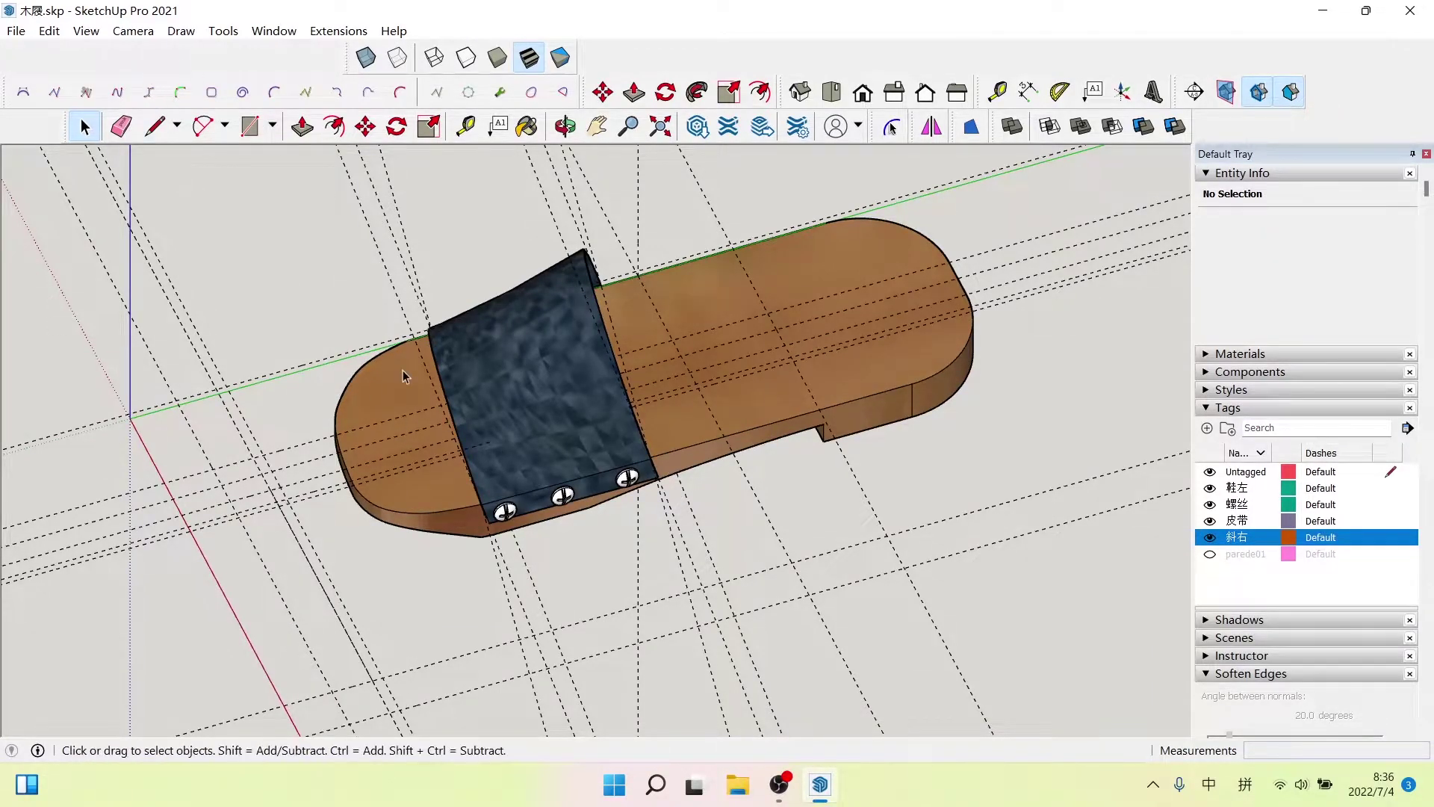
- Draw a 280 × 100 mm rectangle starting at the origin
mouse_move(841, 537)
middle_down()
mouse_move(832, 382)
mouse_move(750, 496)
mouse_move(896, 519)
middle_up()
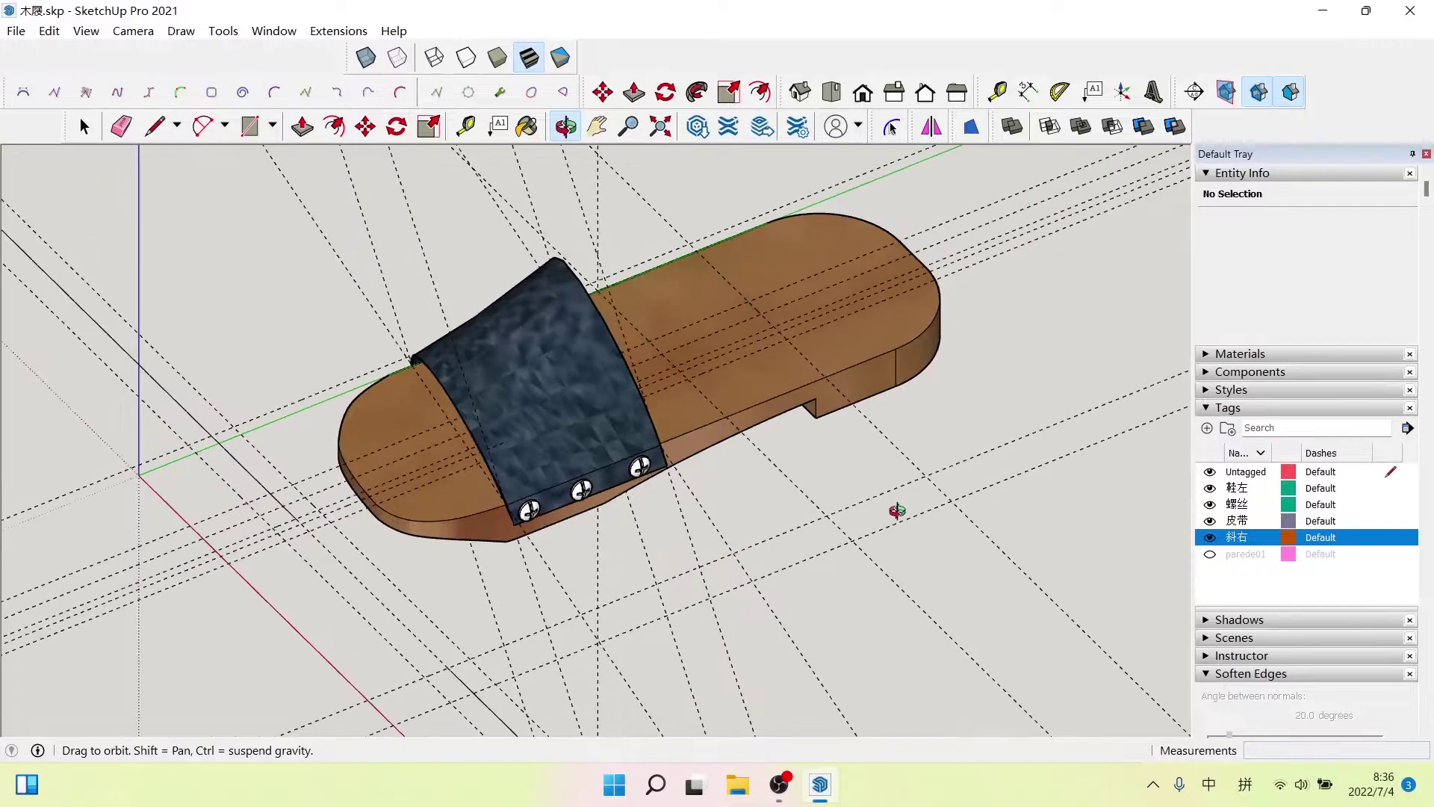
mouse_move(835, 468)
middle_down()
mouse_move(852, 460)
mouse_move(861, 477)
mouse_move(825, 514)
mouse_move(750, 410)
middle_up()
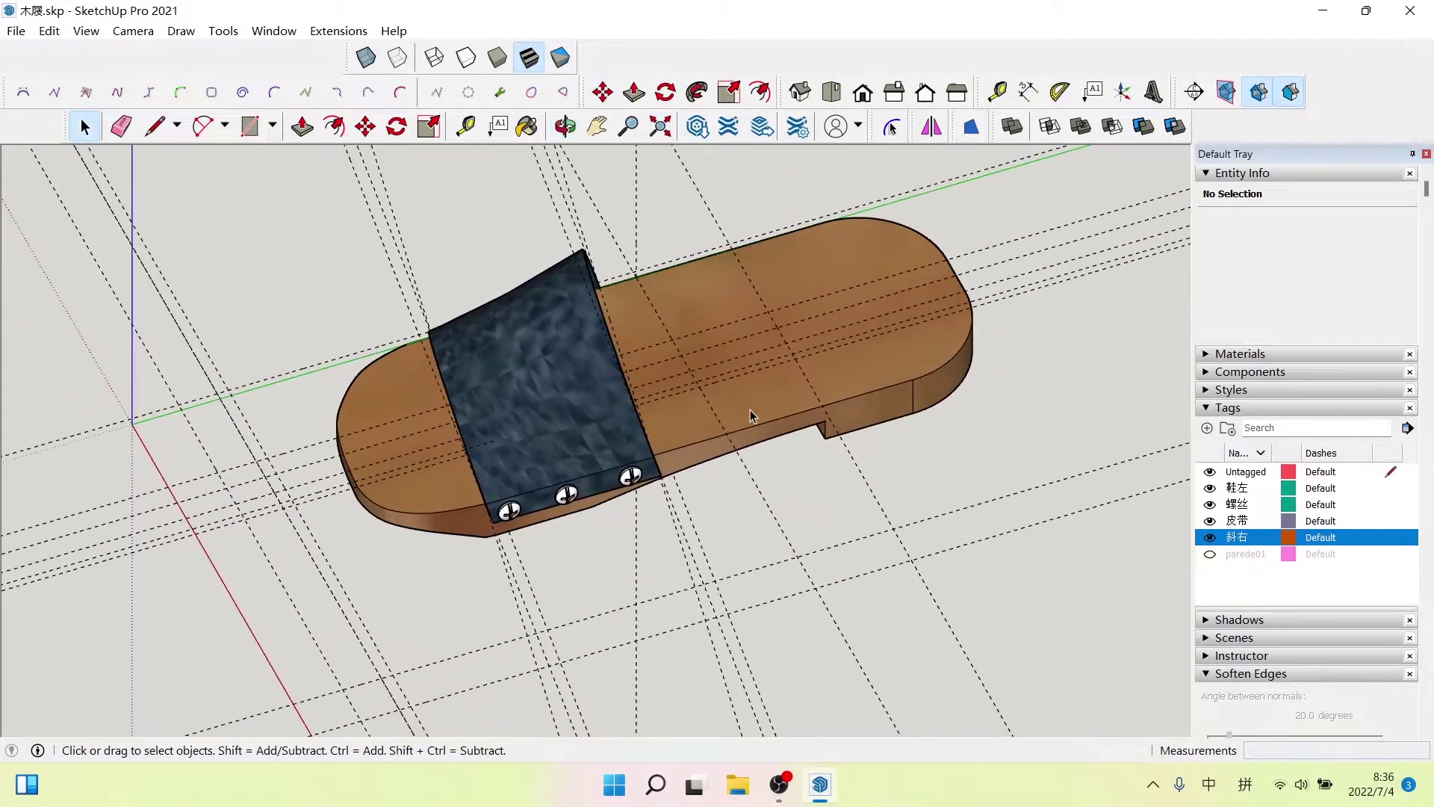
scroll(798, 370, up, 2)
scroll(823, 542, down, 1)
scroll(767, 341, up, 1)
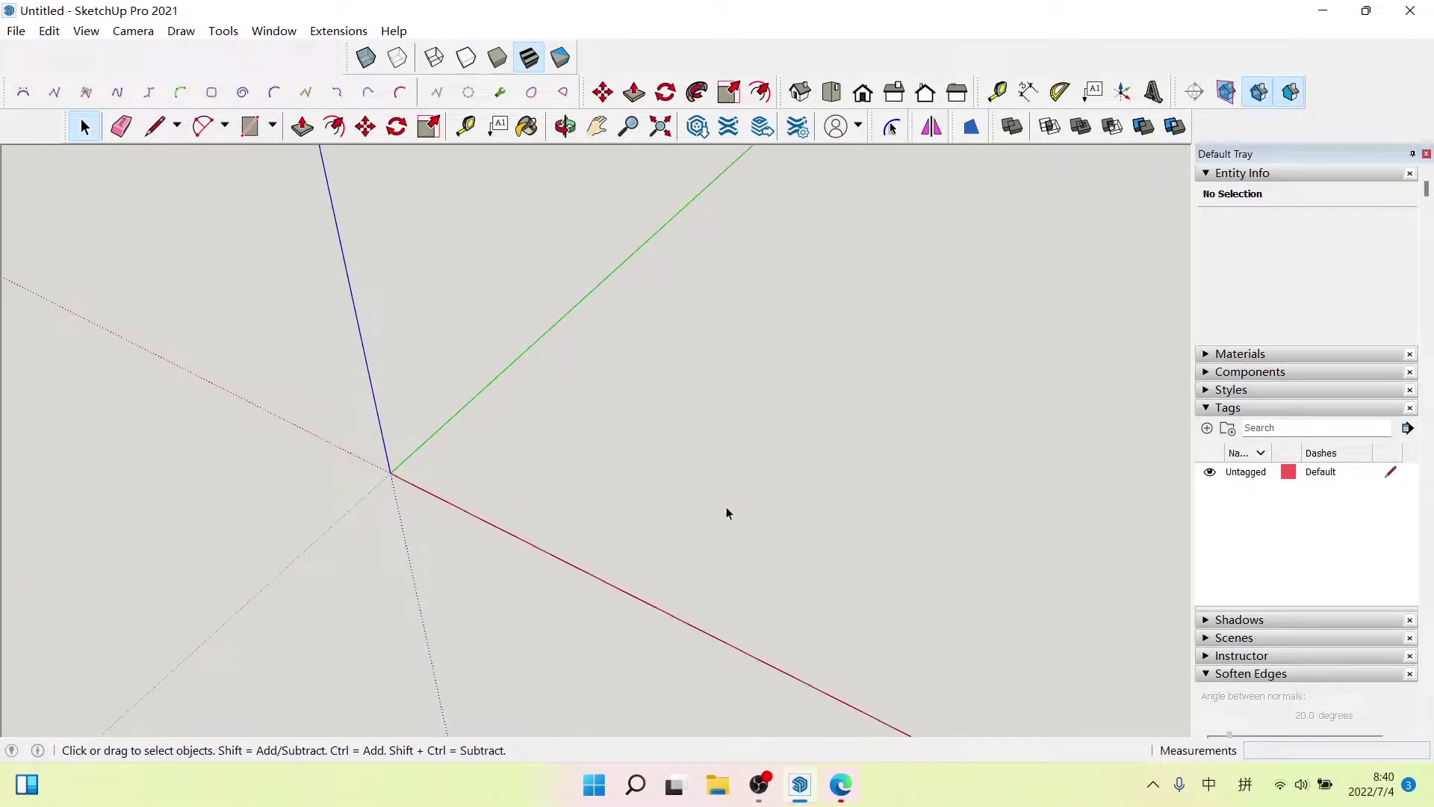
click(250, 127)
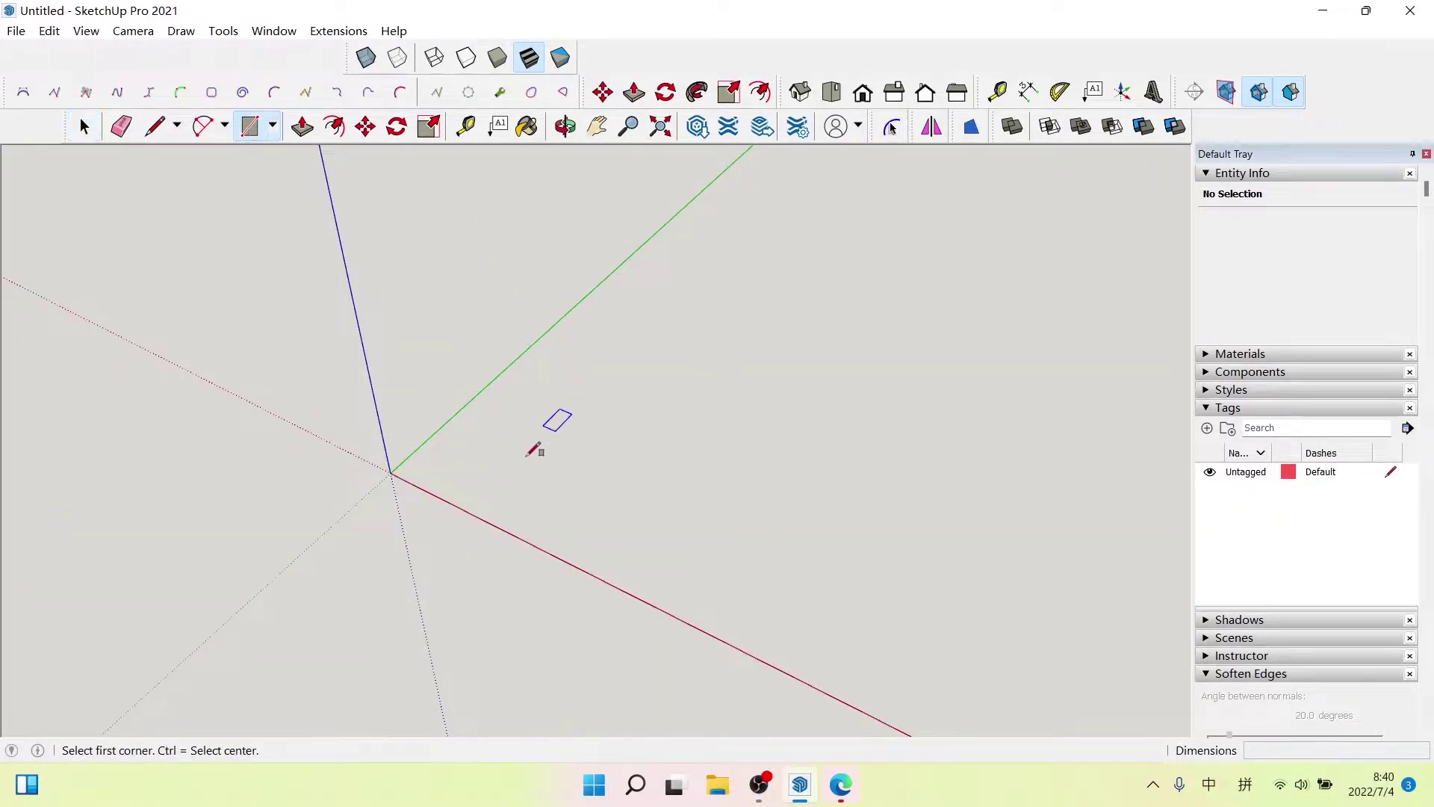
click(390, 472)
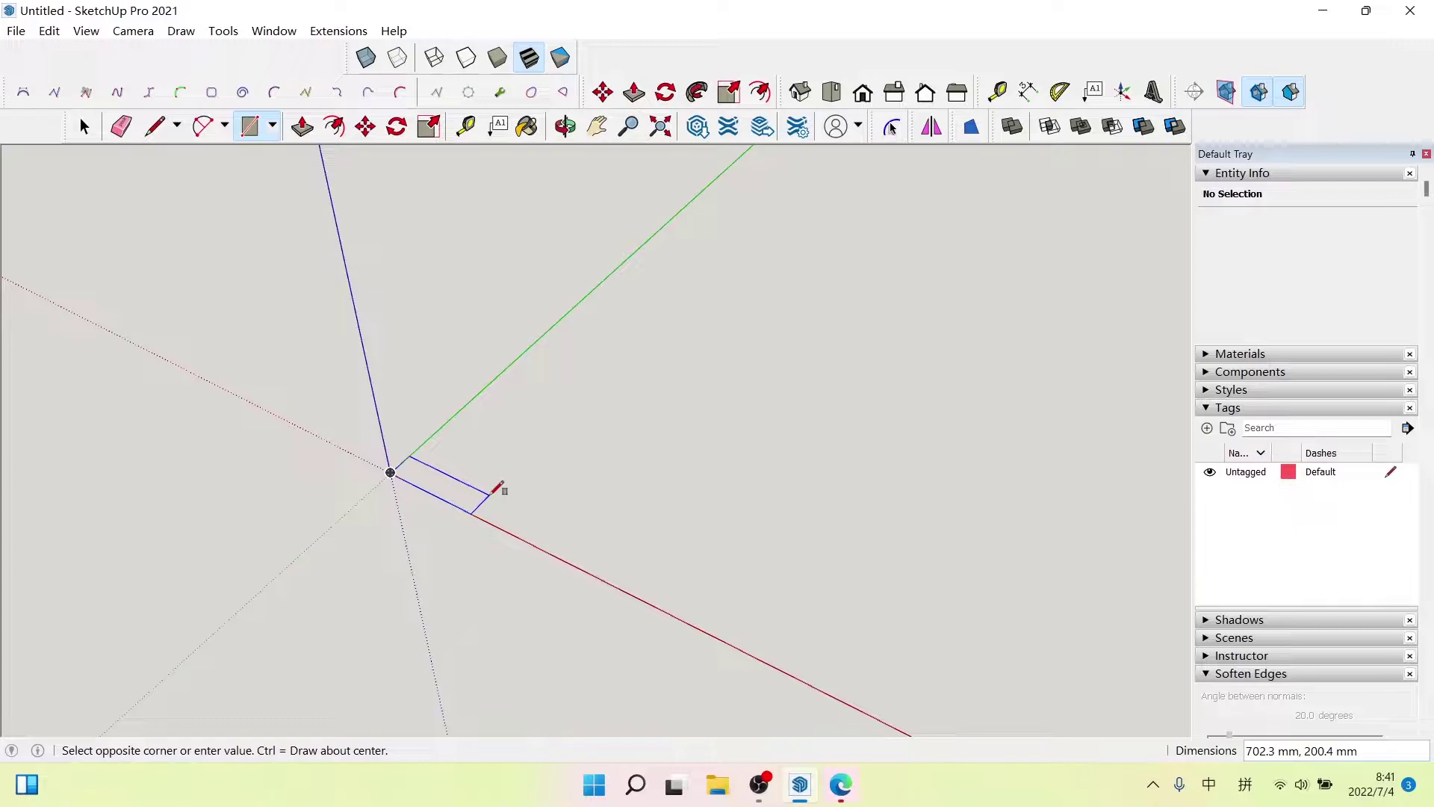
text(280,100)
key(Return)
key(space)
- Group the rectangle and push/pull it up into a 20 mm slab
click(518, 462)
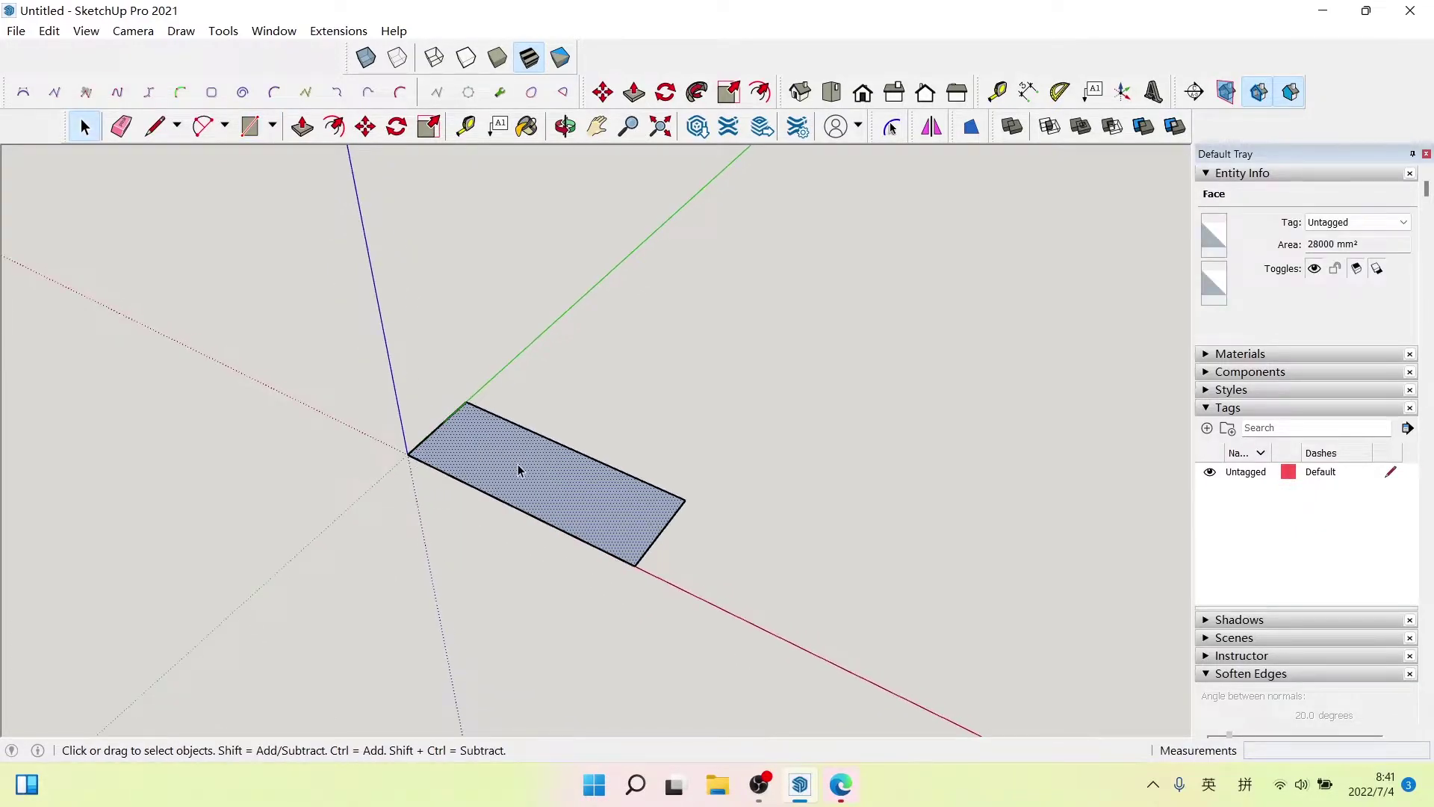
double_click(518, 464)
right_click(518, 464)
click(569, 299)
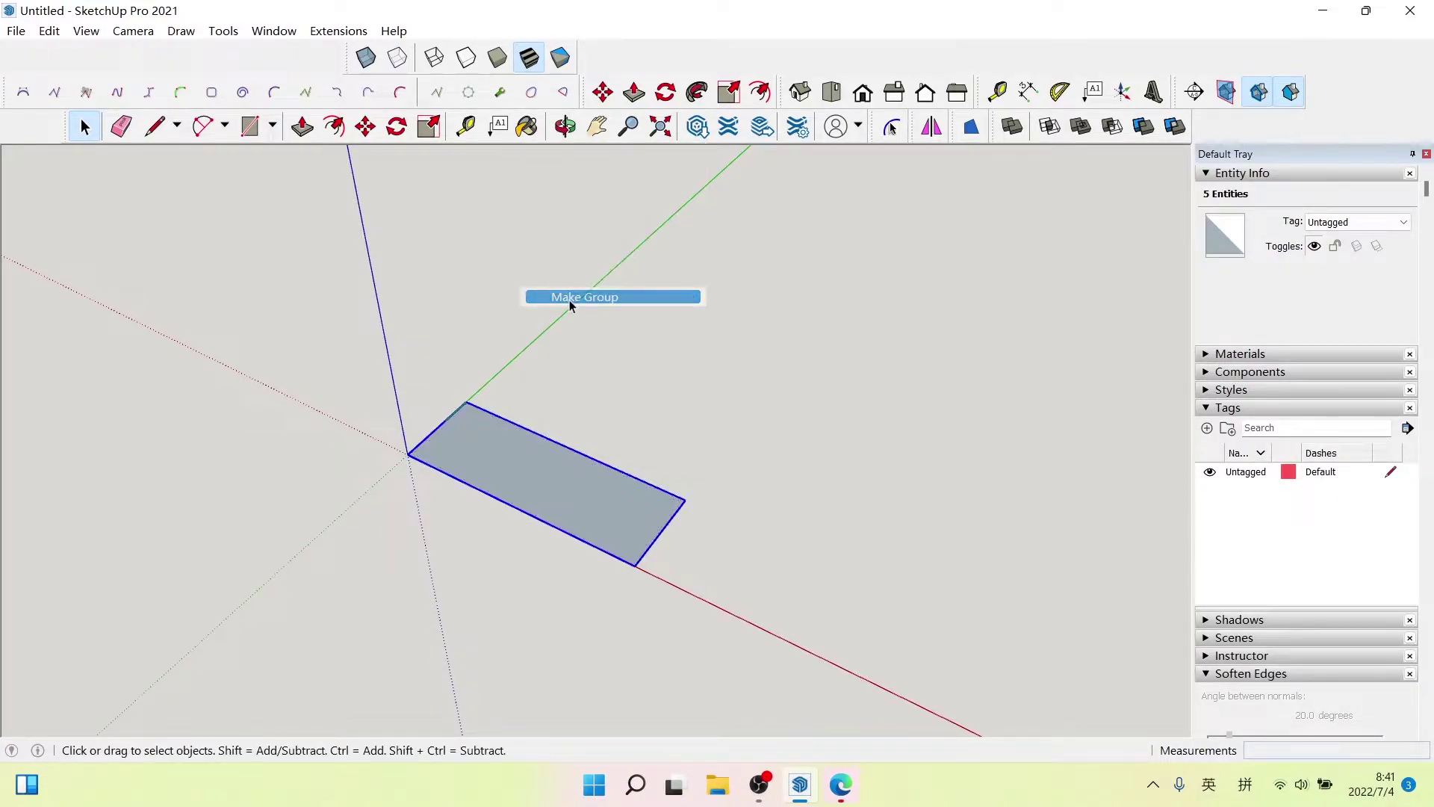
triple_click(545, 481)
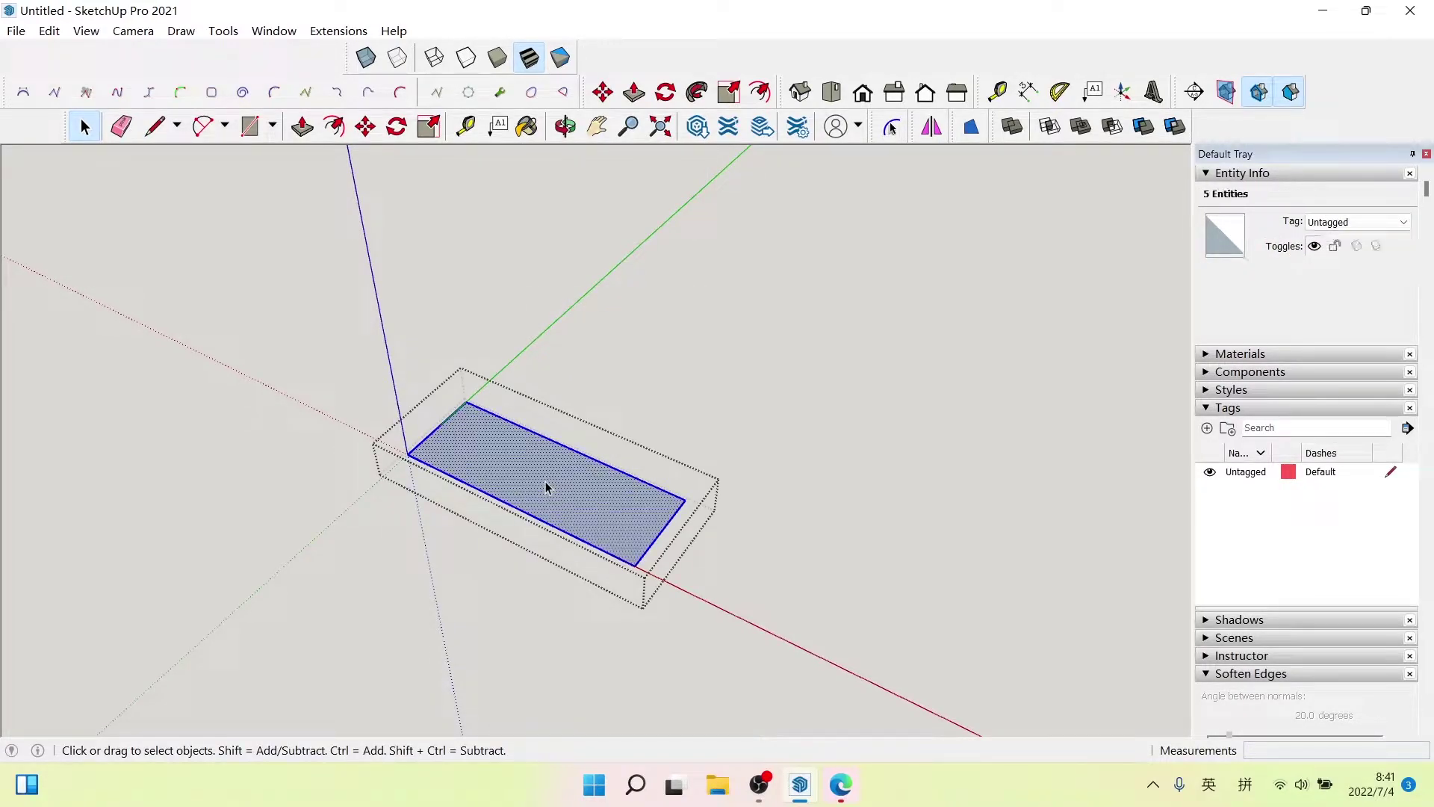
key(p)
click(554, 484)
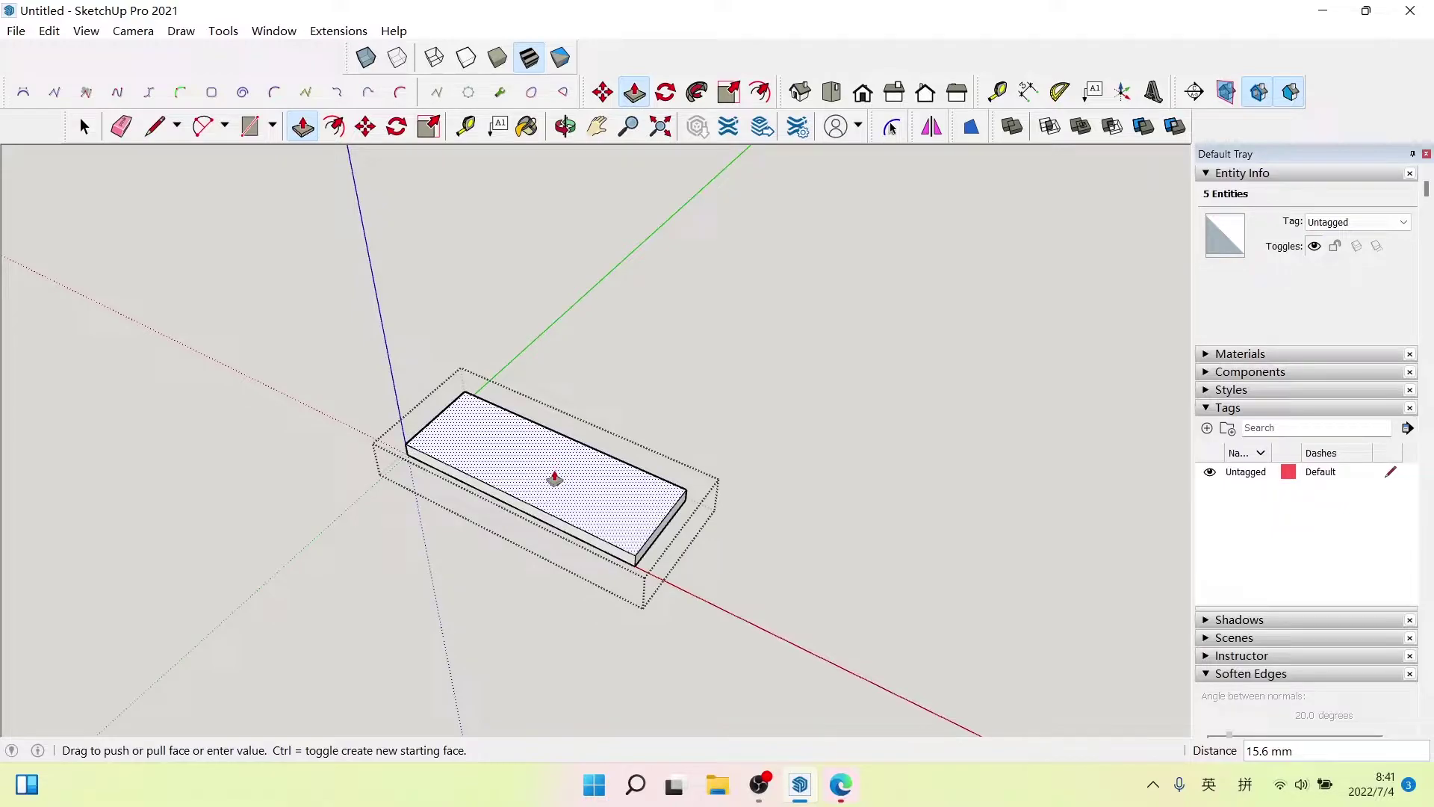
click(554, 478)
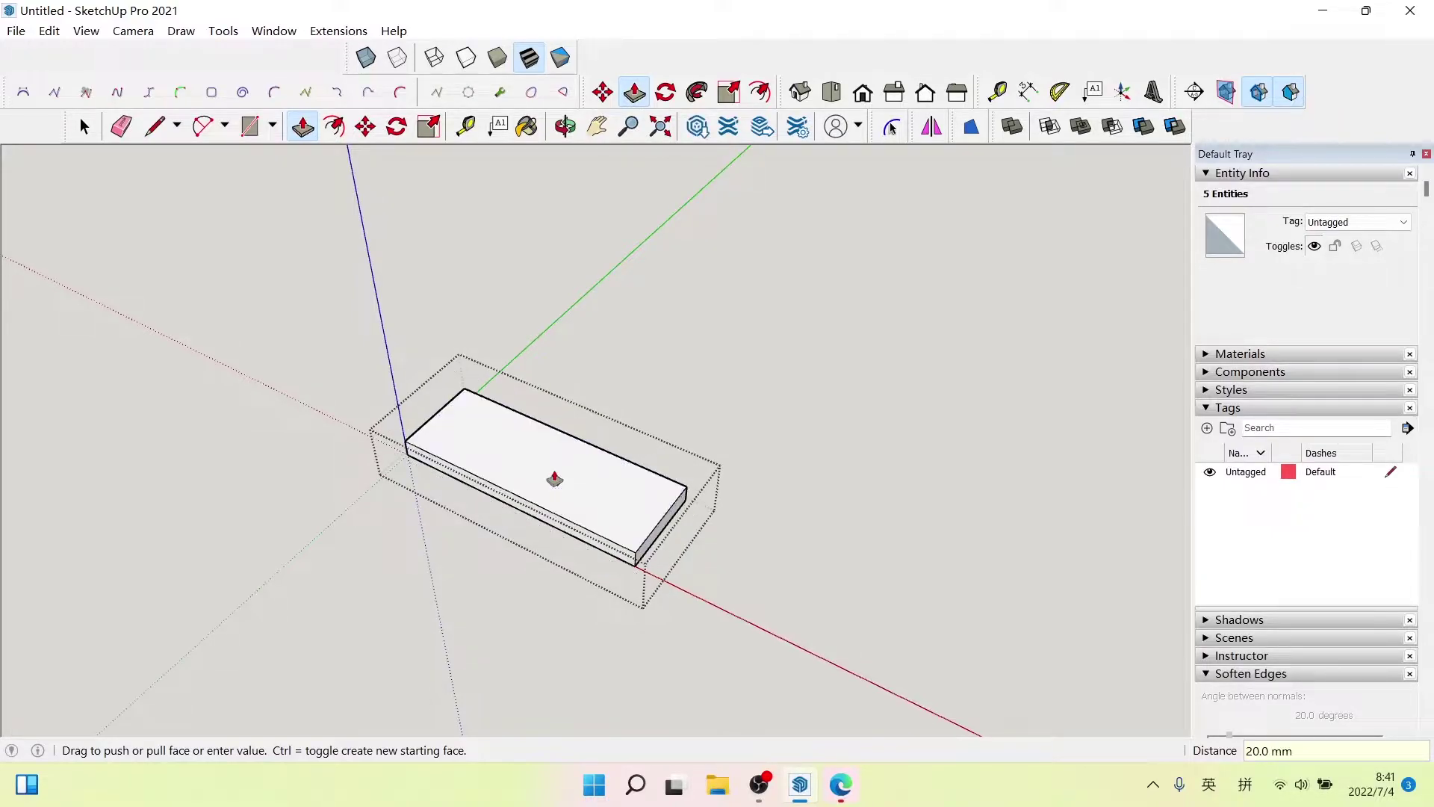
key(space)
click(774, 504)
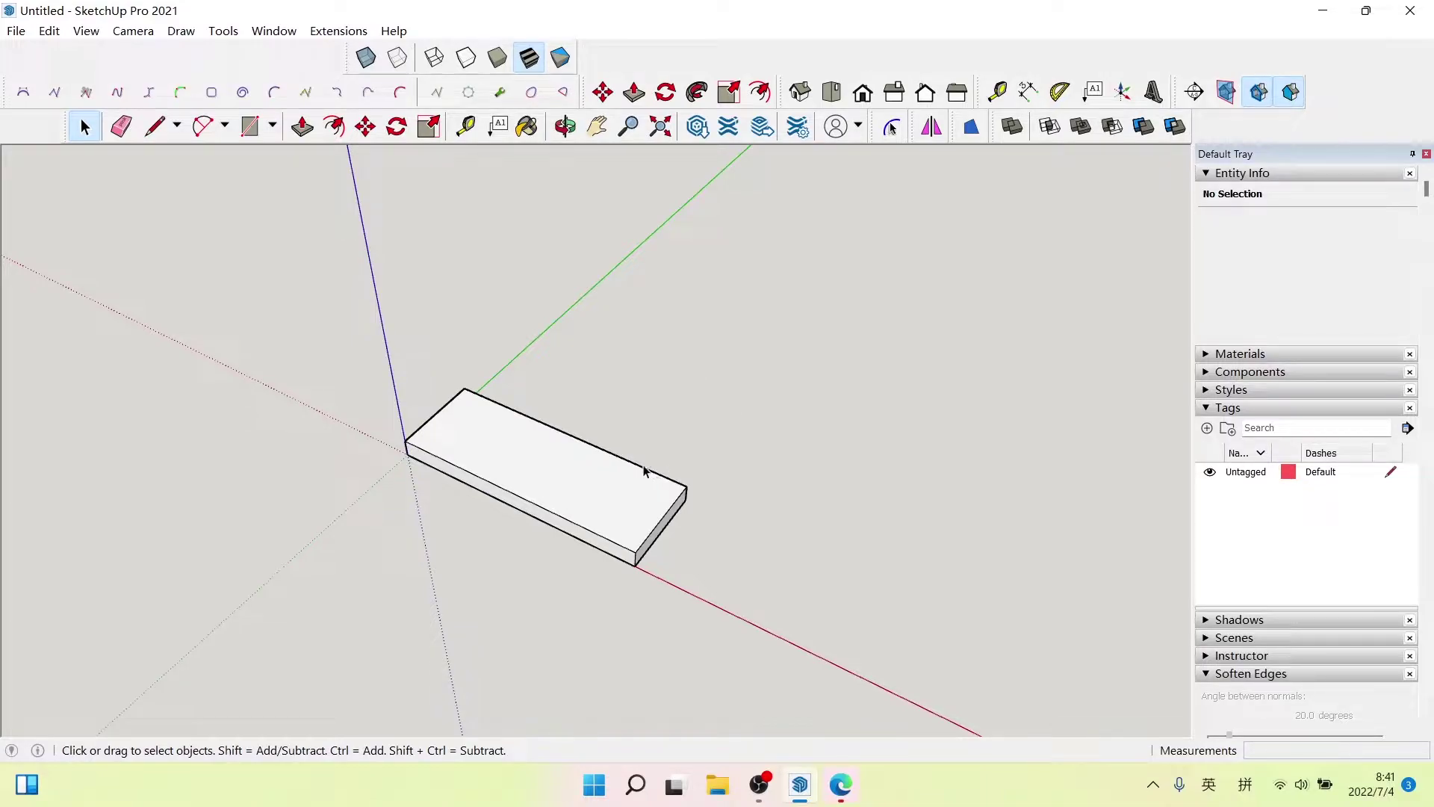
- Open the slab group and place a guide 40 mm in from its short end edge
double_click(637, 493)
click(620, 492)
scroll(654, 474, up, 1)
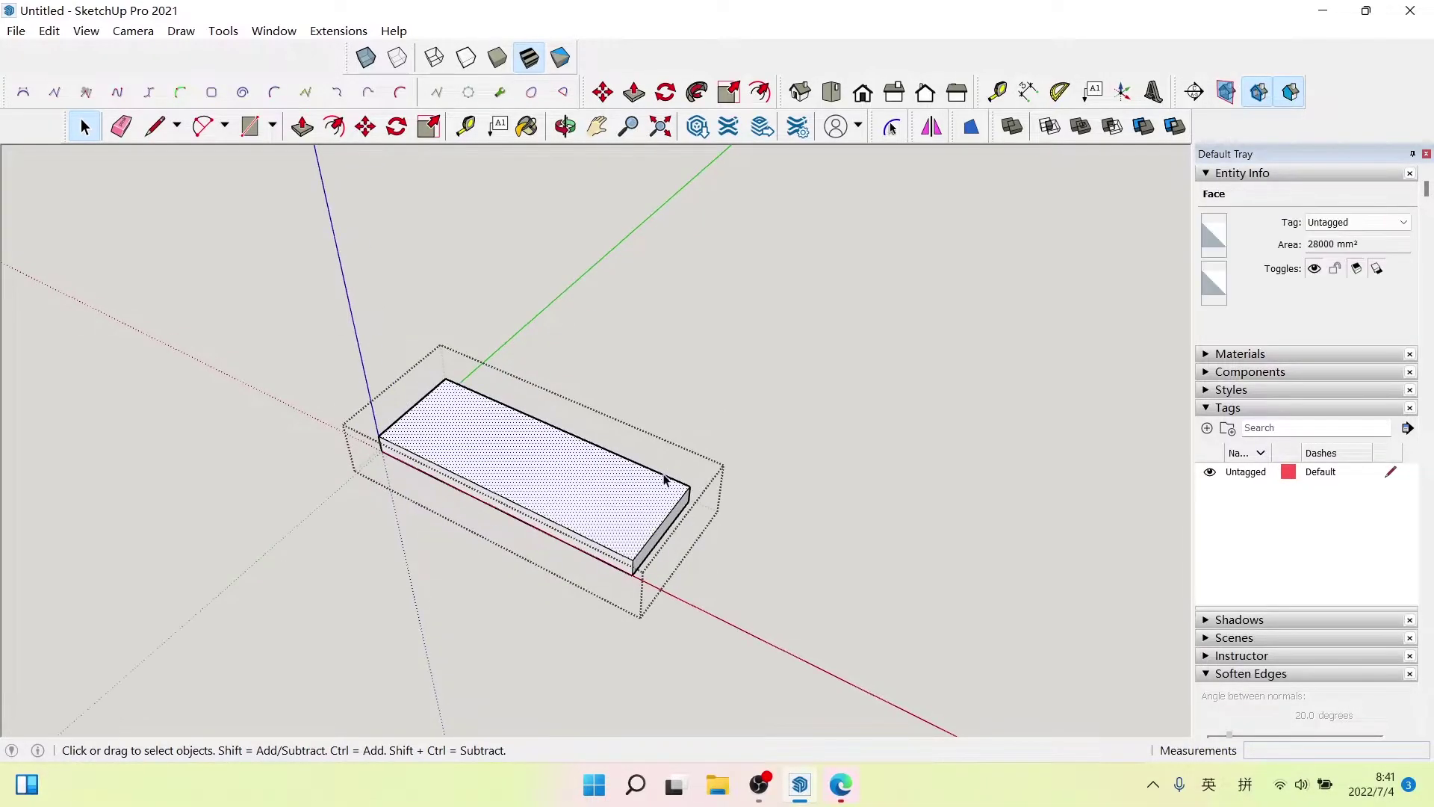
scroll(613, 523, up, 2)
scroll(622, 493, up, 1)
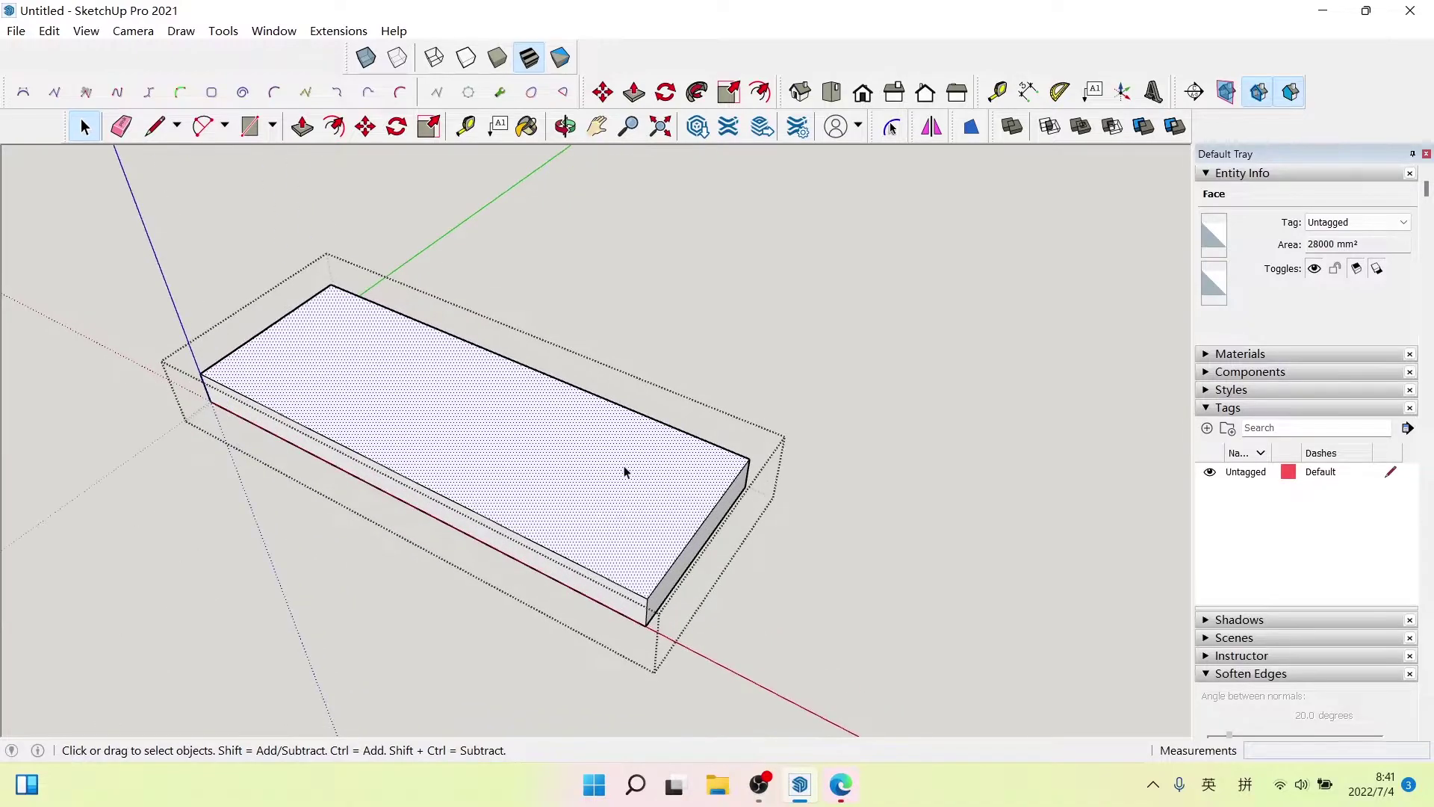
click(466, 126)
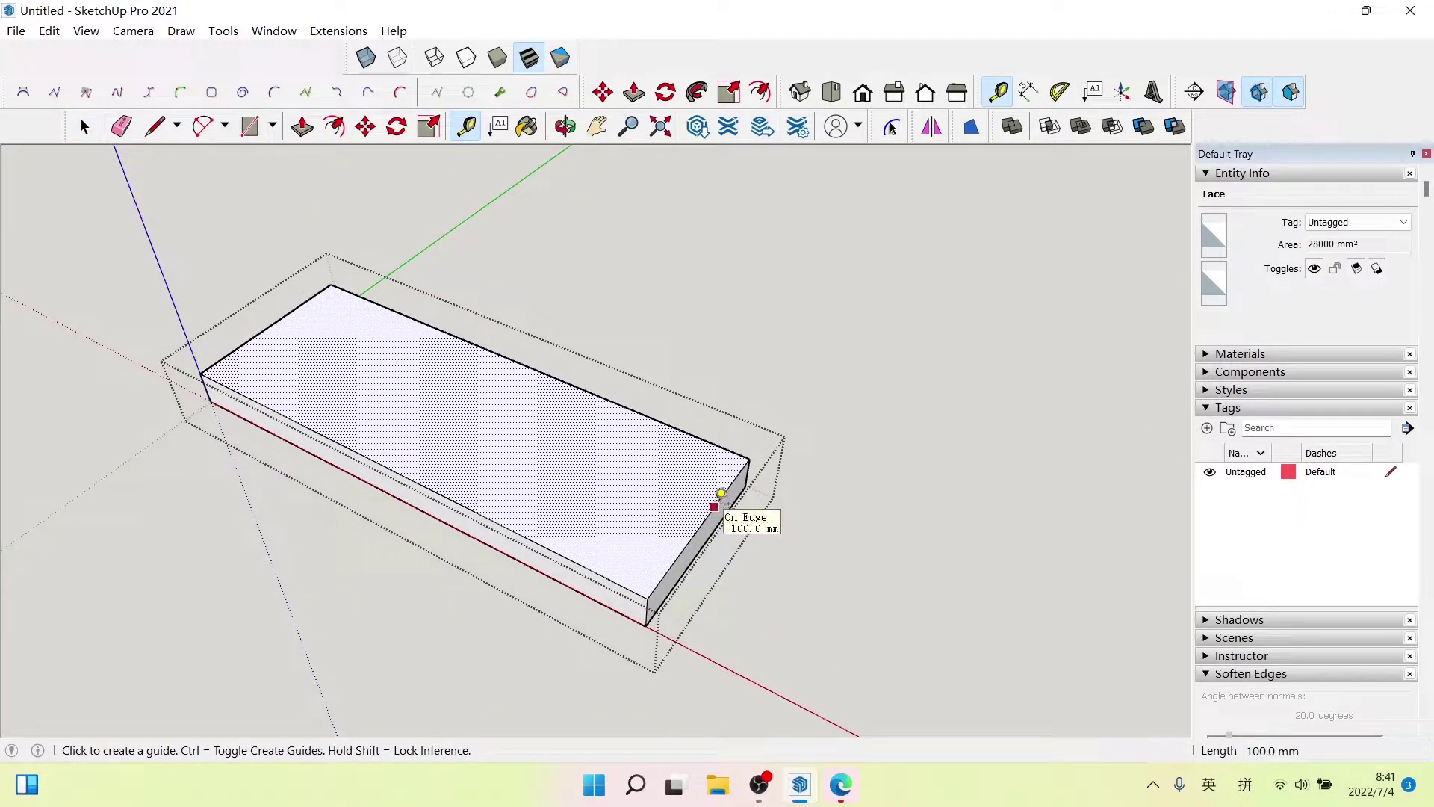
click(718, 501)
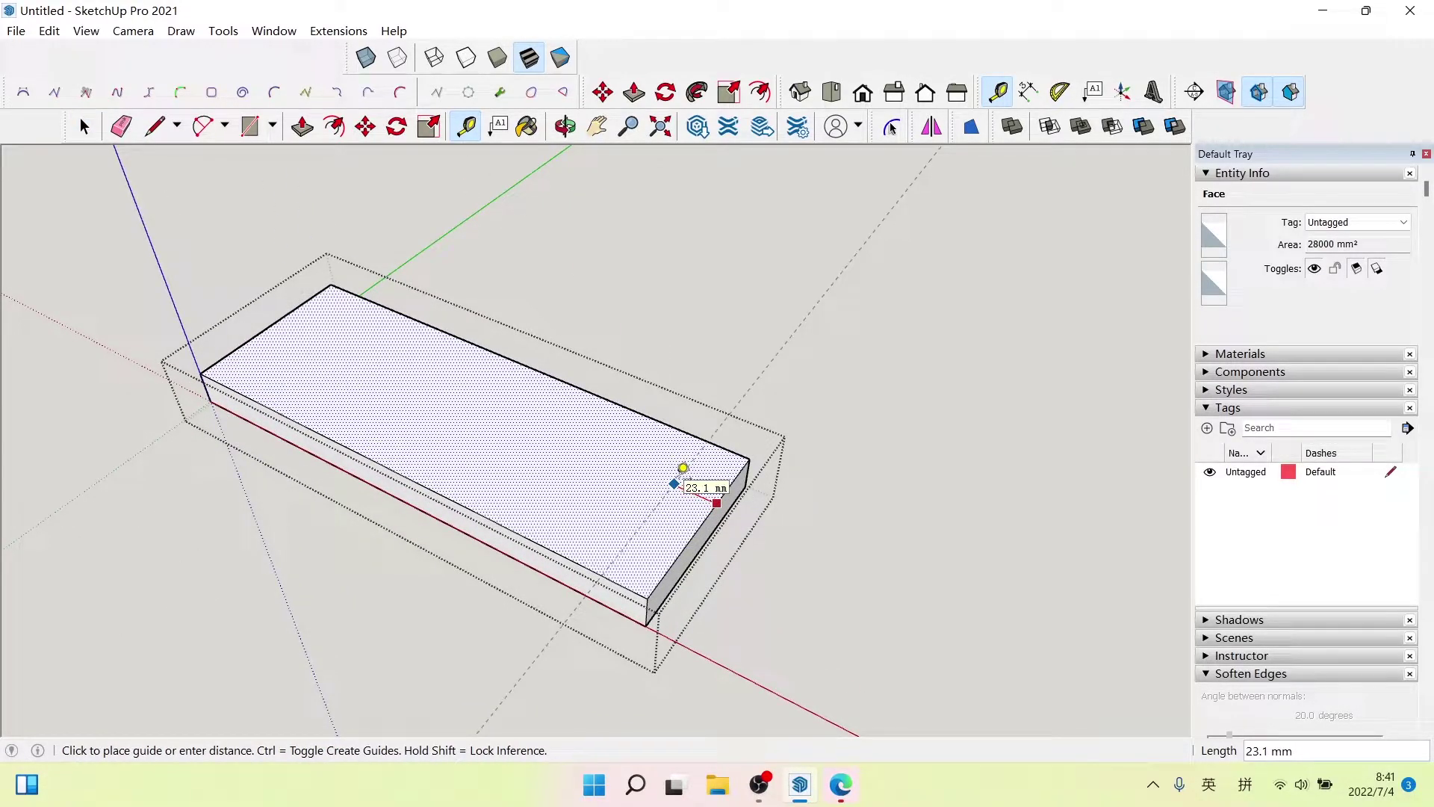
text(40)
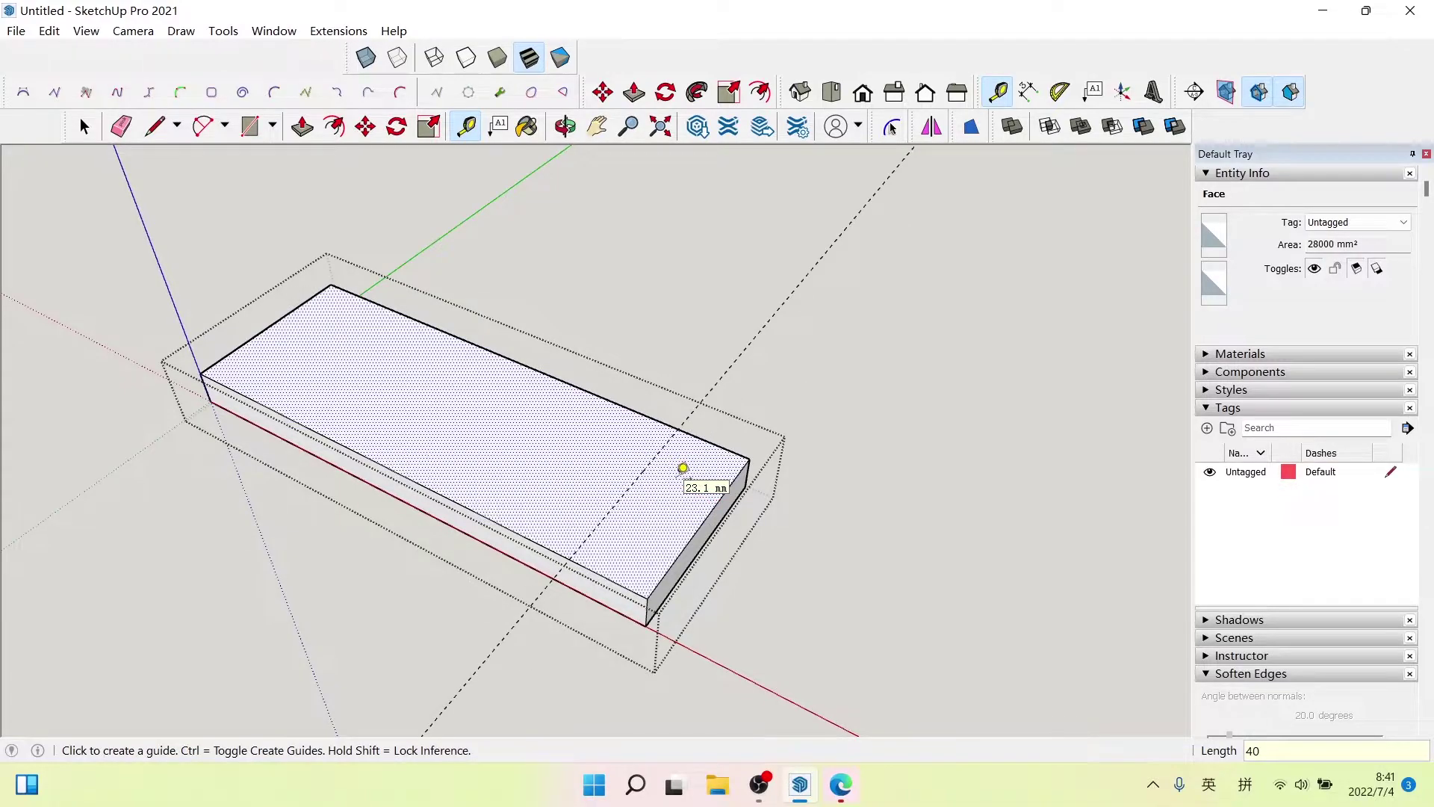
- Add lengthwise guides 30 mm and 40 mm in from the two long edges
click(638, 413)
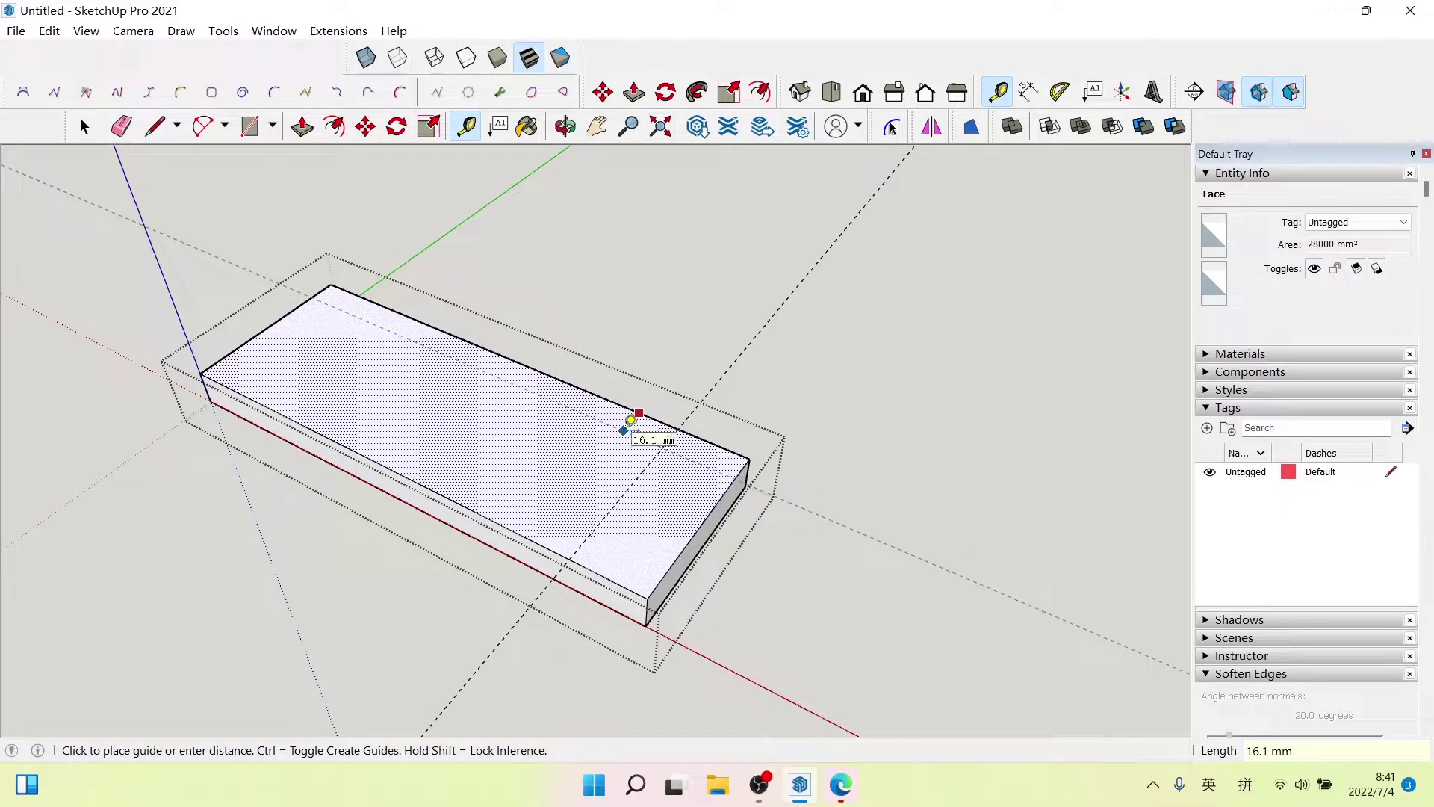
text(30)
key(Return)
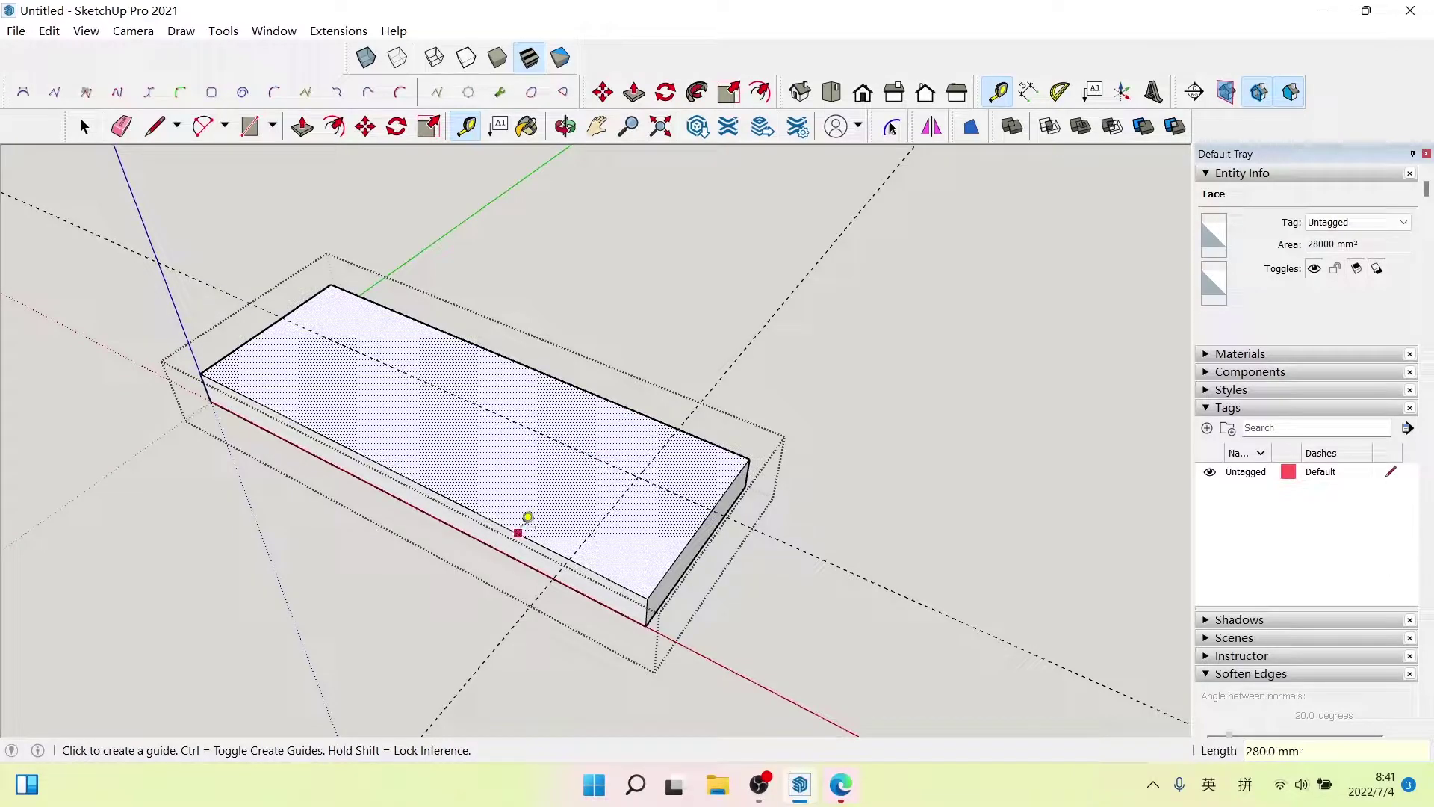
click(517, 533)
text(40)
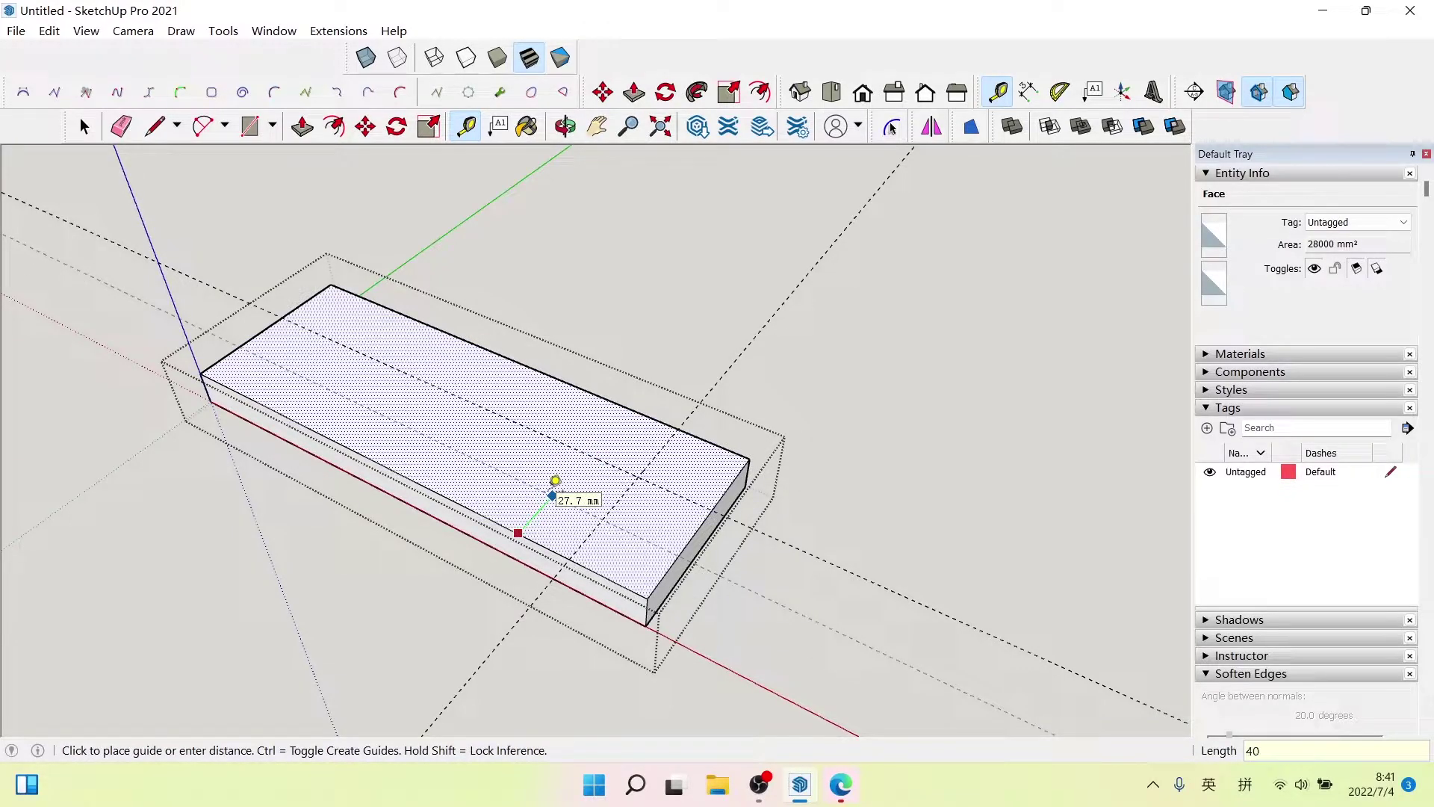
key(Return)
scroll(555, 480, up, 3)
key(space)
- Draw two 40 mm arcs rounding both corners at the slab's end
key(c)
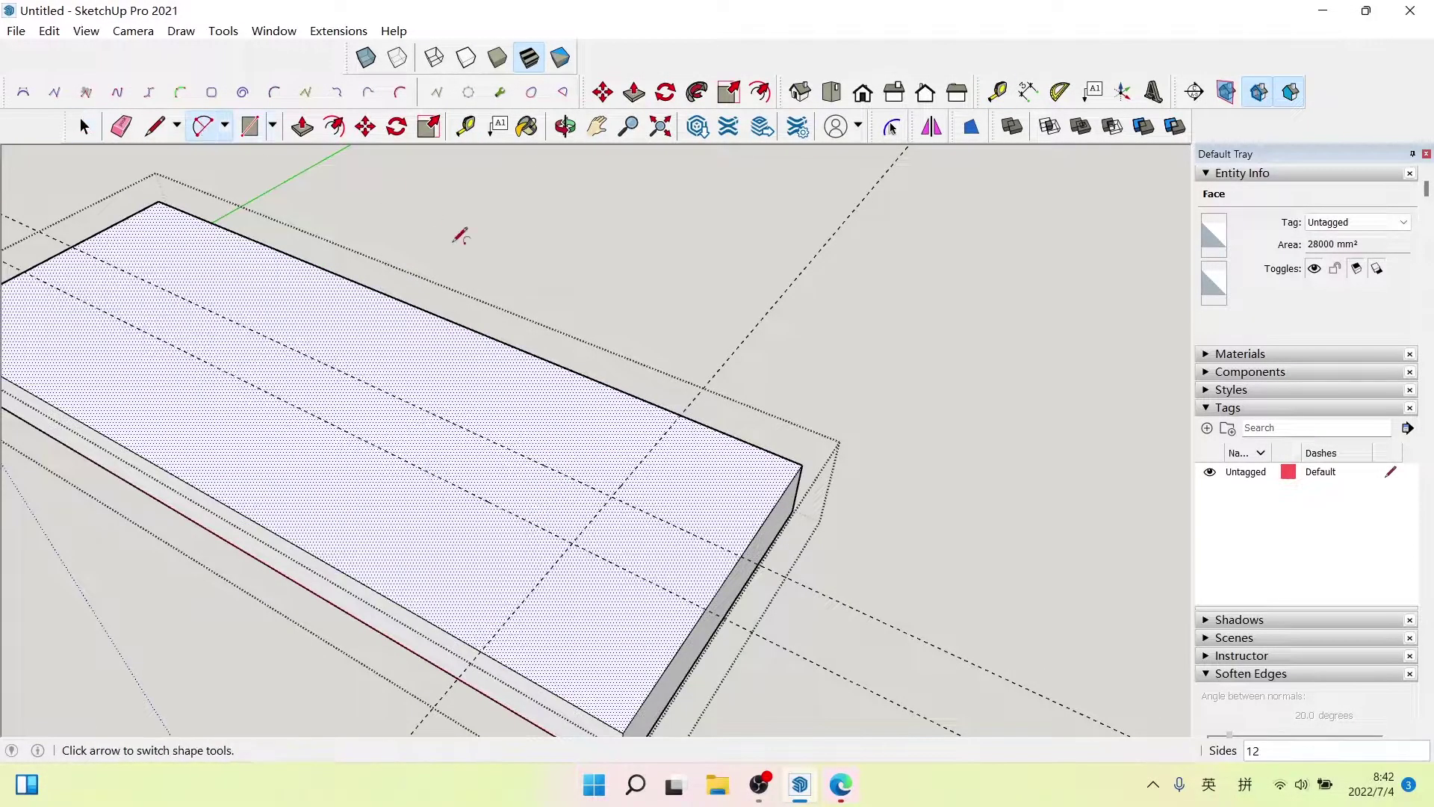
click(682, 412)
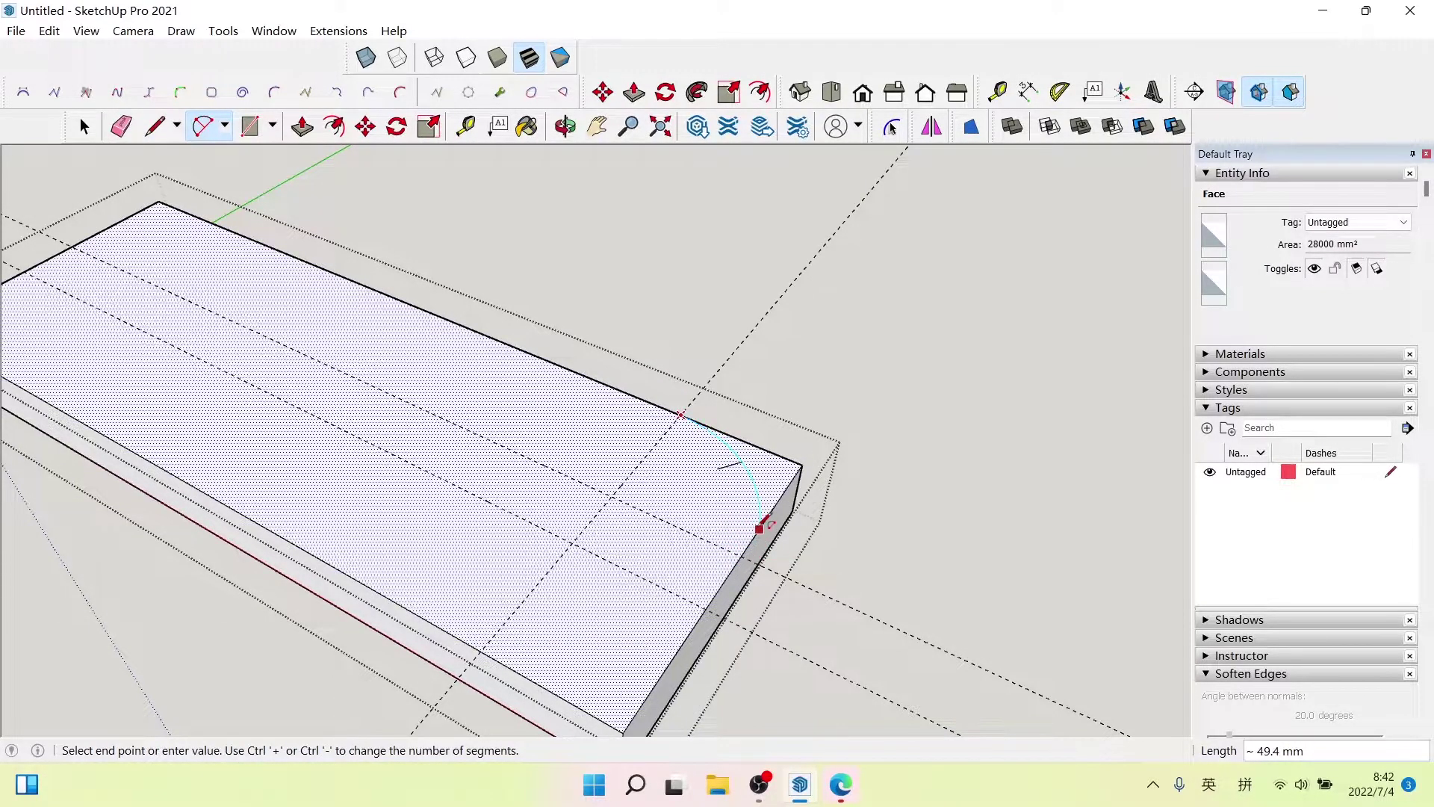
click(743, 555)
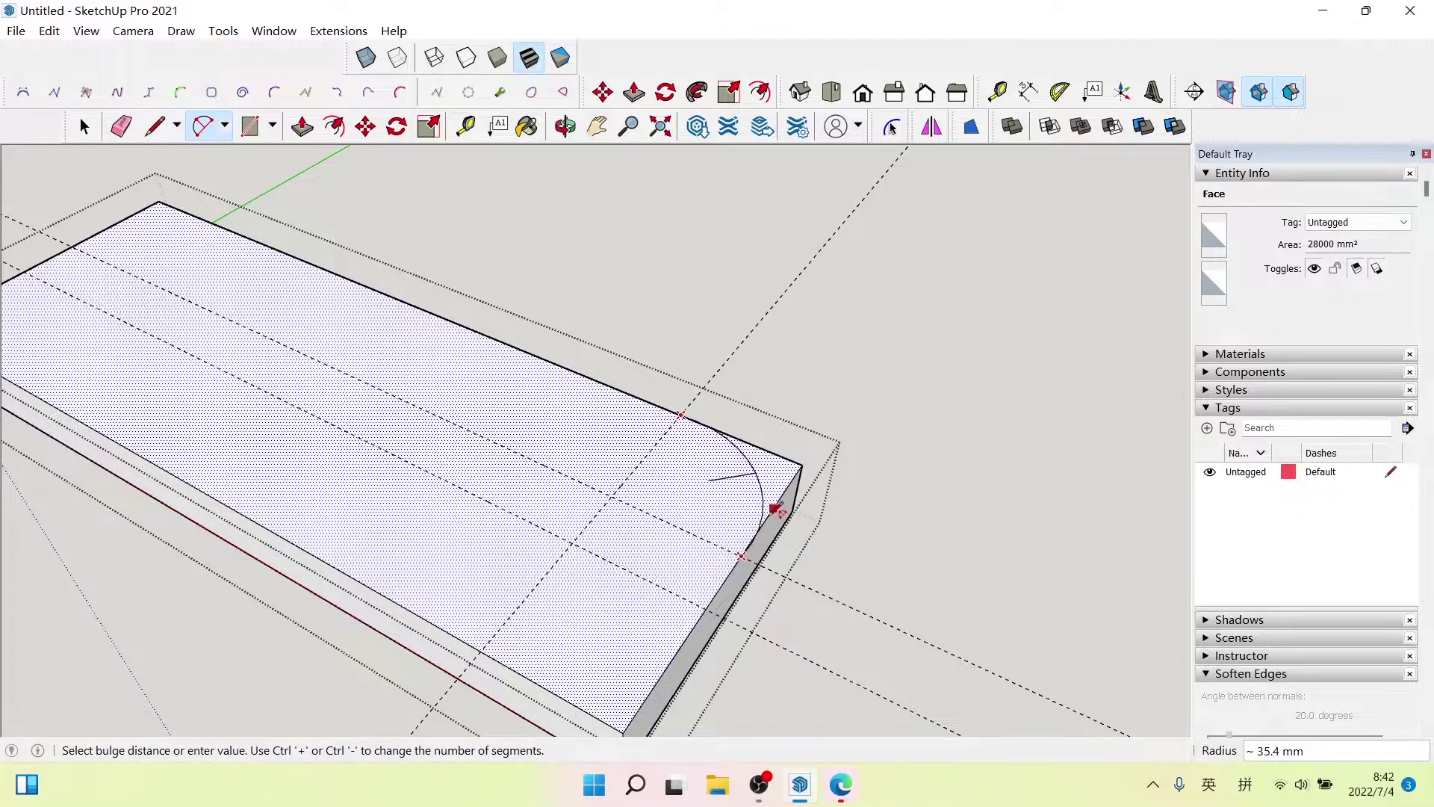
click(775, 514)
scroll(776, 514, down, 1)
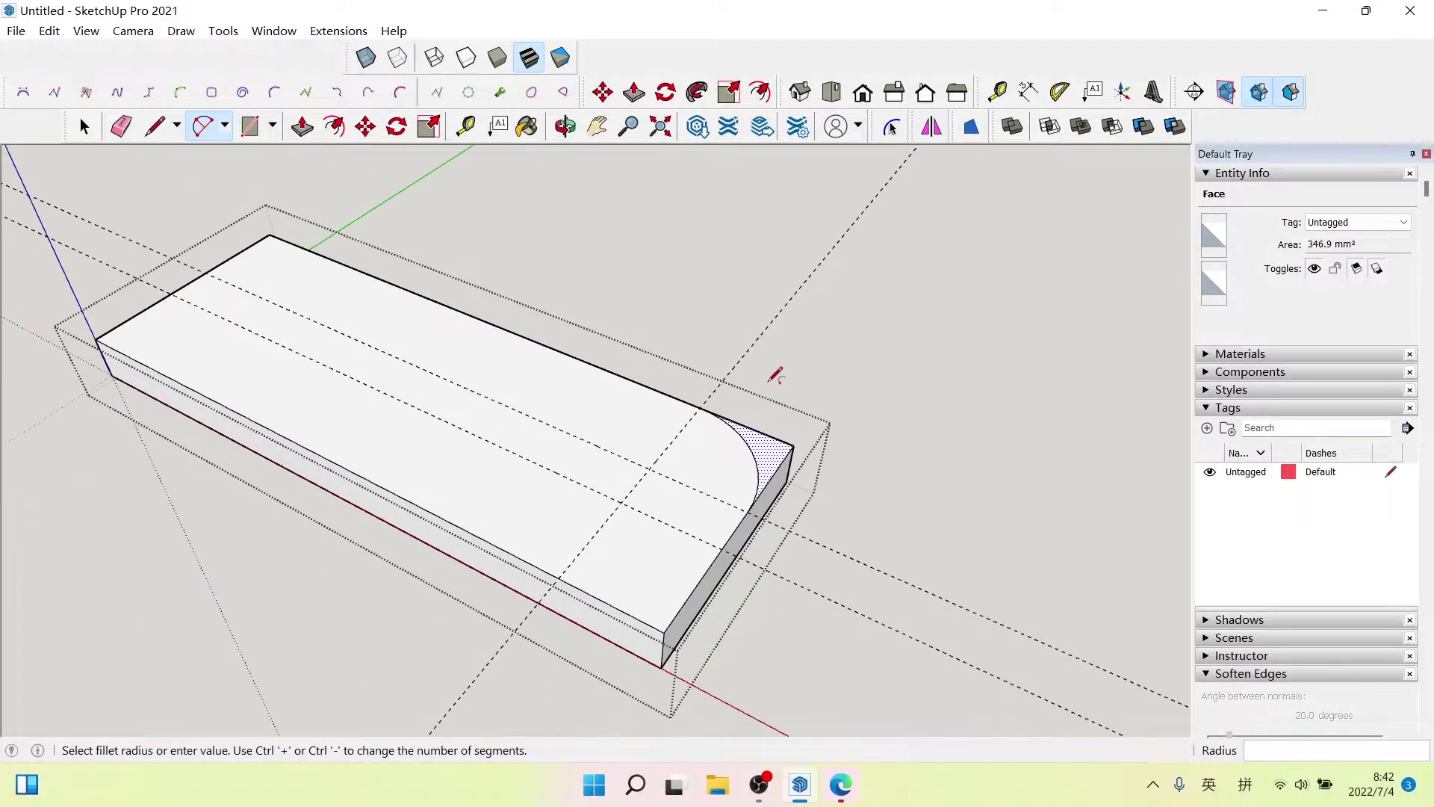
click(722, 549)
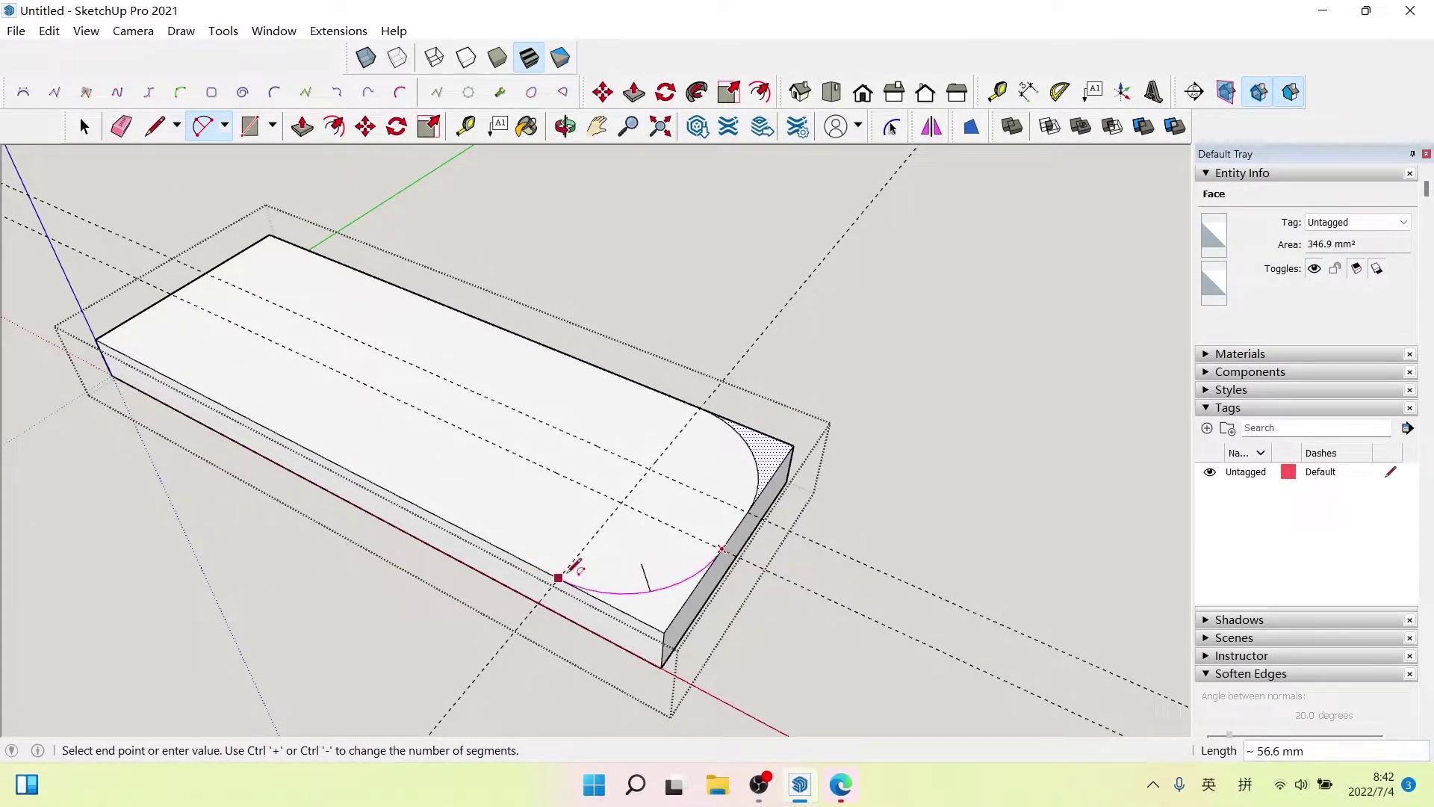
click(560, 577)
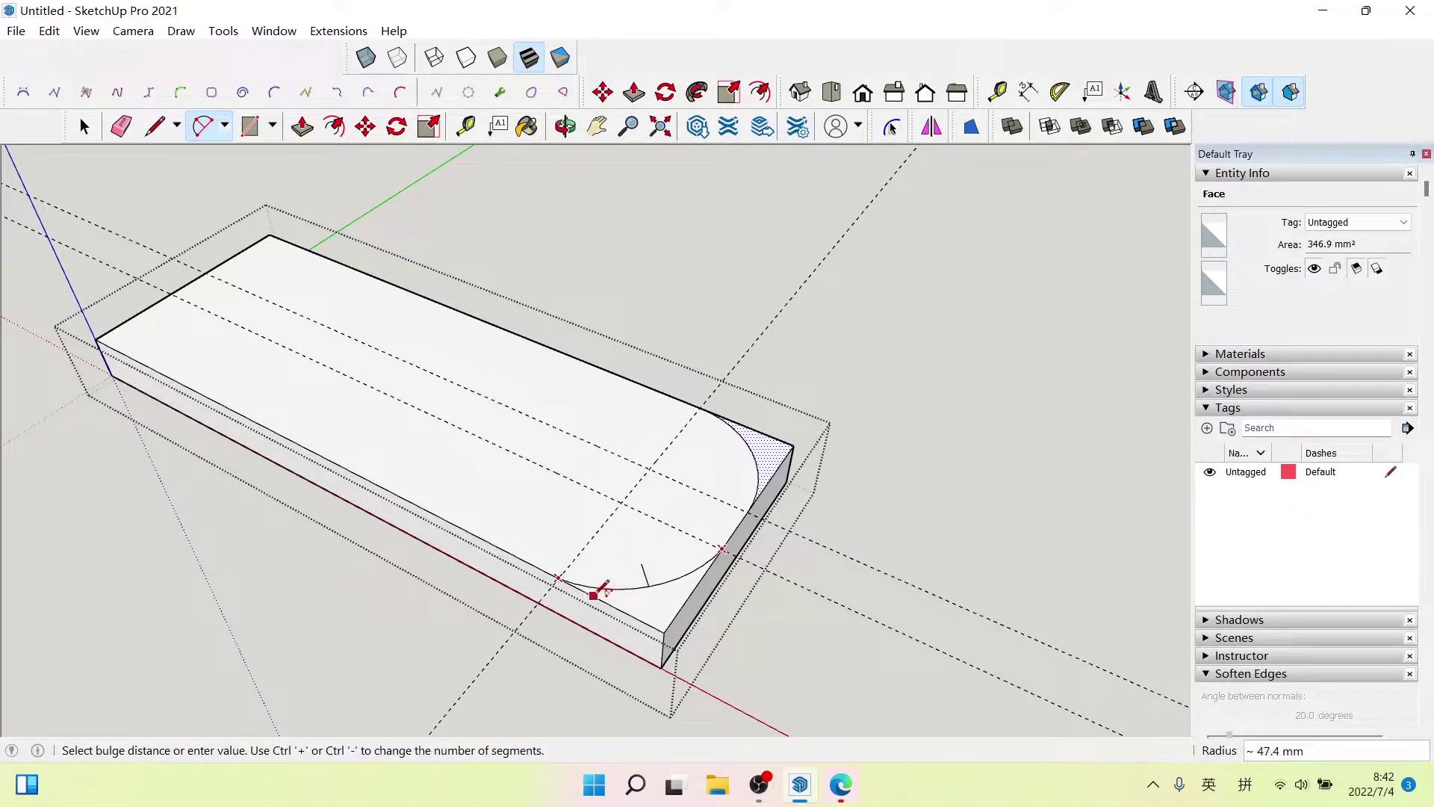
click(601, 598)
key(space)
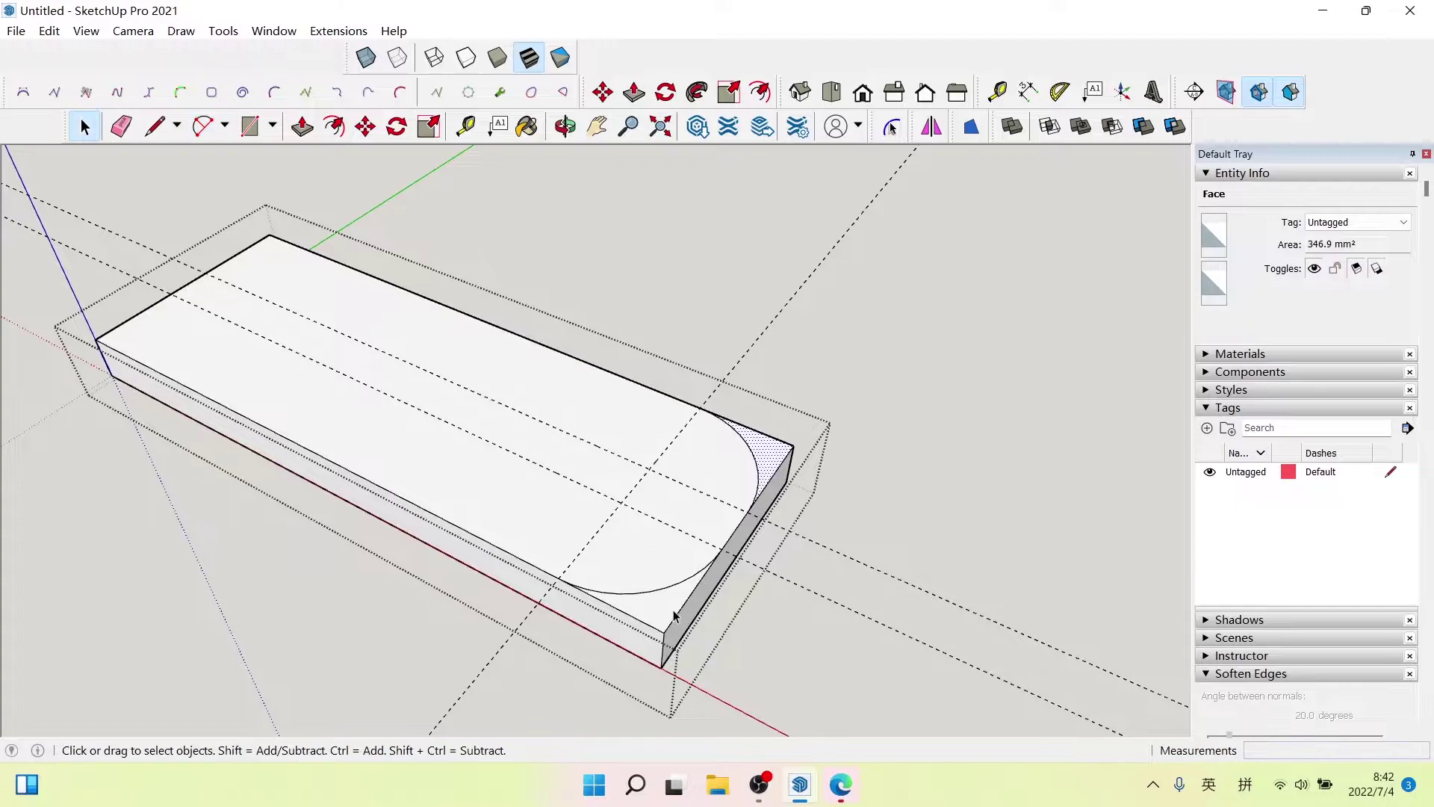
- Push both leftover square corner pieces down through the slab to remove them
click(775, 458)
key(p)
drag(777, 472, 776, 521)
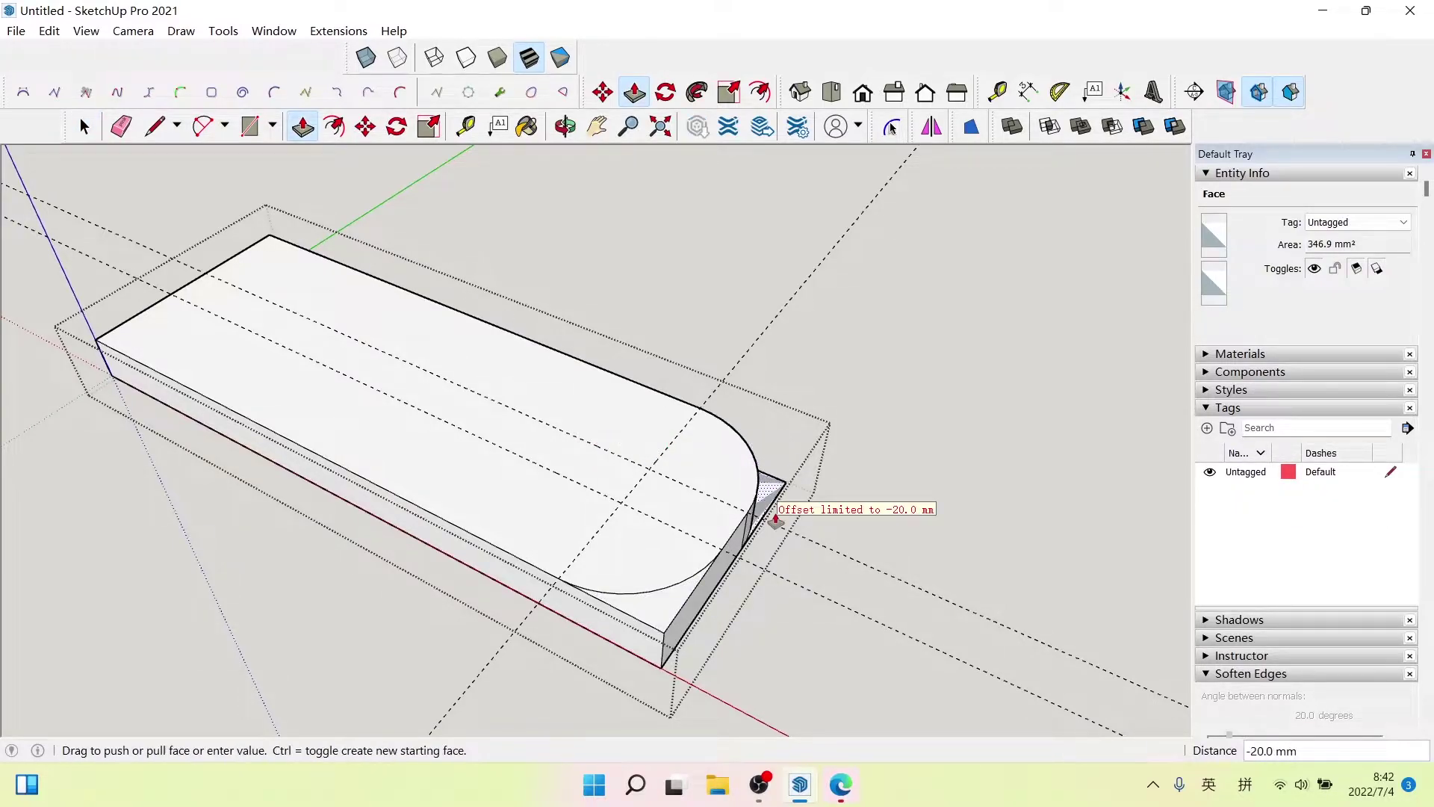
click(776, 521)
drag(660, 623, 663, 654)
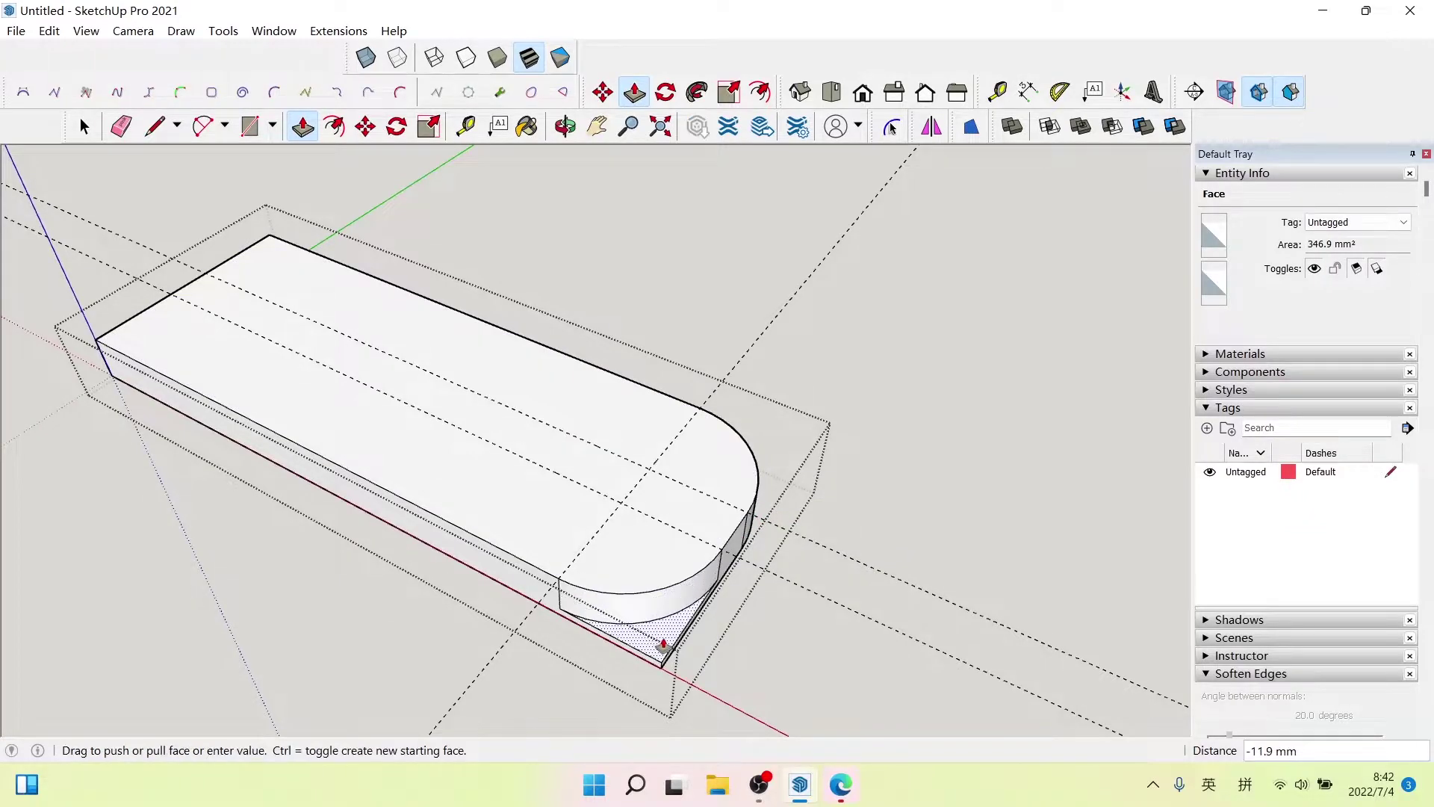
click(663, 654)
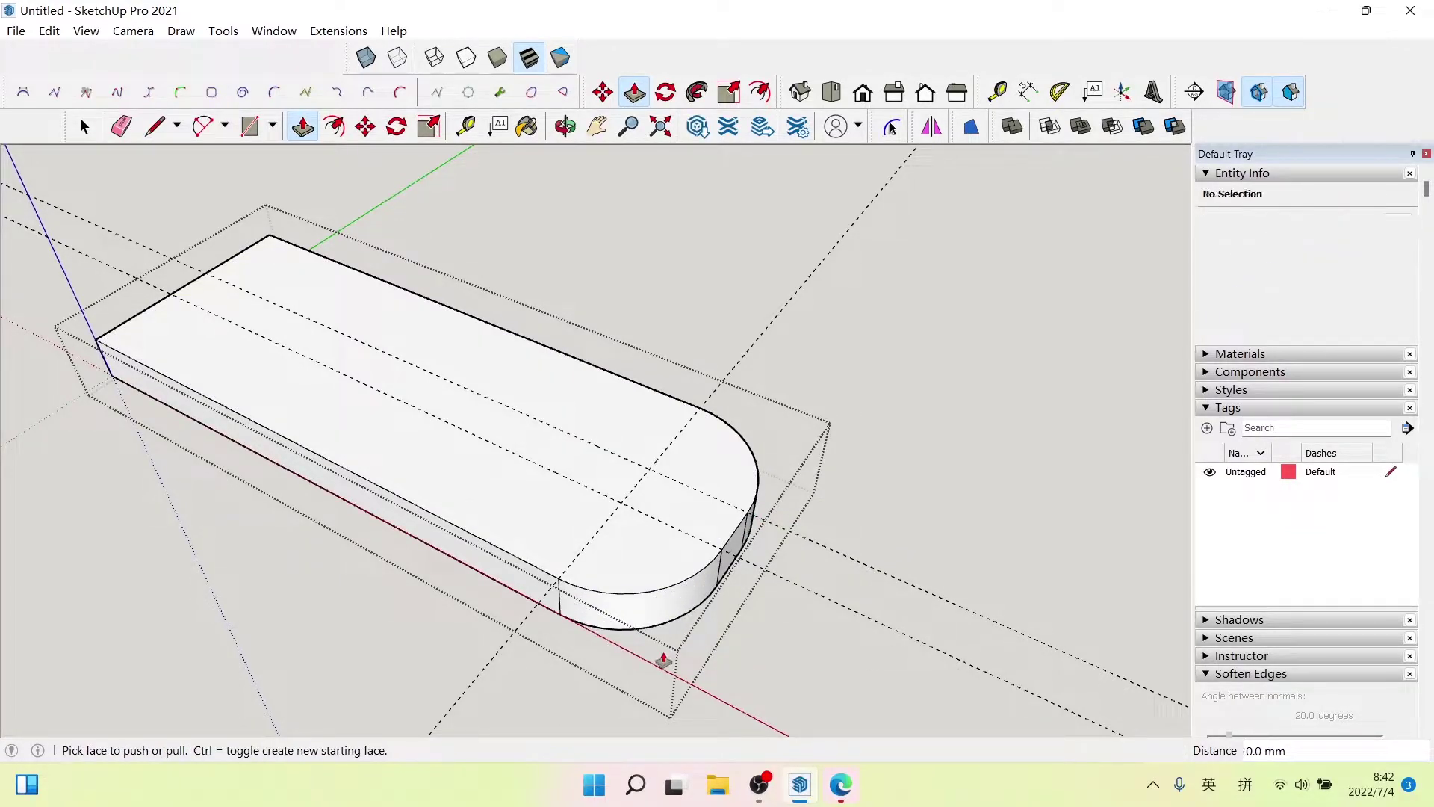
key(space)
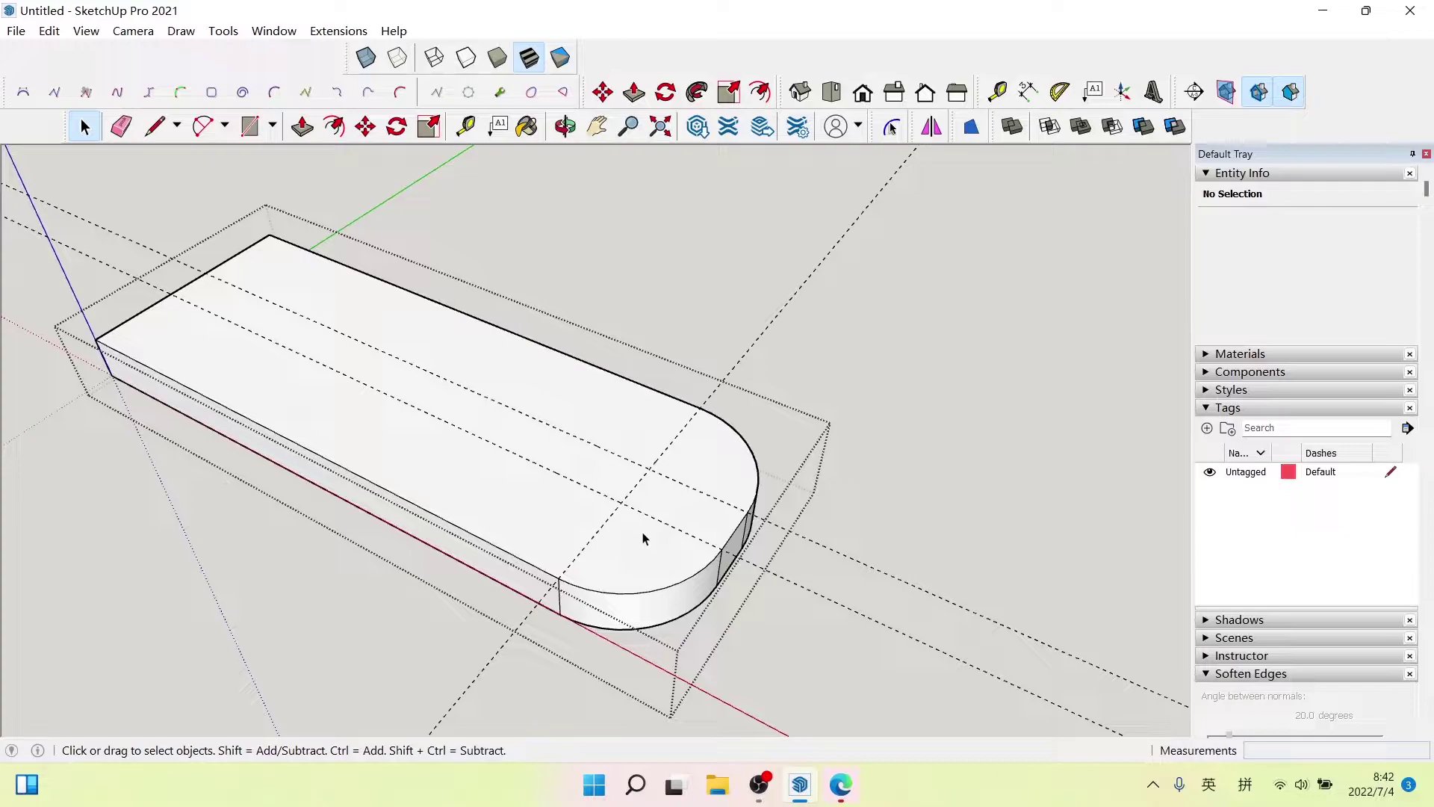
- Orbit and zoom onto the rounded slab, open its group and select its large face
mouse_move(702, 492)
middle_down()
mouse_move(672, 470)
mouse_move(523, 457)
mouse_move(443, 390)
middle_up()
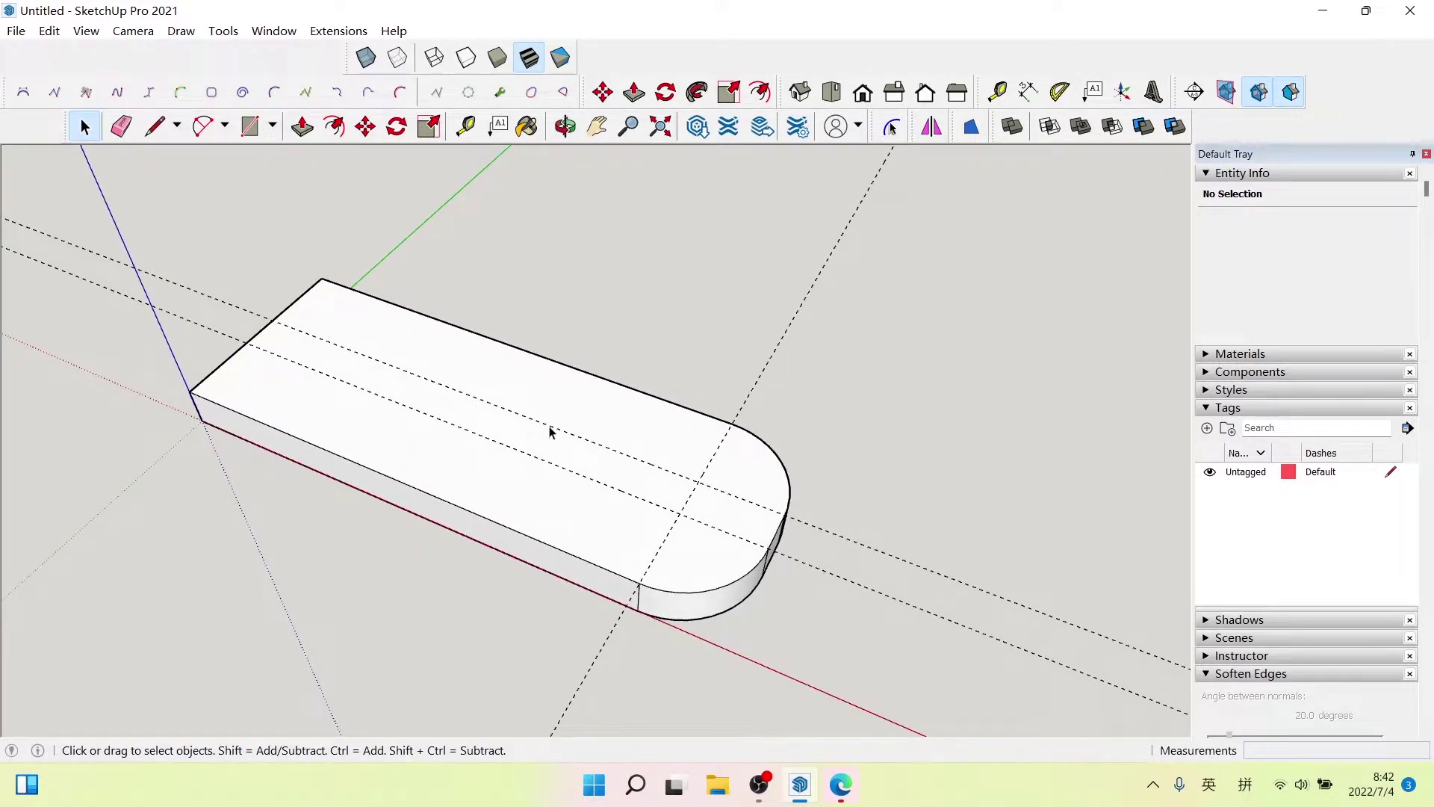
mouse_move(545, 340)
middle_down()
mouse_move(537, 377)
mouse_move(334, 330)
middle_up()
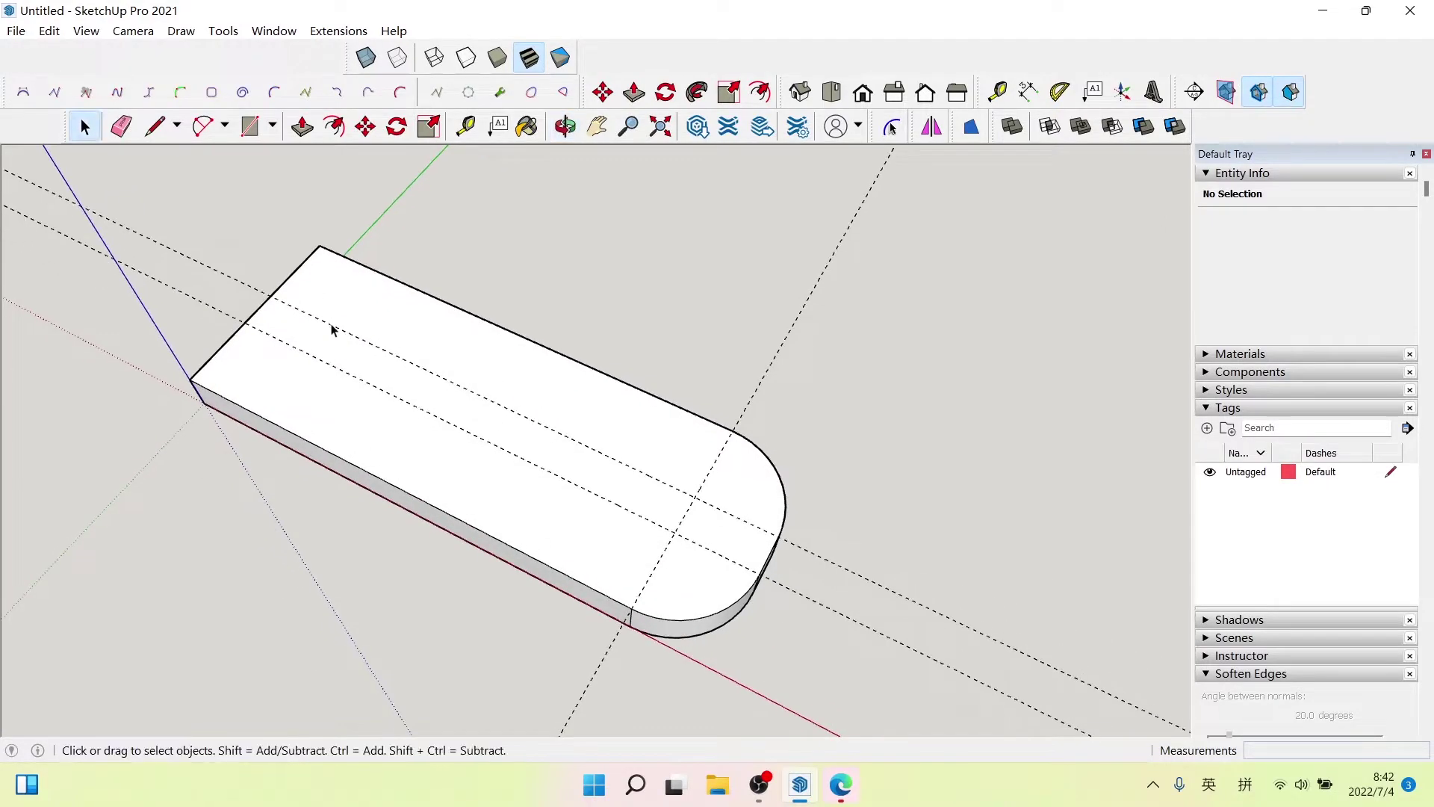
mouse_move(585, 597)
middle_down()
mouse_move(624, 419)
mouse_move(656, 448)
middle_up()
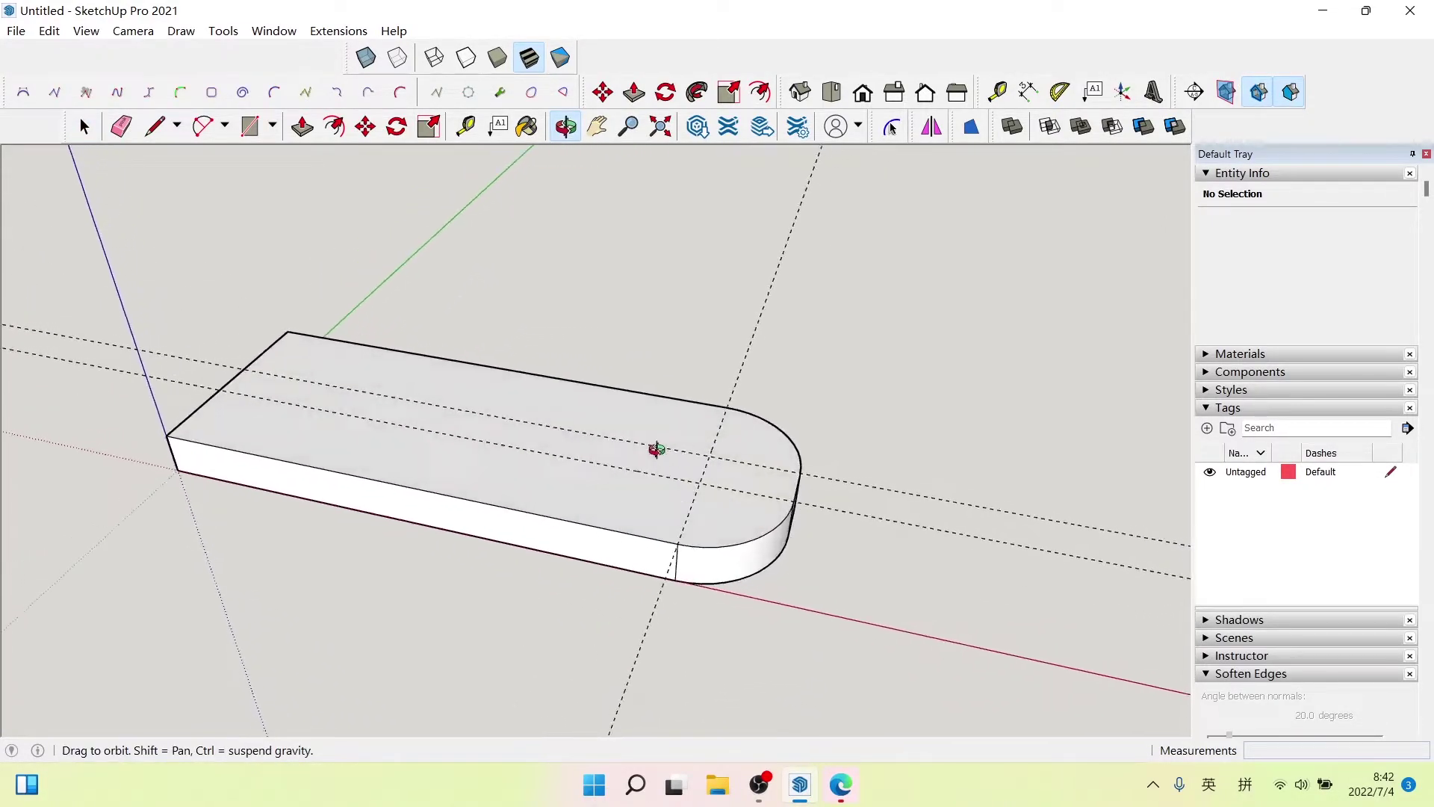
mouse_move(633, 631)
middle_down()
mouse_move(640, 355)
mouse_move(662, 505)
mouse_move(672, 282)
mouse_move(693, 340)
middle_up()
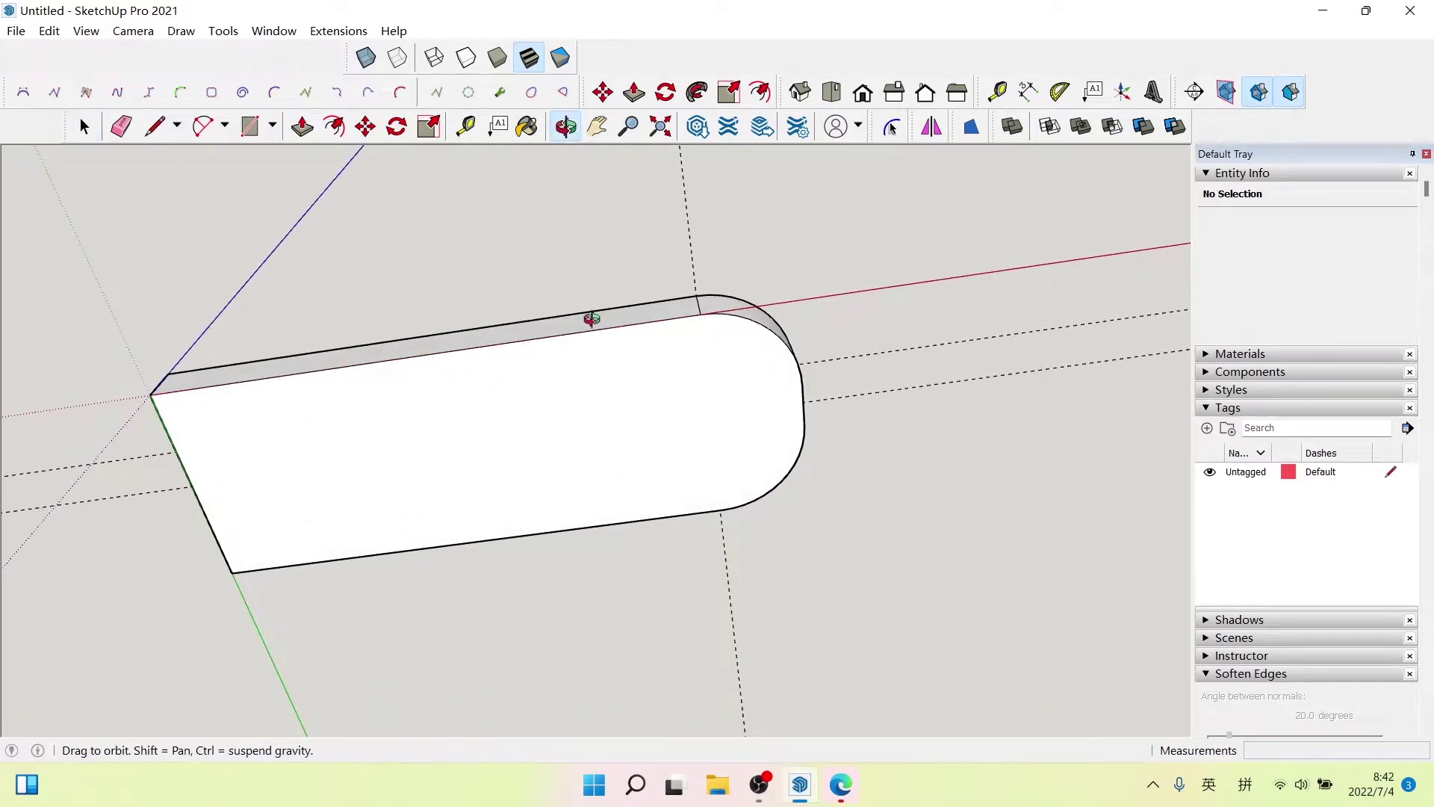
middle_drag(589, 321, 617, 391)
scroll(631, 366, up, 1)
scroll(631, 366, up, 1)
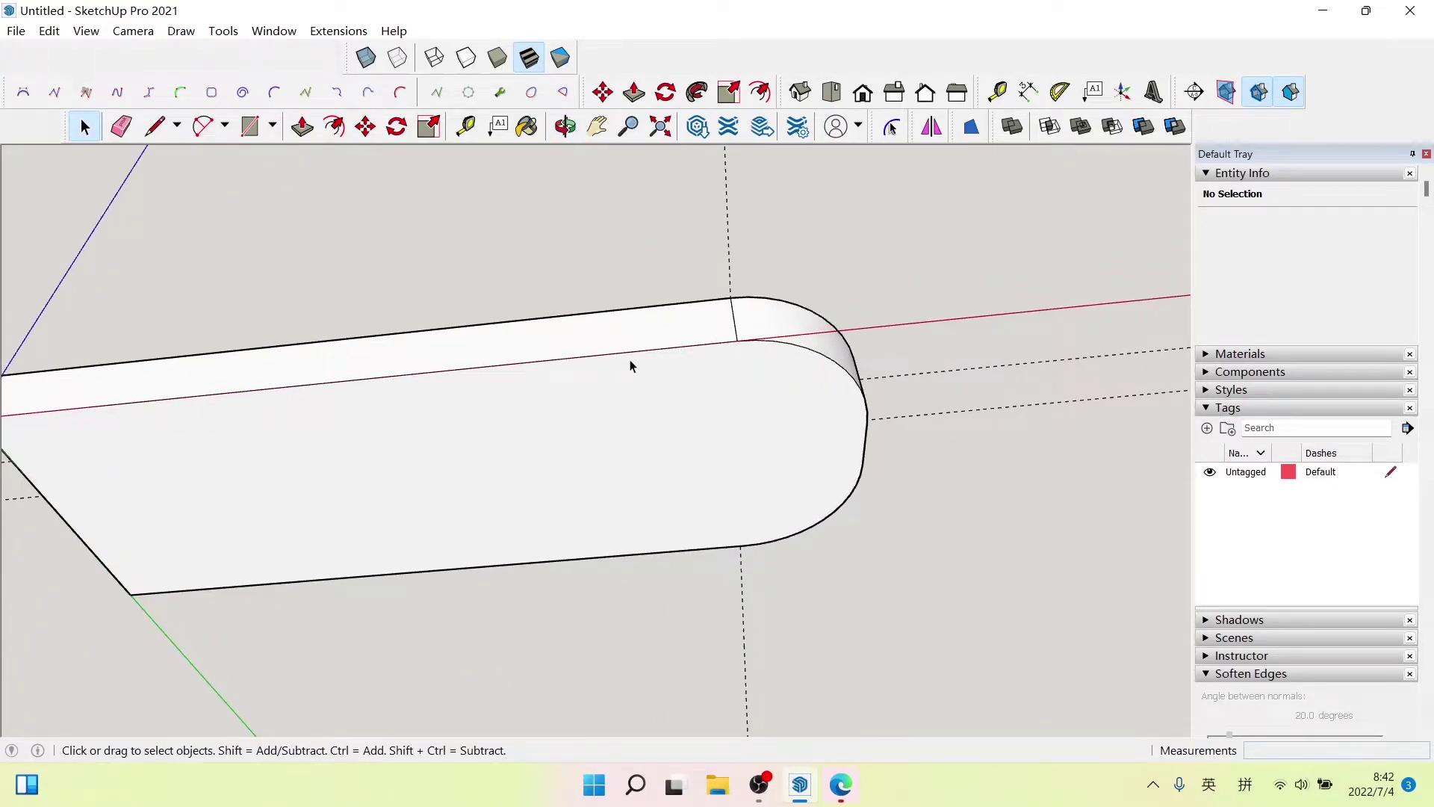
middle_drag(640, 425, 640, 410)
double_click(614, 423)
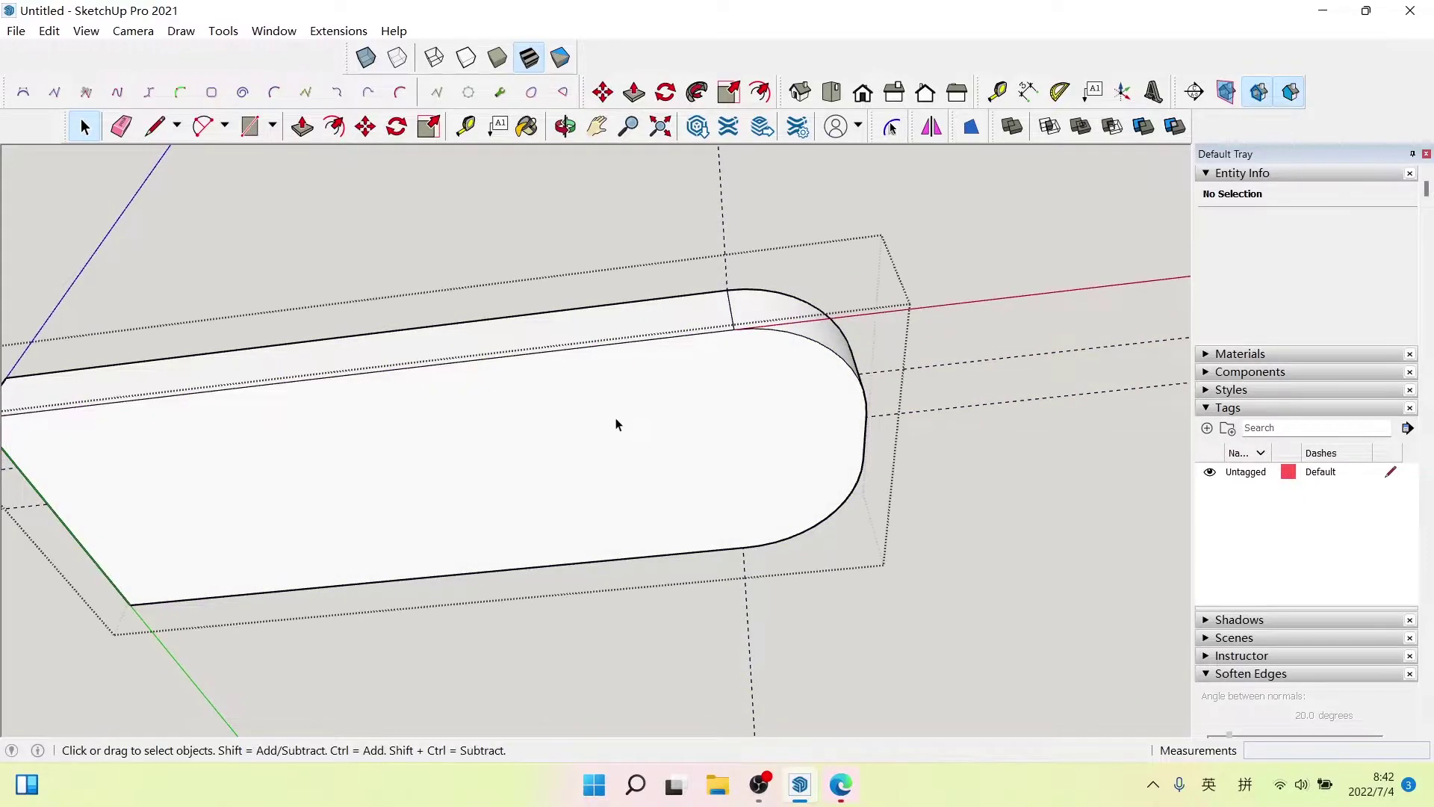
click(670, 436)
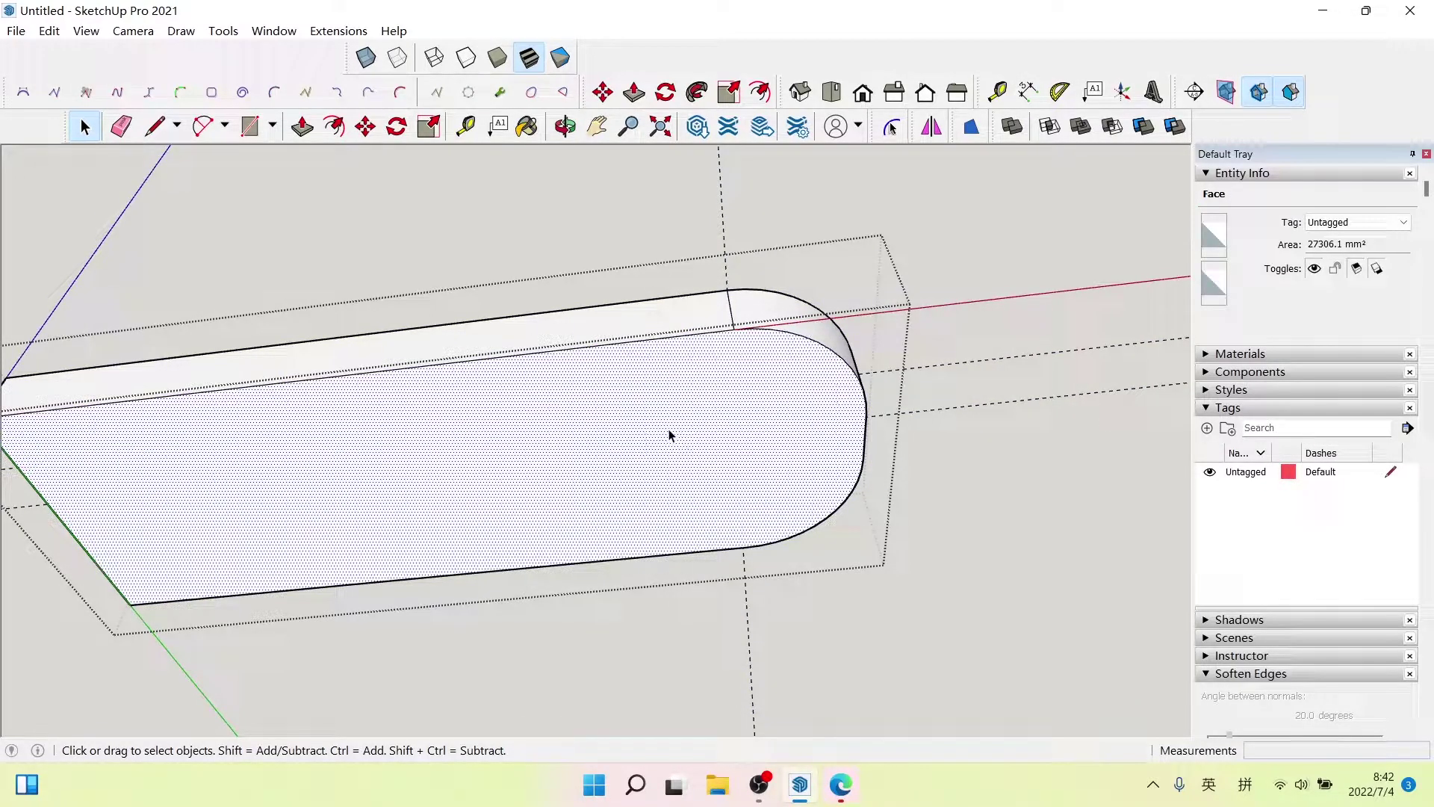
- Place a guide 80 mm from the arc and draw a dividing line along it
click(466, 126)
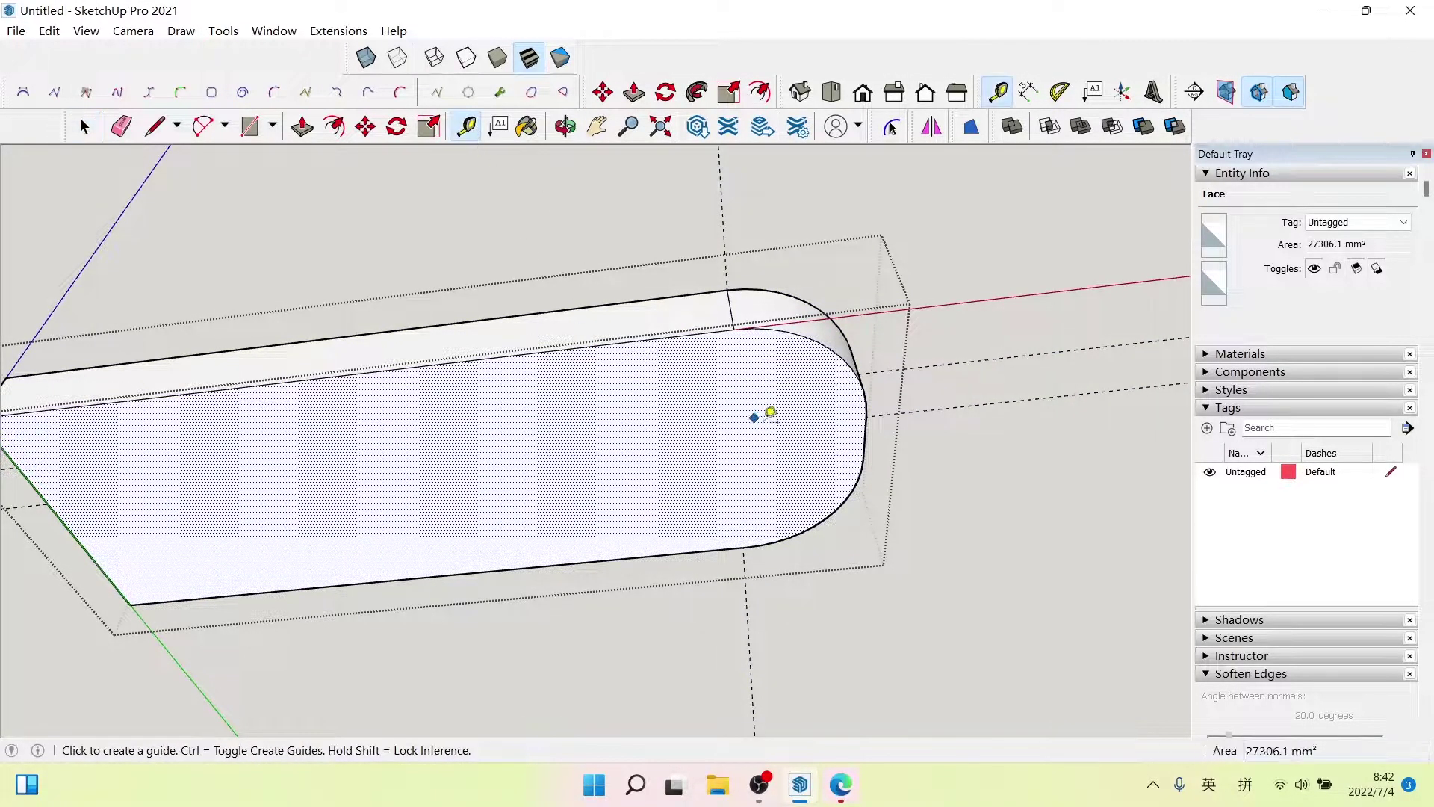
click(870, 424)
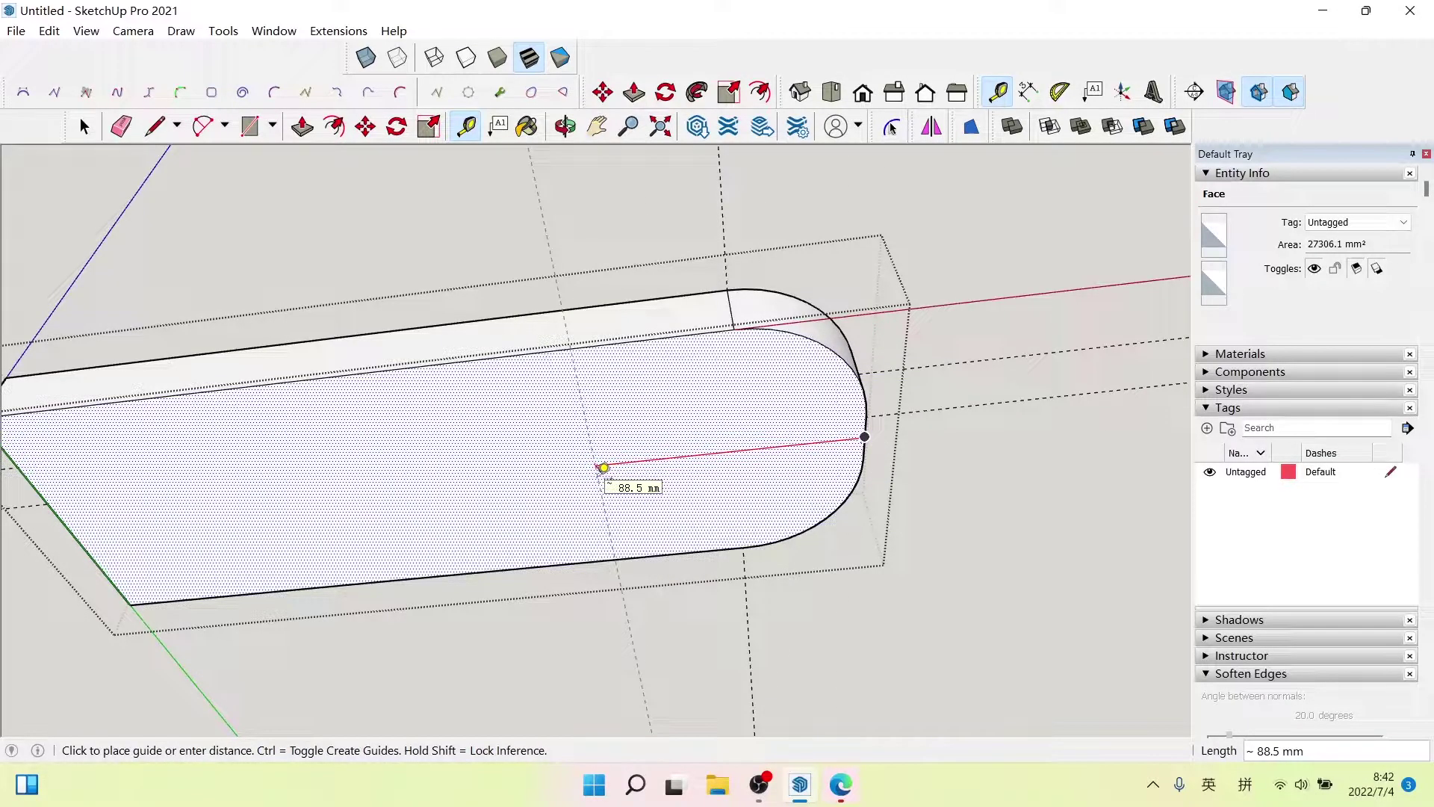
text(80)
key(Return)
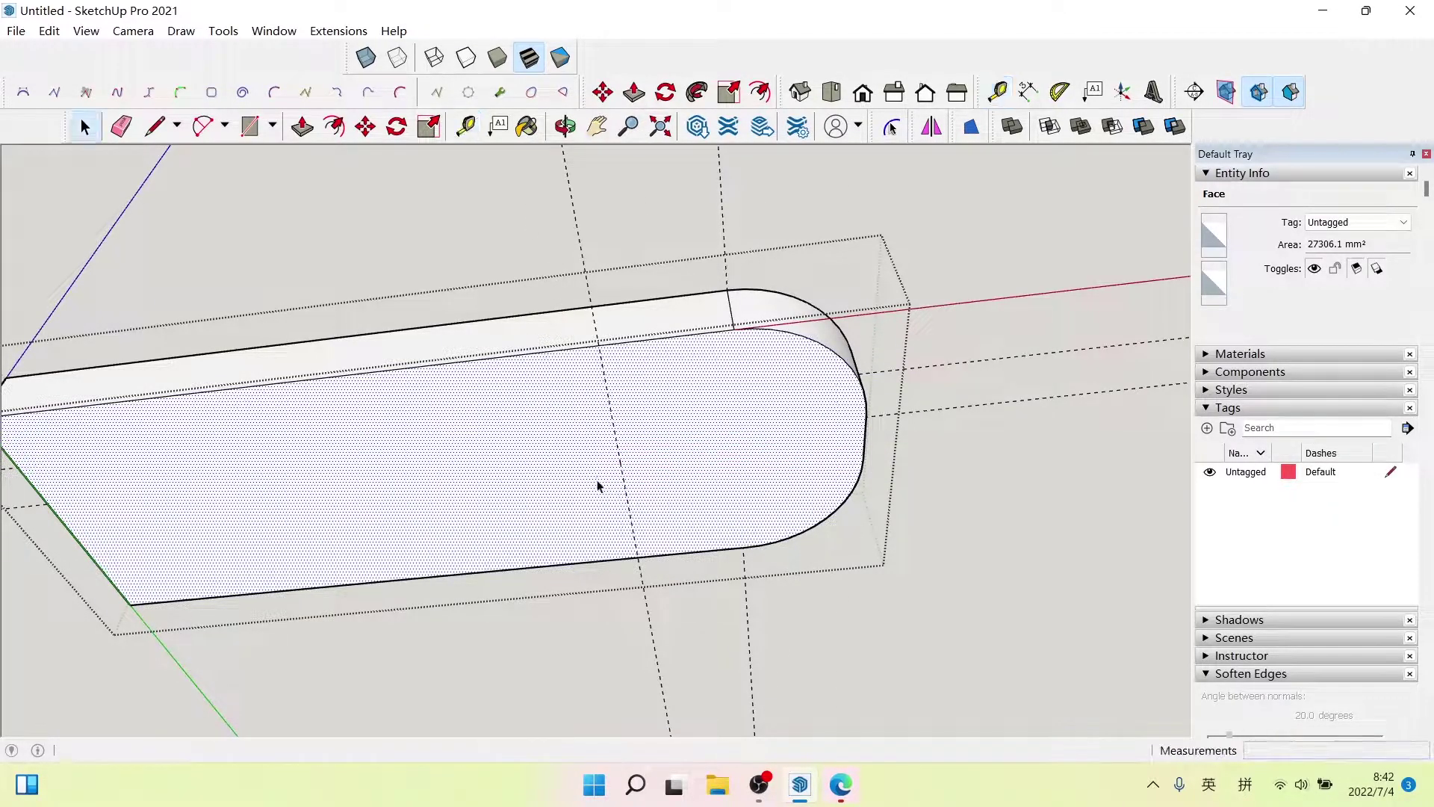
middle_drag(598, 486, 586, 448)
key(space)
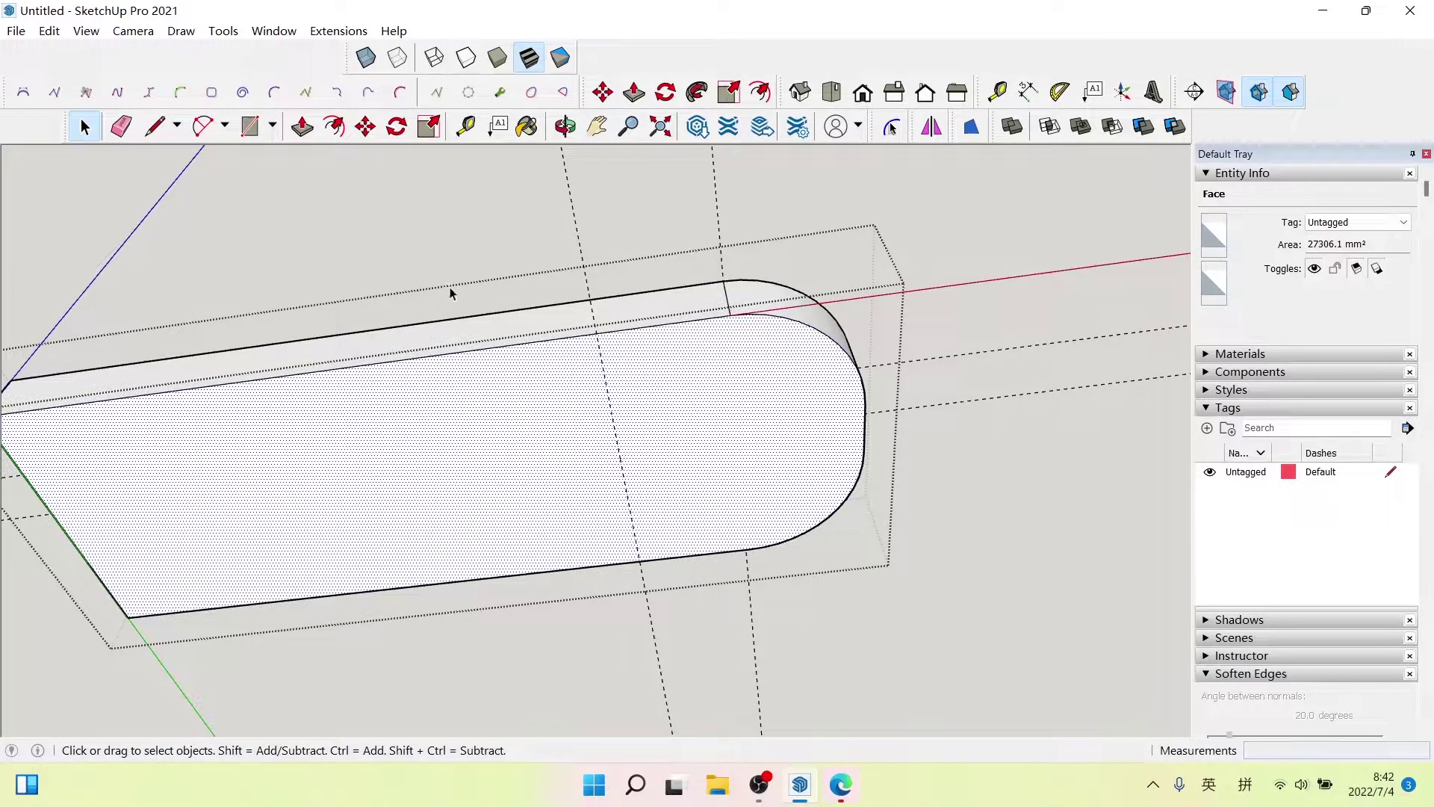
key(l)
click(598, 328)
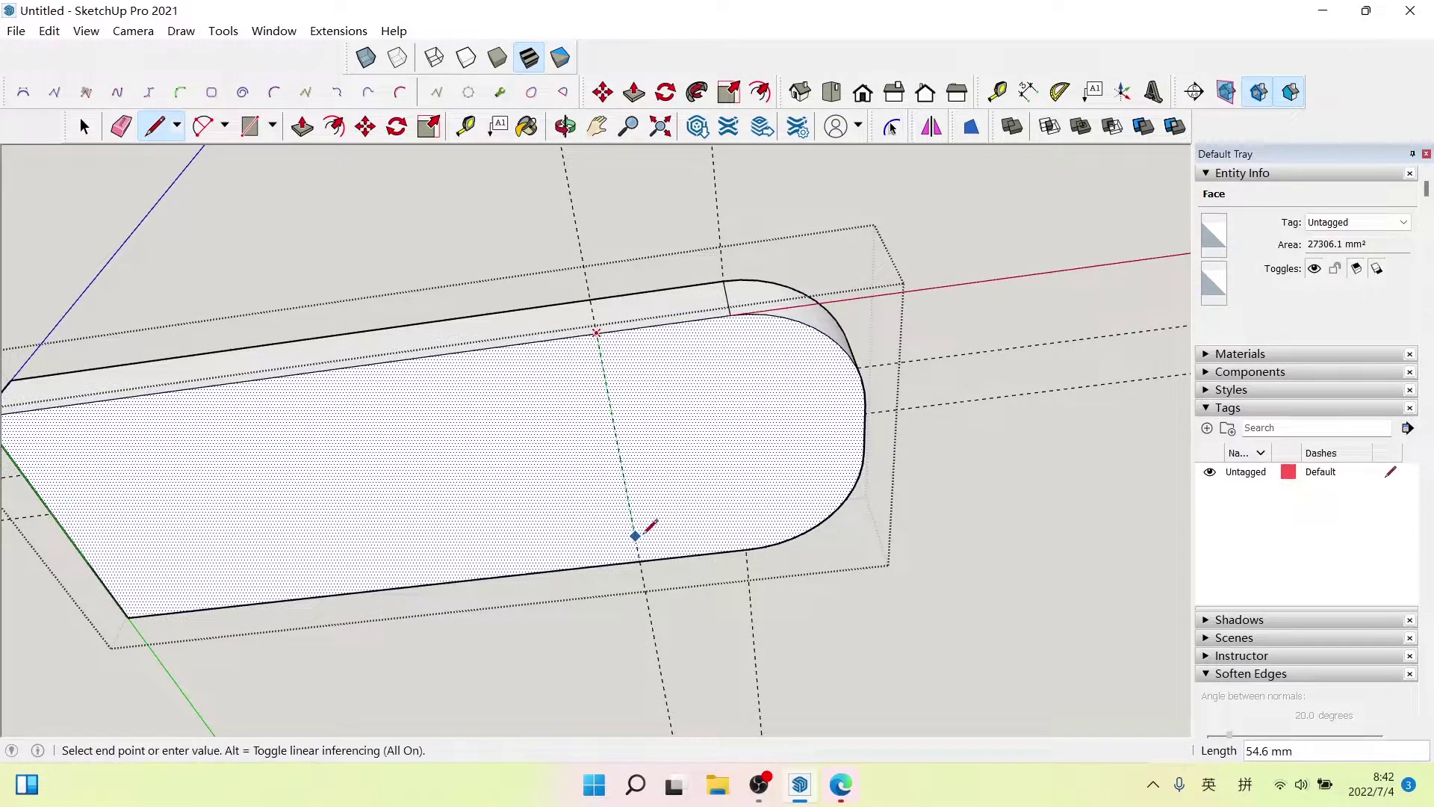
click(646, 558)
mouse_move(647, 558)
middle_down()
mouse_move(523, 426)
mouse_move(338, 408)
middle_up()
key(space)
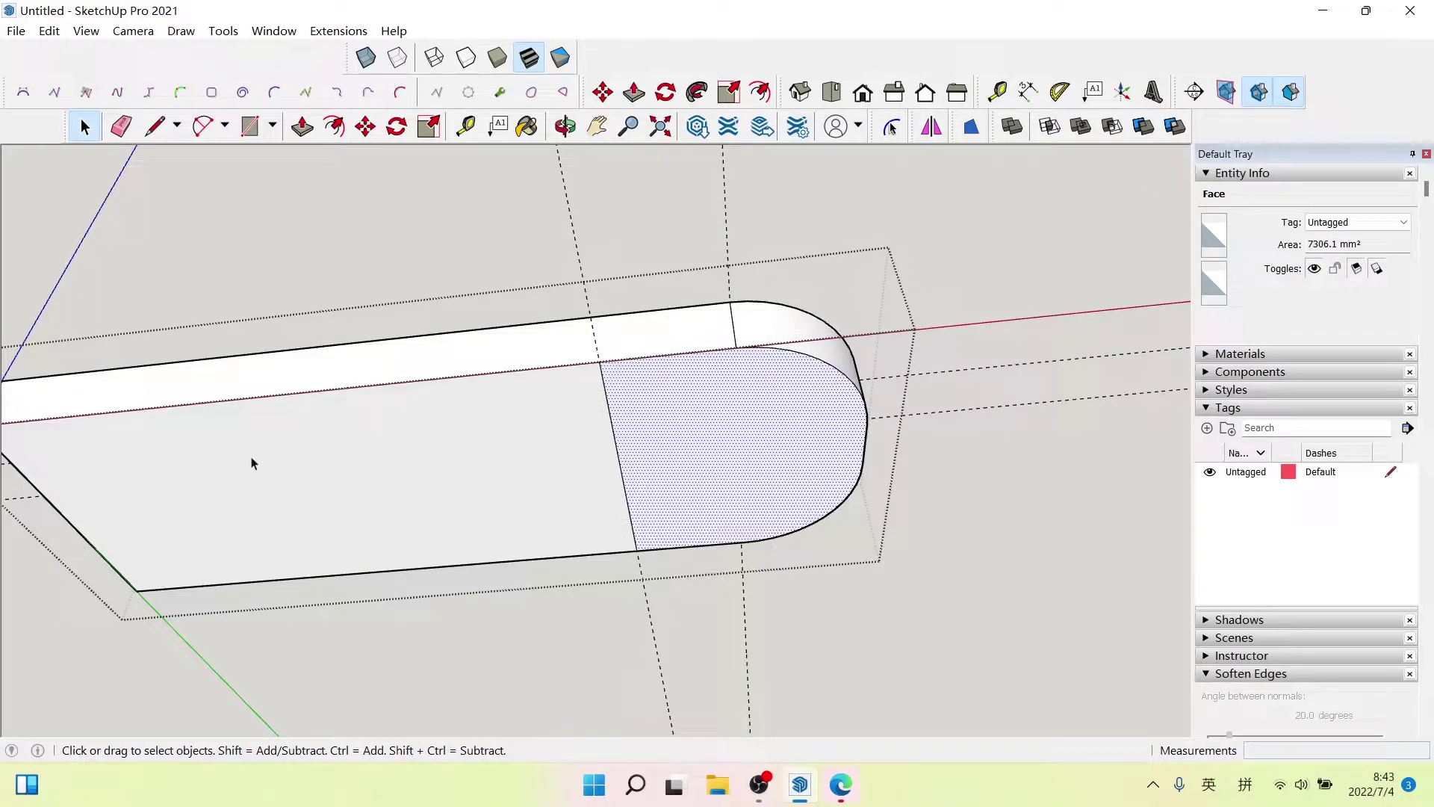
- Place a guide 105 mm from the first line and draw a second dividing line
click(465, 127)
click(616, 391)
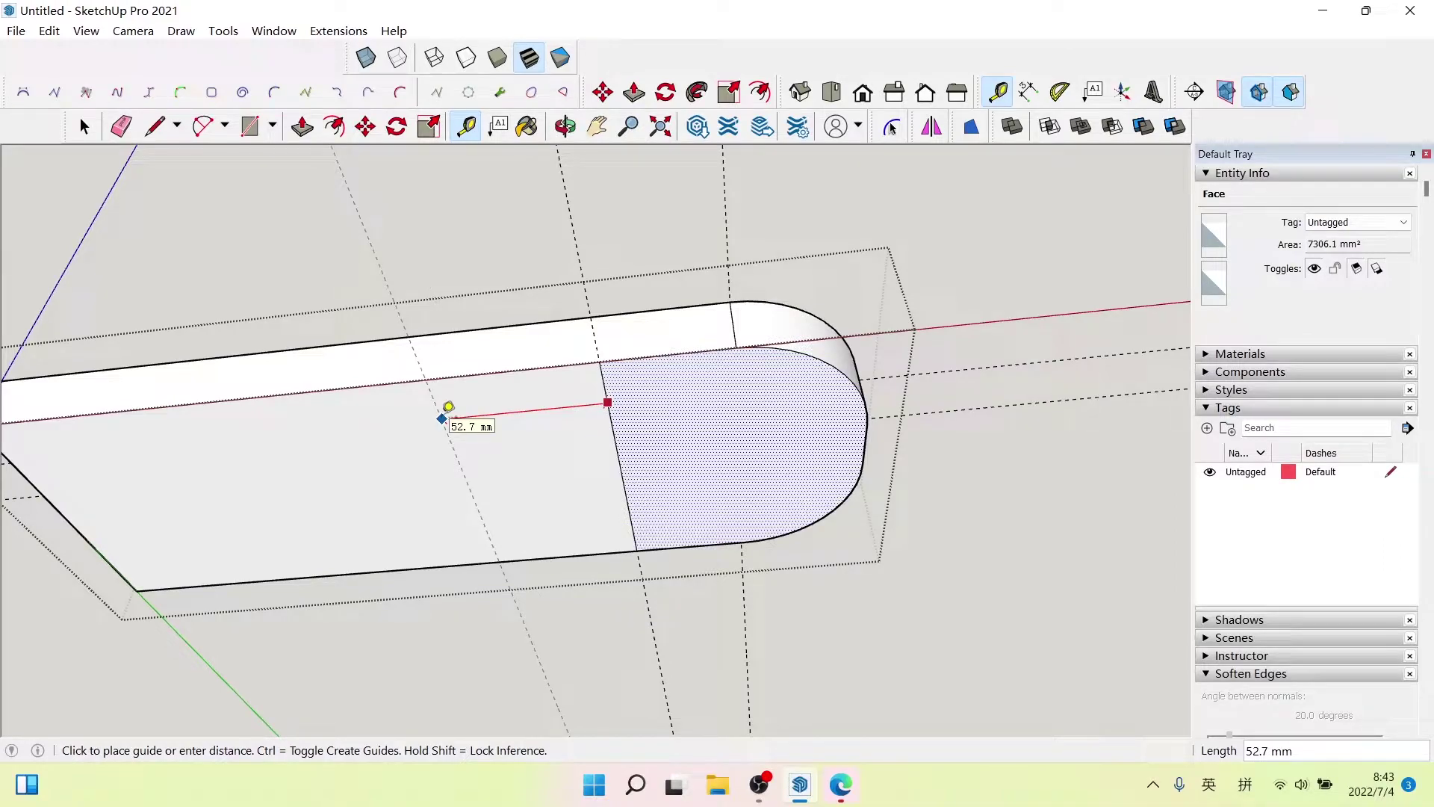
text(105)
key(Return)
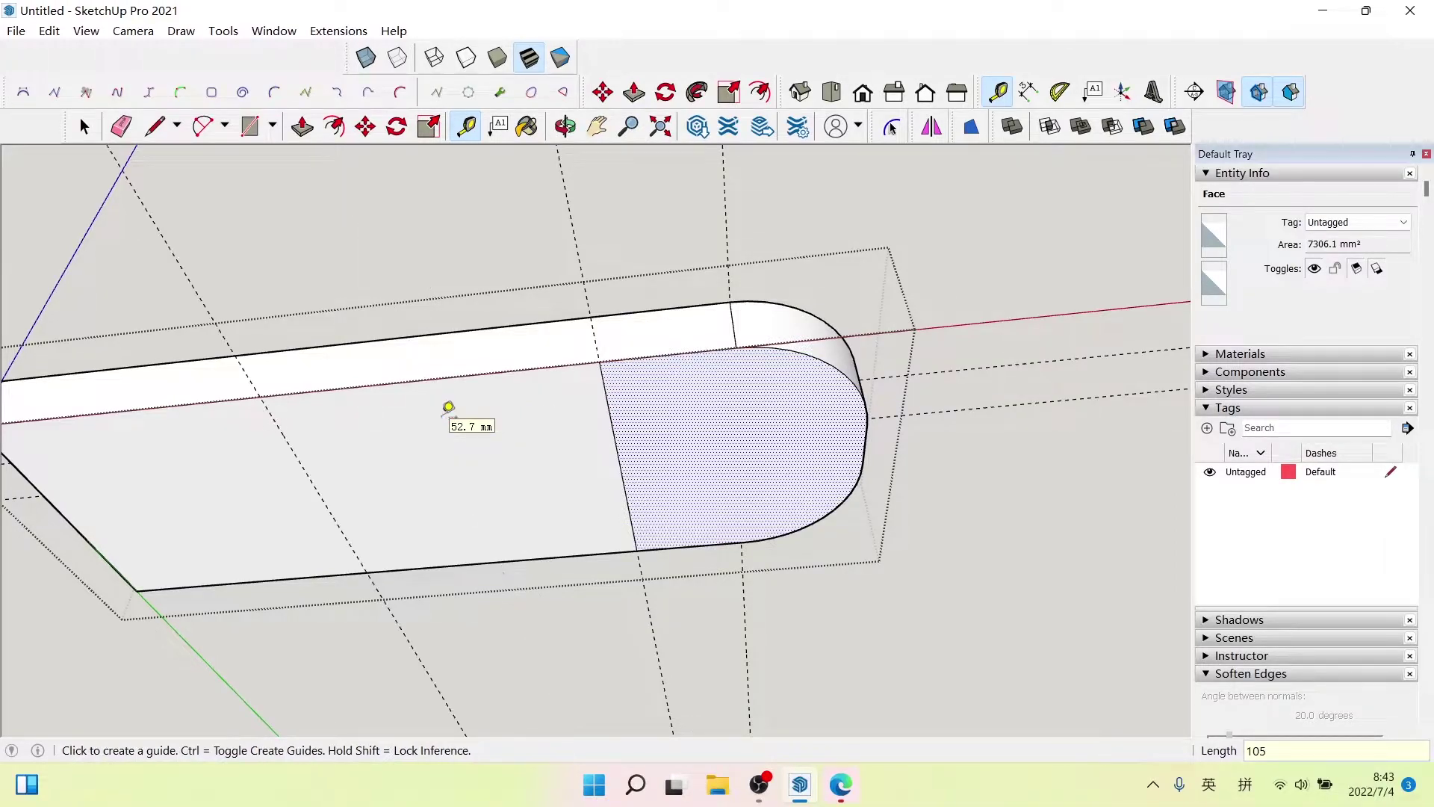
key(space)
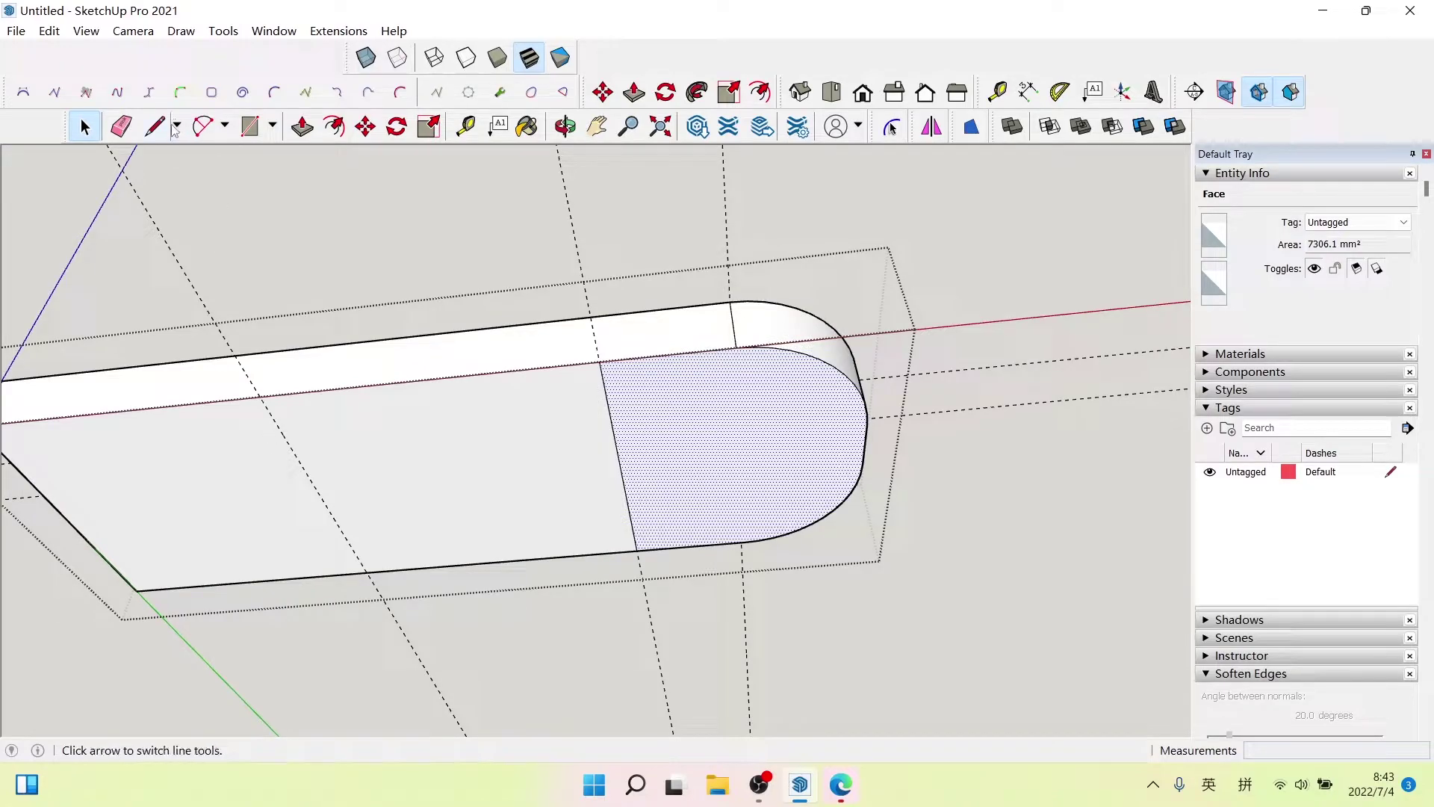
click(163, 130)
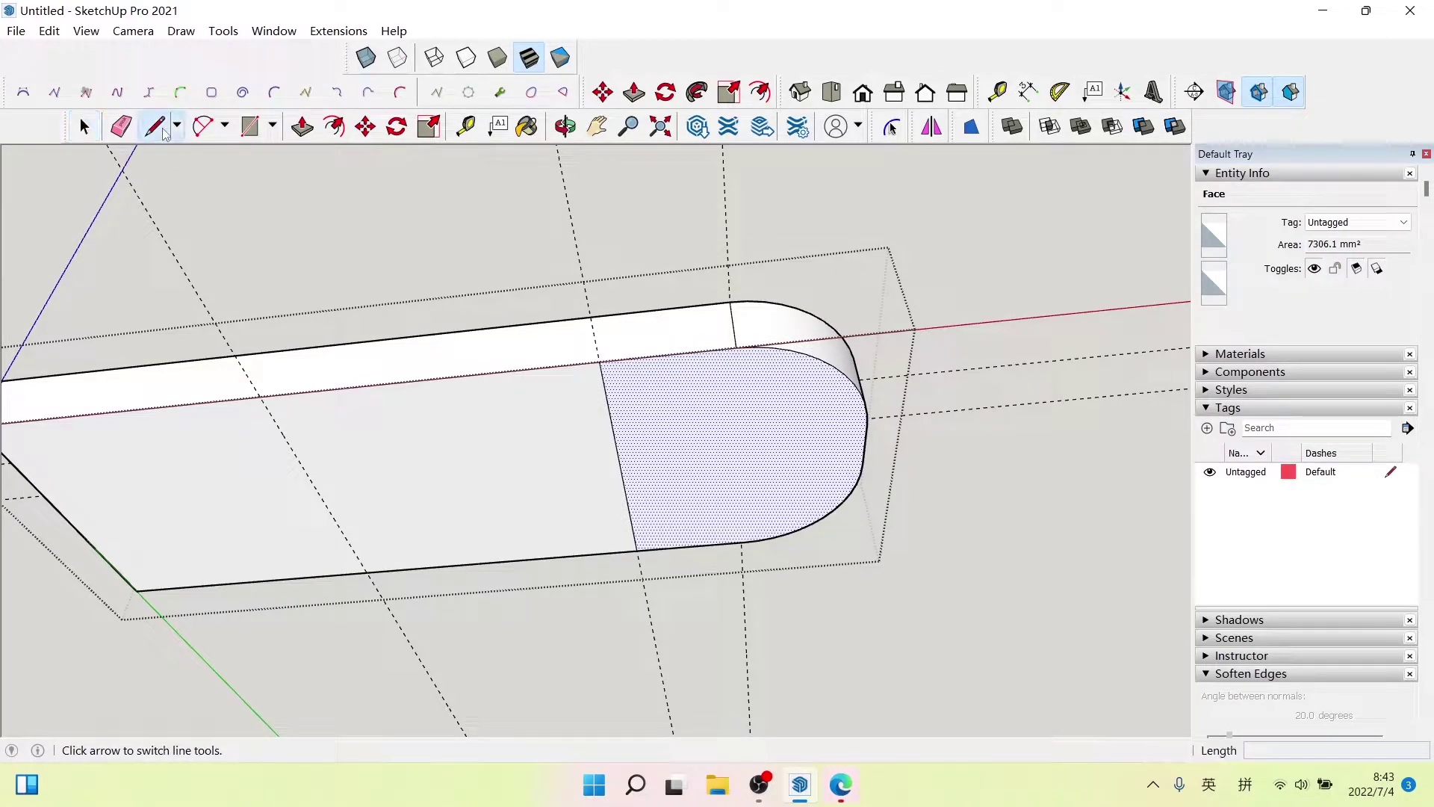
click(261, 395)
click(366, 572)
key(space)
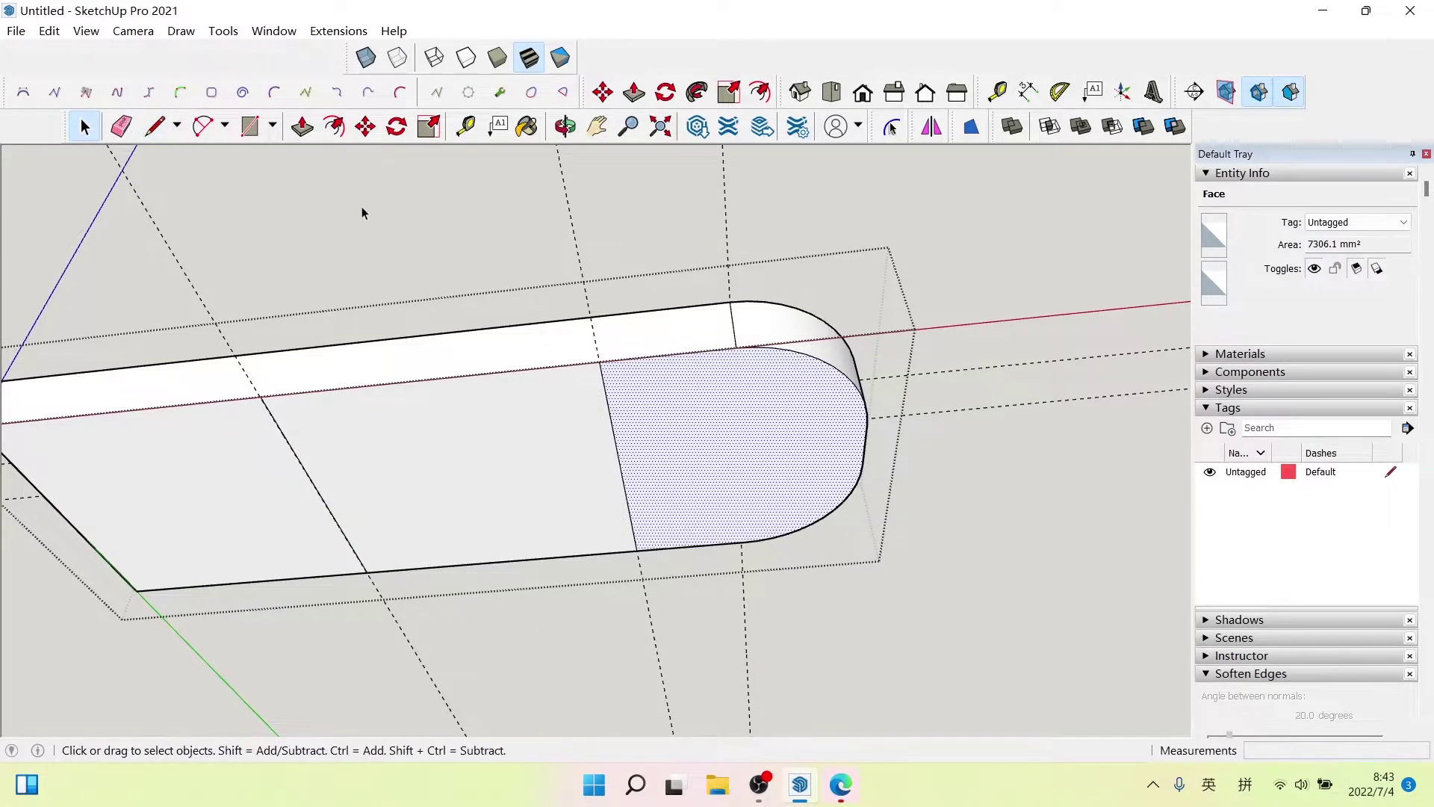
- Place a guide 48 mm from the second line and draw a third dividing line
click(466, 127)
click(300, 462)
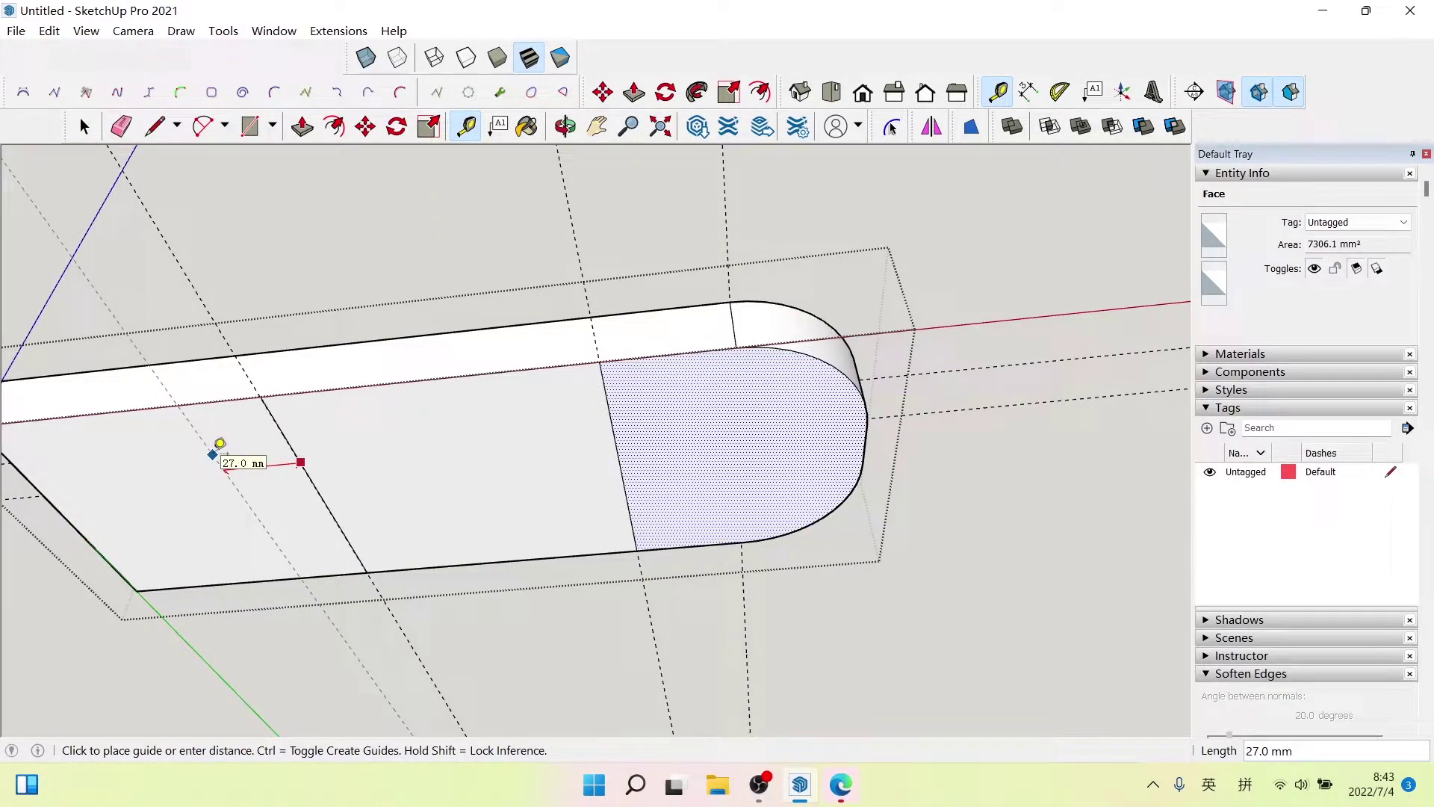
text(48)
key(Return)
key(space)
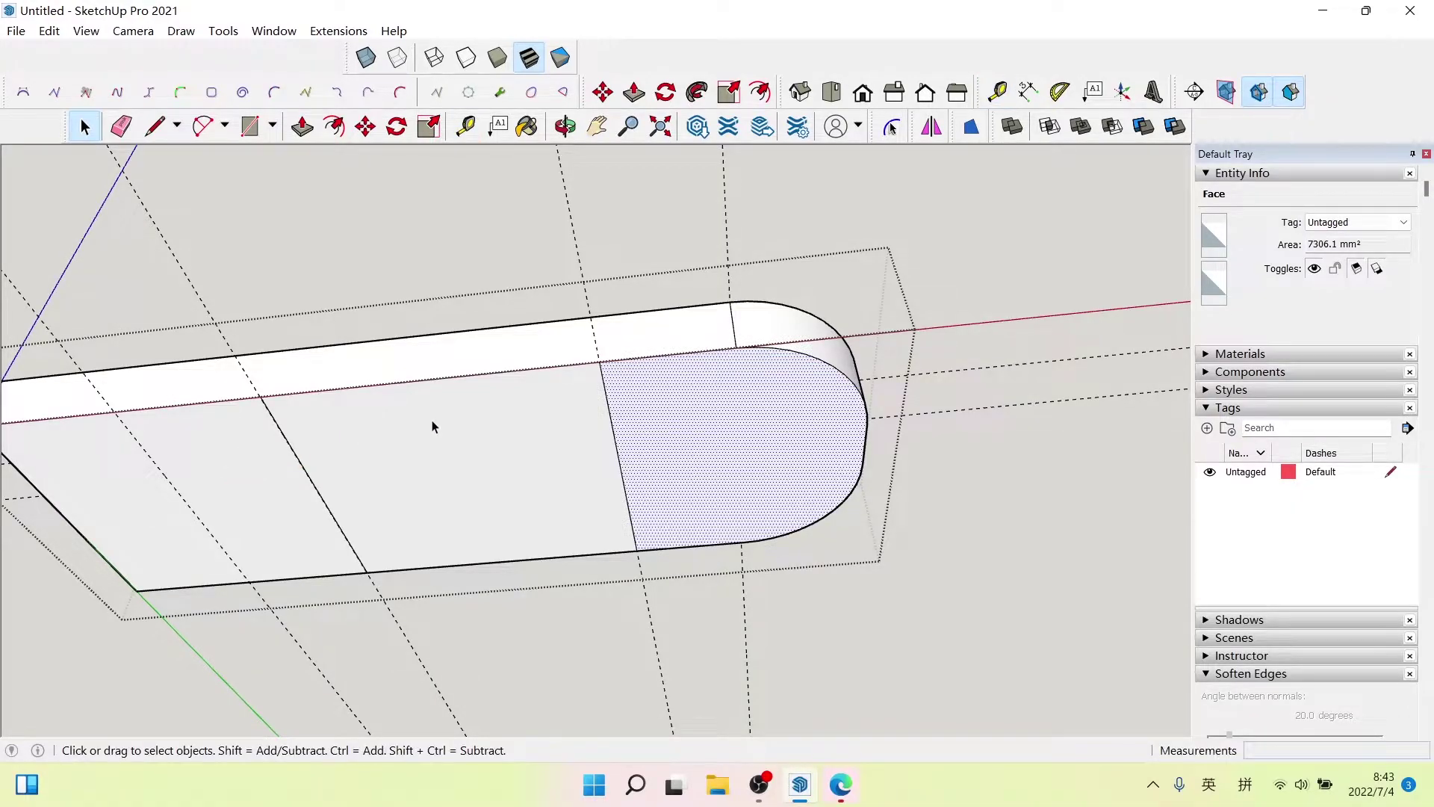
mouse_move(432, 426)
middle_down()
mouse_move(426, 464)
mouse_move(448, 486)
middle_up()
middle_drag(307, 480, 443, 424)
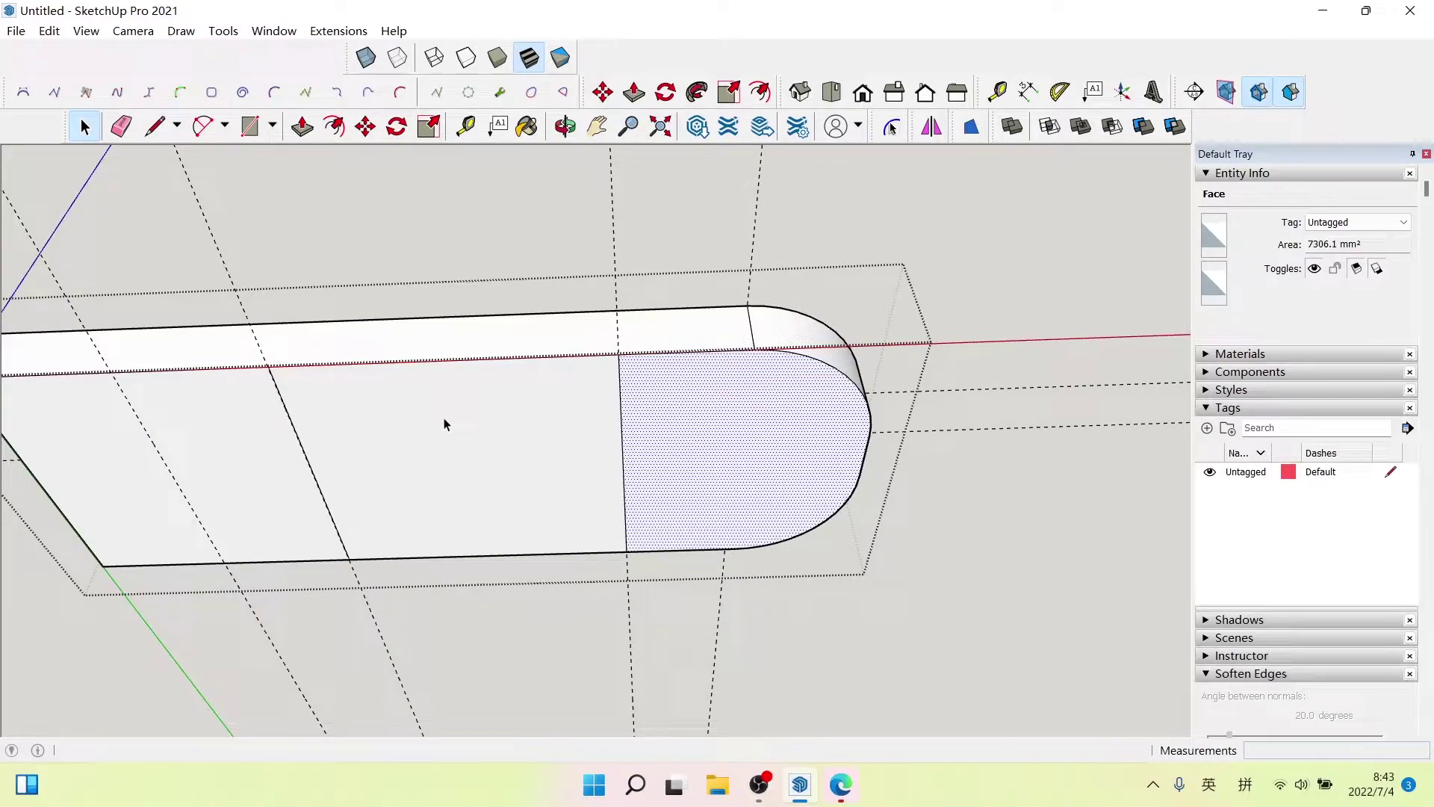
key(l)
click(110, 371)
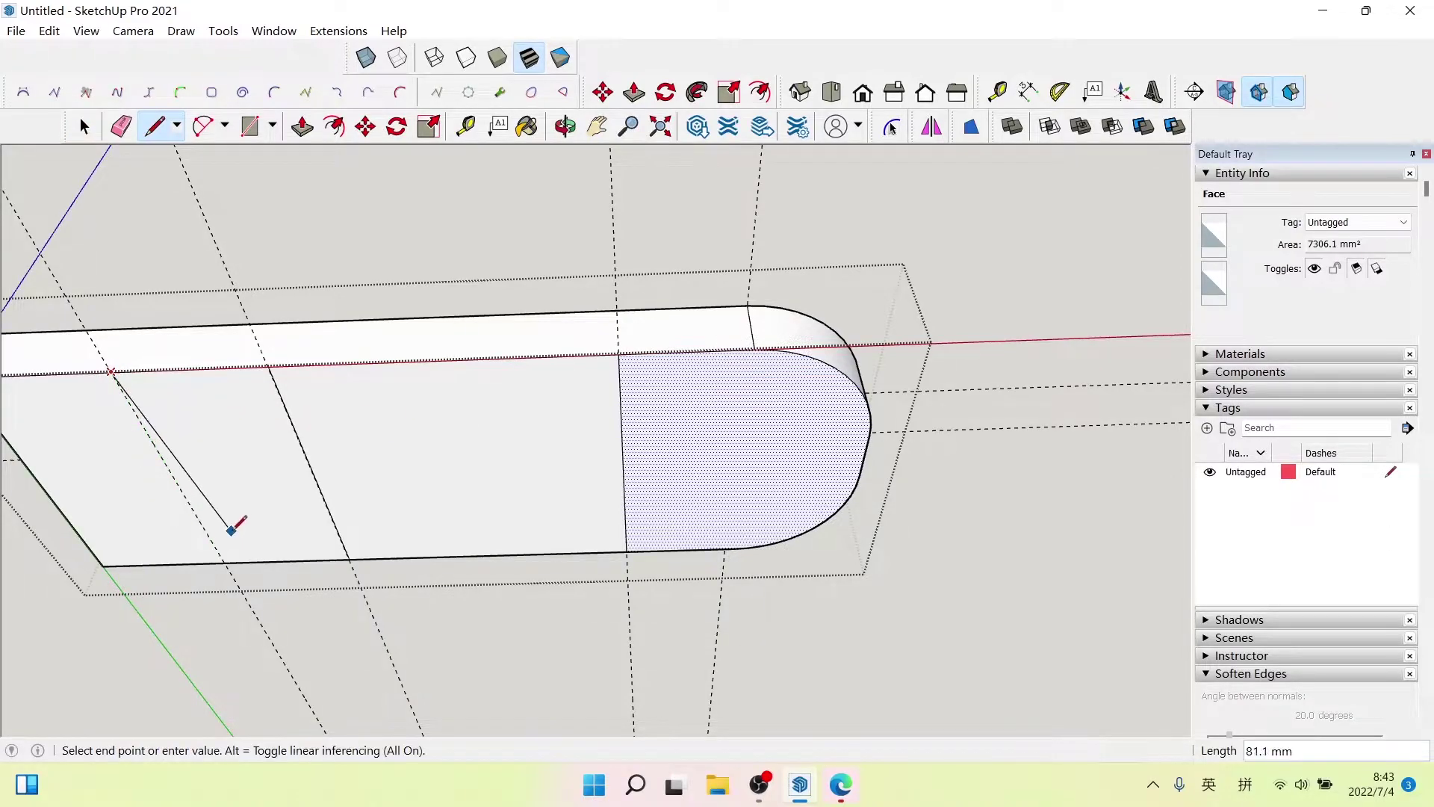
click(224, 562)
key(space)
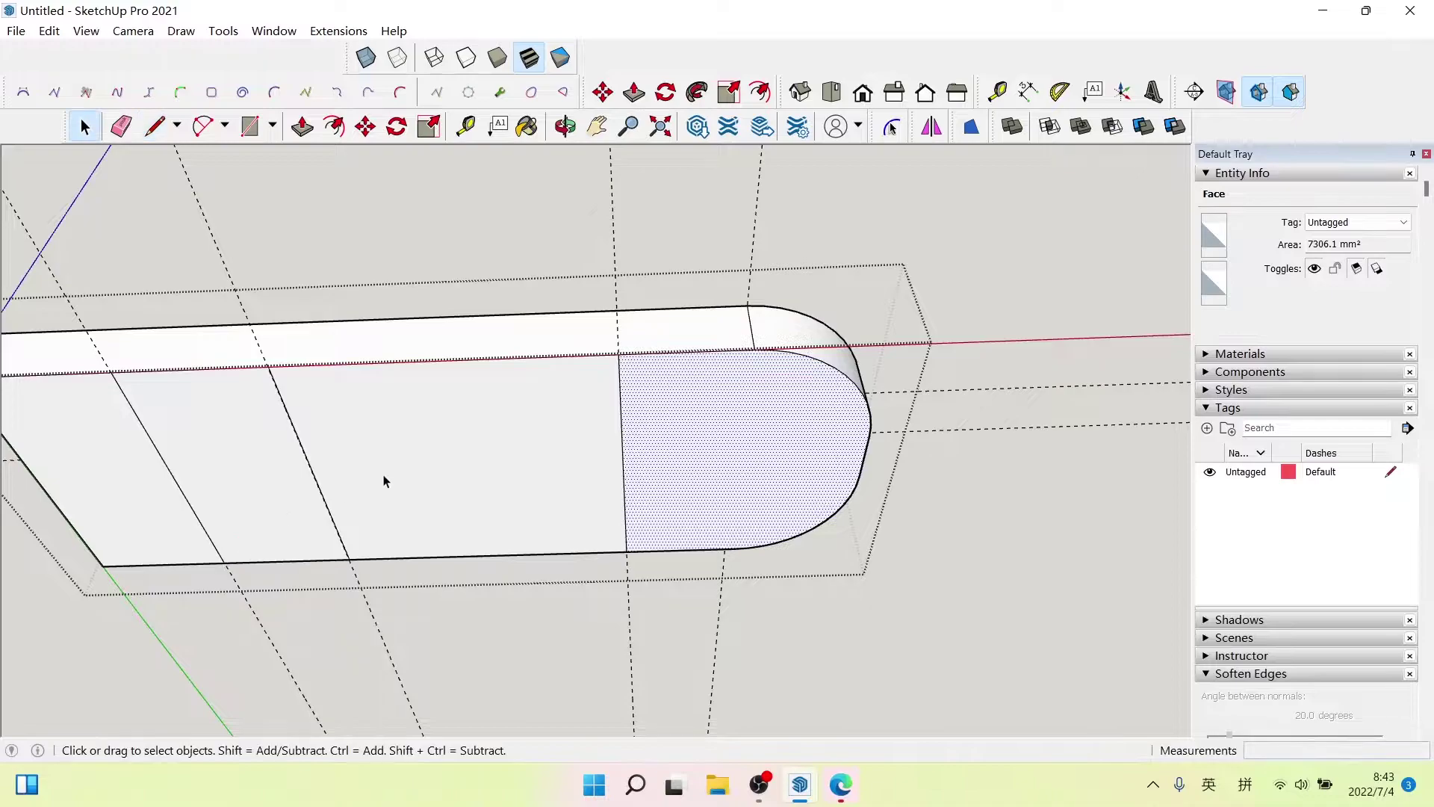
scroll(385, 480, down, 3)
- Draw a 10 mm vertical line up the side face from where the slanted cut meets the bottom edge
mouse_move(418, 425)
middle_down()
mouse_move(434, 446)
mouse_move(288, 458)
middle_up()
scroll(434, 446, up, 2)
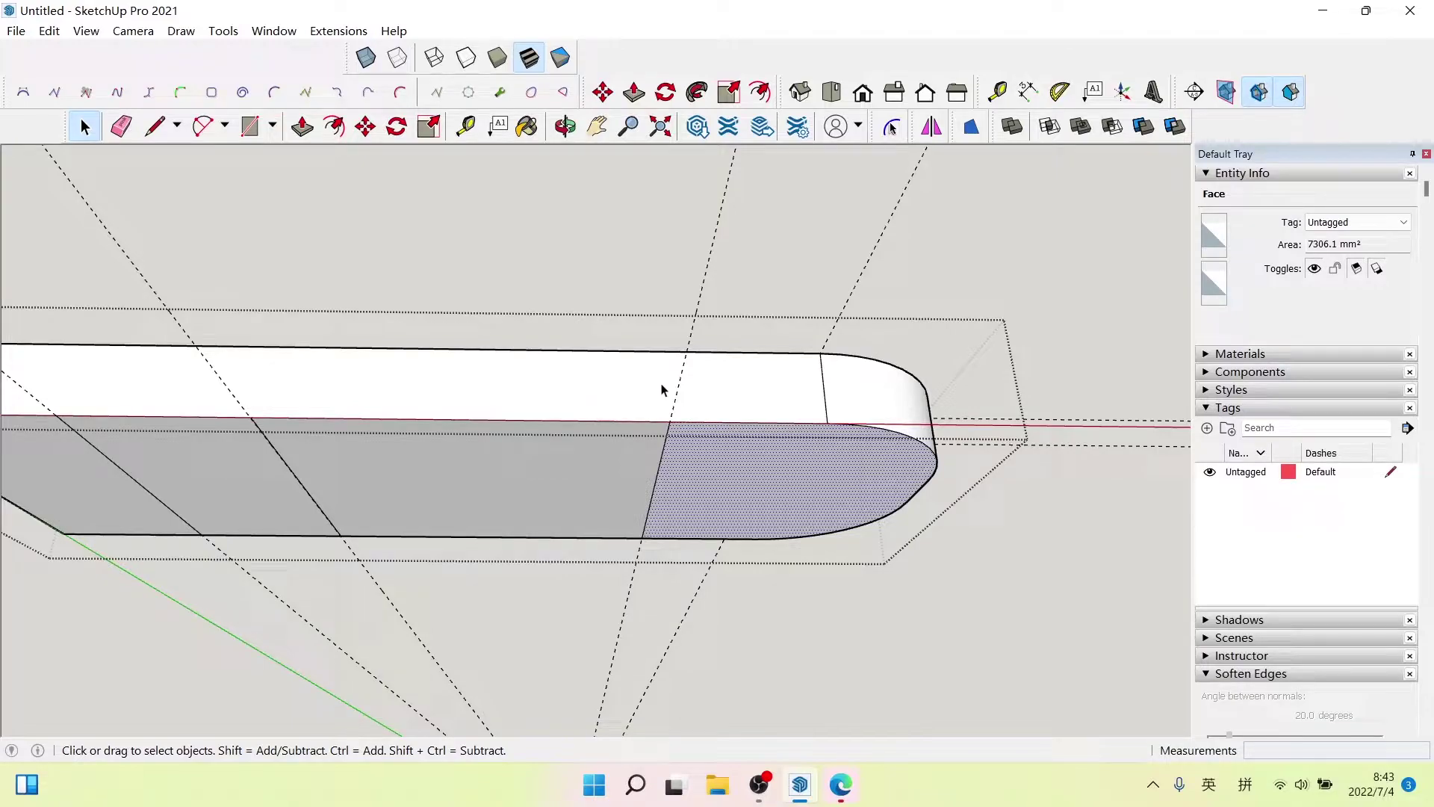
middle_drag(591, 473, 586, 494)
scroll(655, 433, up, 1)
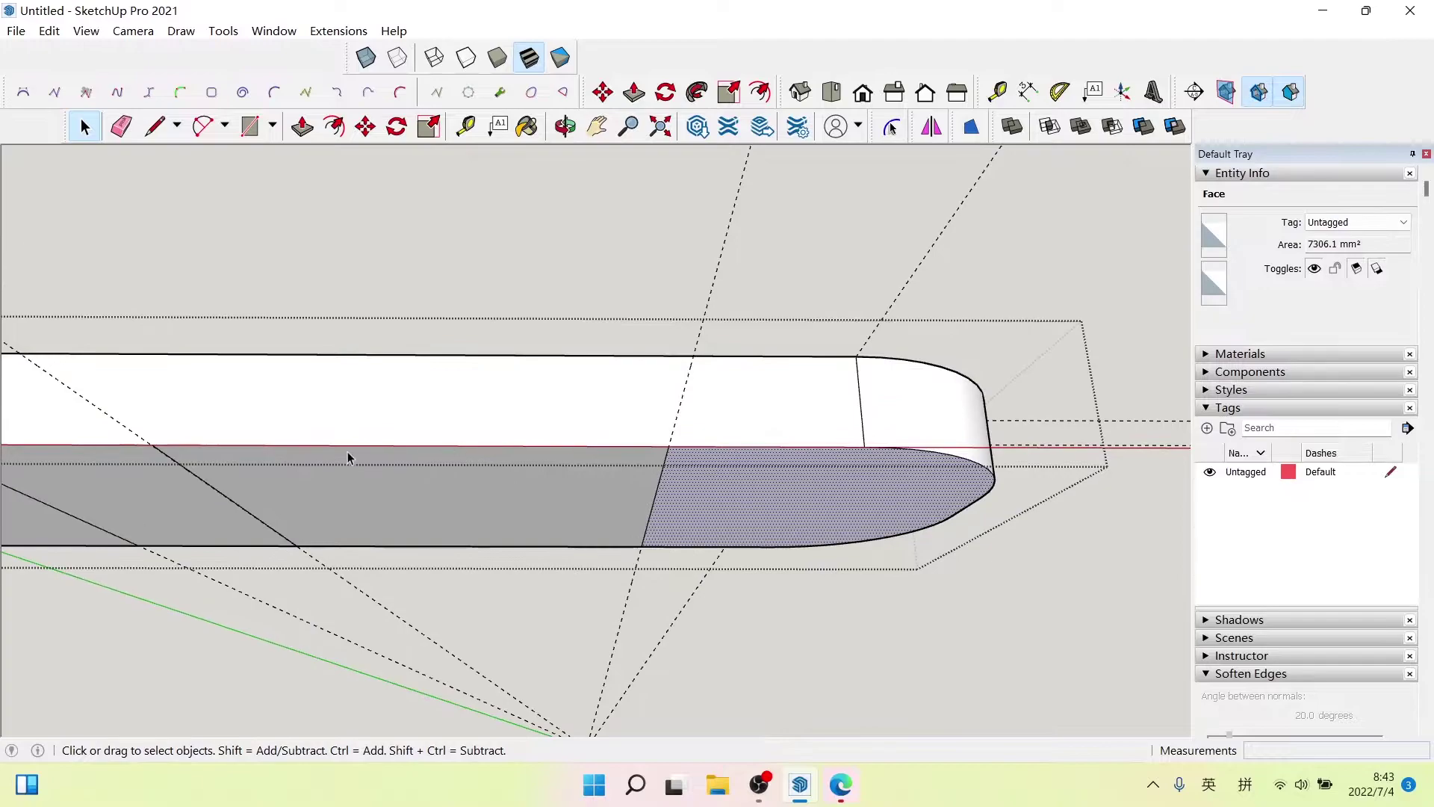
click(662, 419)
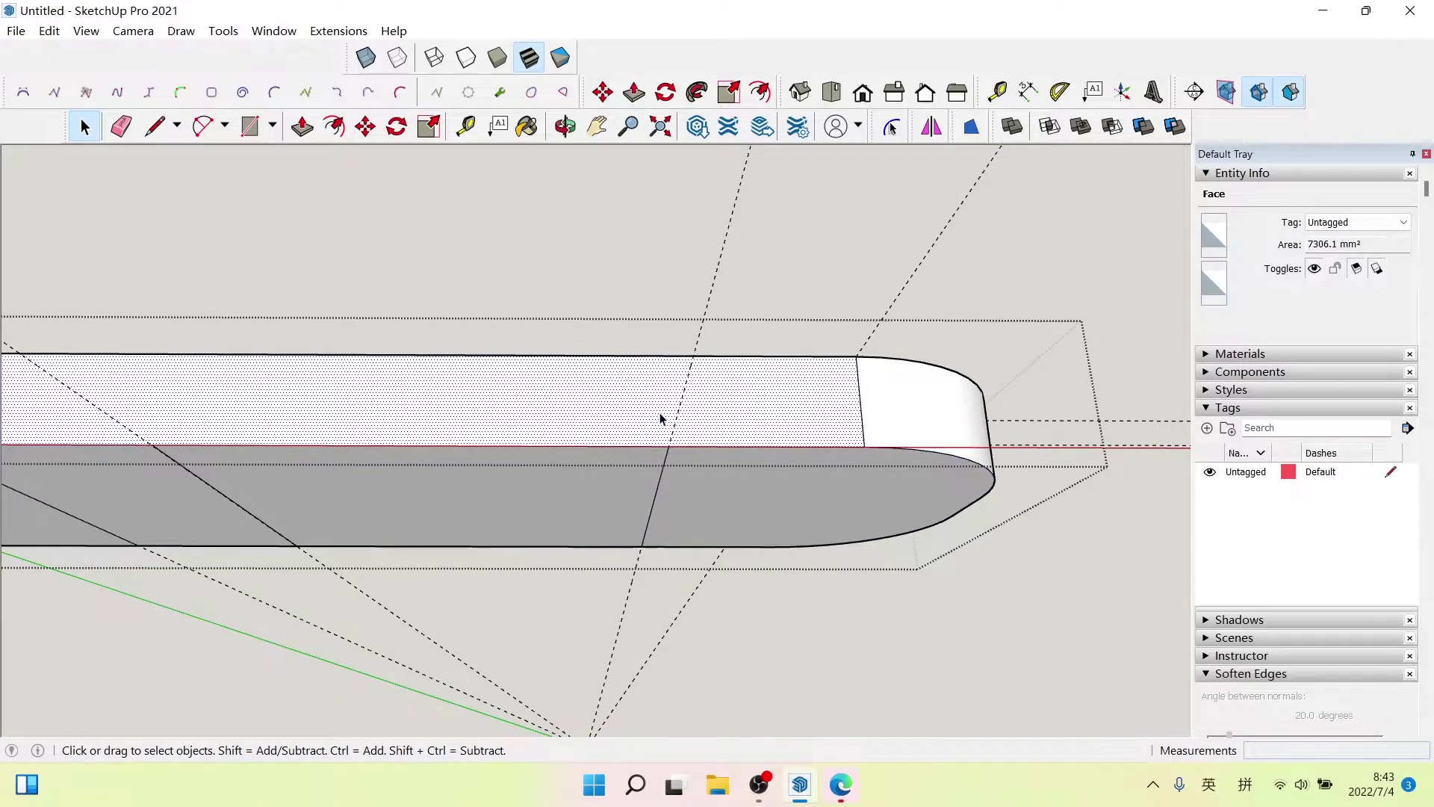
scroll(627, 419, up, 1)
key(l)
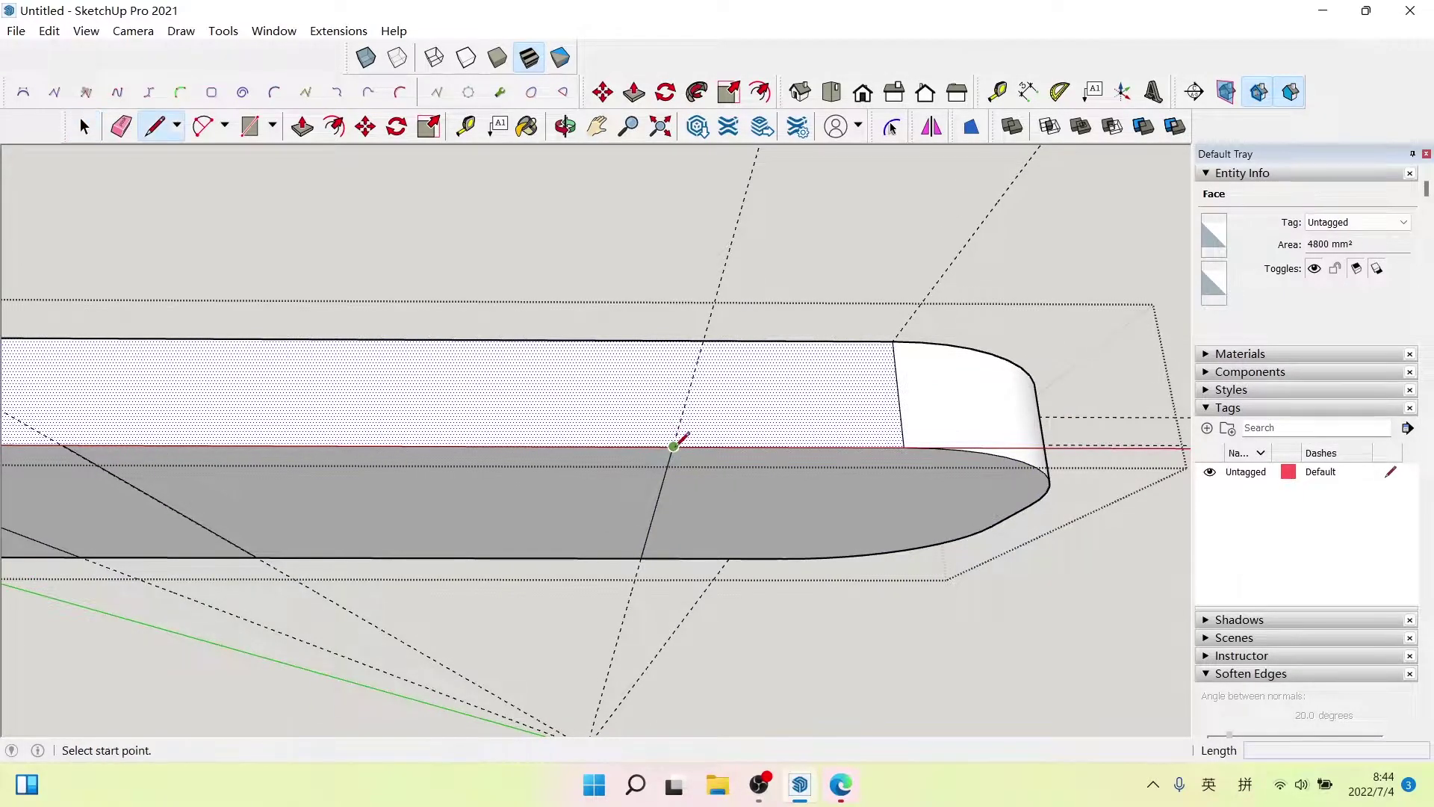
click(673, 446)
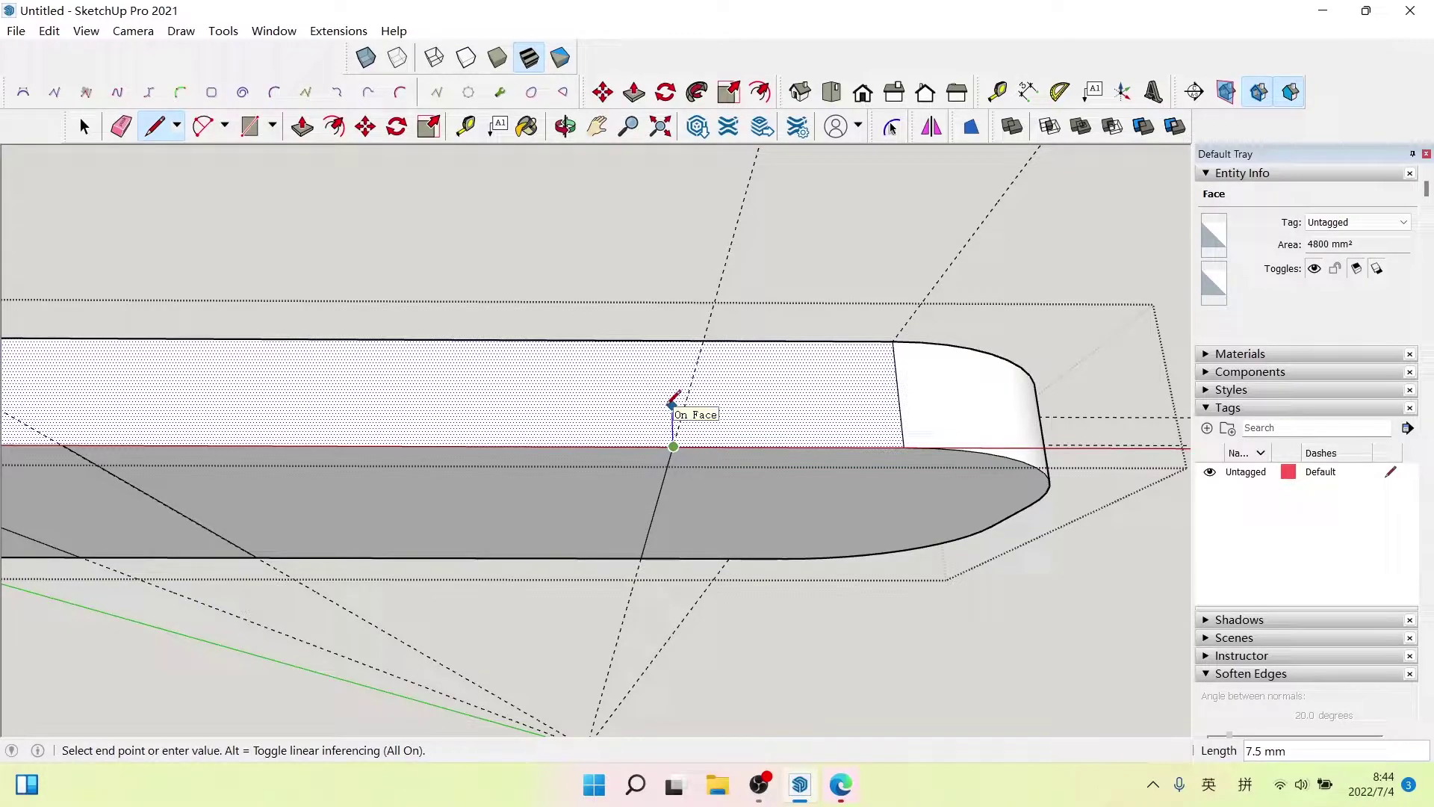
key(Return)
key(space)
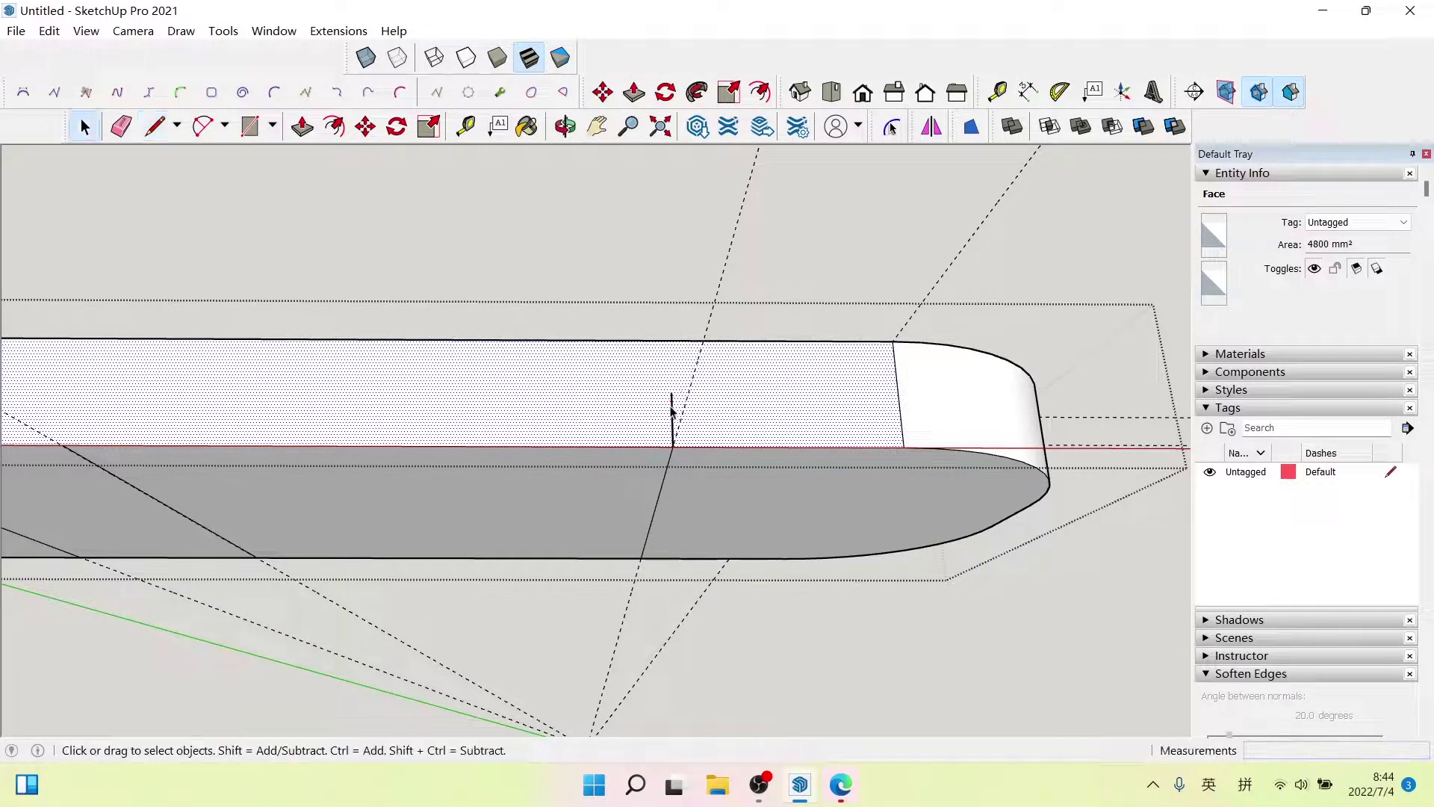
scroll(627, 407, down, 1)
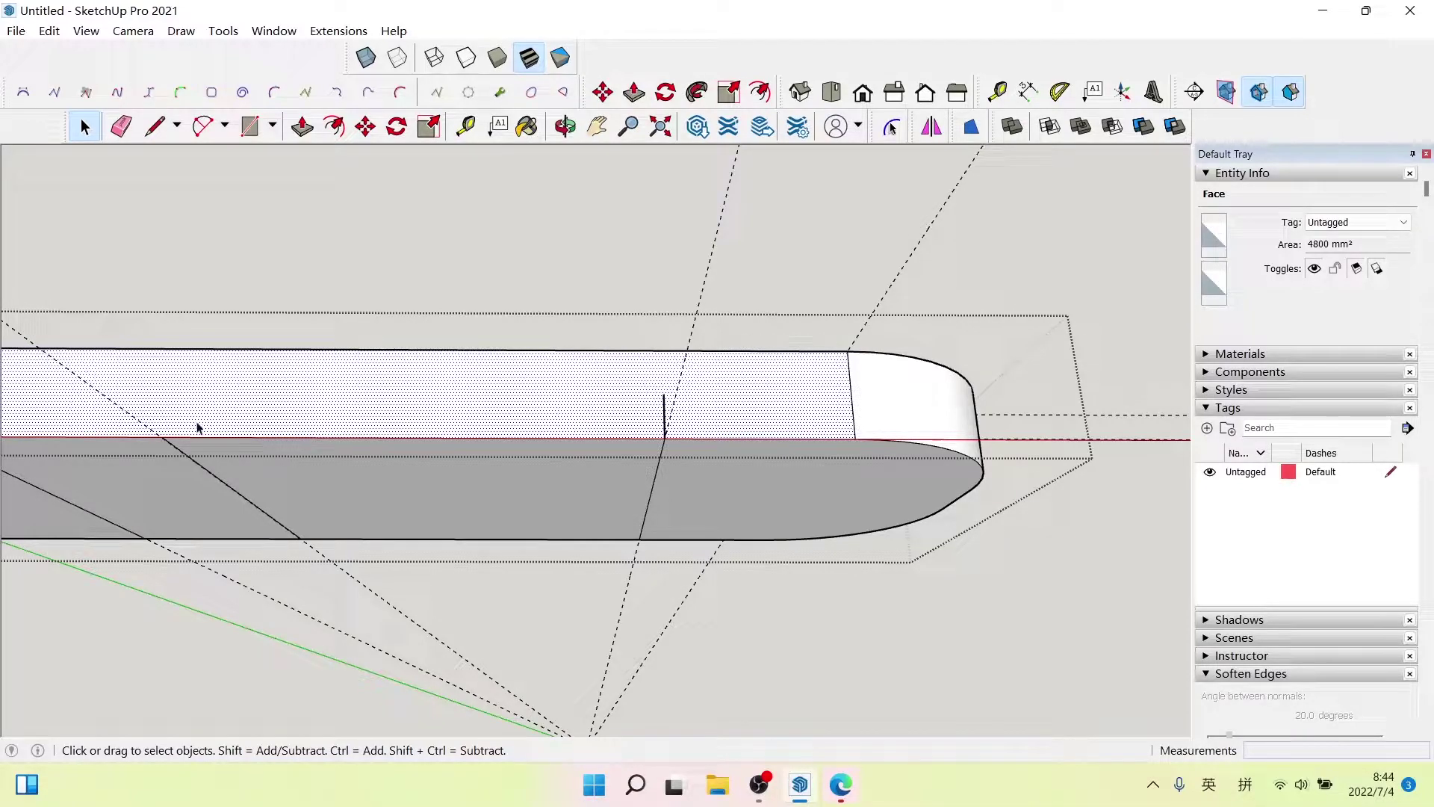
- Draw an F-Spline across the side face from the bottom edge to the 10 mm edge's top
click(400, 91)
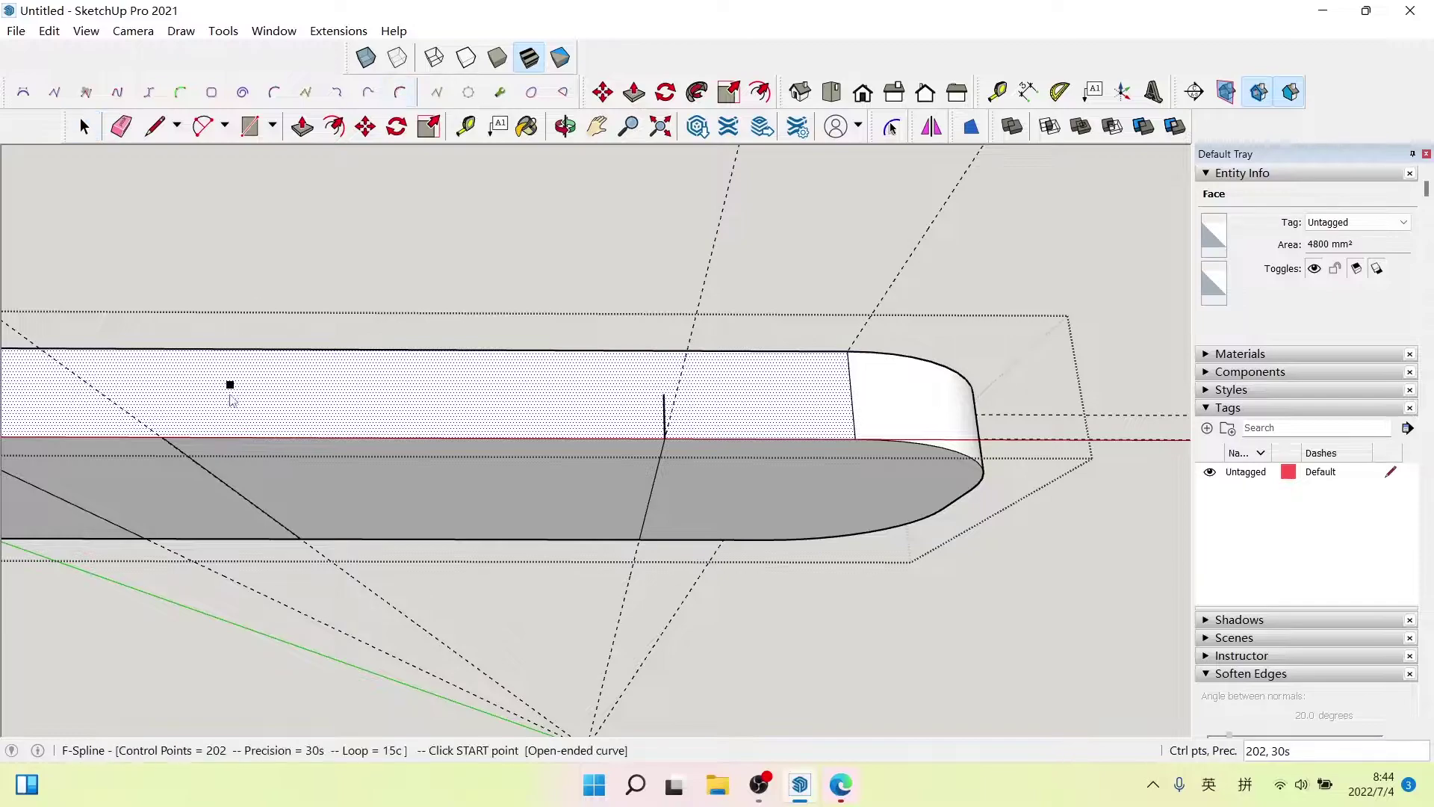
click(164, 436)
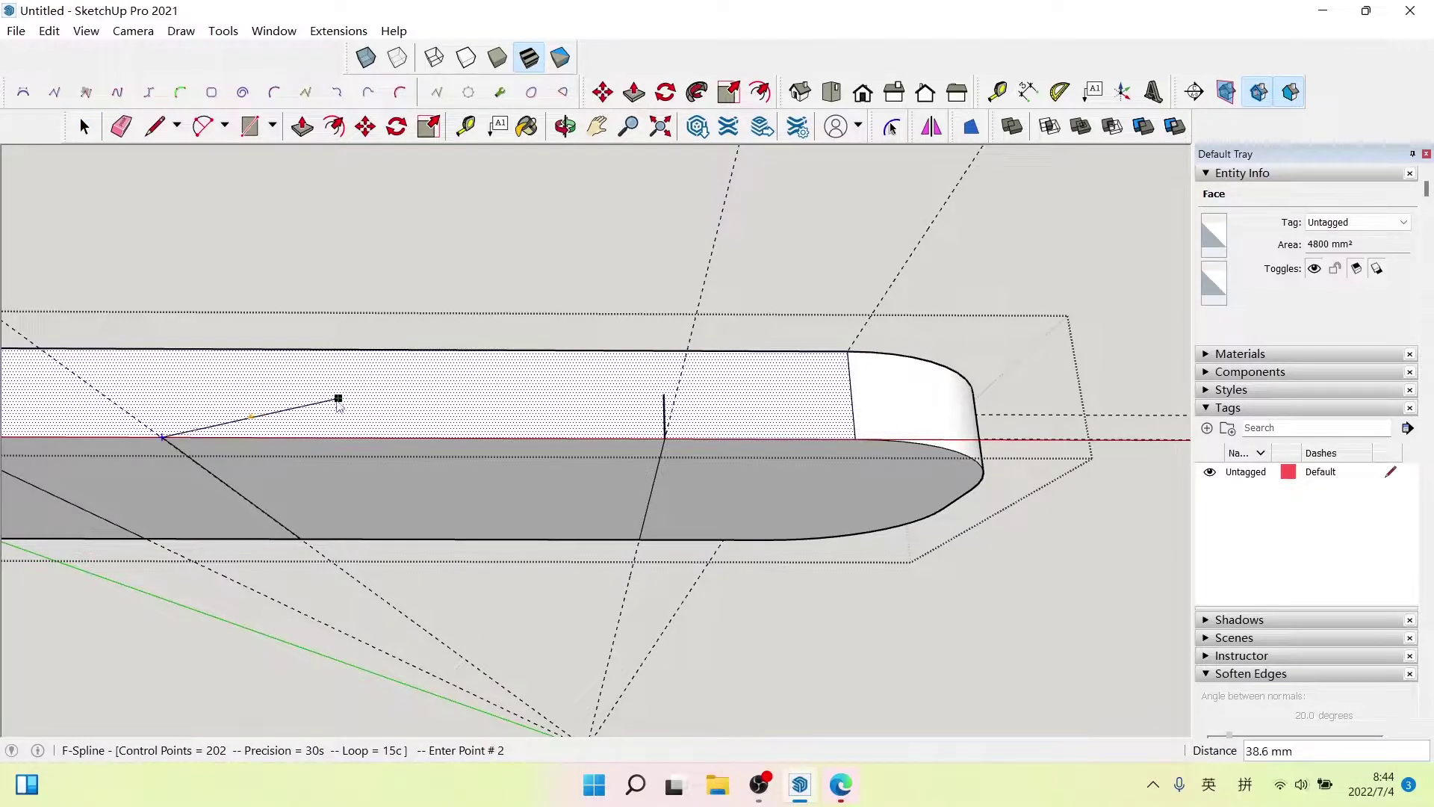
click(280, 412)
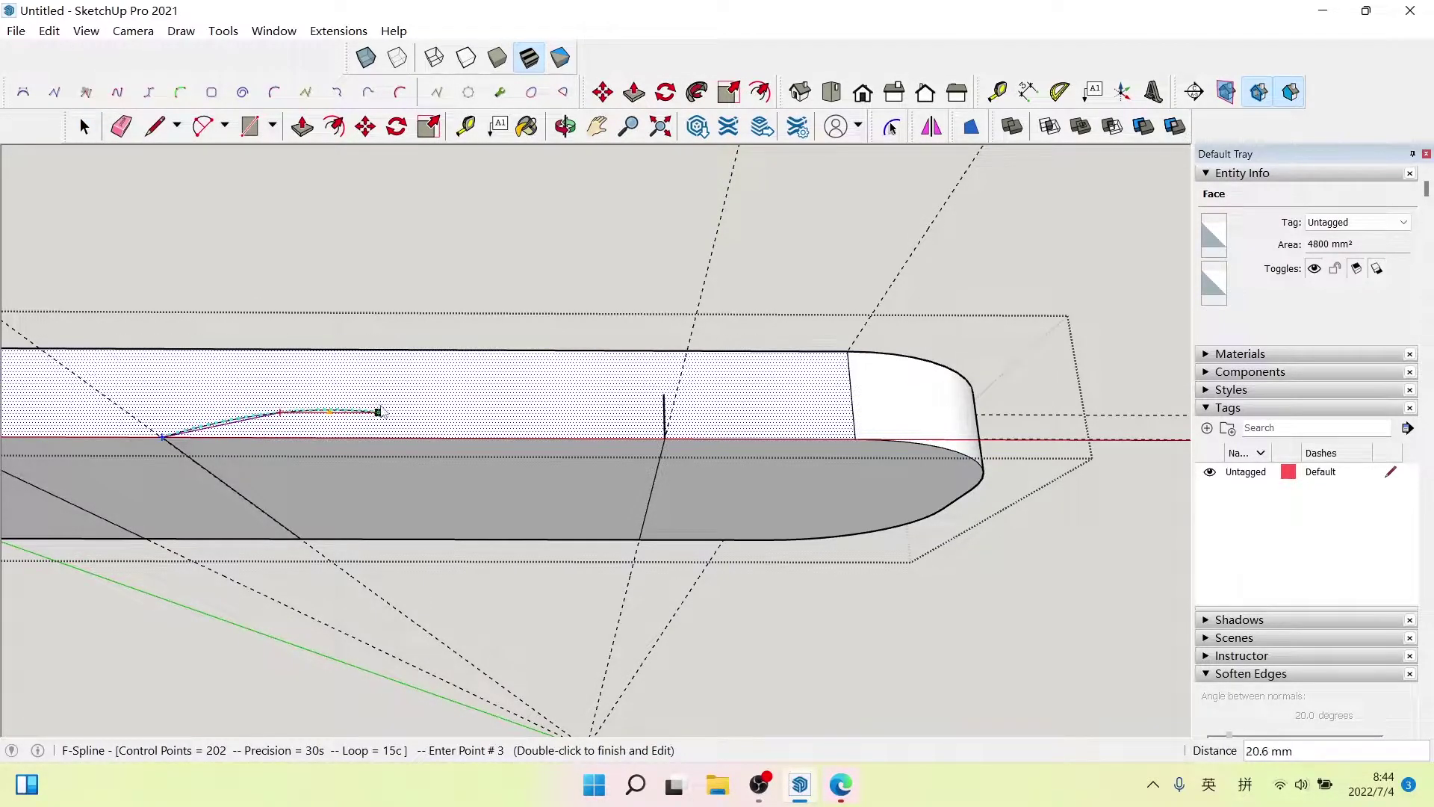
click(381, 411)
click(467, 406)
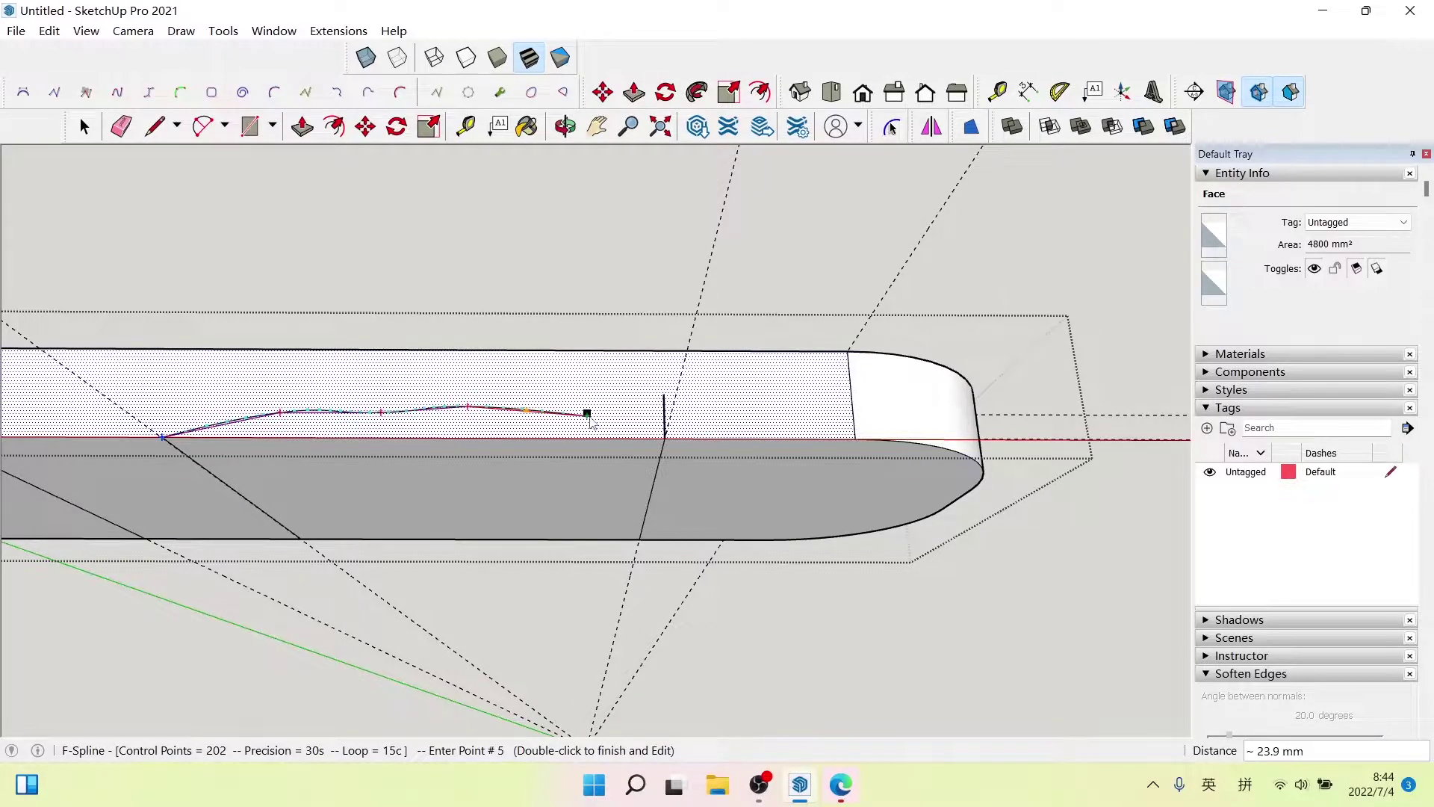
click(616, 402)
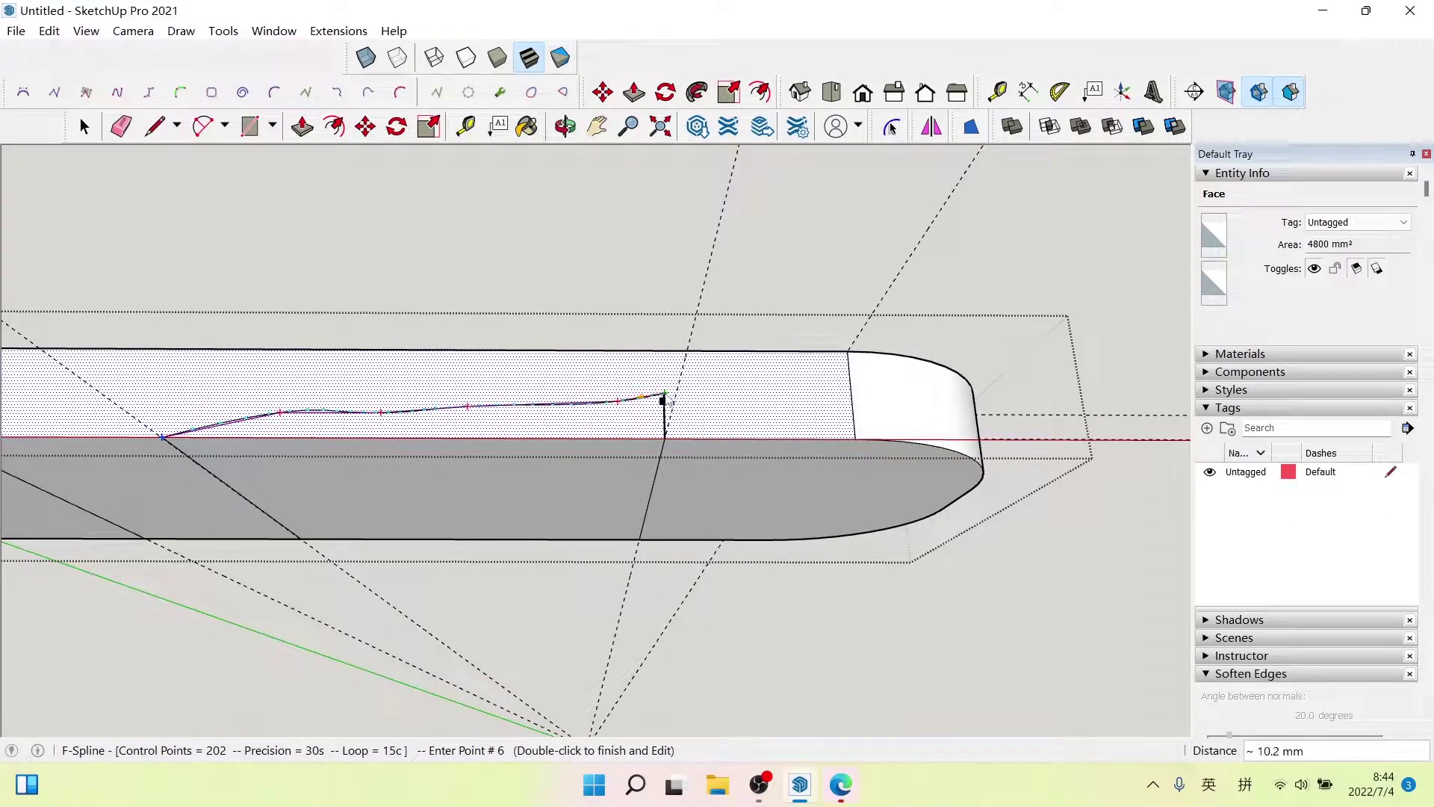
scroll(662, 397, up, 3)
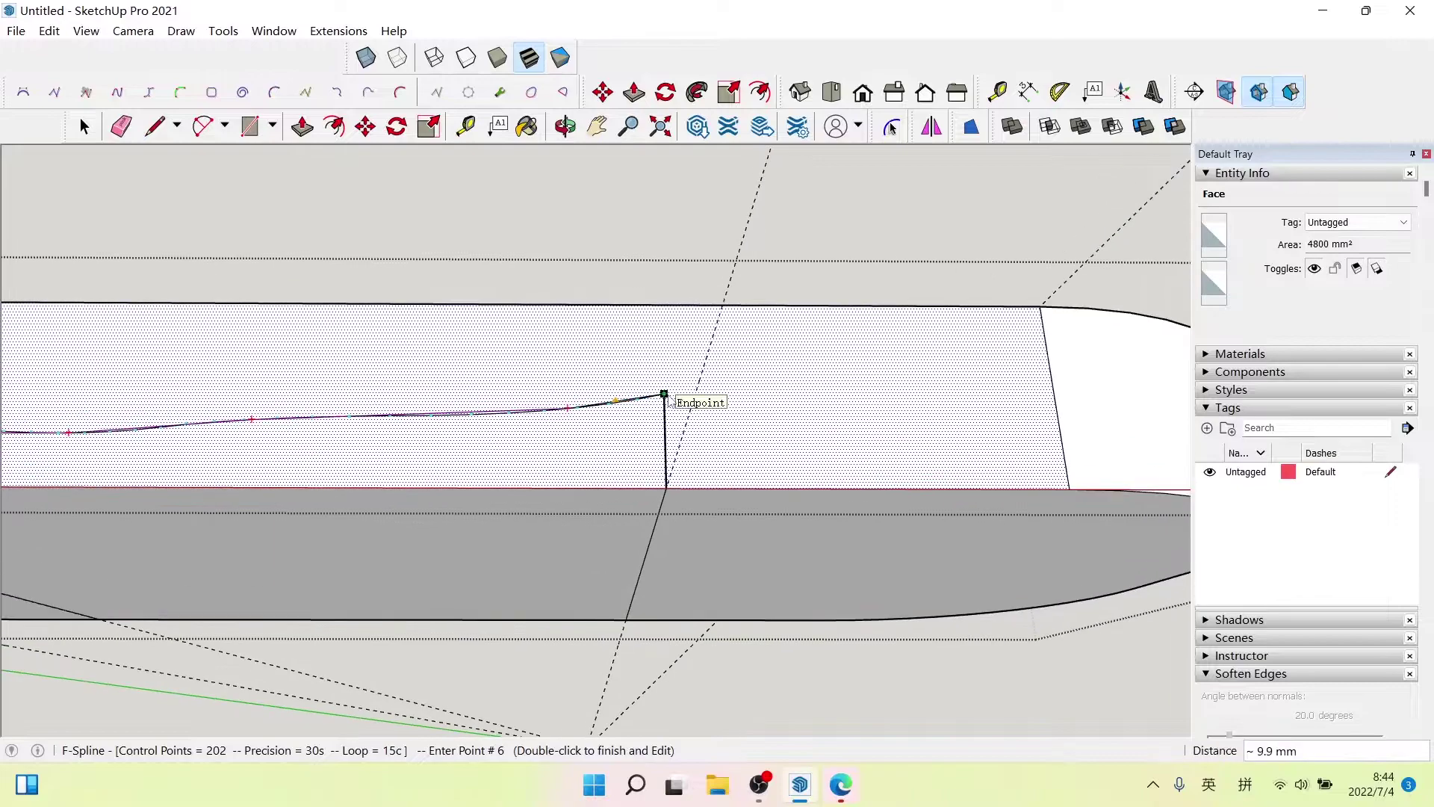
double_click(663, 393)
scroll(671, 401, down, 1)
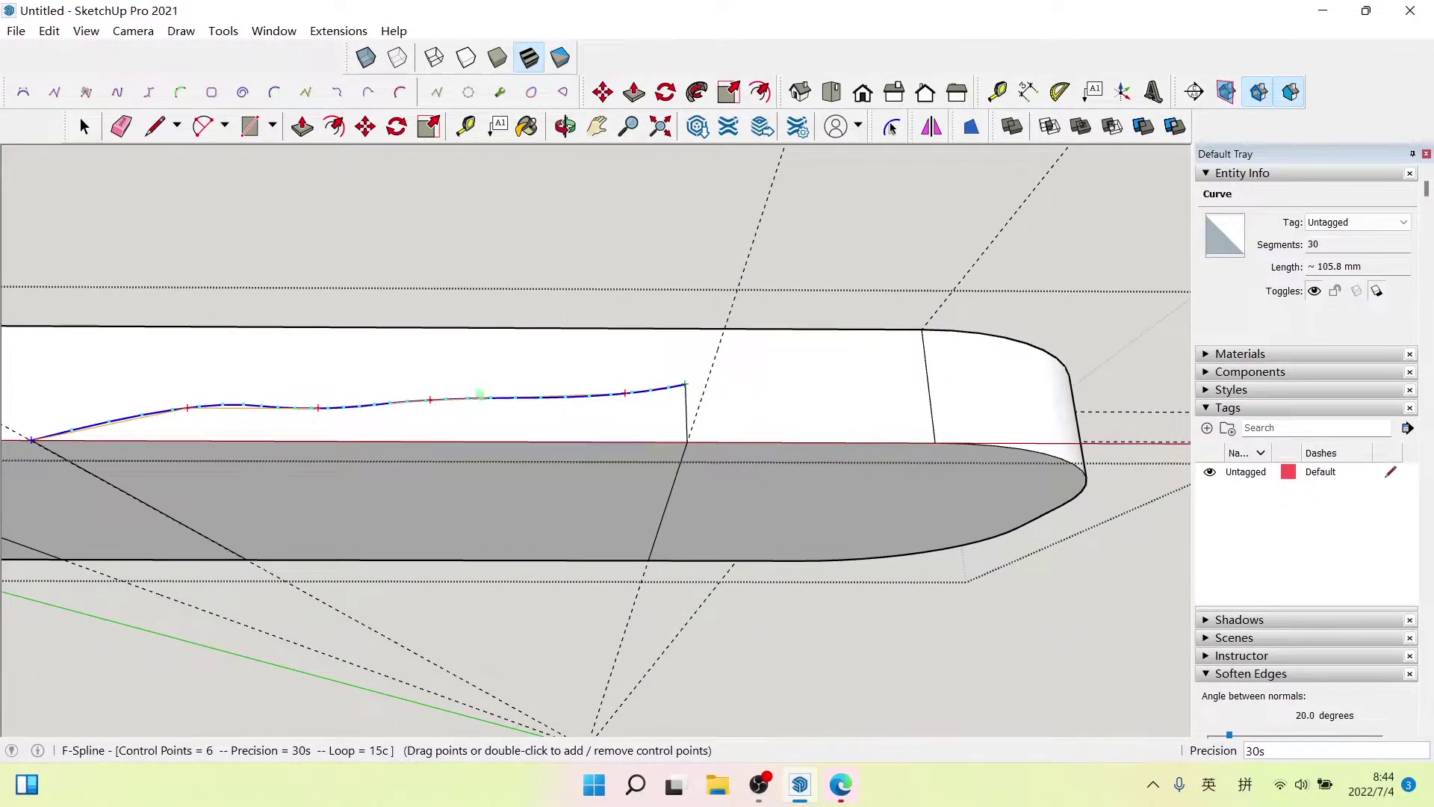
scroll(442, 397, down, 1)
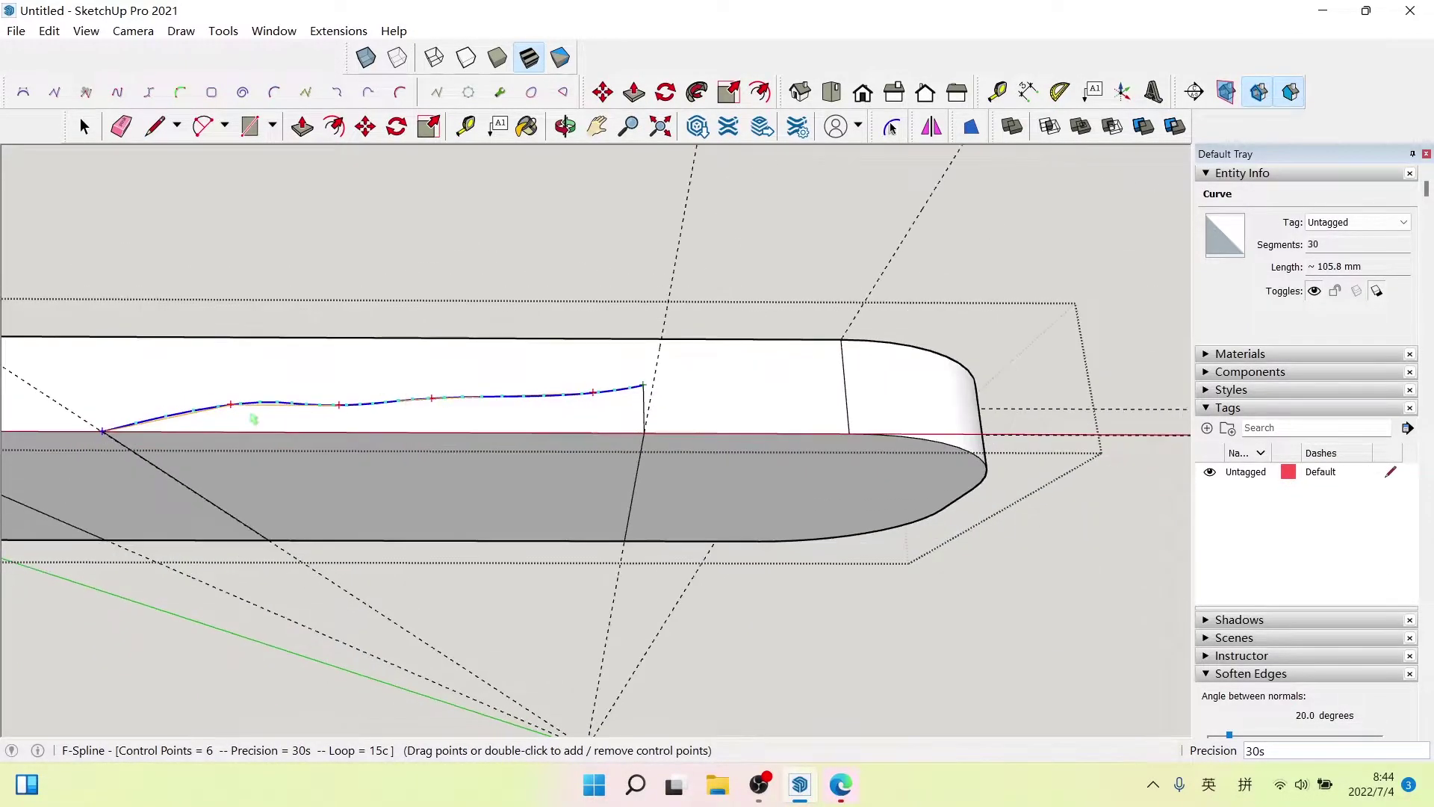
- Drag the spline's control points to smooth it into an even curve
drag(231, 407, 239, 414)
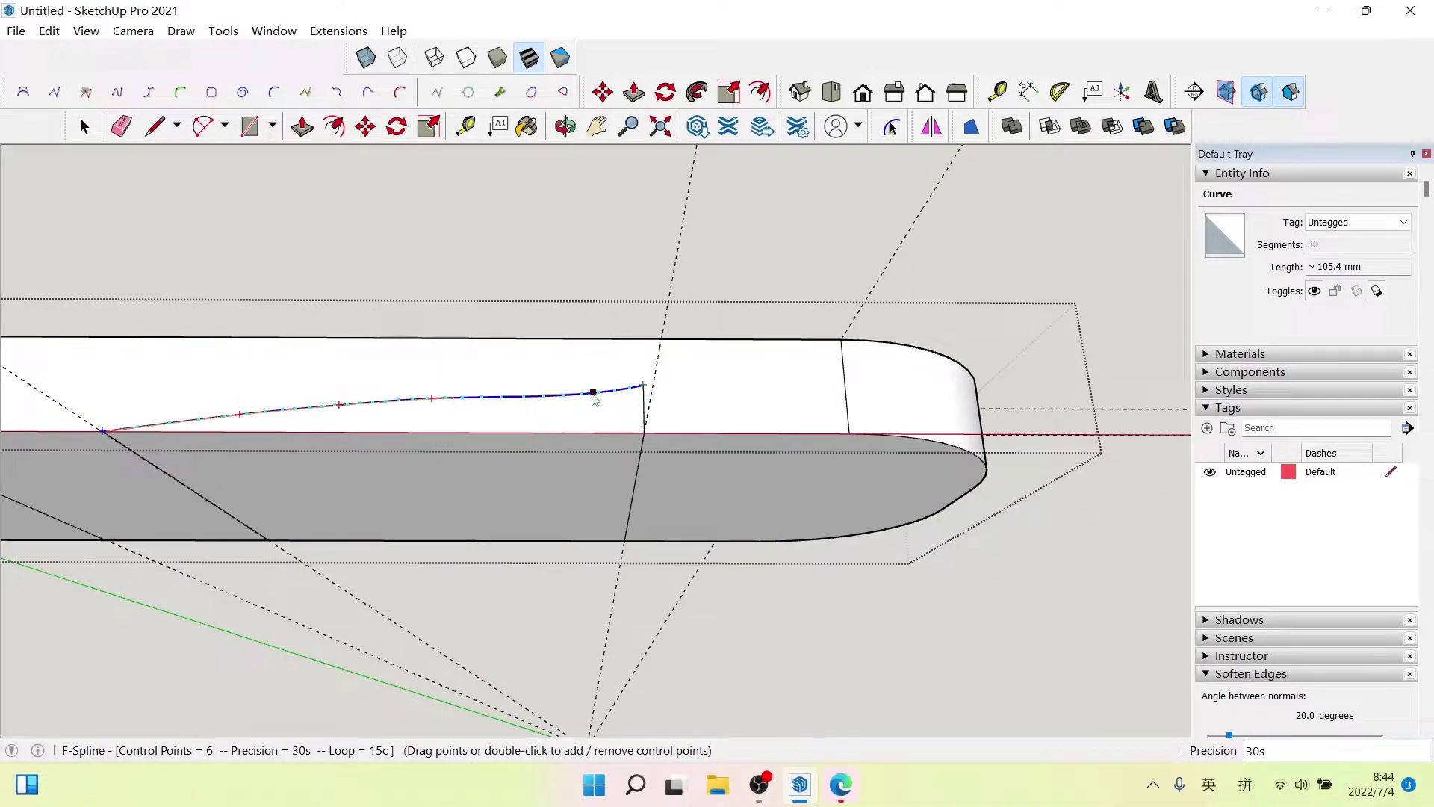
drag(592, 392, 577, 388)
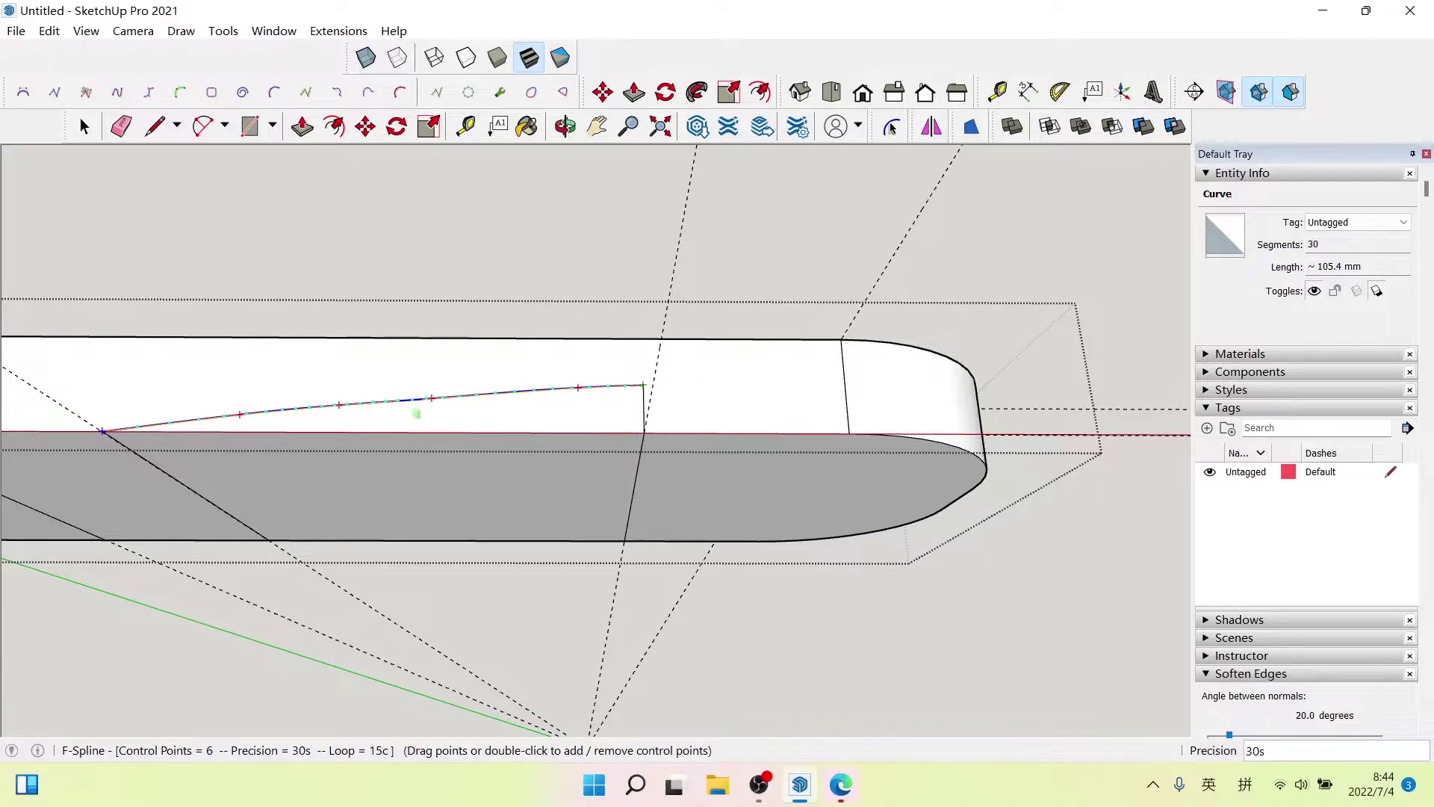
drag(432, 398, 436, 394)
scroll(525, 396, up, 3)
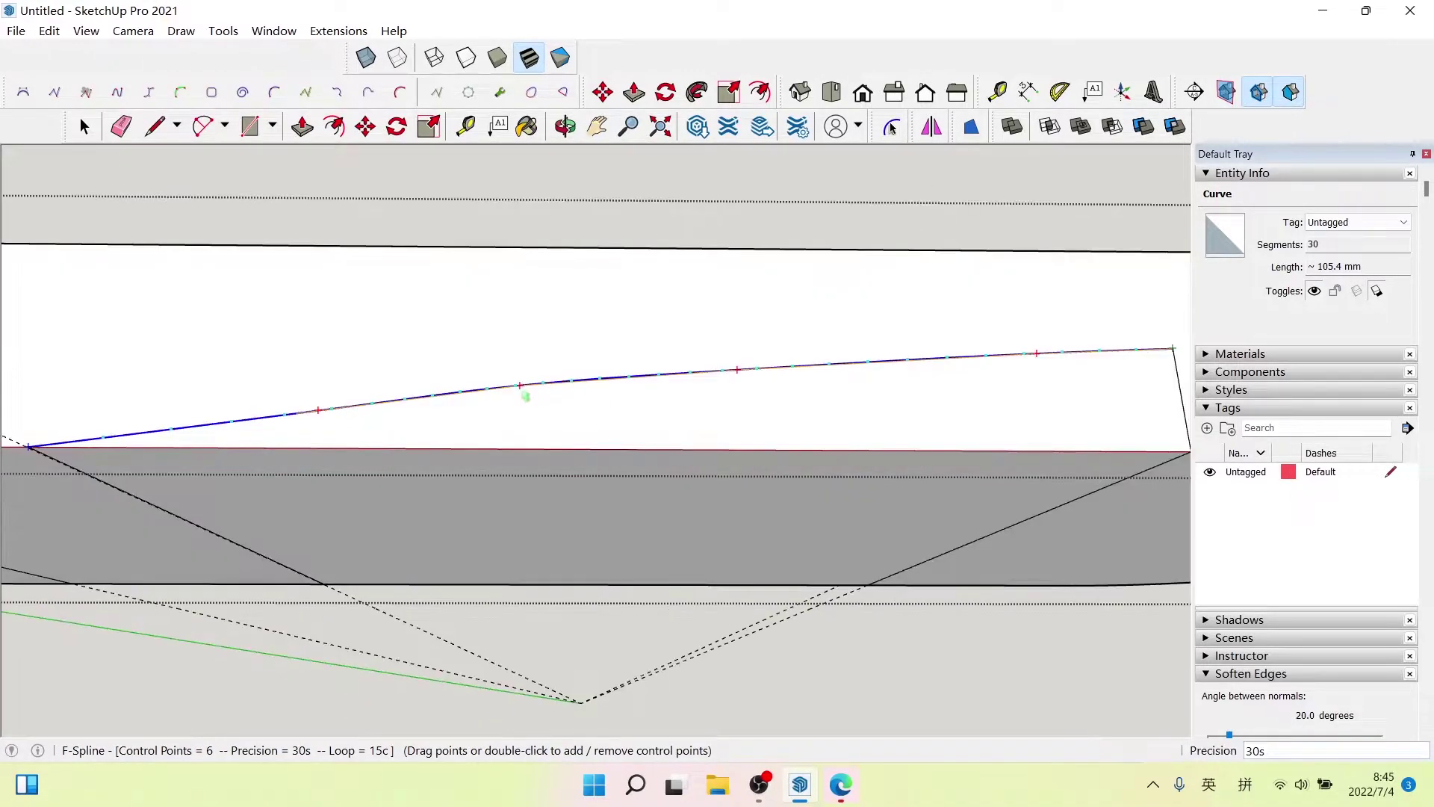
drag(521, 392, 515, 389)
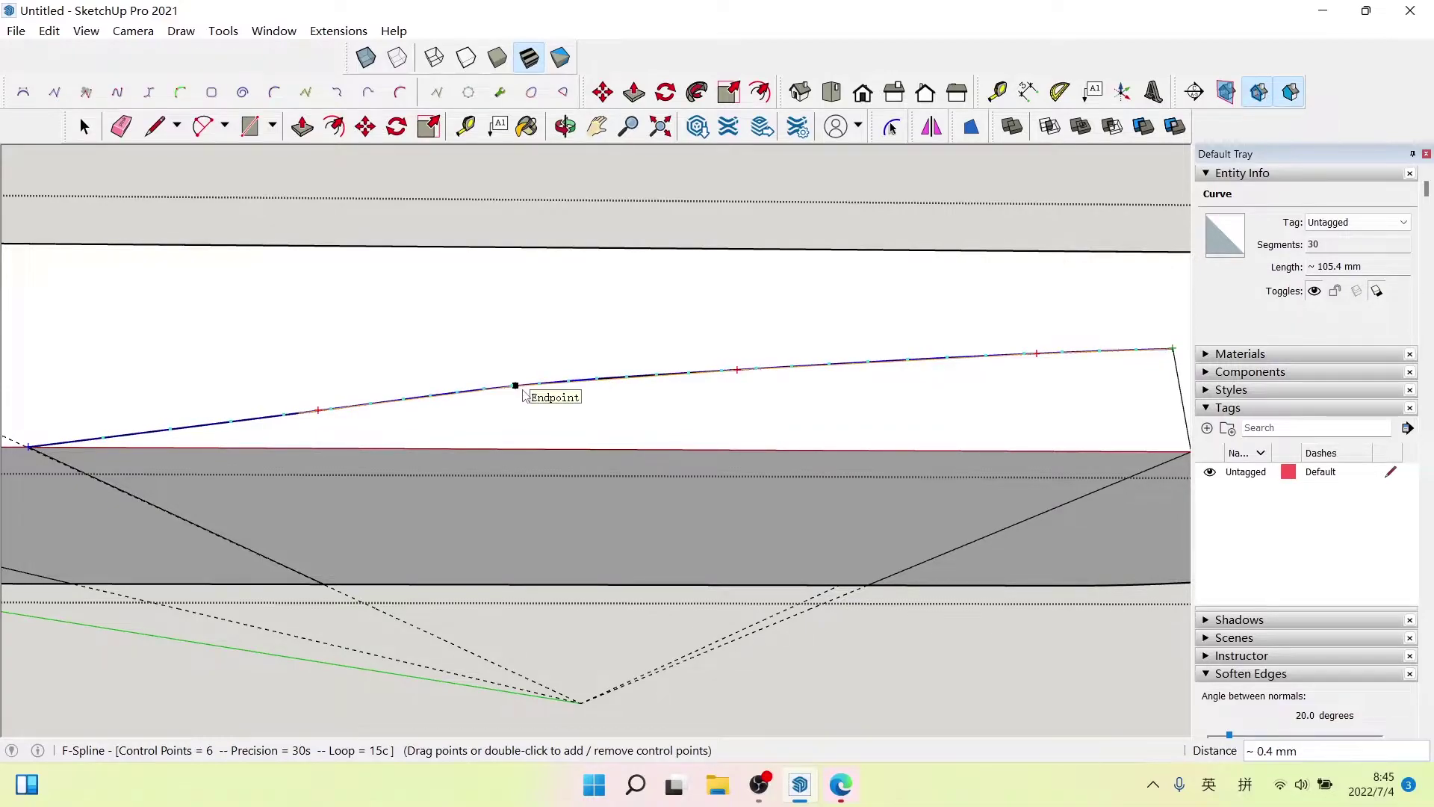
scroll(525, 394, up, 3)
scroll(525, 394, up, 2)
scroll(471, 384, up, 2)
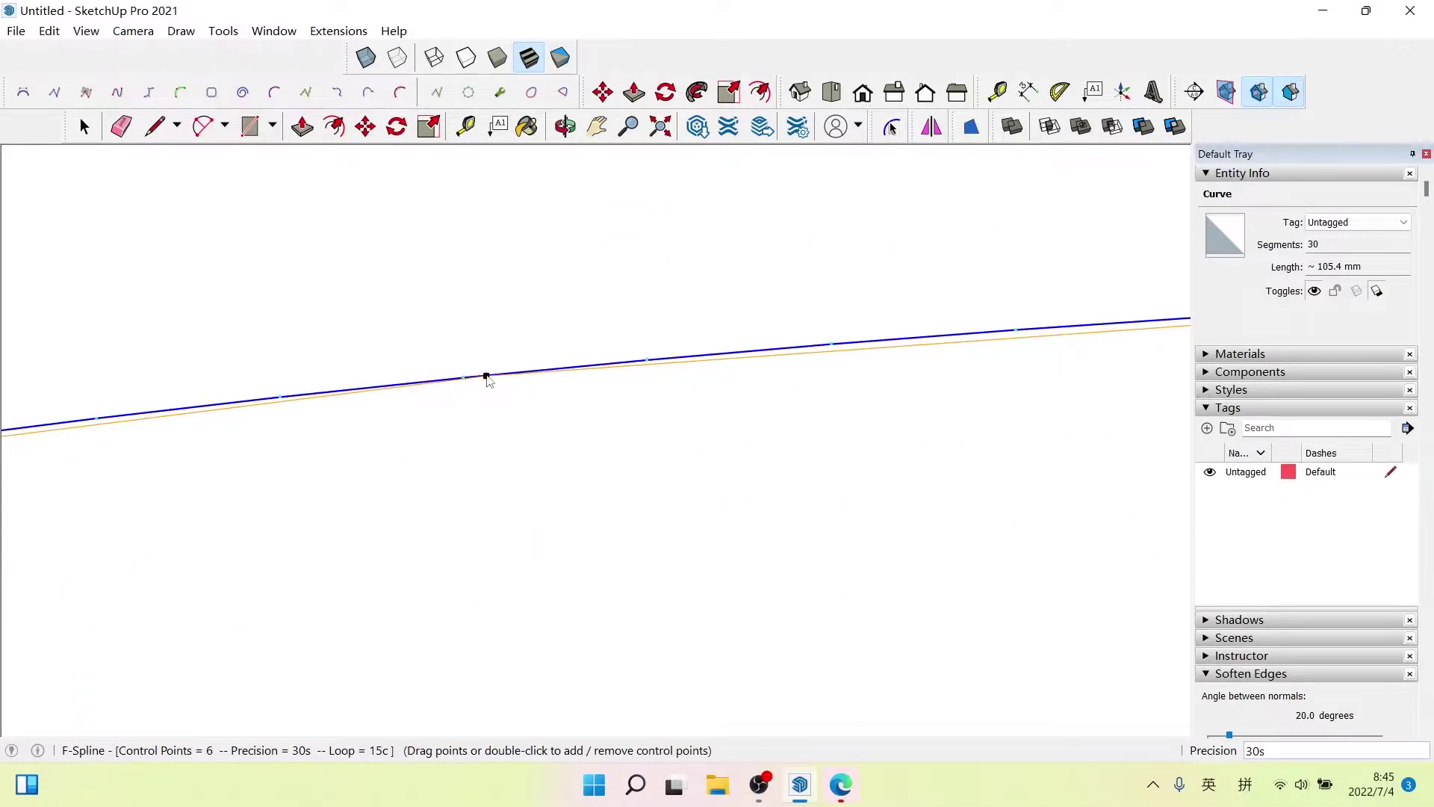
scroll(560, 439, down, 2)
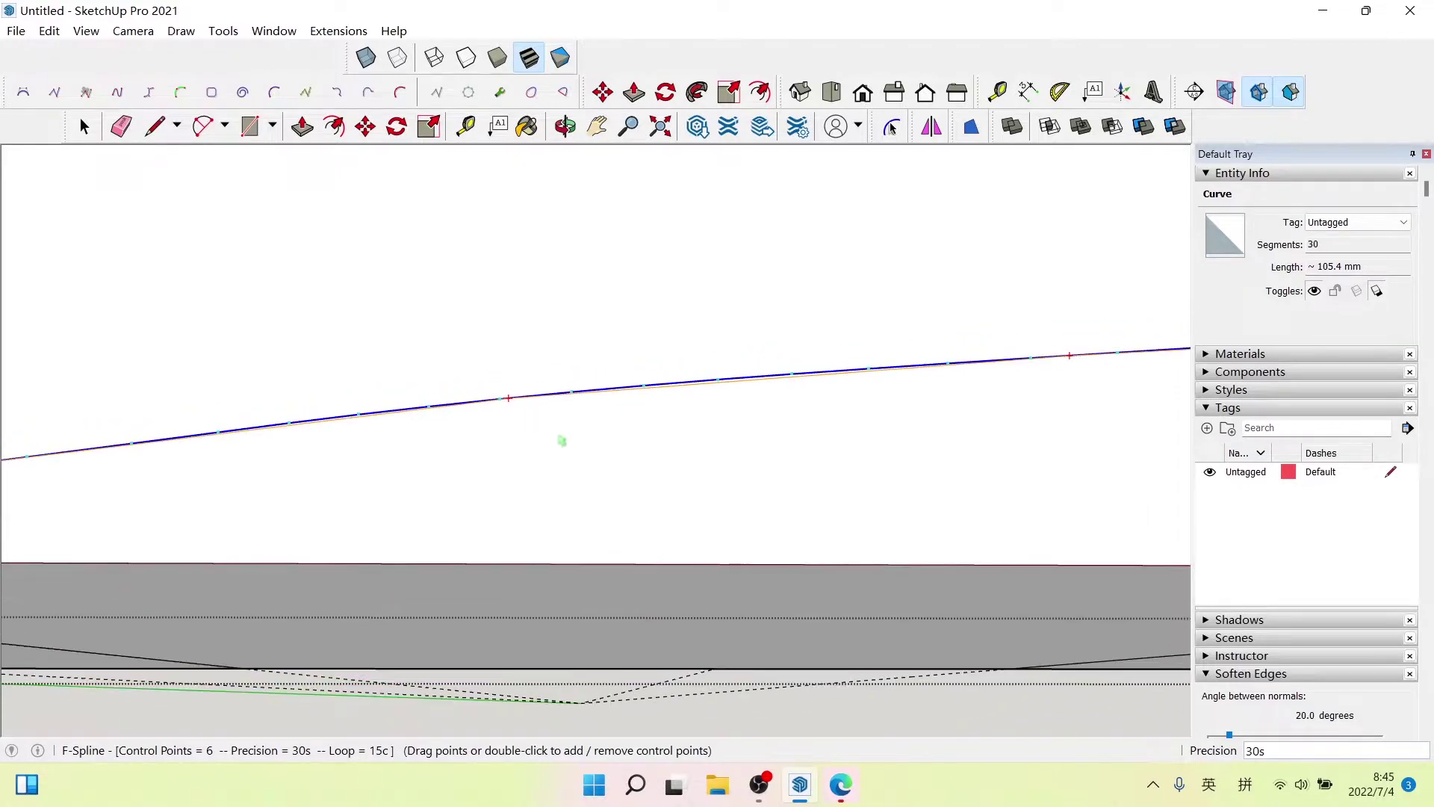
scroll(561, 441, down, 2)
scroll(747, 447, down, 1)
scroll(752, 446, down, 1)
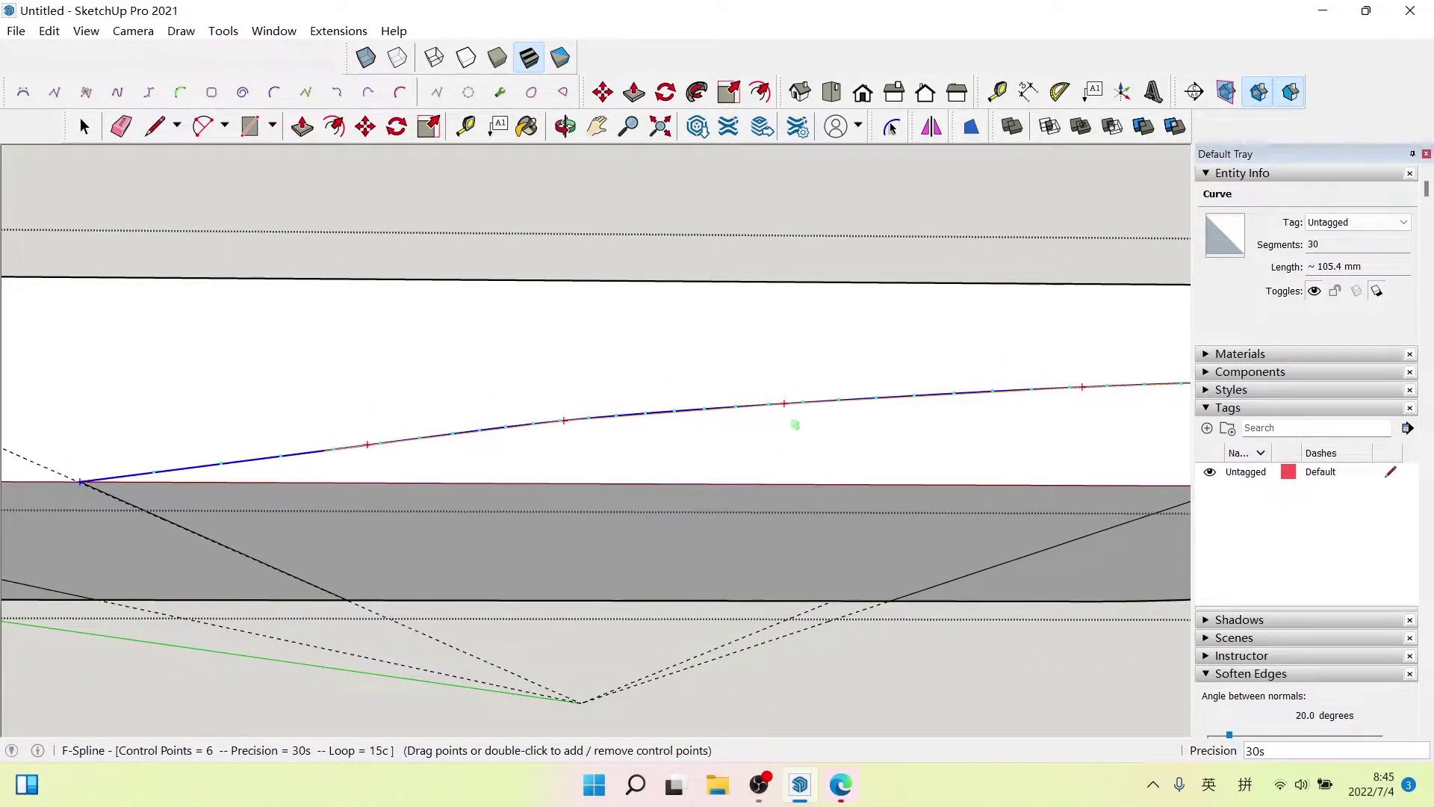
scroll(788, 410, up, 1)
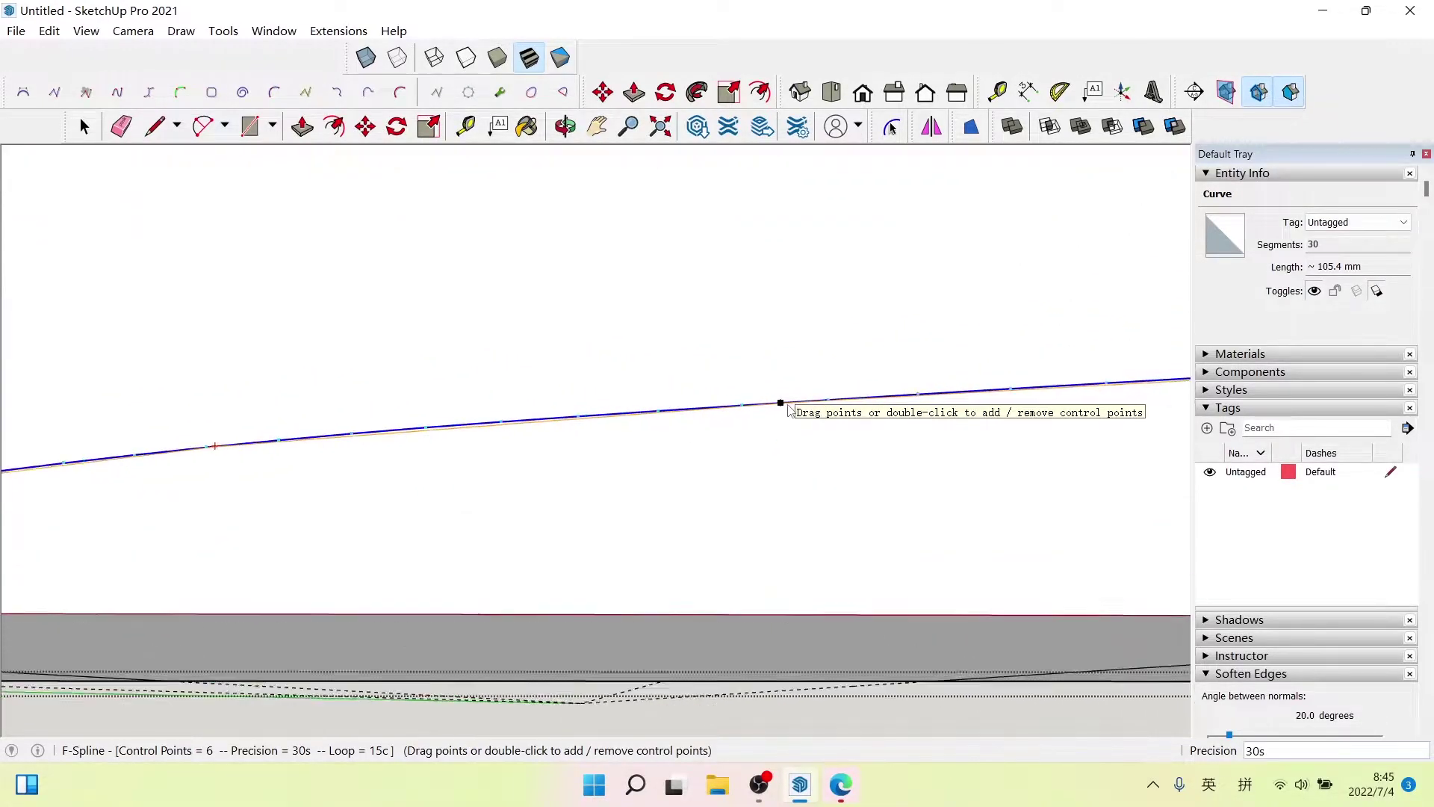
scroll(789, 410, up, 1)
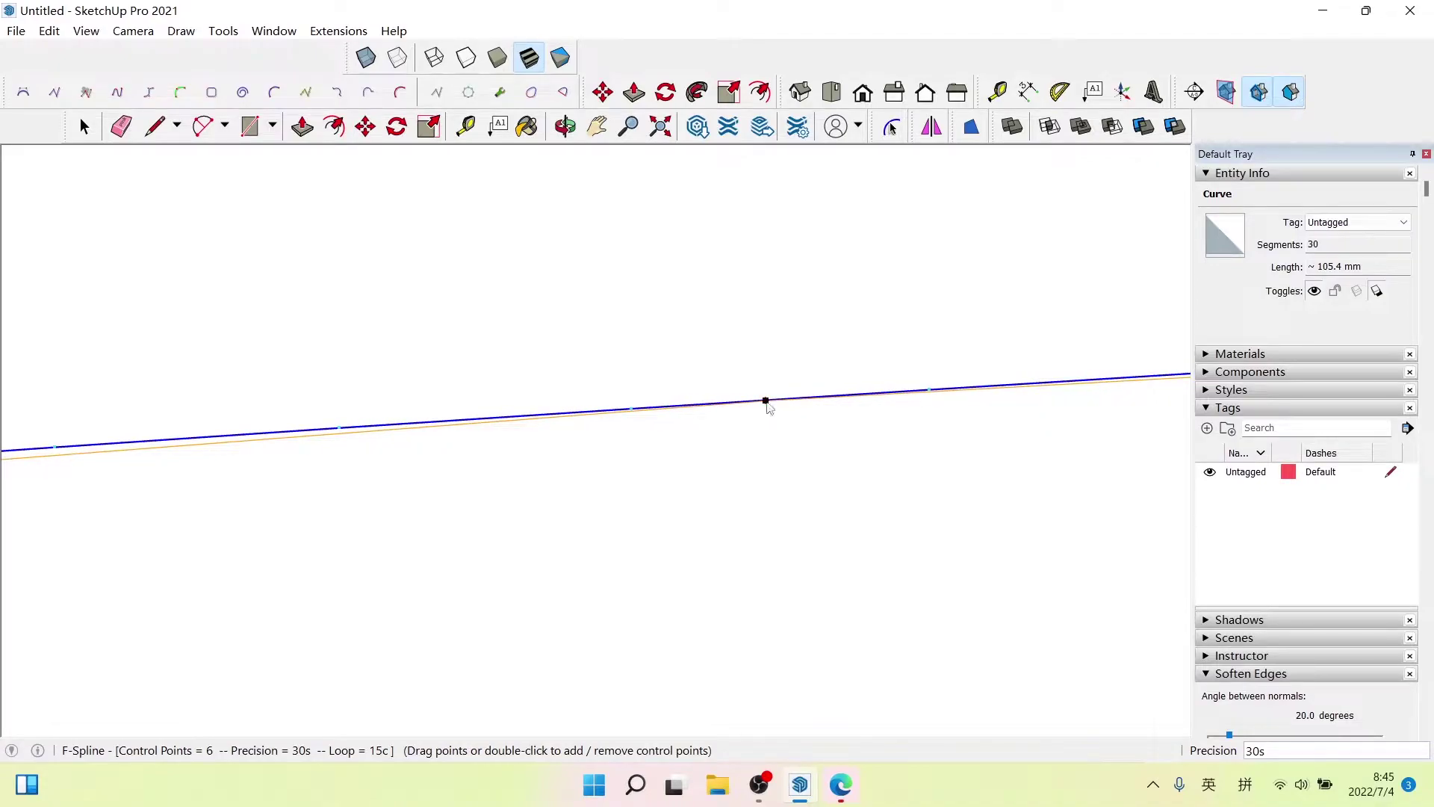
drag(765, 403, 780, 398)
scroll(740, 455, down, 2)
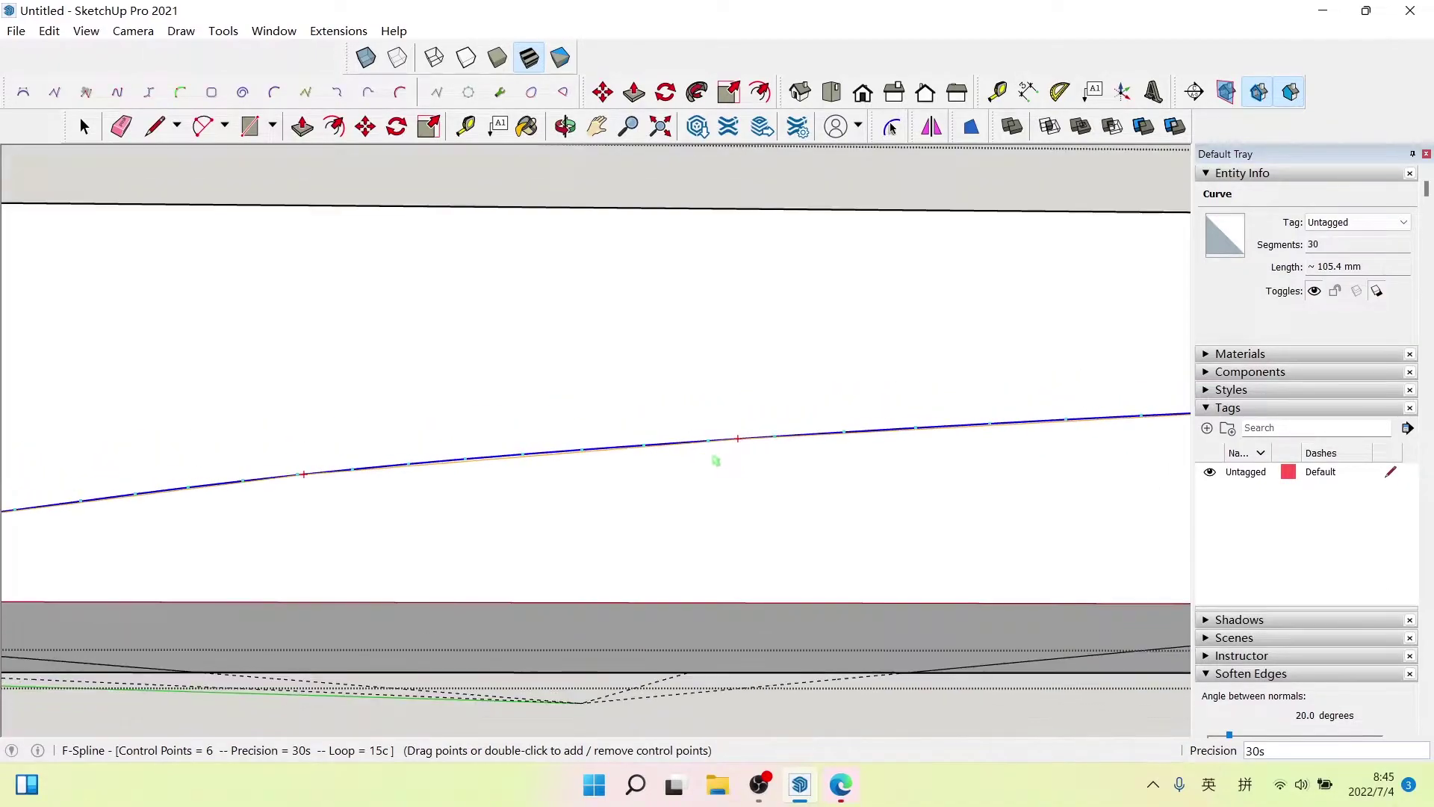
key(space)
scroll(669, 416, down, 2)
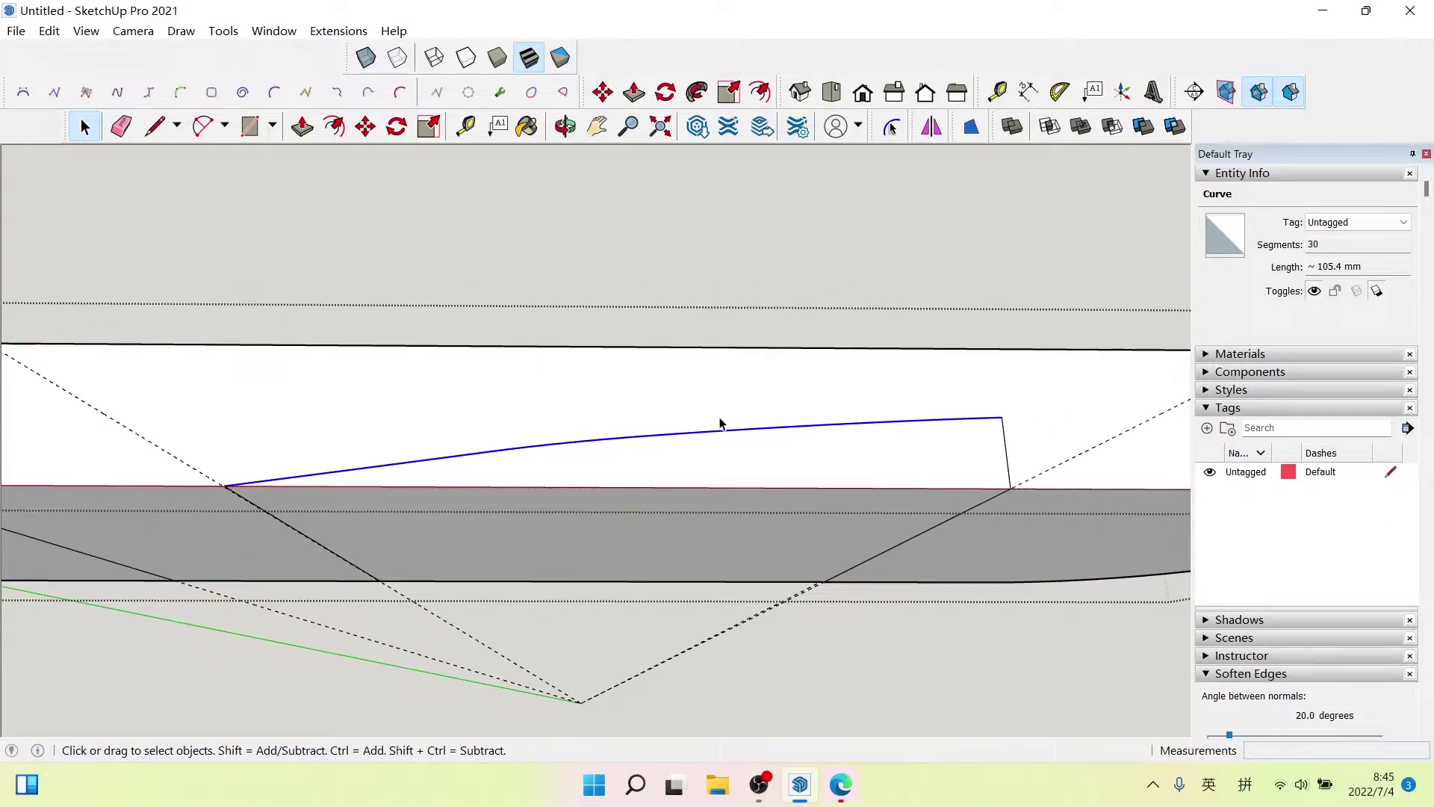
- Push the 640.8 mm² sliver face under the curve 100 mm through the sole slab
click(859, 472)
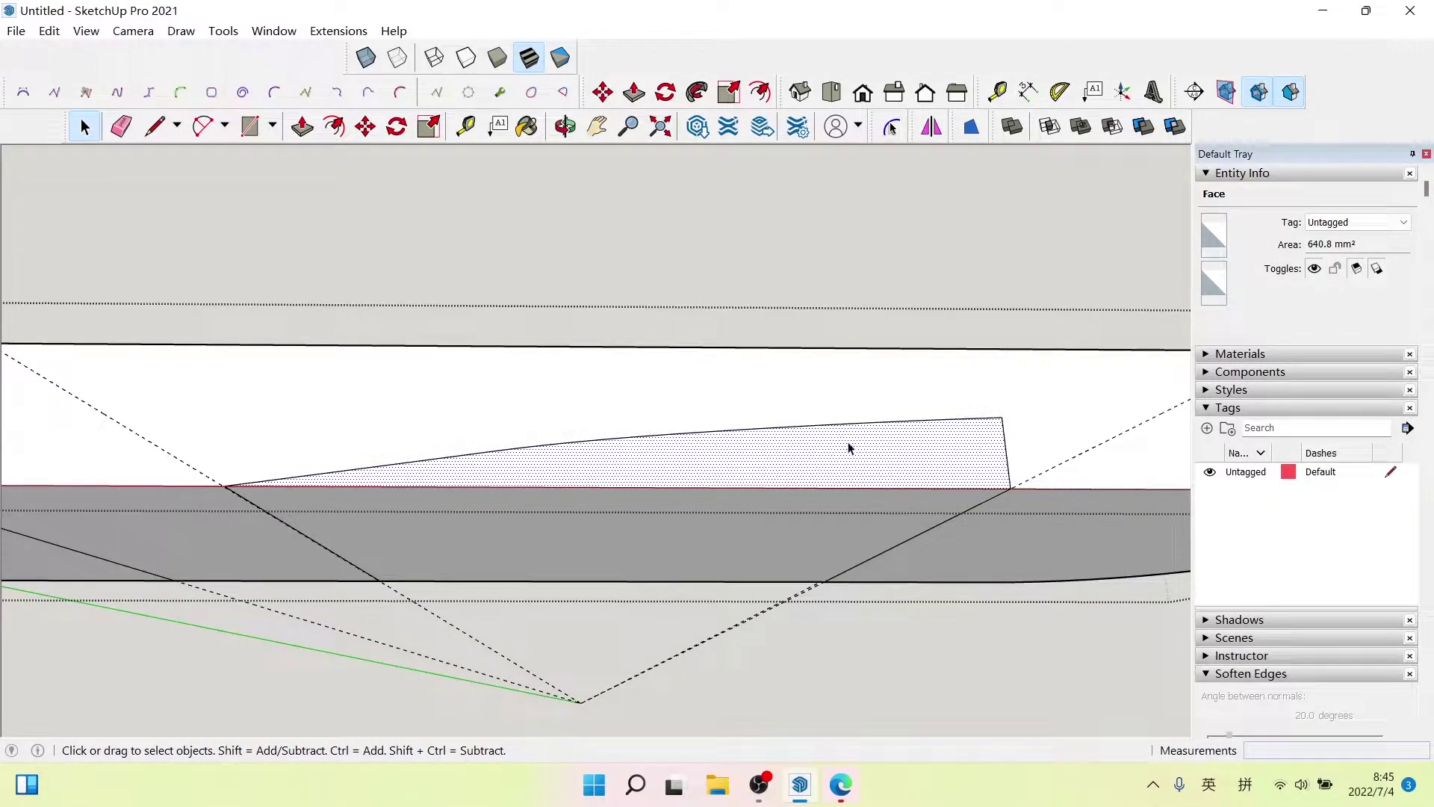
key(p)
mouse_move(845, 448)
middle_down()
mouse_move(853, 258)
mouse_move(822, 389)
middle_up()
drag(777, 478, 778, 623)
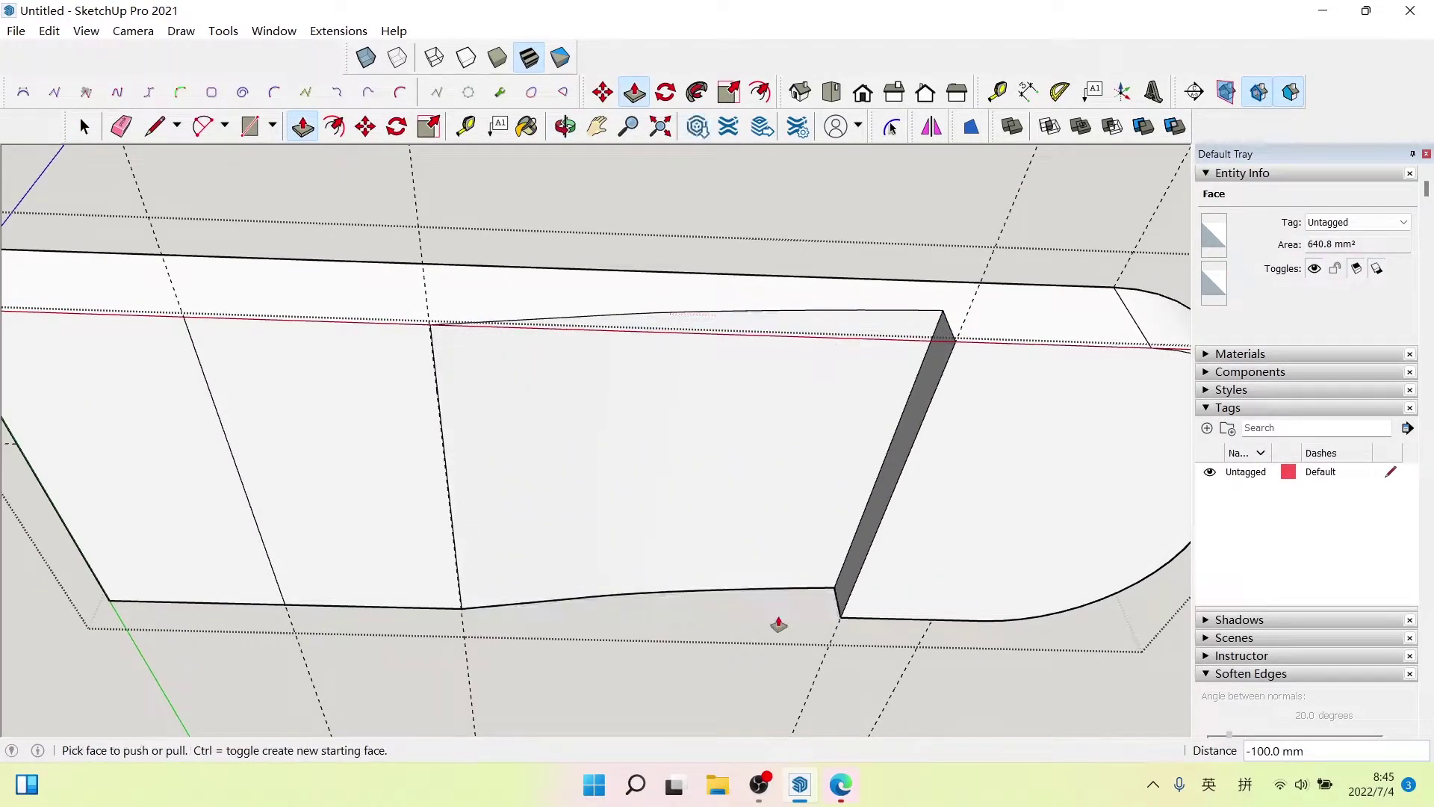
key(space)
mouse_move(777, 396)
middle_down()
mouse_move(640, 487)
mouse_move(560, 566)
middle_up()
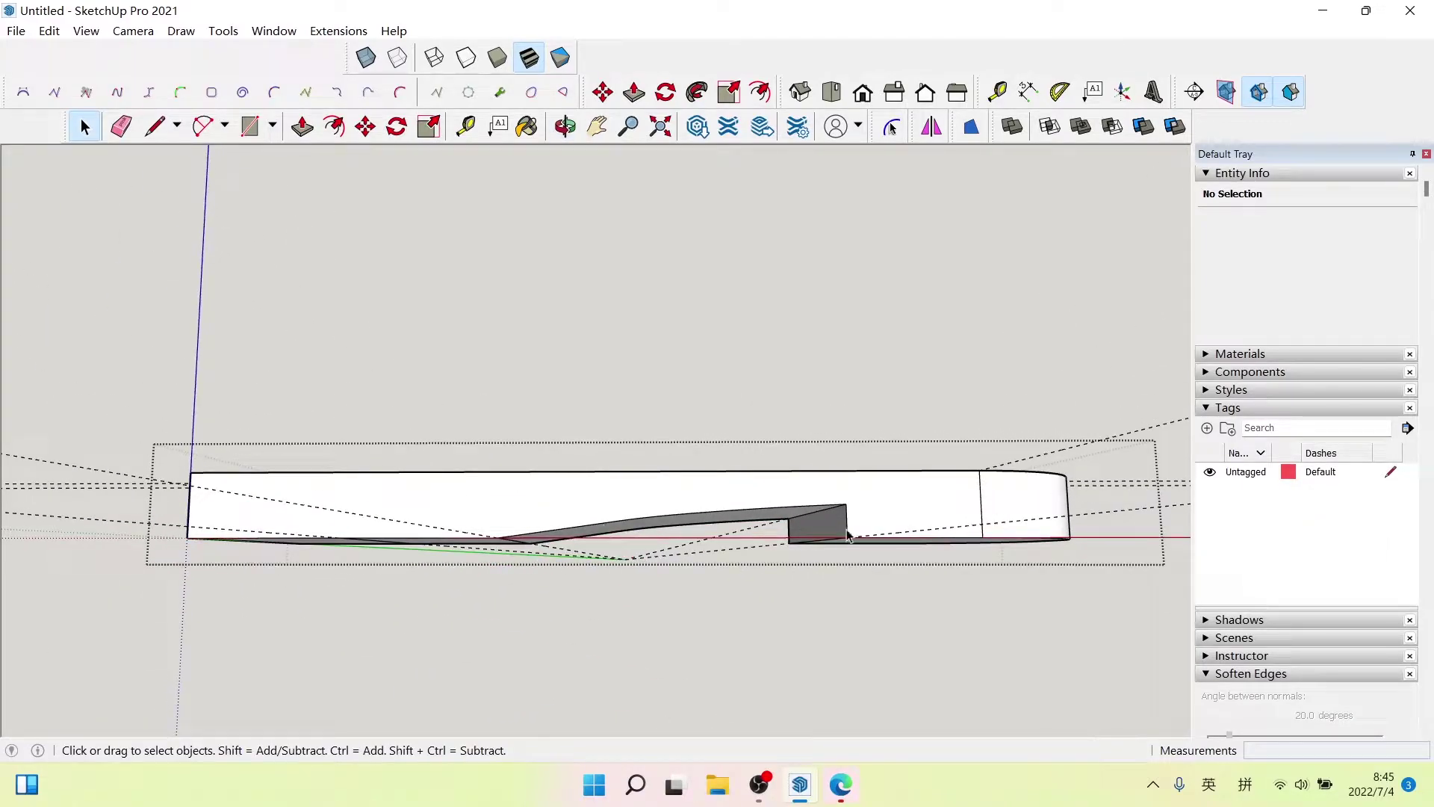
scroll(797, 391, down, 1)
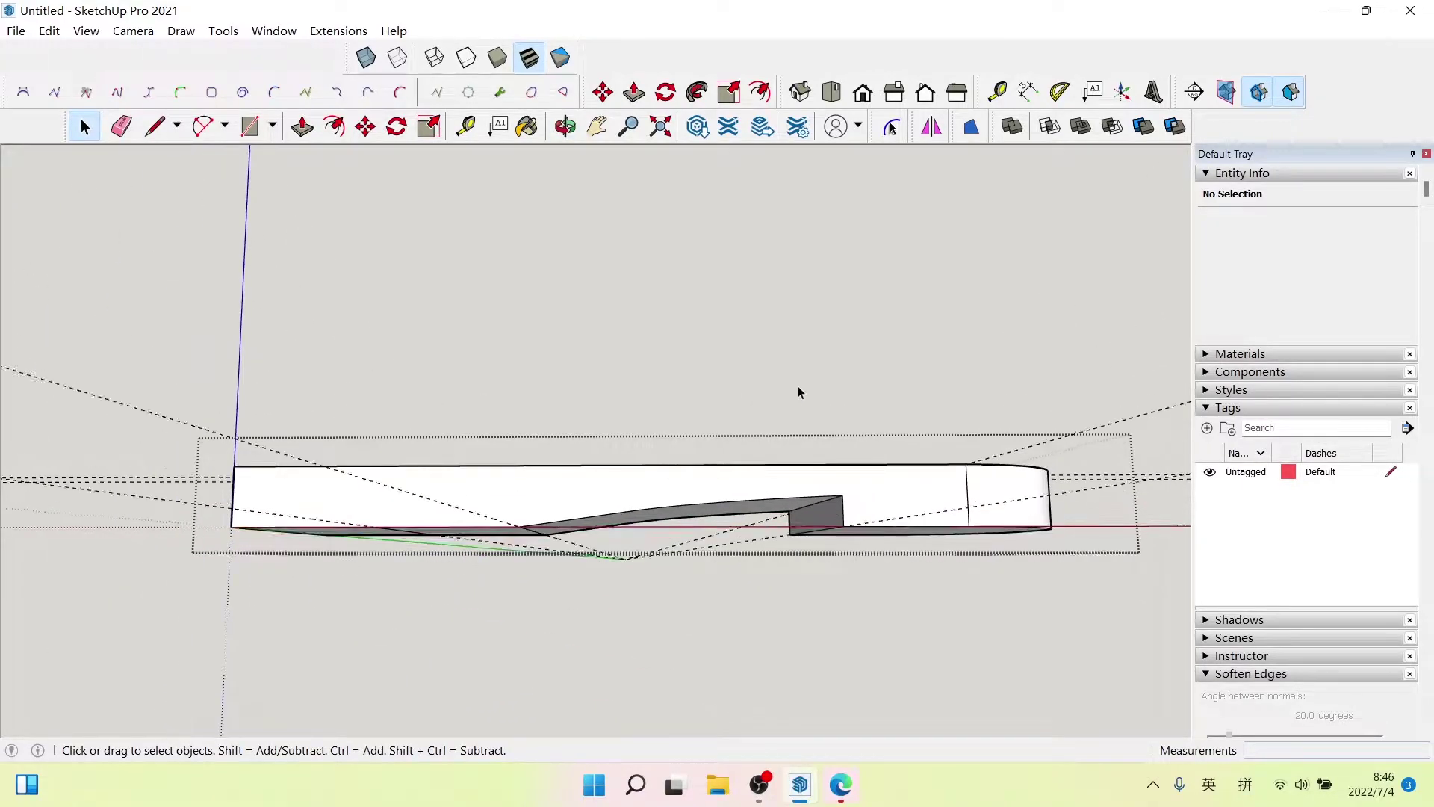
scroll(797, 390, down, 1)
- Select the sole's side face to prepare for the guide
scroll(551, 490, up, 3)
click(468, 504)
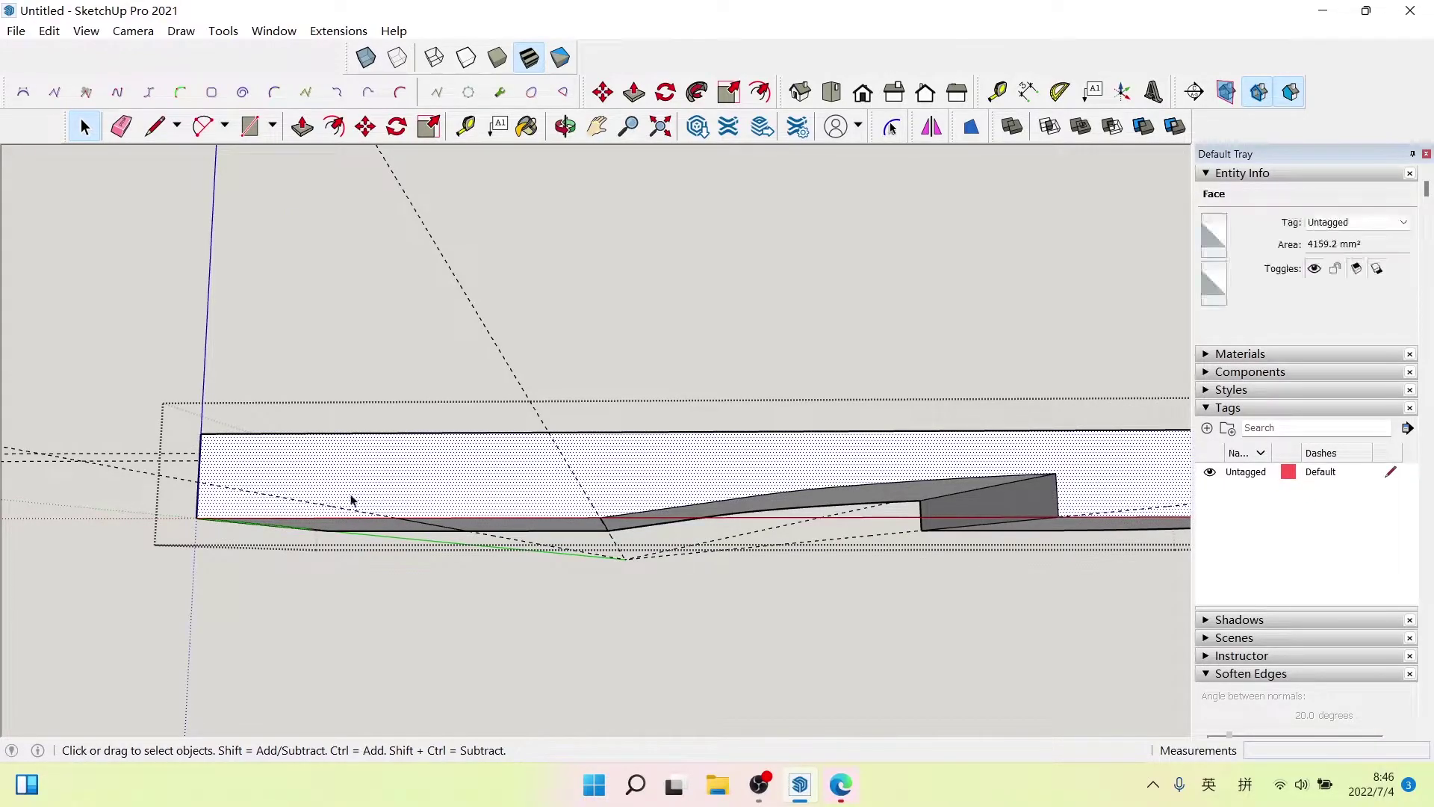
triple_click(443, 478)
scroll(264, 382, up, 2)
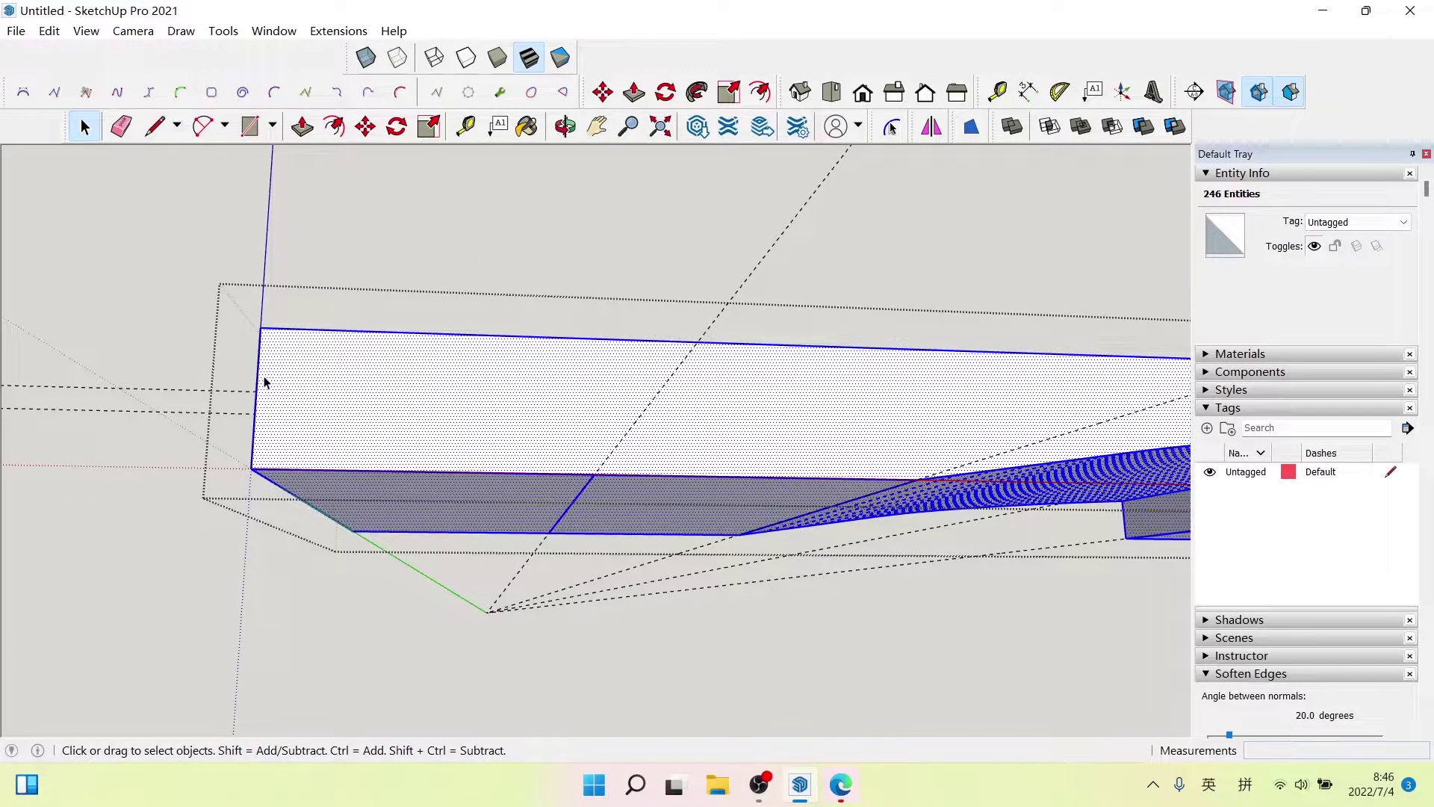
click(265, 383)
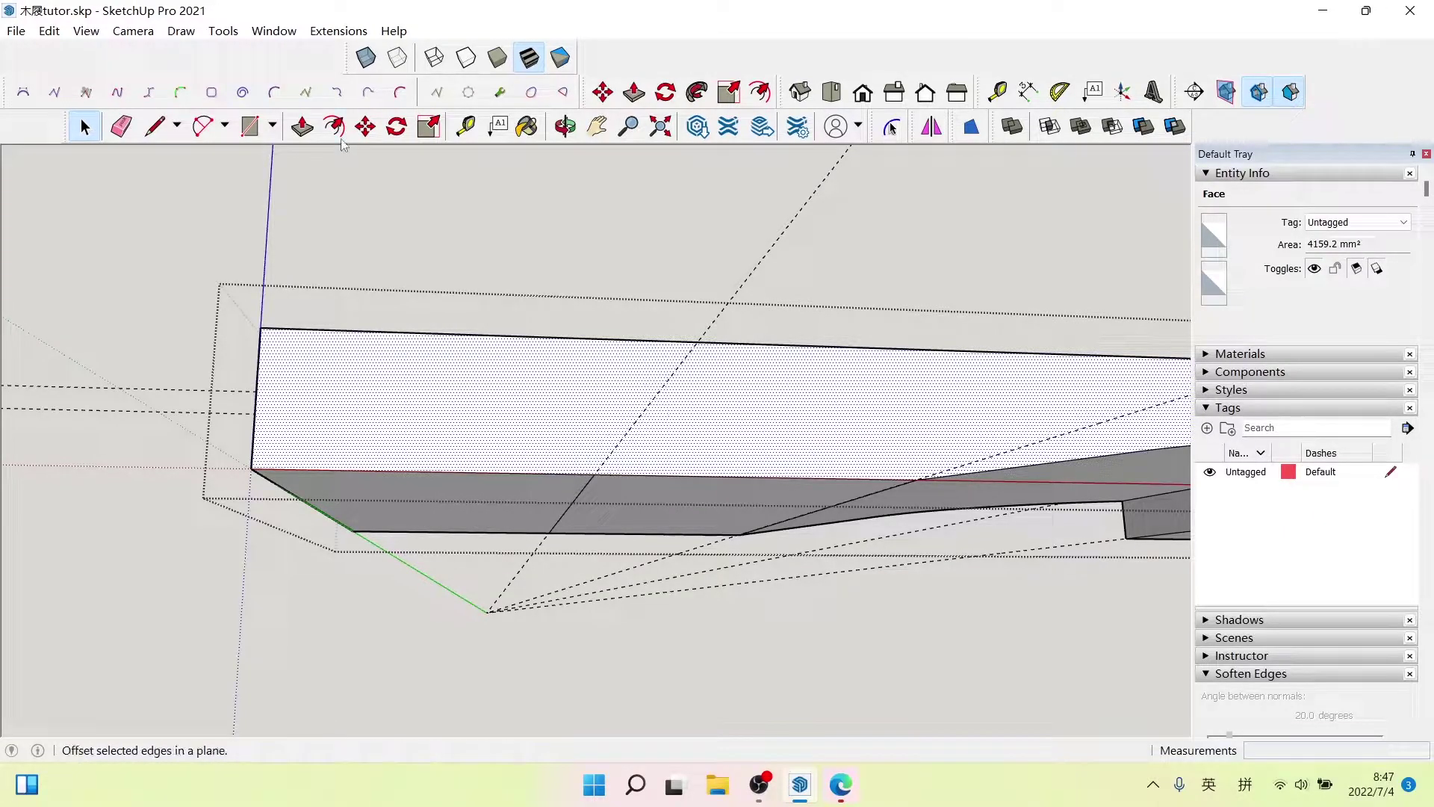
- Place a guideline 4.3 mm below the side face's top edge
key(t)
click(312, 329)
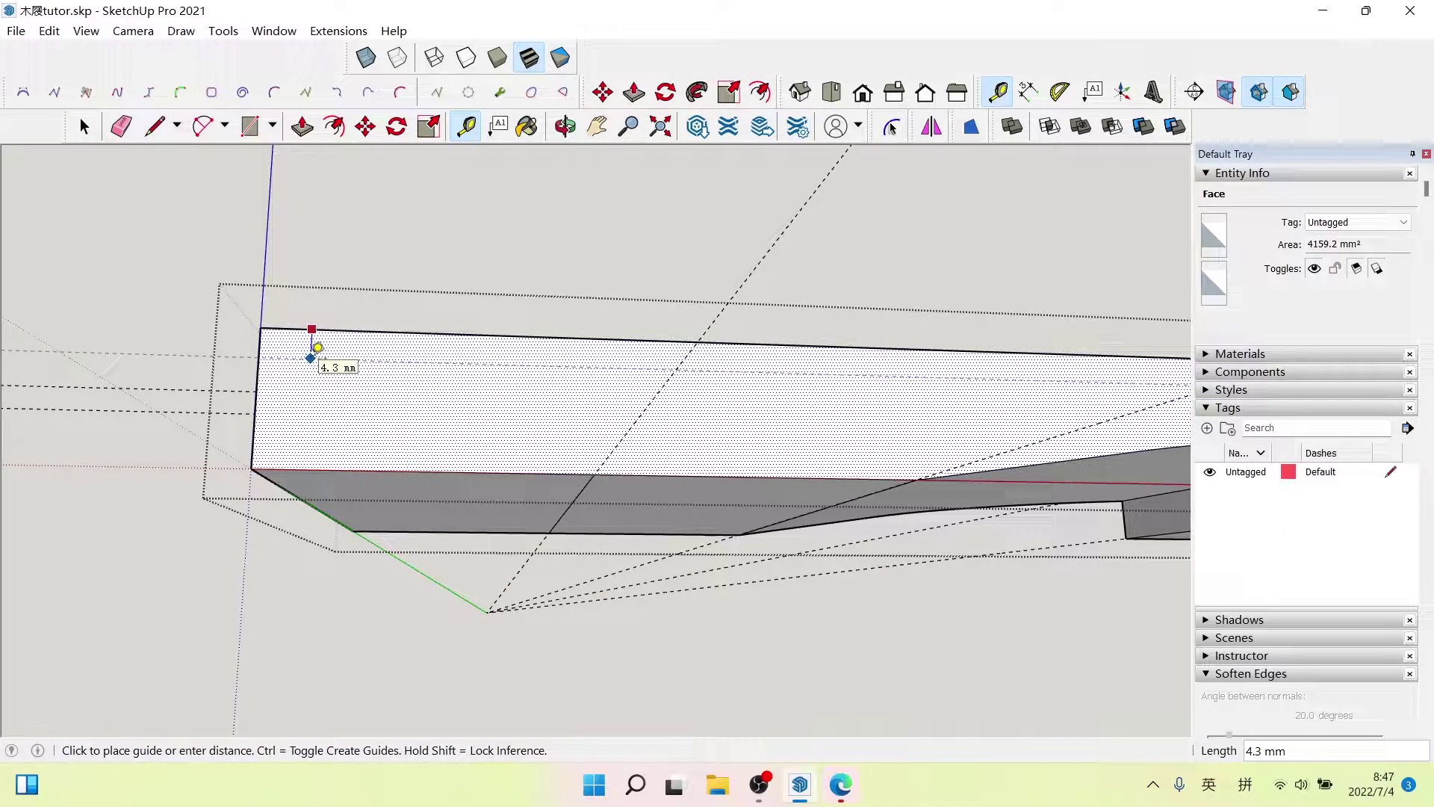
click(316, 349)
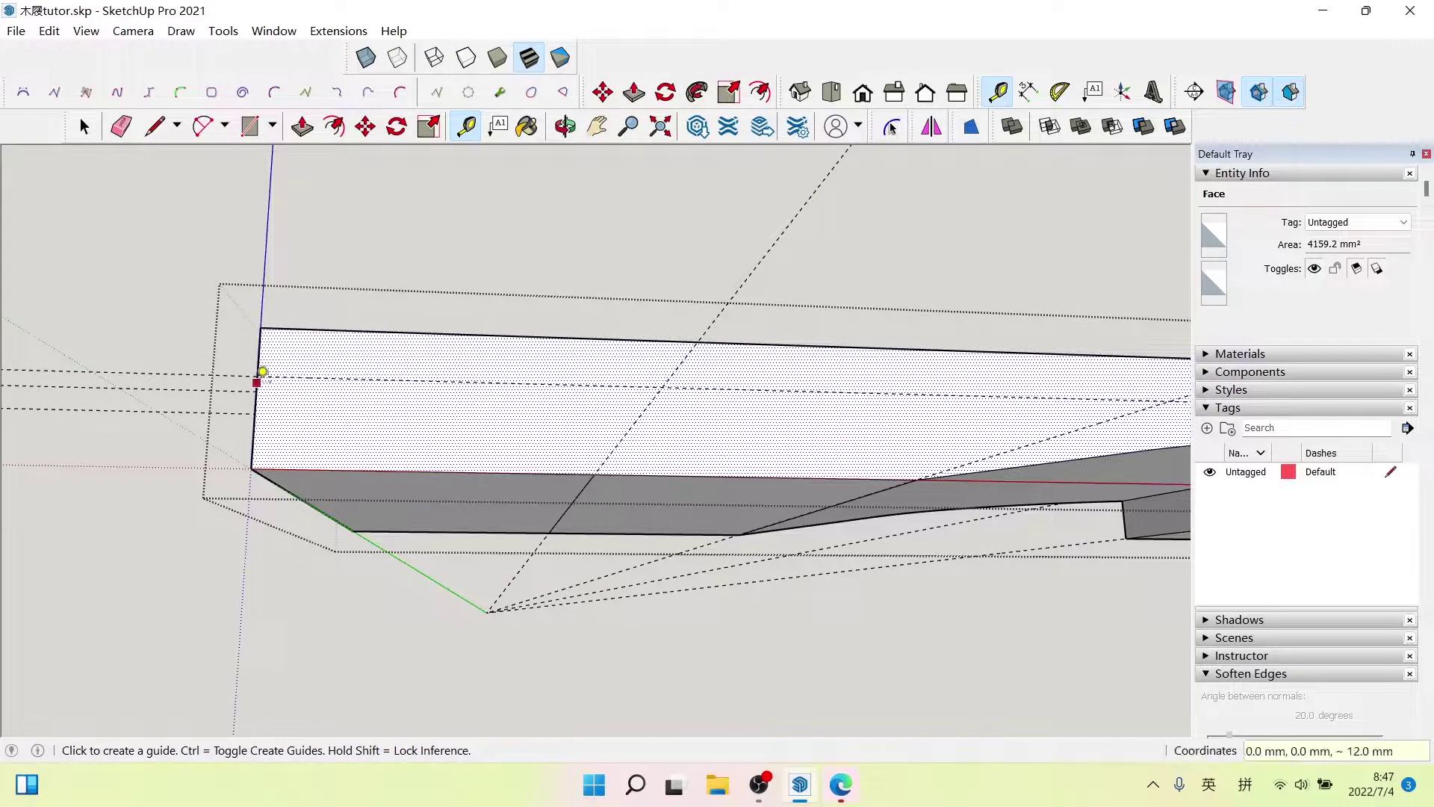
key(space)
middle_drag(263, 371, 306, 228)
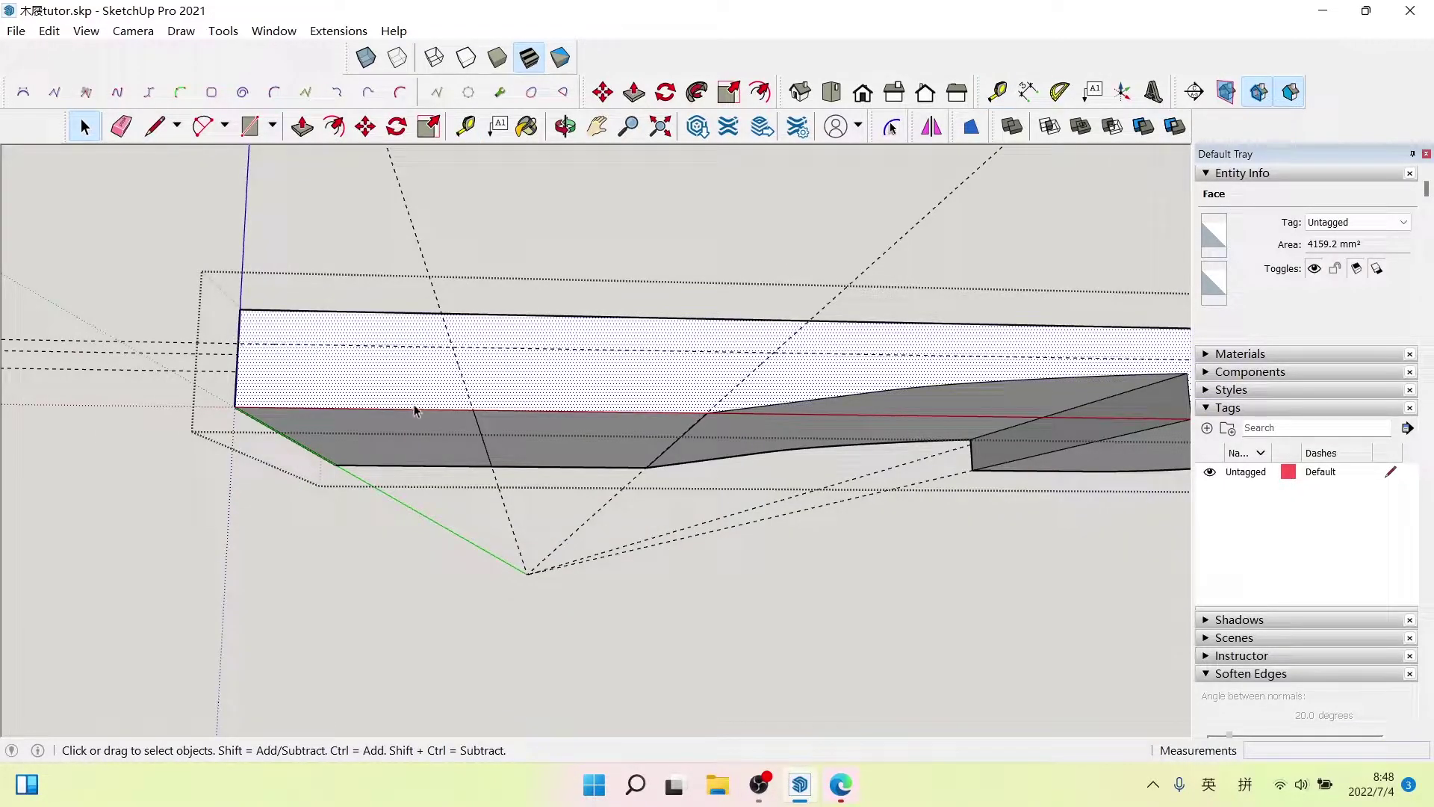
- Draw an F-Spline from the guideline at the front edge down to the bottom edge
click(404, 92)
click(238, 342)
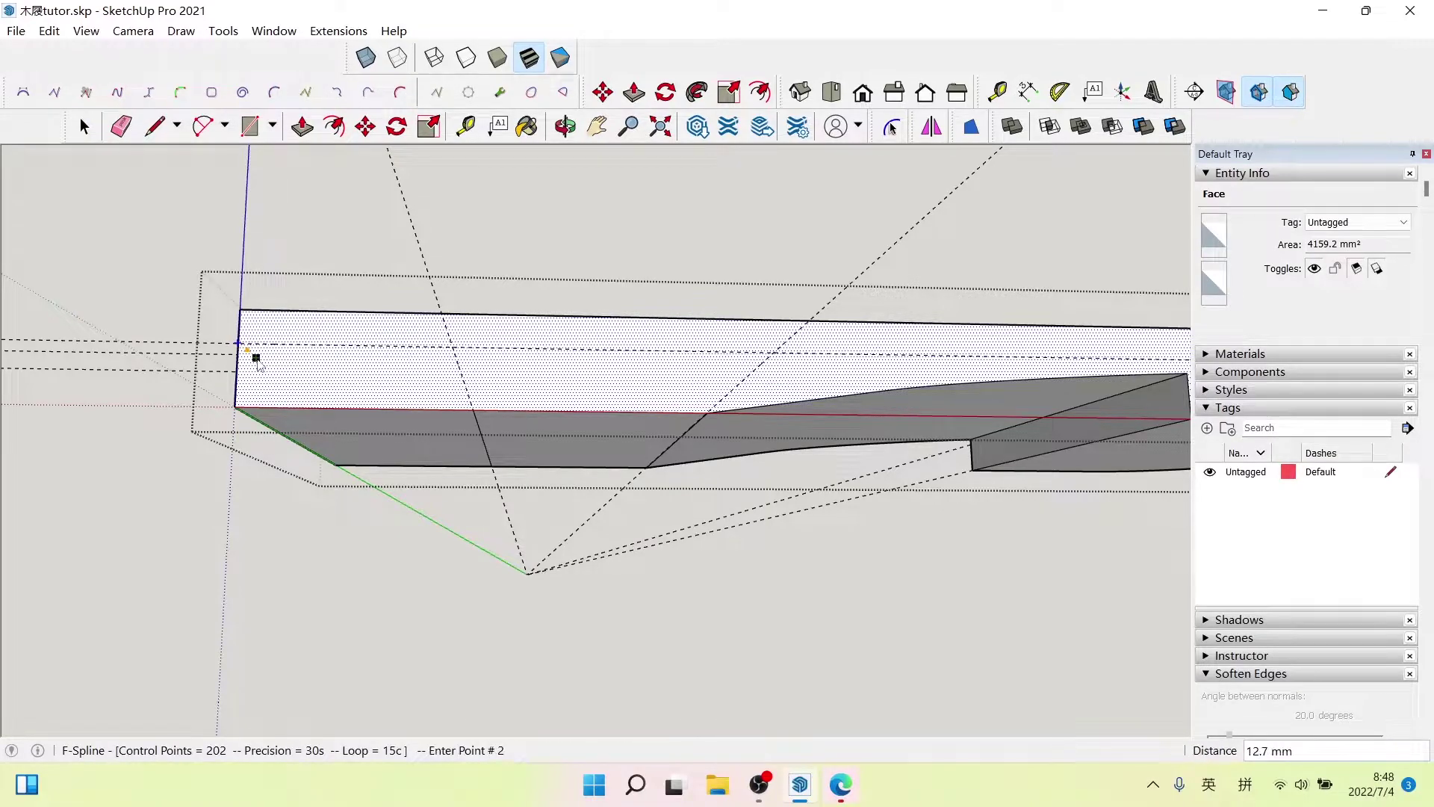
scroll(261, 364, up, 2)
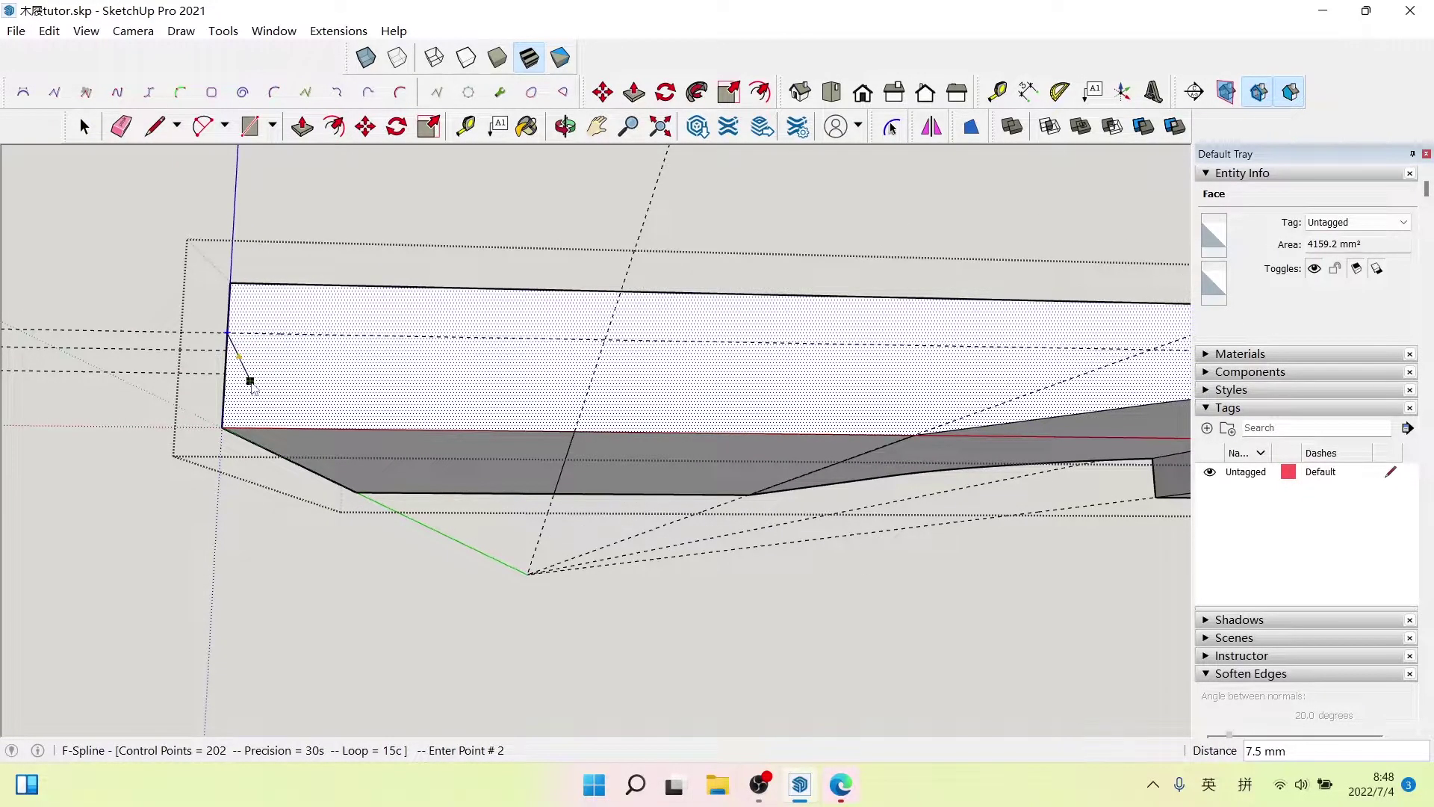
click(260, 382)
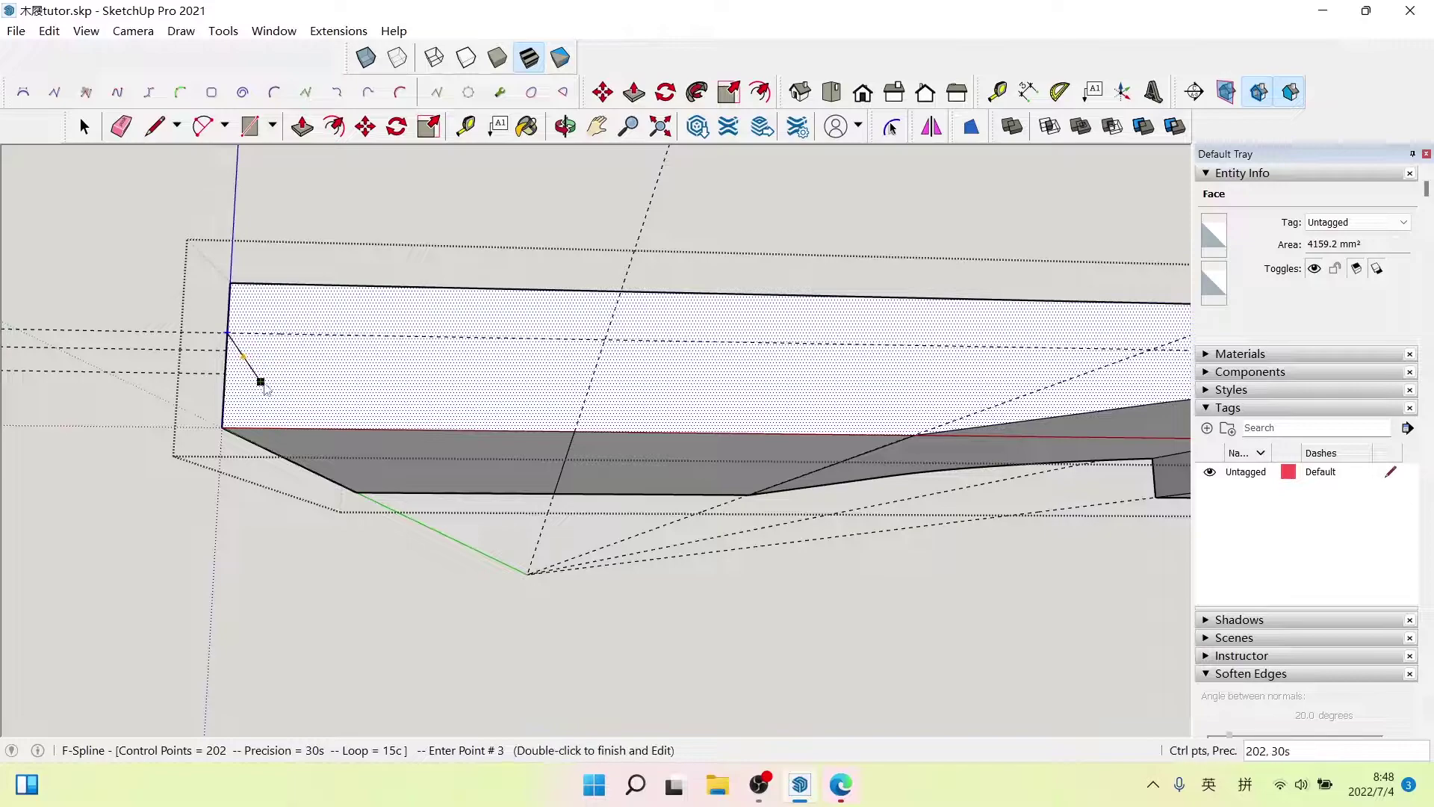
click(318, 401)
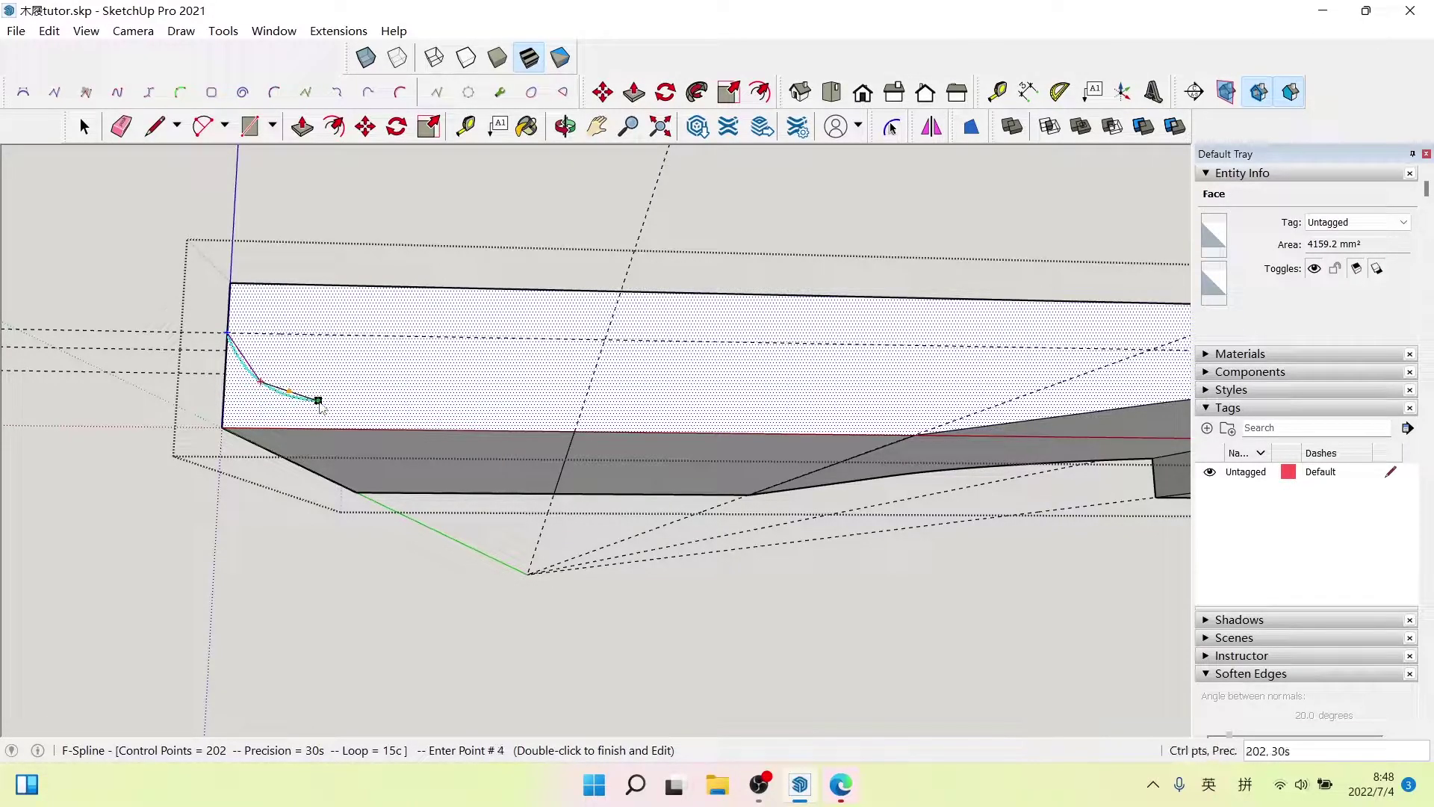
click(432, 415)
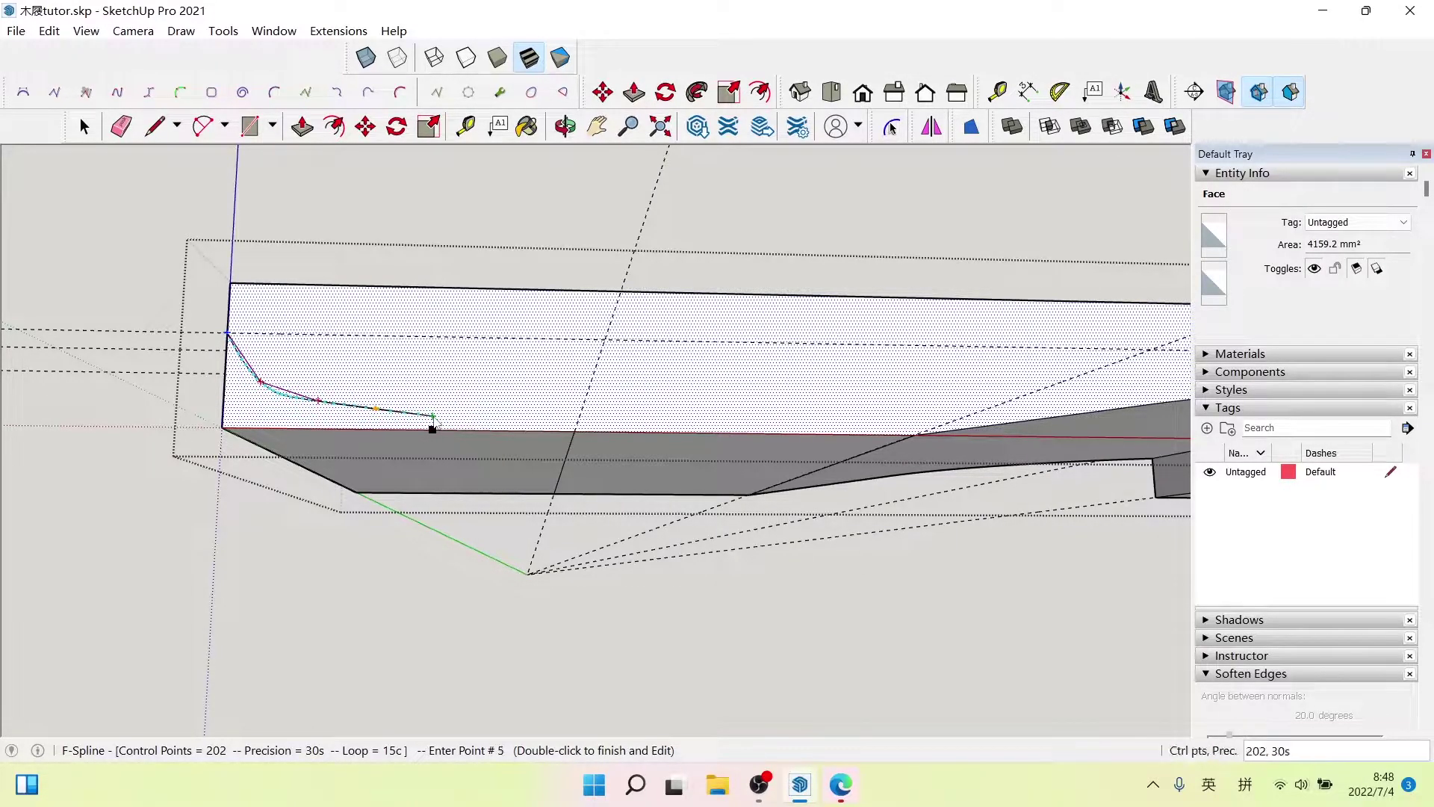
double_click(574, 432)
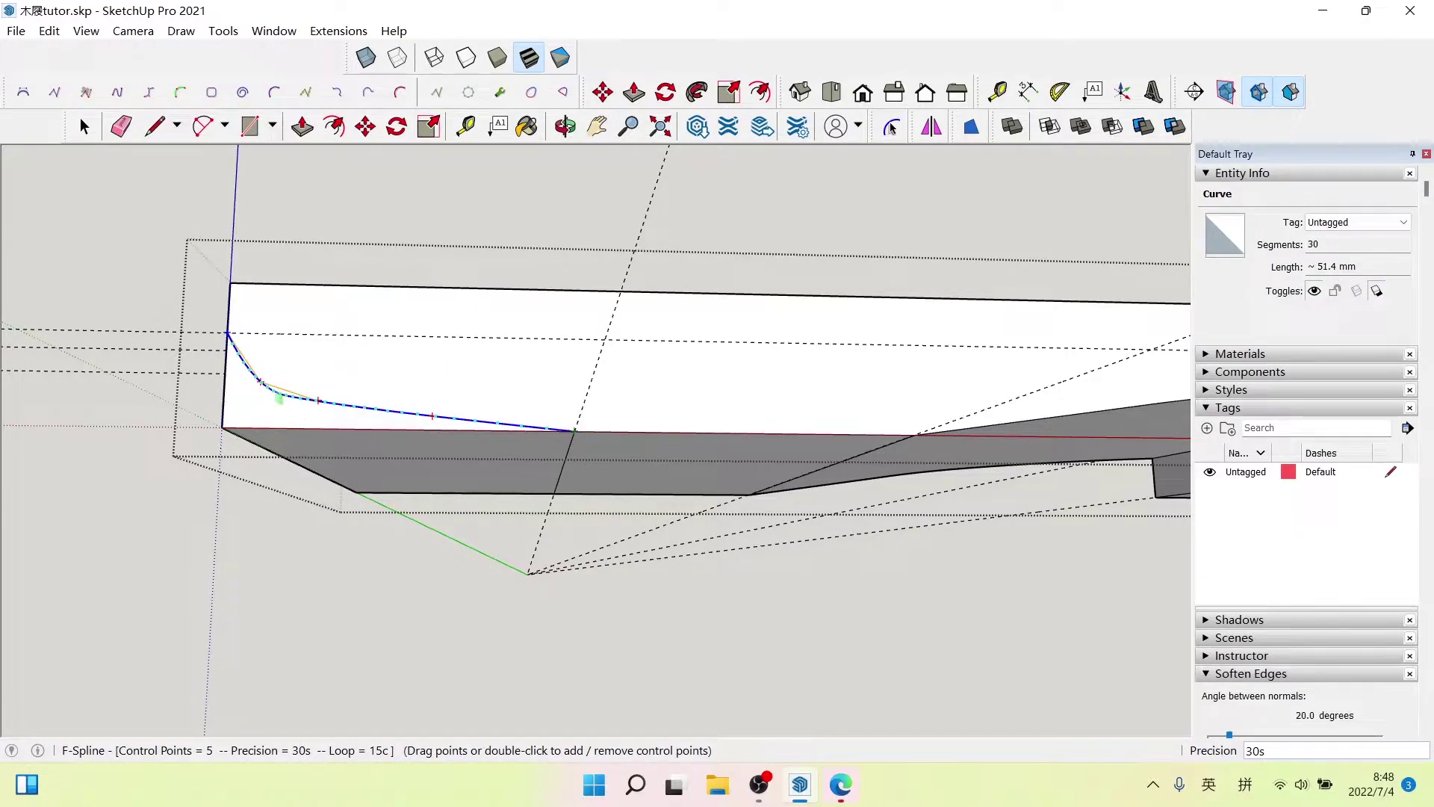
- Drag the spline's control points to smooth the bend into an even curve
scroll(273, 395, up, 1)
scroll(266, 396, up, 2)
scroll(257, 397, up, 1)
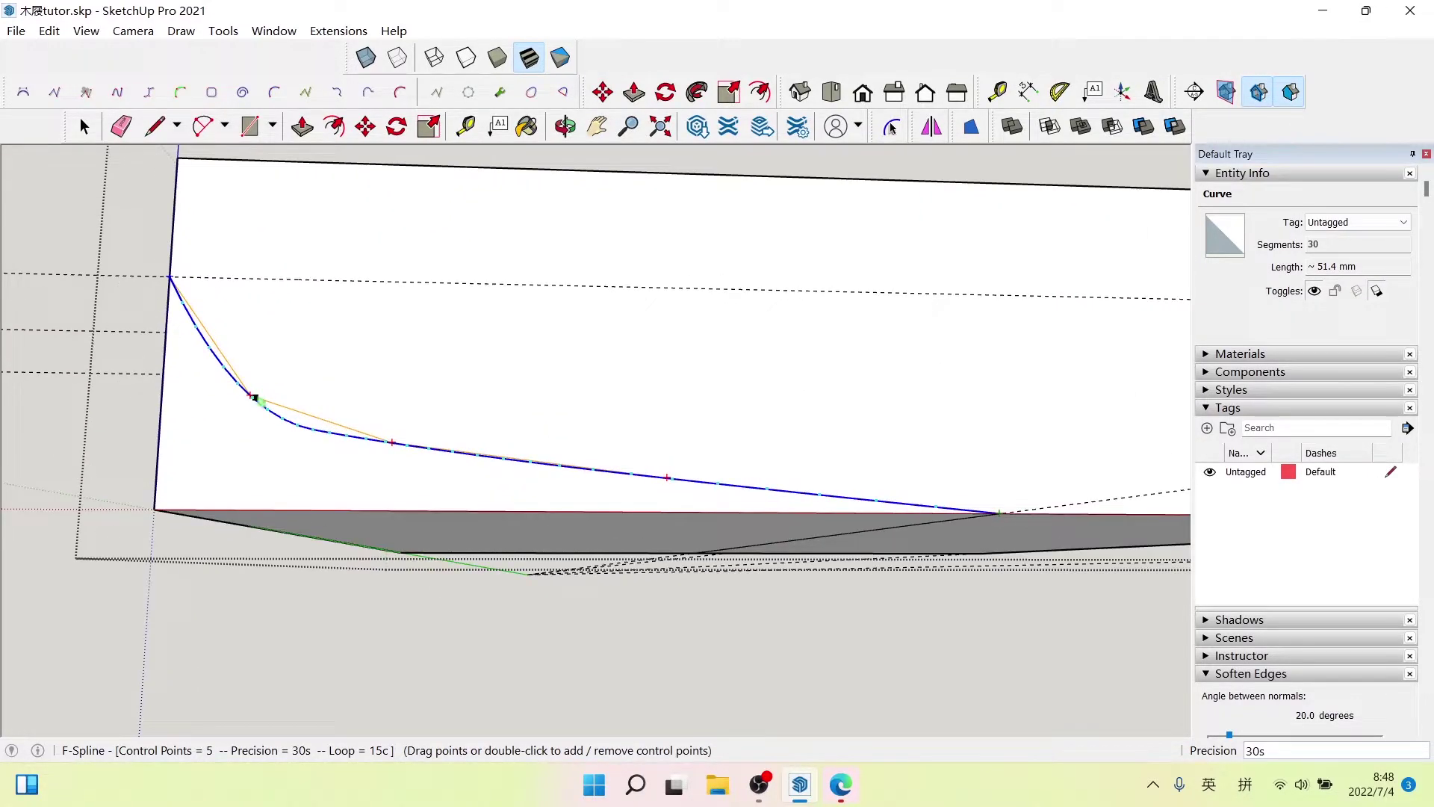
drag(254, 398, 269, 388)
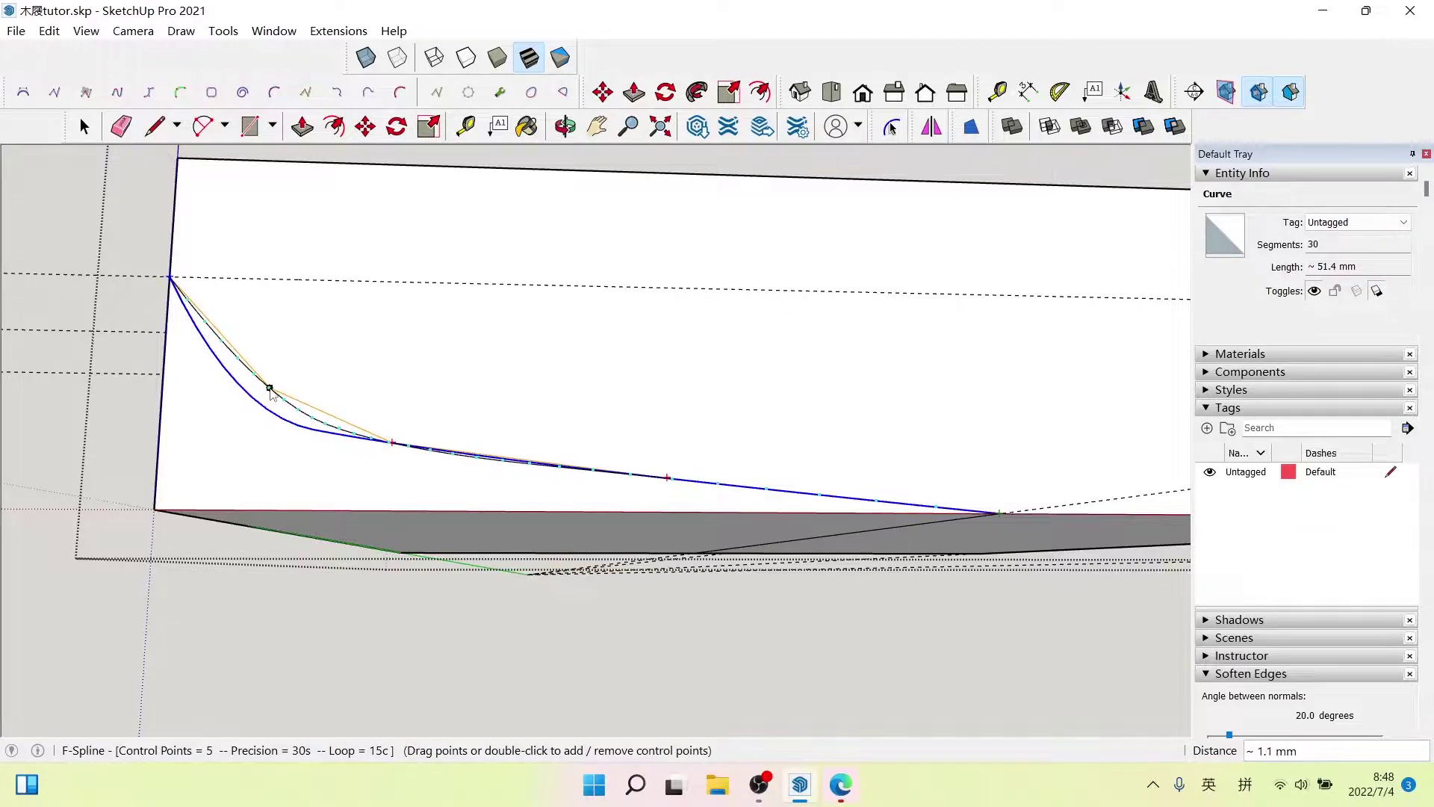
drag(270, 388, 257, 368)
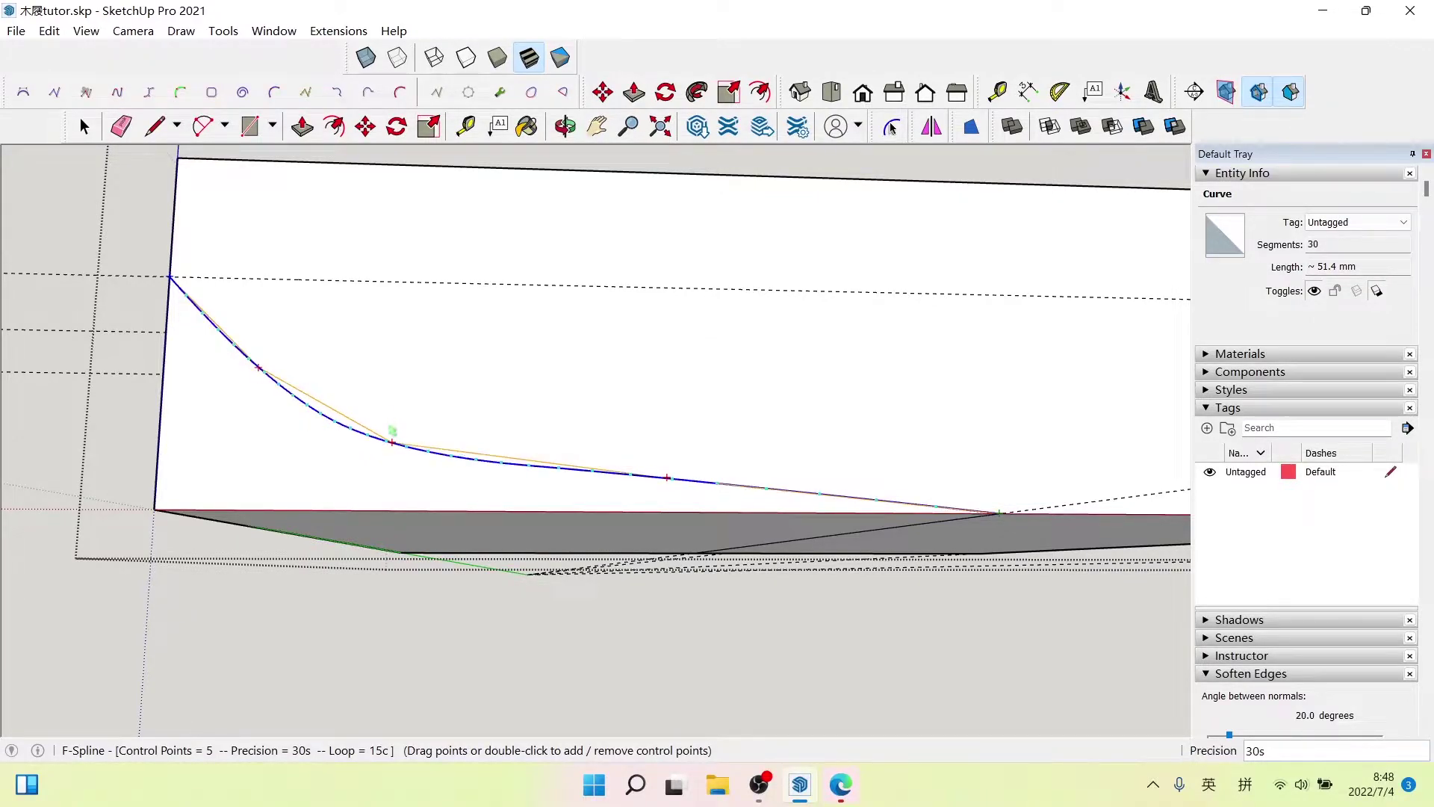
drag(392, 443, 401, 429)
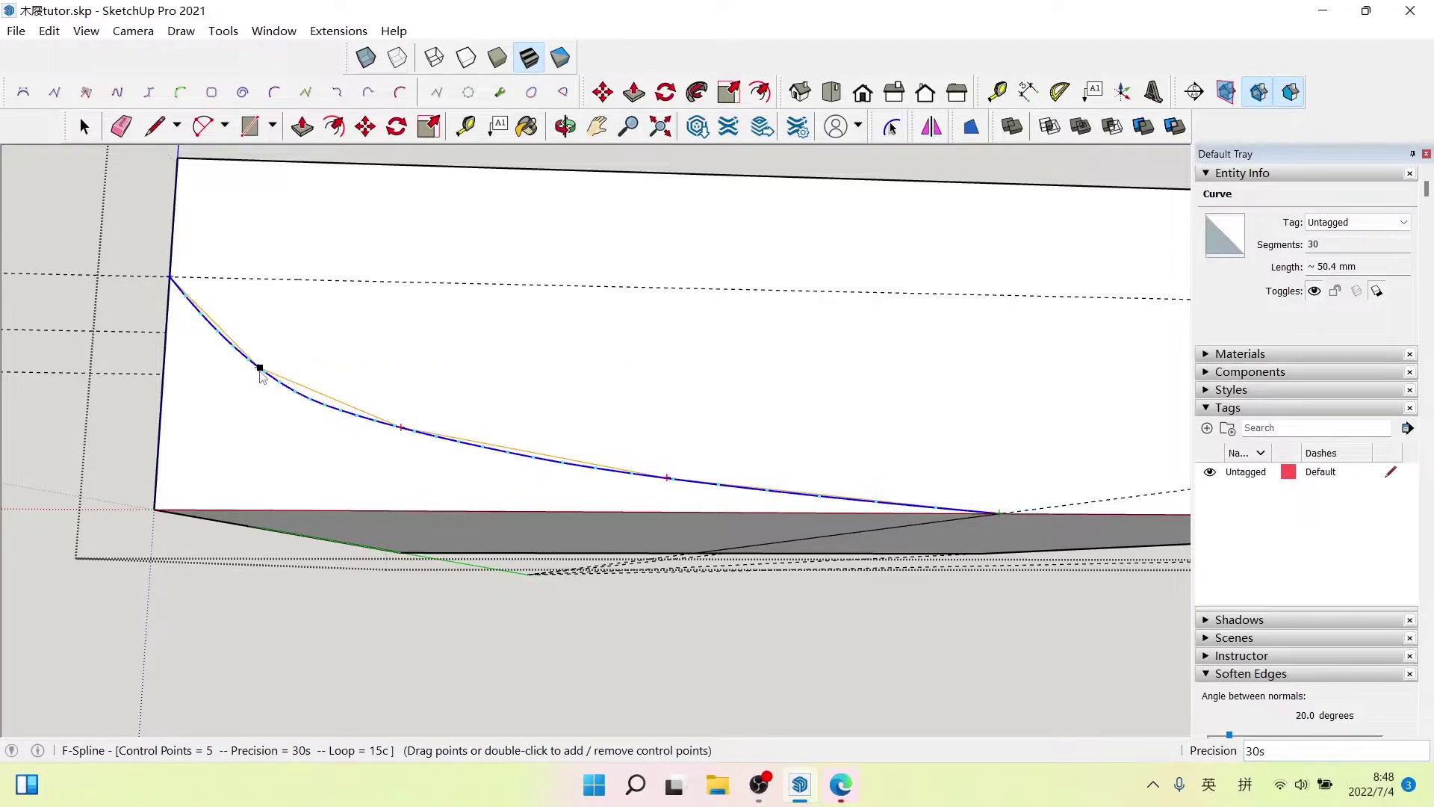
drag(260, 368, 254, 352)
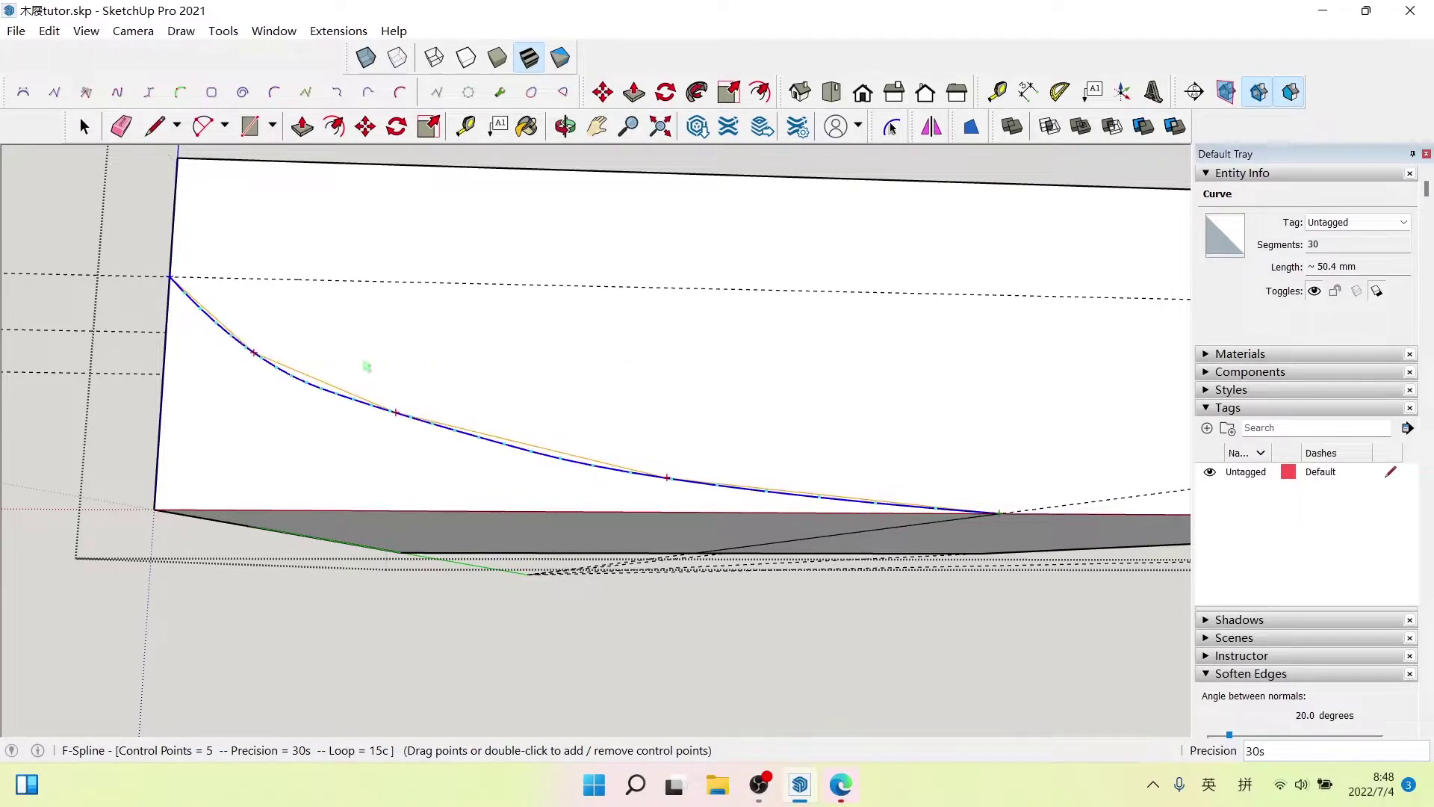
scroll(366, 366, down, 2)
scroll(400, 375, down, 2)
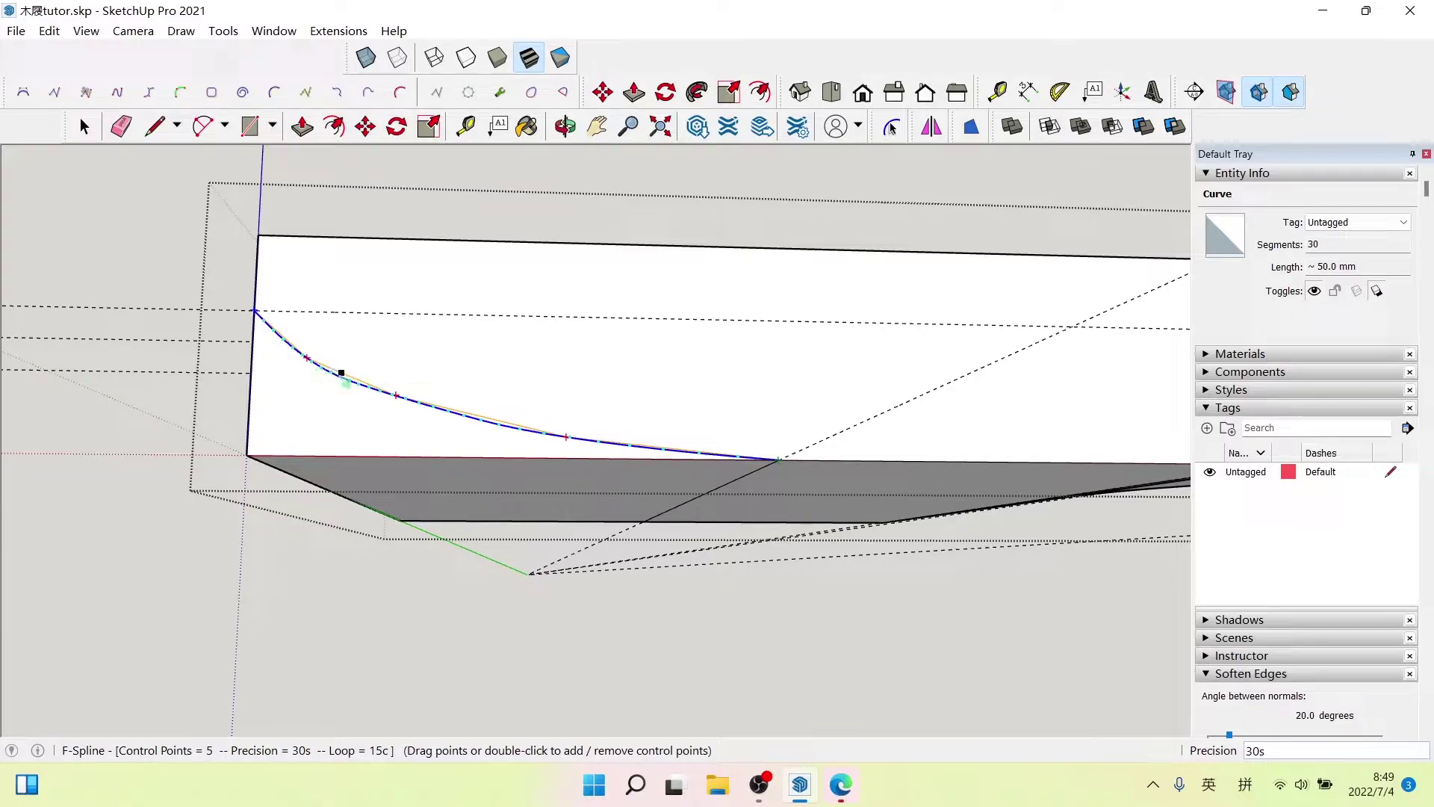
- Check the finished 50 mm, 30-segment curve from a new angle and exit spline editing
mouse_move(534, 422)
middle_down()
mouse_move(490, 403)
mouse_move(496, 387)
middle_up()
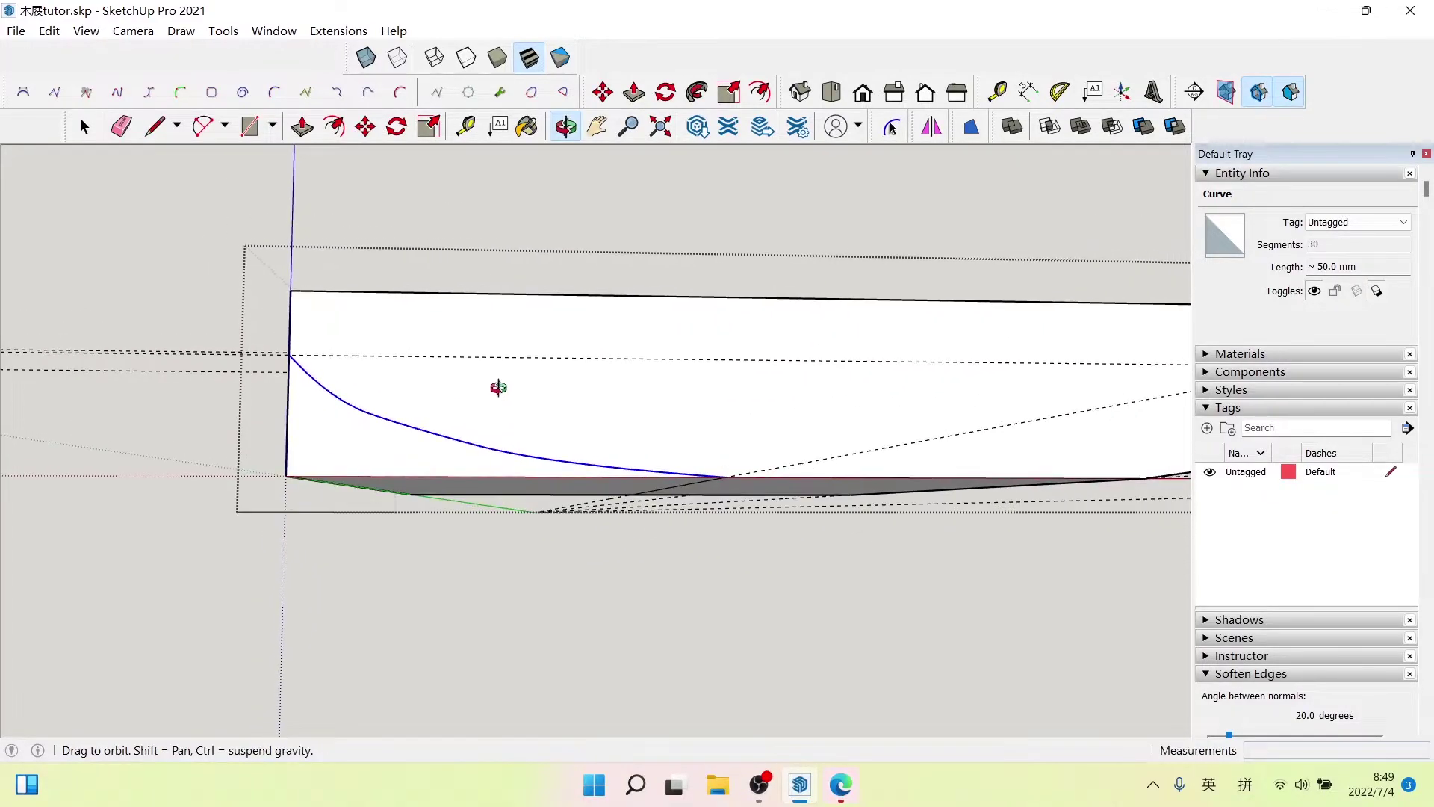
scroll(368, 429, up, 2)
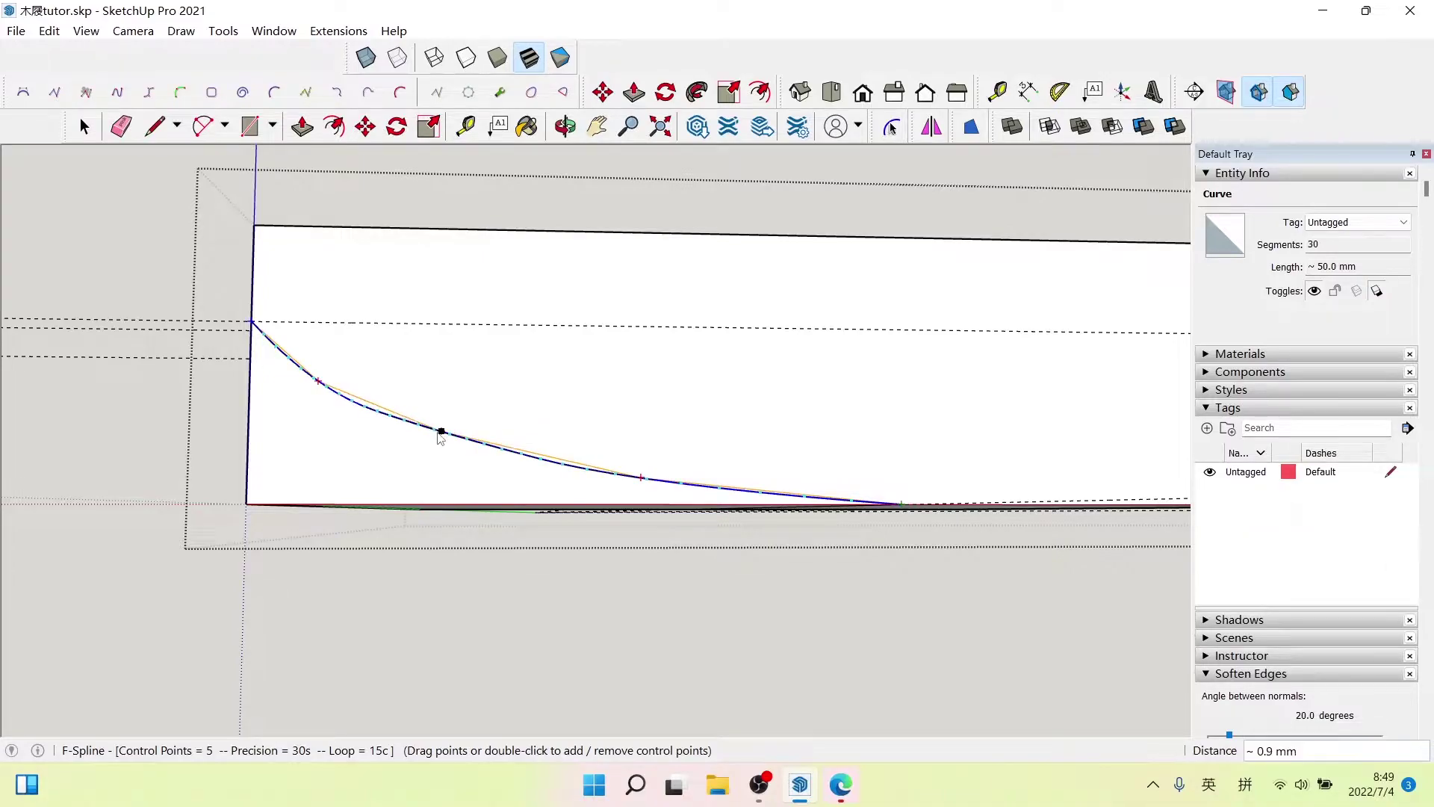
scroll(441, 438, up, 2)
scroll(441, 439, up, 2)
scroll(452, 439, up, 1)
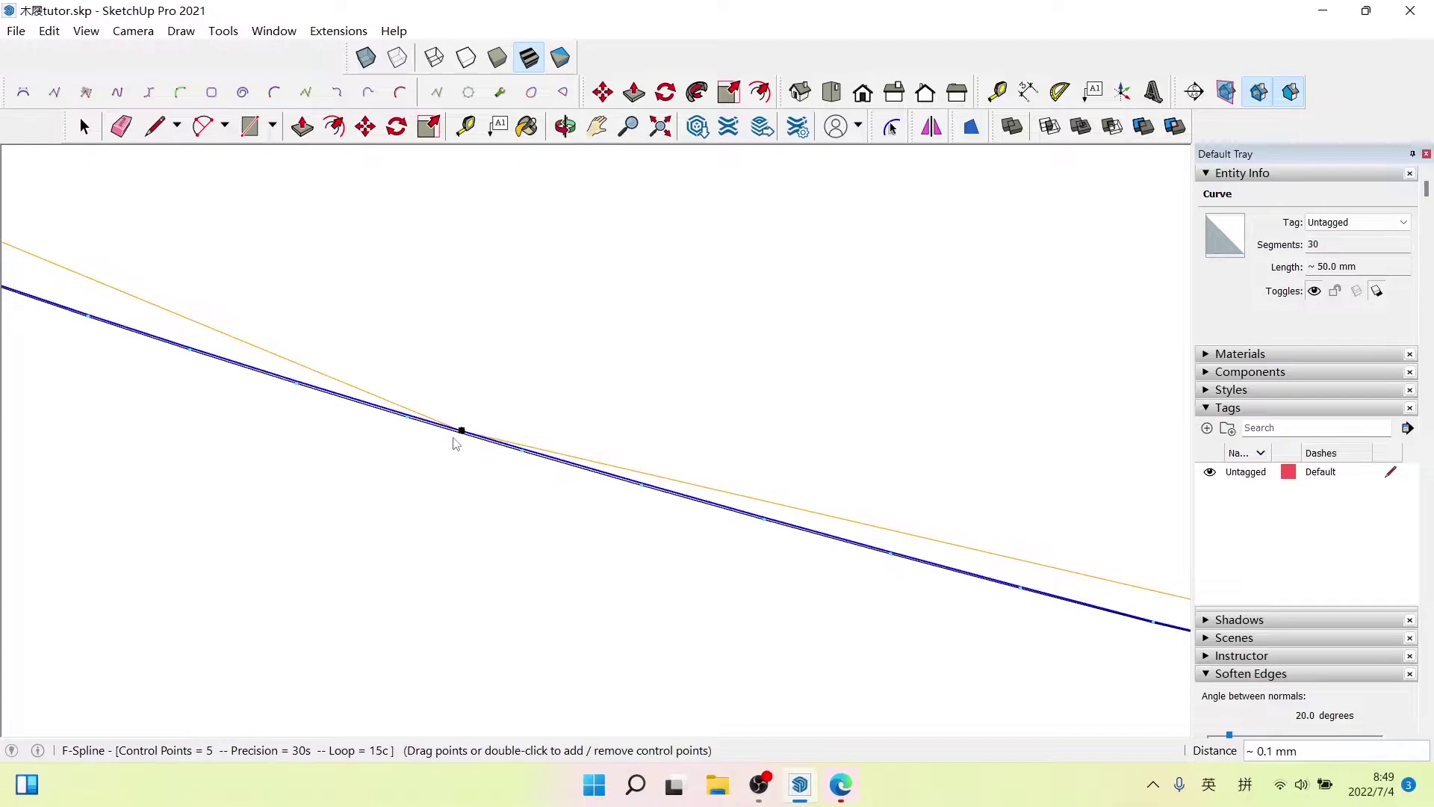
scroll(457, 432, down, 1)
scroll(453, 418, down, 1)
scroll(456, 396, down, 3)
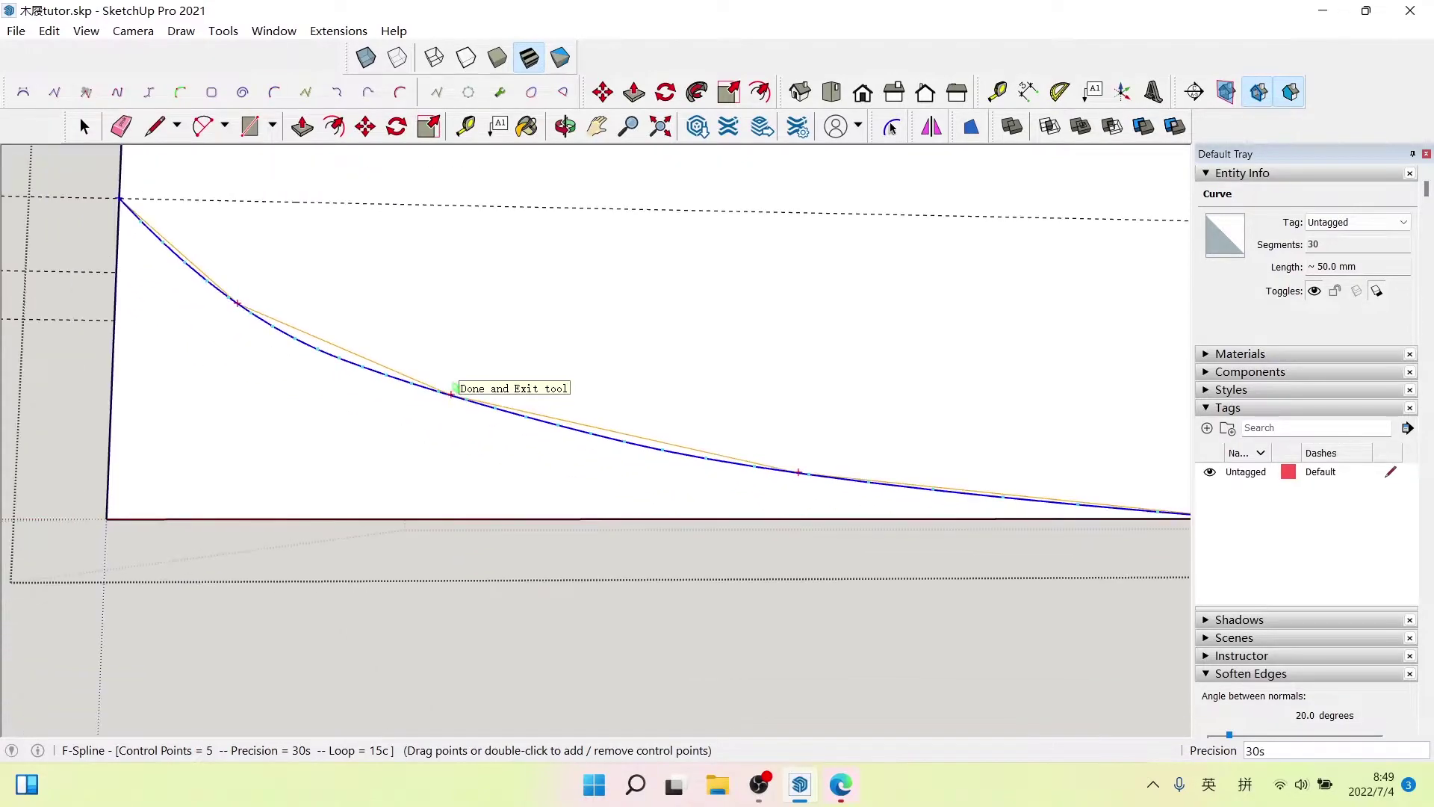
scroll(515, 336, down, 2)
key(space)
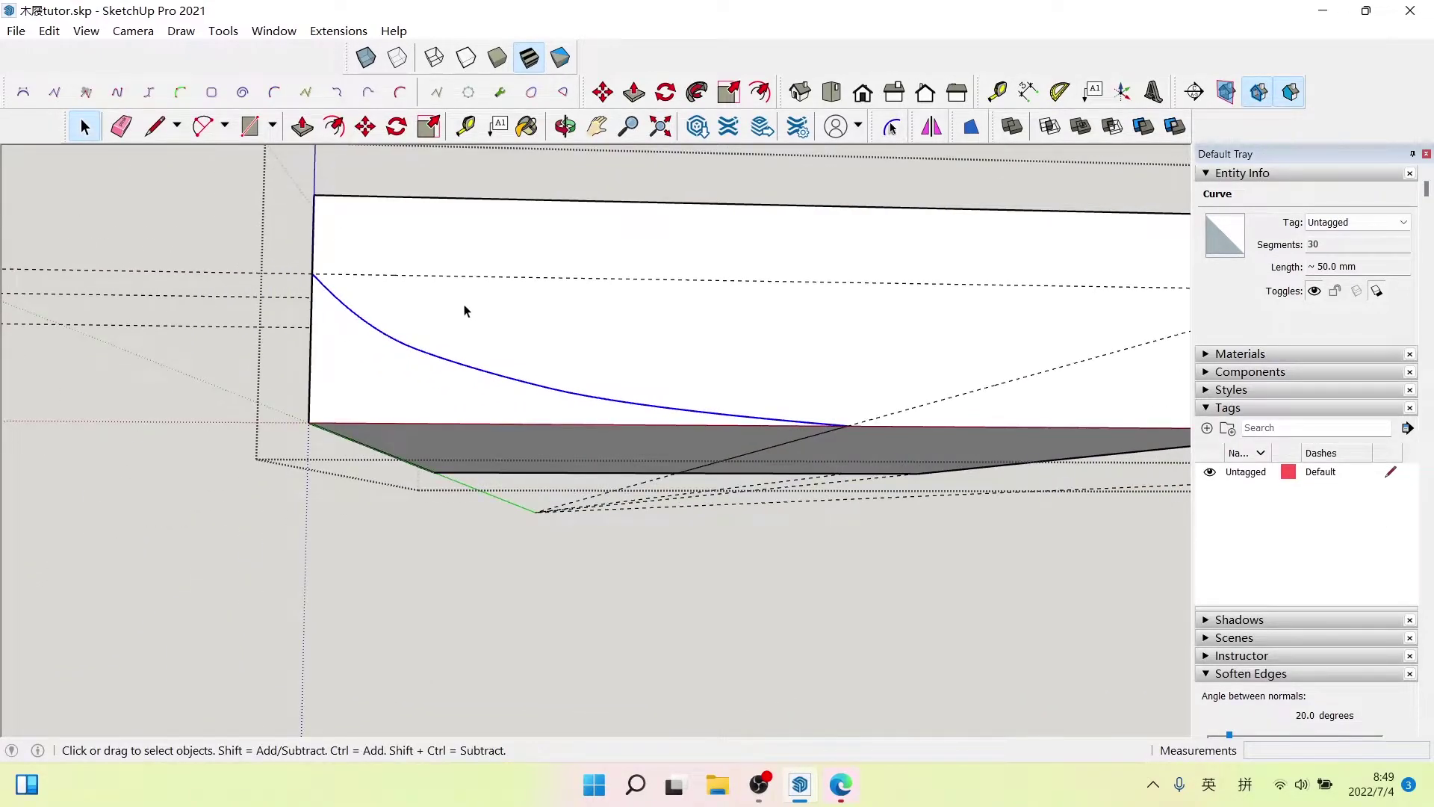
scroll(464, 311, down, 1)
- Push the 172.6 mm² face under the second curve through the sole
click(384, 388)
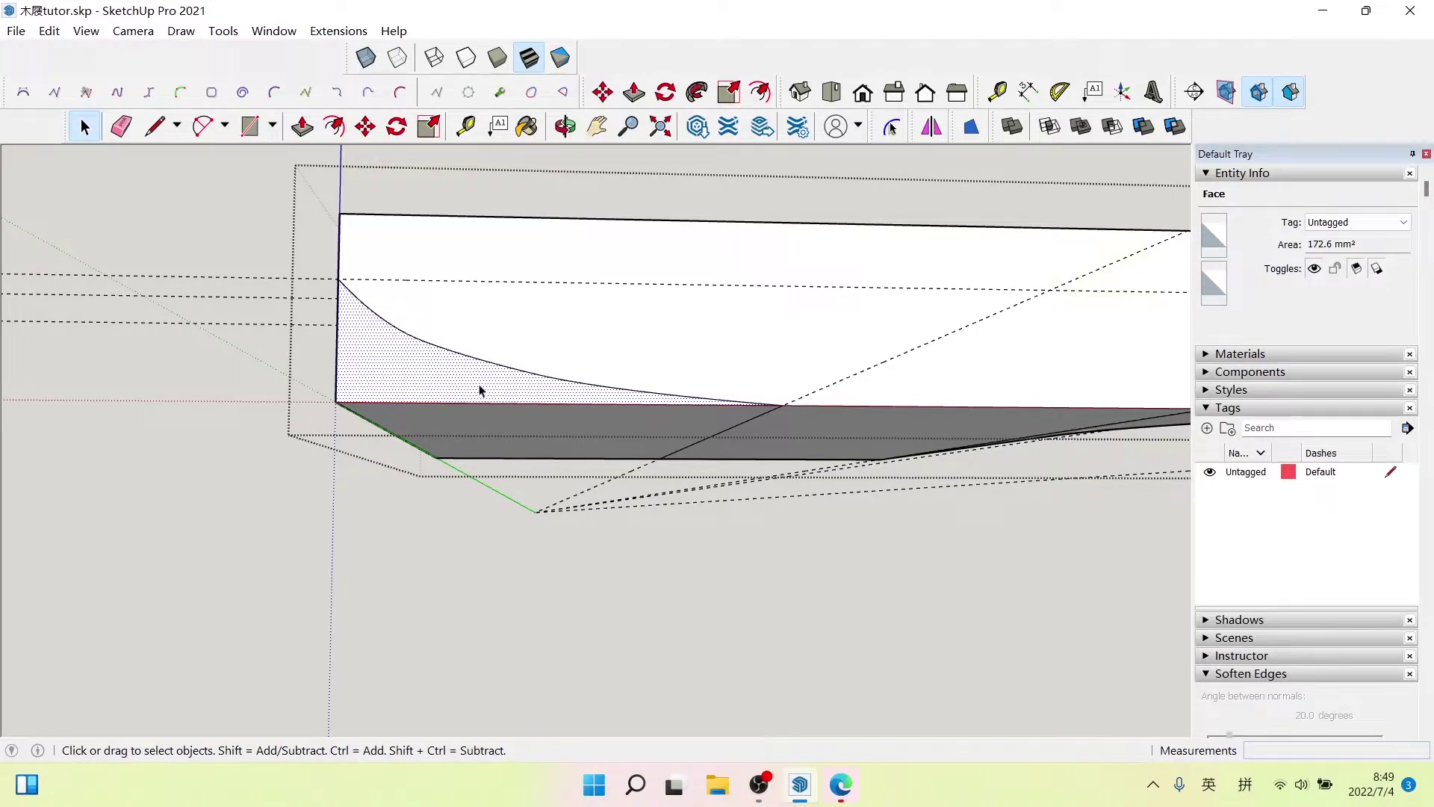
key(p)
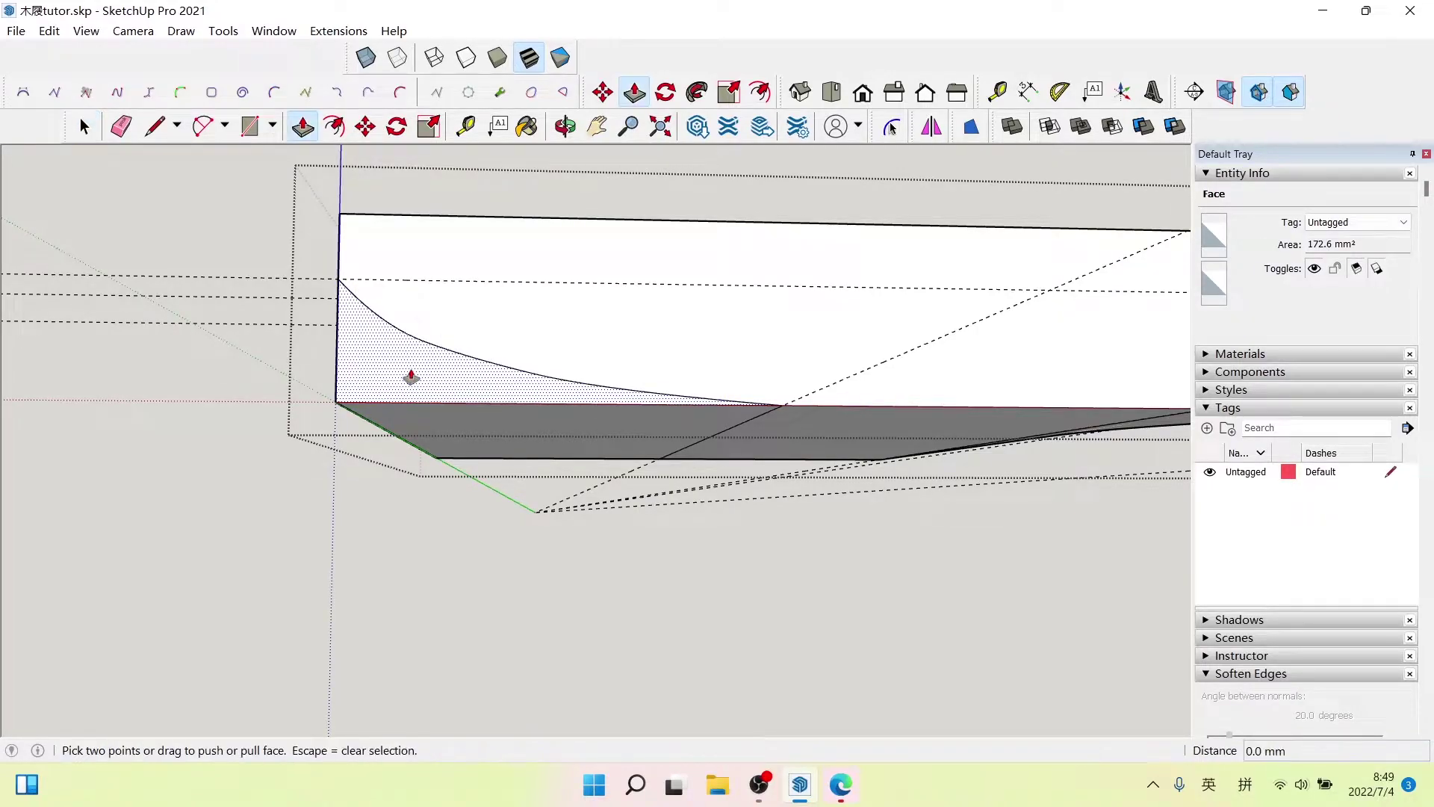
middle_drag(411, 375, 423, 373)
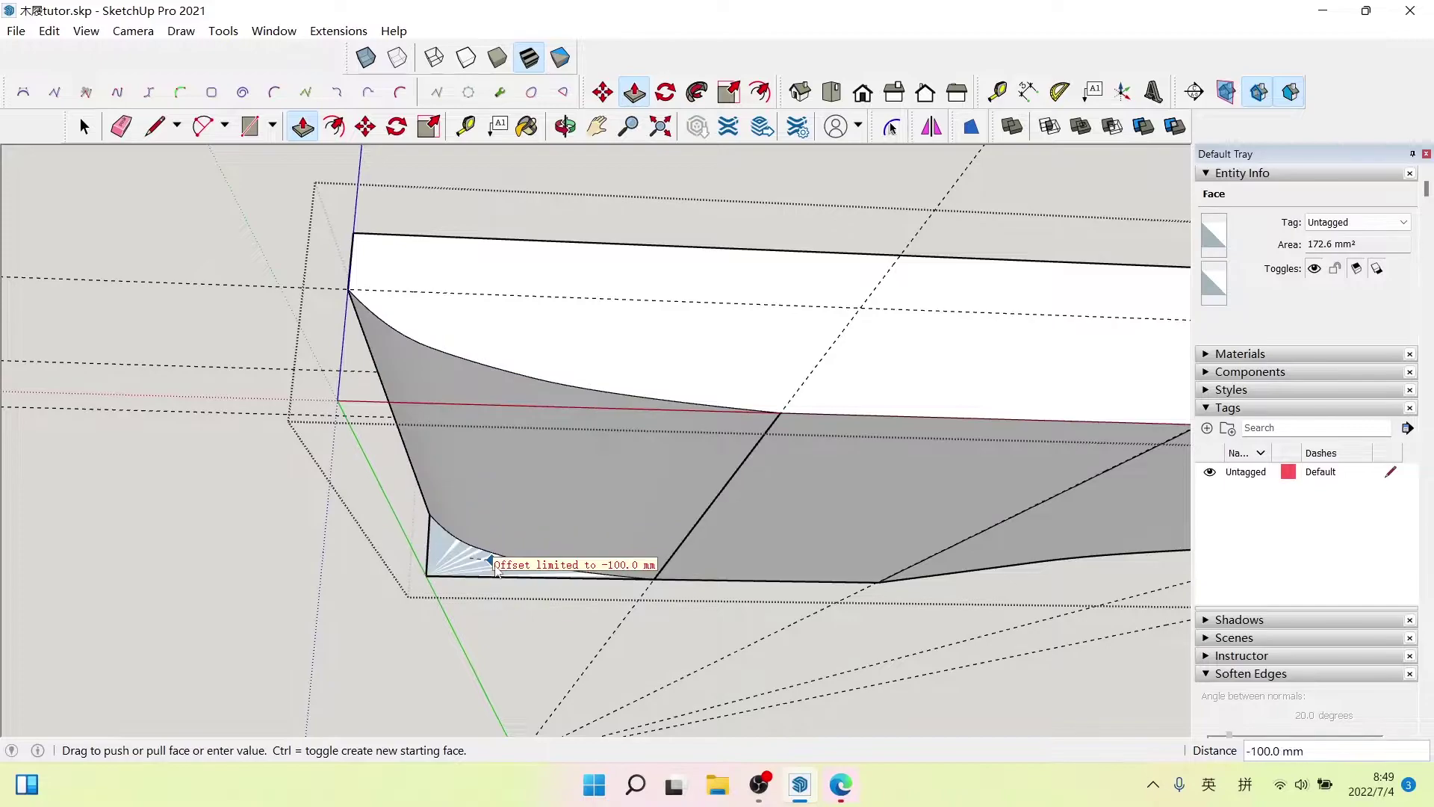
drag(424, 373, 496, 579)
key(space)
mouse_move(486, 518)
middle_down()
mouse_move(513, 390)
mouse_move(330, 482)
mouse_move(550, 352)
mouse_move(332, 307)
middle_up()
- Switch to Front view, then orbit until the sole's top face fills the view
key(F3)
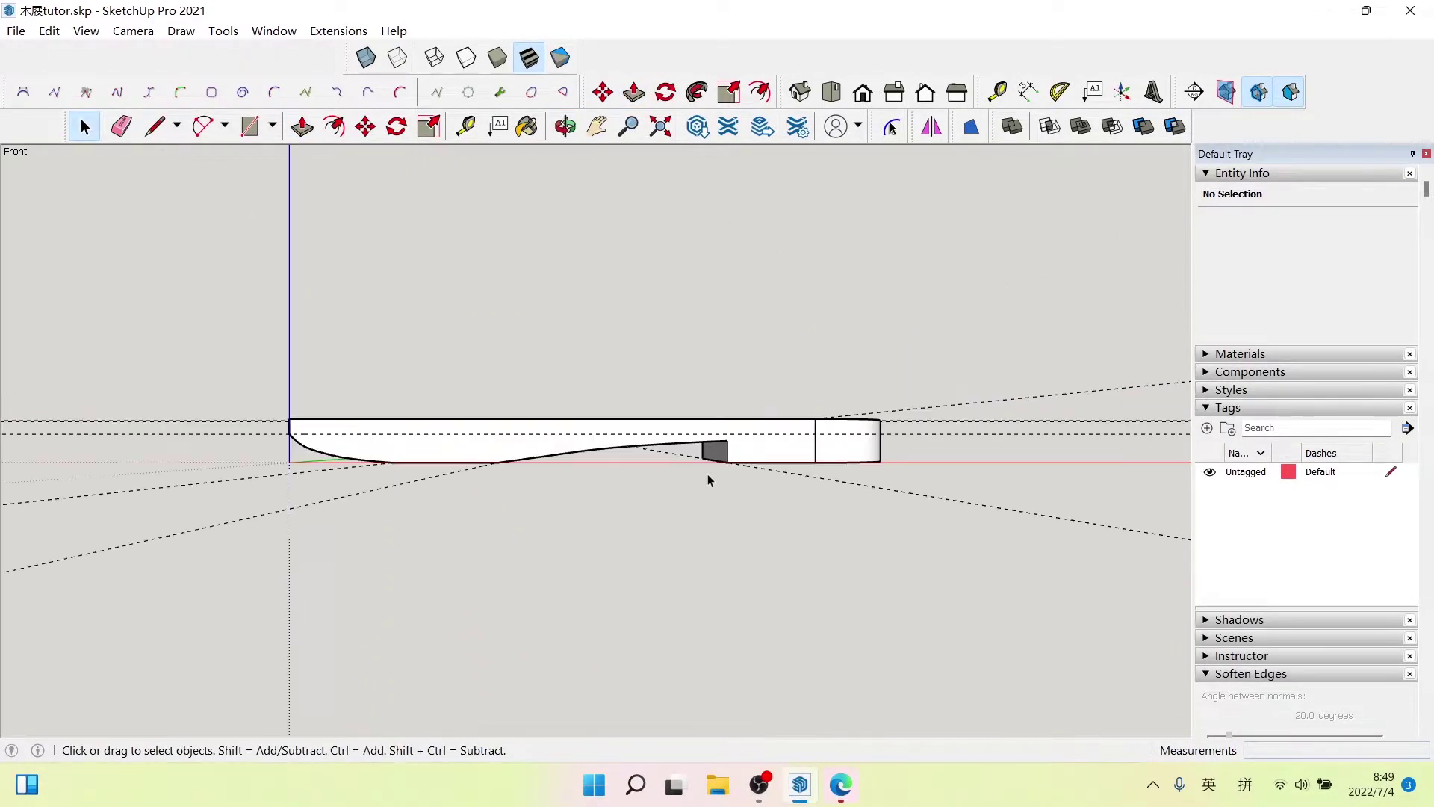
click(776, 456)
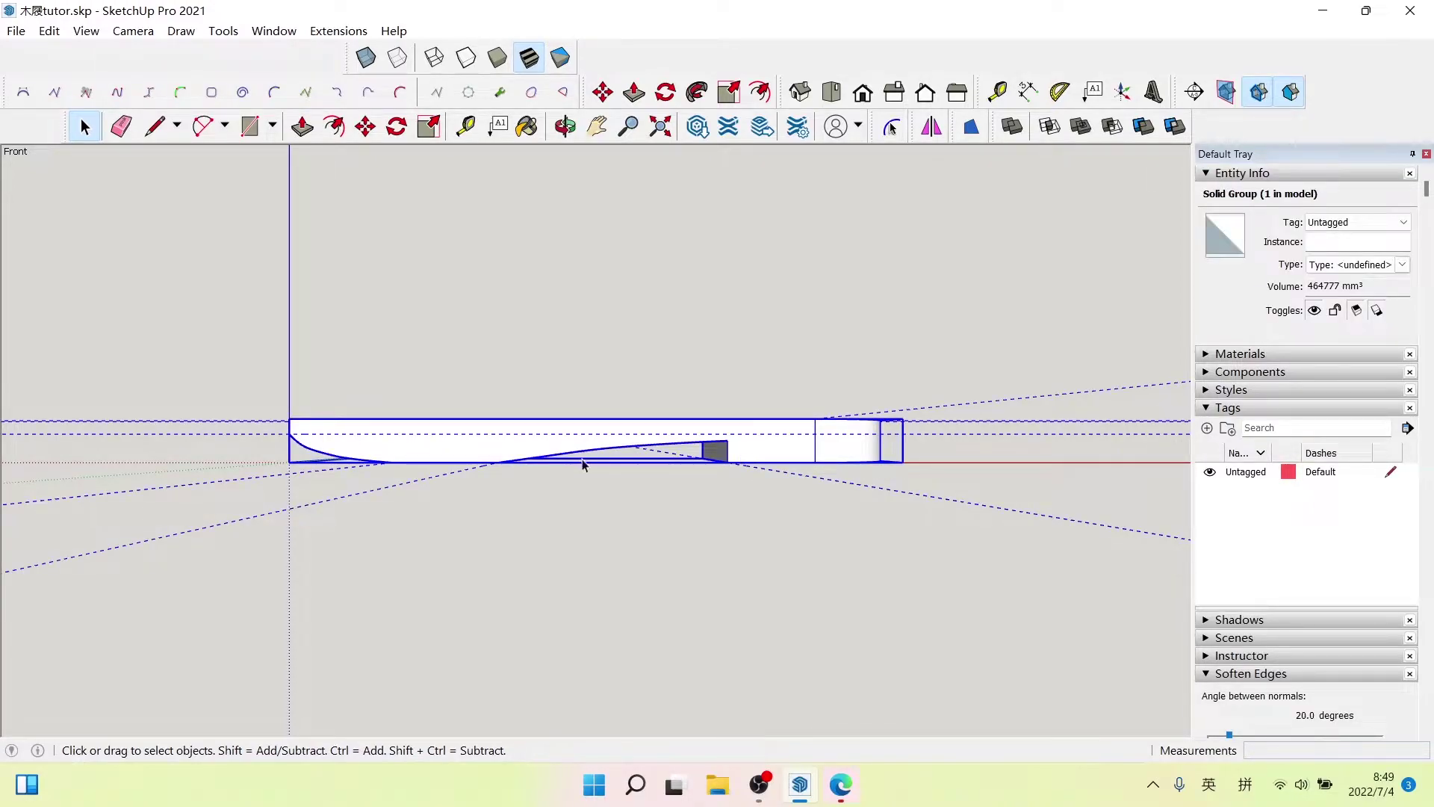
click(433, 466)
click(562, 522)
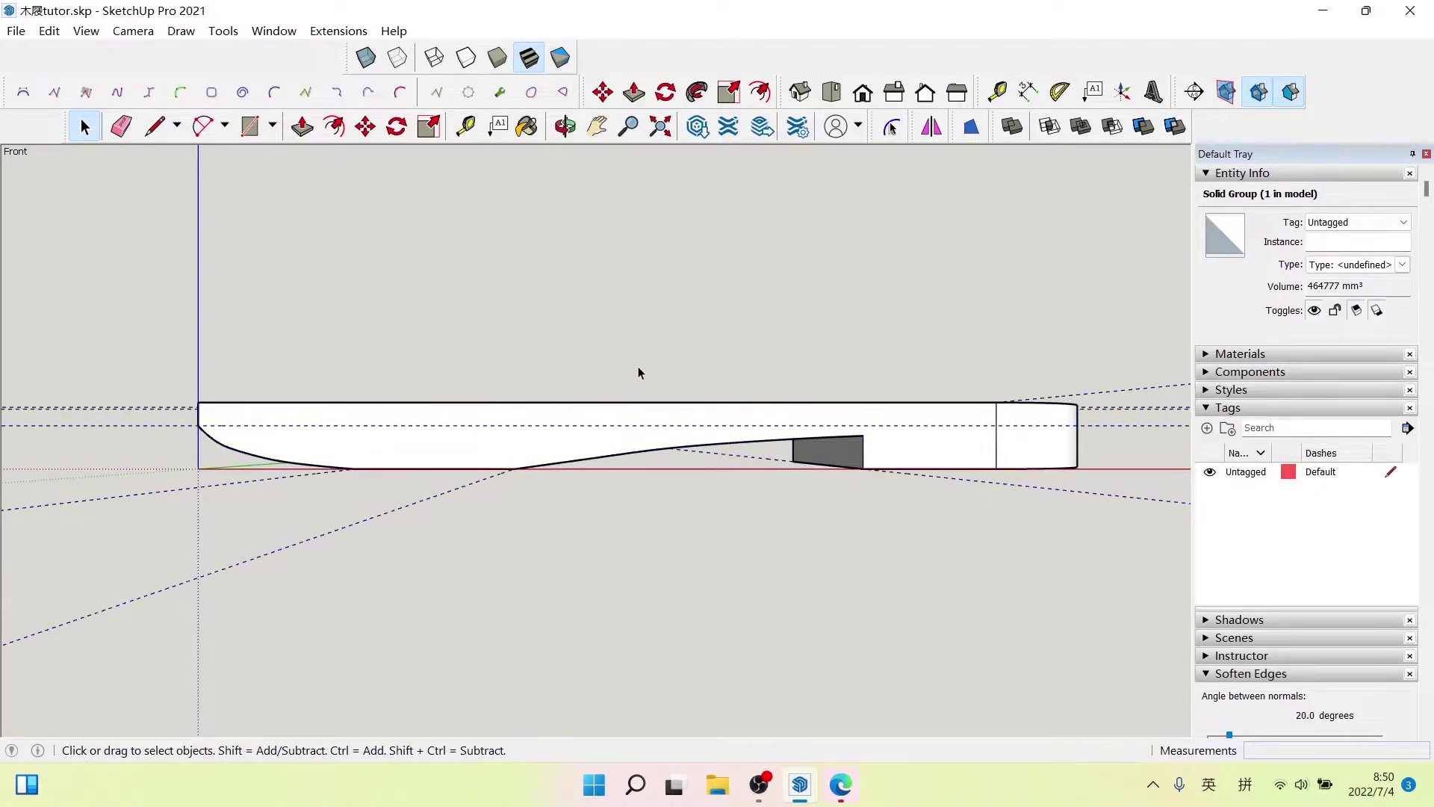
key(o)
drag(782, 323, 708, 548)
key(space)
mouse_move(707, 549)
middle_down()
mouse_move(695, 393)
mouse_move(724, 551)
mouse_move(667, 471)
mouse_move(217, 313)
middle_up()
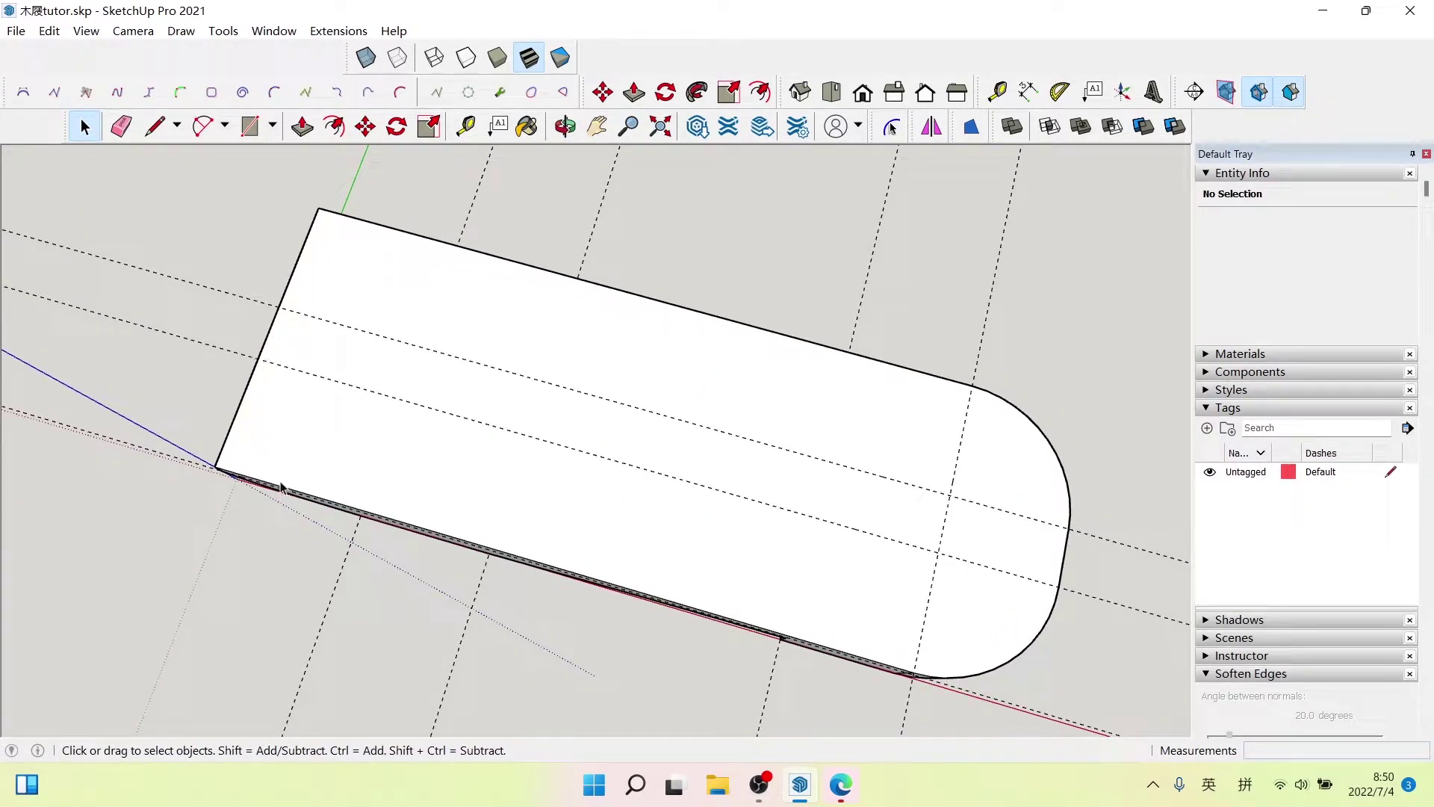
- Orbit diagonally to the sole's side and select the dashed guide running along its edge
mouse_move(742, 378)
middle_down()
mouse_move(563, 425)
mouse_move(326, 267)
middle_up()
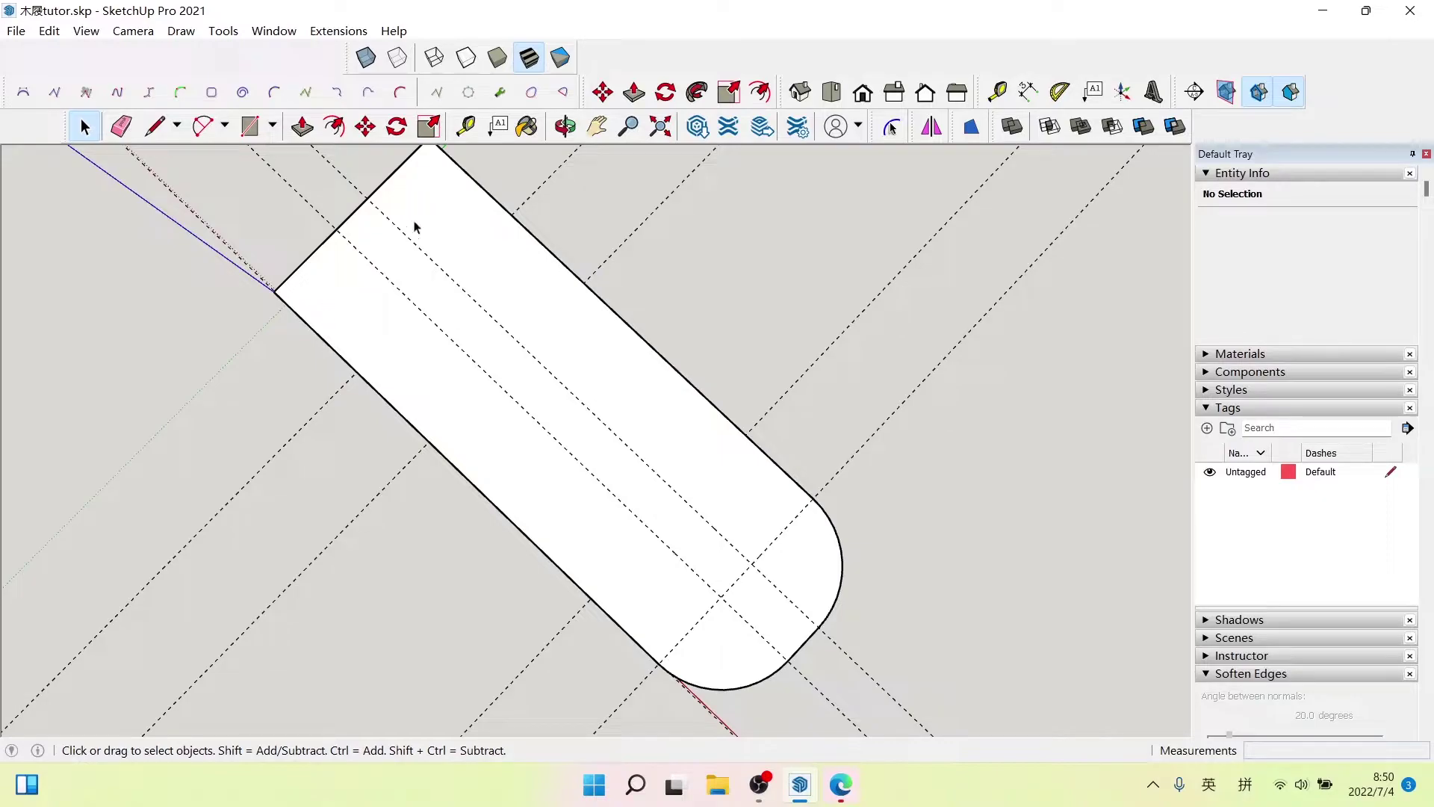
scroll(499, 299, down, 2)
scroll(380, 274, up, 2)
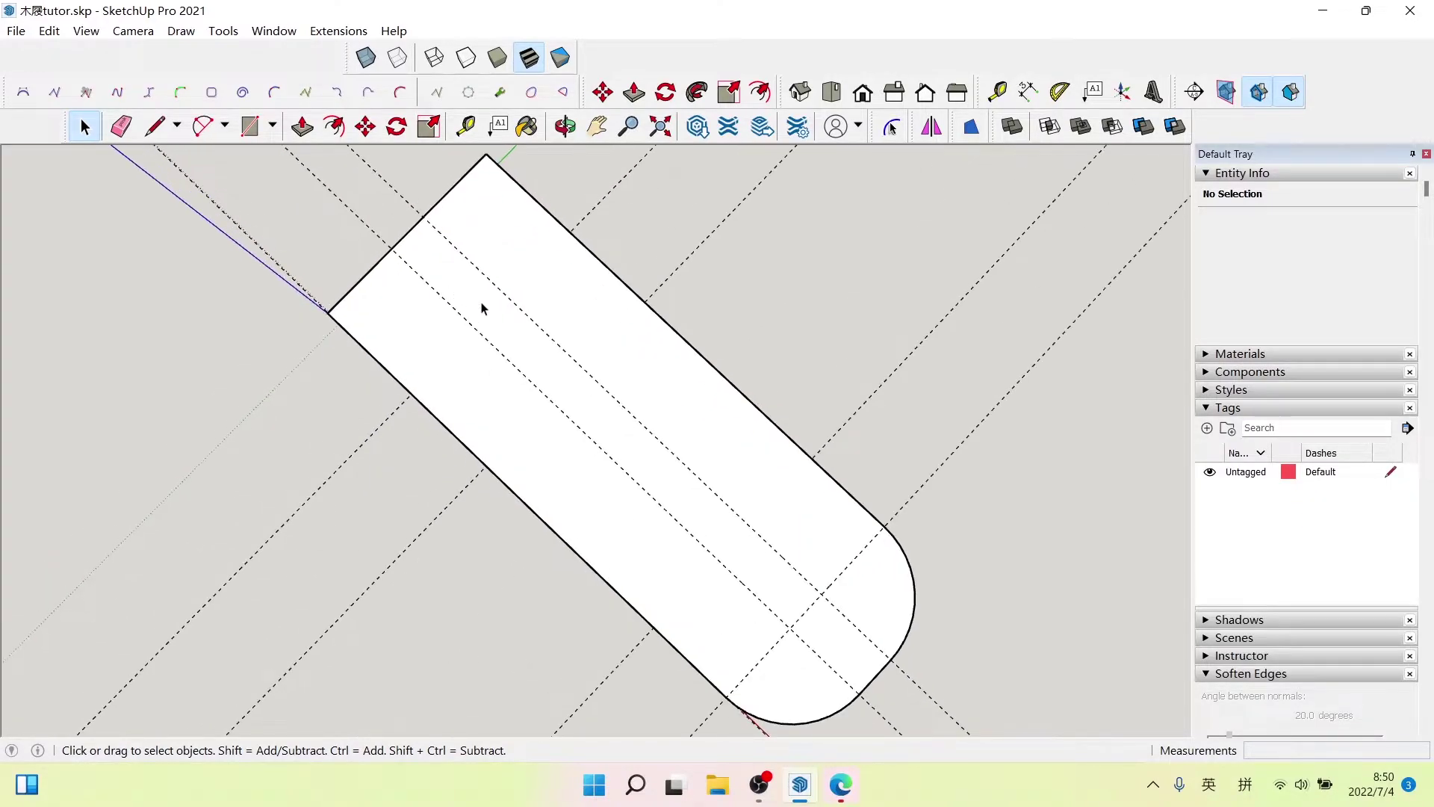
click(604, 332)
scroll(657, 425, down, 1)
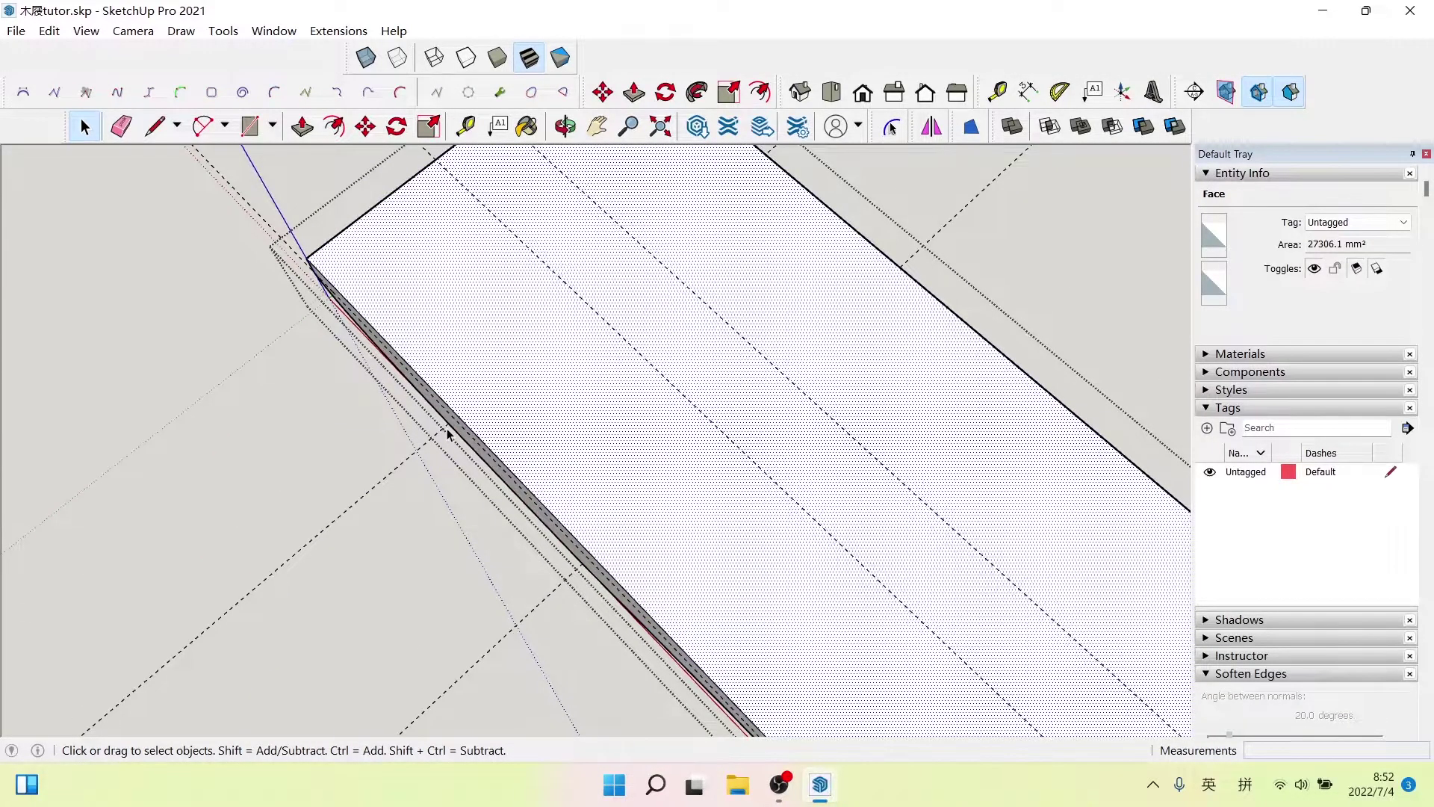
middle_drag(446, 428, 432, 460)
click(435, 463)
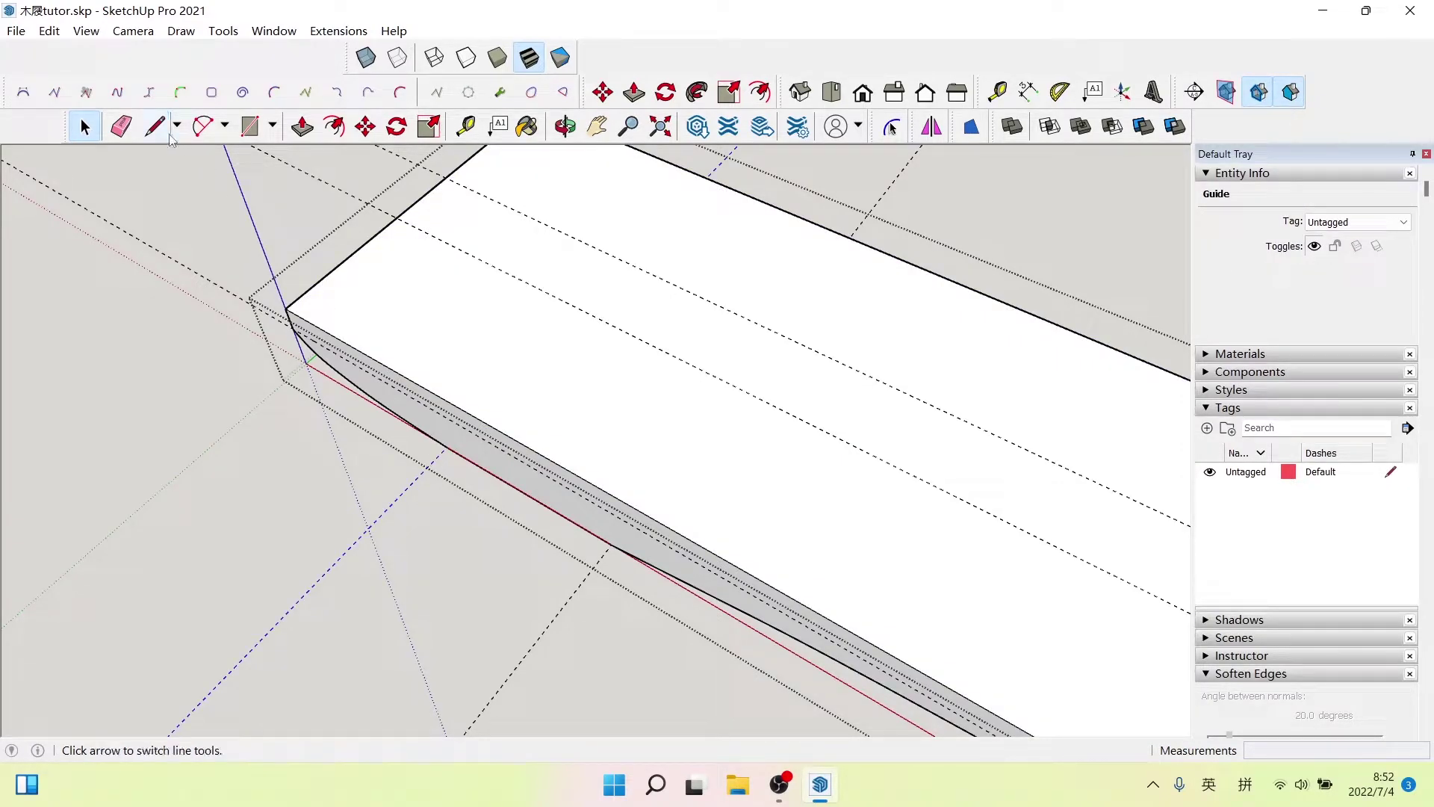
- Copy the side guide line 20 mm parallel to itself with Move and Ctrl
click(365, 126)
scroll(446, 445, up, 2)
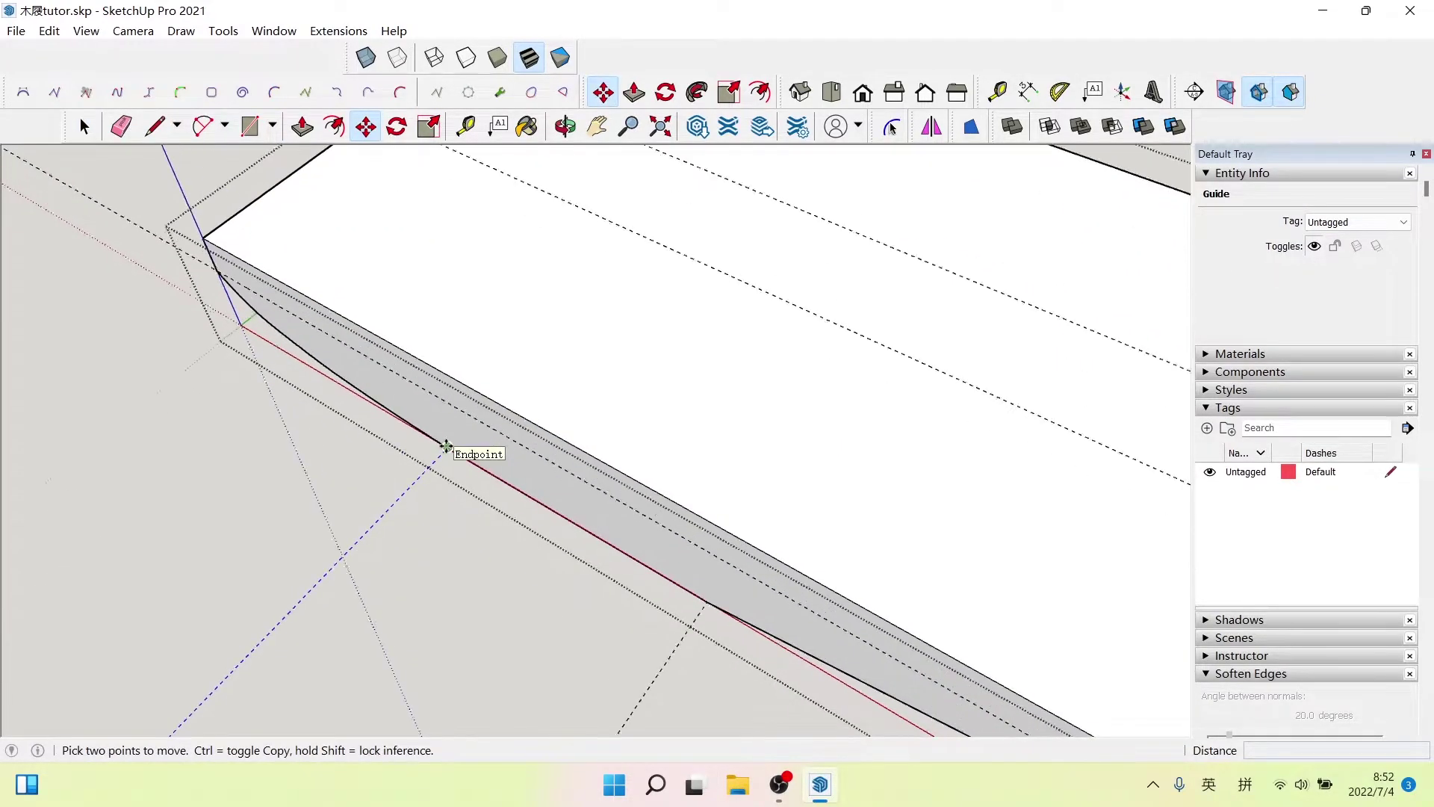
scroll(447, 446, up, 2)
click(448, 449)
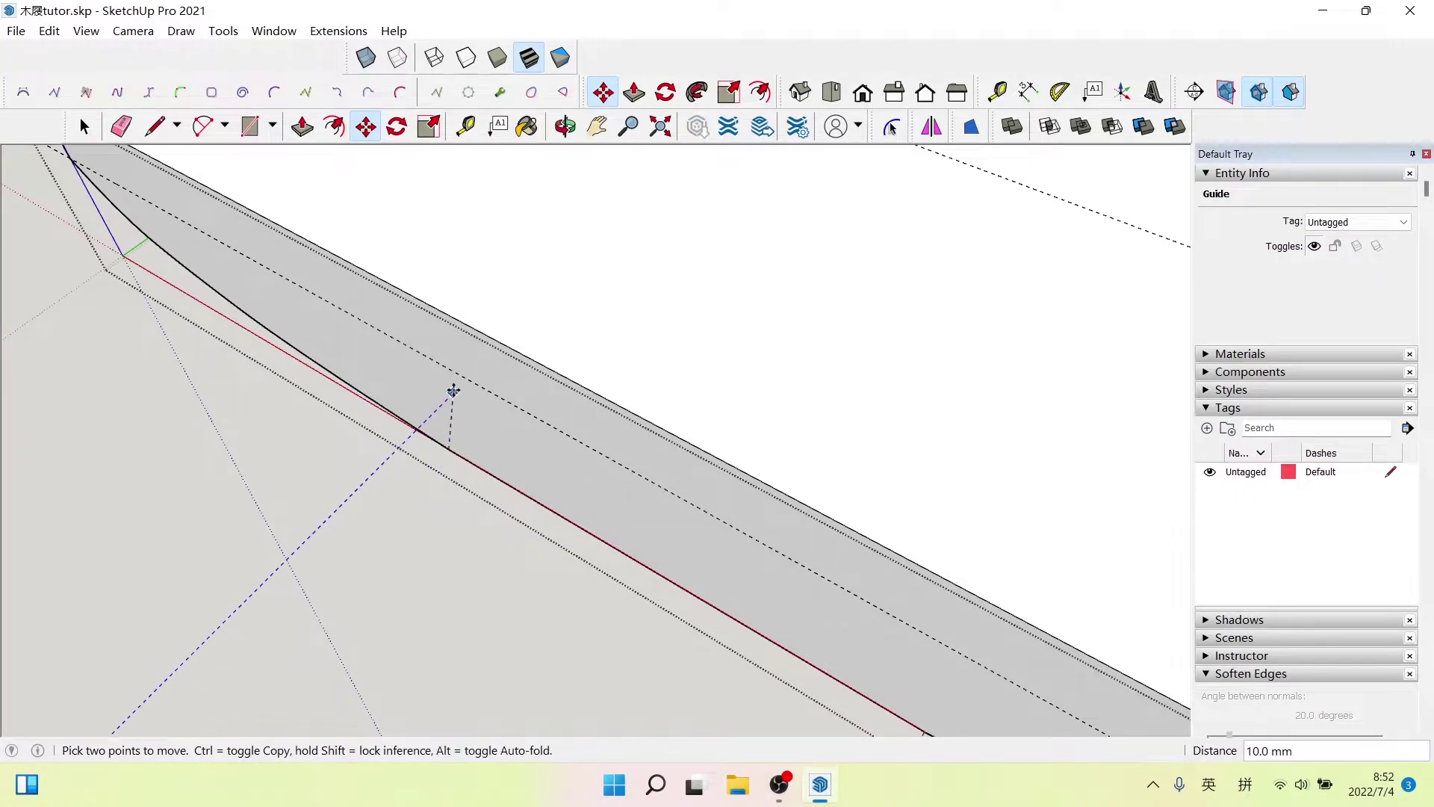
key(ctrl)
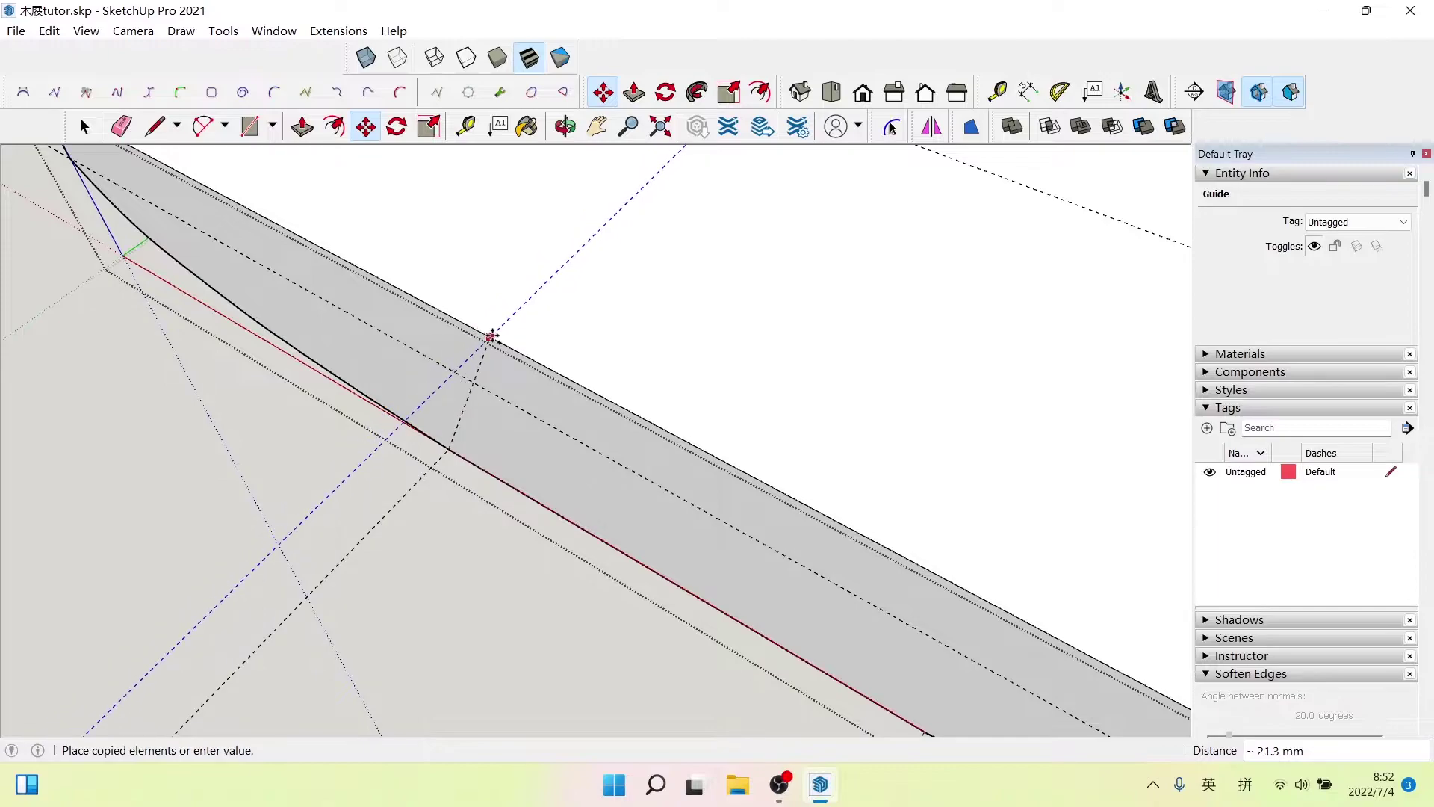
text(20)
key(Return)
key(space)
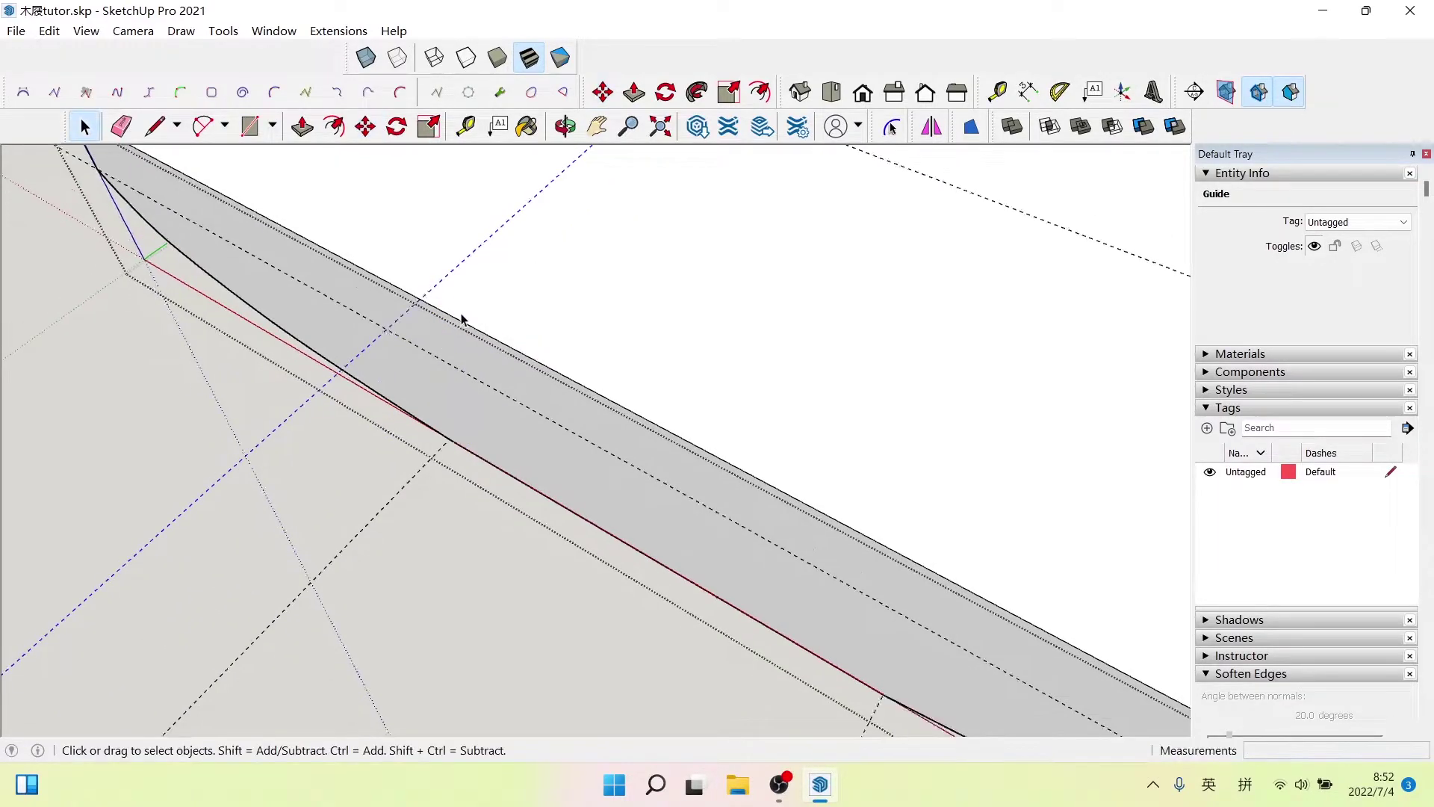
- Select the board's top face, an edge and a guide to check their measurements
mouse_move(464, 320)
middle_down()
mouse_move(649, 307)
mouse_move(507, 395)
middle_up()
click(669, 311)
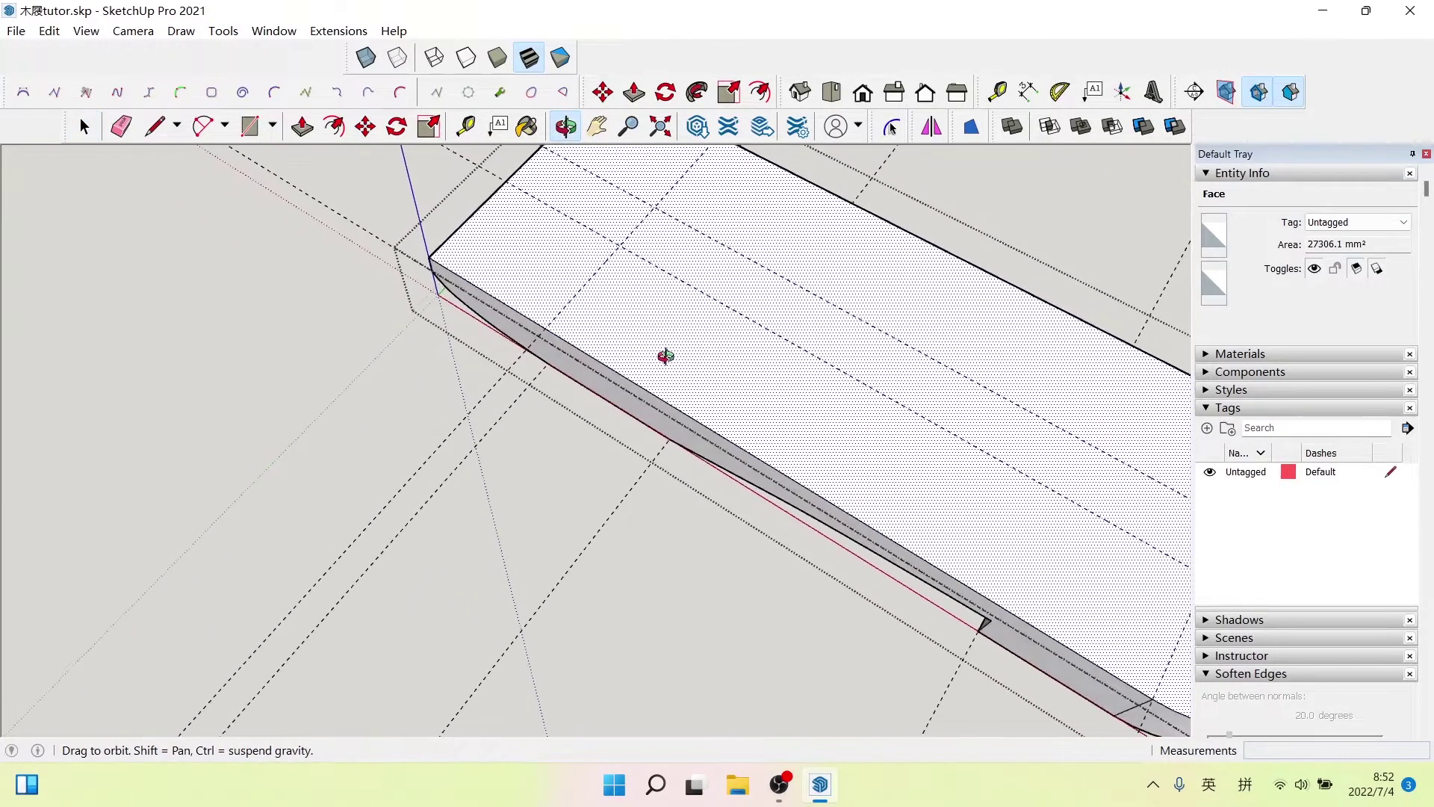
scroll(608, 203, up, 3)
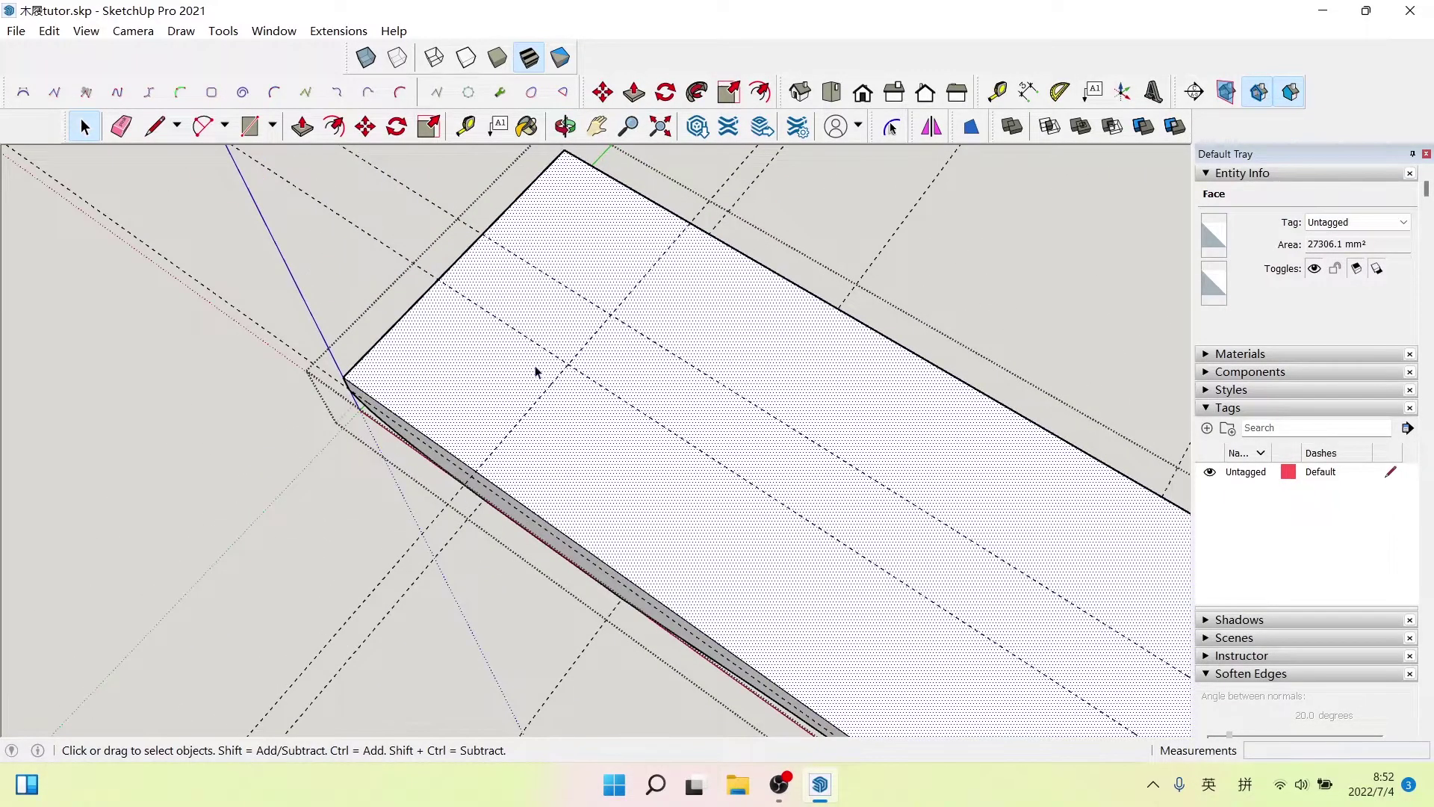
click(479, 471)
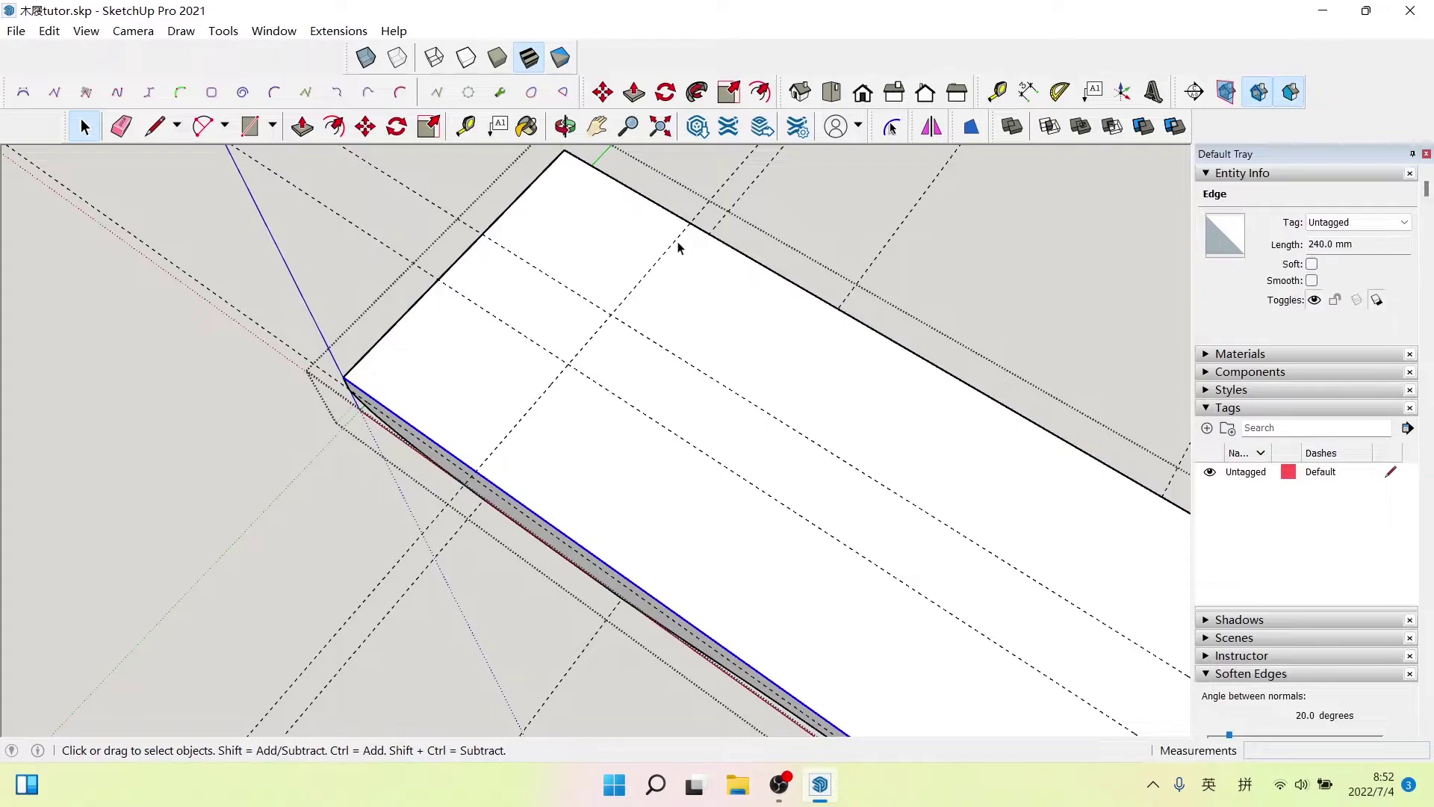
click(623, 314)
- Confirm the 27306.1 mm² top face and select the guide near the board's end
mouse_move(636, 461)
middle_down()
mouse_move(593, 448)
mouse_move(475, 226)
middle_up()
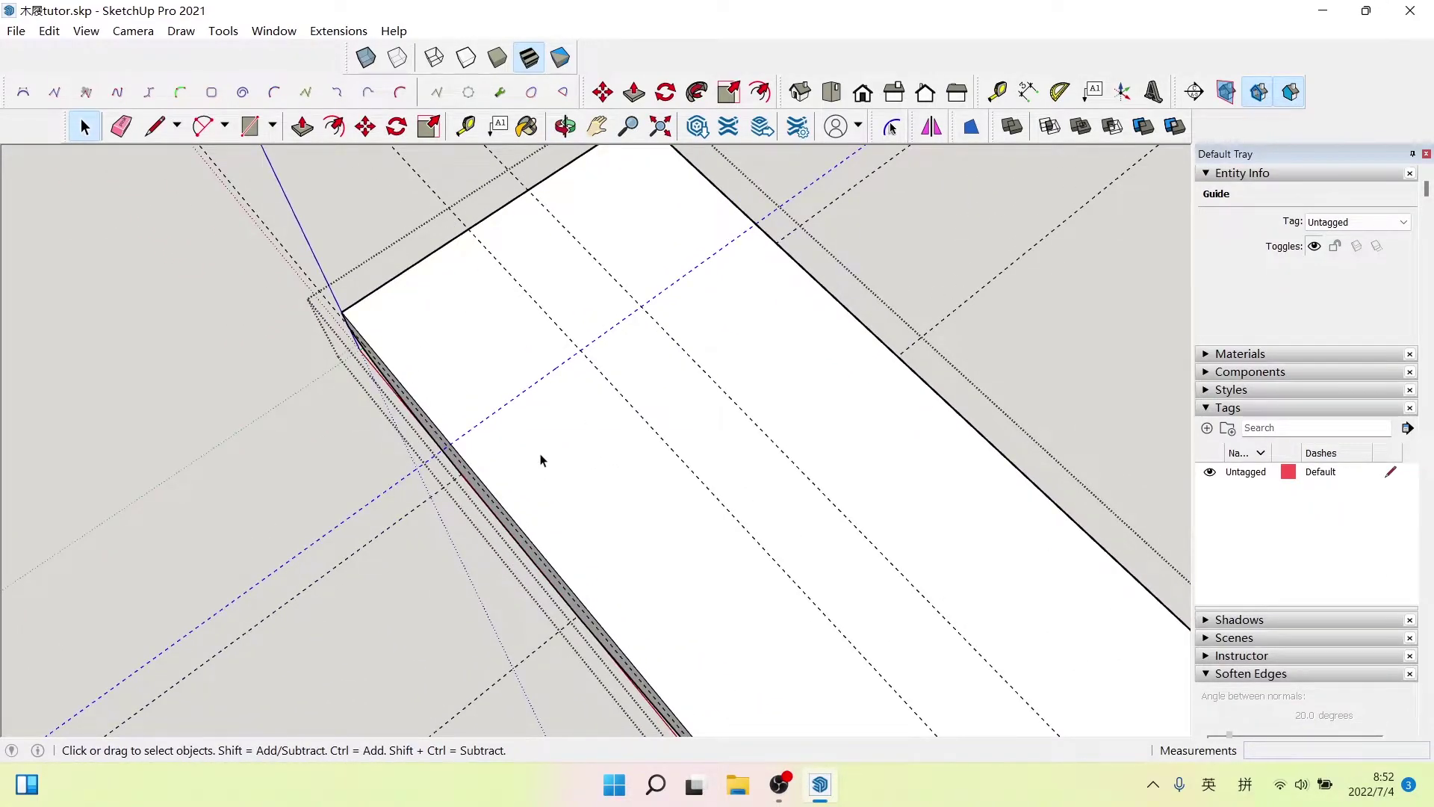
scroll(540, 459, down, 2)
scroll(784, 429, down, 1)
scroll(580, 419, up, 2)
scroll(466, 324, up, 1)
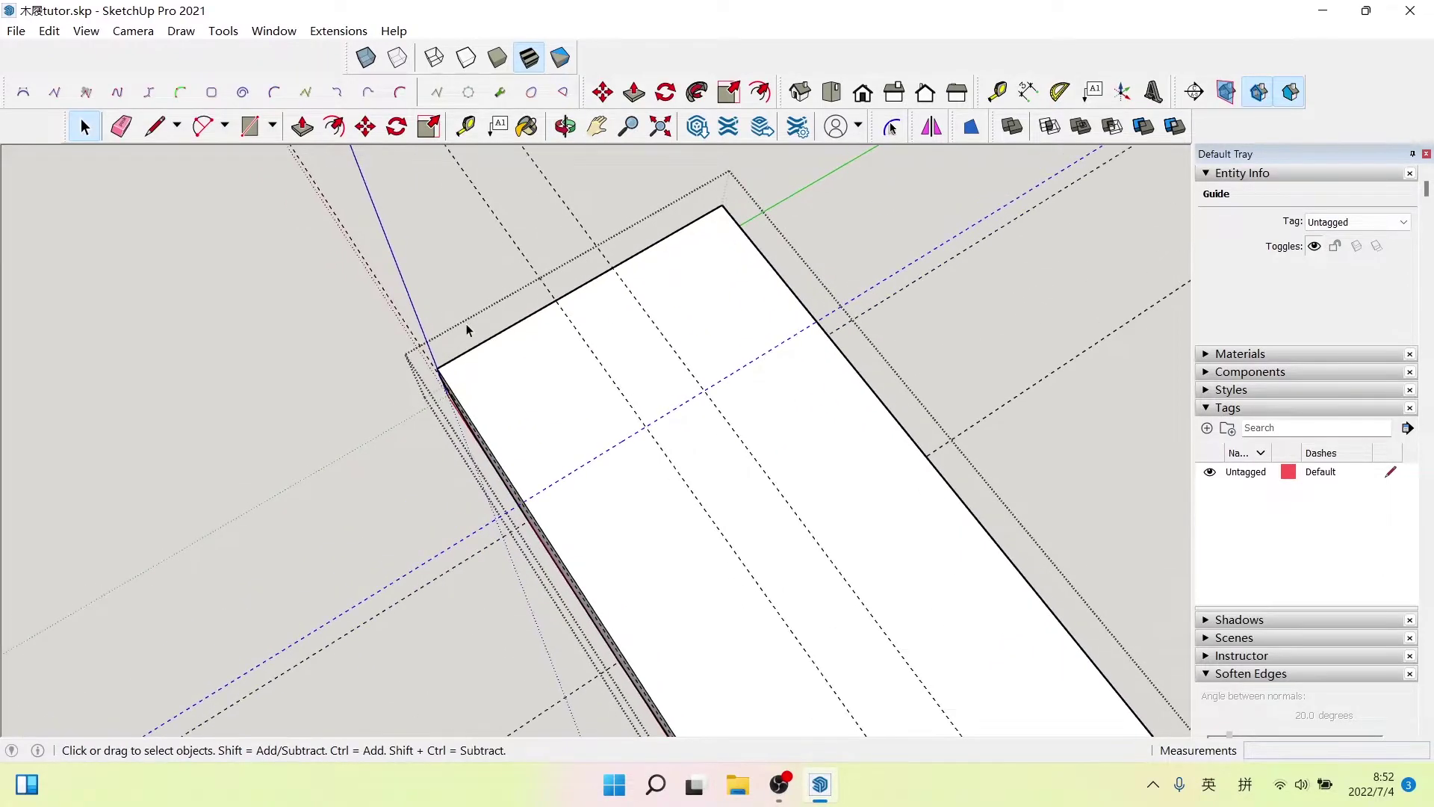
click(504, 364)
scroll(520, 334, up, 2)
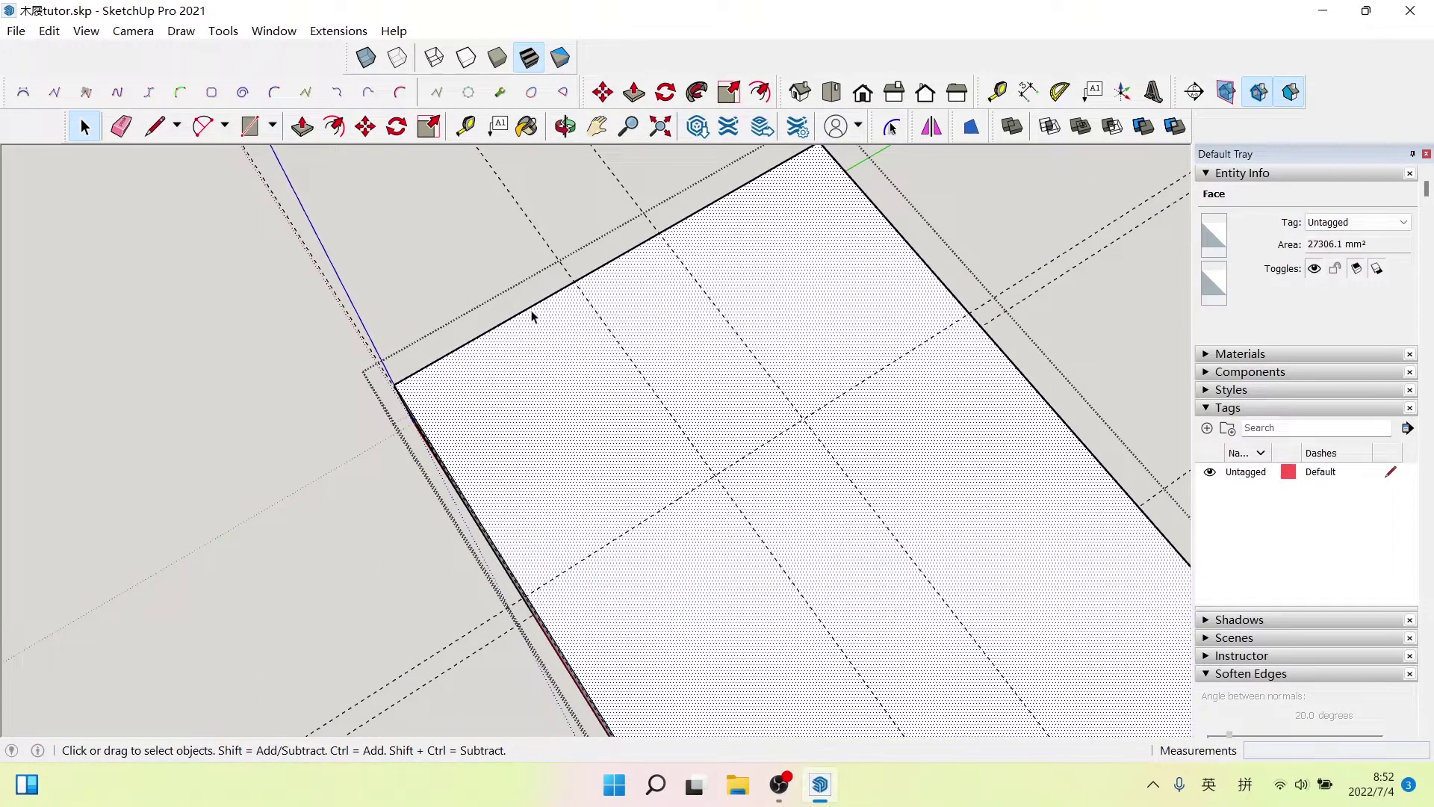
click(600, 321)
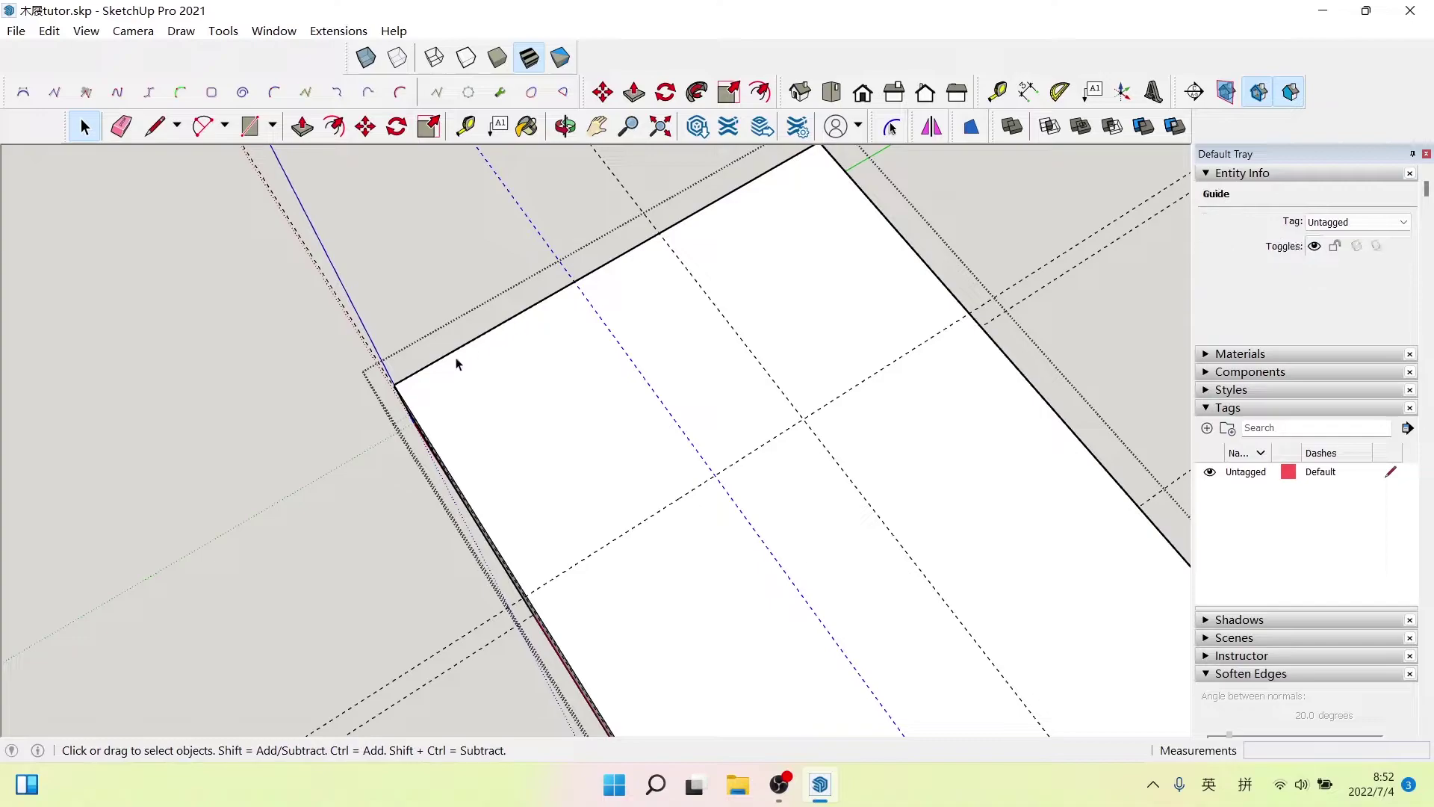
- Place a Tape Measure guide 10 mm inward from the guide near the board's end
click(465, 126)
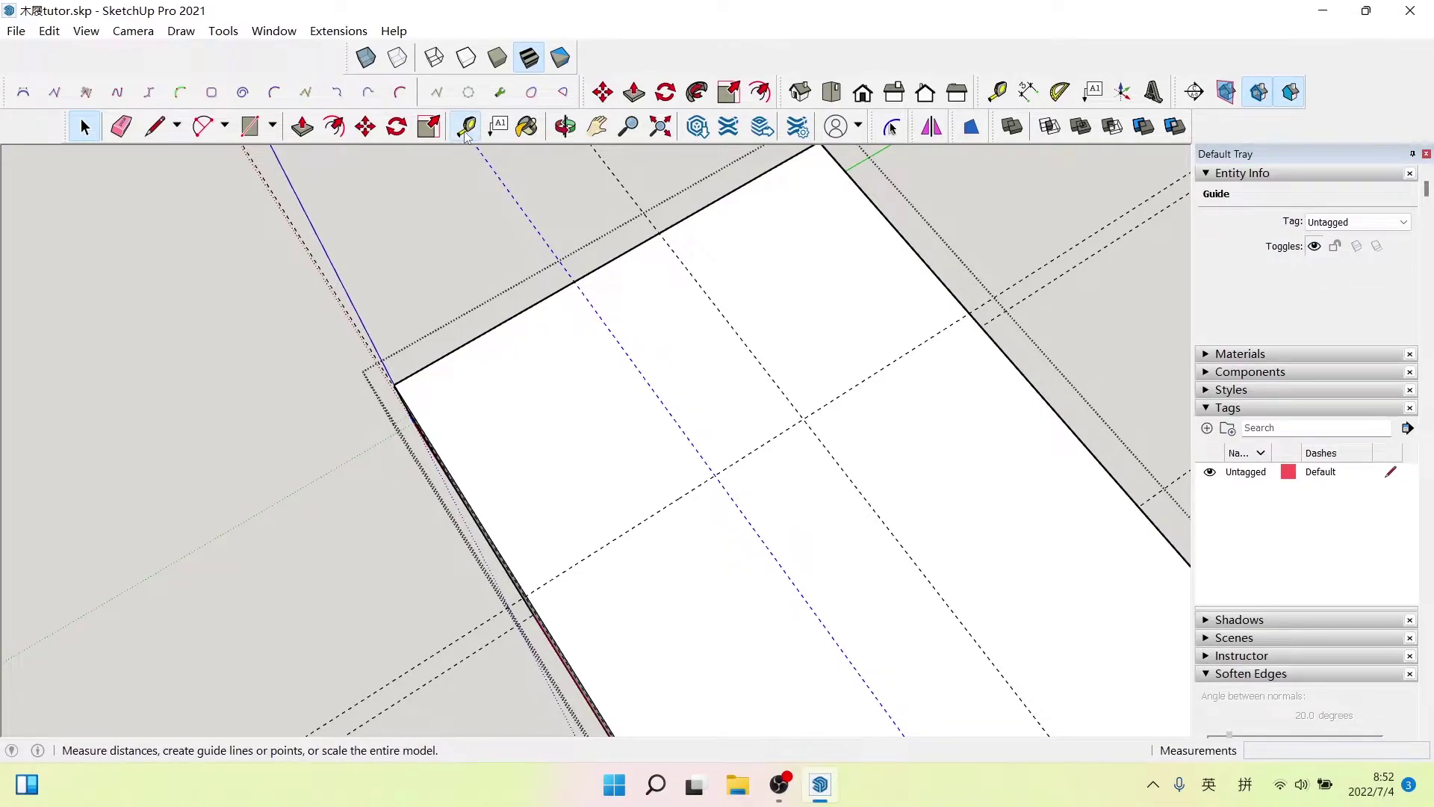
click(595, 309)
text(10)
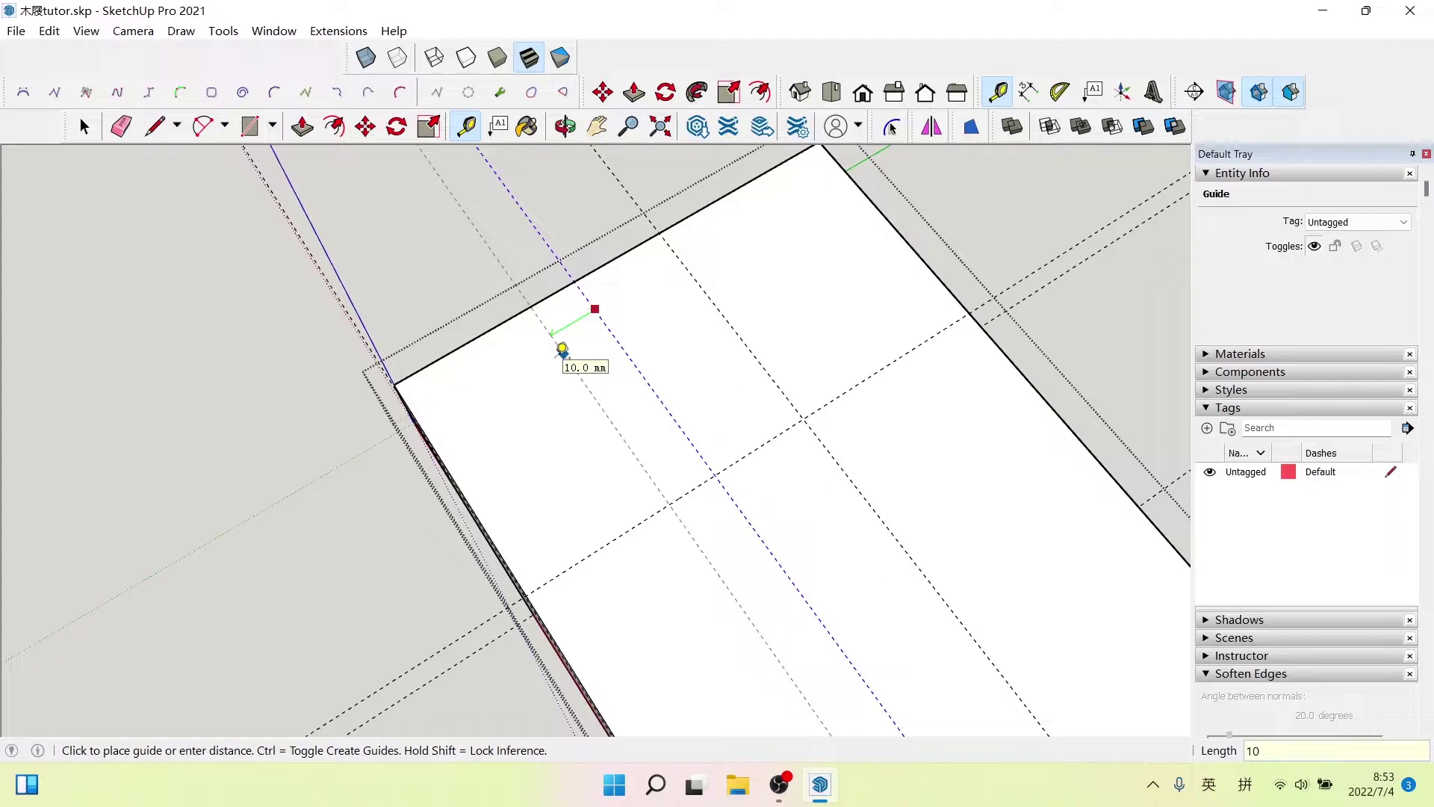
click(562, 348)
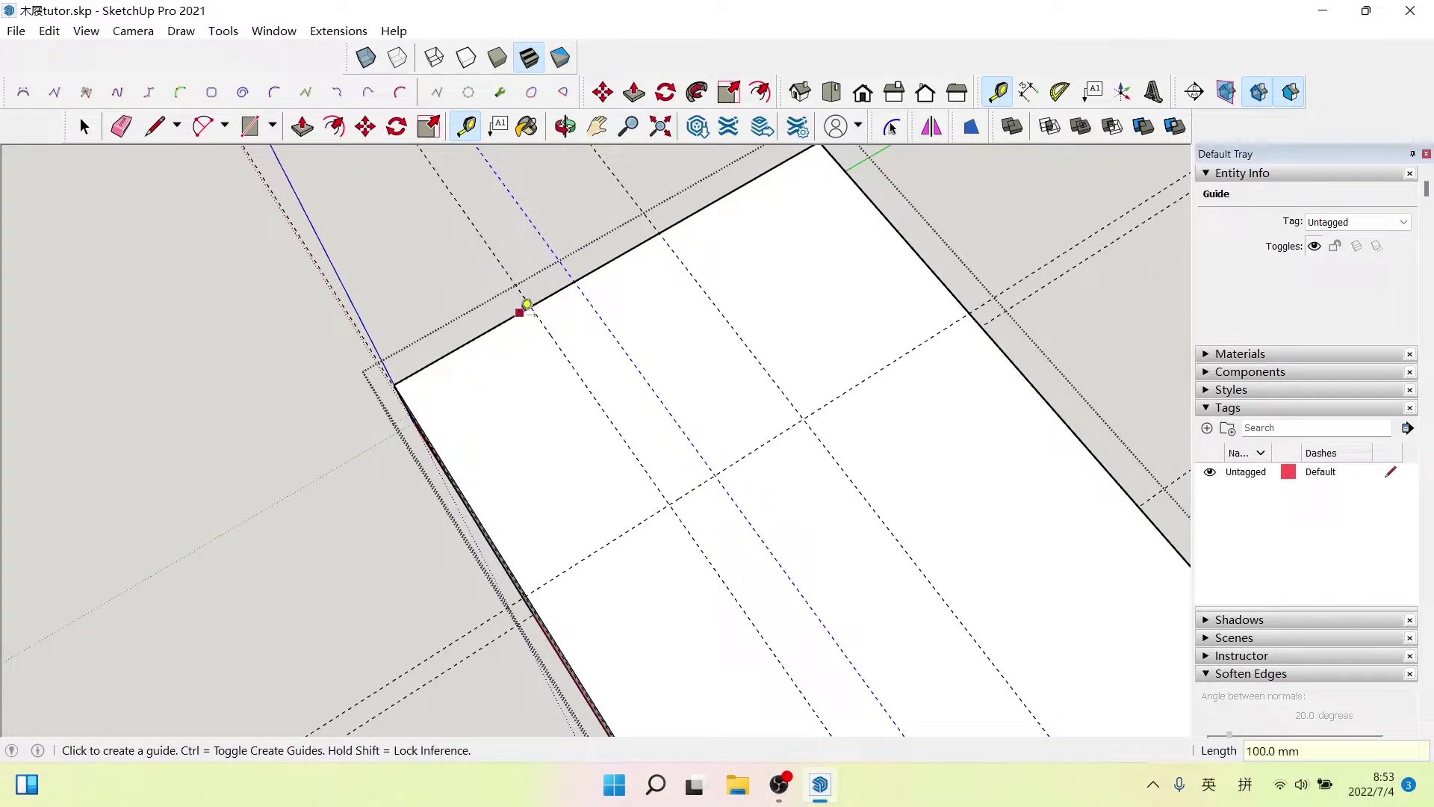
scroll(526, 304, down, 2)
- Draw an F-Spline from the board's top edge down to the guide intersection
click(400, 91)
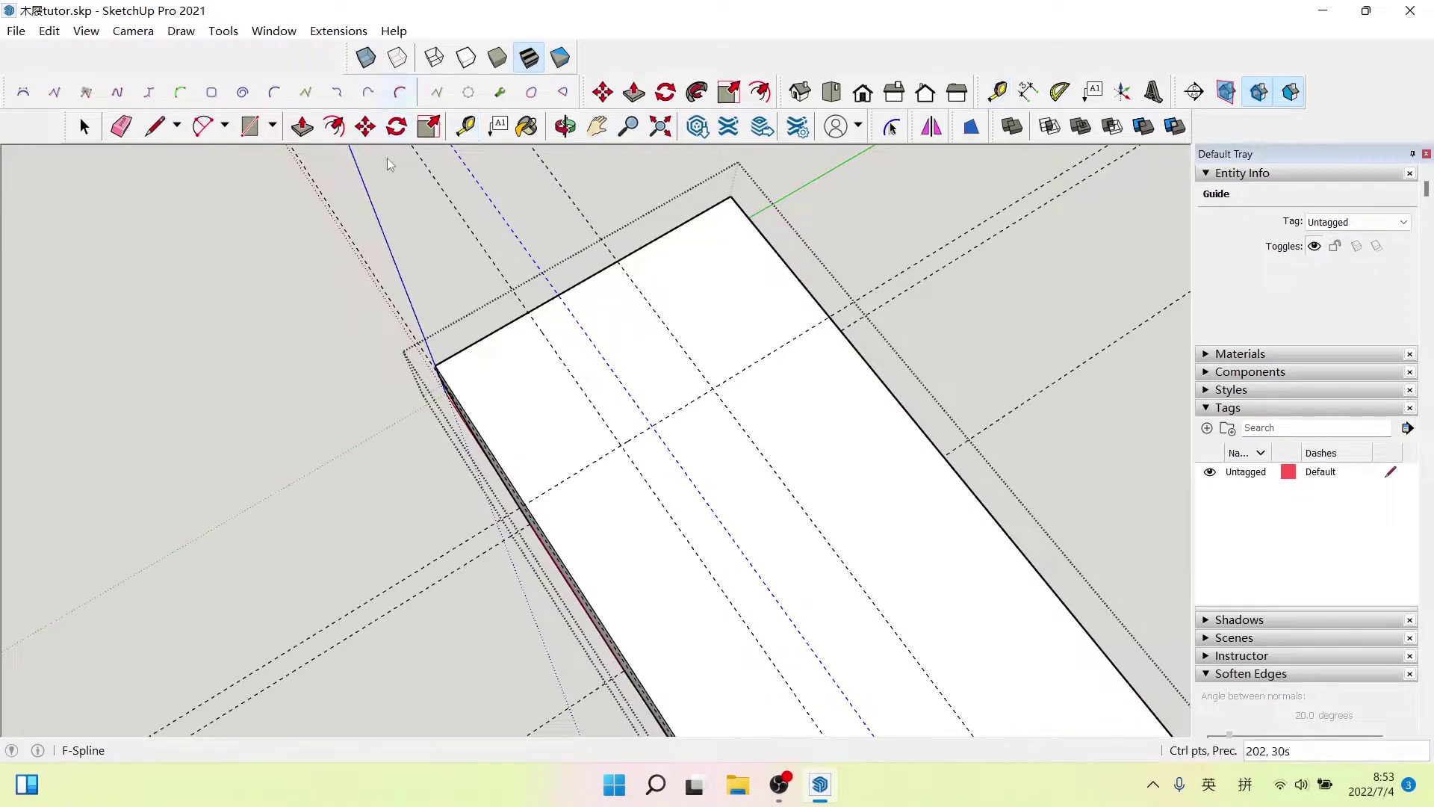
click(528, 312)
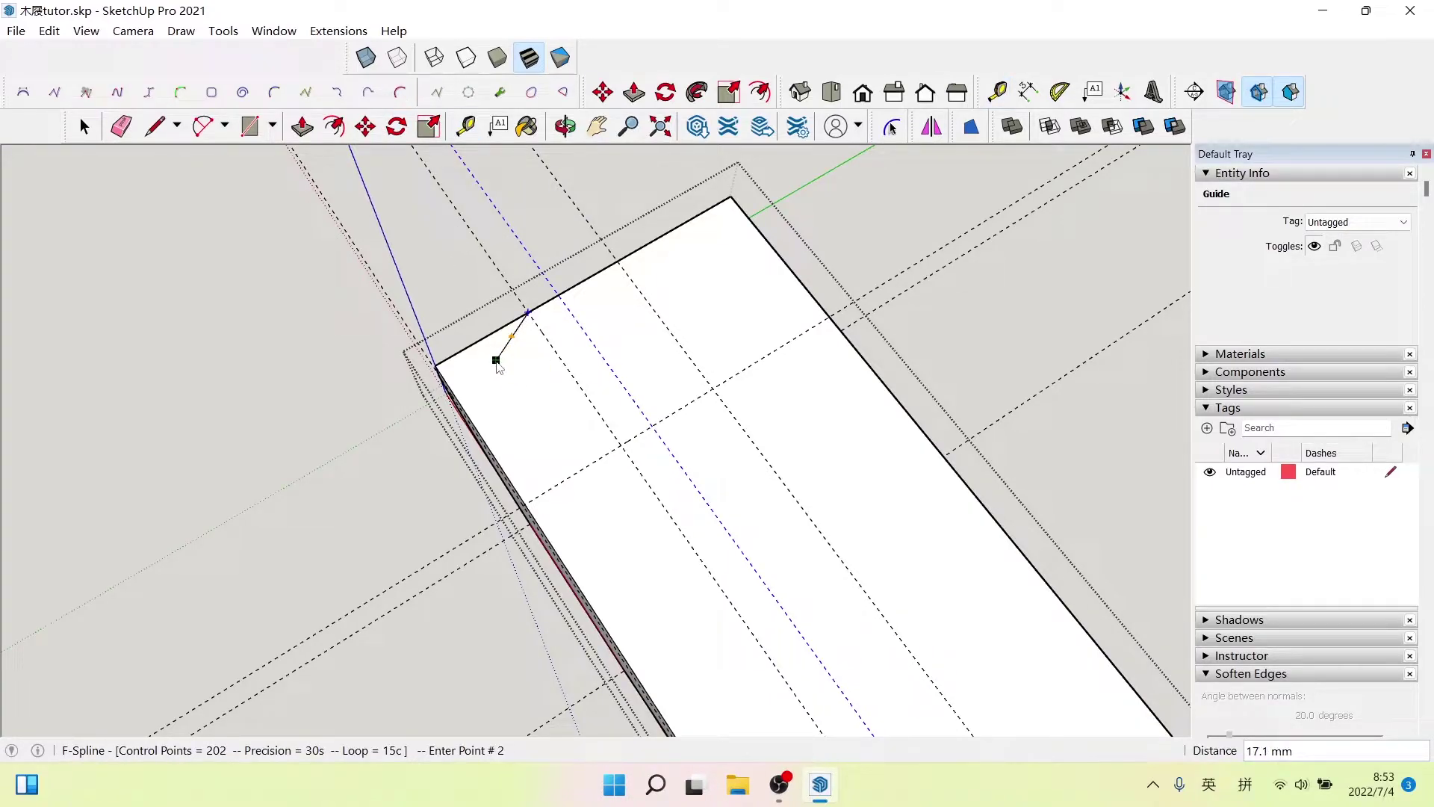
click(496, 360)
click(494, 410)
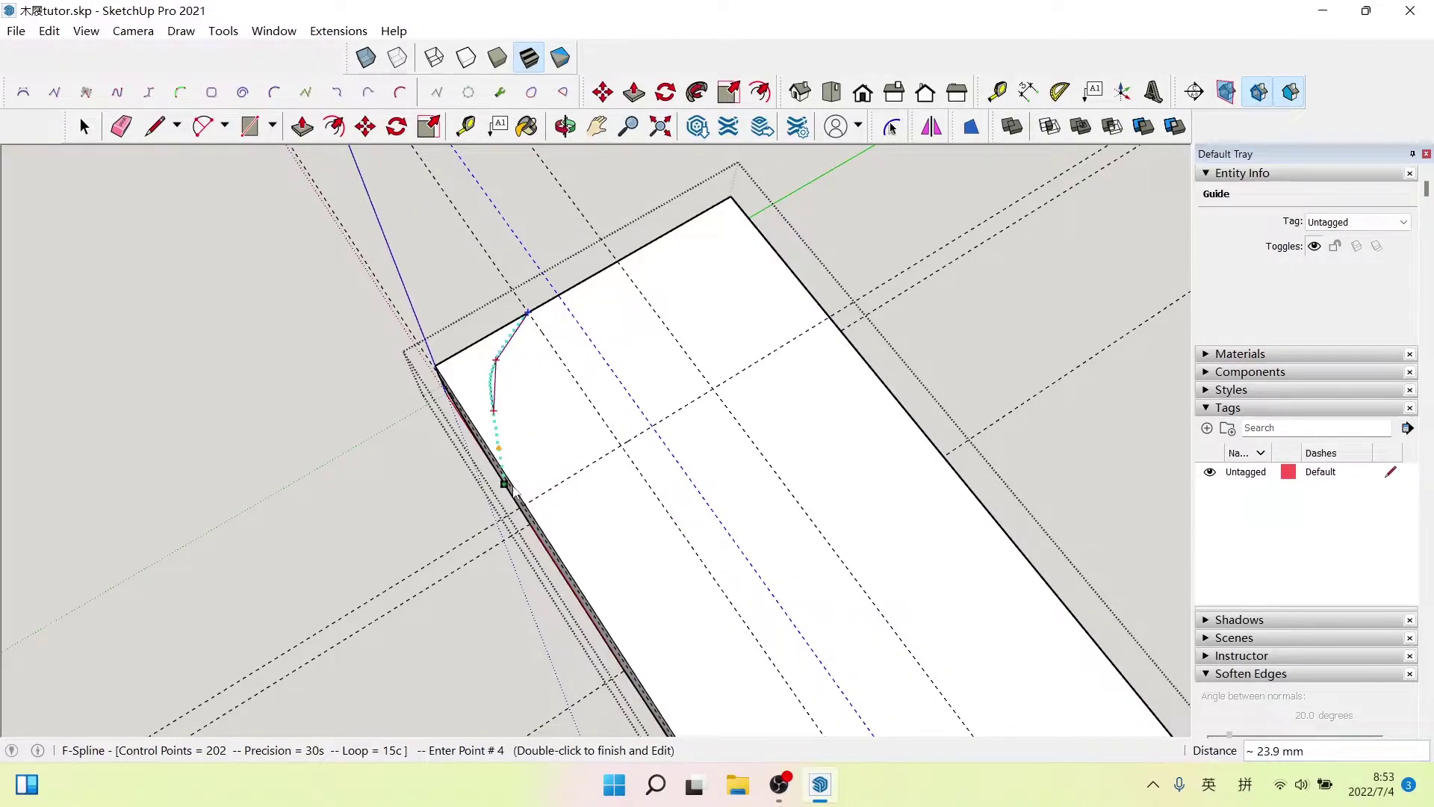
scroll(508, 487, up, 2)
scroll(560, 590, up, 2)
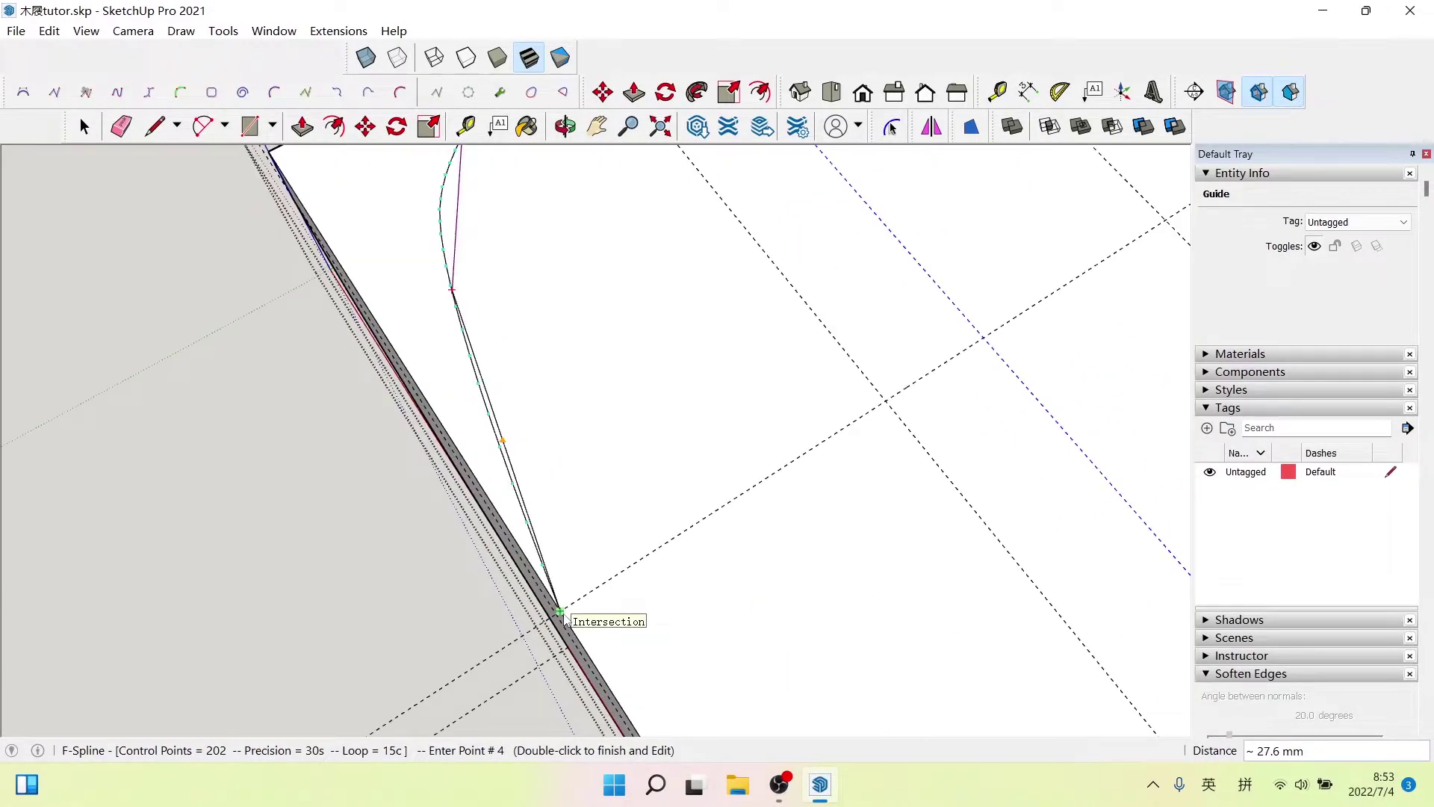
double_click(560, 612)
scroll(560, 522, down, 3)
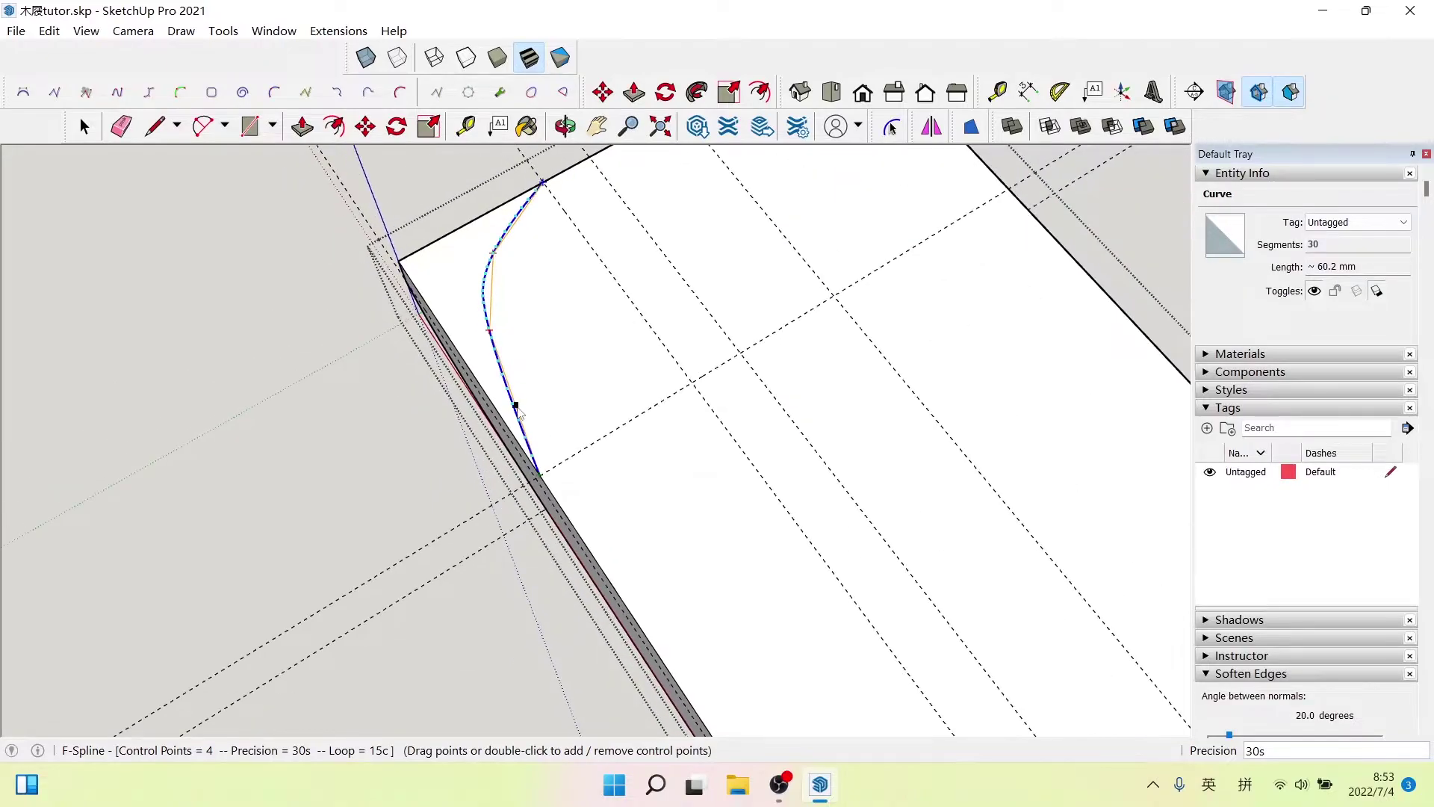
scroll(515, 418, up, 2)
scroll(516, 417, up, 1)
- Add an extra control point and drag points to start rounding the corner
double_click(514, 383)
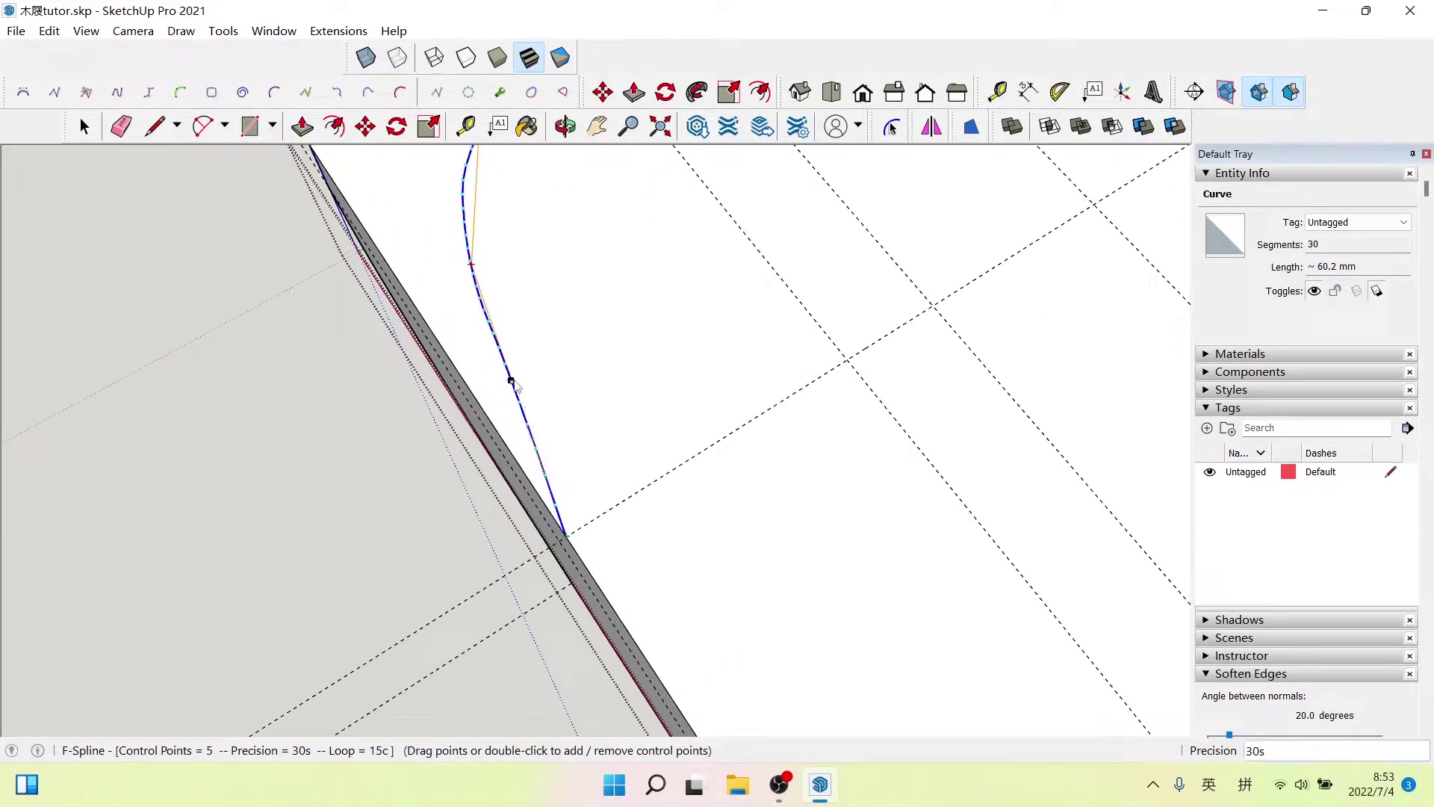
middle_drag(514, 384, 472, 347)
mouse_move(502, 262)
middle_down()
mouse_move(597, 296)
mouse_move(687, 500)
mouse_move(906, 516)
mouse_move(633, 303)
middle_up()
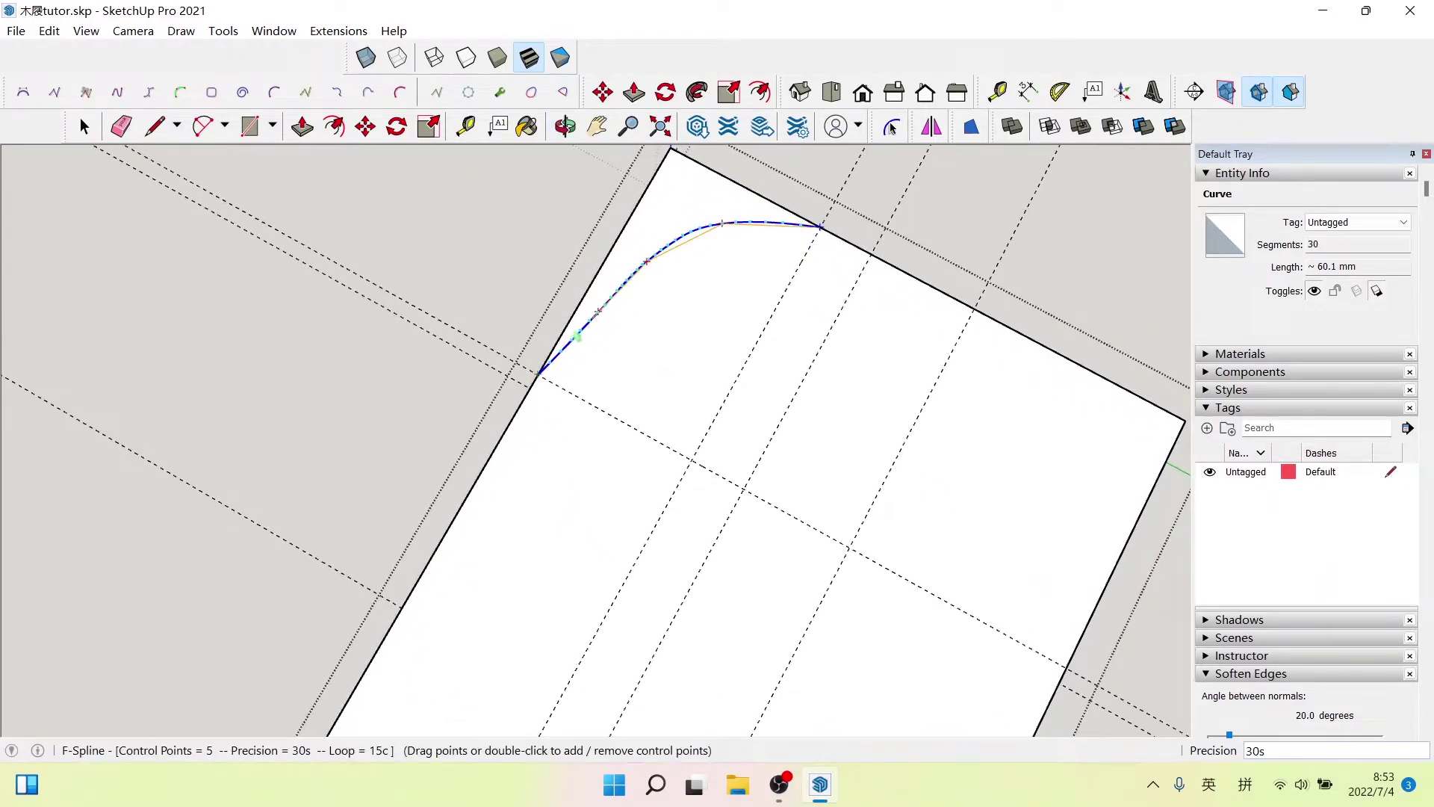
scroll(633, 303, up, 2)
drag(584, 319, 577, 304)
mouse_move(658, 244)
mouse_down()
mouse_move(656, 230)
mouse_move(673, 233)
mouse_up()
scroll(676, 235, down, 3)
click(687, 237)
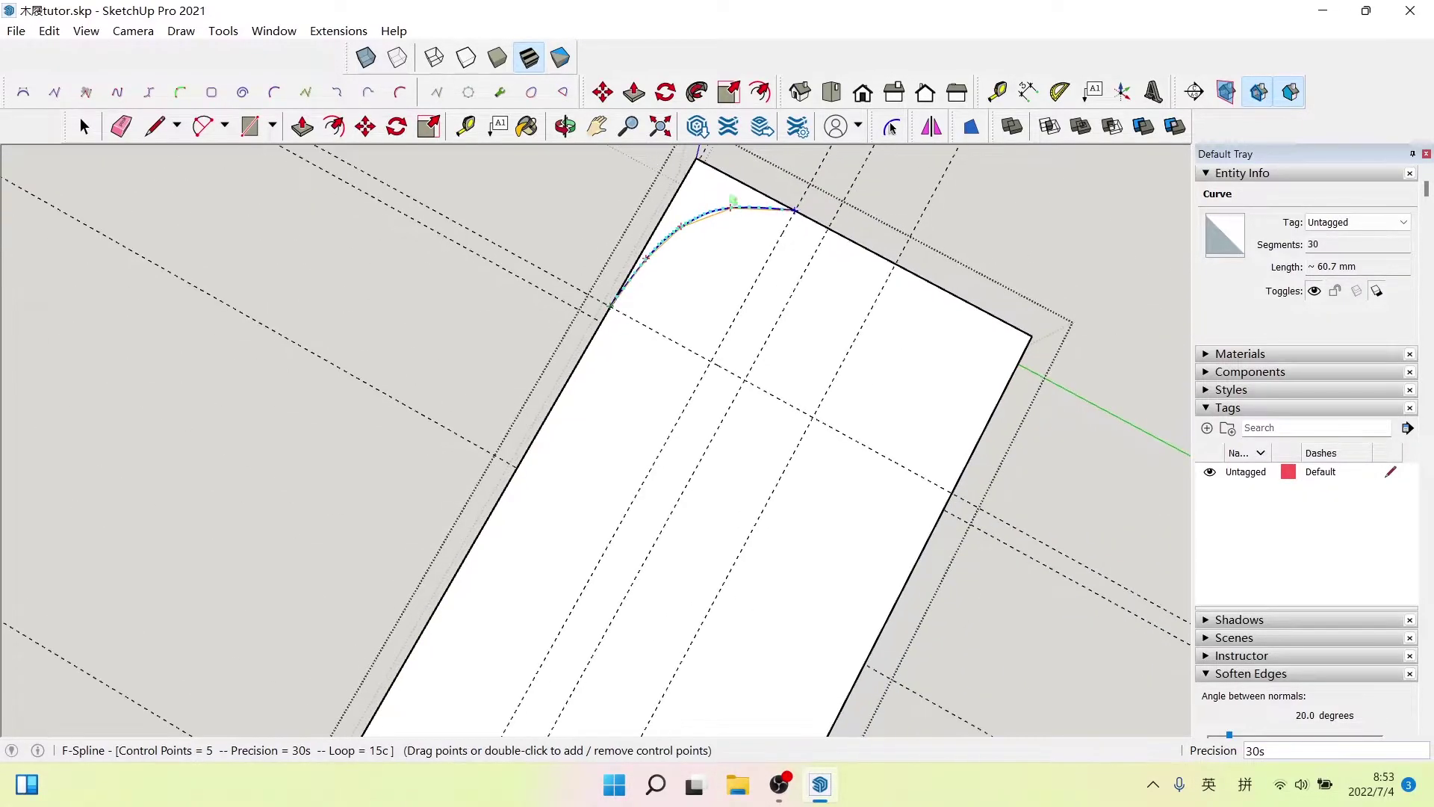
- Raise and shift control points to smooth the corner curve
mouse_move(687, 237)
middle_down()
mouse_move(839, 425)
mouse_move(713, 179)
middle_up()
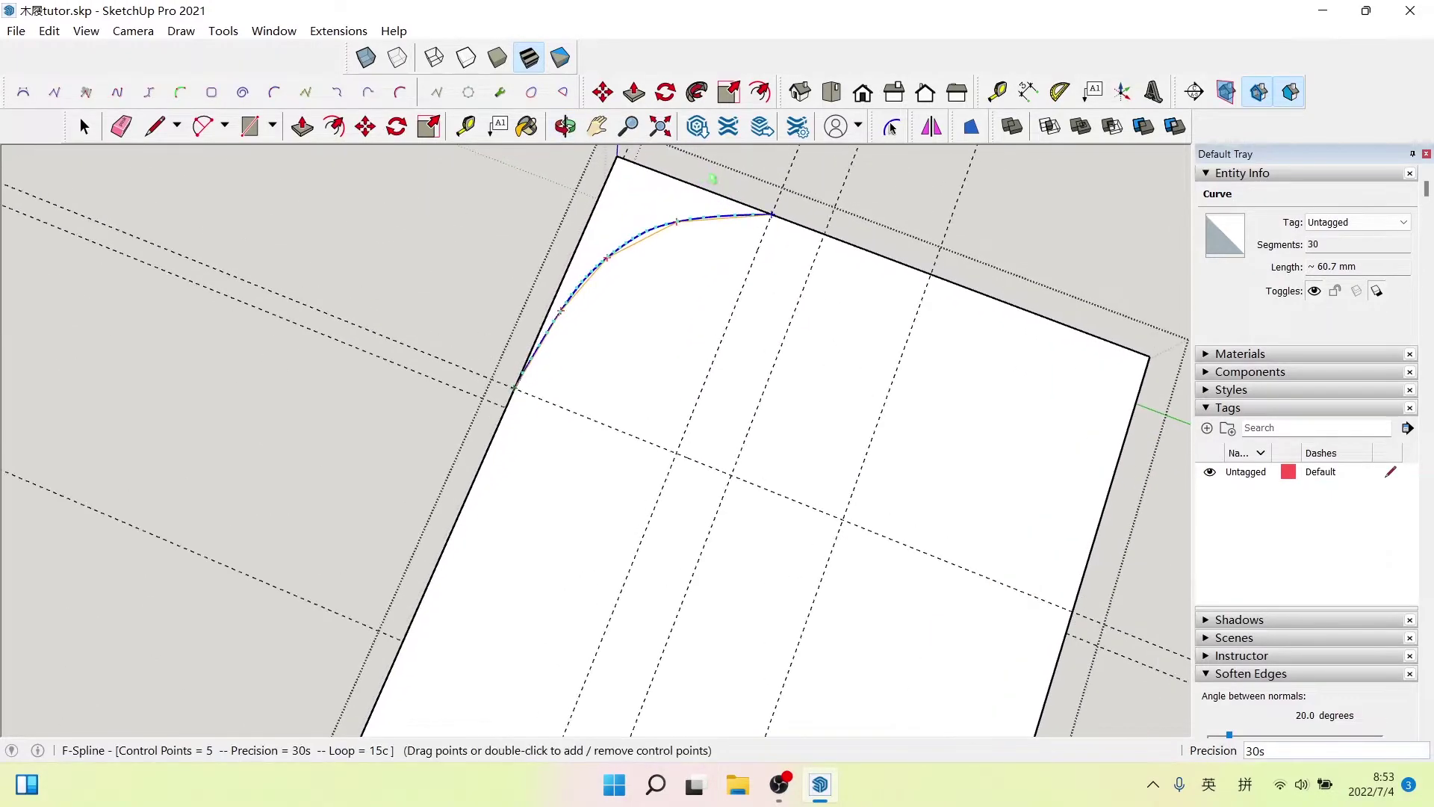
drag(676, 222, 687, 206)
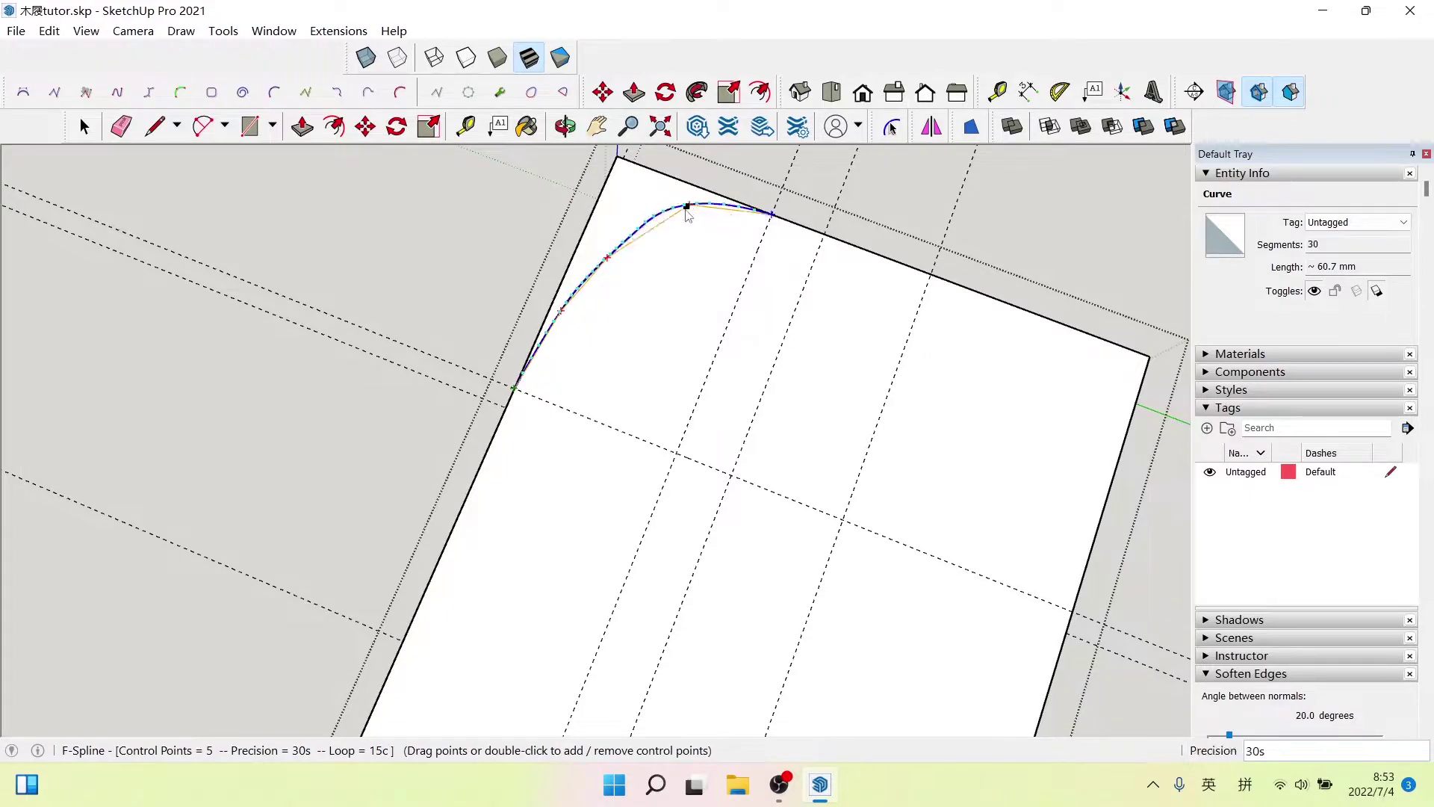
drag(607, 259, 615, 249)
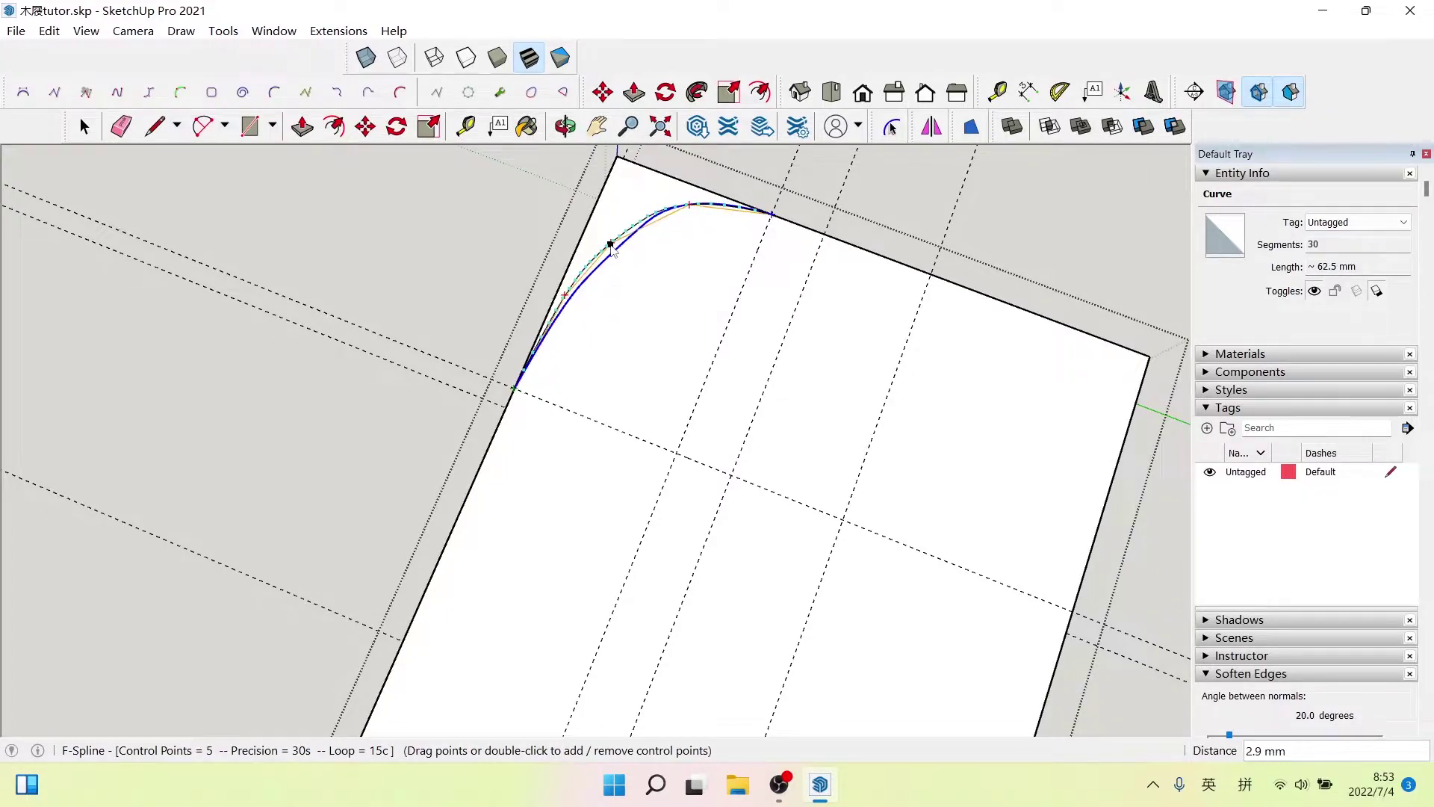
scroll(614, 250, up, 2)
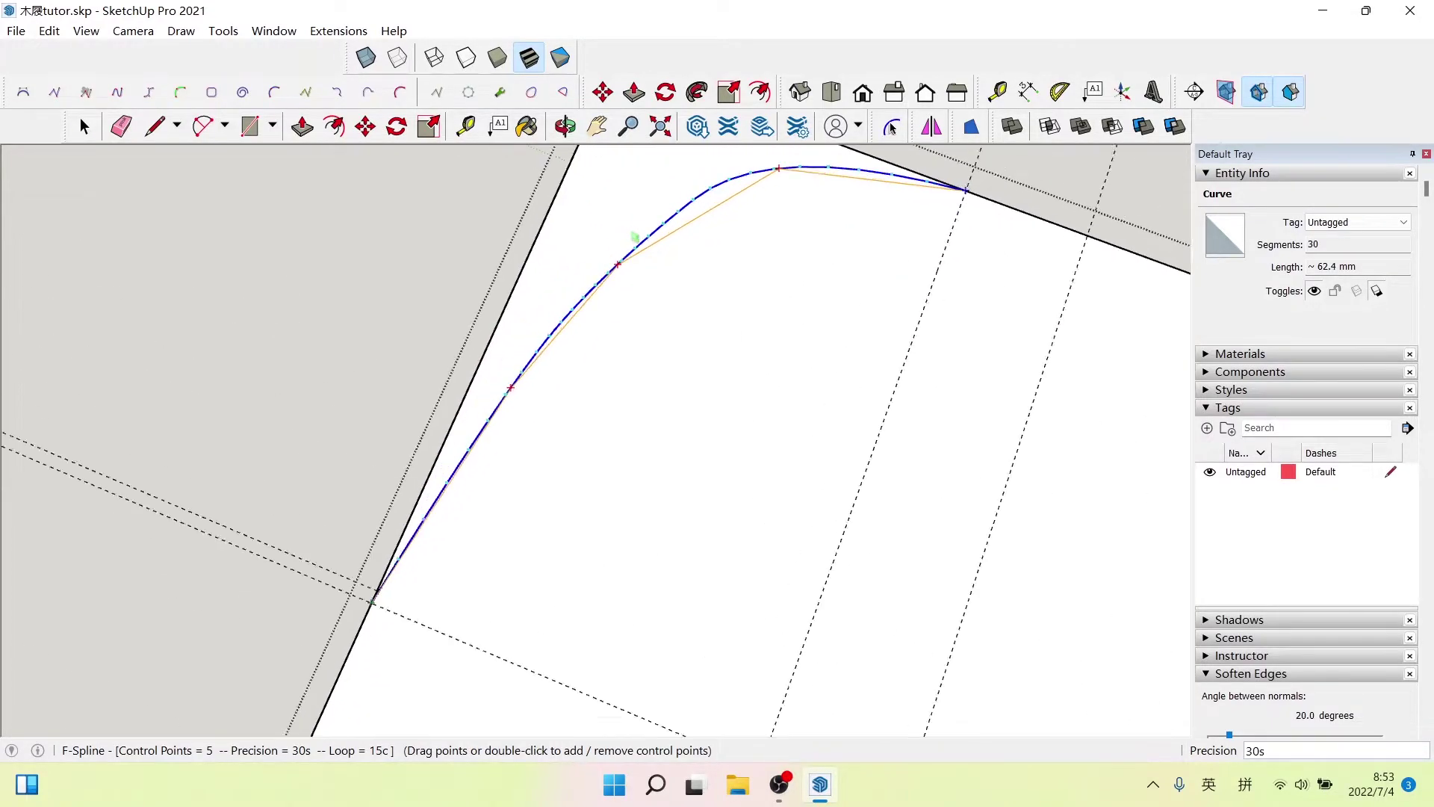
scroll(613, 250, up, 2)
scroll(618, 274, up, 1)
scroll(617, 274, up, 1)
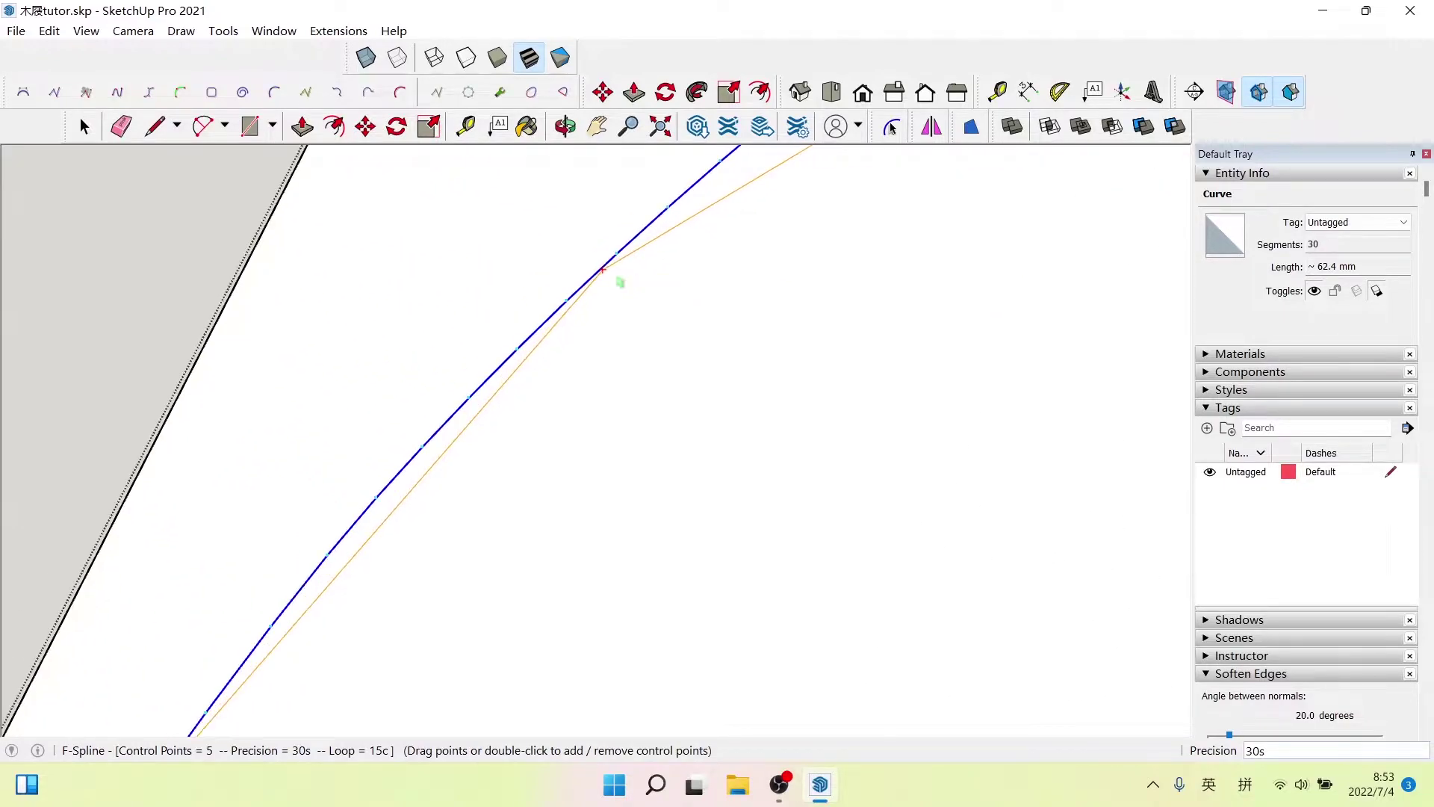
scroll(612, 276, up, 1)
scroll(601, 269, down, 1)
scroll(650, 356, down, 1)
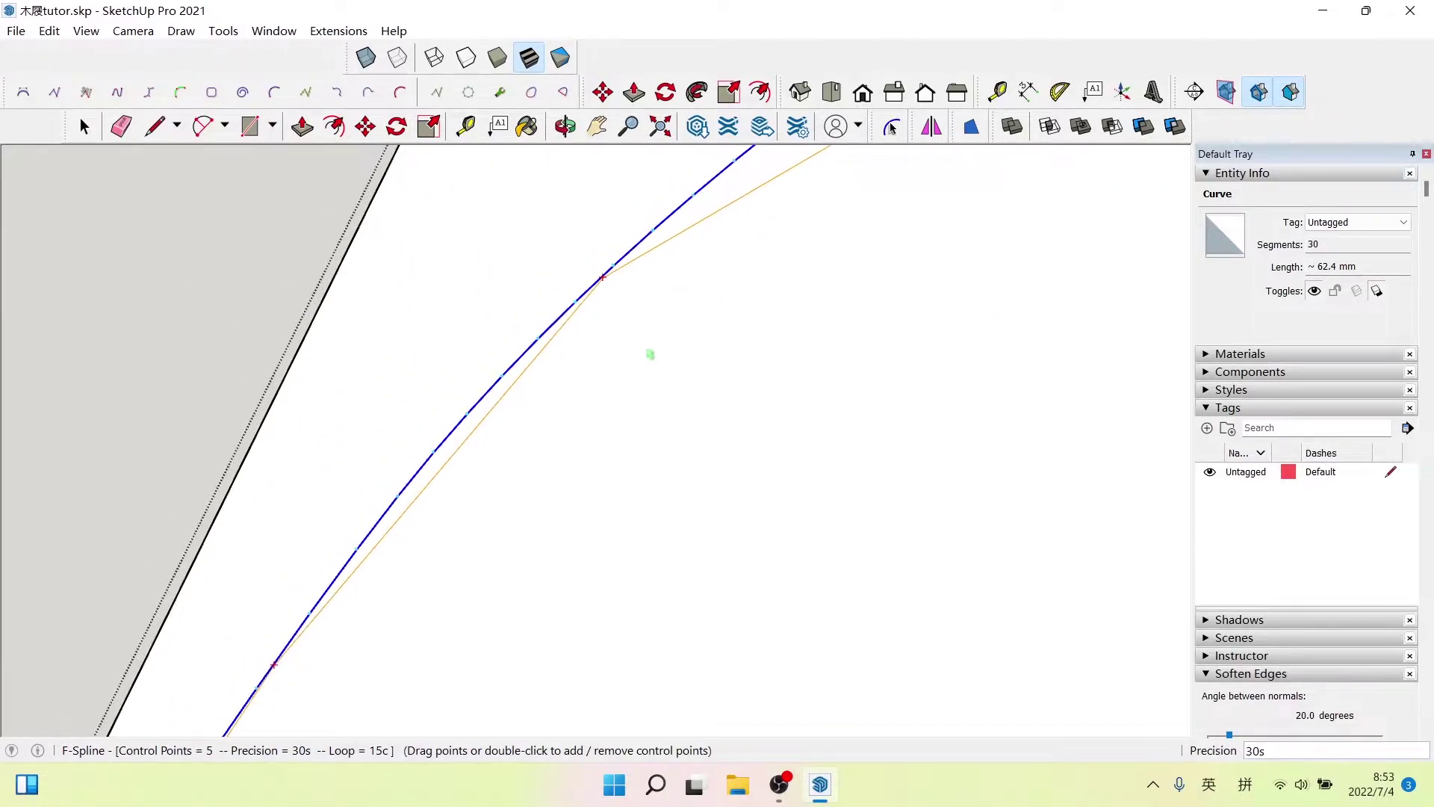
scroll(692, 298, down, 2)
scroll(863, 286, down, 1)
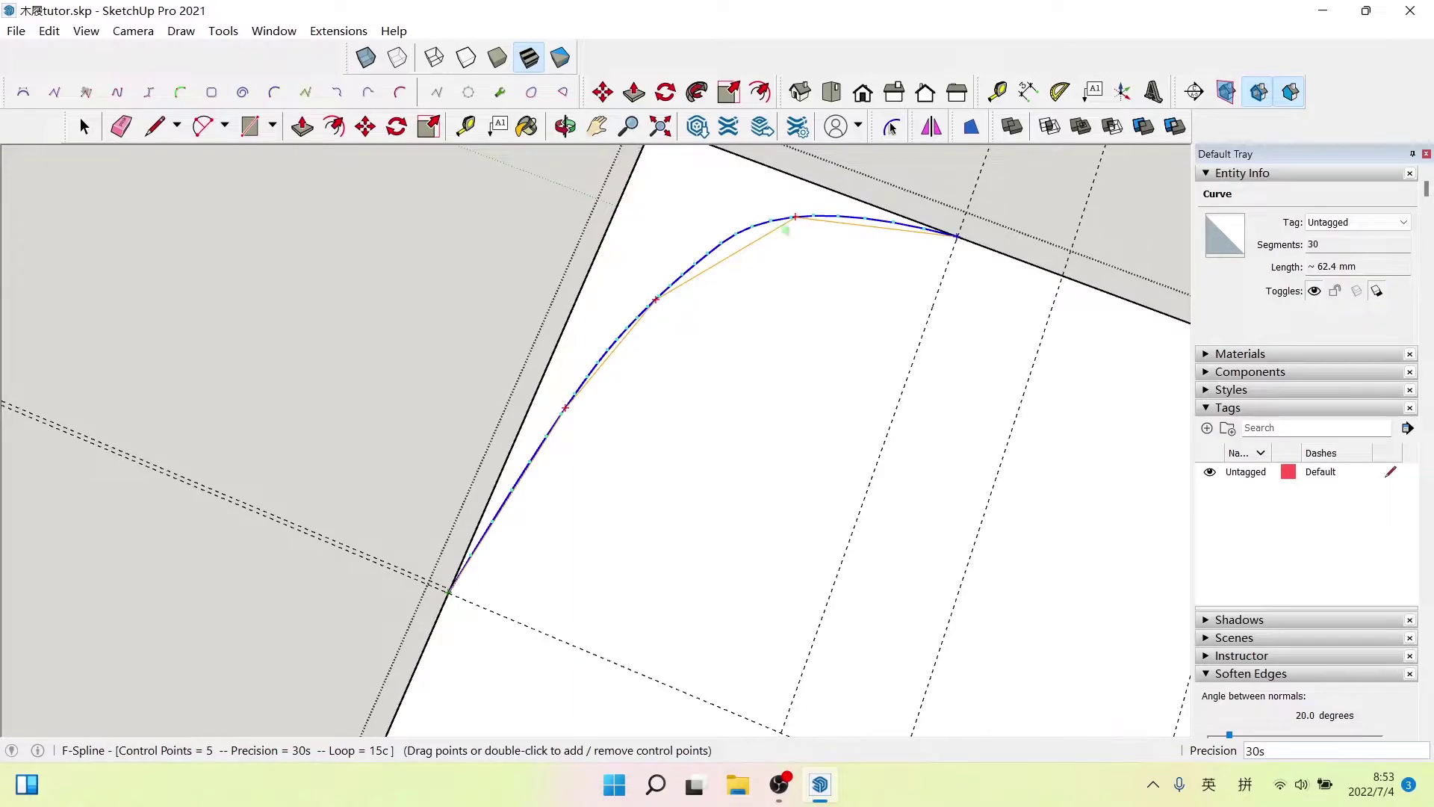
- Add a sixth control point and pull it outward to round the curve
double_click(738, 252)
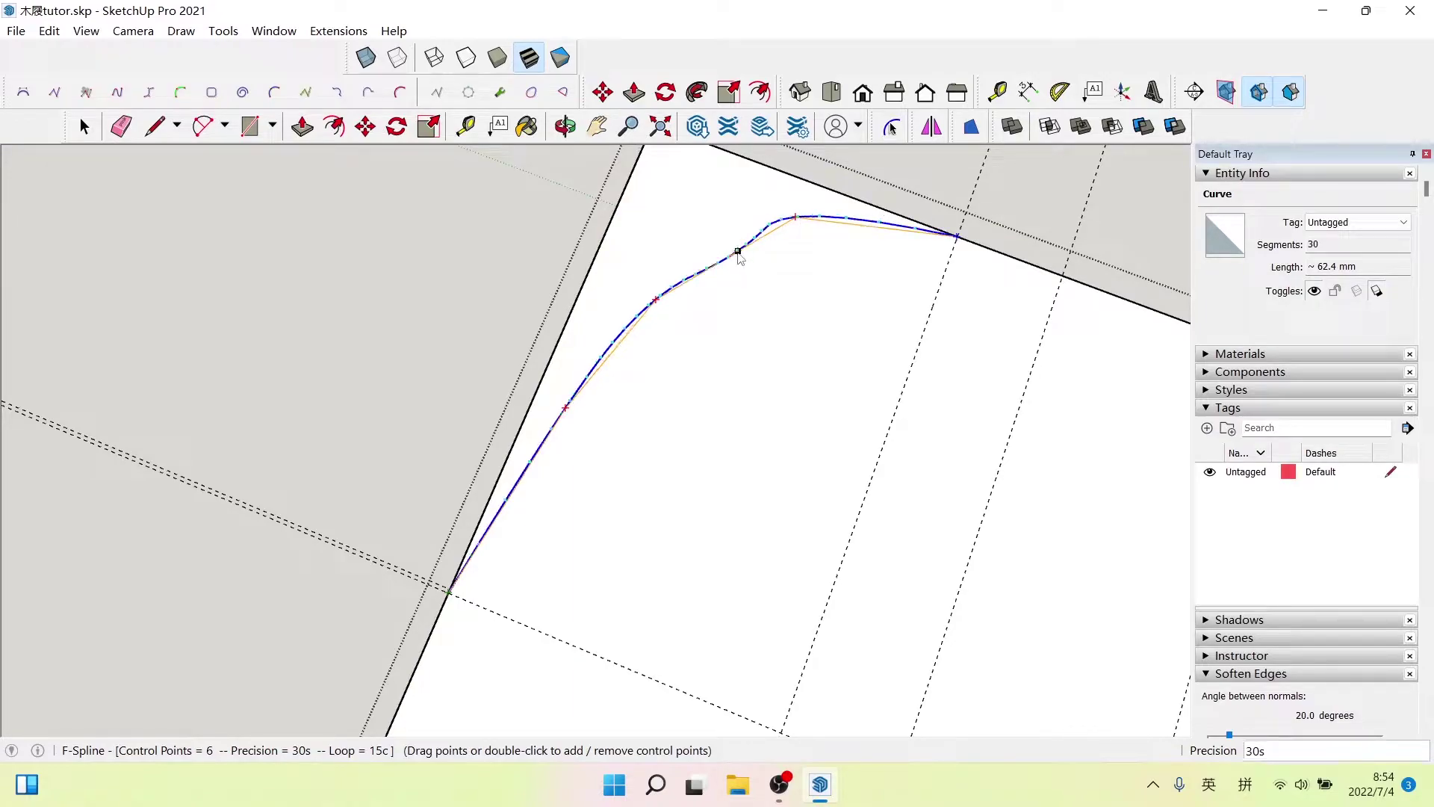
scroll(739, 256, up, 1)
scroll(740, 256, up, 1)
drag(738, 252, 678, 241)
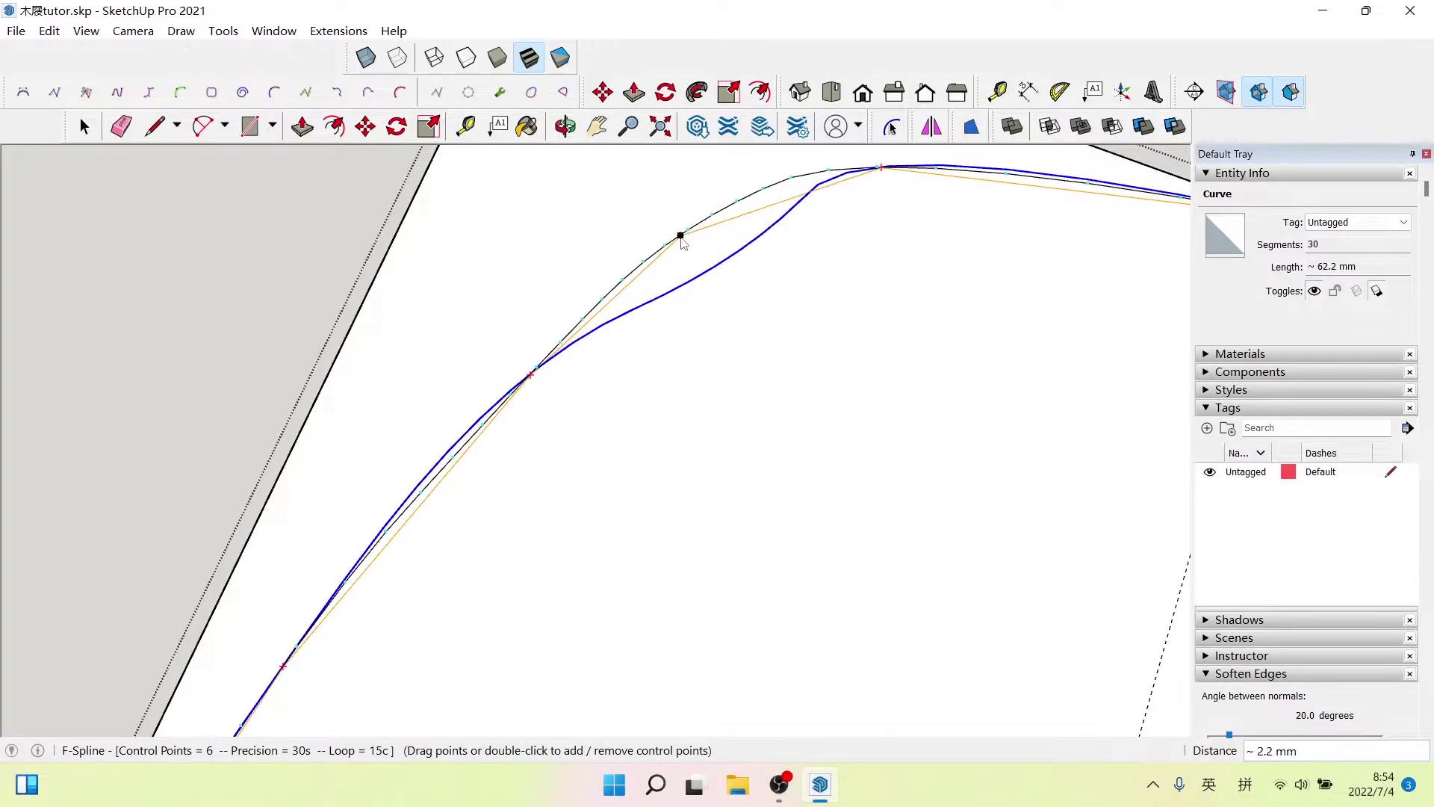
scroll(843, 247, down, 2)
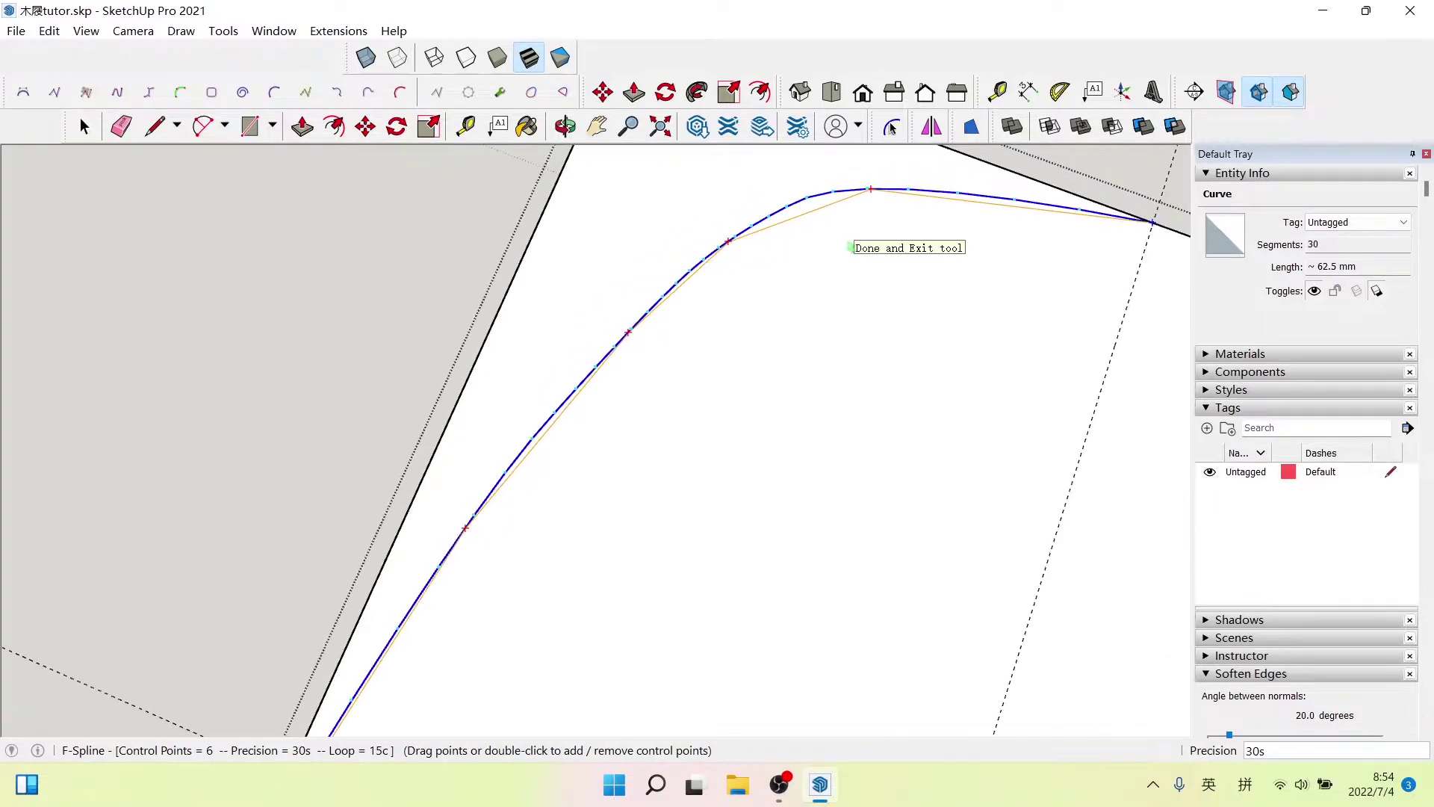
scroll(904, 254, down, 2)
scroll(916, 265, down, 2)
scroll(504, 283, down, 2)
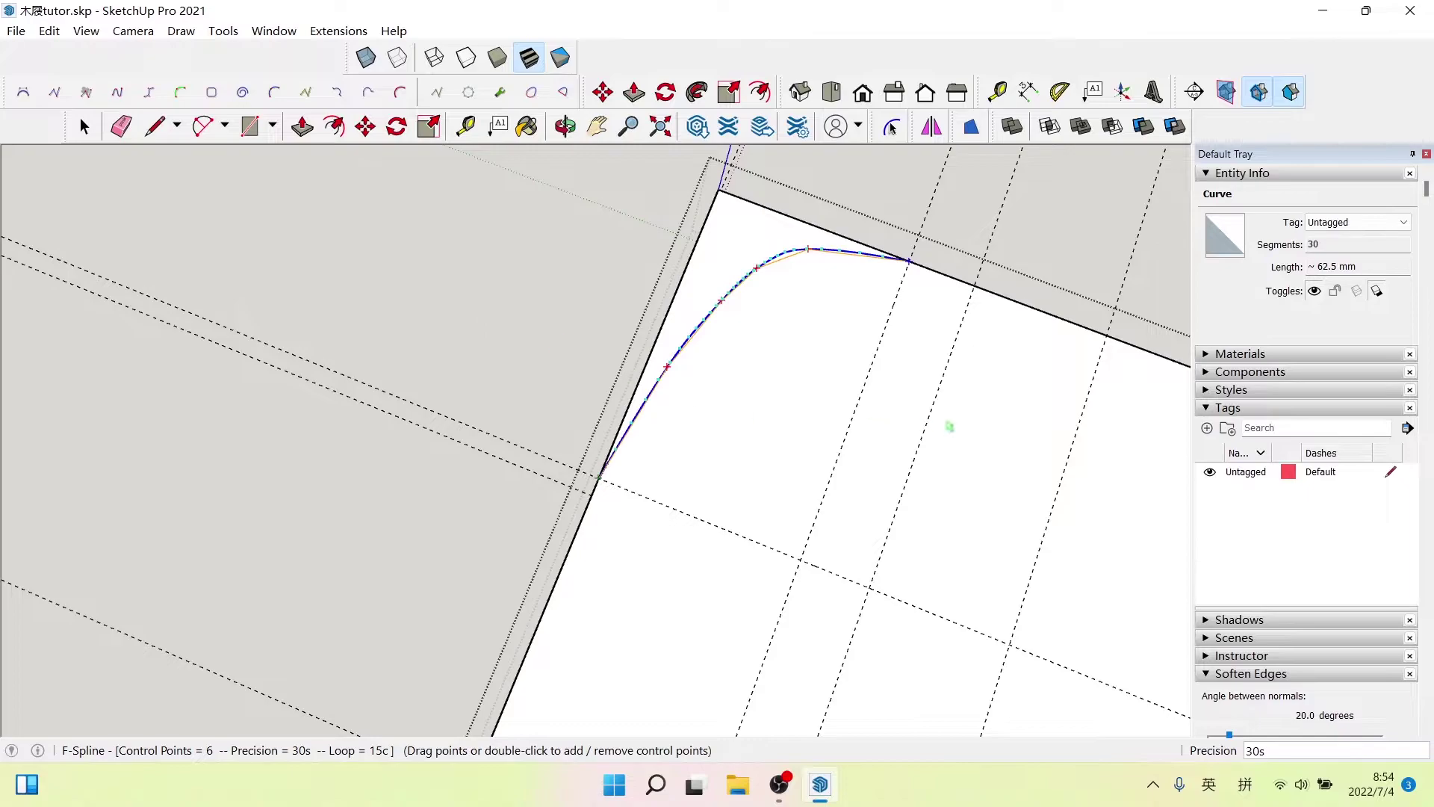
- Nudge a final control point so the 62.6 mm corner spline bends smoothly, then exit editing
mouse_move(947, 420)
middle_down()
mouse_move(871, 381)
mouse_move(1028, 420)
middle_up()
scroll(781, 178, up, 2)
scroll(781, 178, up, 2)
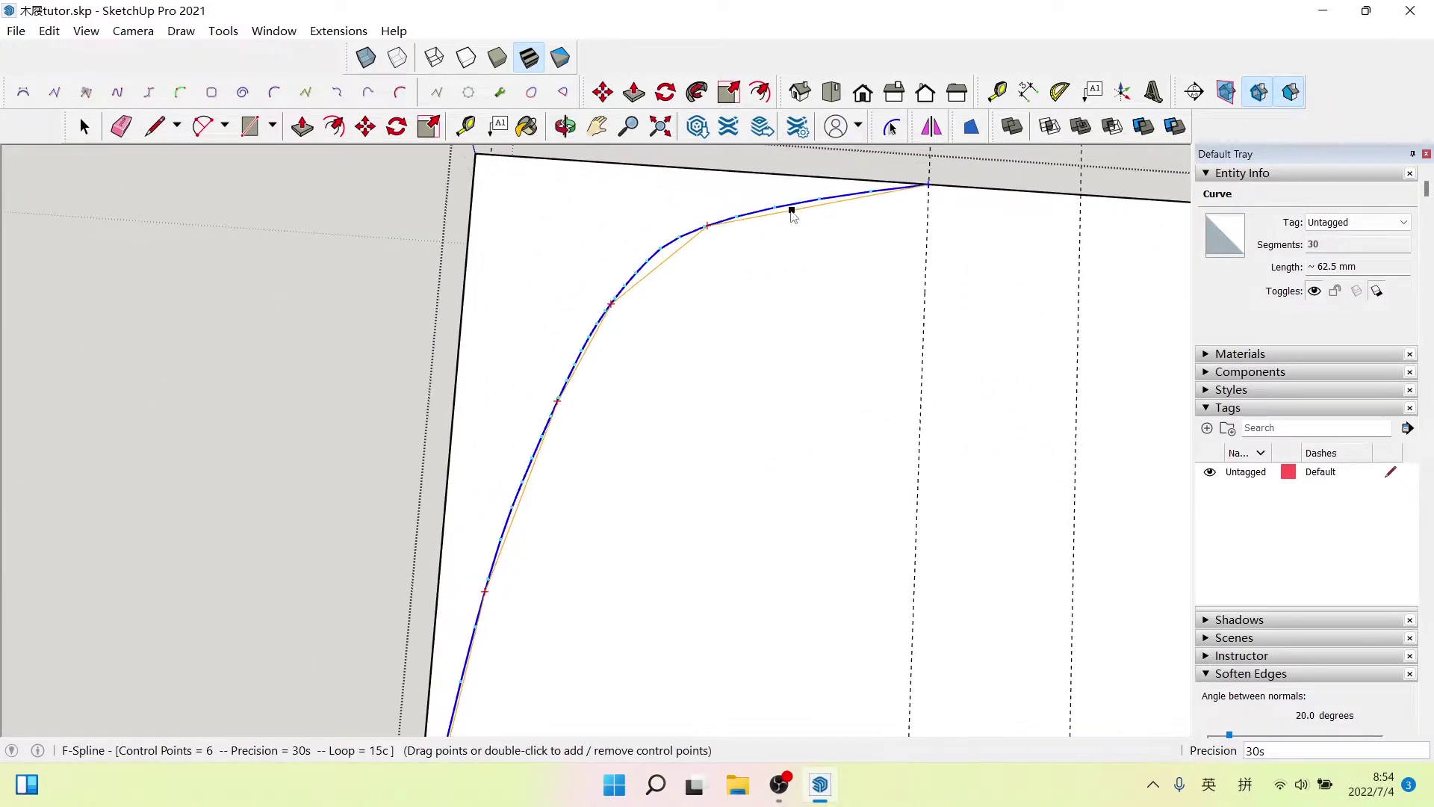
scroll(791, 211, up, 1)
drag(678, 234, 729, 216)
scroll(728, 216, down, 1)
scroll(707, 223, down, 2)
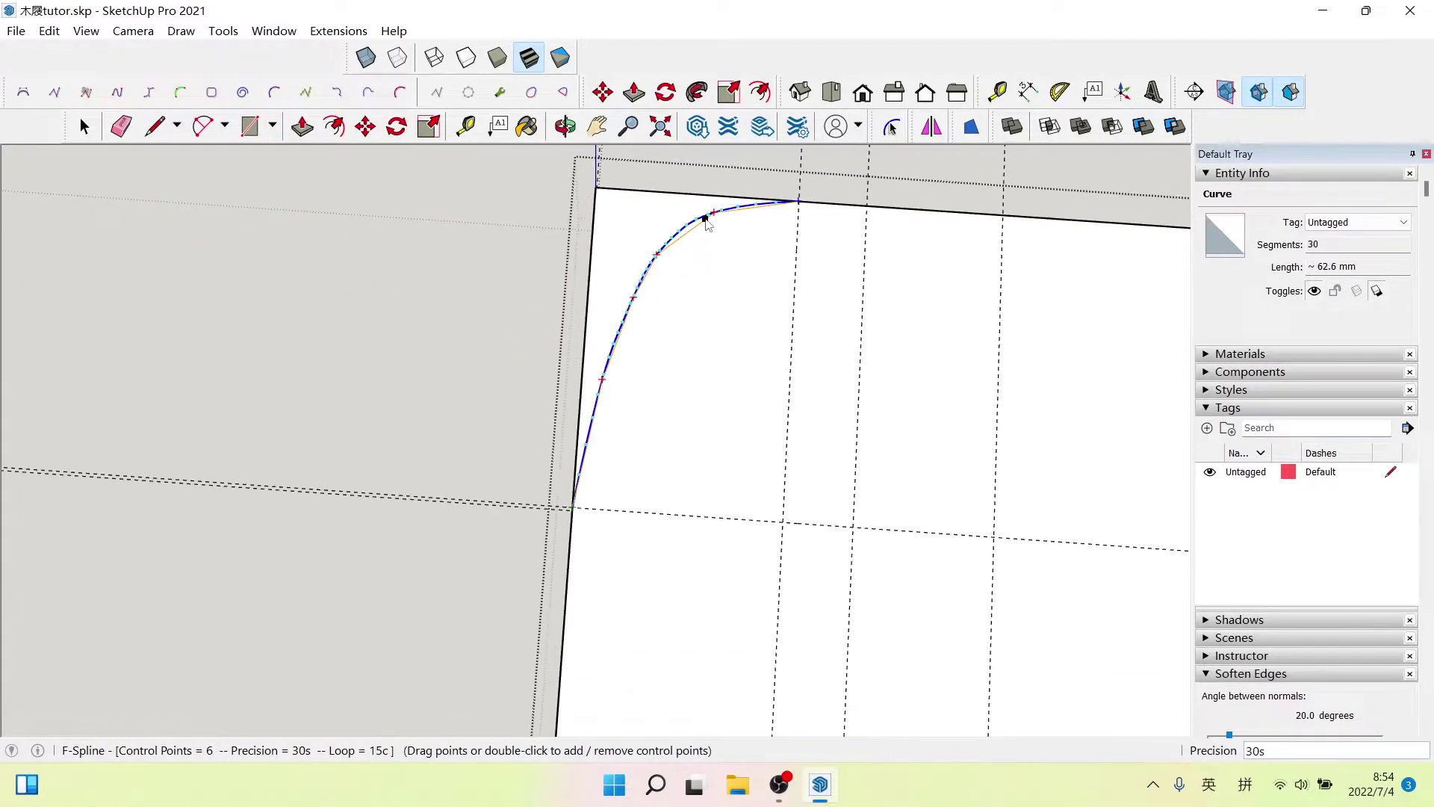
scroll(707, 223, down, 1)
key(space)
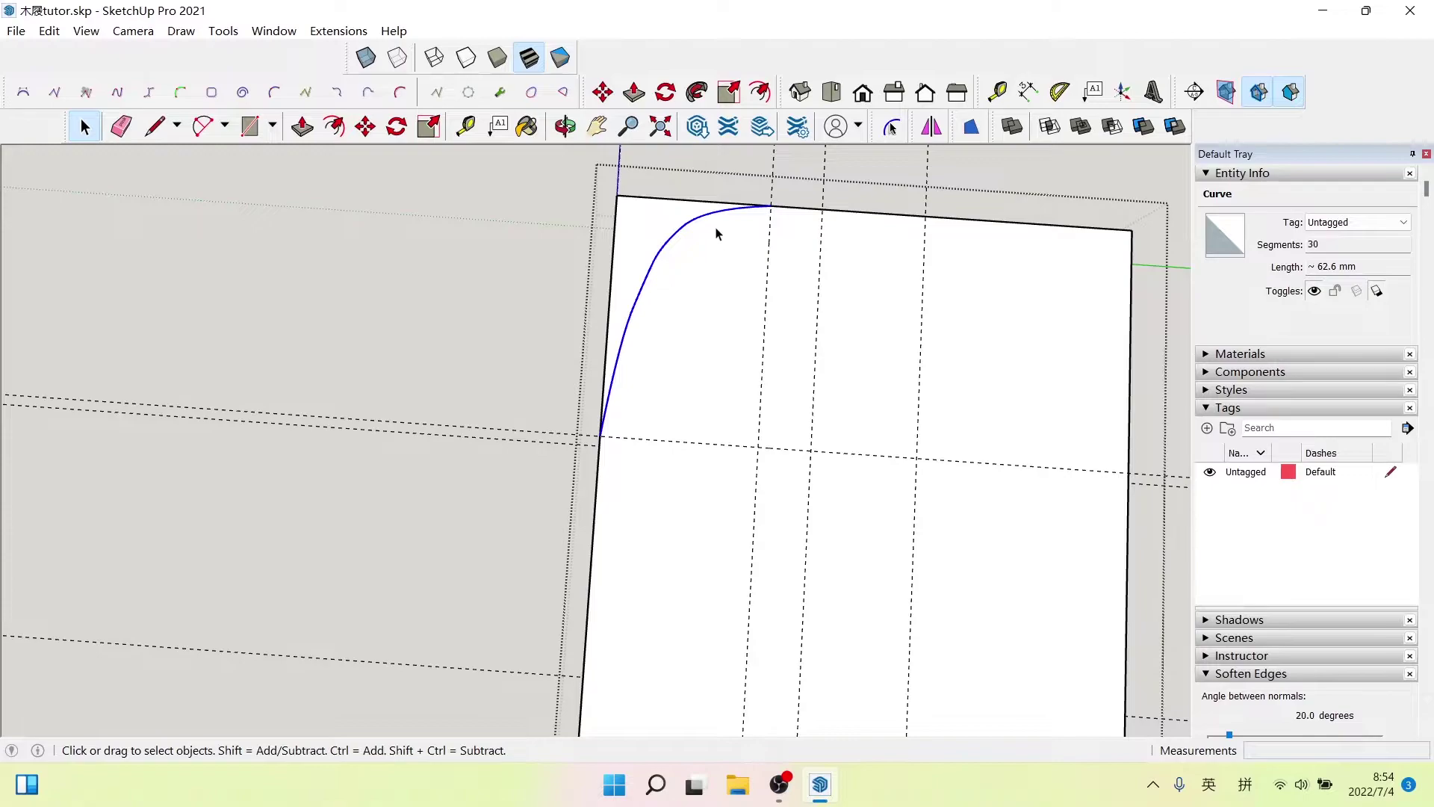
- Select the corner face, guide line and main face of the sole outline
click(636, 238)
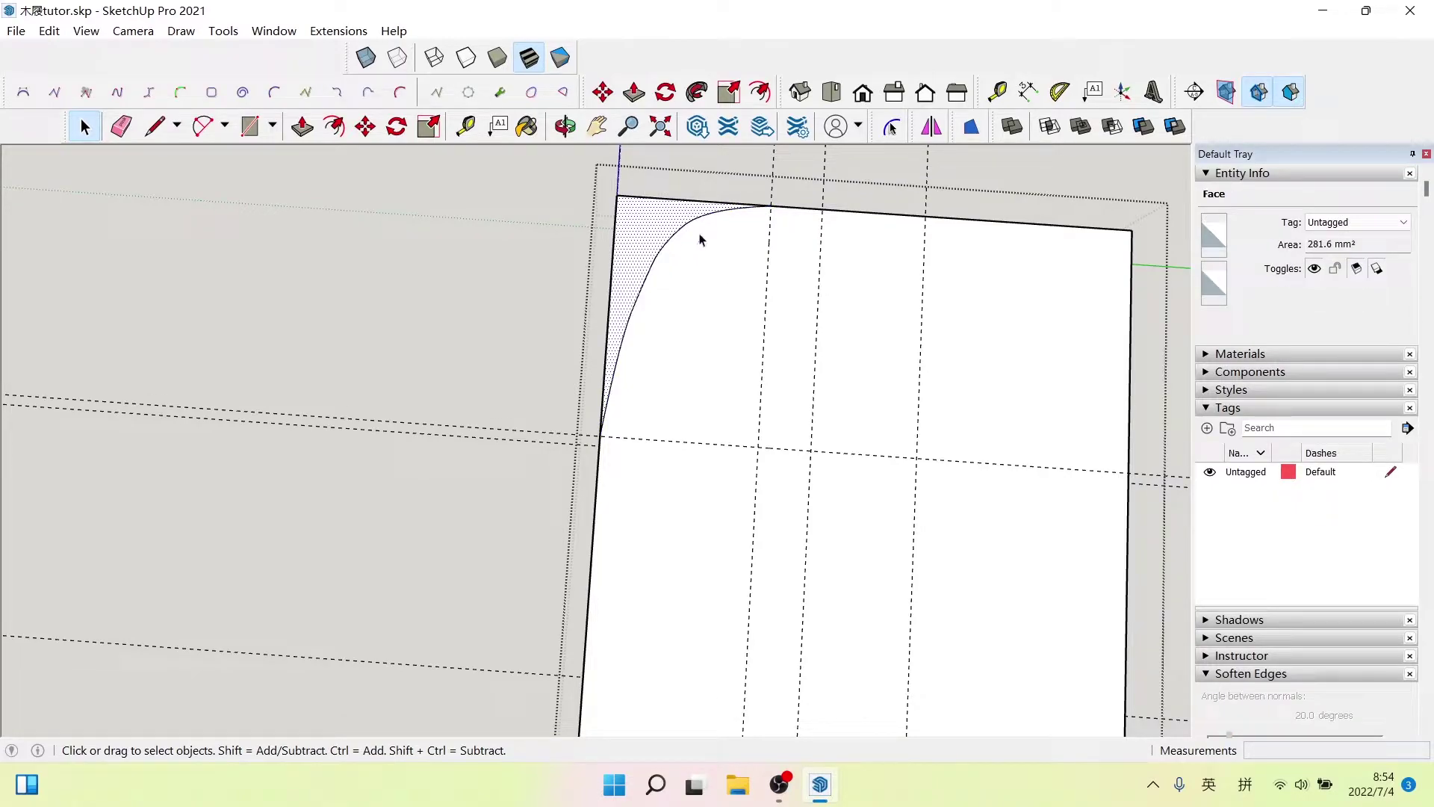
middle_drag(699, 239, 822, 247)
click(823, 247)
scroll(814, 240, up, 1)
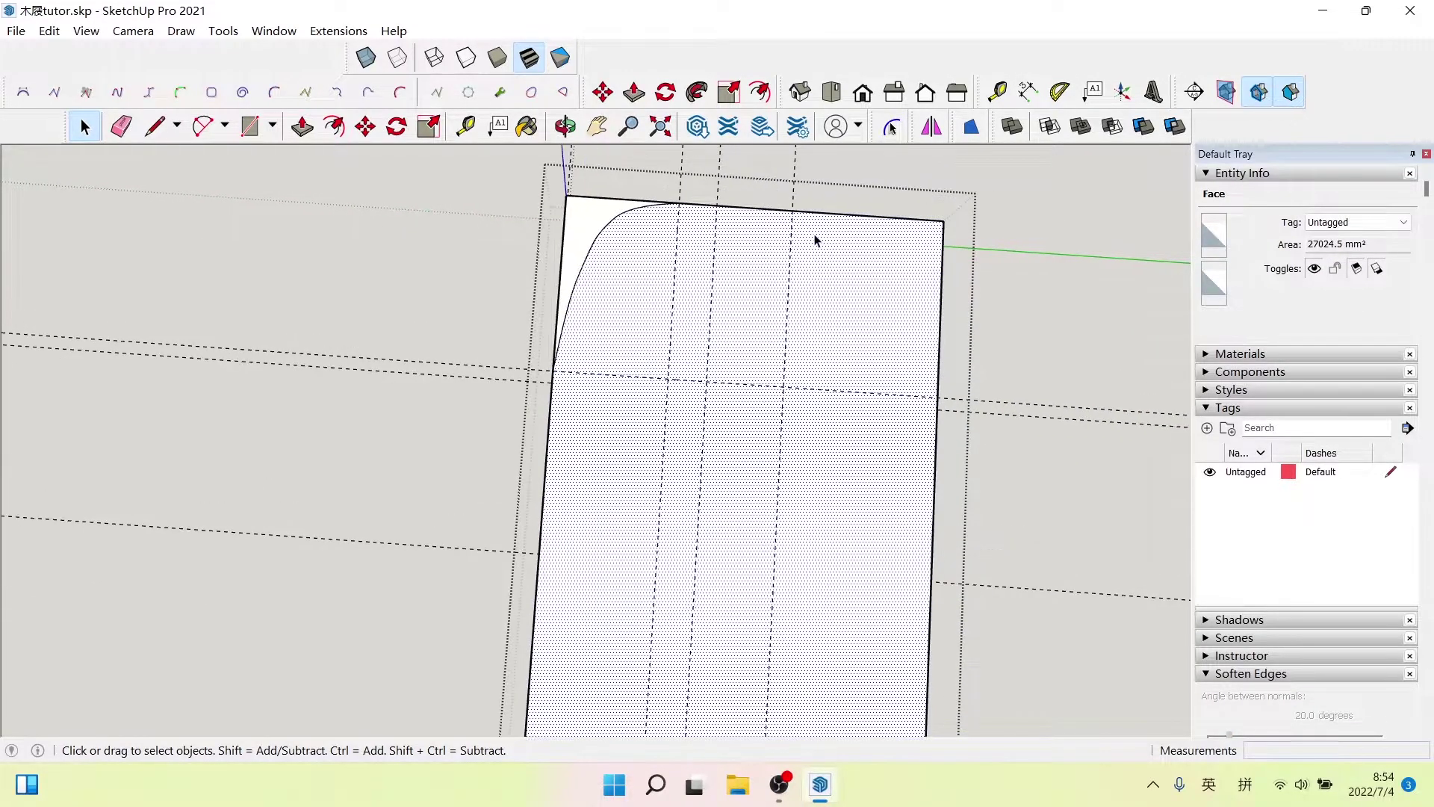
click(792, 247)
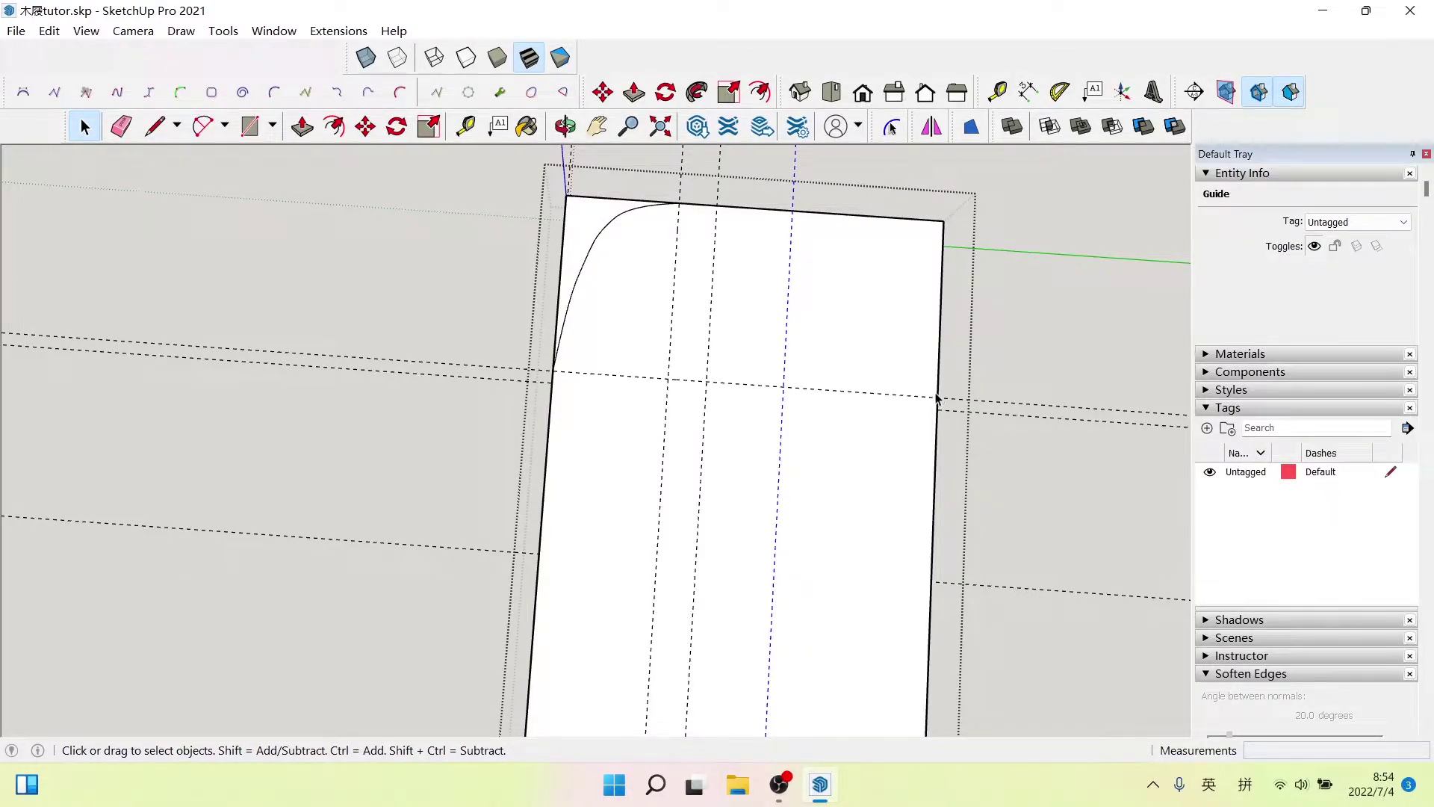
click(837, 278)
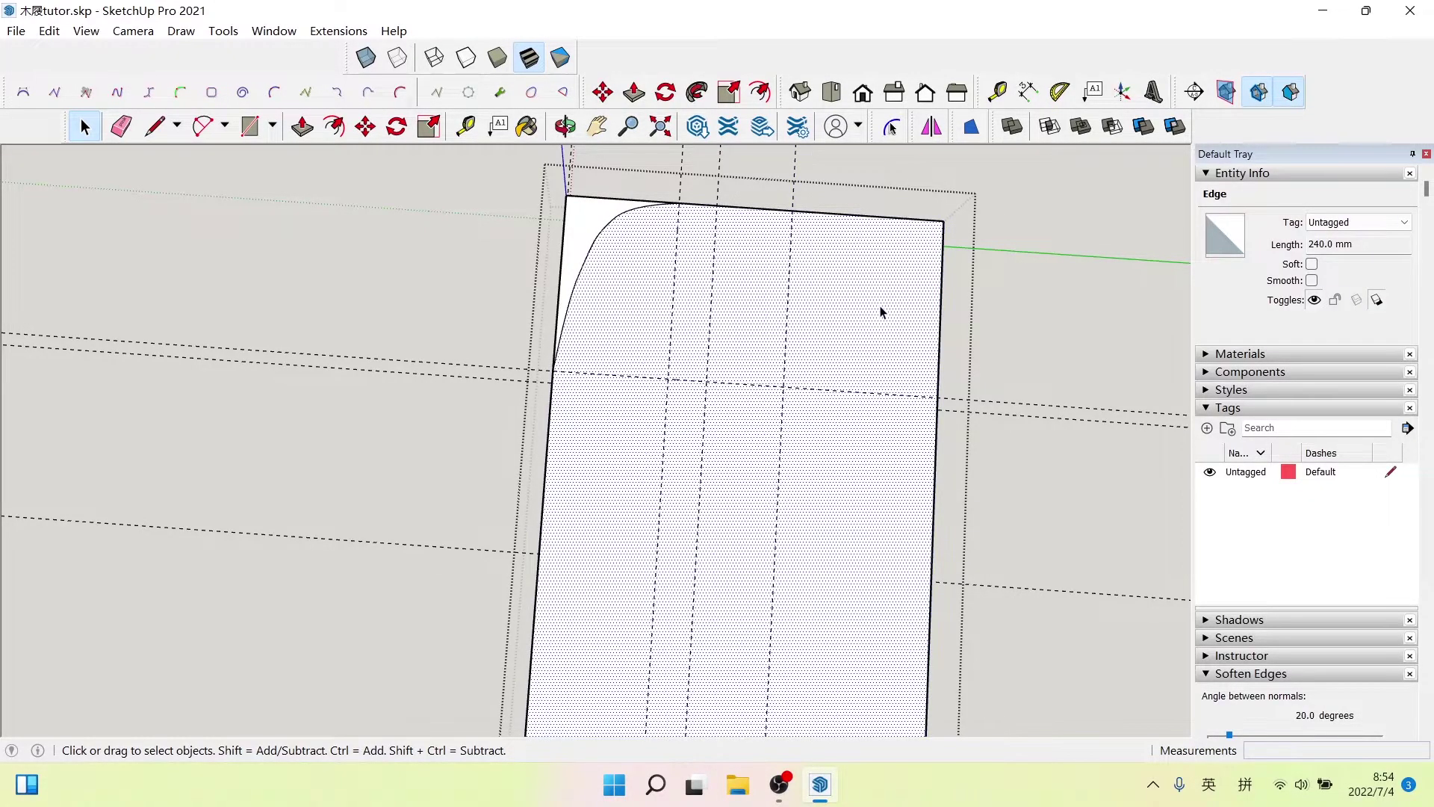
- Draw a five-point free-form spline around the sole's opposite top corner
click(399, 92)
click(793, 212)
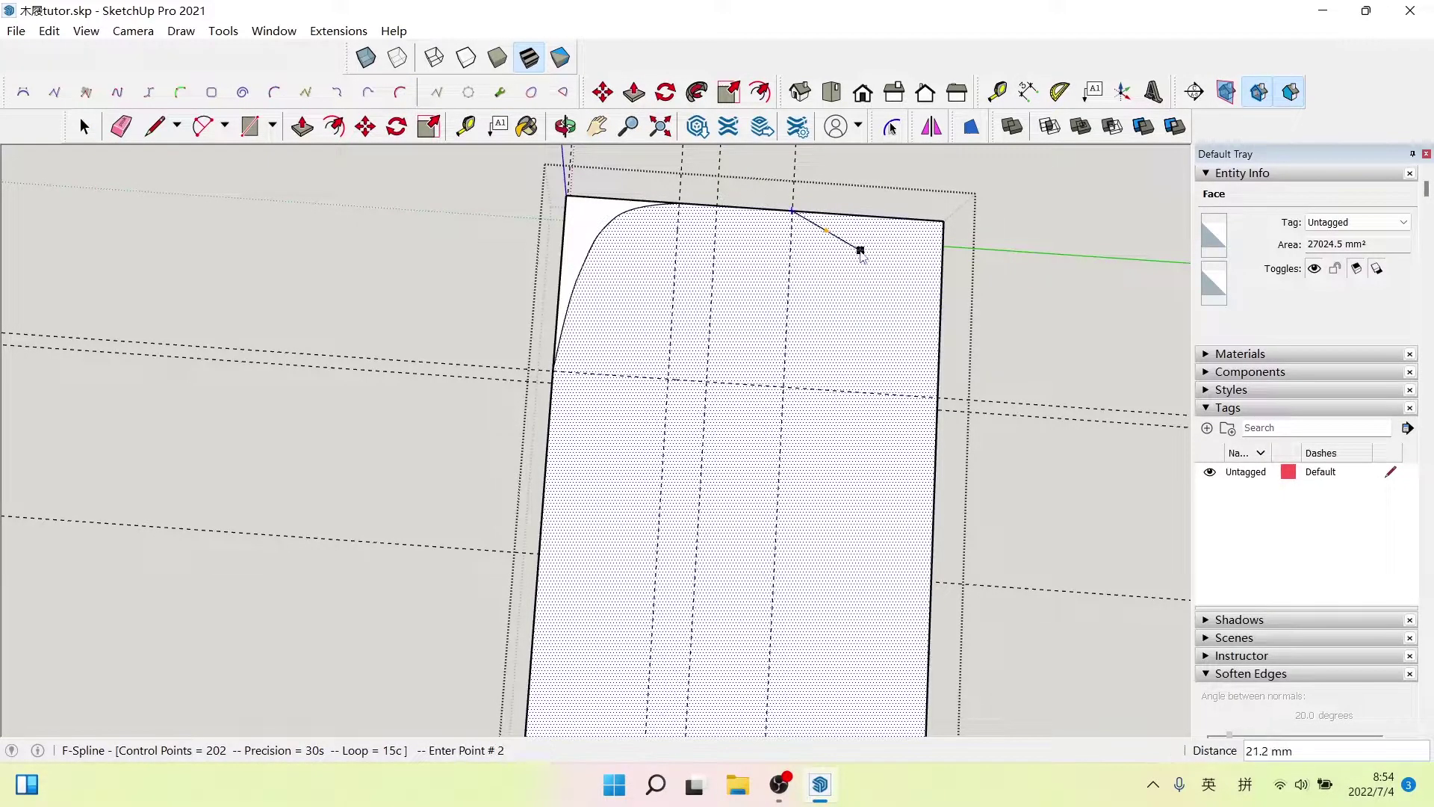
click(857, 247)
click(901, 322)
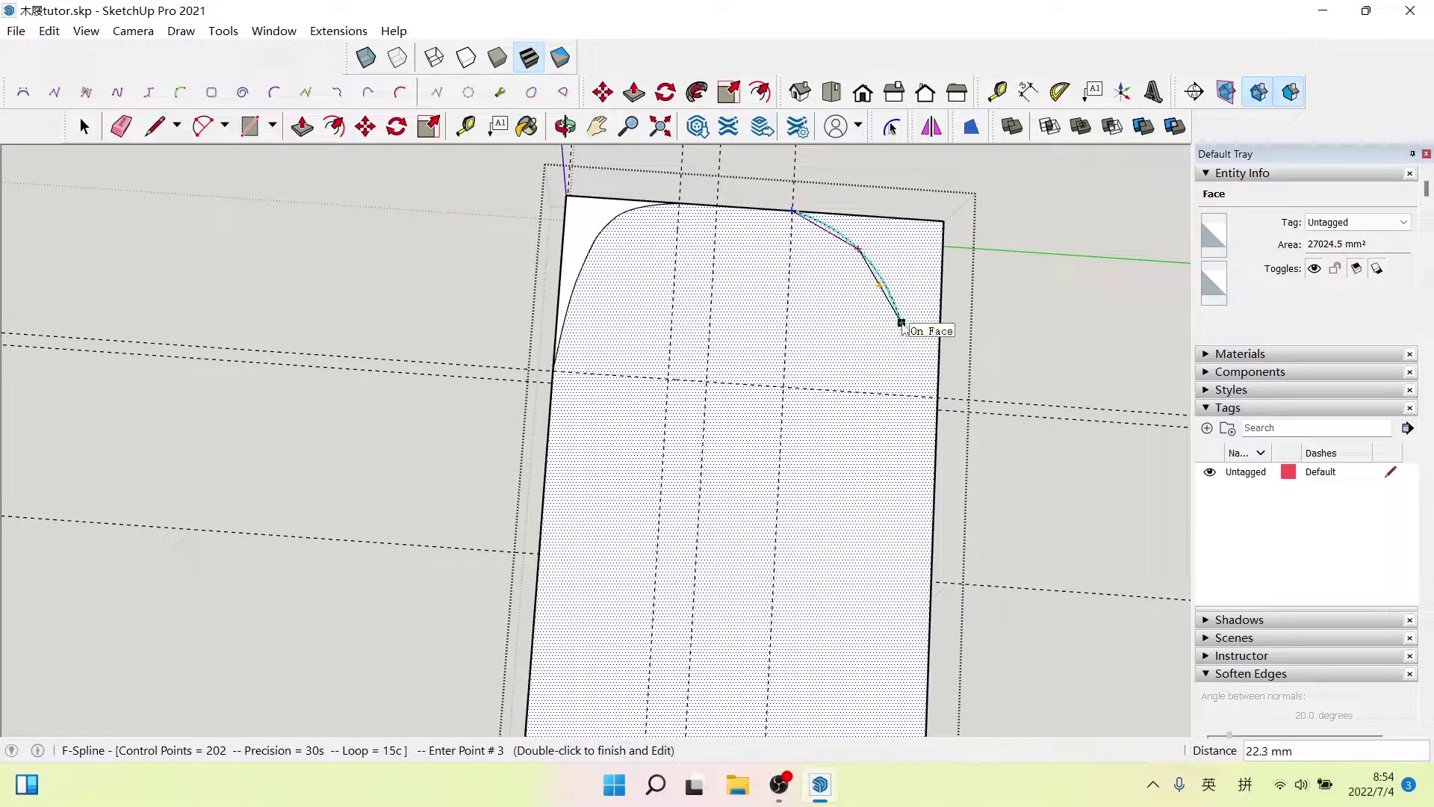
click(928, 372)
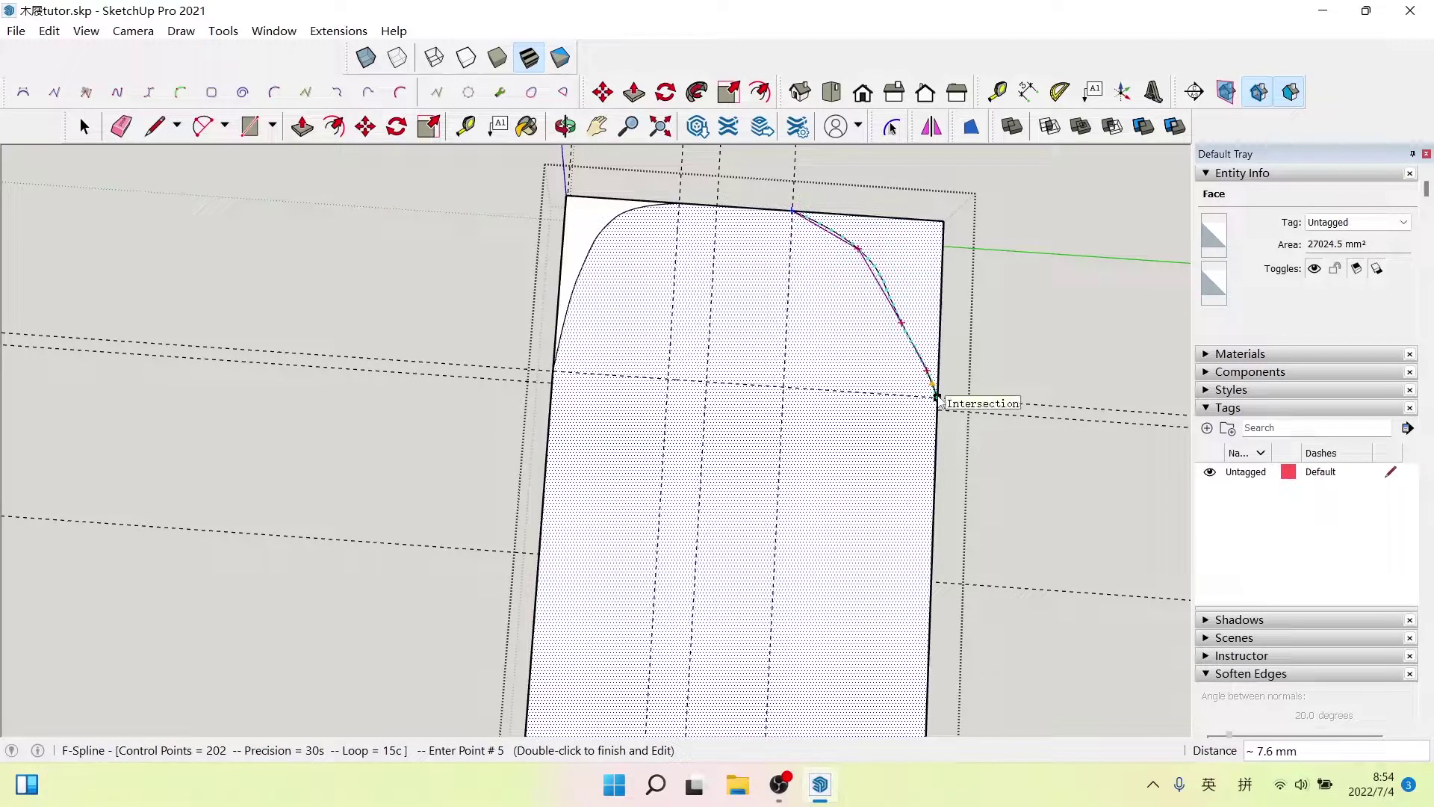
double_click(937, 396)
key(space)
scroll(921, 353, up, 2)
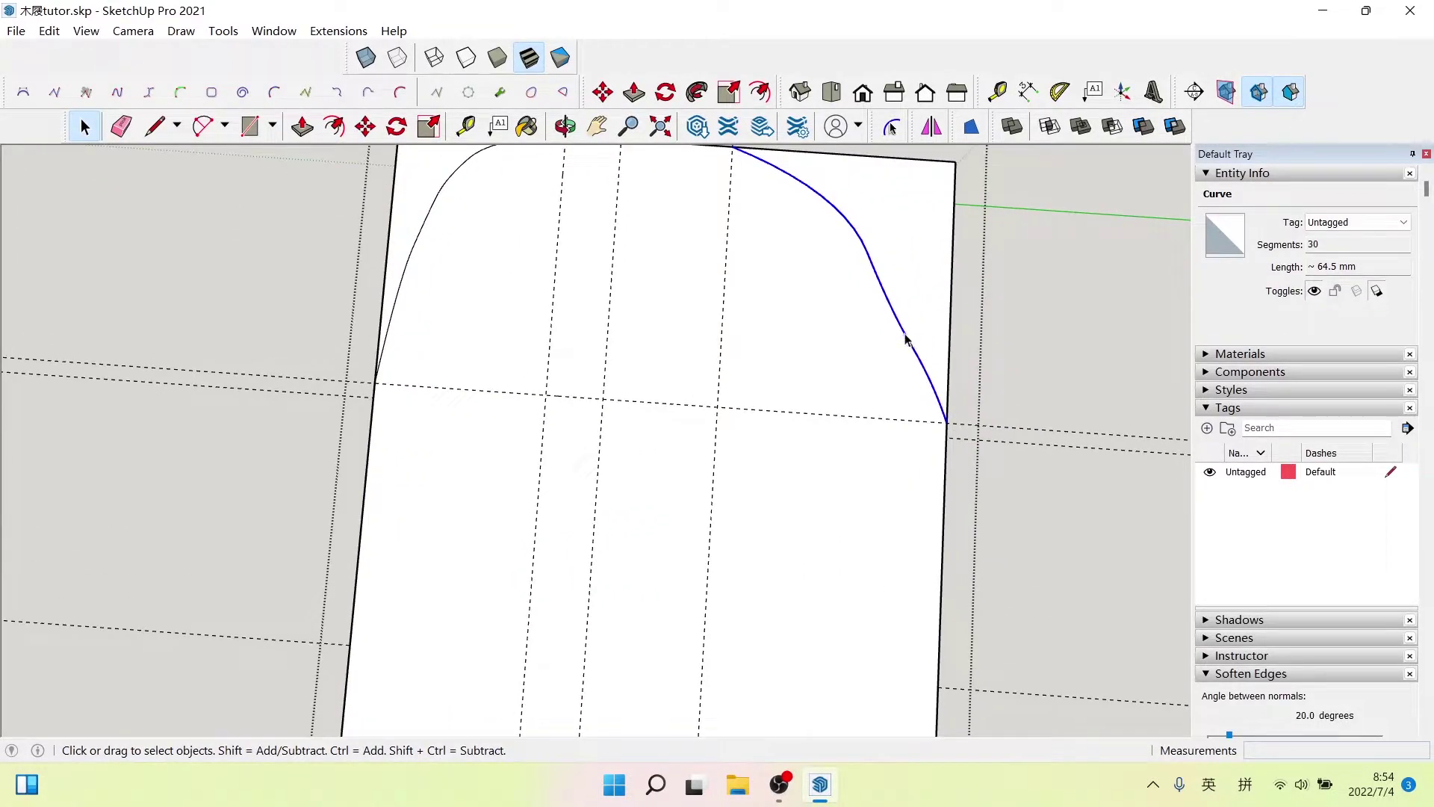
- Edit the new spline's control points, dragging two of them to reshape the corner curve
right_click(905, 338)
click(1000, 517)
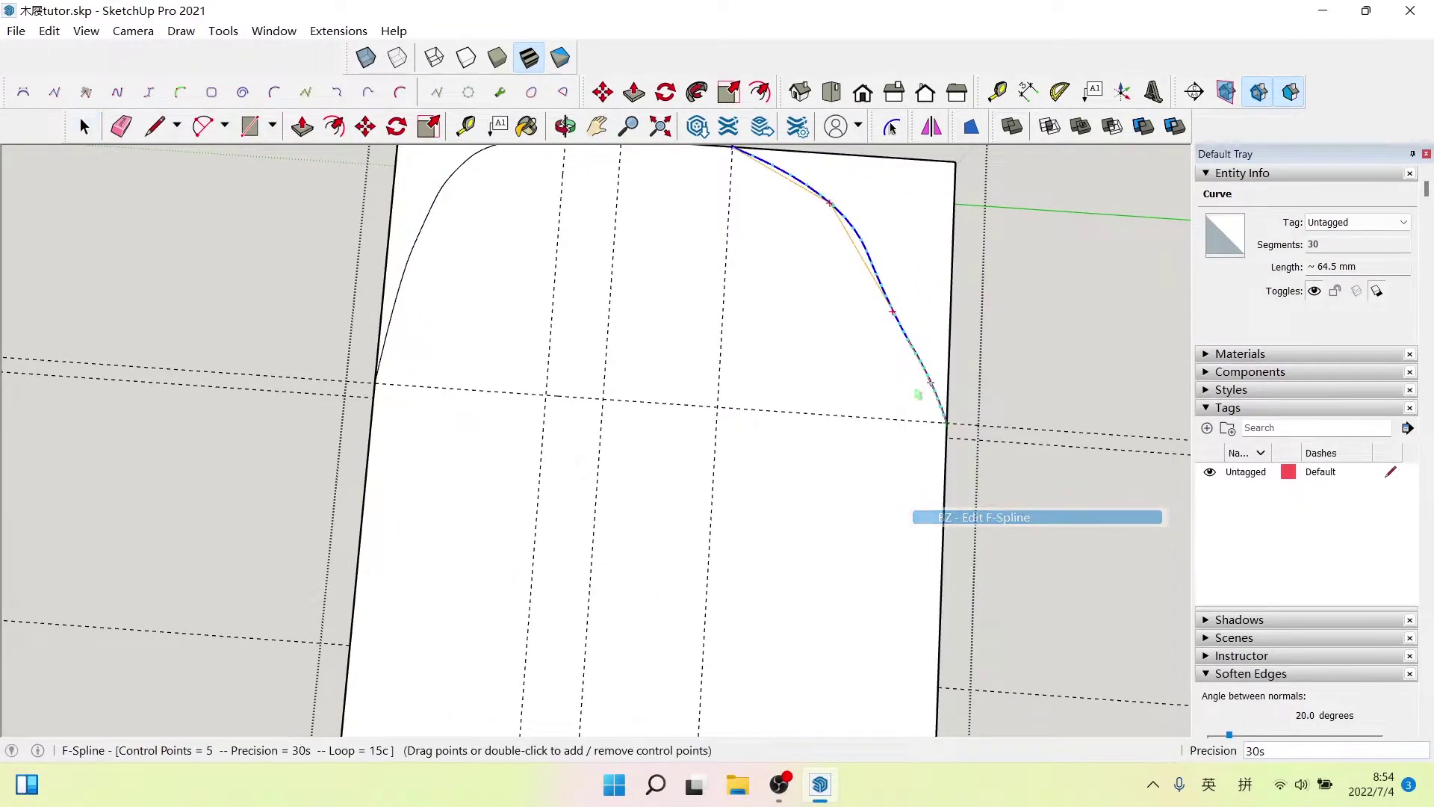
scroll(893, 311, up, 2)
mouse_move(845, 281)
mouse_down()
mouse_move(838, 263)
mouse_move(808, 266)
mouse_move(770, 209)
mouse_up()
scroll(876, 309, down, 1)
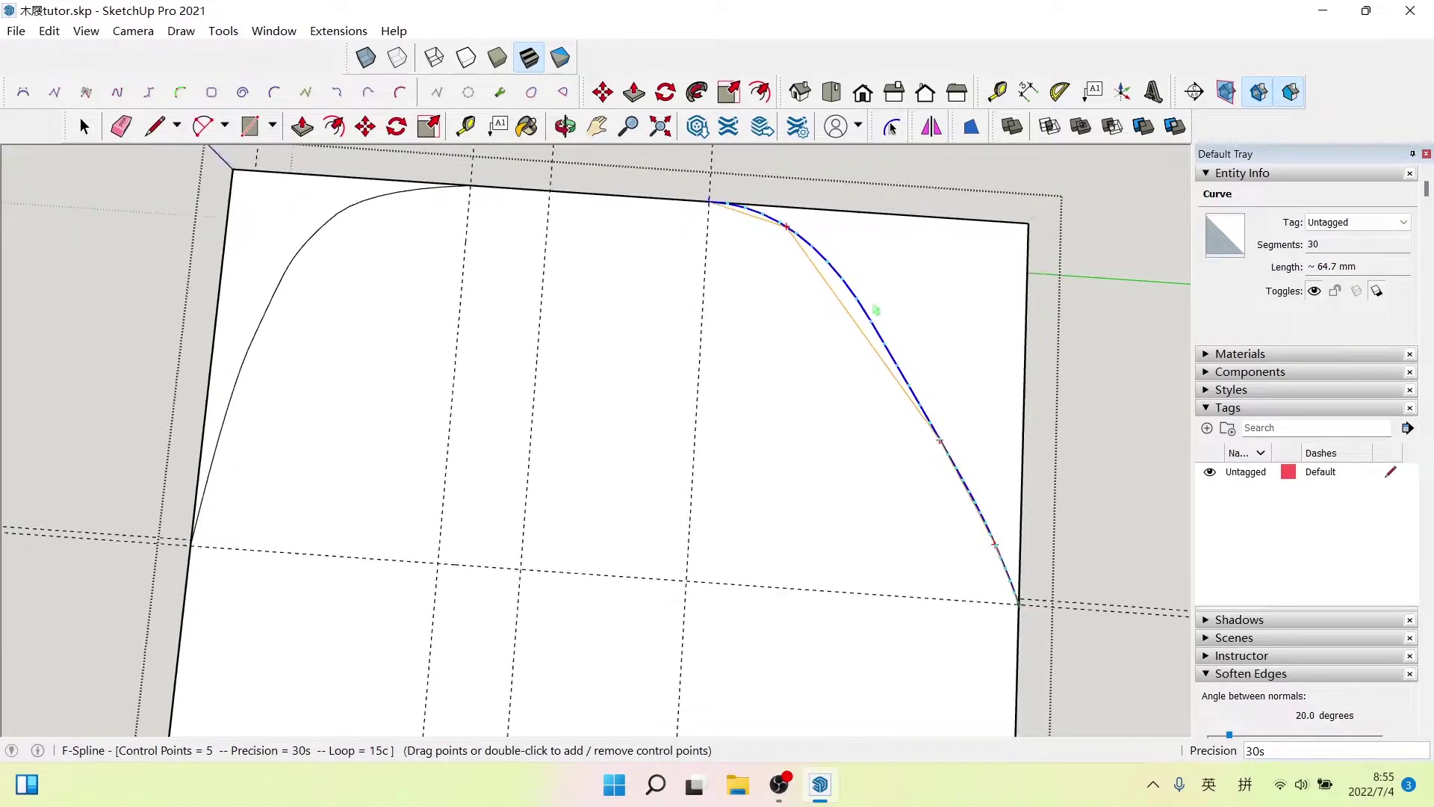
scroll(875, 309, down, 1)
drag(934, 429, 884, 346)
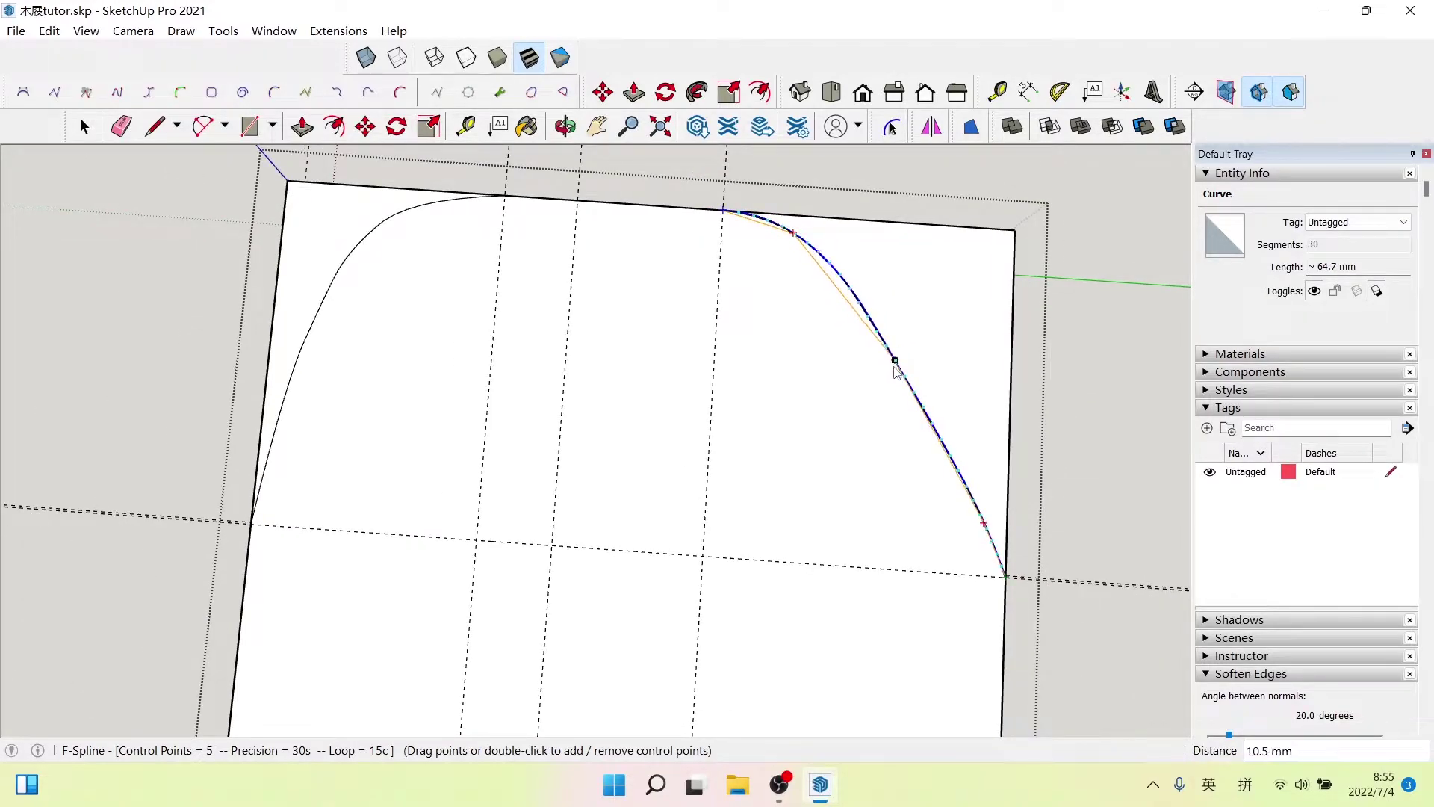
scroll(893, 354, down, 2)
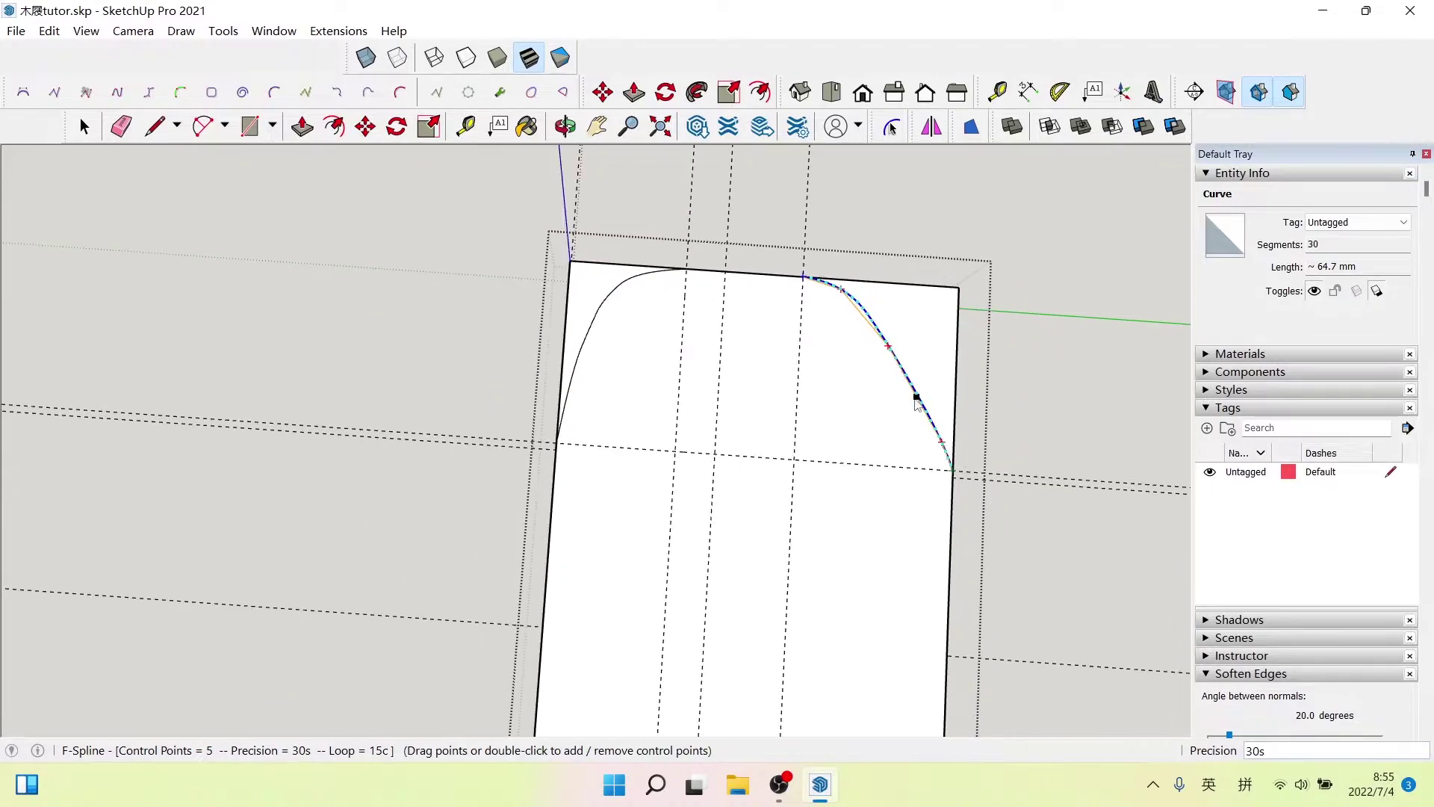
scroll(909, 381, up, 1)
scroll(896, 359, up, 2)
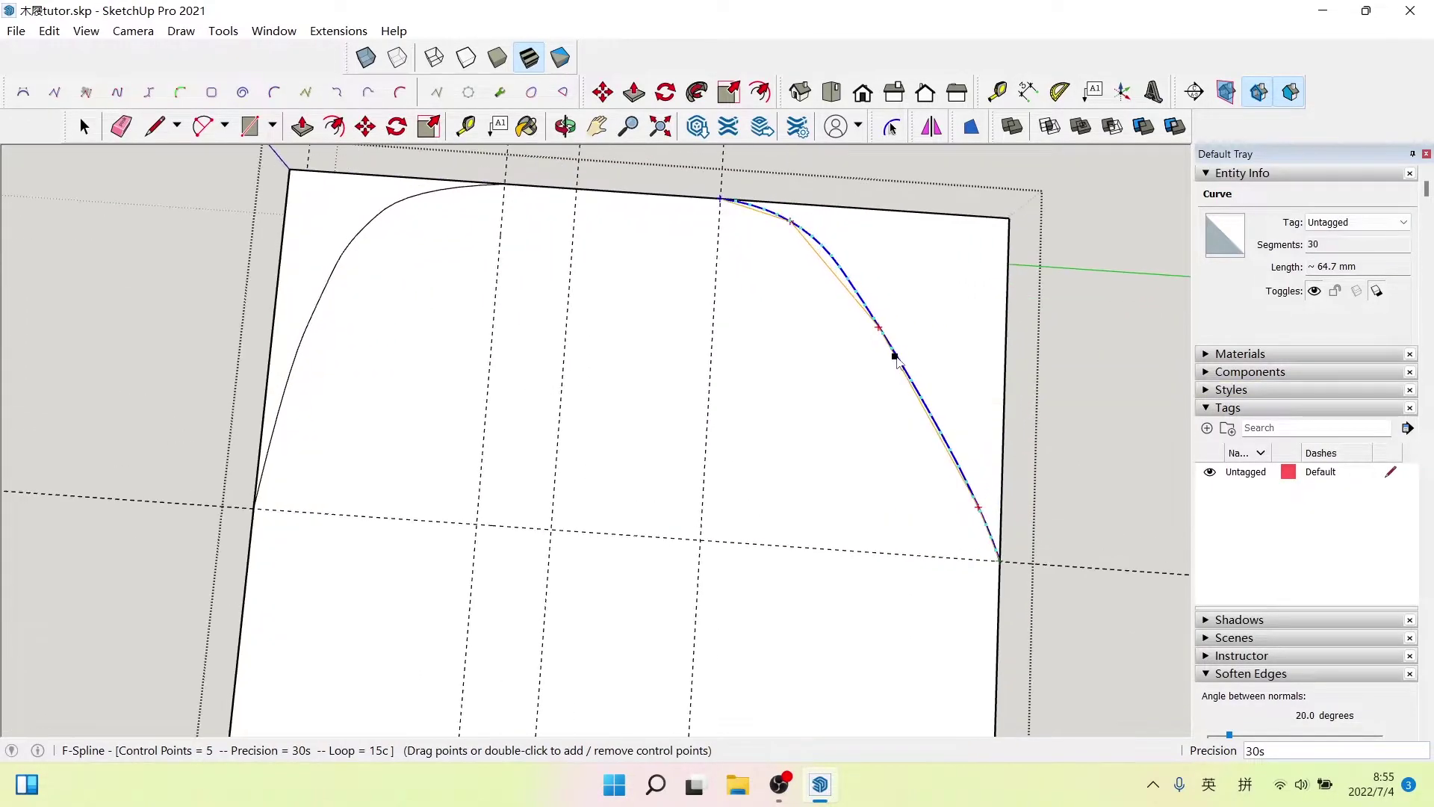
scroll(928, 378, up, 2)
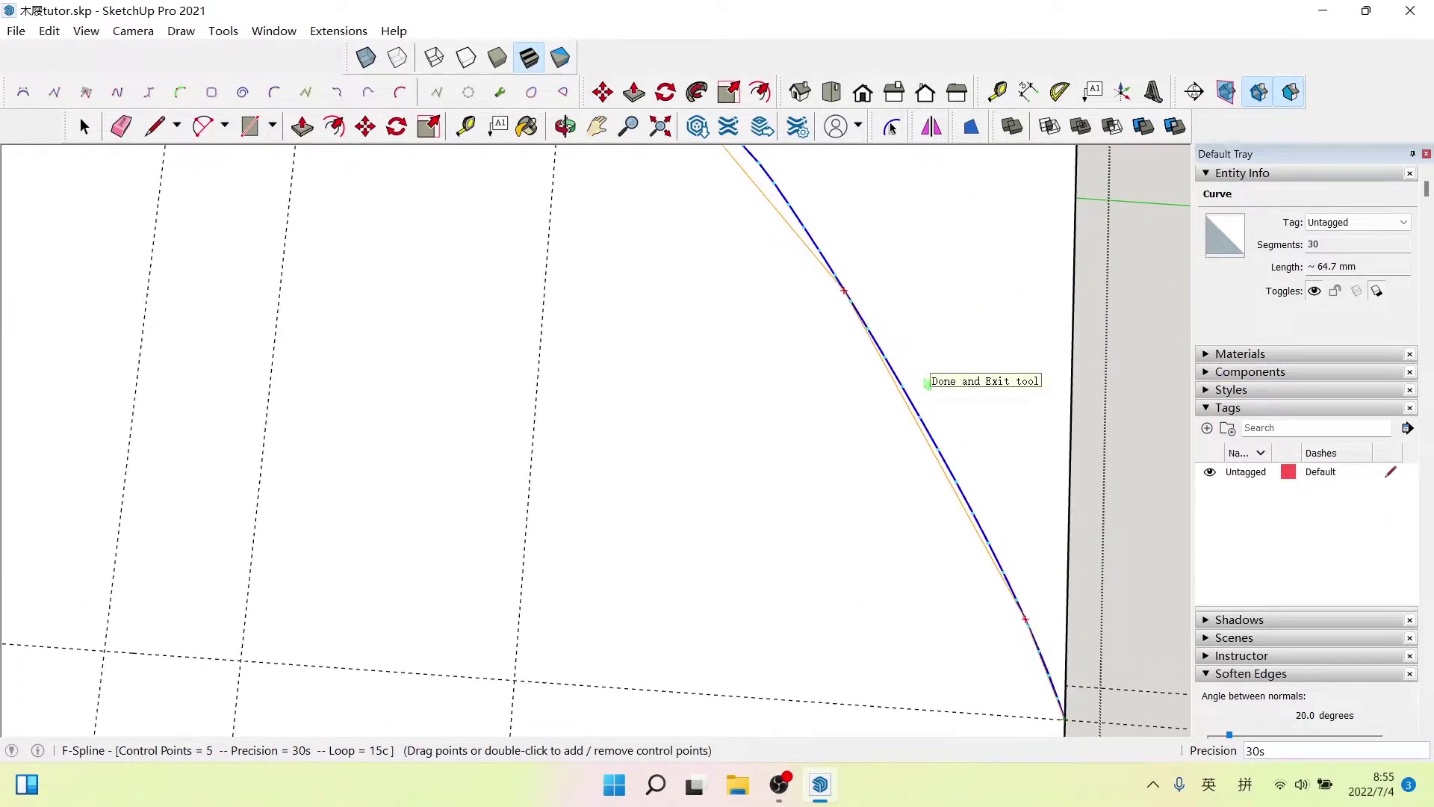
- Add an extra control point and fine-tune the points to smooth the corner curve
double_click(915, 420)
drag(915, 420, 938, 399)
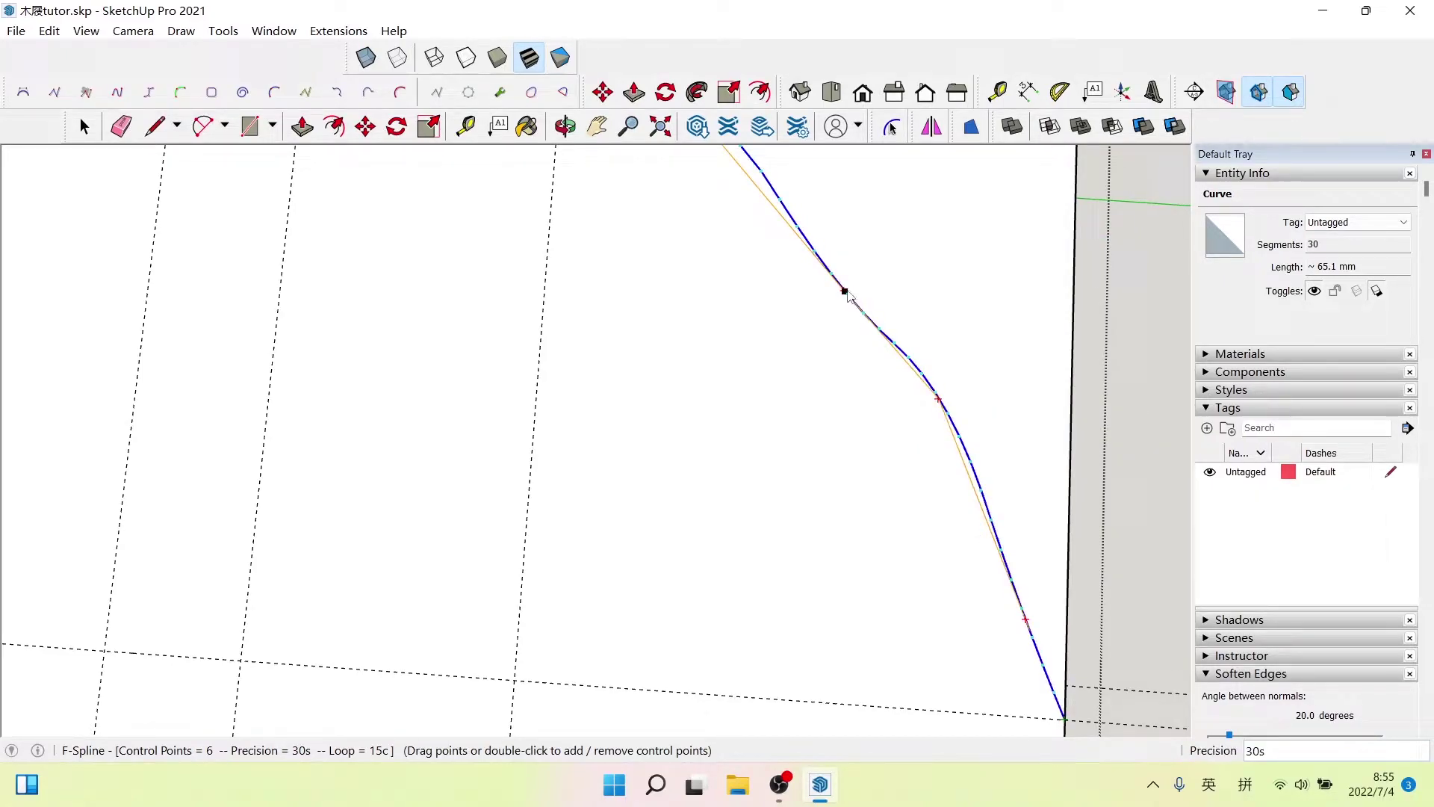
drag(844, 291, 857, 272)
scroll(888, 299, down, 3)
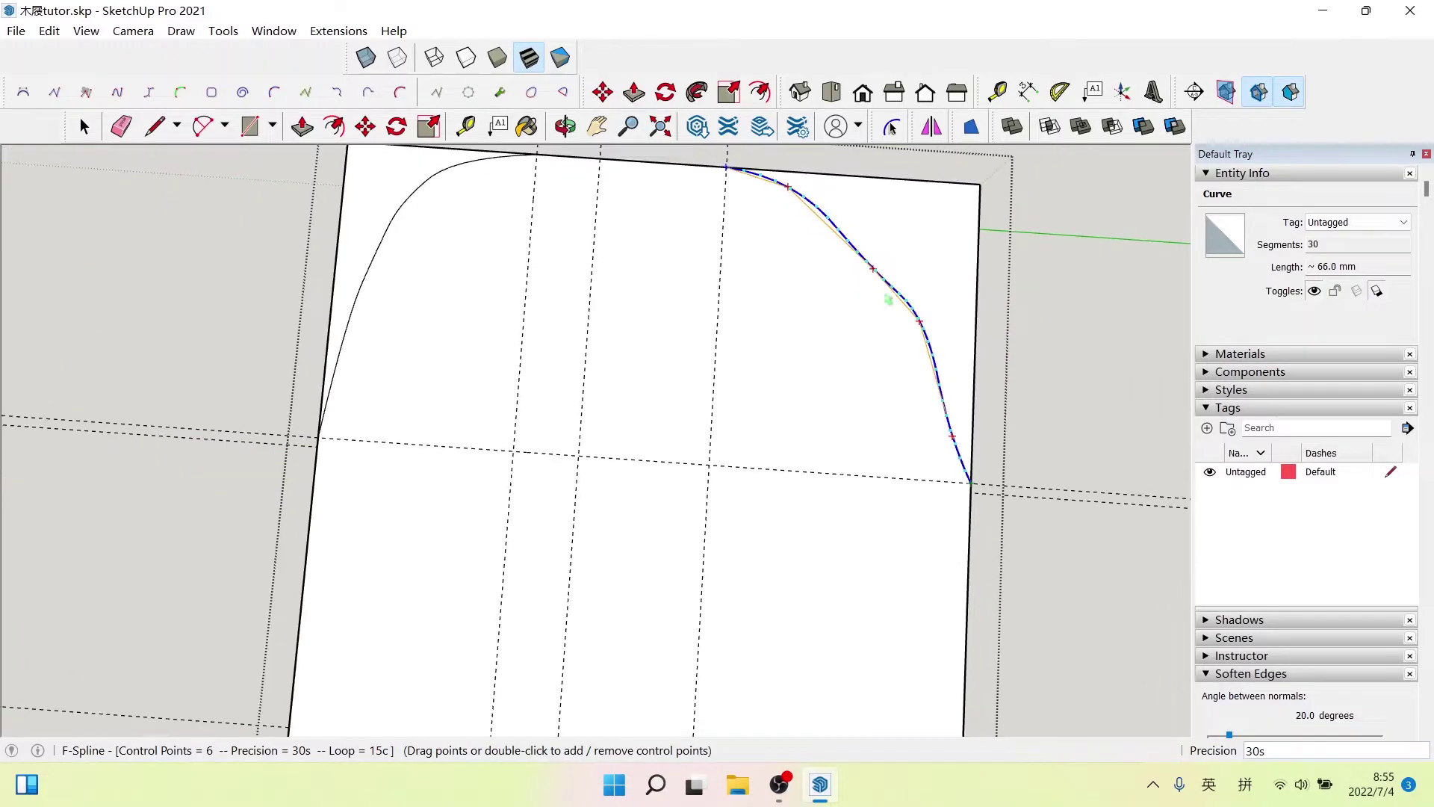
scroll(897, 265, up, 2)
drag(863, 272, 865, 263)
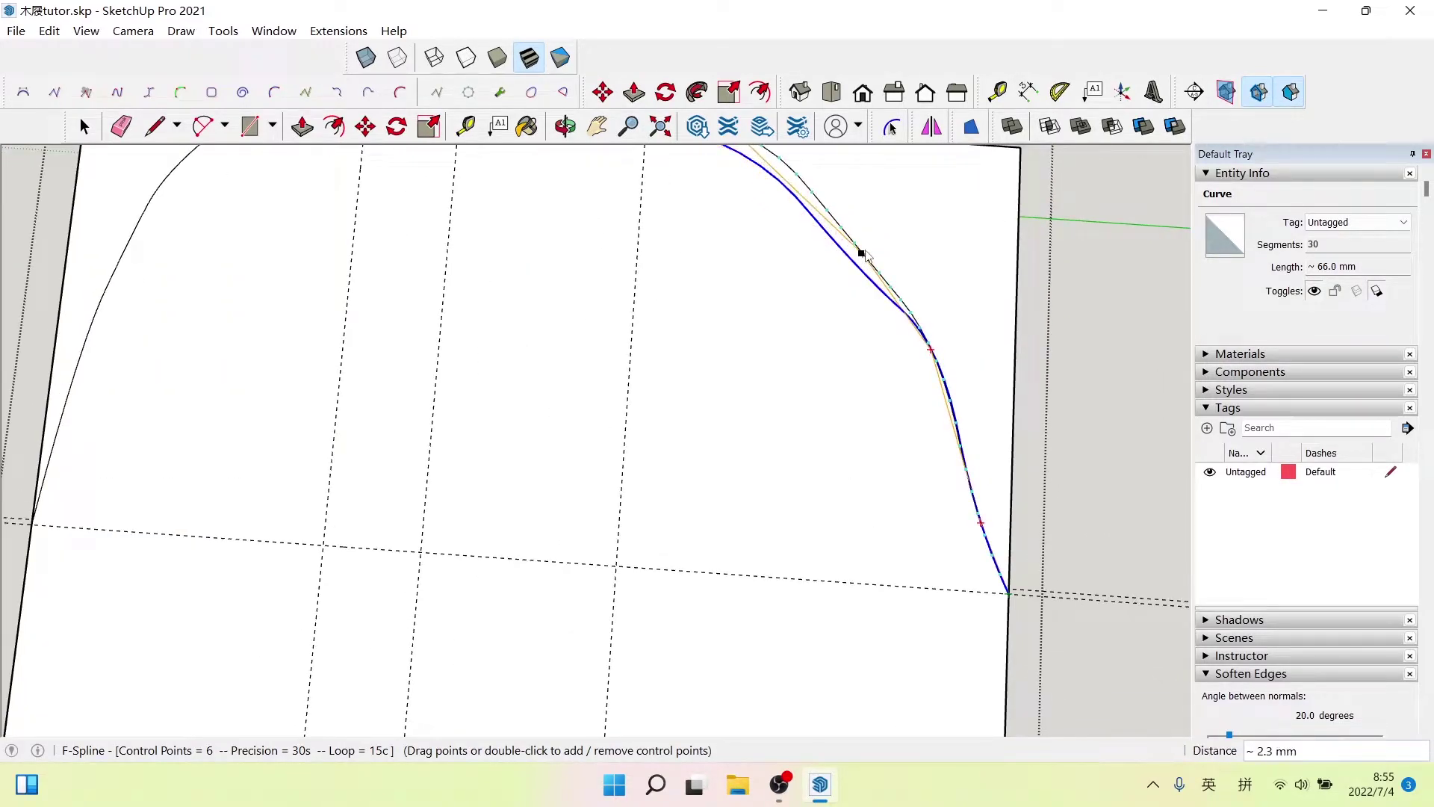
scroll(844, 321, down, 1)
scroll(814, 416, down, 1)
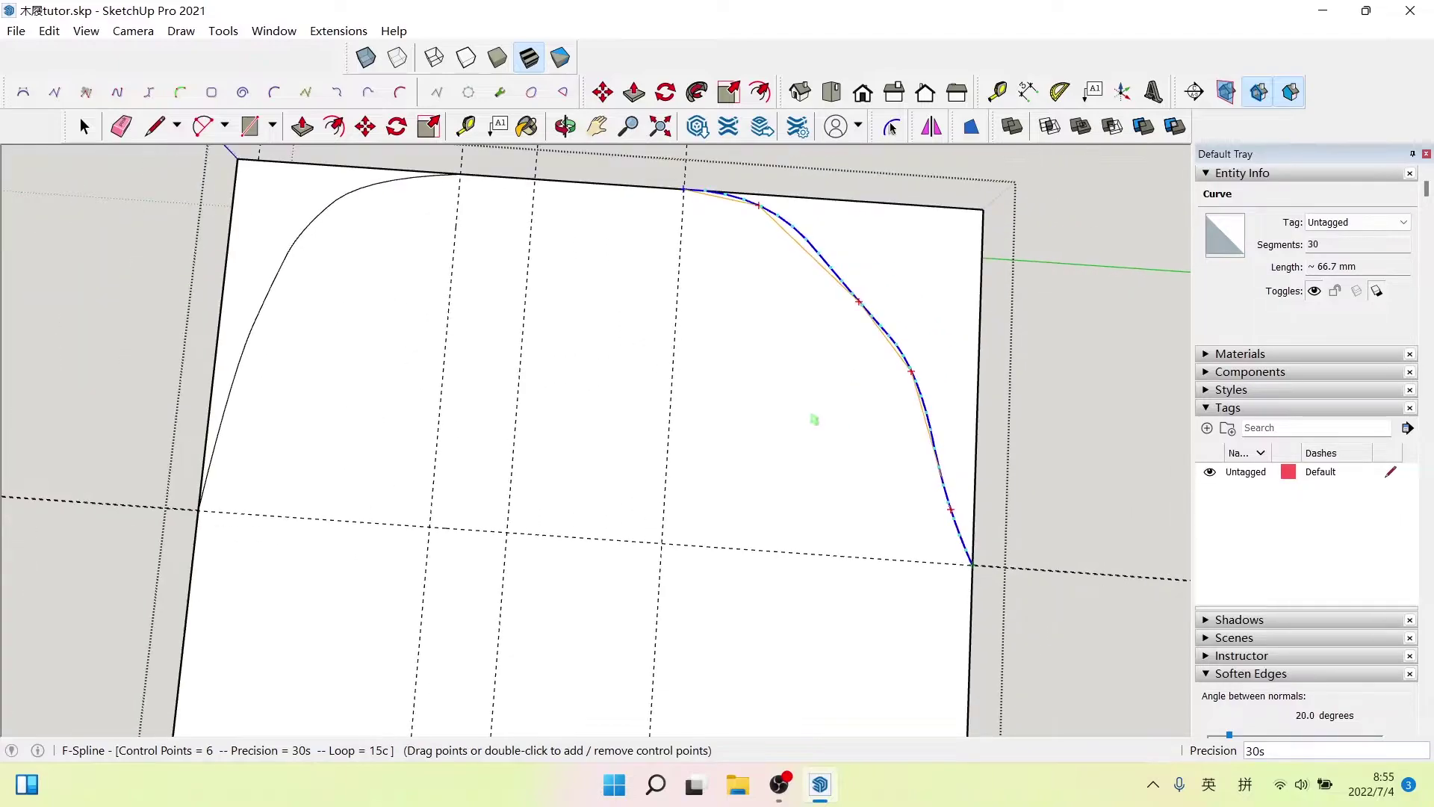
scroll(859, 388, up, 3)
drag(873, 360, 877, 366)
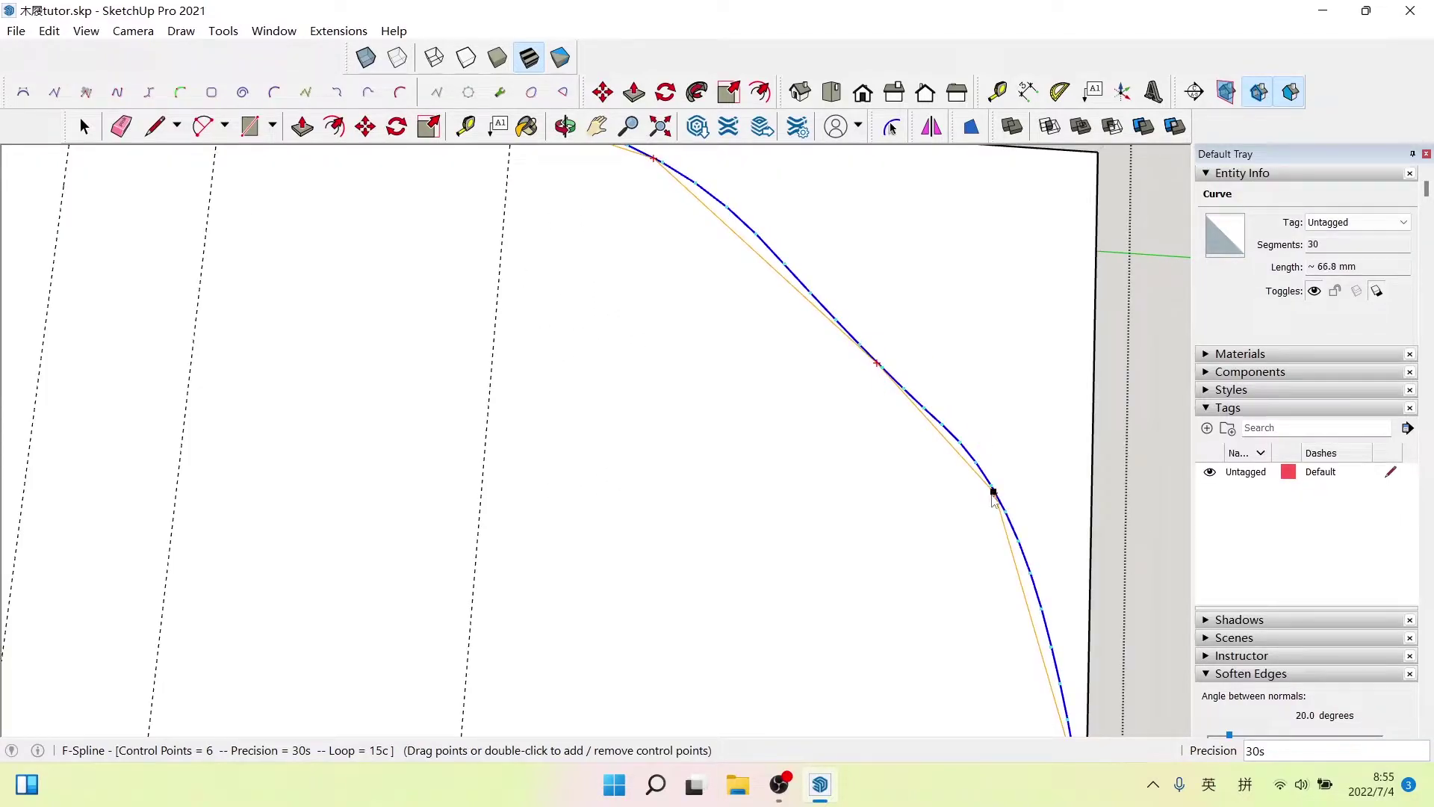
drag(993, 491, 997, 554)
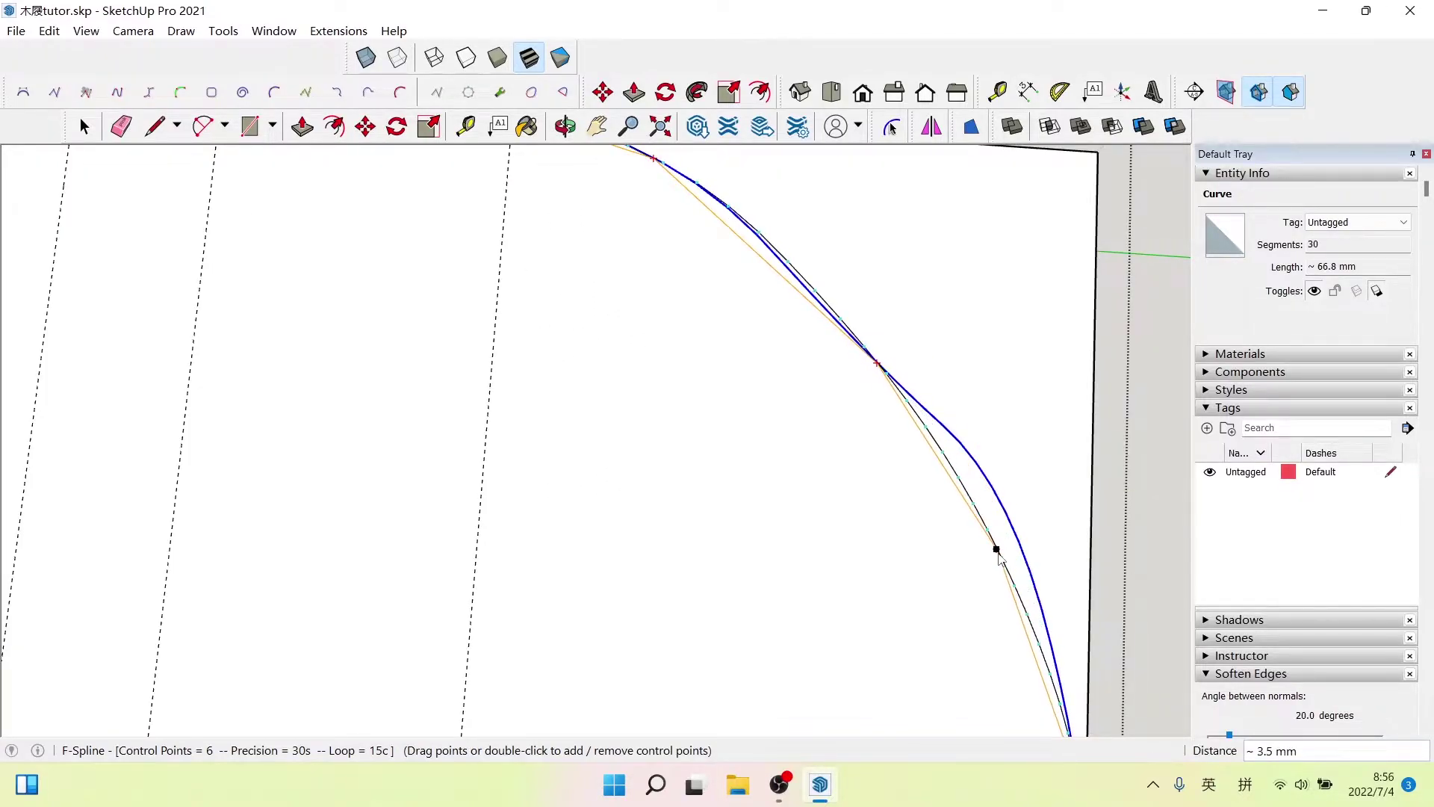
scroll(924, 519, down, 2)
scroll(858, 441, down, 1)
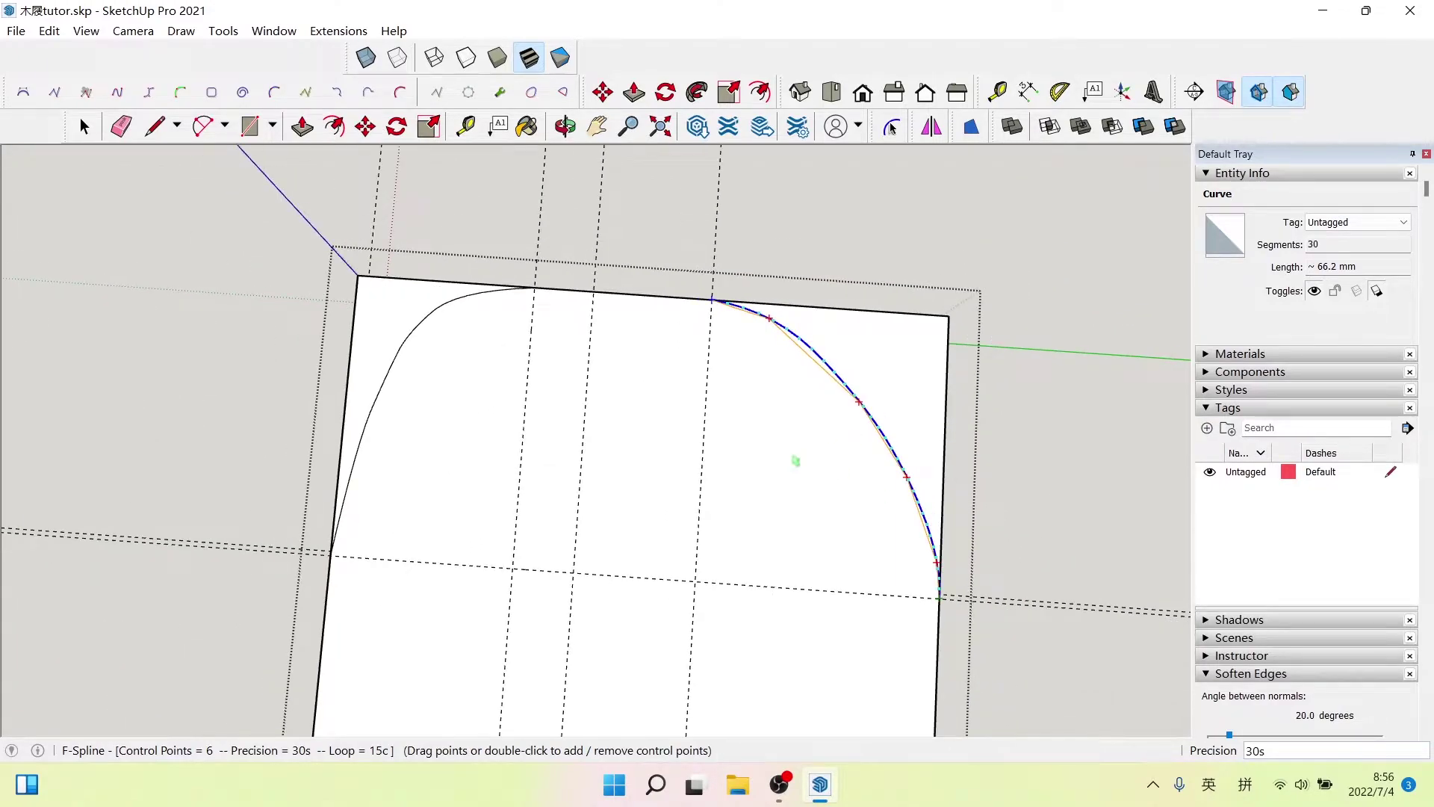
- Finish the spline edit, select the leftover corner face, and zoom out to check both rounded ends
key(space)
click(880, 376)
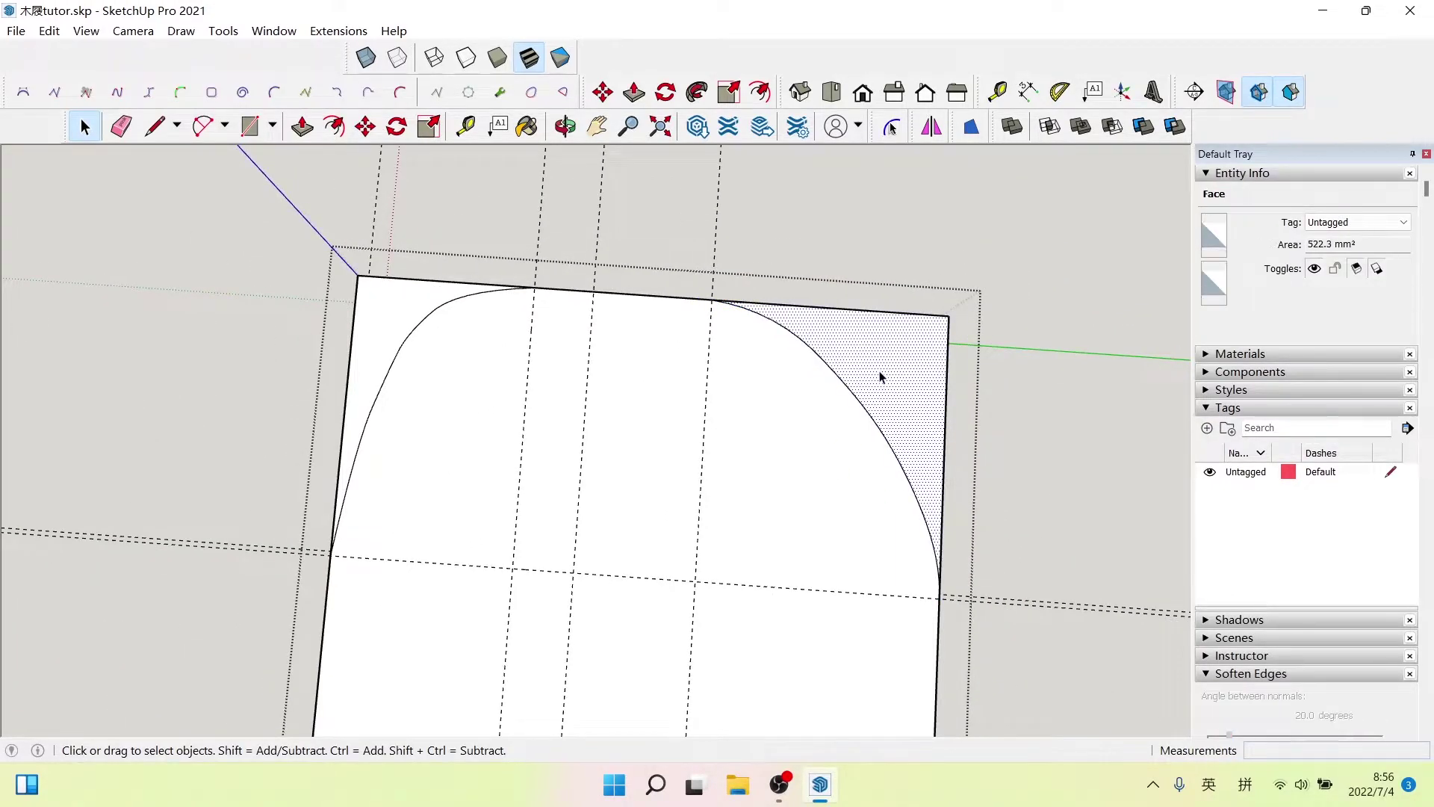
scroll(881, 282, down, 1)
scroll(775, 329, down, 2)
scroll(767, 350, down, 1)
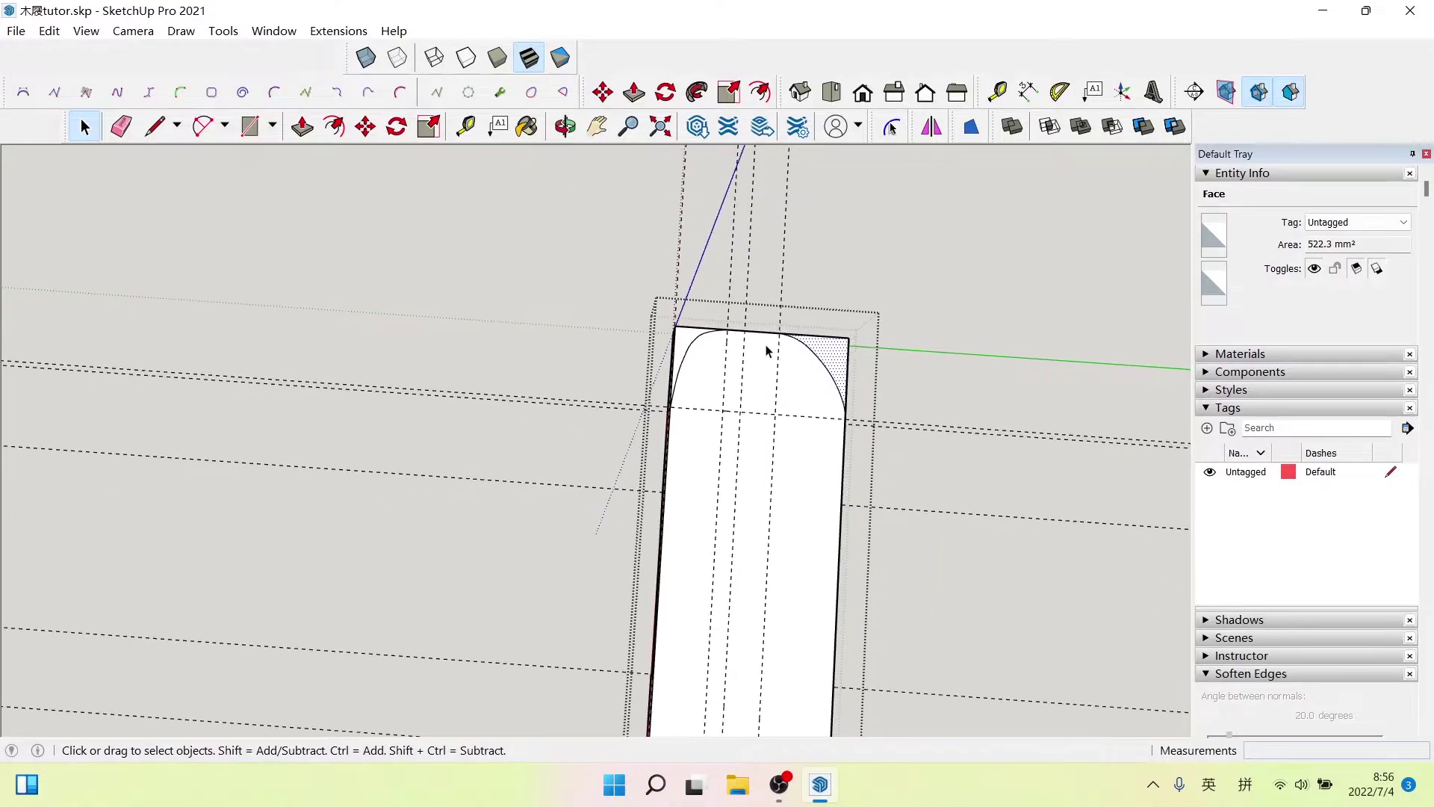
scroll(788, 457, down, 1)
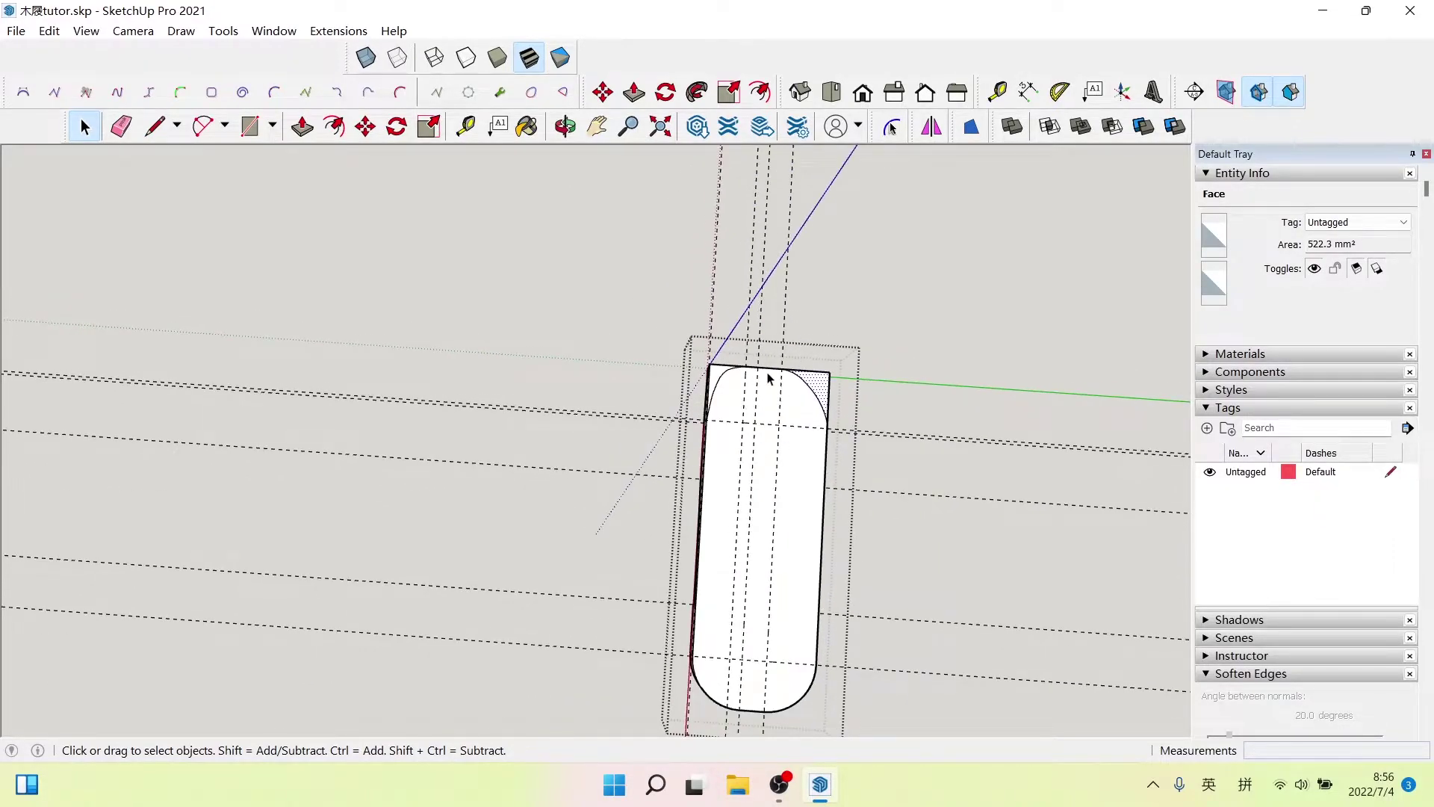
scroll(777, 390, up, 1)
scroll(784, 394, up, 1)
scroll(729, 385, down, 1)
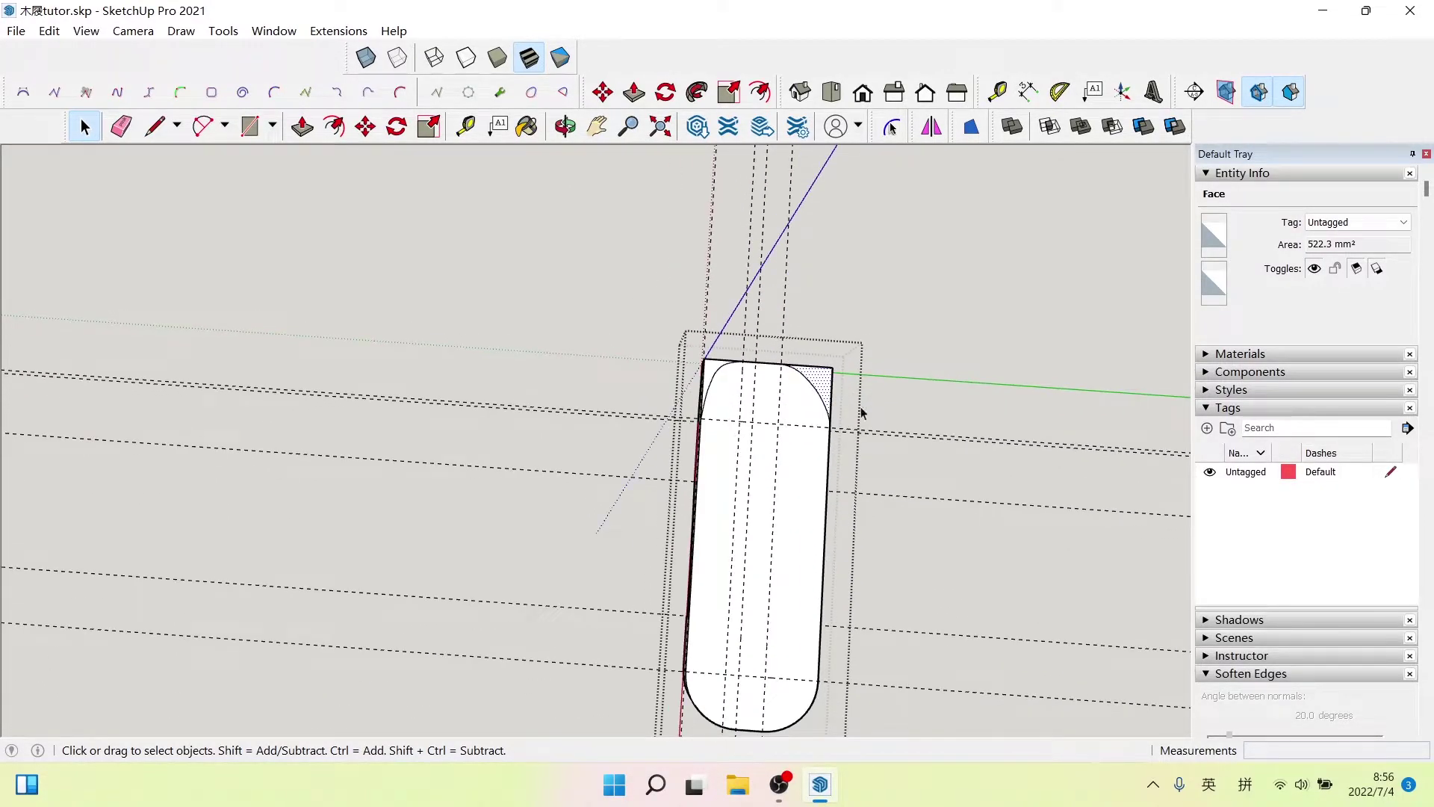
scroll(810, 451, up, 2)
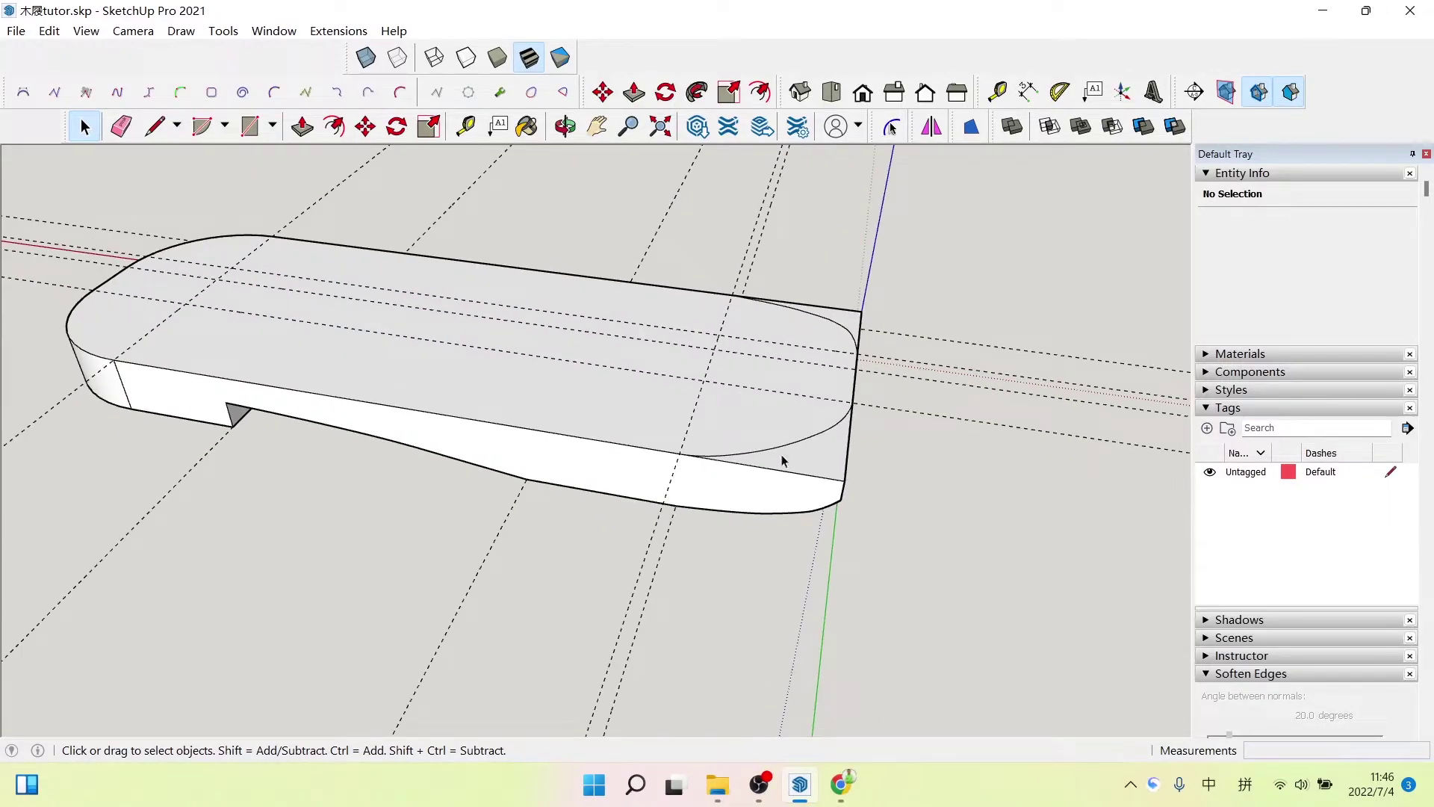
- Inside the sole group, push the curved toe corner face in by 7.0 mm
click(832, 300)
mouse_move(832, 300)
middle_down()
mouse_move(816, 361)
mouse_move(858, 351)
middle_up()
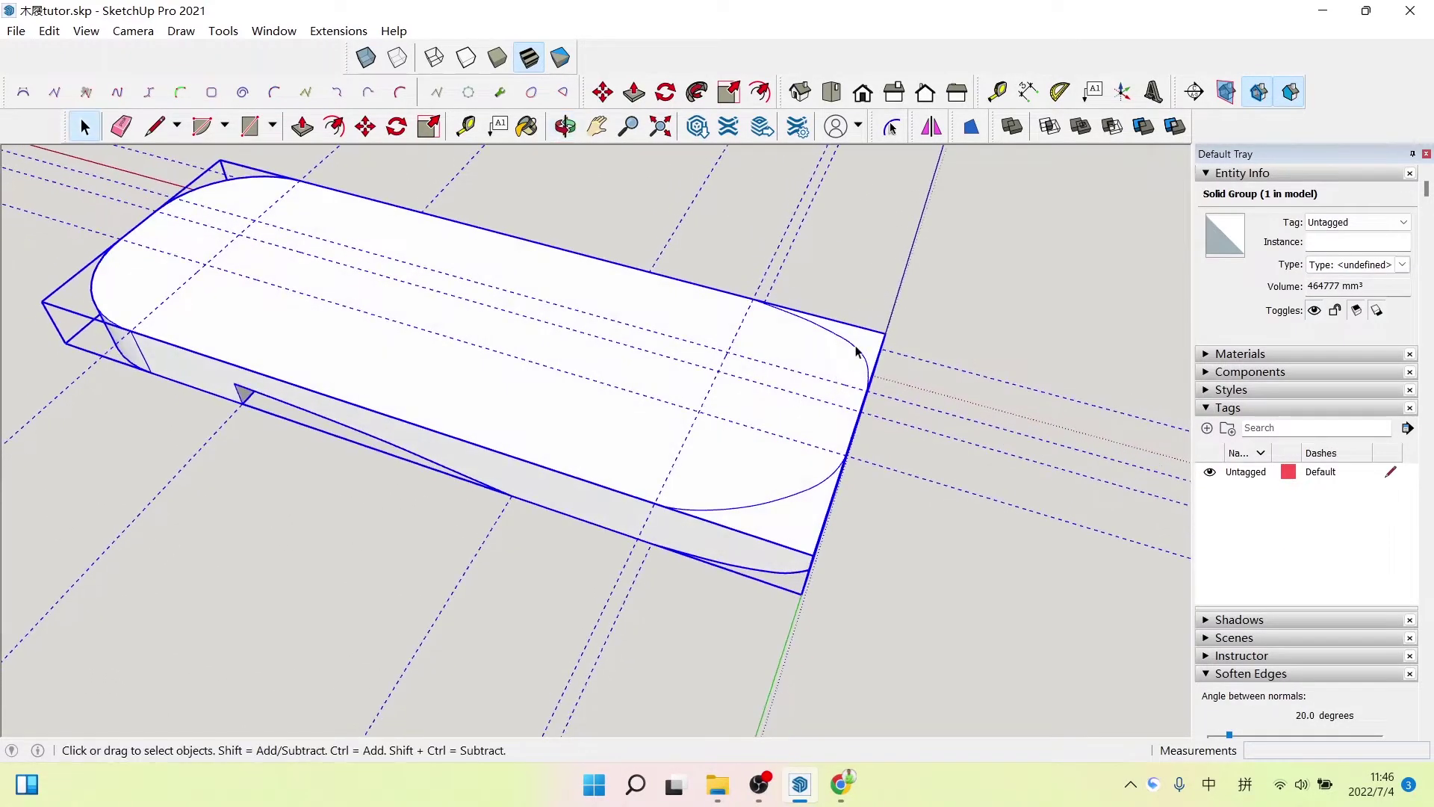
middle_drag(792, 523, 966, 448)
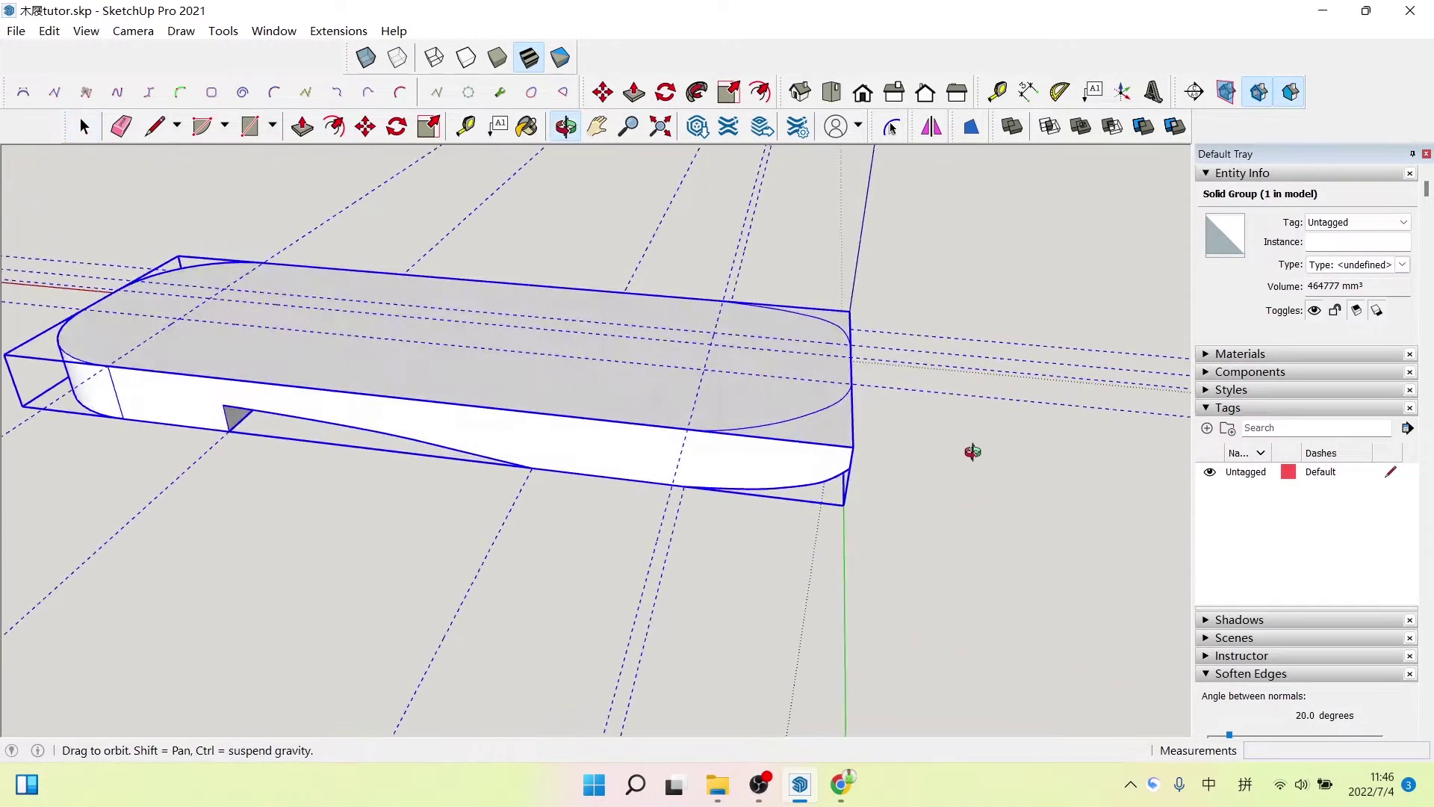
double_click(825, 434)
click(819, 426)
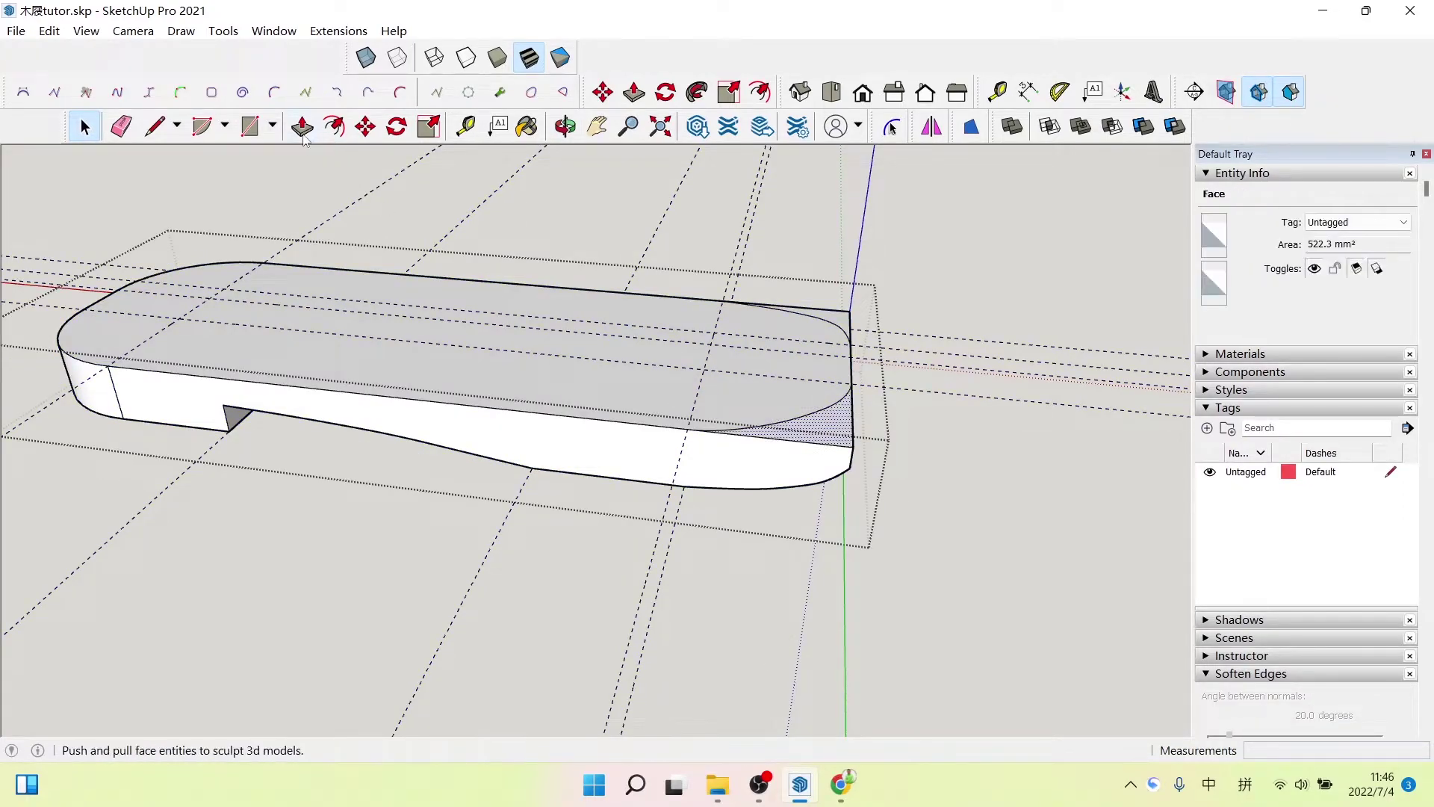
click(302, 125)
drag(849, 452, 847, 478)
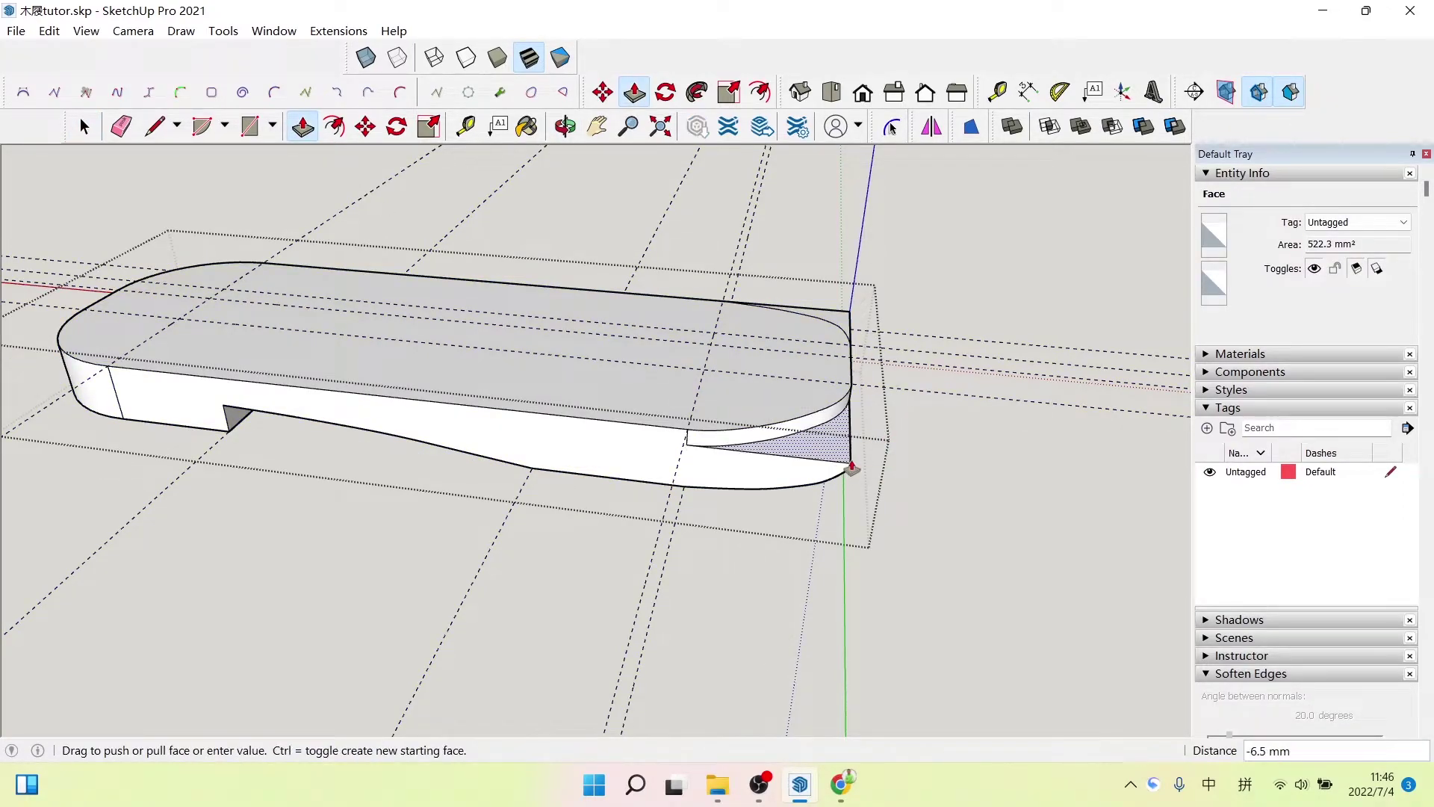
click(773, 494)
key(space)
- Select the whole sole group and open the 坯子插件库 2022 plugin library
click(960, 447)
mouse_move(960, 447)
middle_down()
mouse_move(929, 502)
mouse_move(785, 510)
middle_up()
click(818, 501)
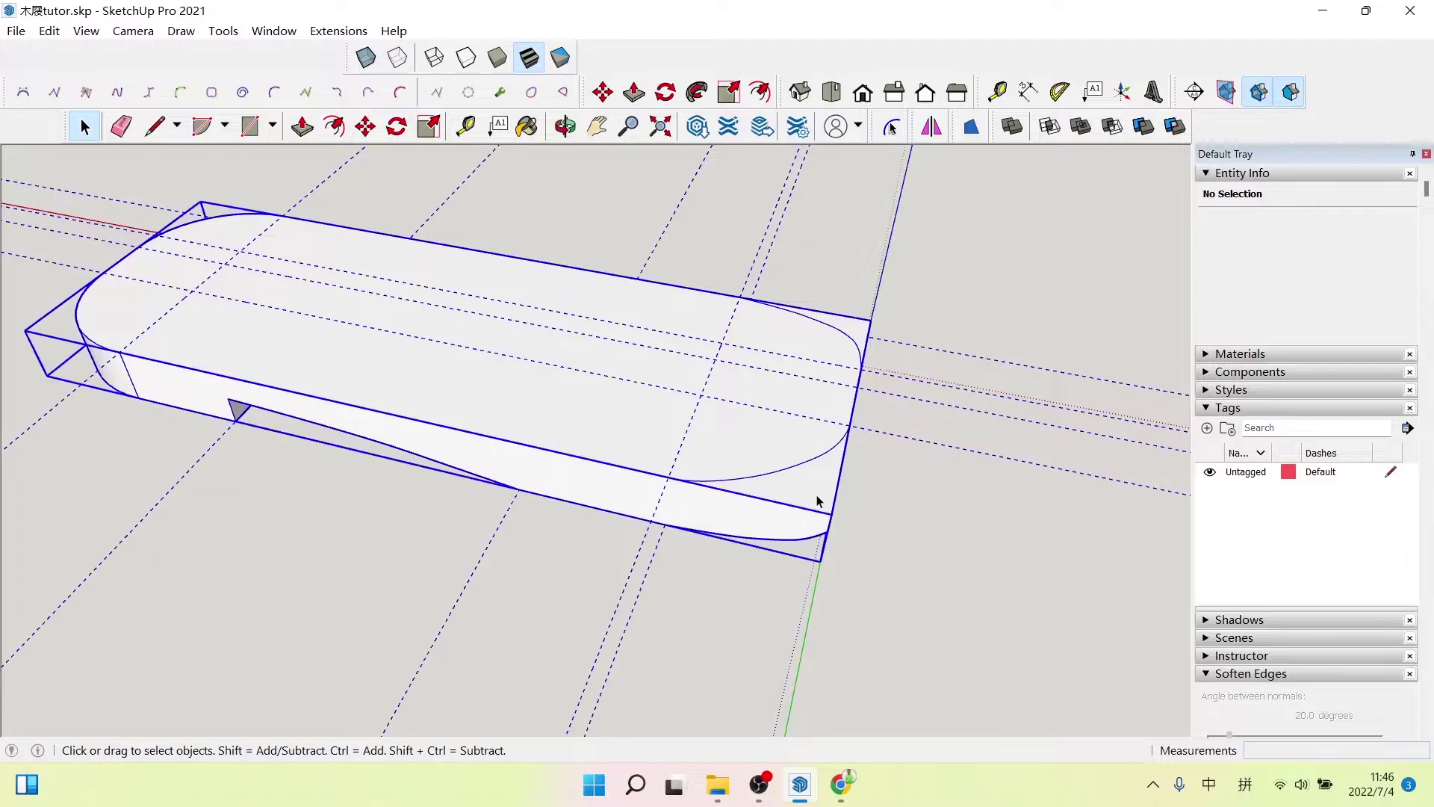
click(910, 536)
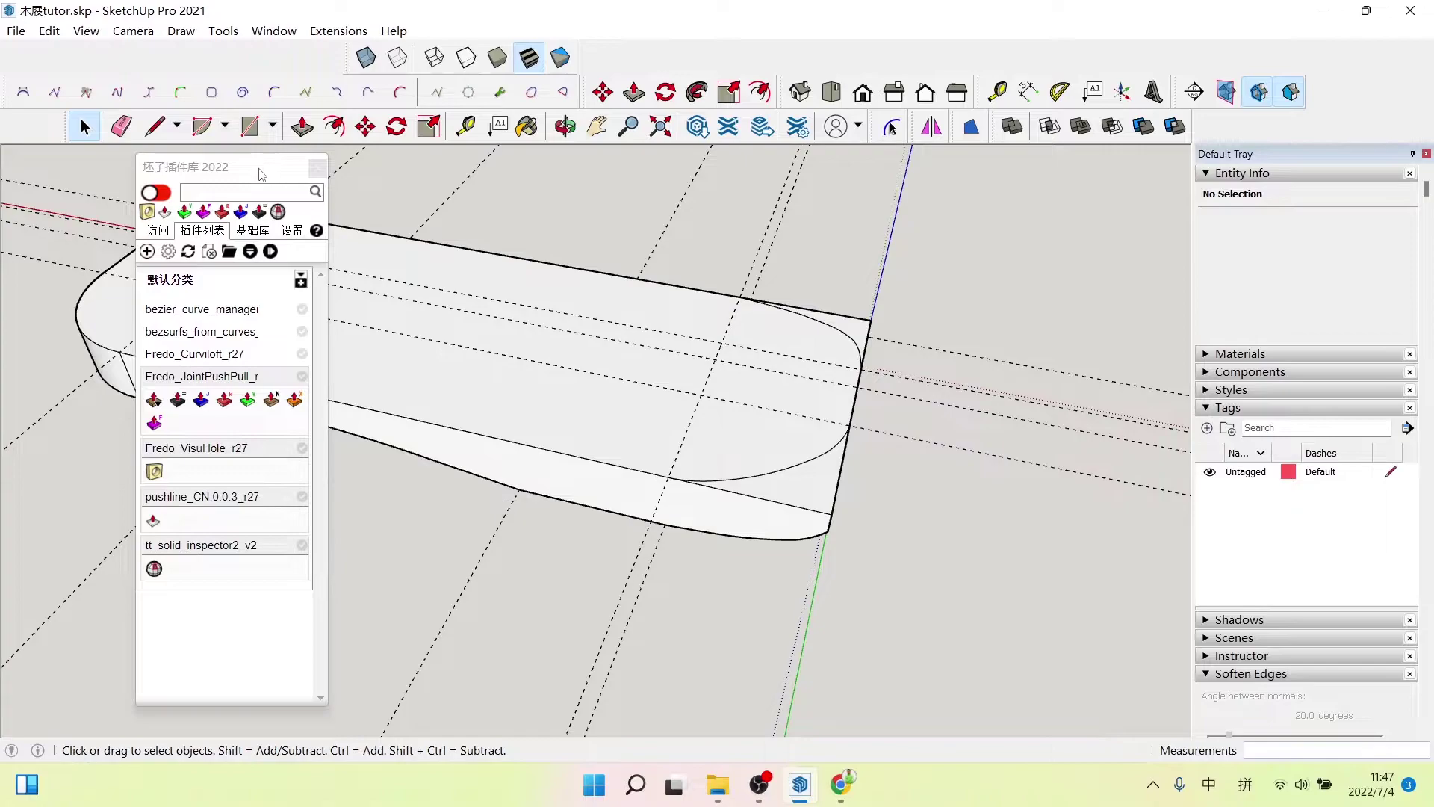
- Paste a copy of the curved corner face in place on the sole
drag(265, 179, 234, 193)
double_click(824, 486)
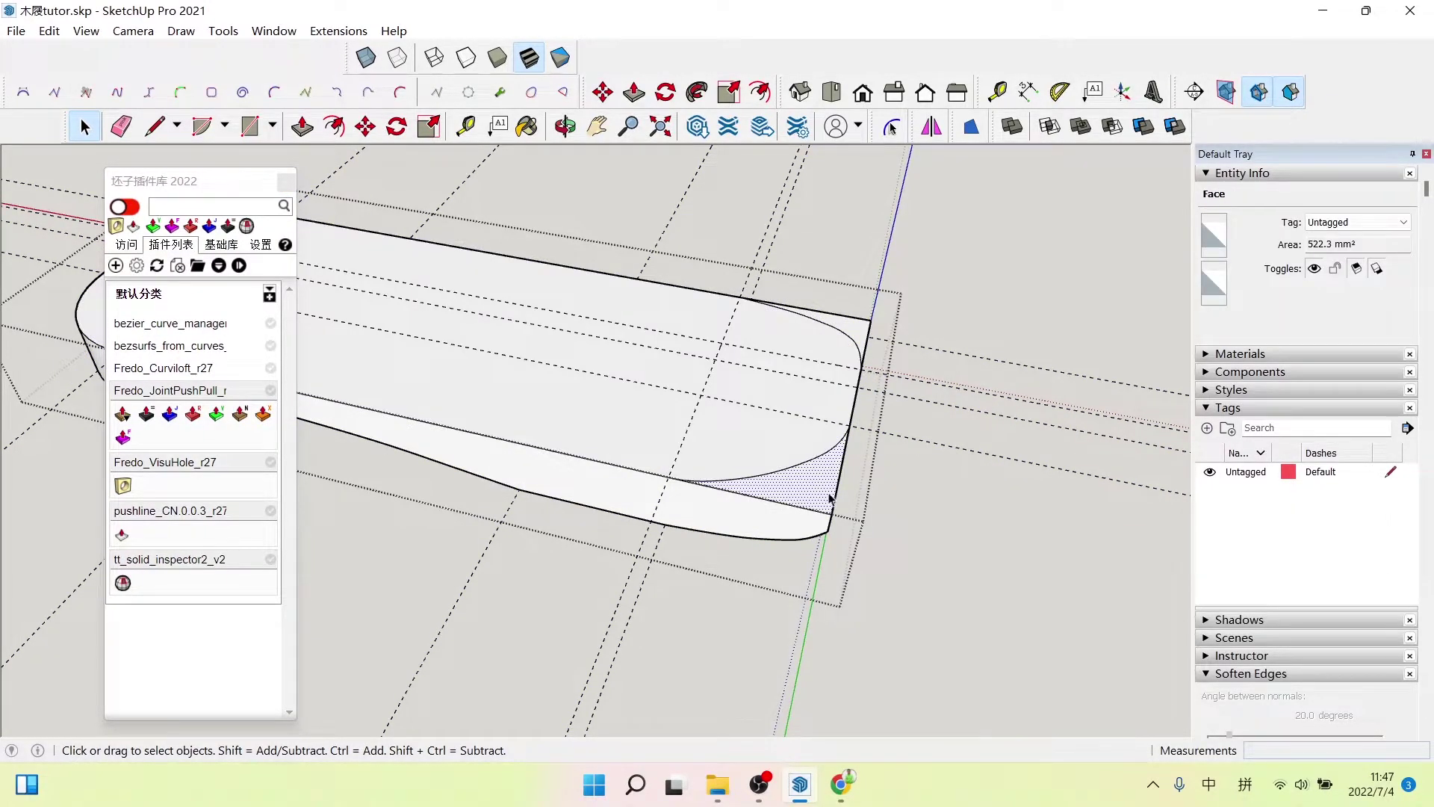
click(930, 492)
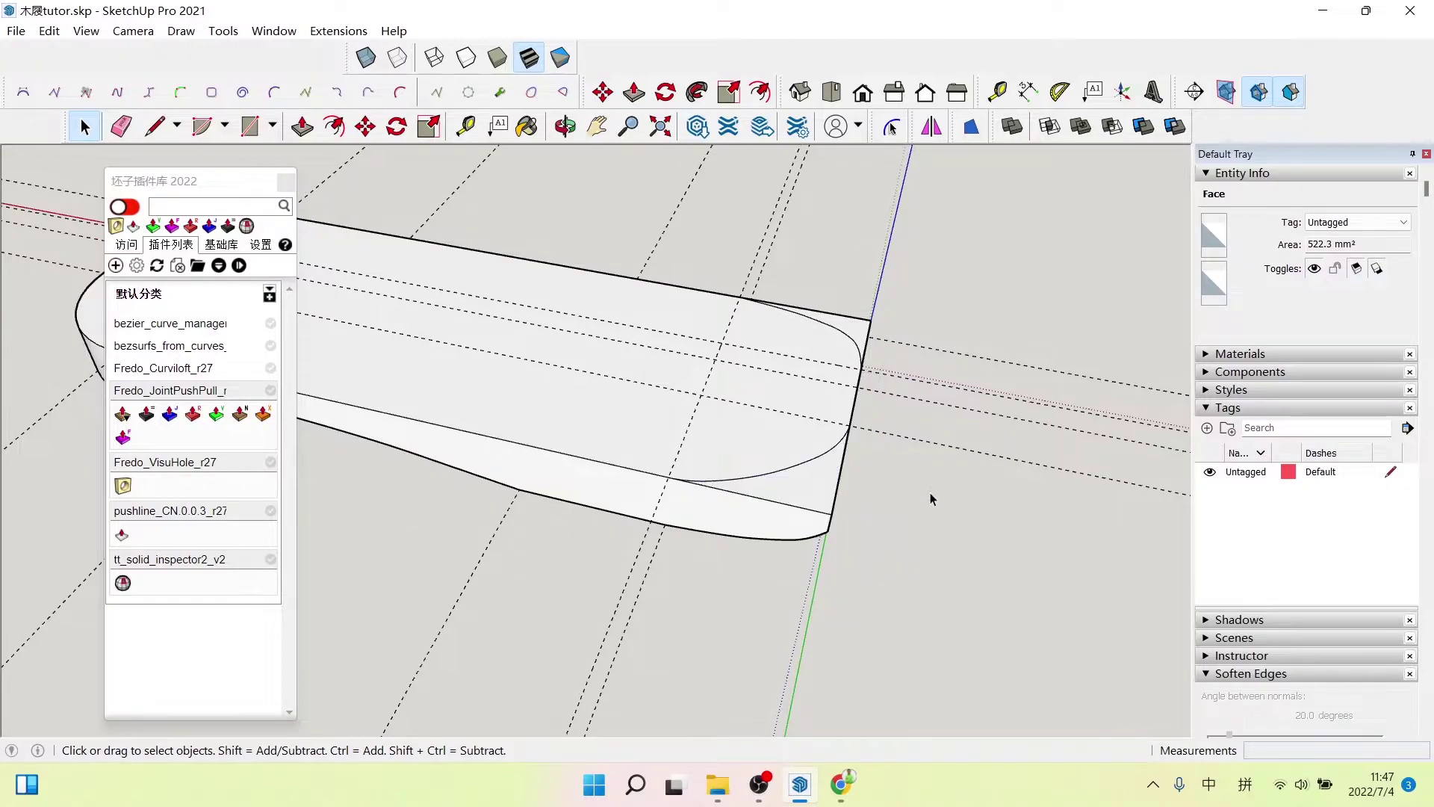
click(49, 30)
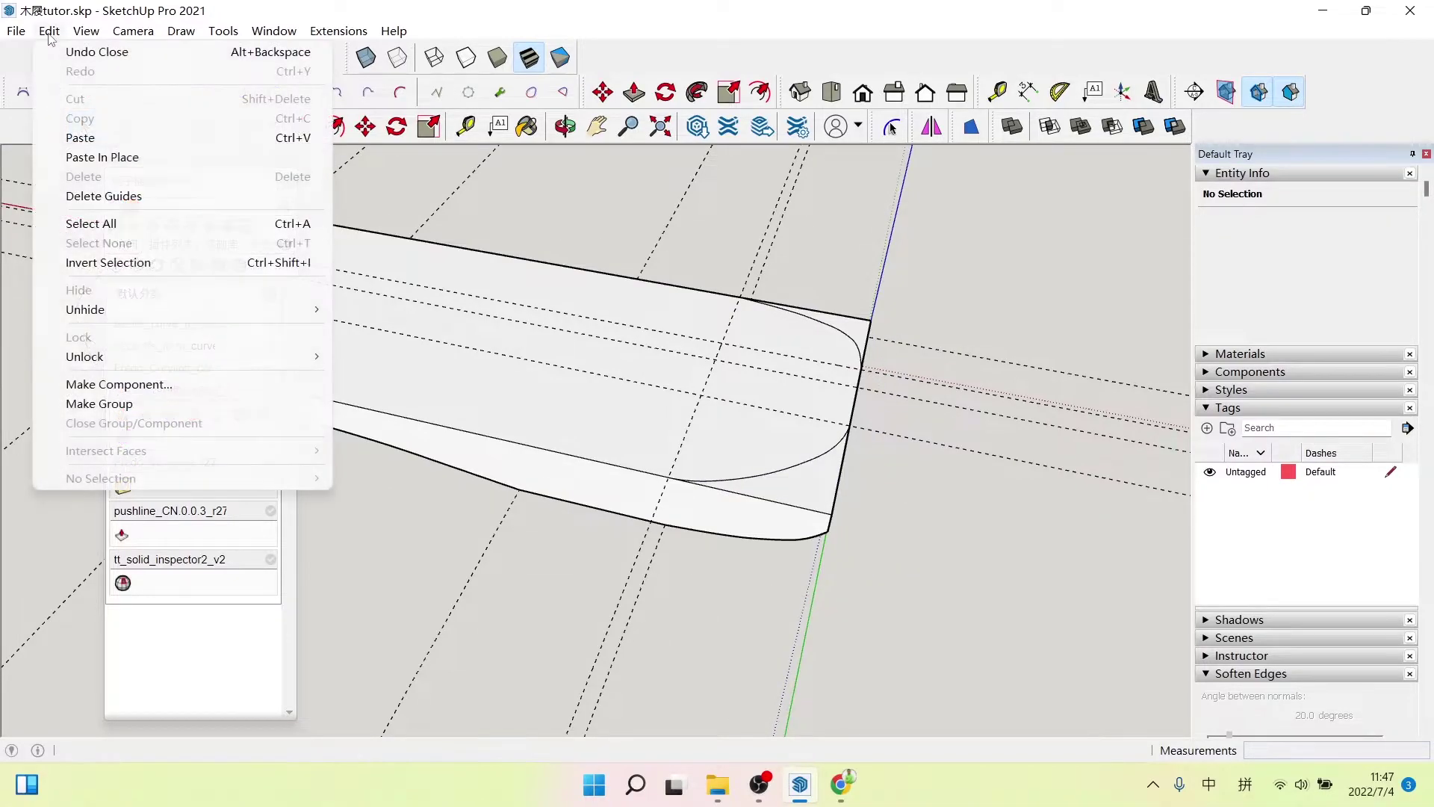
click(102, 157)
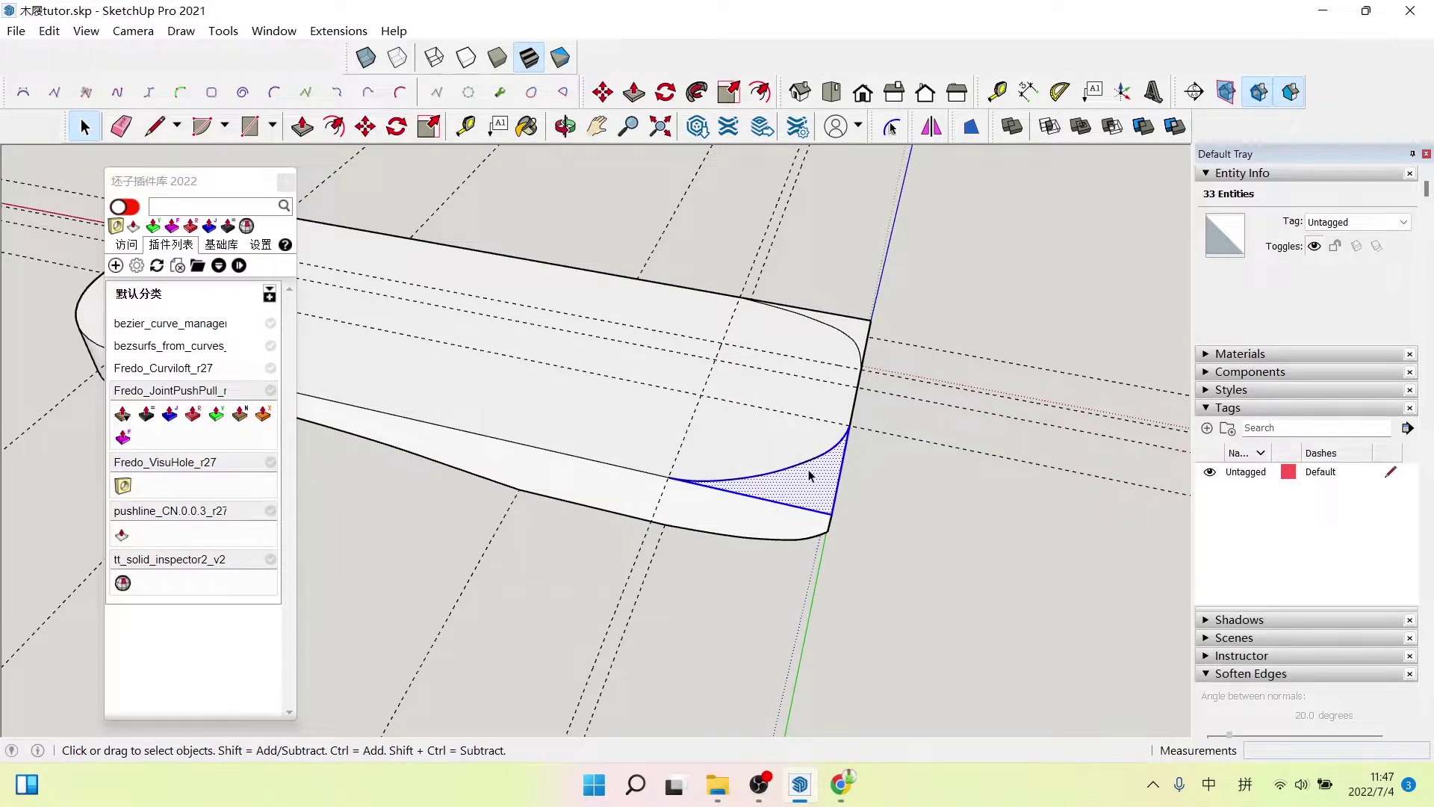
- Move the pasted face copy 135.5 mm up above the sole's toe
click(365, 126)
click(829, 514)
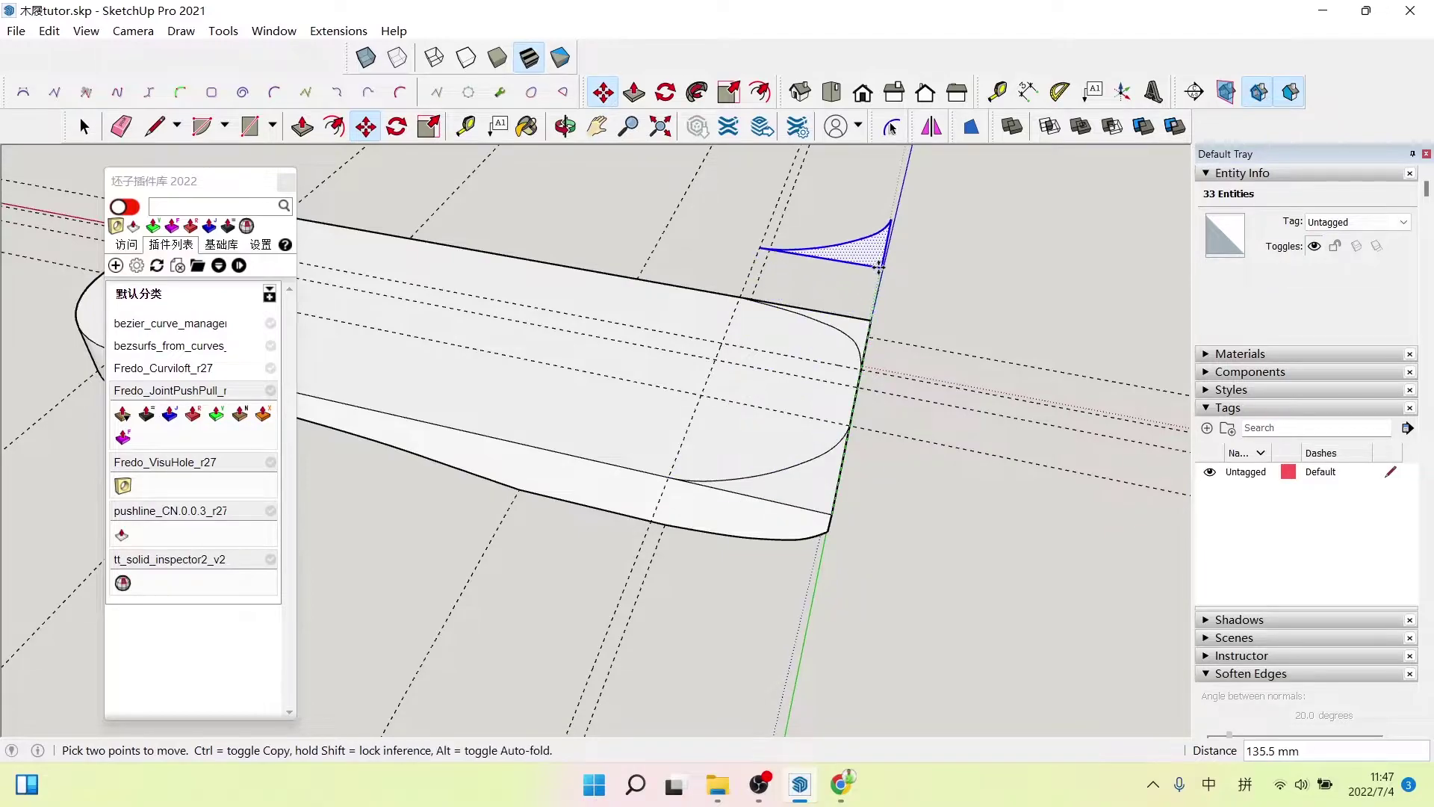
click(900, 256)
key(space)
- Select the raised face copy and start Fredo VisuHole
middle_drag(965, 294, 948, 477)
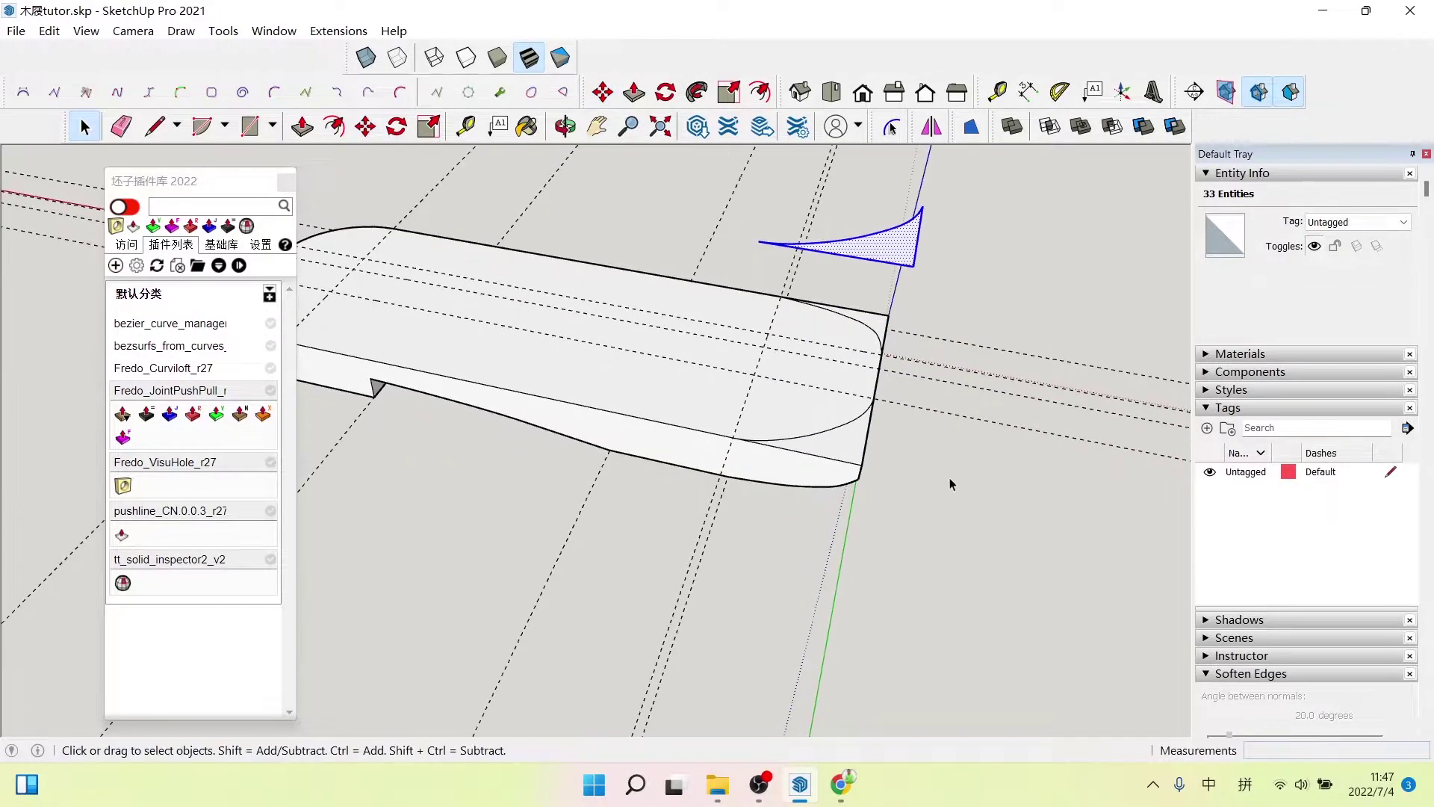
click(951, 456)
click(900, 243)
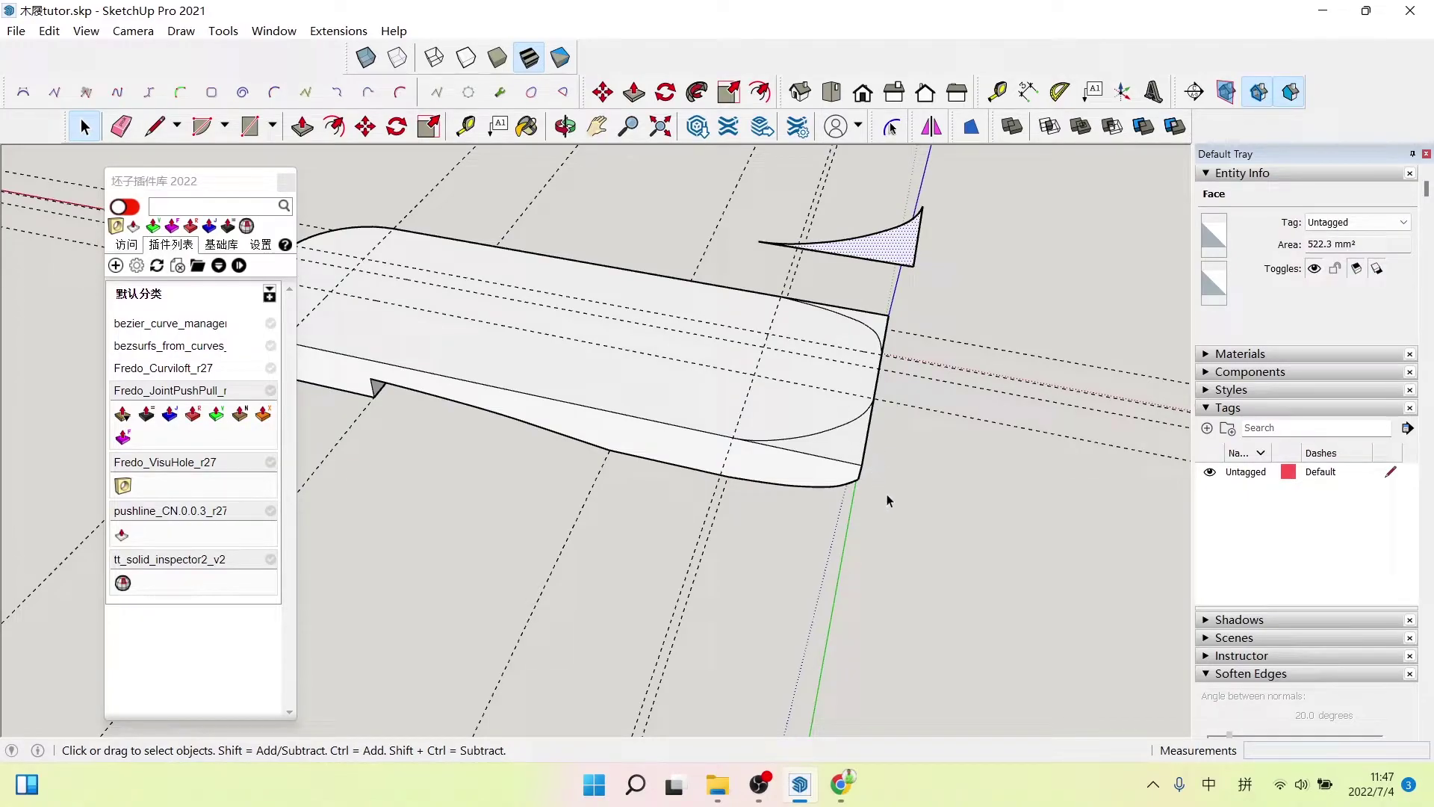
click(123, 486)
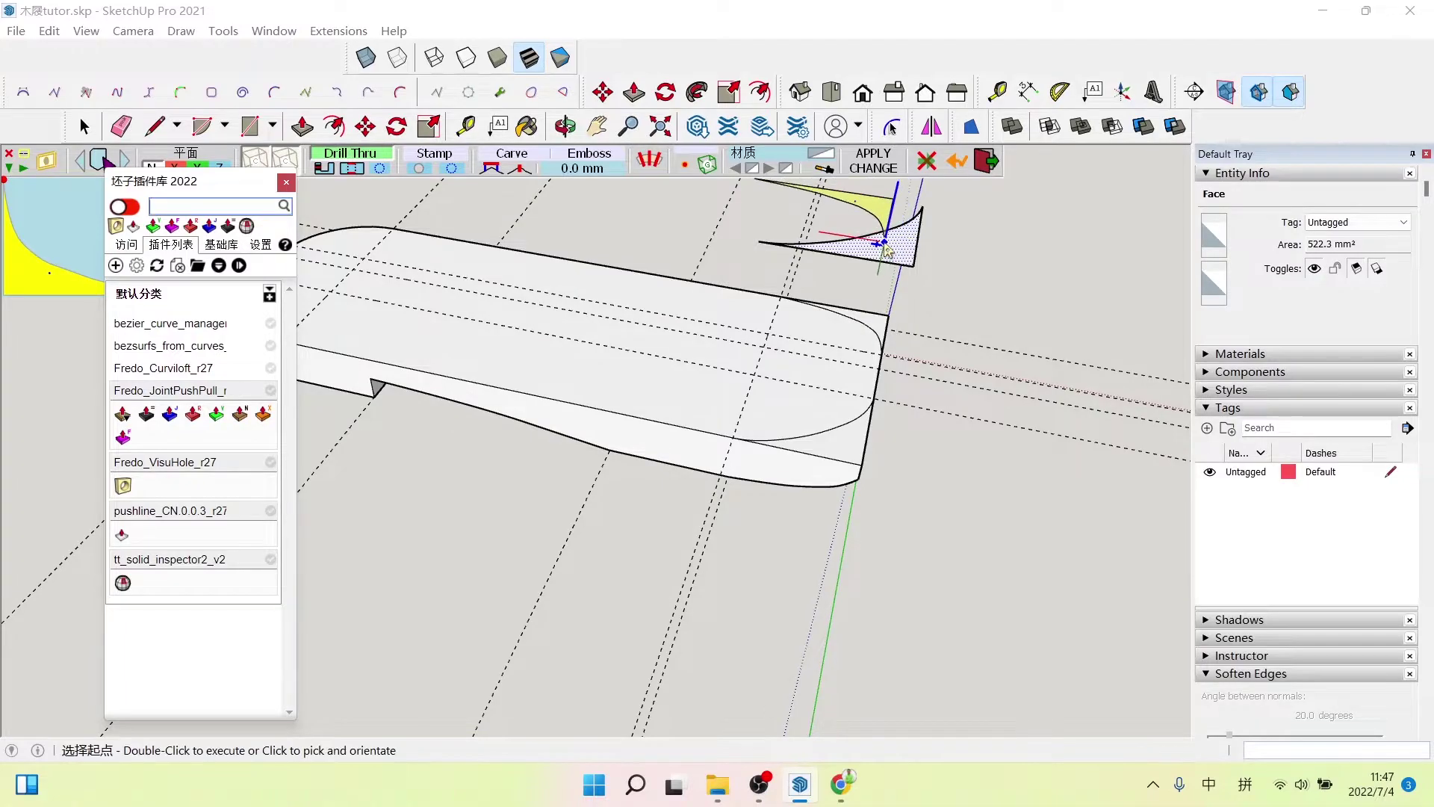
- Pick the raised curved face as the VisuHole template
click(99, 166)
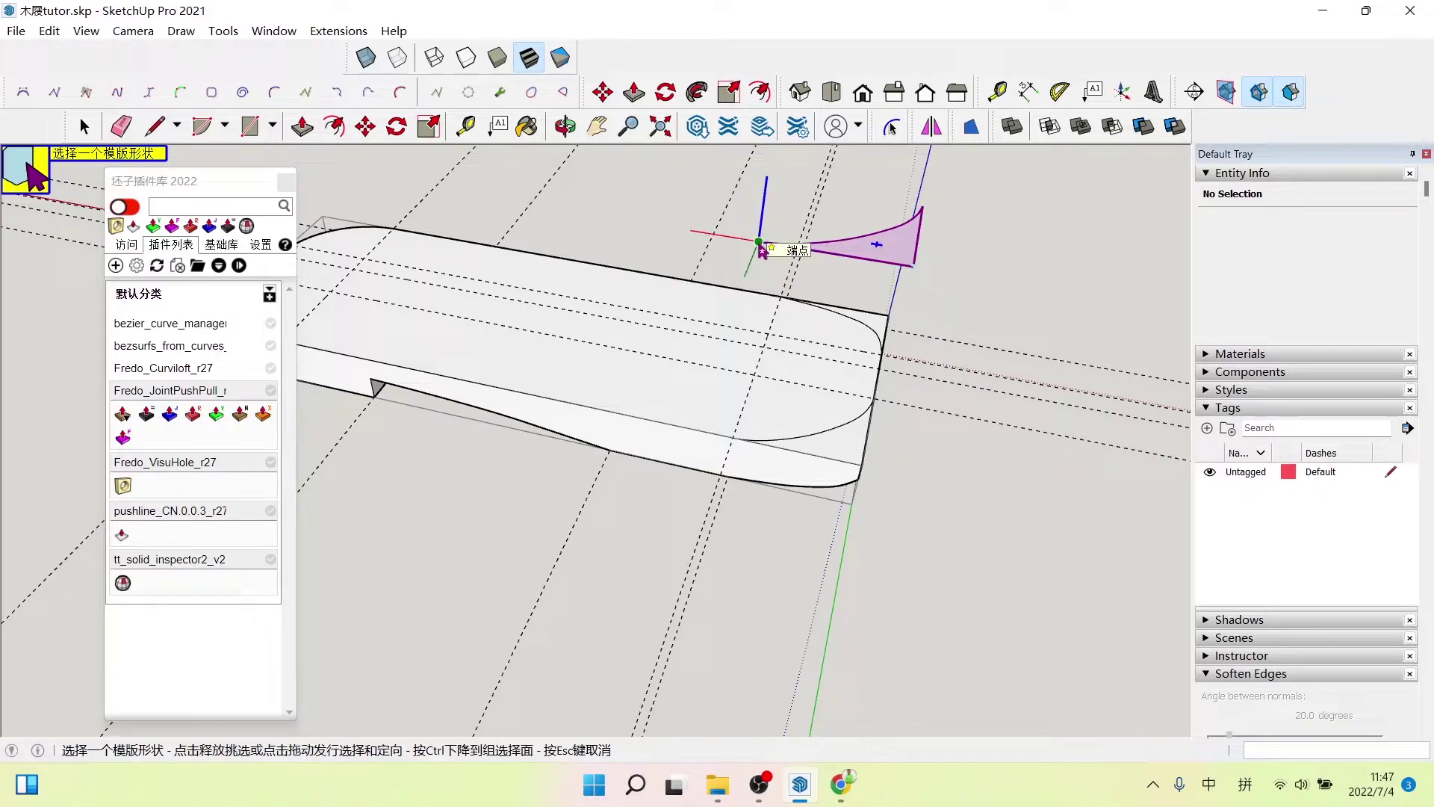
click(761, 249)
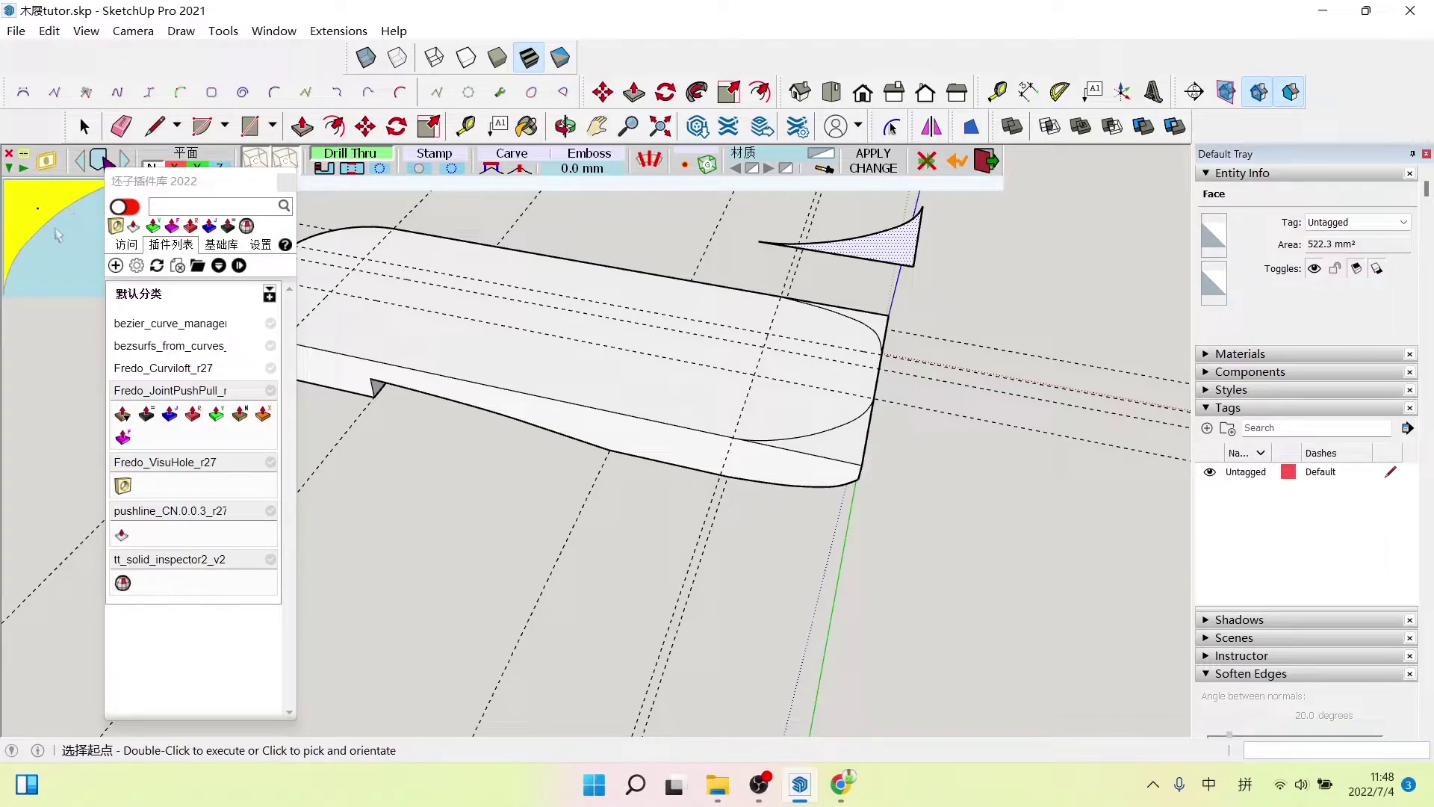
drag(219, 195, 228, 231)
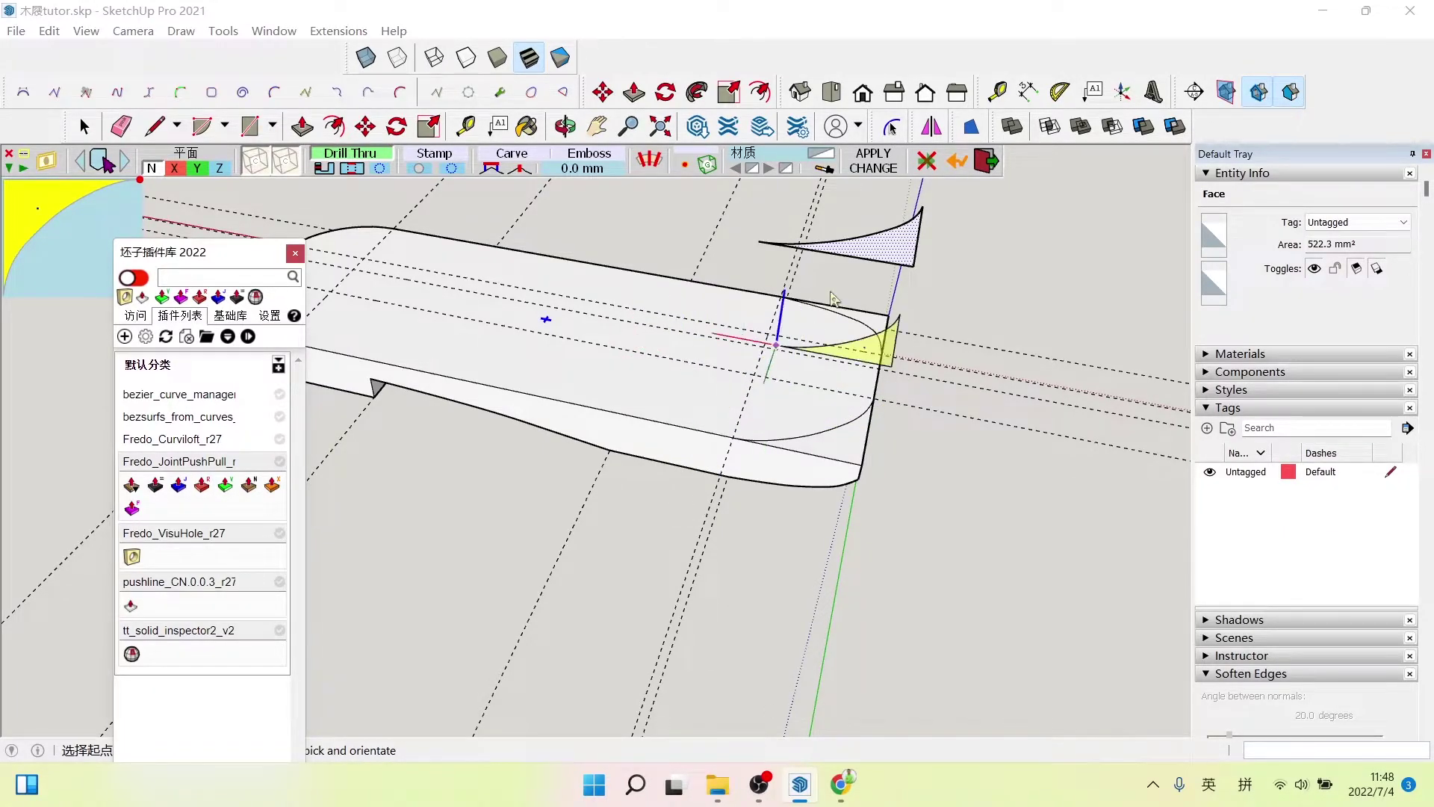
key(Escape)
- Select the sole group and cut the curved template profile through its side near the toe
click(621, 378)
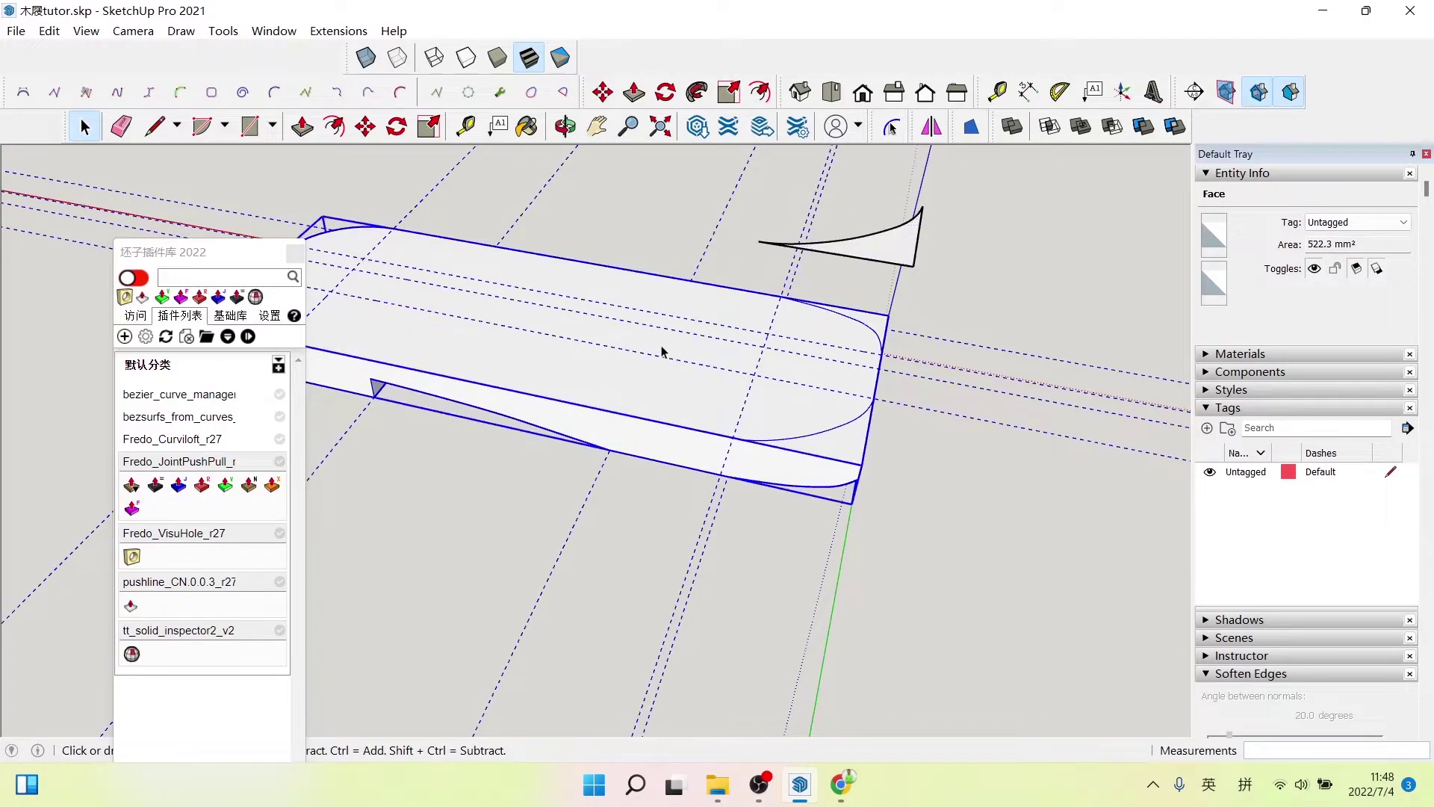
click(131, 556)
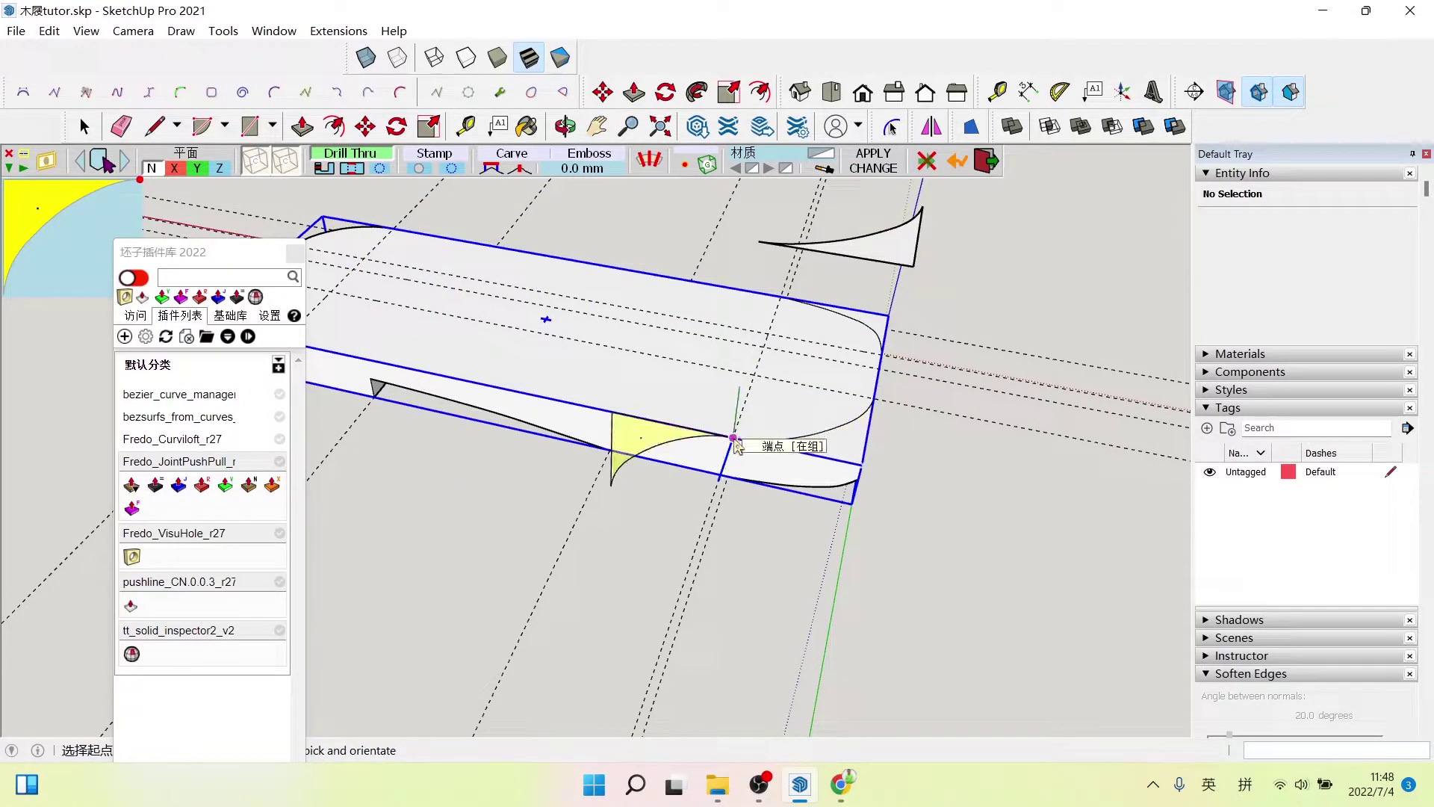
scroll(734, 442, up, 2)
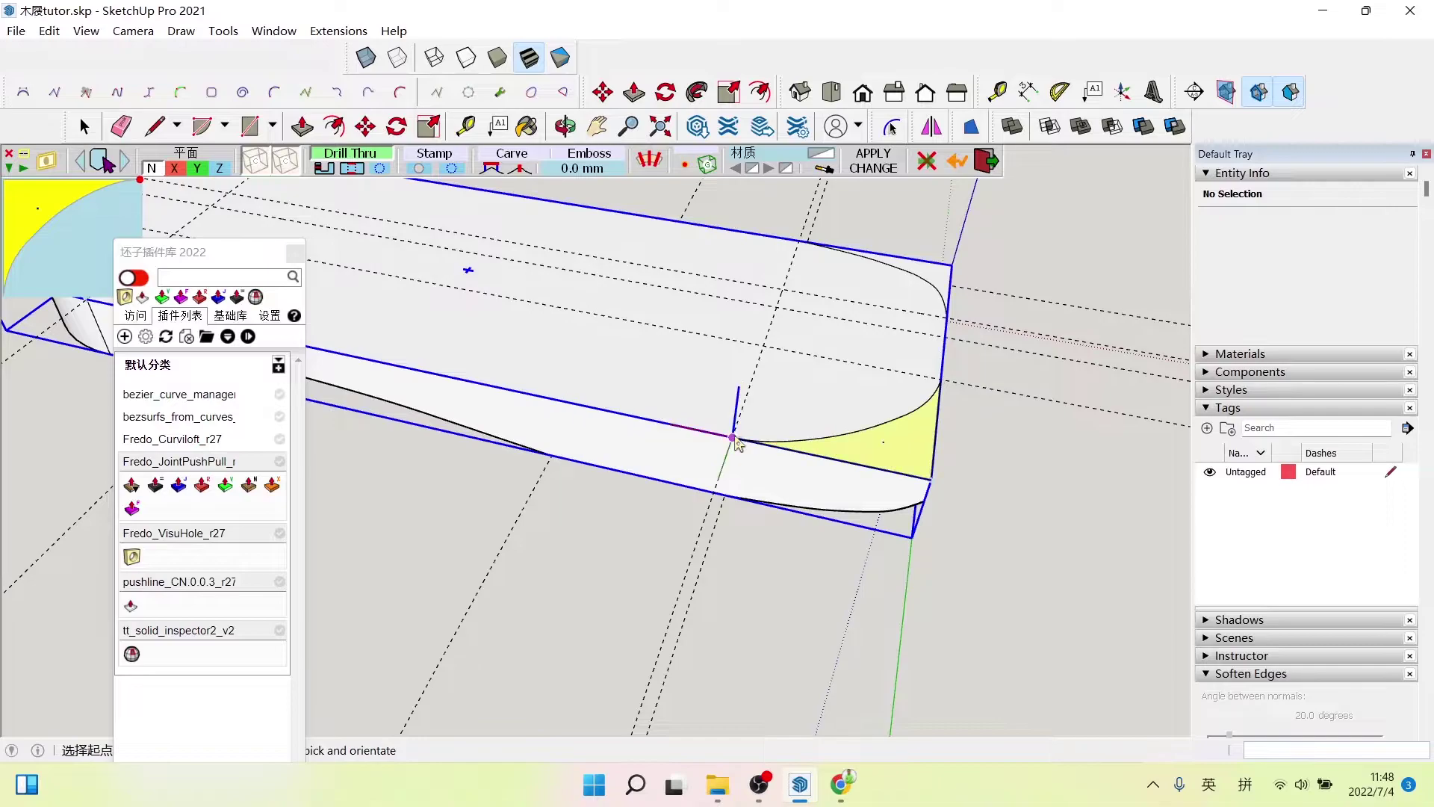
click(733, 439)
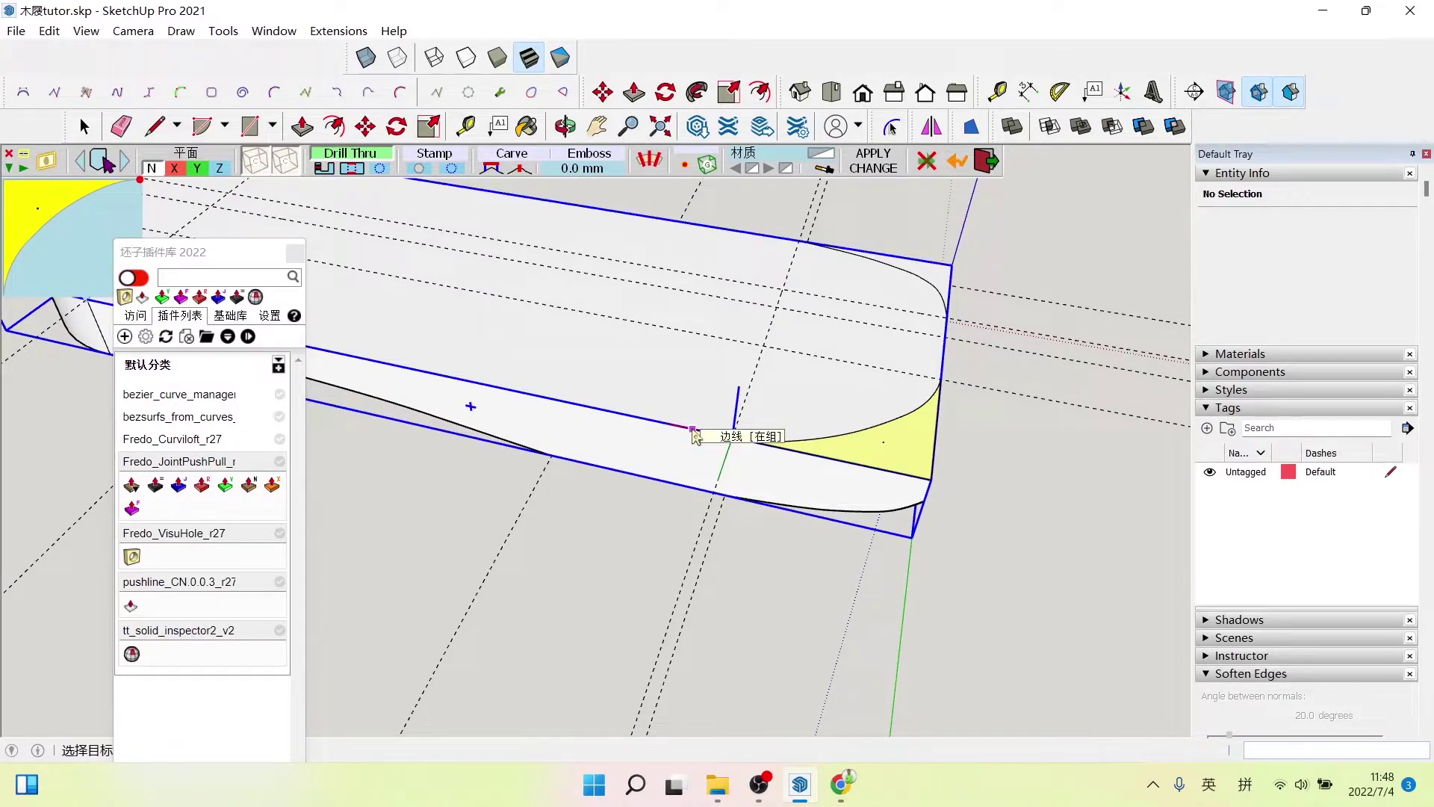
click(695, 433)
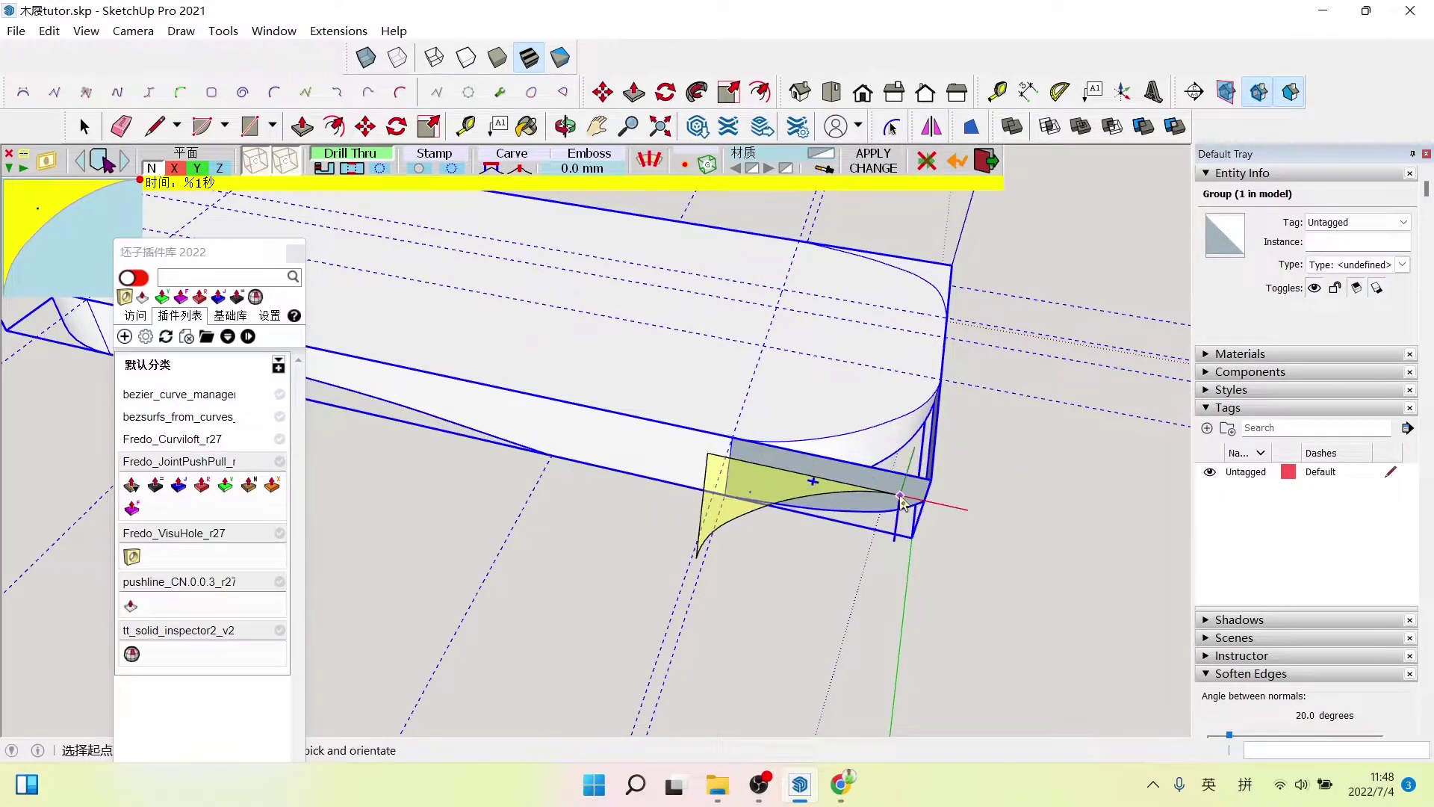
key(space)
scroll(992, 507, up, 2)
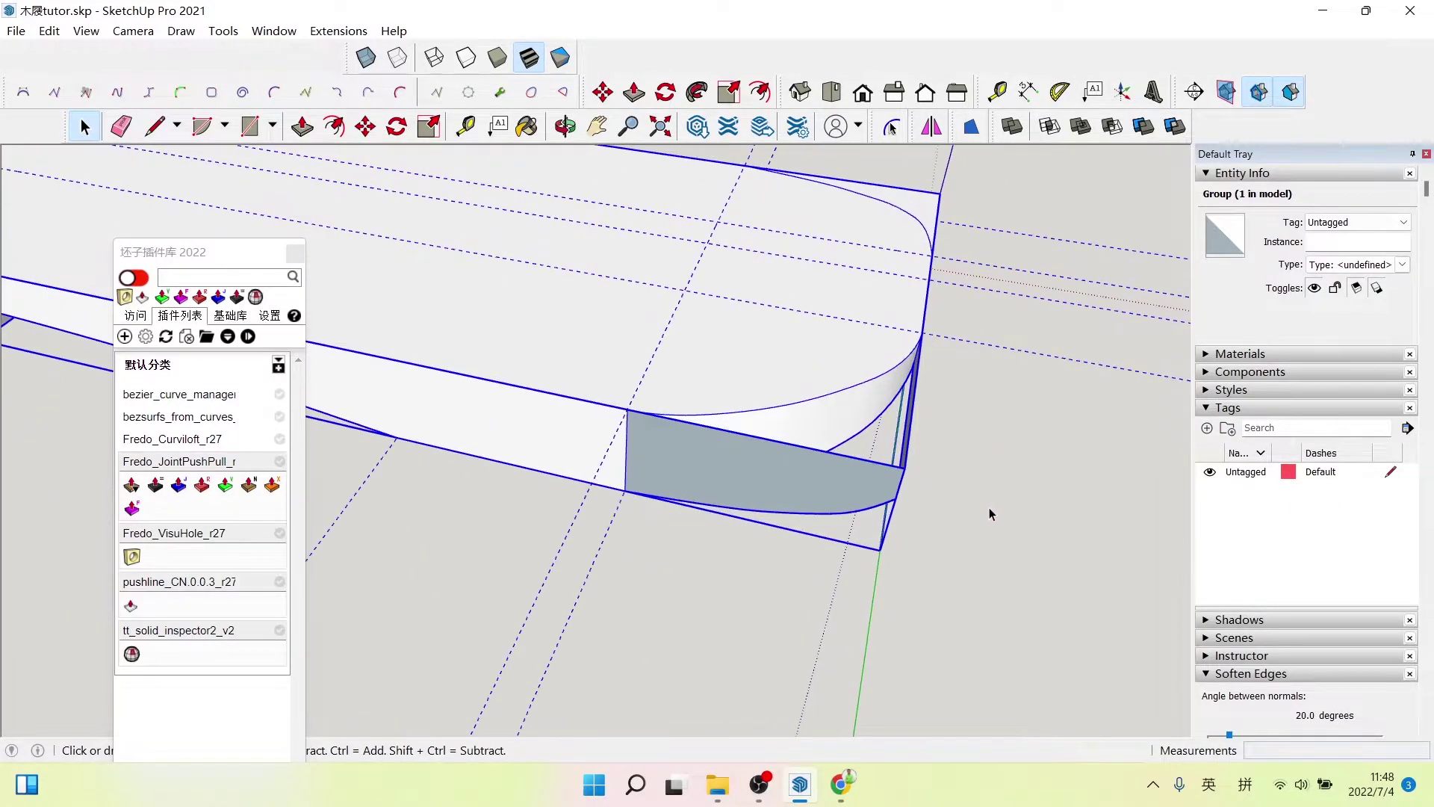
- Inside the sole group, delete the grey corner cut face and the curved bottom edge
middle_drag(864, 473, 889, 508)
double_click(889, 493)
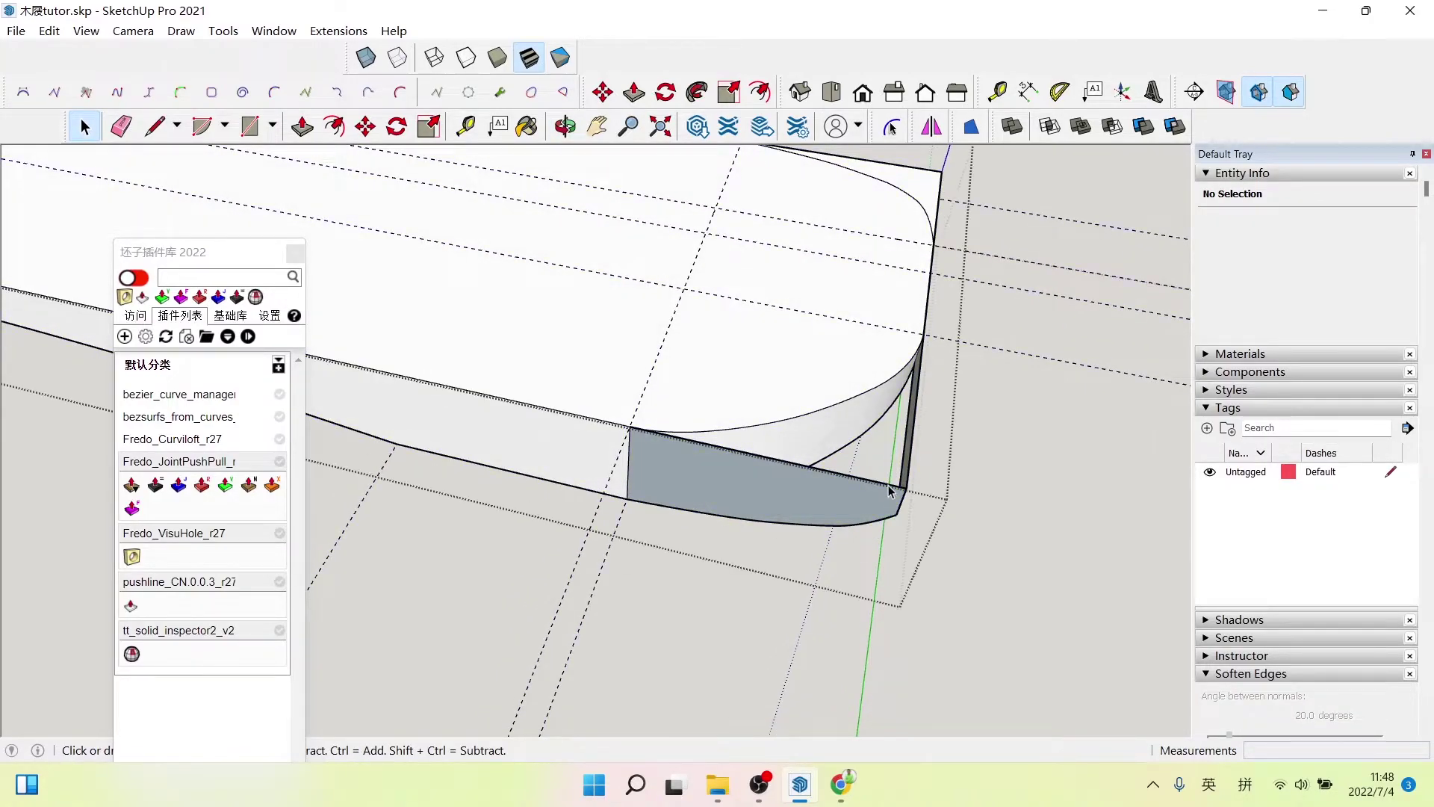
click(890, 490)
key(Delete)
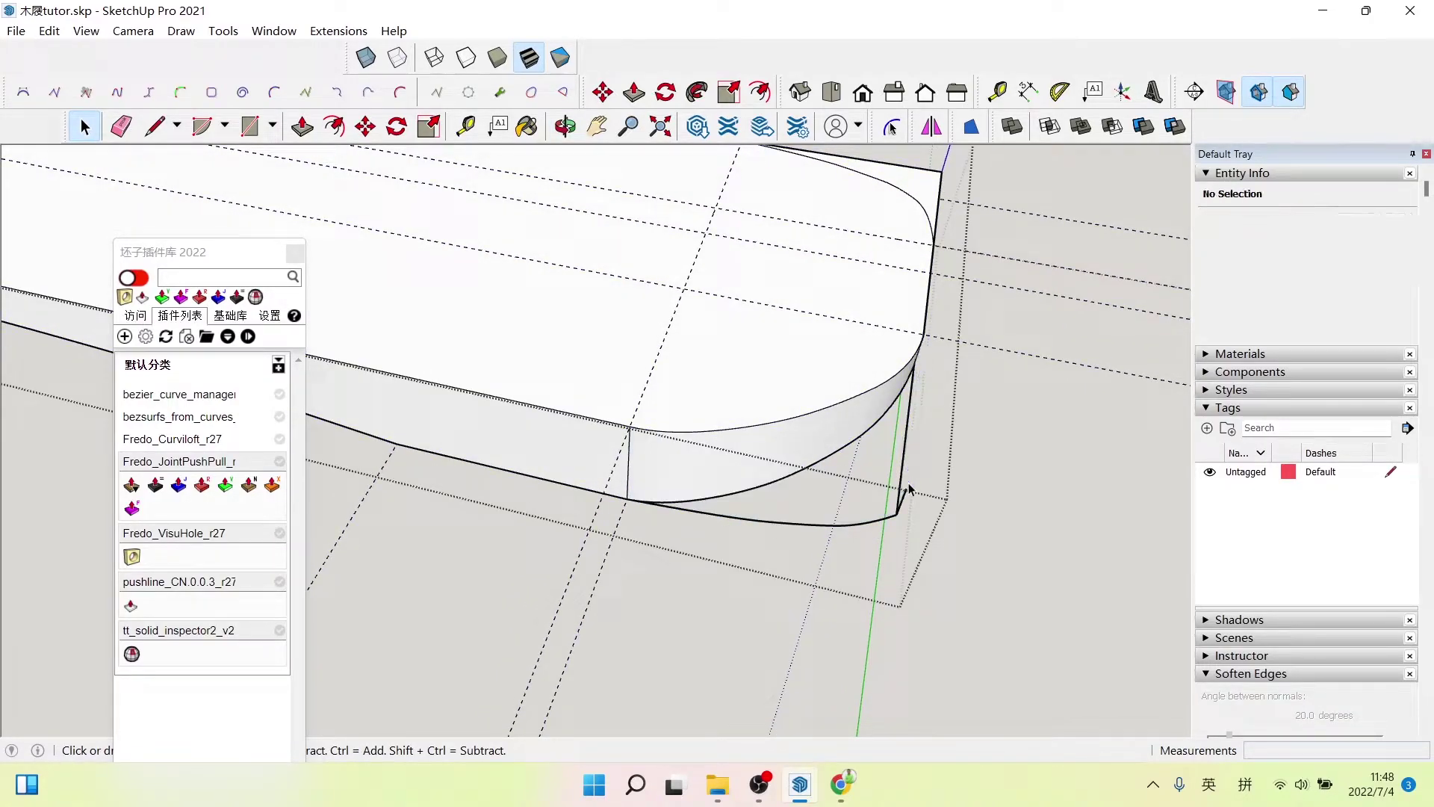
click(889, 519)
key(Delete)
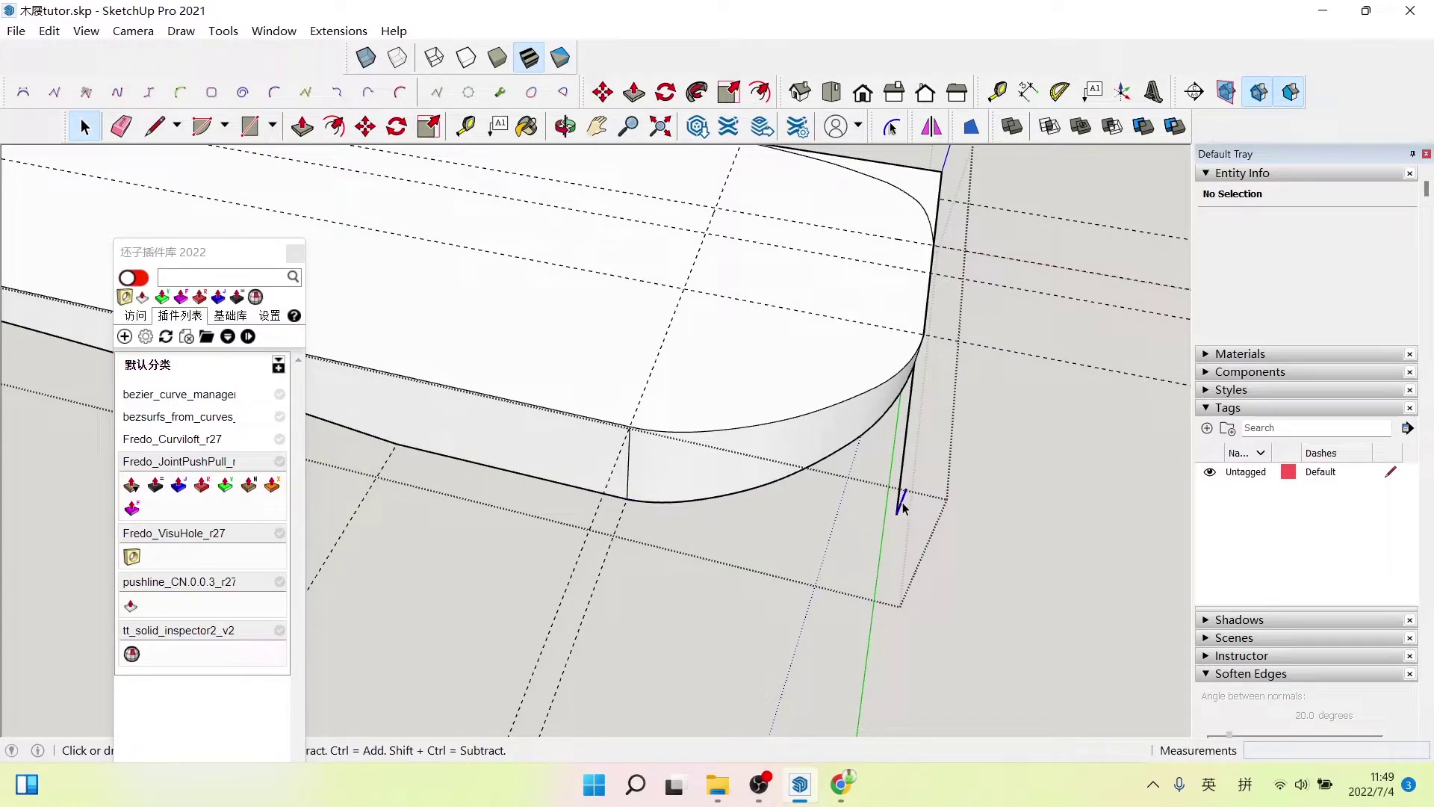
click(994, 451)
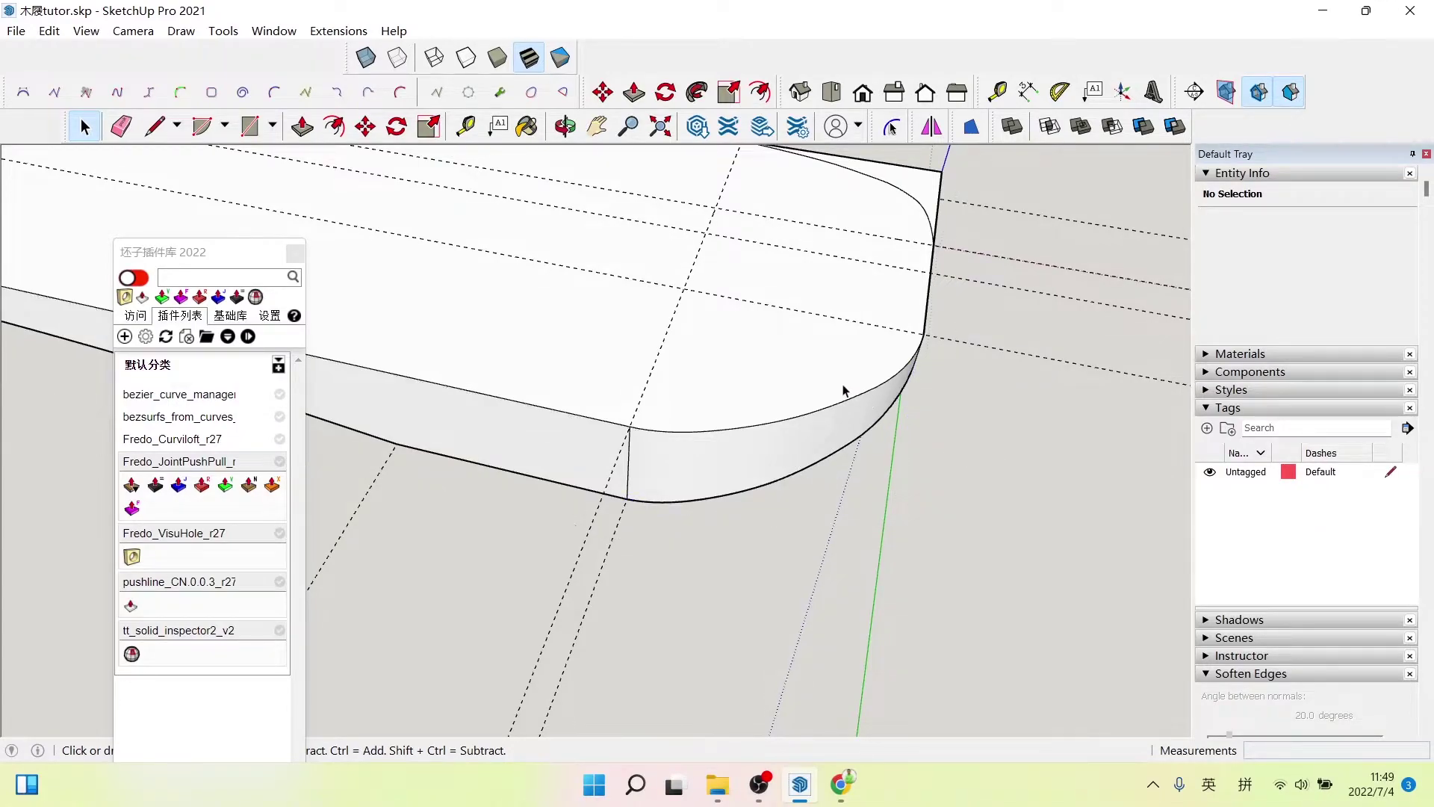
- Delete the stray triangle sketch's edges from the sole's top face, then reselect the sole group
mouse_move(799, 429)
middle_down()
mouse_move(896, 415)
mouse_move(776, 364)
middle_up()
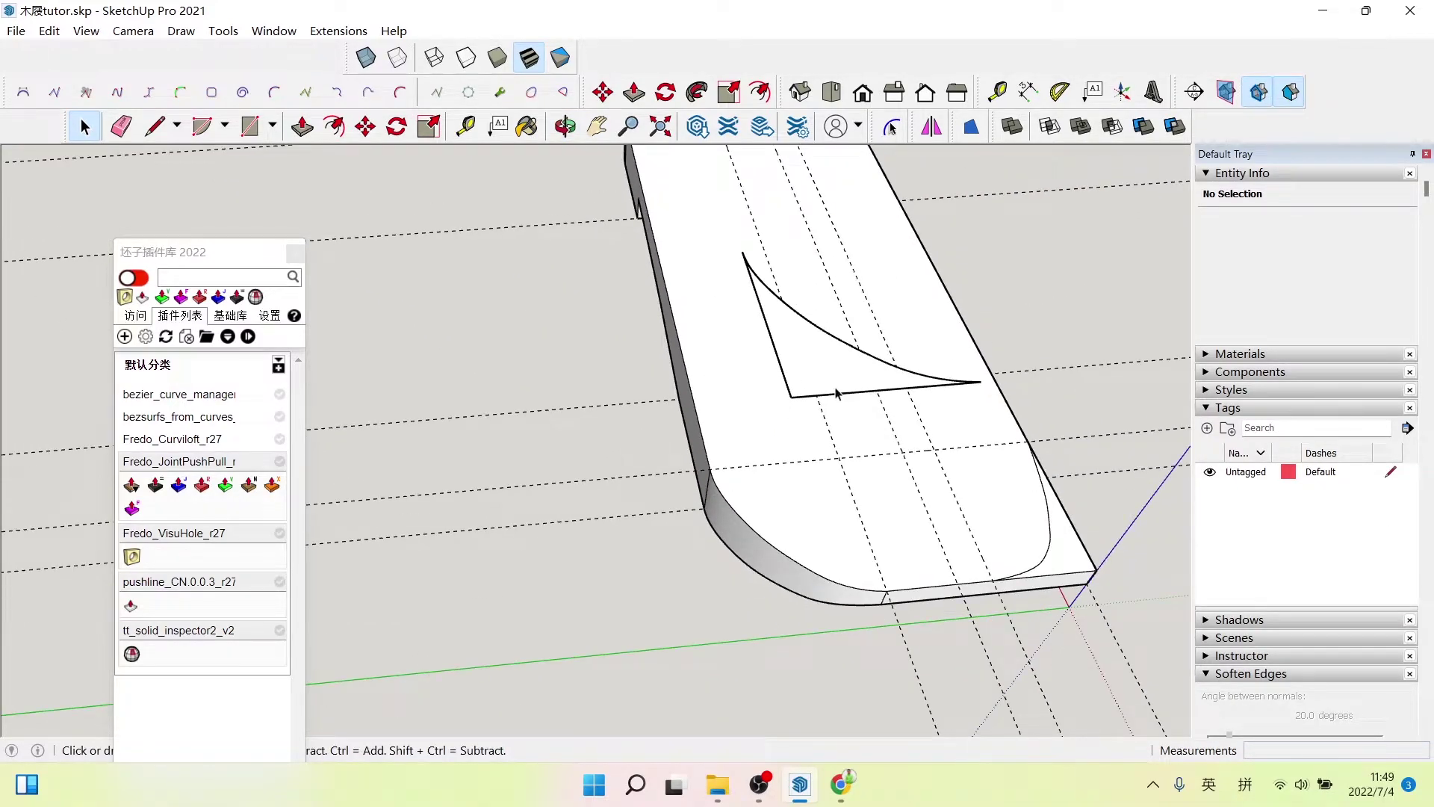
click(842, 398)
key(Delete)
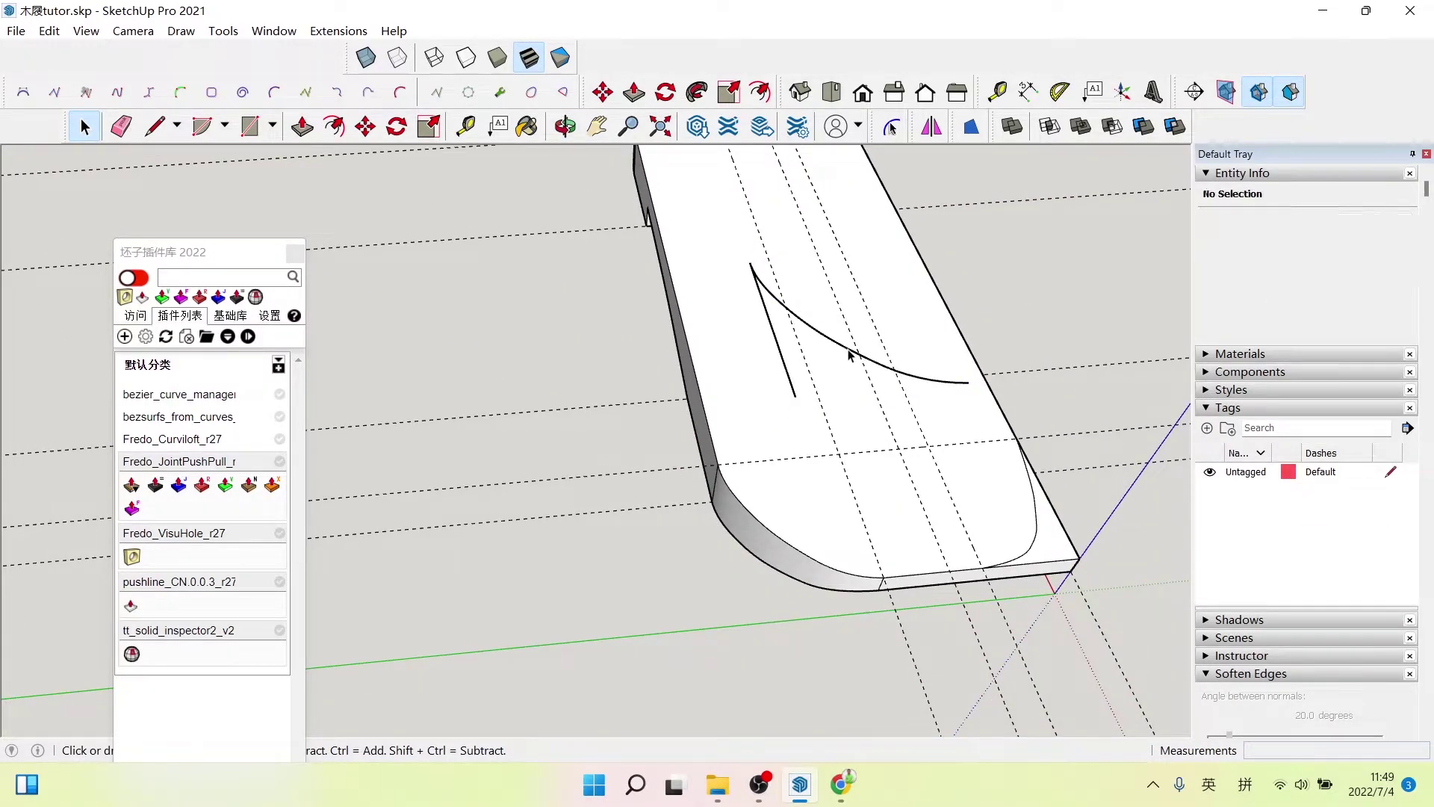
click(851, 350)
key(Delete)
key(Delete)
scroll(554, 370, down, 2)
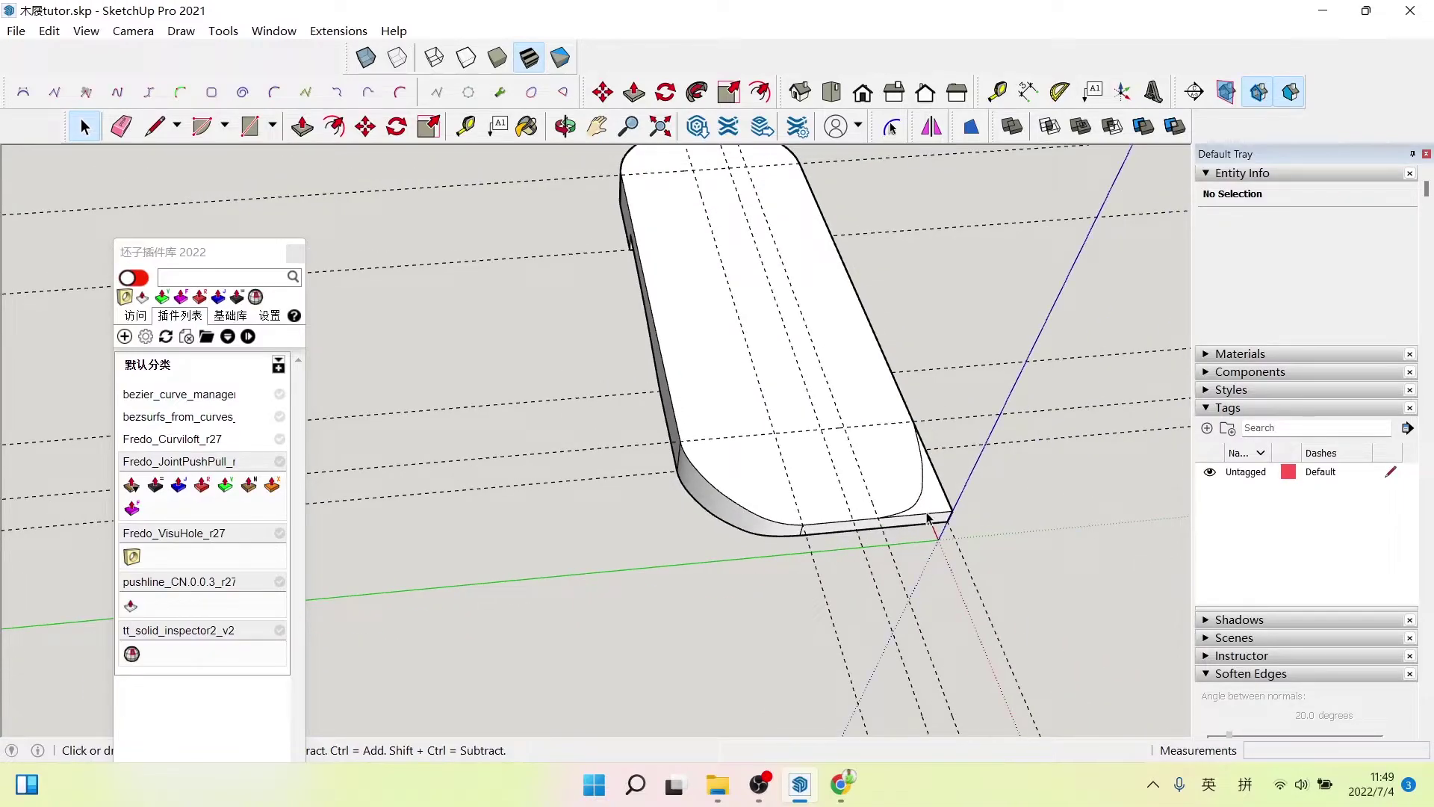
click(928, 515)
scroll(918, 482, up, 2)
scroll(912, 485, up, 1)
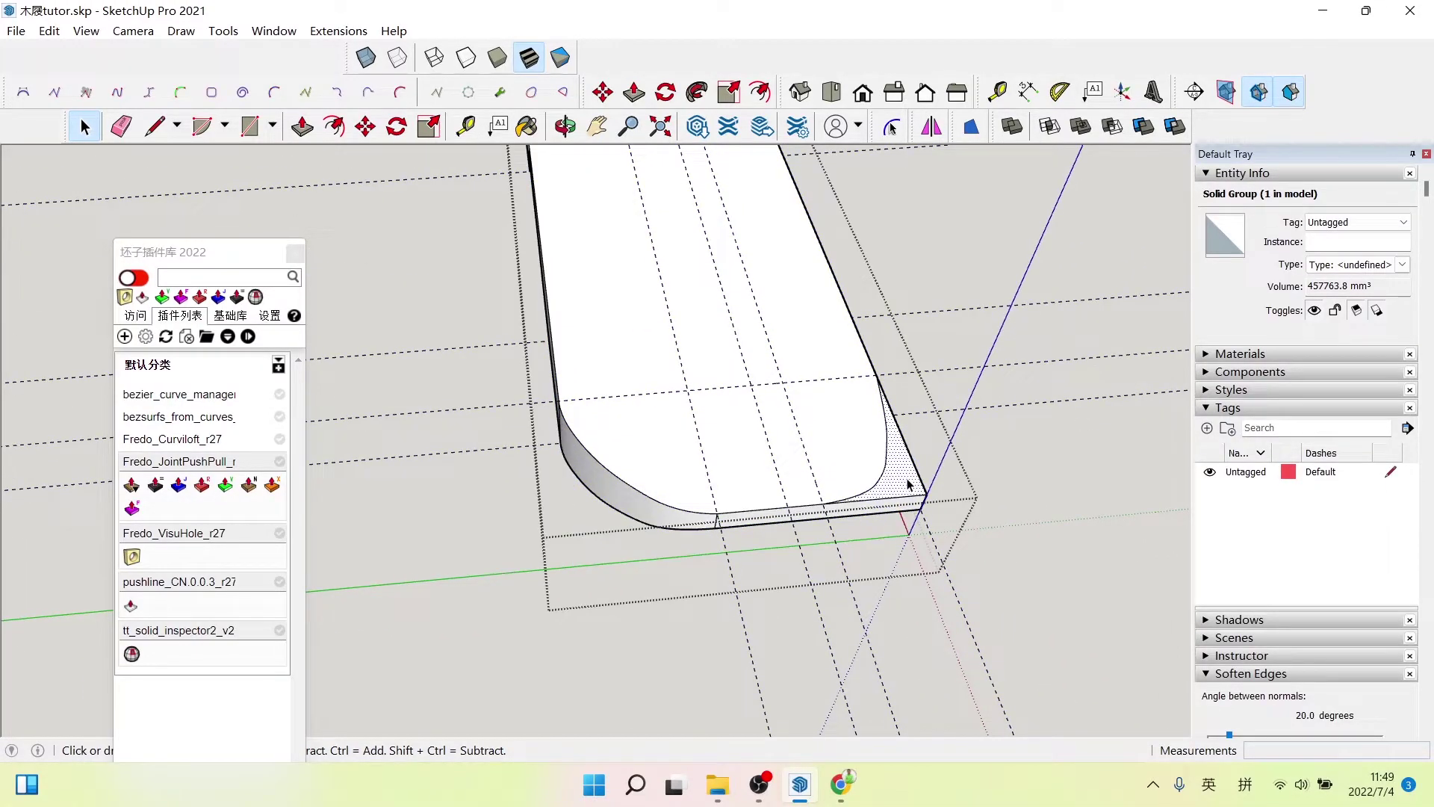
- Paste the corner shape in place and move the copy 78.2 mm beside the sole
click(1074, 549)
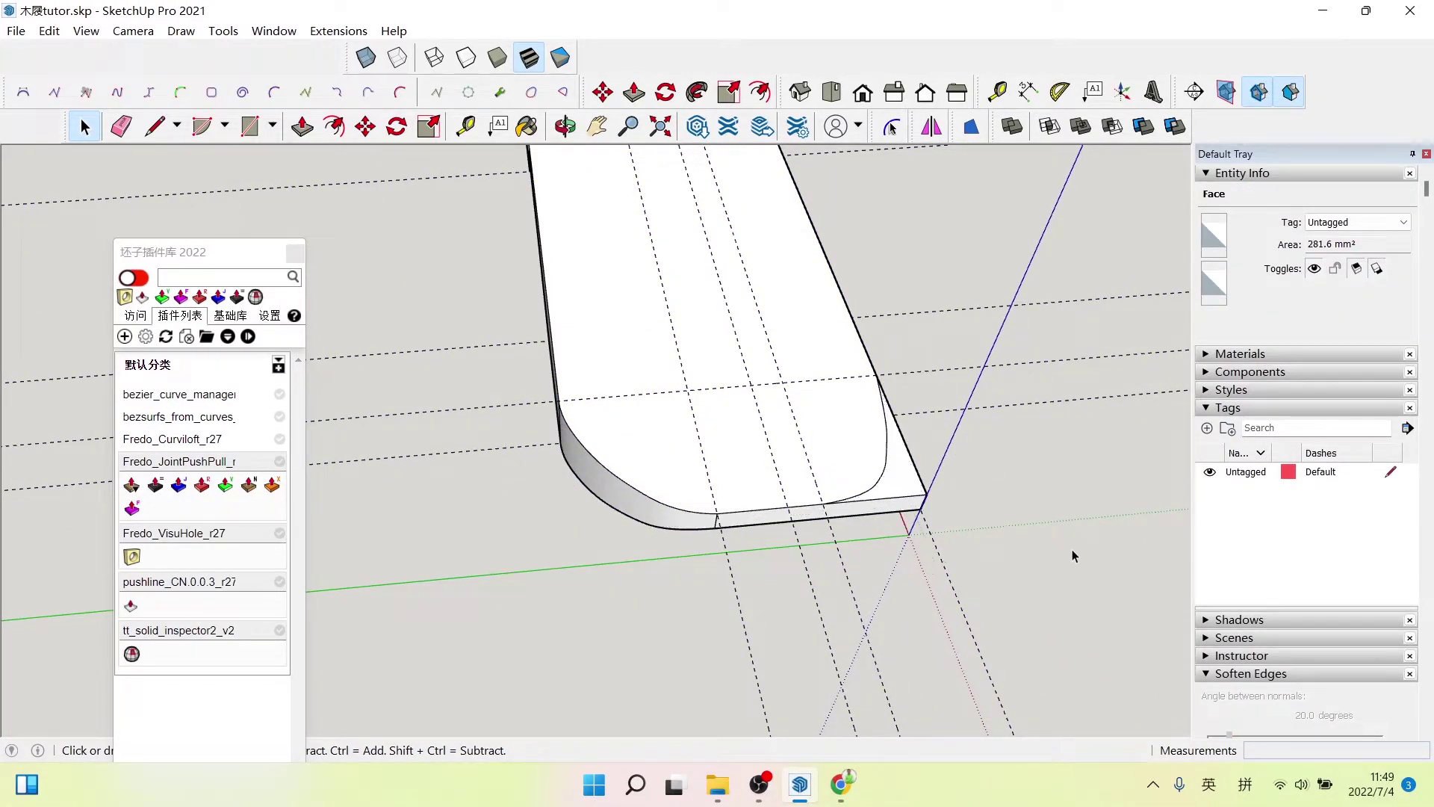
click(50, 31)
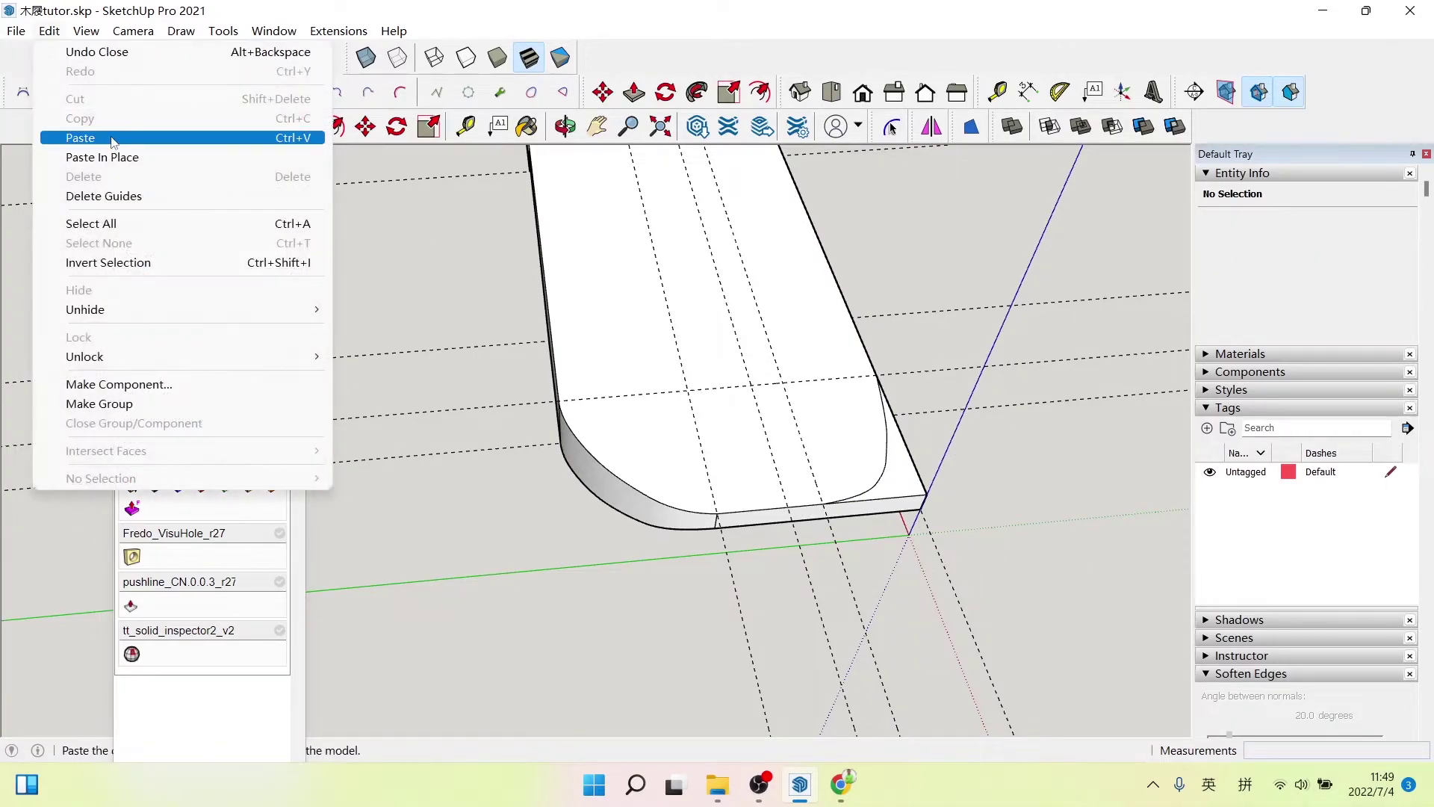
click(82, 150)
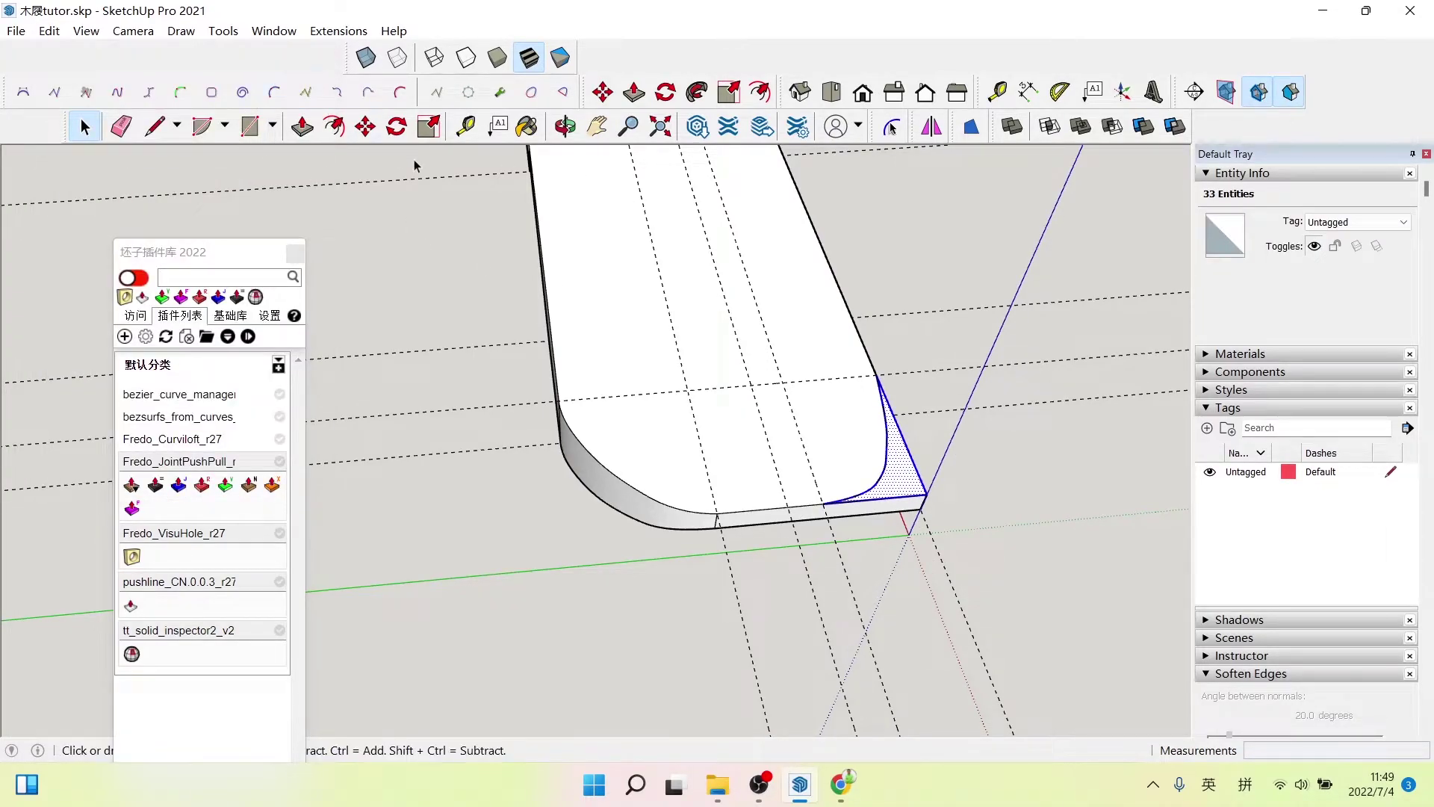
click(365, 127)
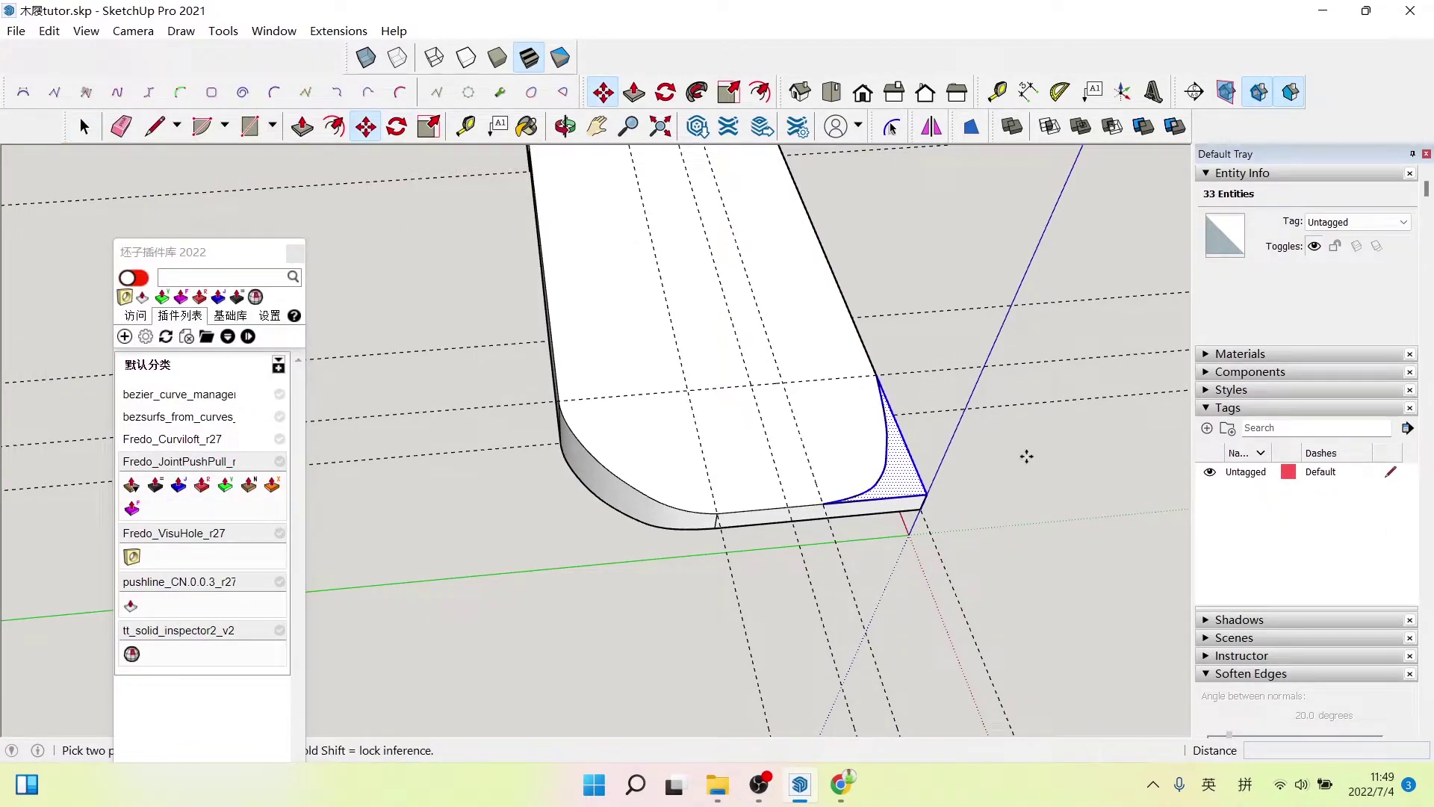
click(926, 493)
click(1023, 278)
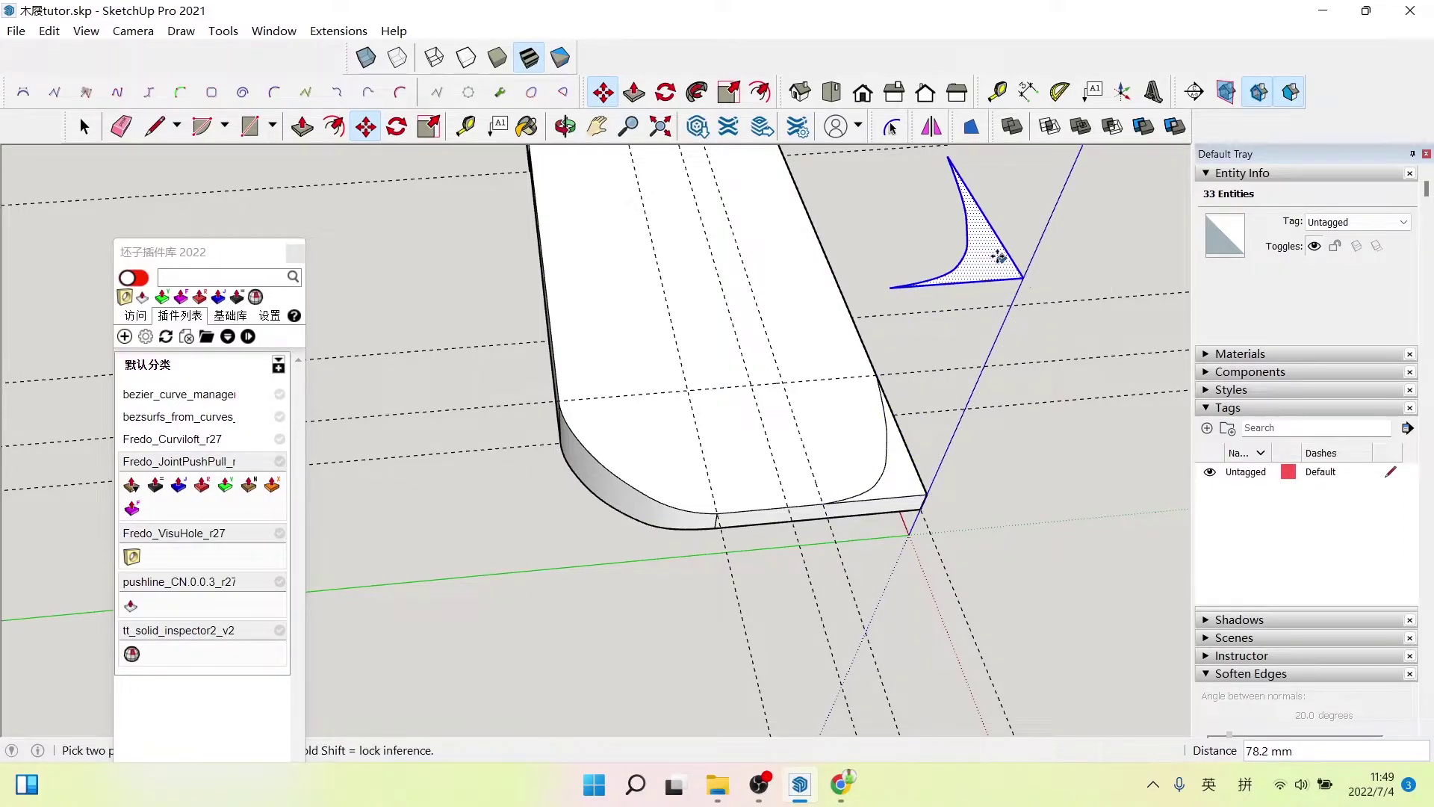
key(space)
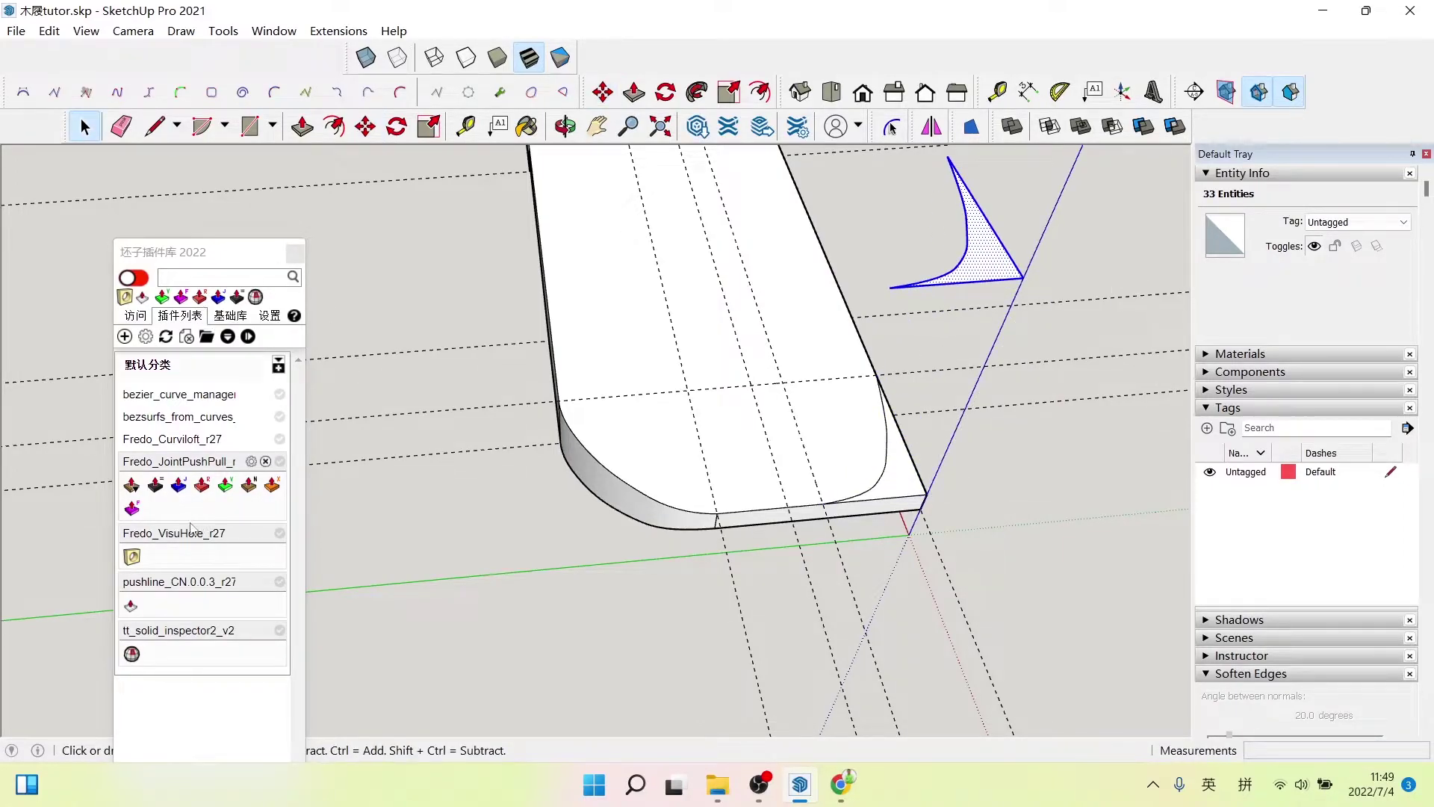
- Using the spare copy as VisuHole template, cut the profile through the sole's other toe corner
click(131, 556)
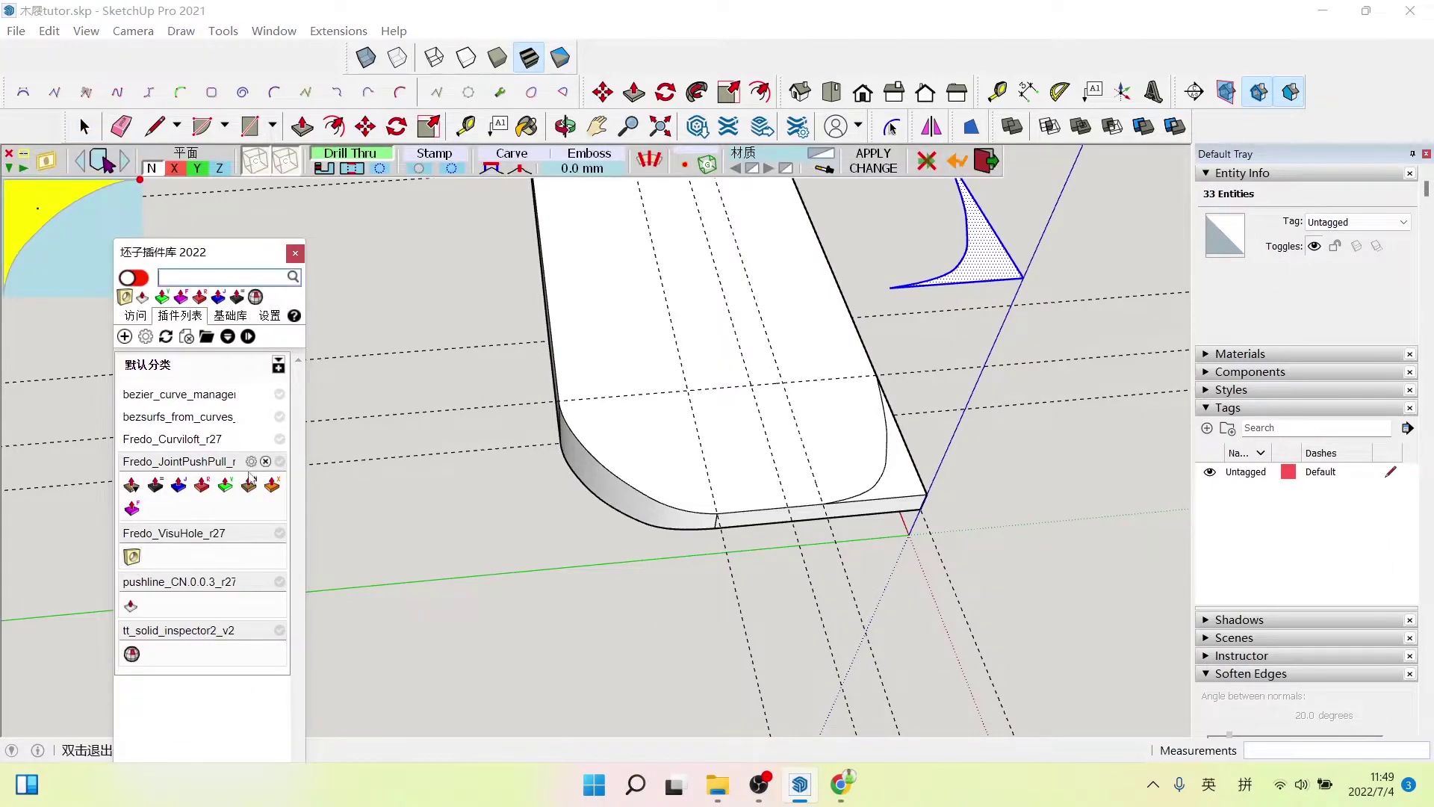
click(133, 182)
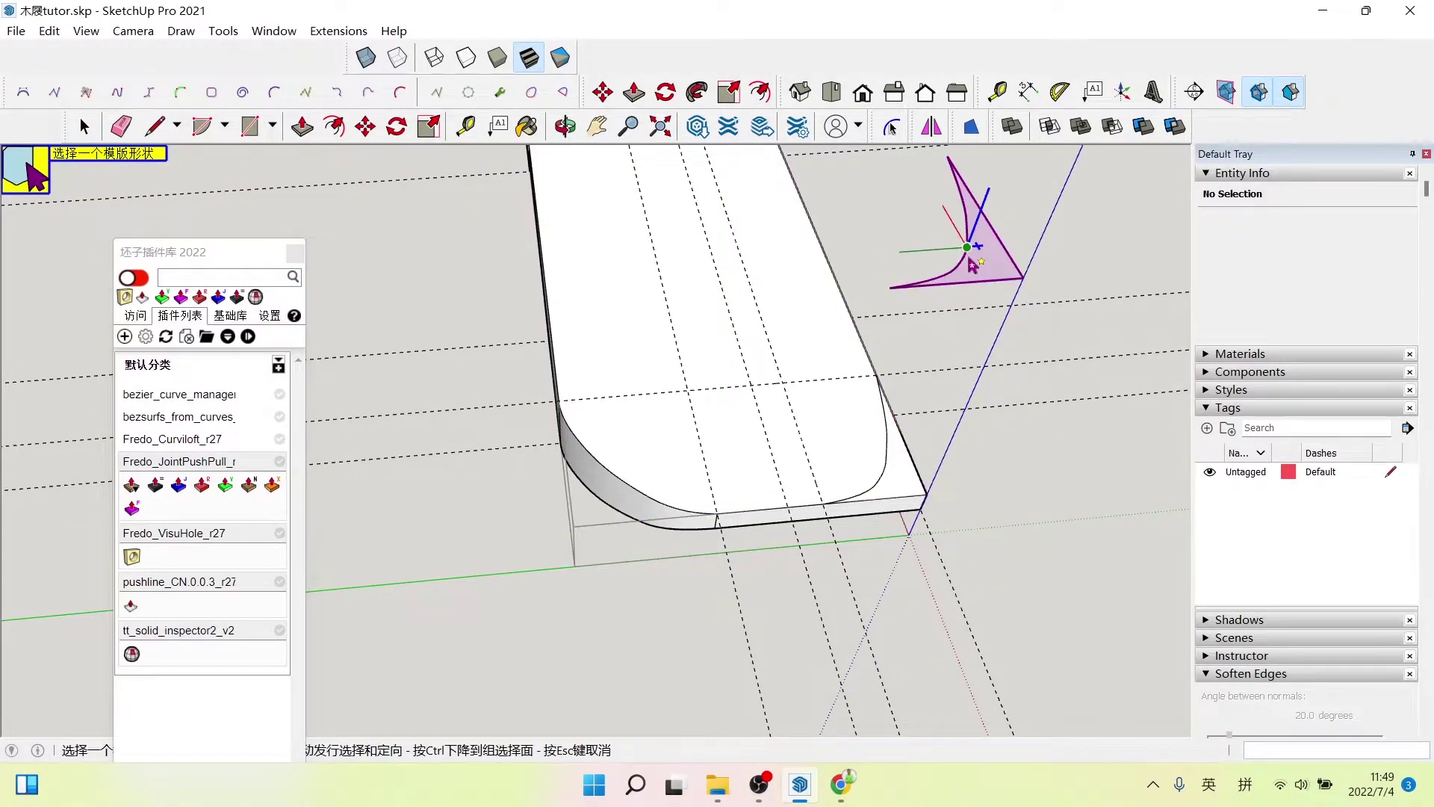
double_click(840, 266)
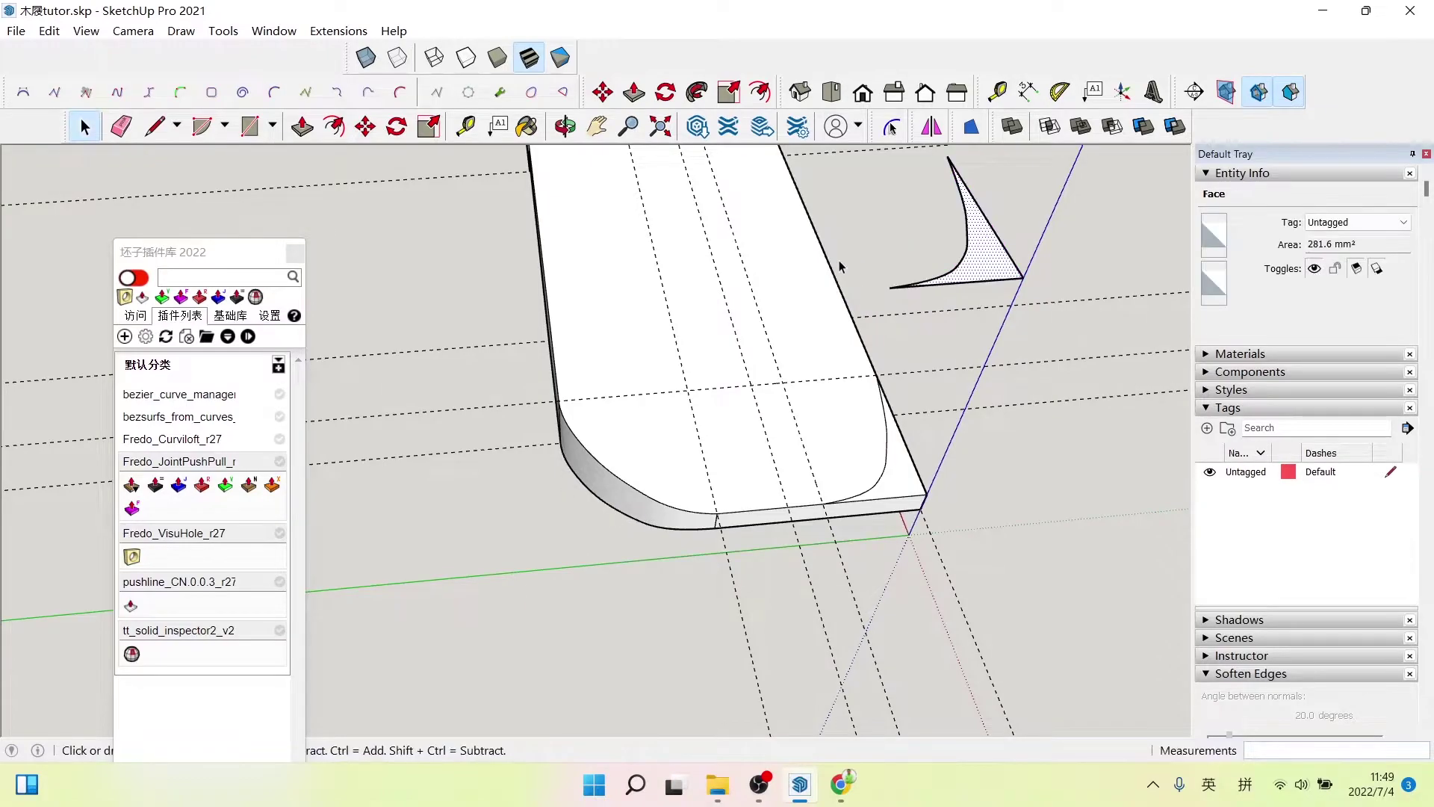
click(809, 281)
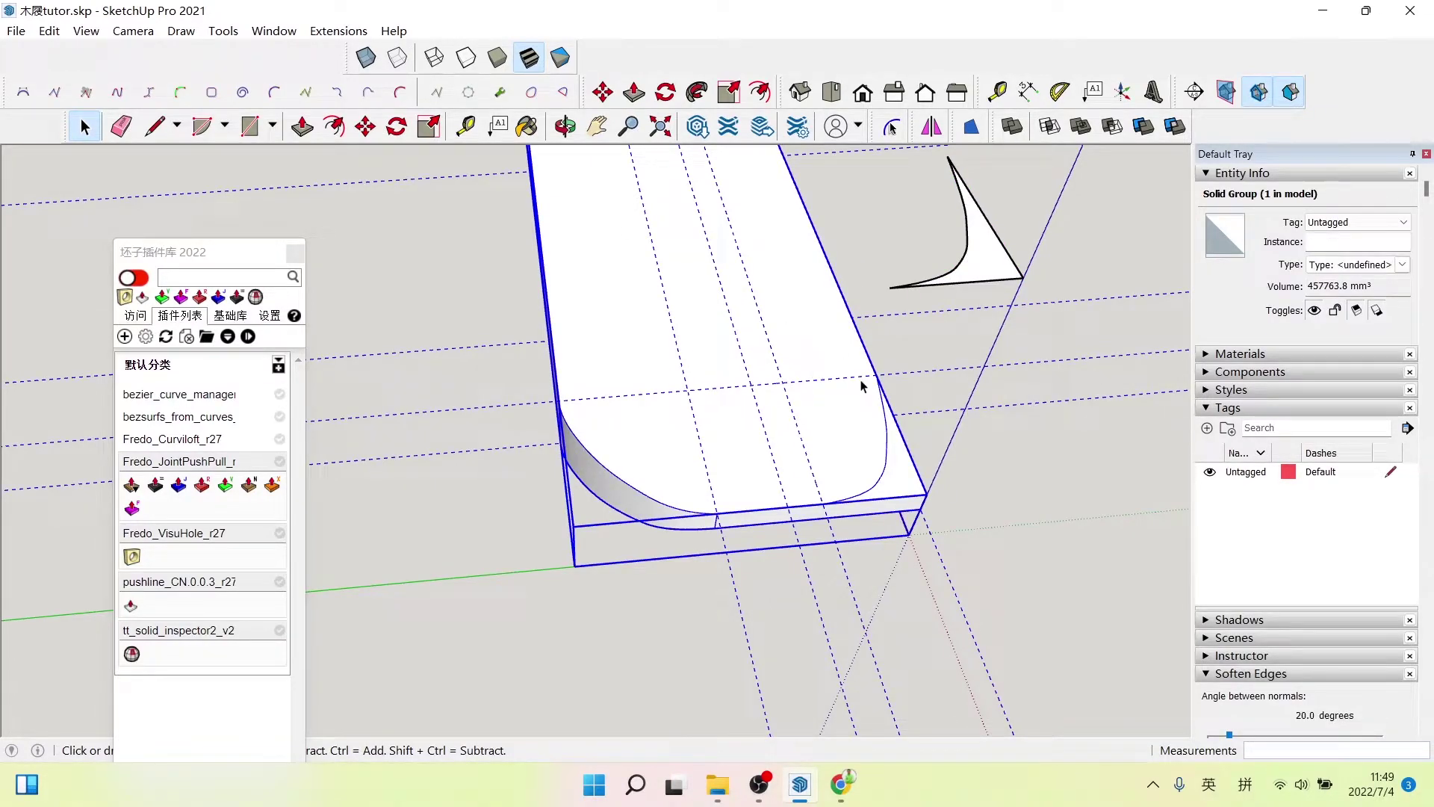
click(272, 485)
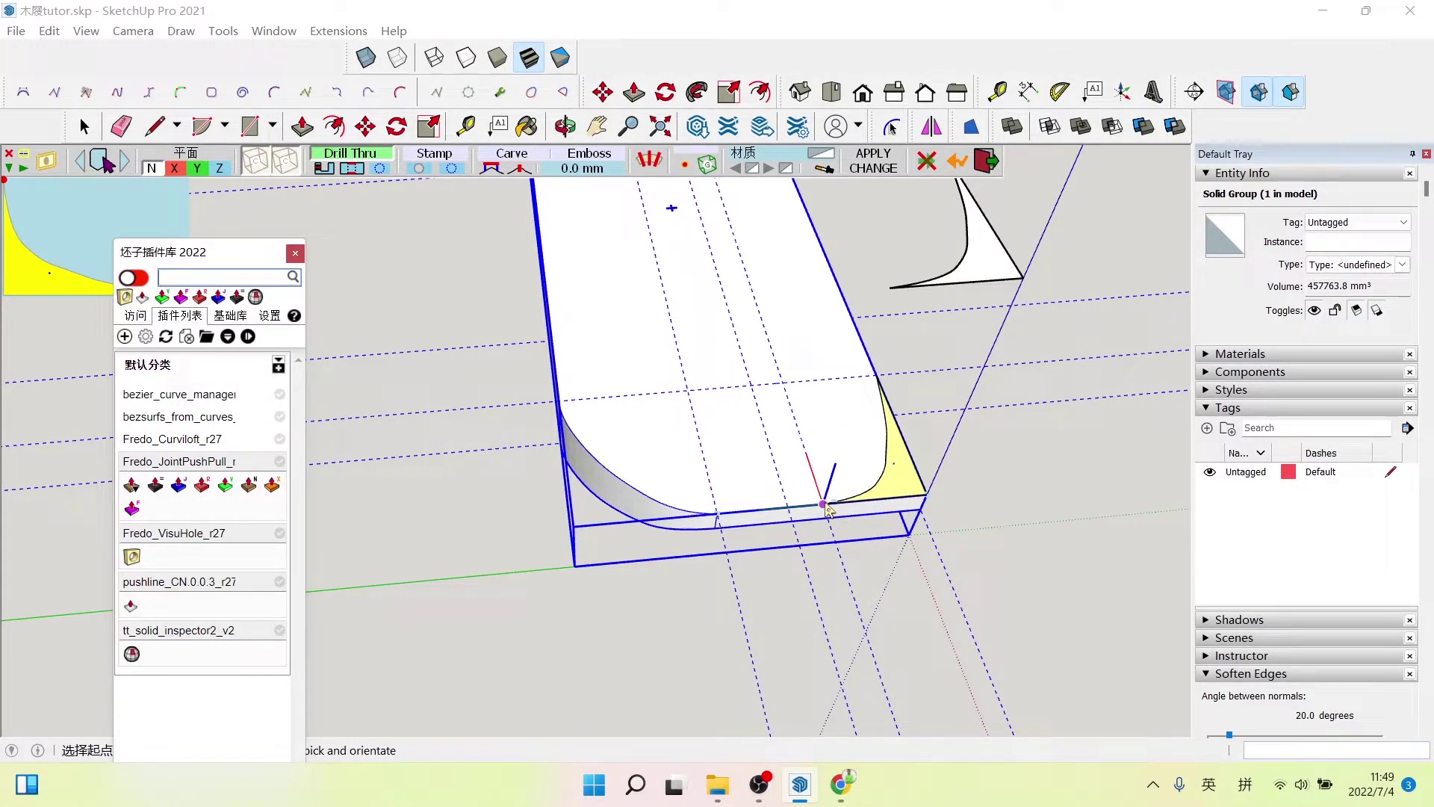
click(825, 506)
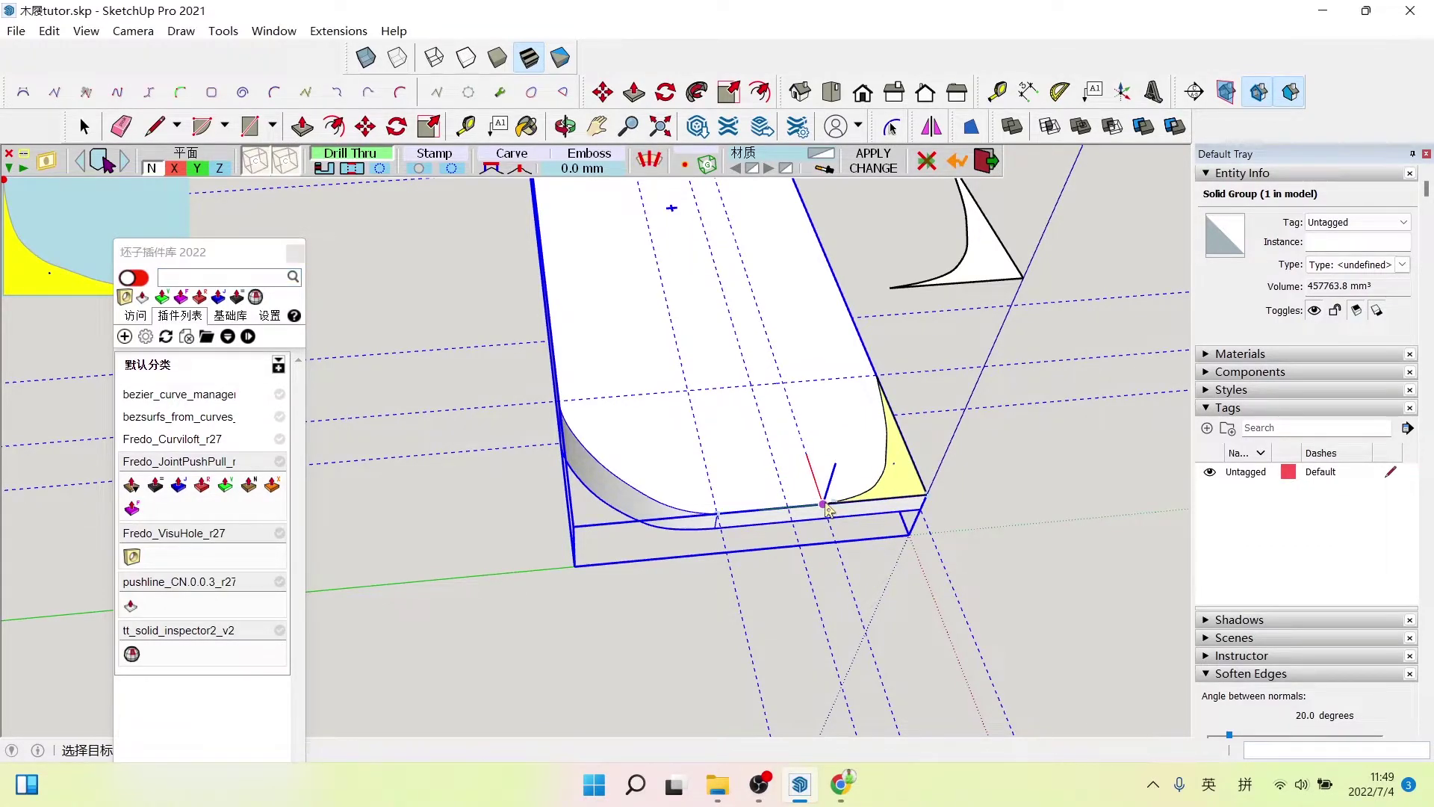
click(812, 467)
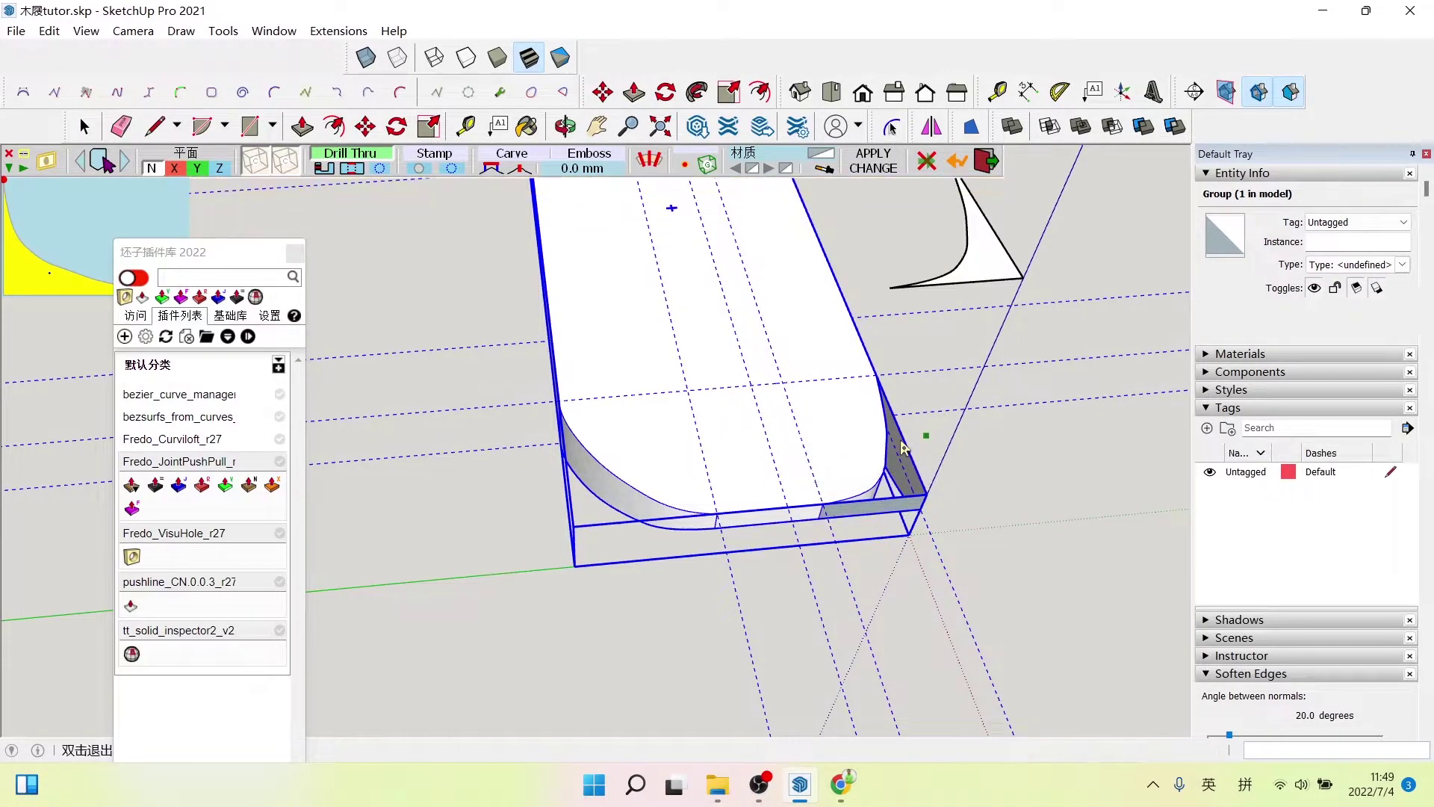
double_click(974, 498)
scroll(973, 498, up, 3)
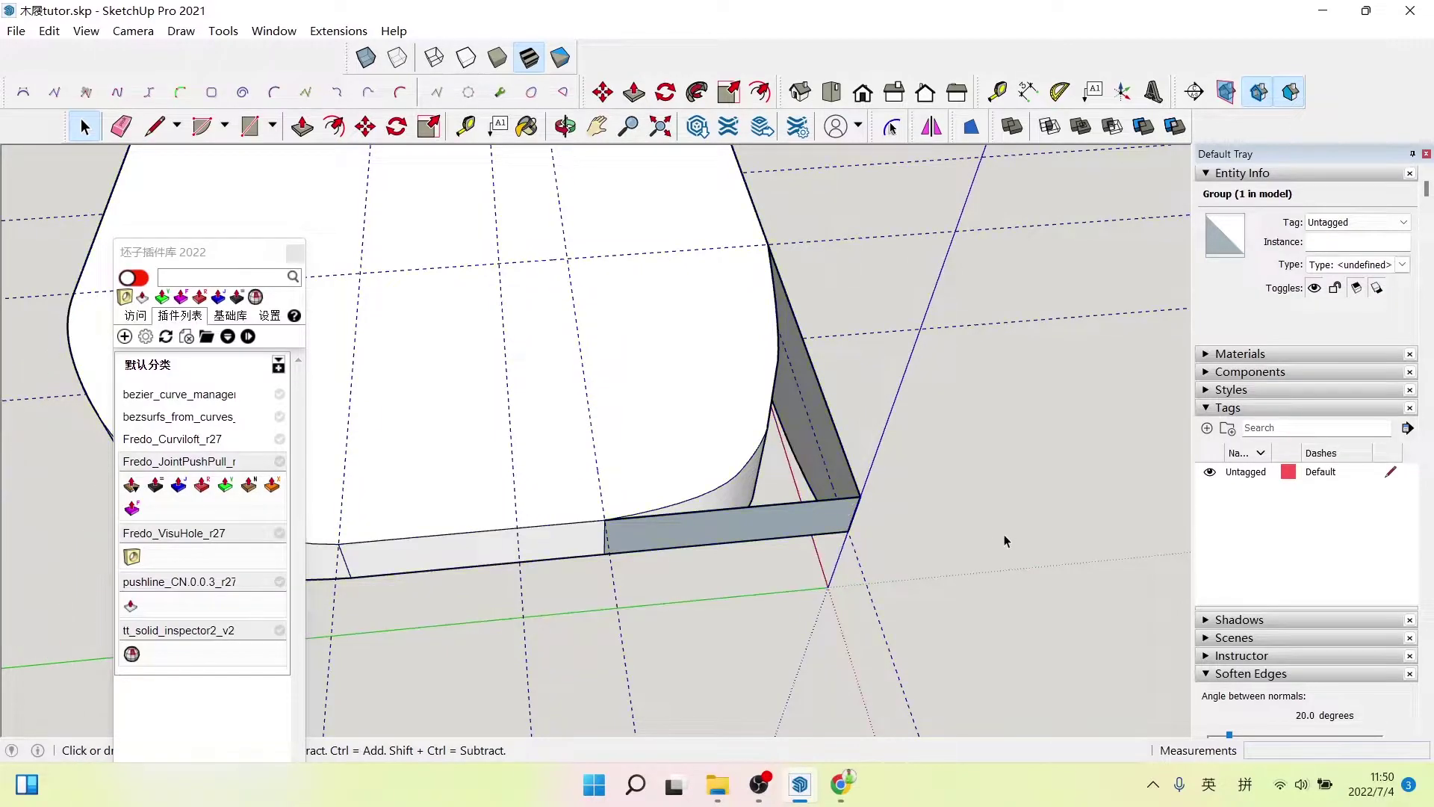
- Inside the sole group, delete the chamfer face plus the leftover curved and bottom corner edges
click(867, 536)
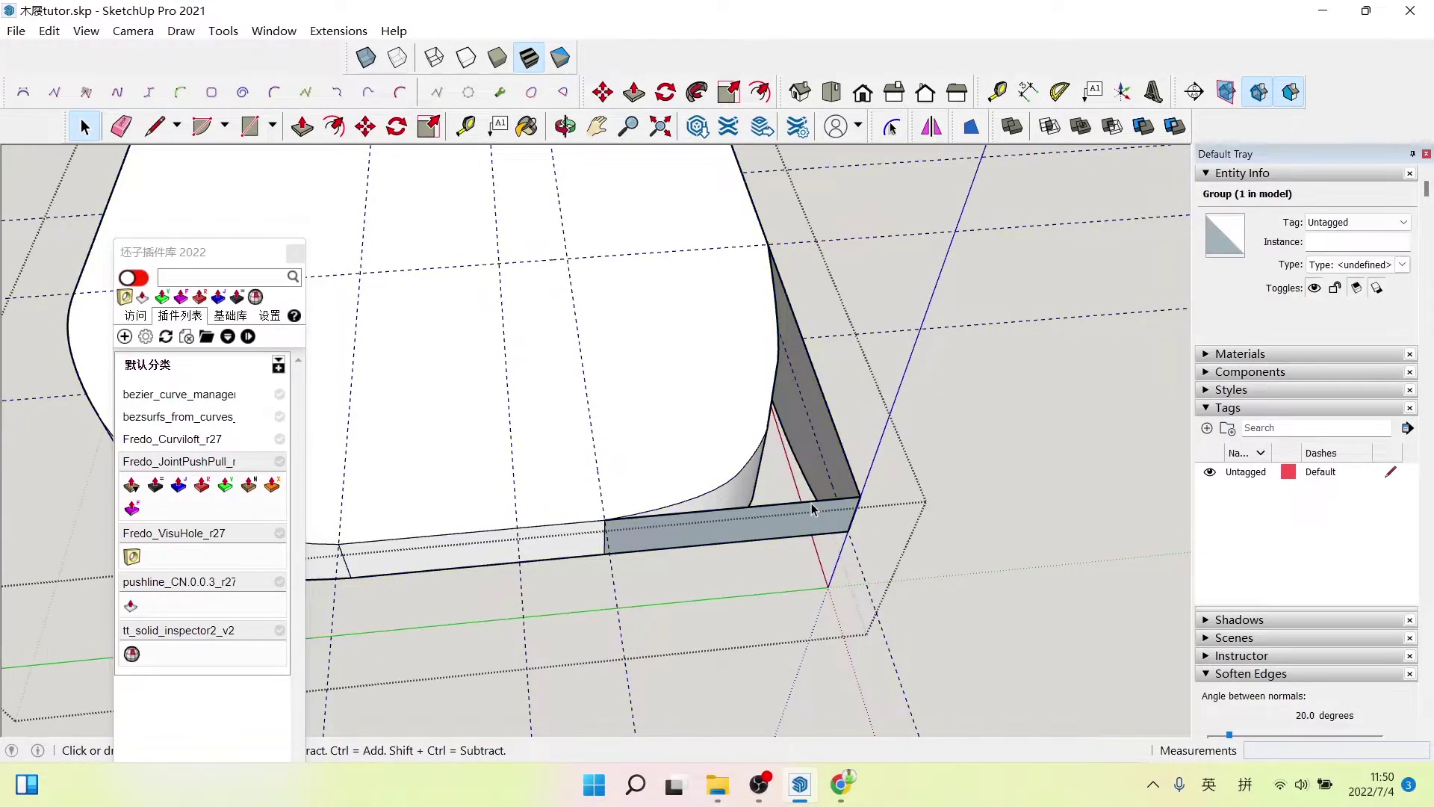
double_click(811, 503)
click(833, 489)
key(Delete)
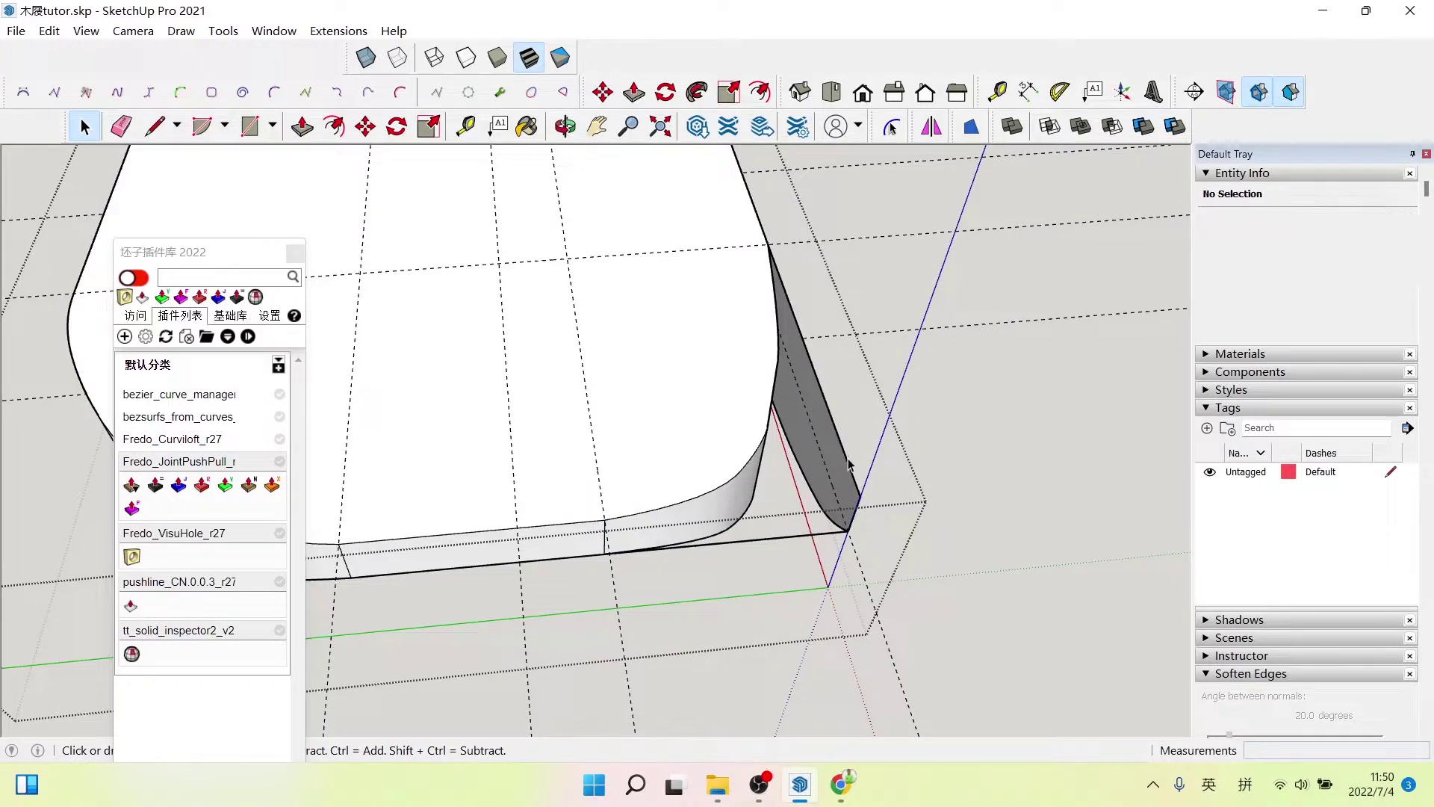
click(820, 512)
key(Delete)
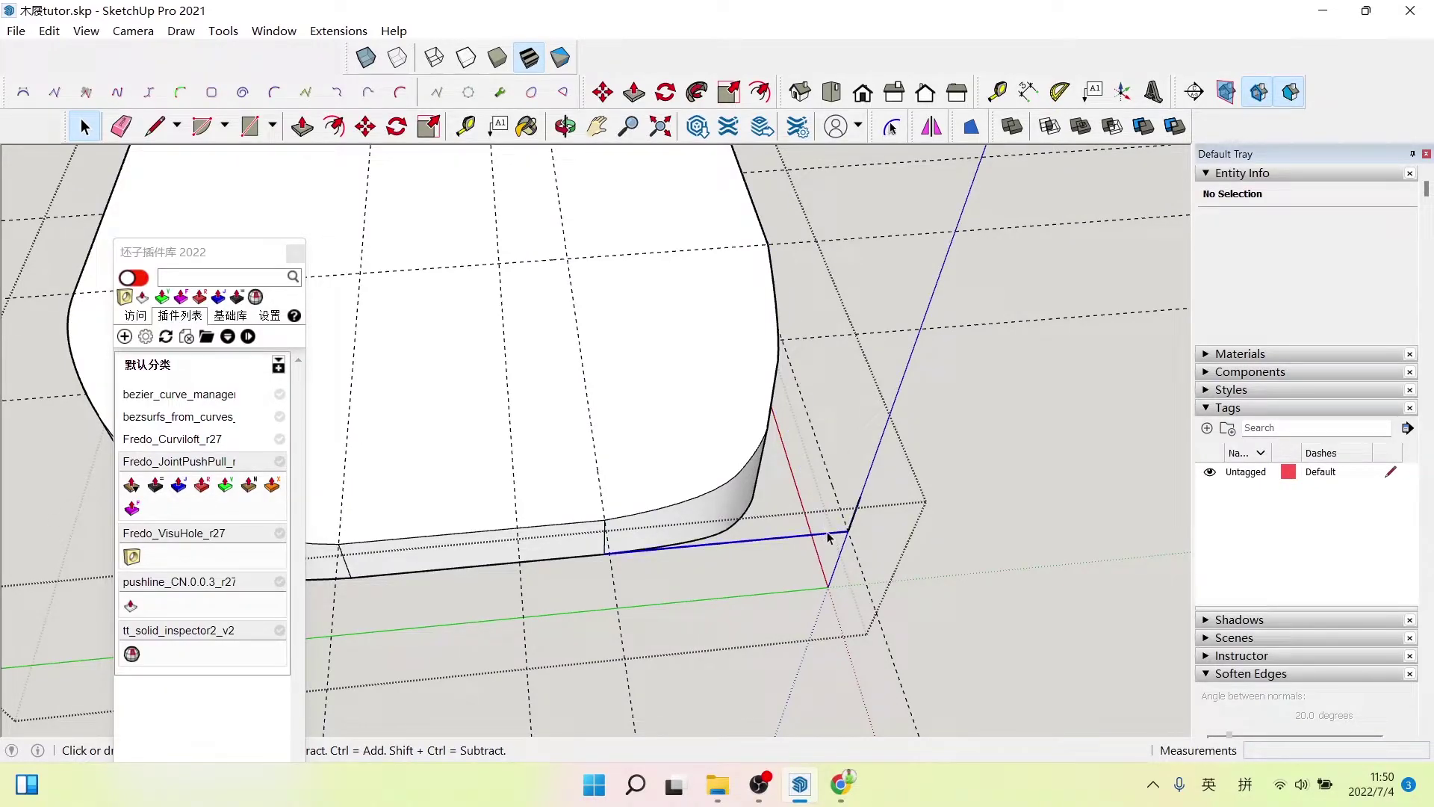
click(827, 536)
key(Delete)
- Delete the spare outline's diagonal and curved edges, then orbit to inspect the rounded sole
mouse_move(980, 443)
middle_down()
mouse_move(947, 557)
mouse_move(948, 380)
middle_up()
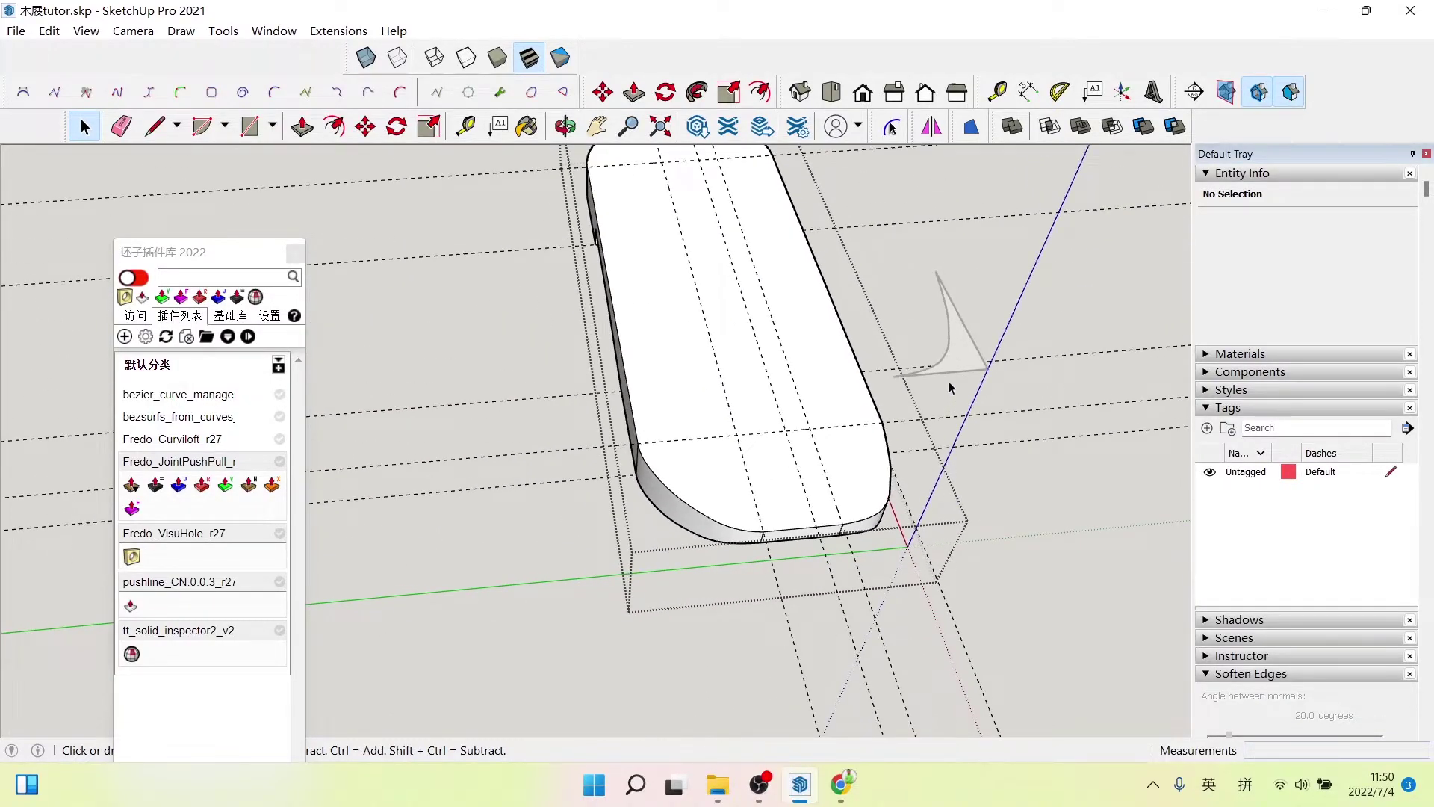
click(974, 351)
key(Delete)
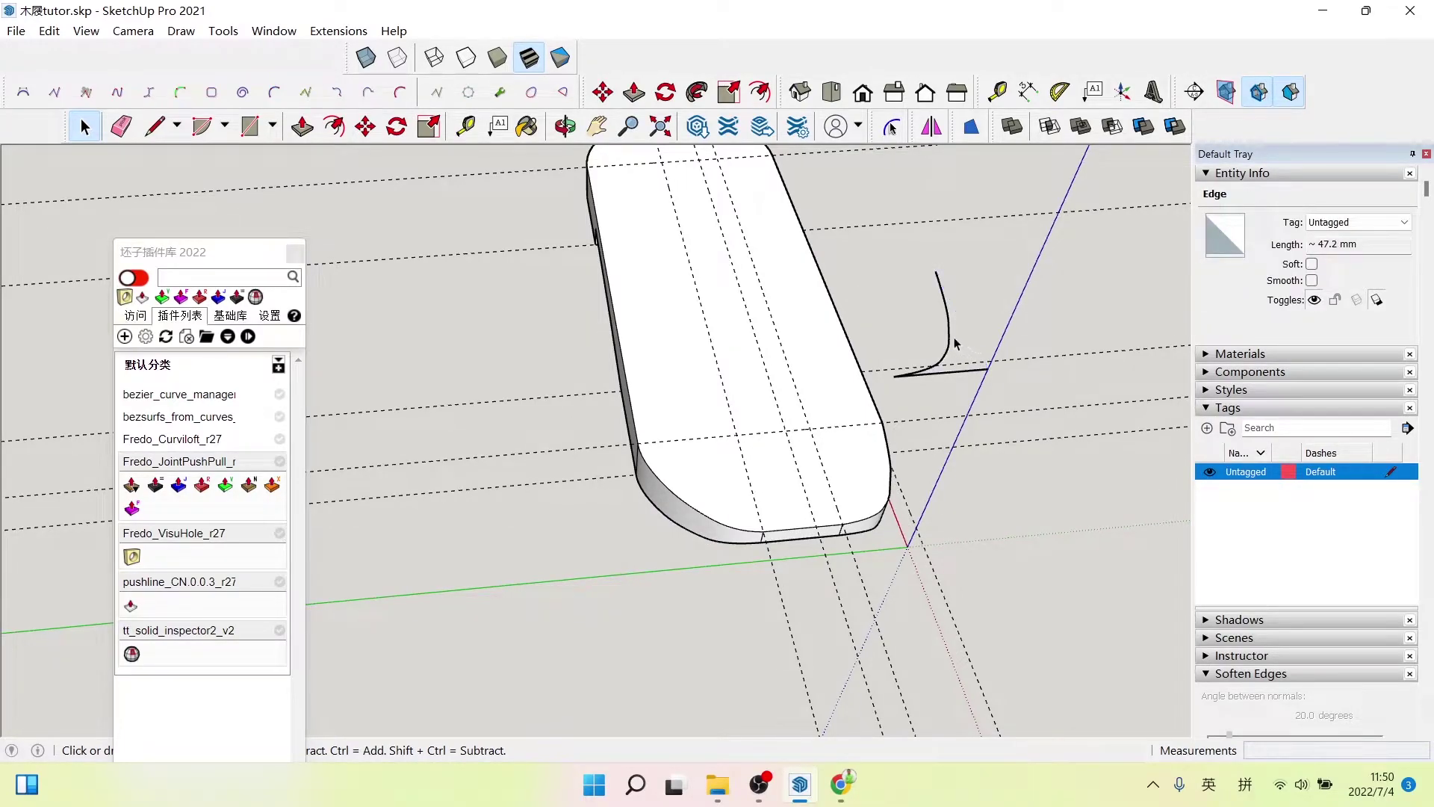
key(Delete)
mouse_move(1010, 486)
middle_down()
mouse_move(989, 519)
mouse_move(720, 416)
mouse_move(753, 478)
mouse_move(576, 406)
mouse_move(839, 451)
mouse_move(625, 508)
mouse_move(829, 435)
mouse_move(634, 448)
mouse_move(803, 474)
mouse_move(599, 351)
middle_up()
mouse_move(1076, 387)
middle_down()
mouse_move(809, 551)
mouse_move(1015, 355)
mouse_move(992, 481)
mouse_move(785, 444)
middle_up()
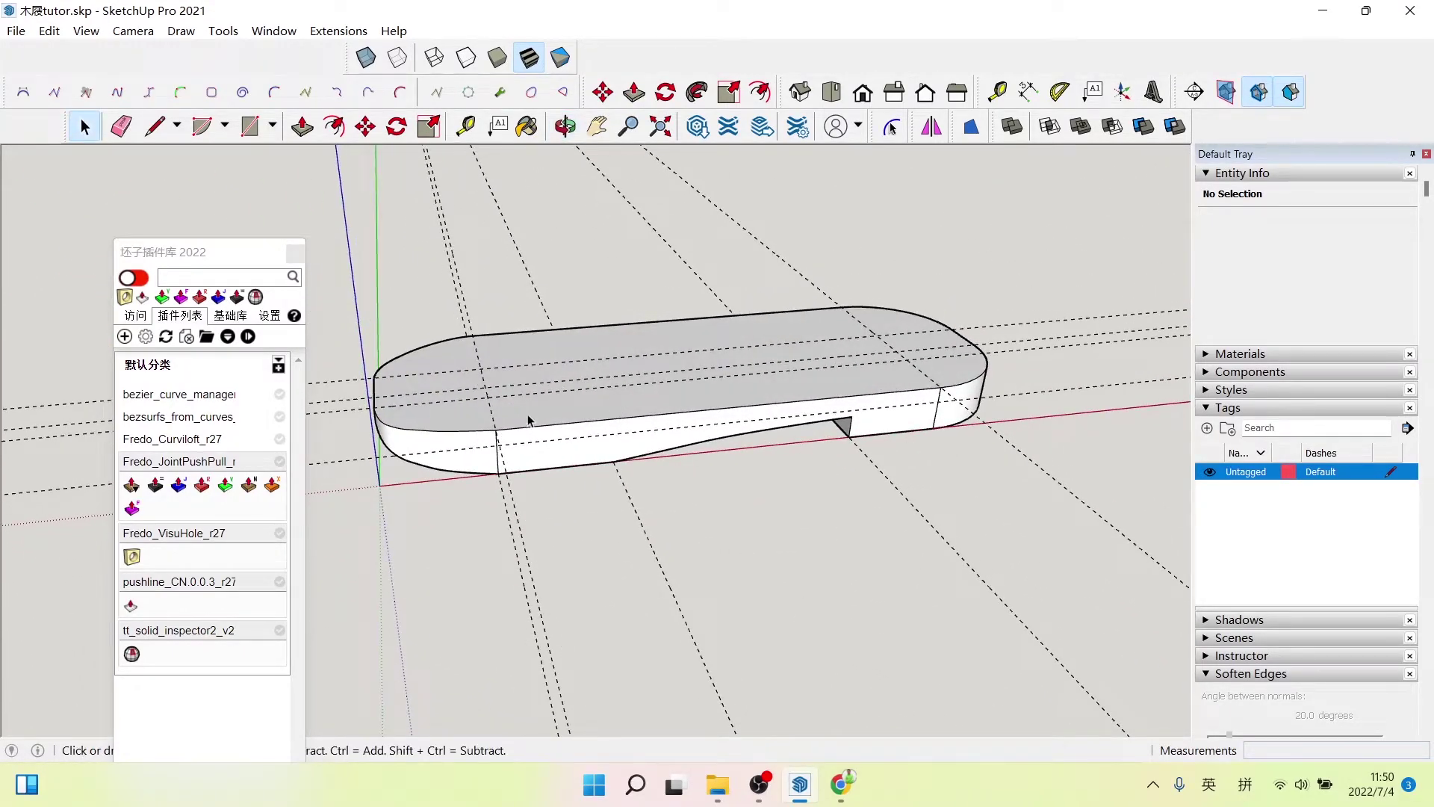
mouse_move(504, 347)
middle_down()
mouse_move(583, 346)
mouse_move(1077, 517)
mouse_move(759, 505)
middle_up()
scroll(631, 433, up, 3)
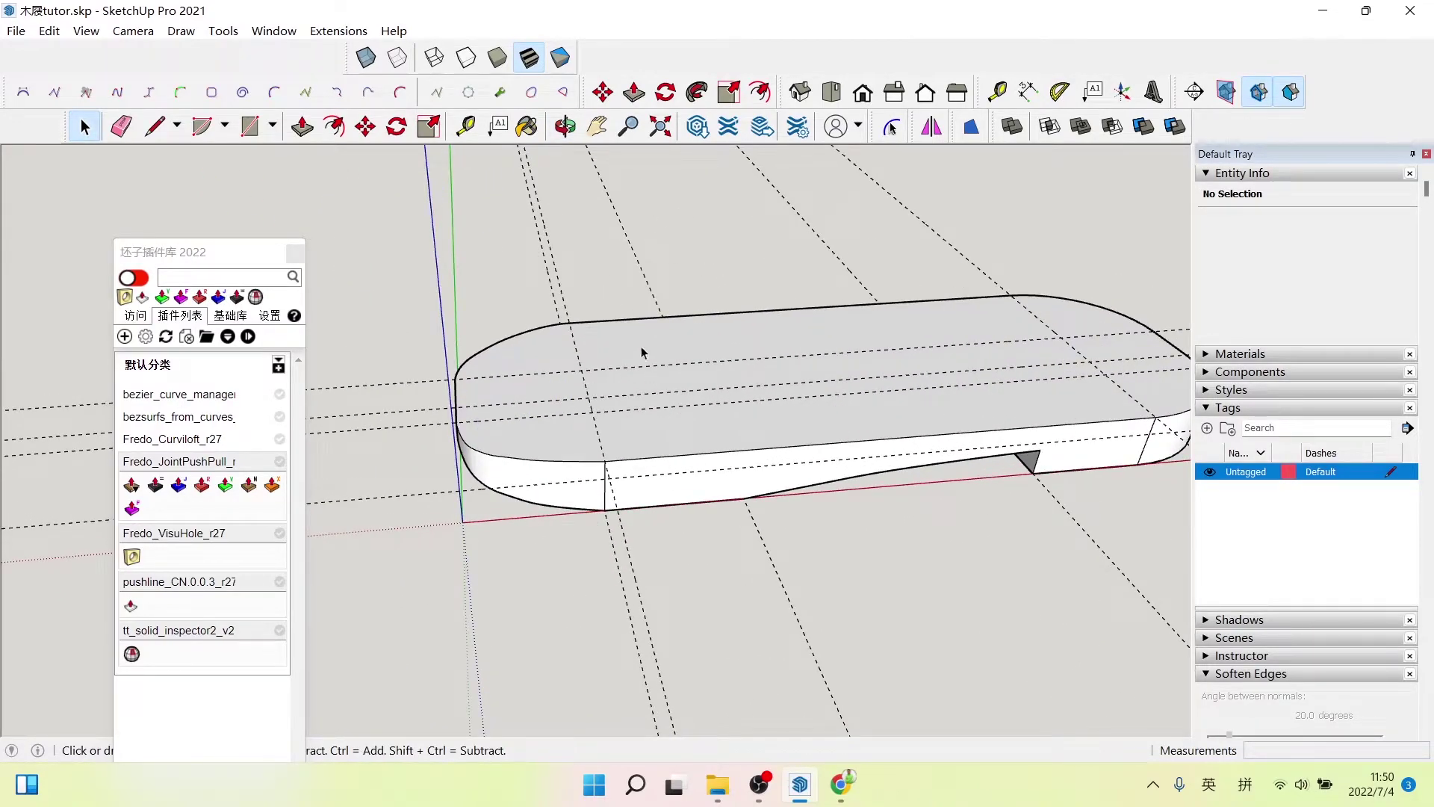
mouse_move(641, 347)
middle_down()
mouse_move(528, 378)
mouse_move(535, 397)
middle_up()
scroll(535, 418, up, 2)
- Enter the sole group for editing and select its vertical side edge
key(ctrl+a)
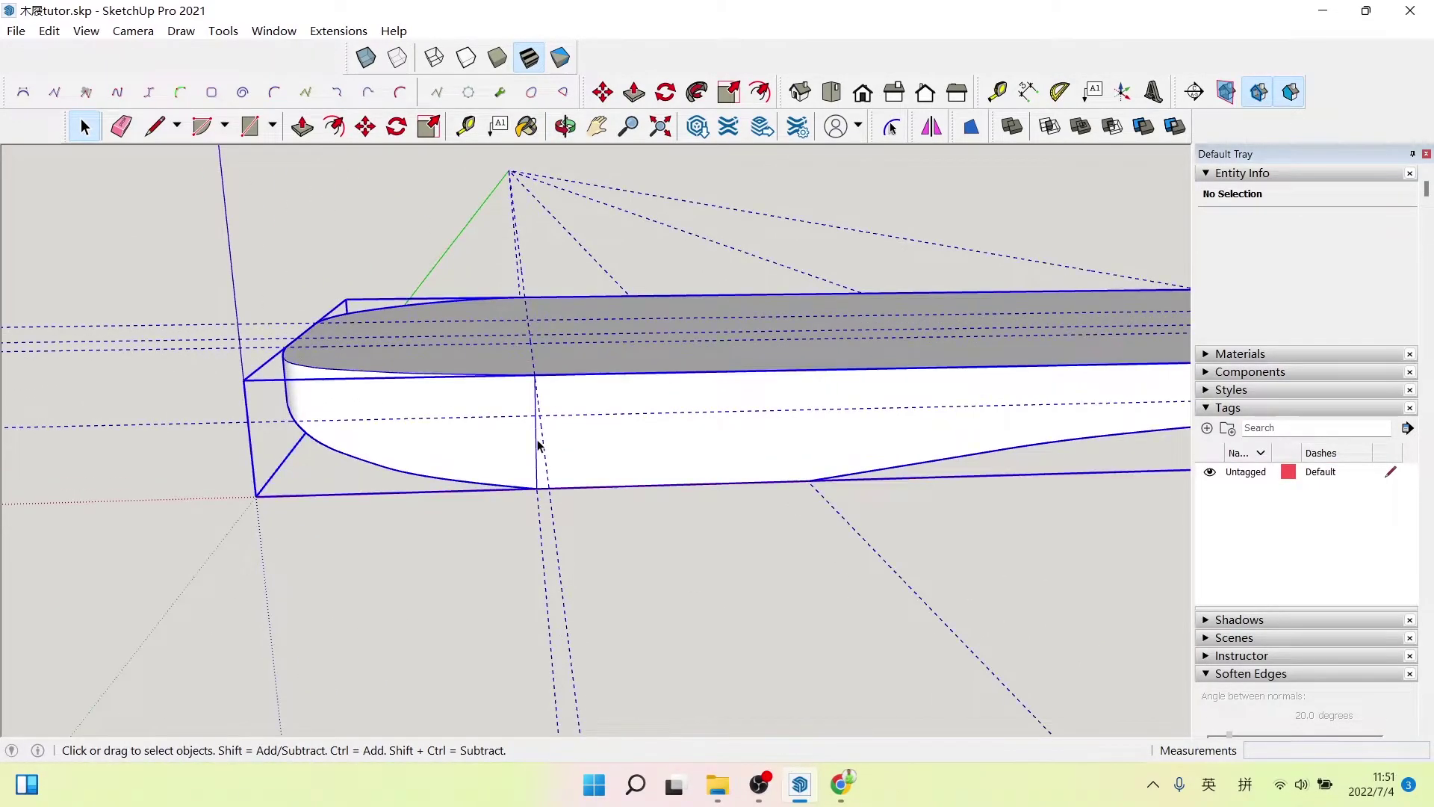
double_click(536, 448)
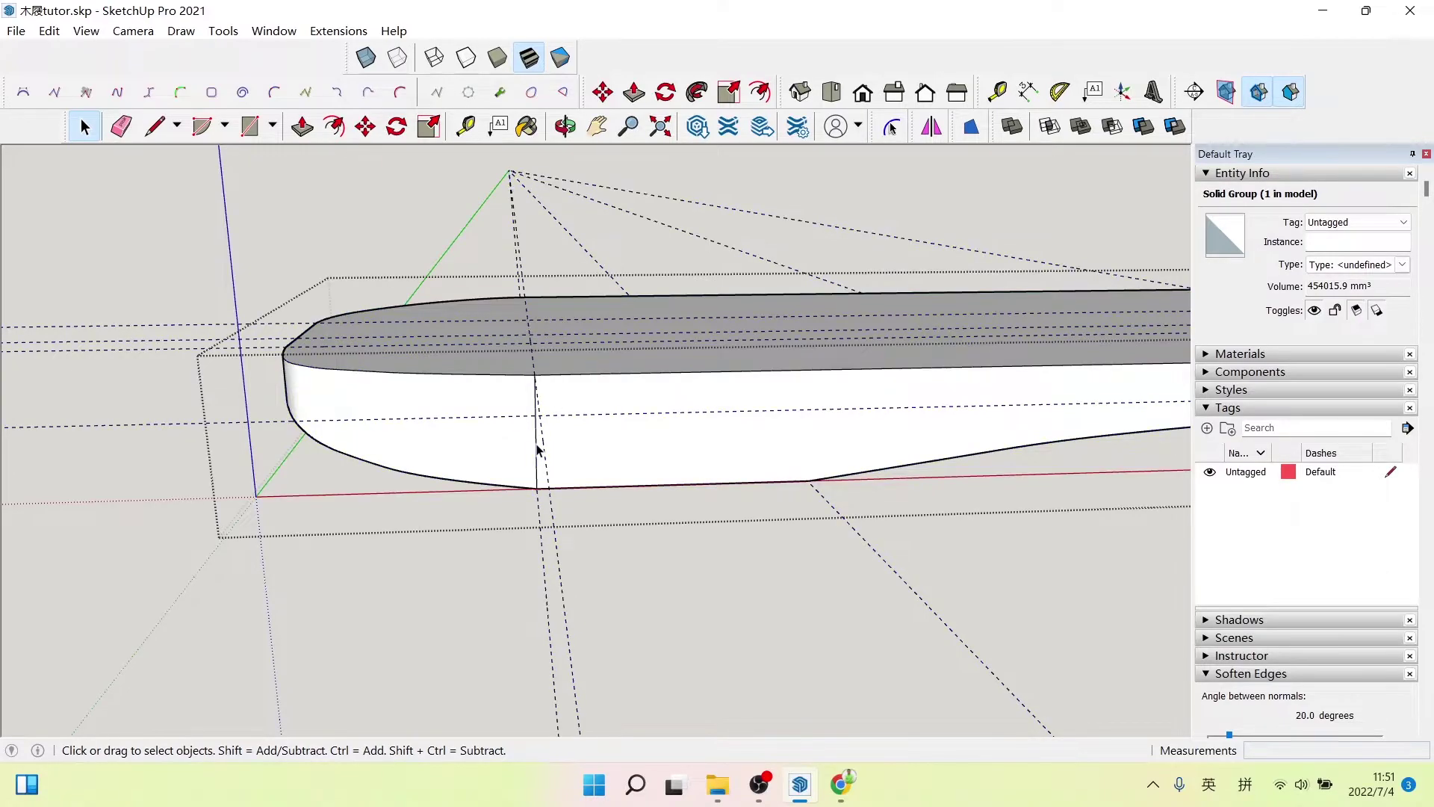
triple_click(536, 448)
click(536, 449)
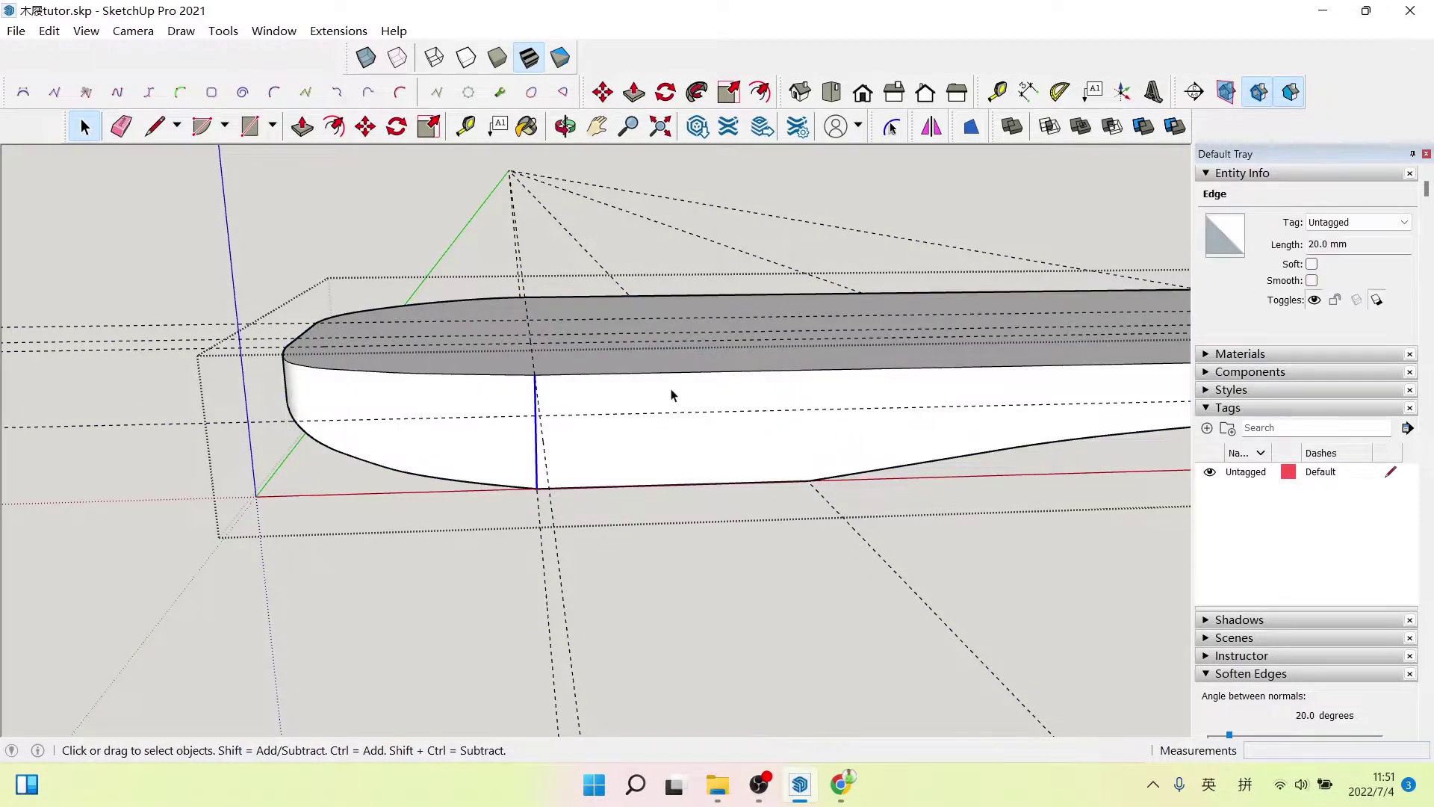
mouse_move(672, 393)
middle_down()
mouse_move(567, 425)
mouse_move(608, 400)
mouse_move(562, 409)
middle_up()
scroll(562, 409, up, 2)
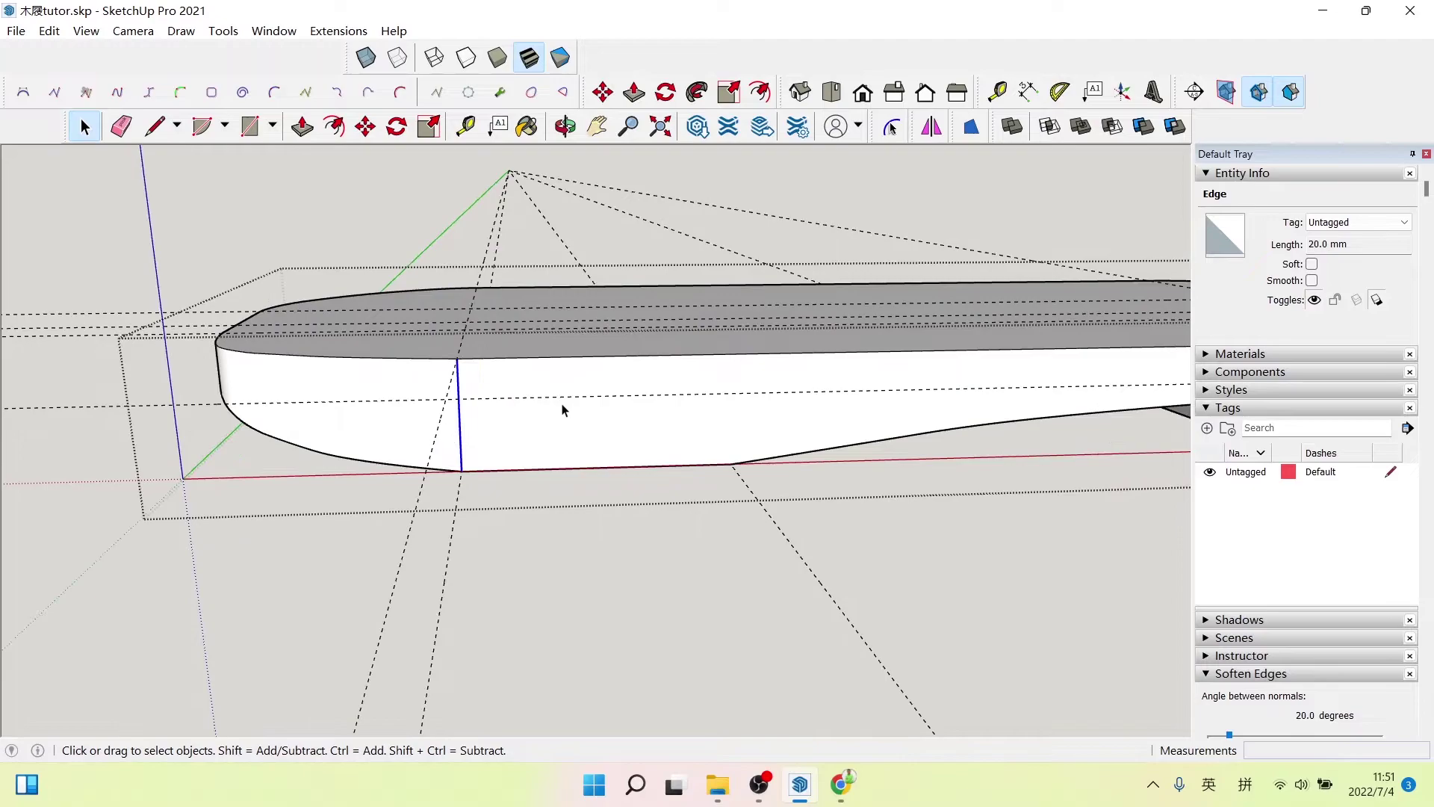
- Place Tape Measure guides 53.7 mm from the vertical edge and from the end's midpoint
click(465, 126)
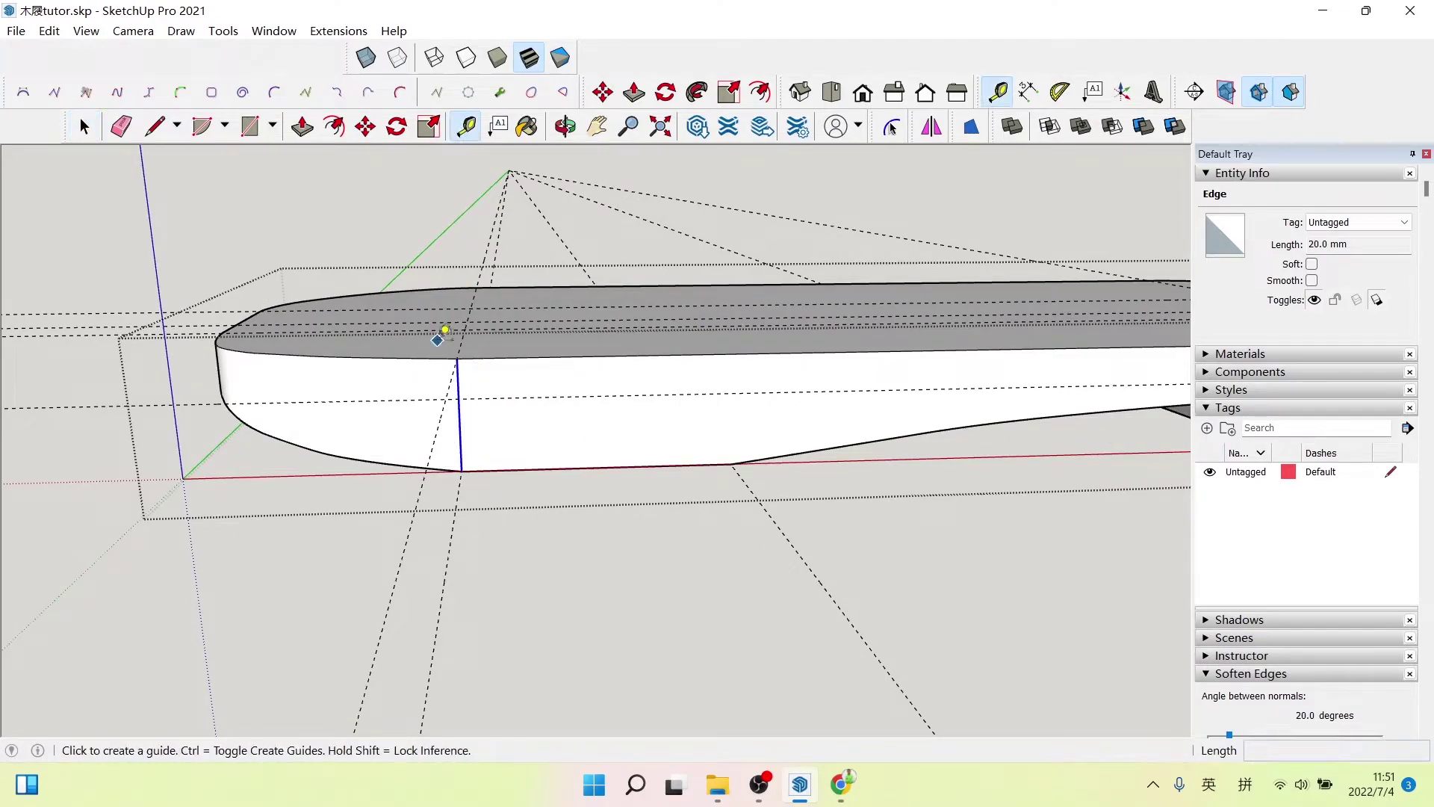
click(458, 384)
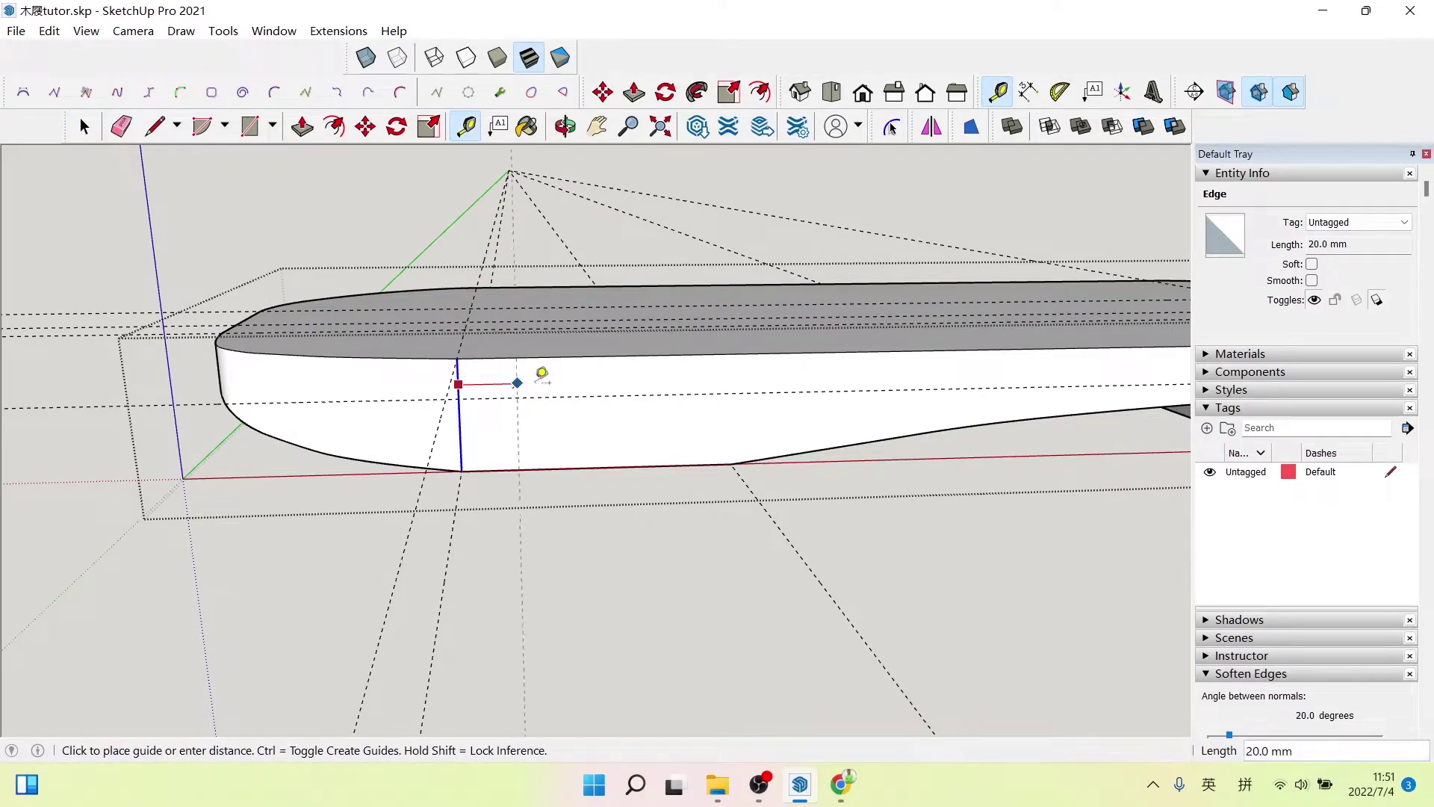
click(768, 378)
scroll(762, 368, down, 2)
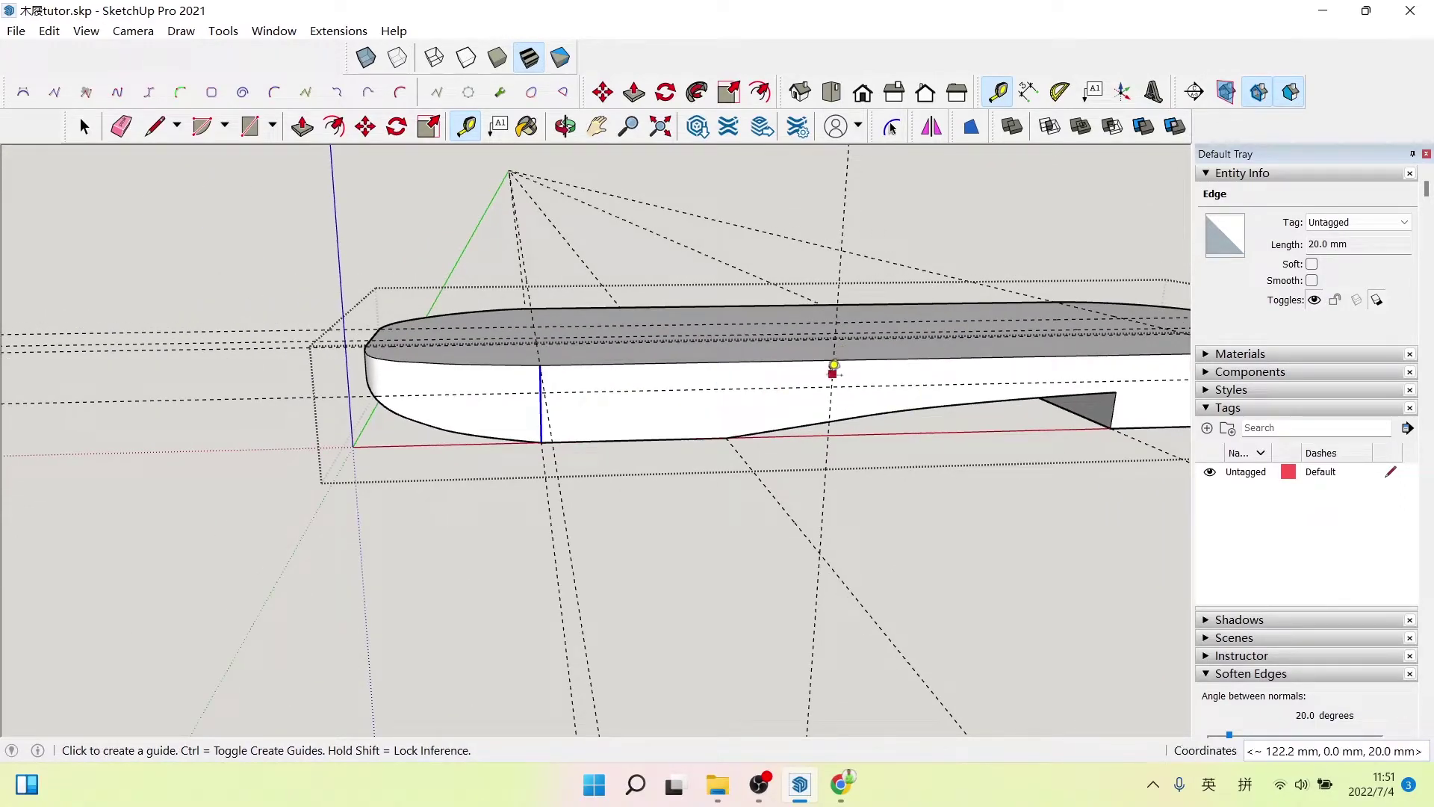
click(832, 361)
middle_drag(660, 363, 627, 438)
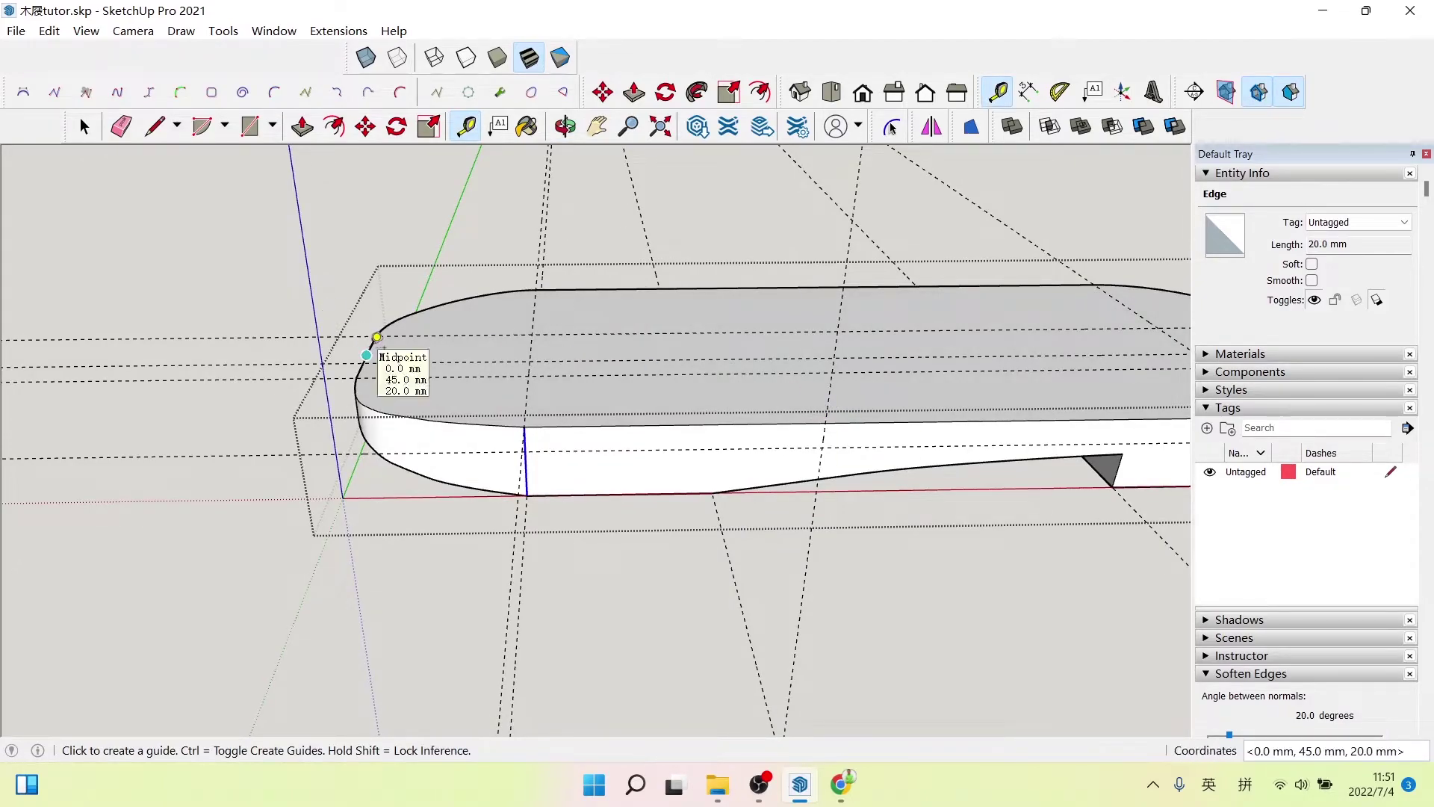
click(366, 355)
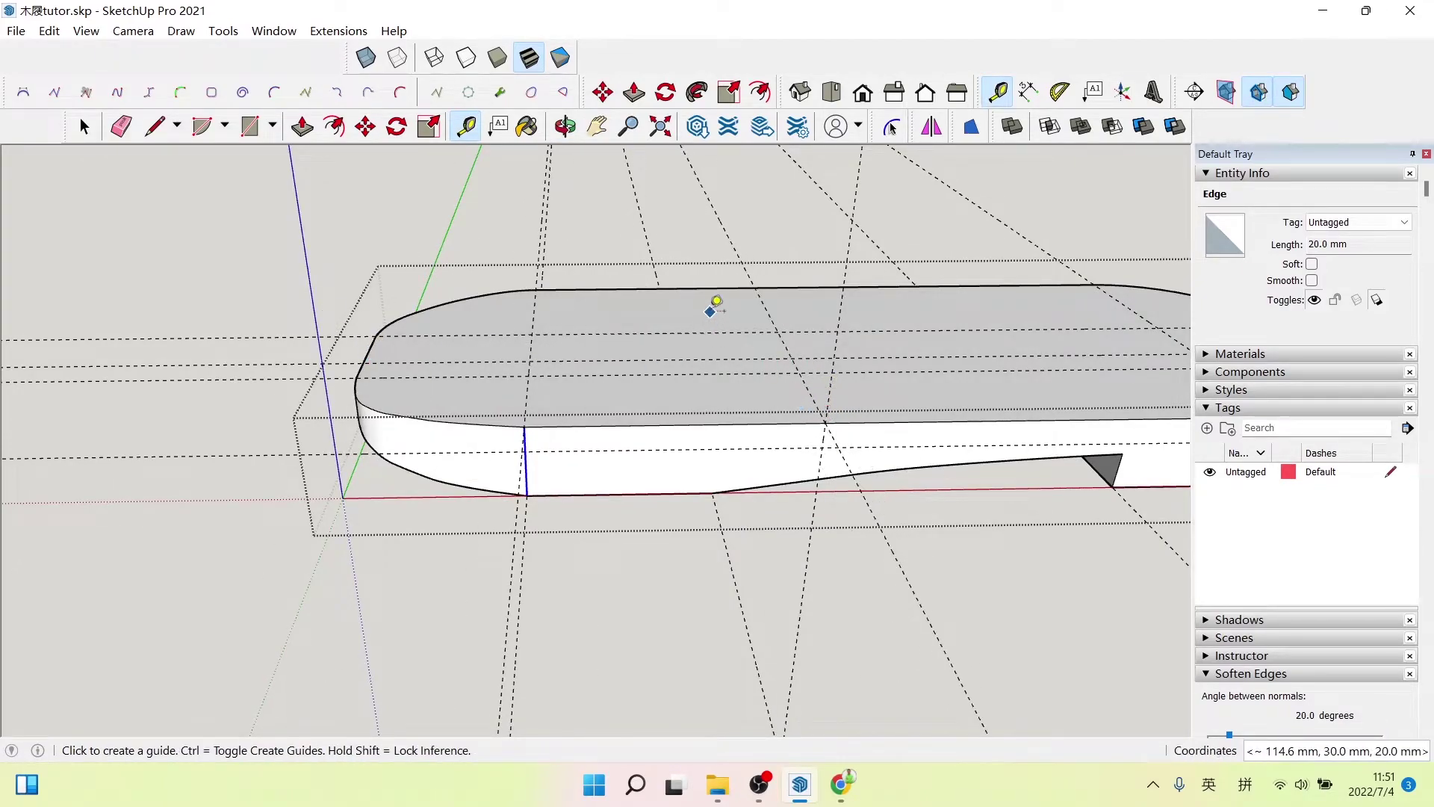
mouse_move(714, 284)
middle_down()
mouse_move(464, 339)
mouse_move(432, 361)
mouse_move(666, 346)
mouse_move(673, 363)
mouse_move(704, 336)
middle_up()
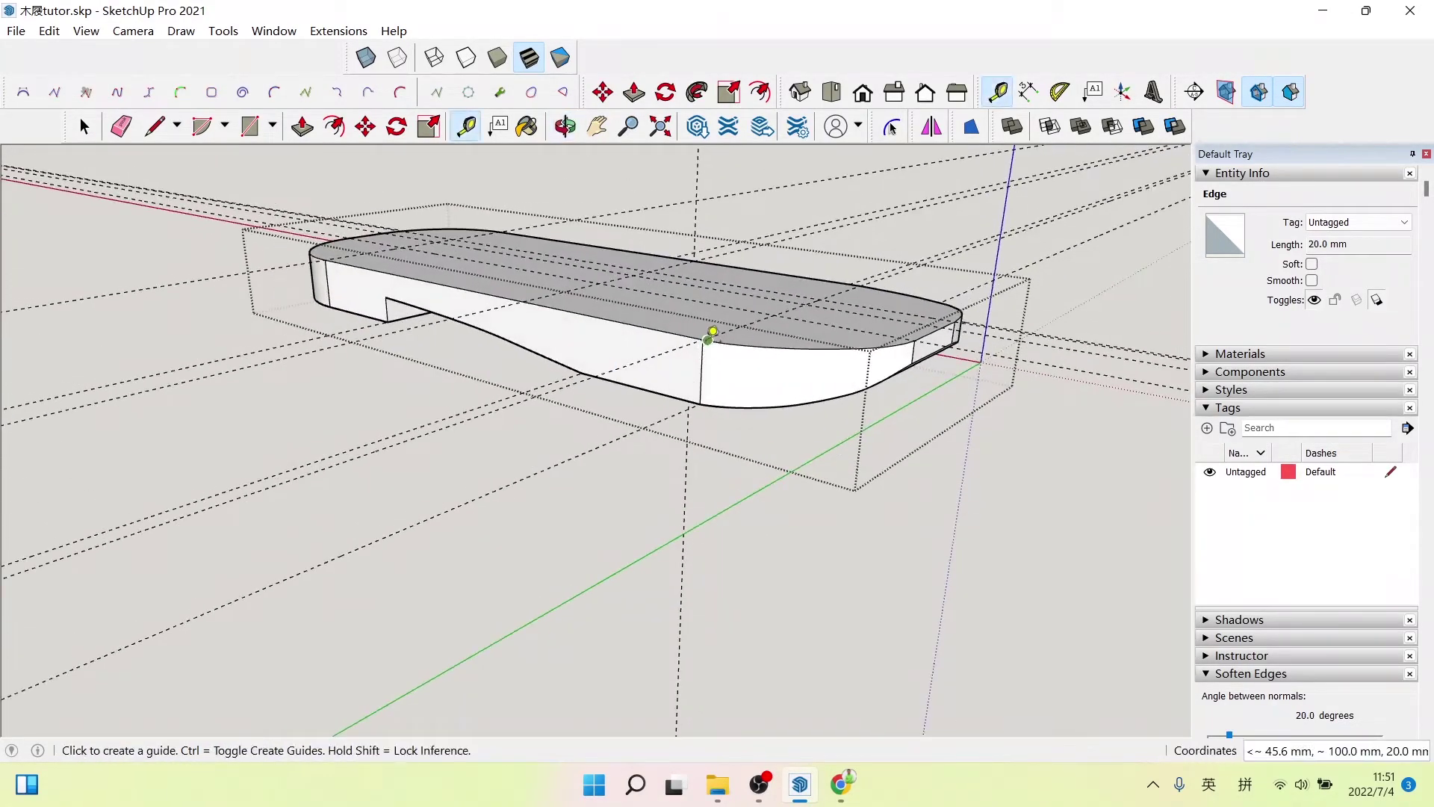
scroll(702, 344, up, 2)
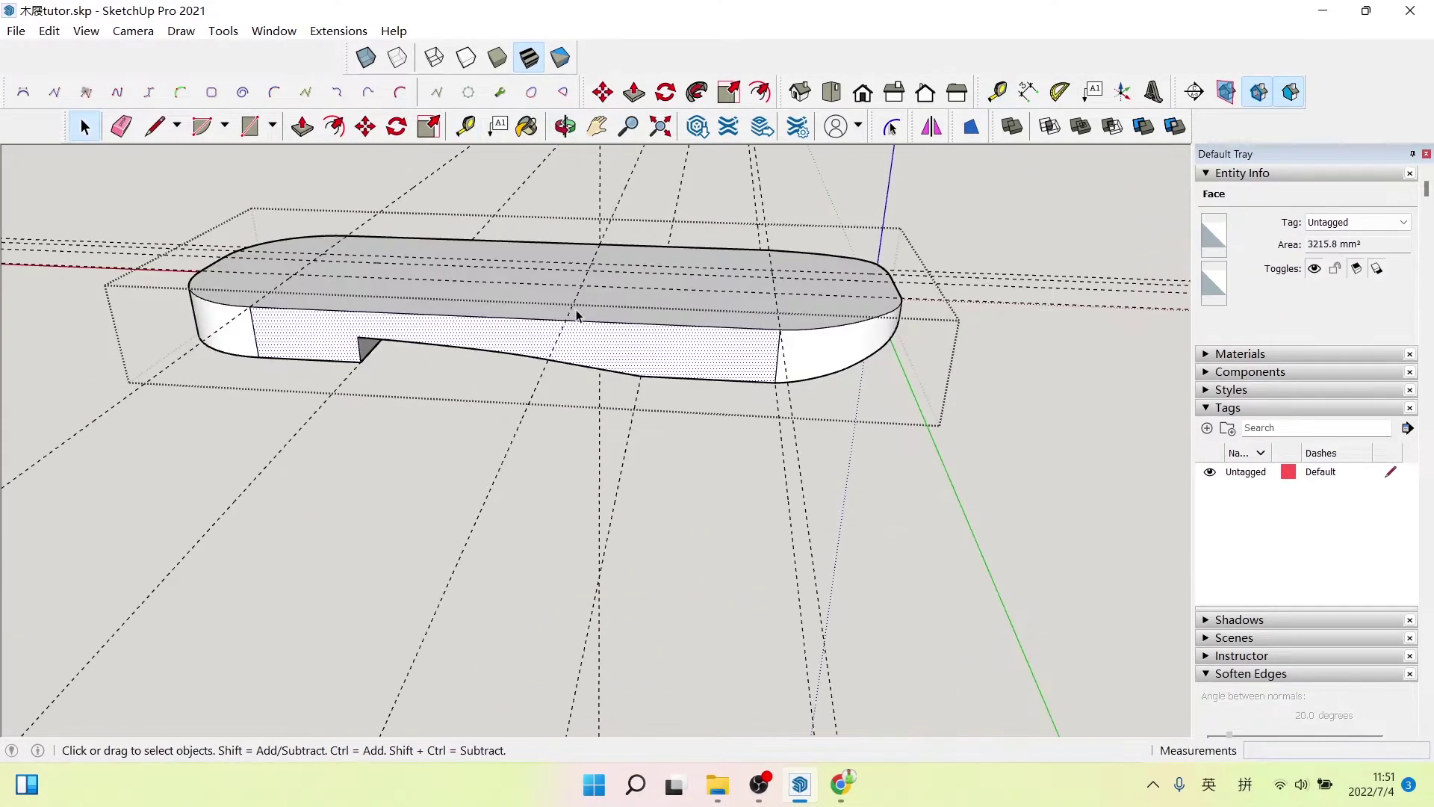
- Add a 15° Protractor guide centred on the guide intersection across the sole's side face
mouse_move(573, 328)
middle_down()
mouse_move(608, 324)
mouse_move(563, 352)
mouse_move(608, 310)
mouse_move(577, 301)
middle_up()
scroll(578, 302, up, 2)
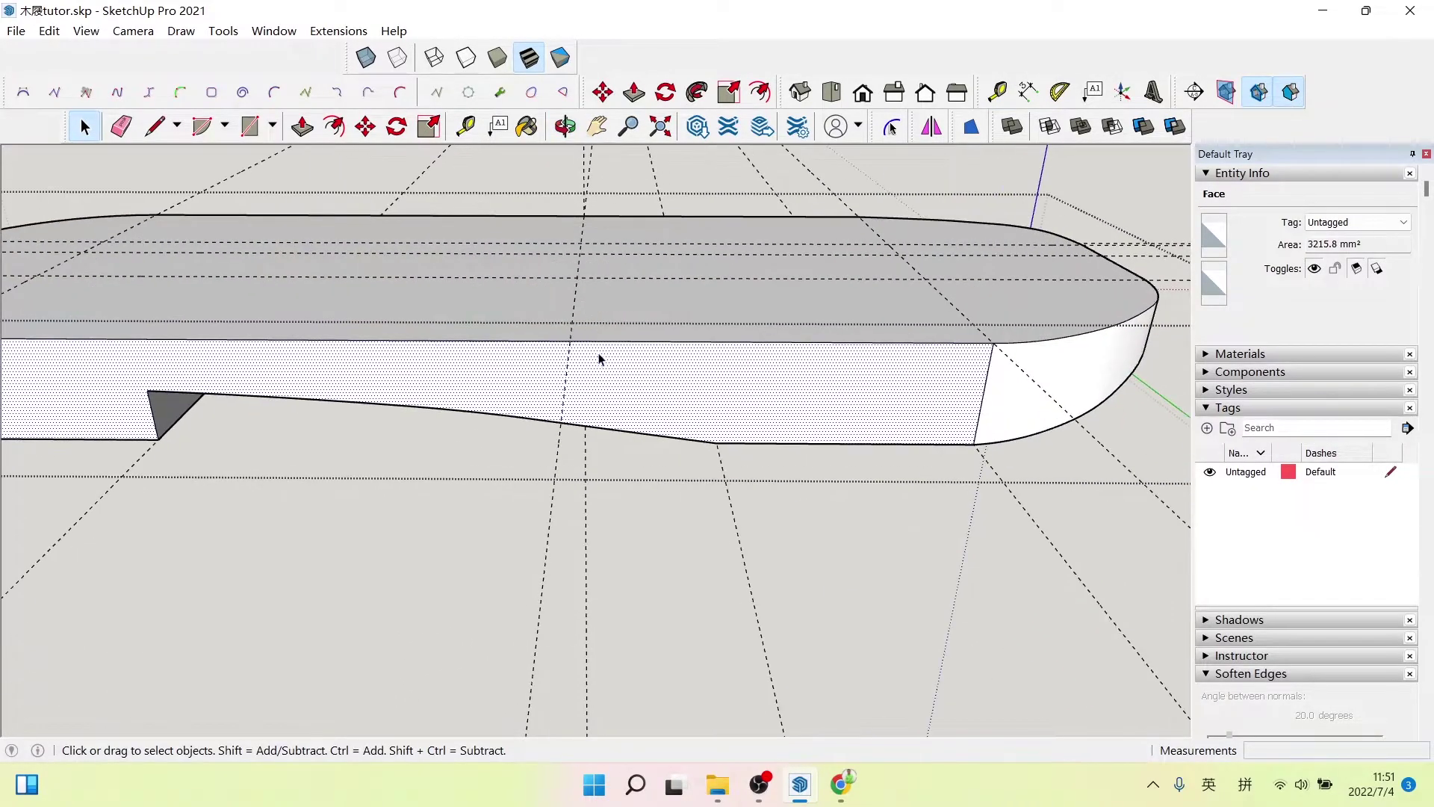
middle_drag(598, 359, 579, 323)
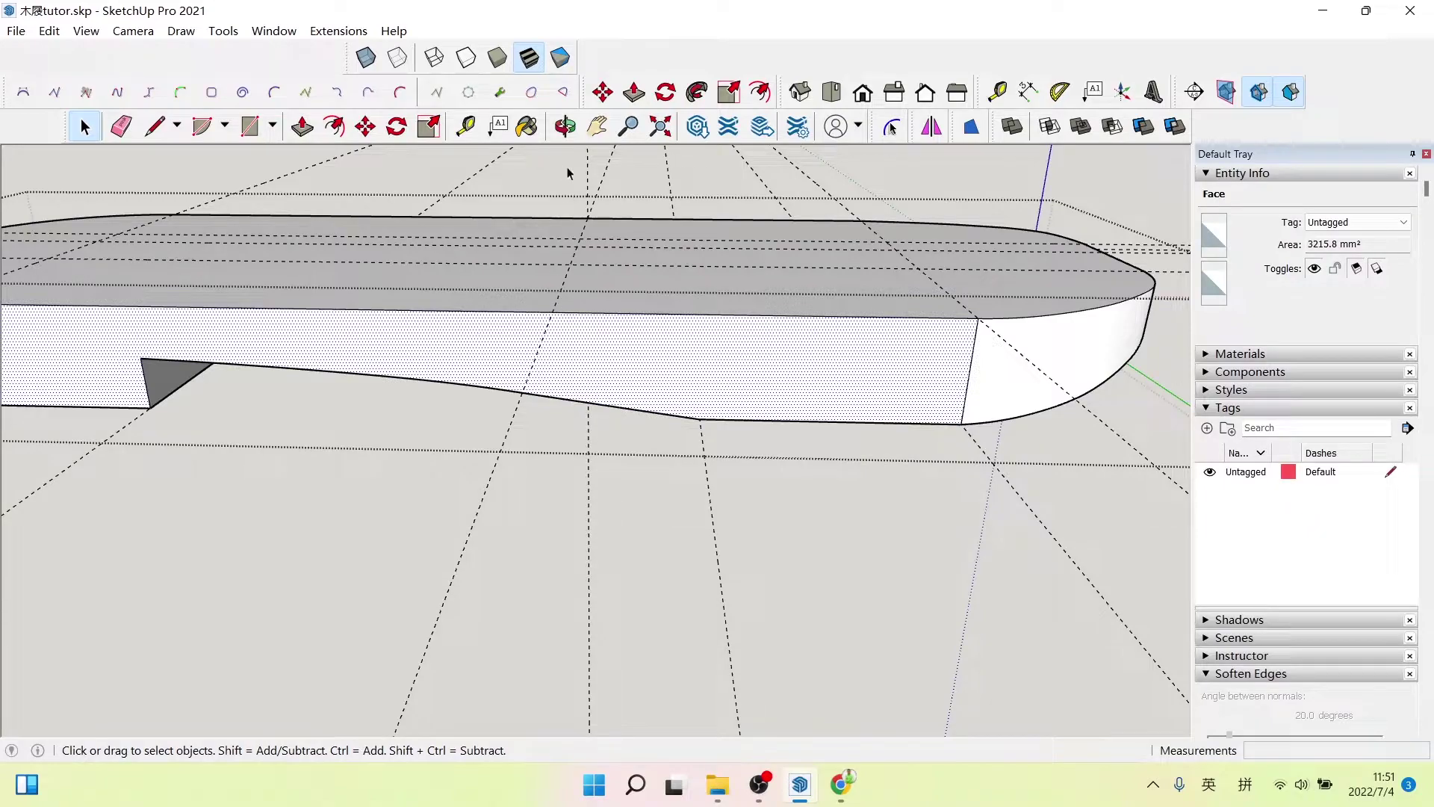
click(1070, 93)
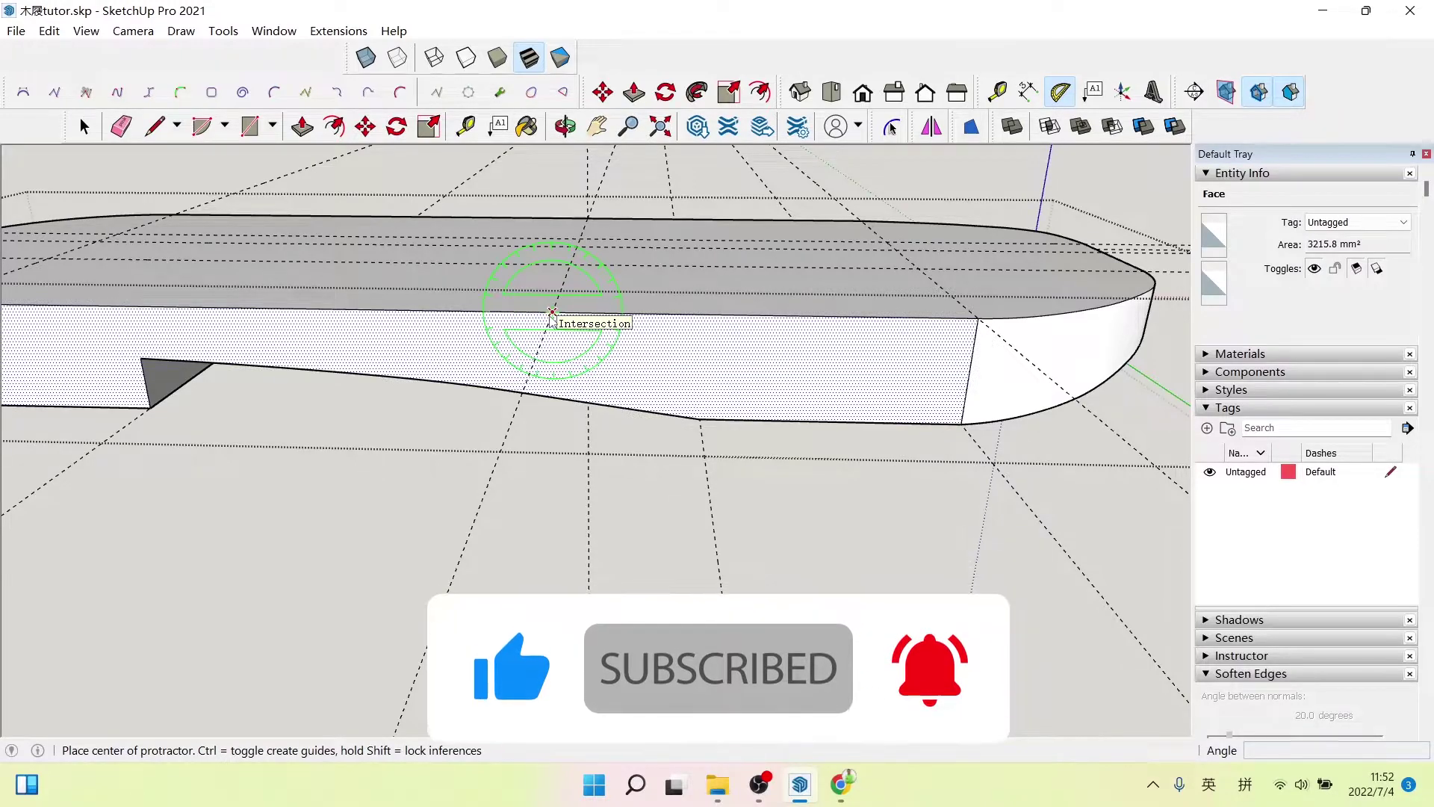
click(552, 312)
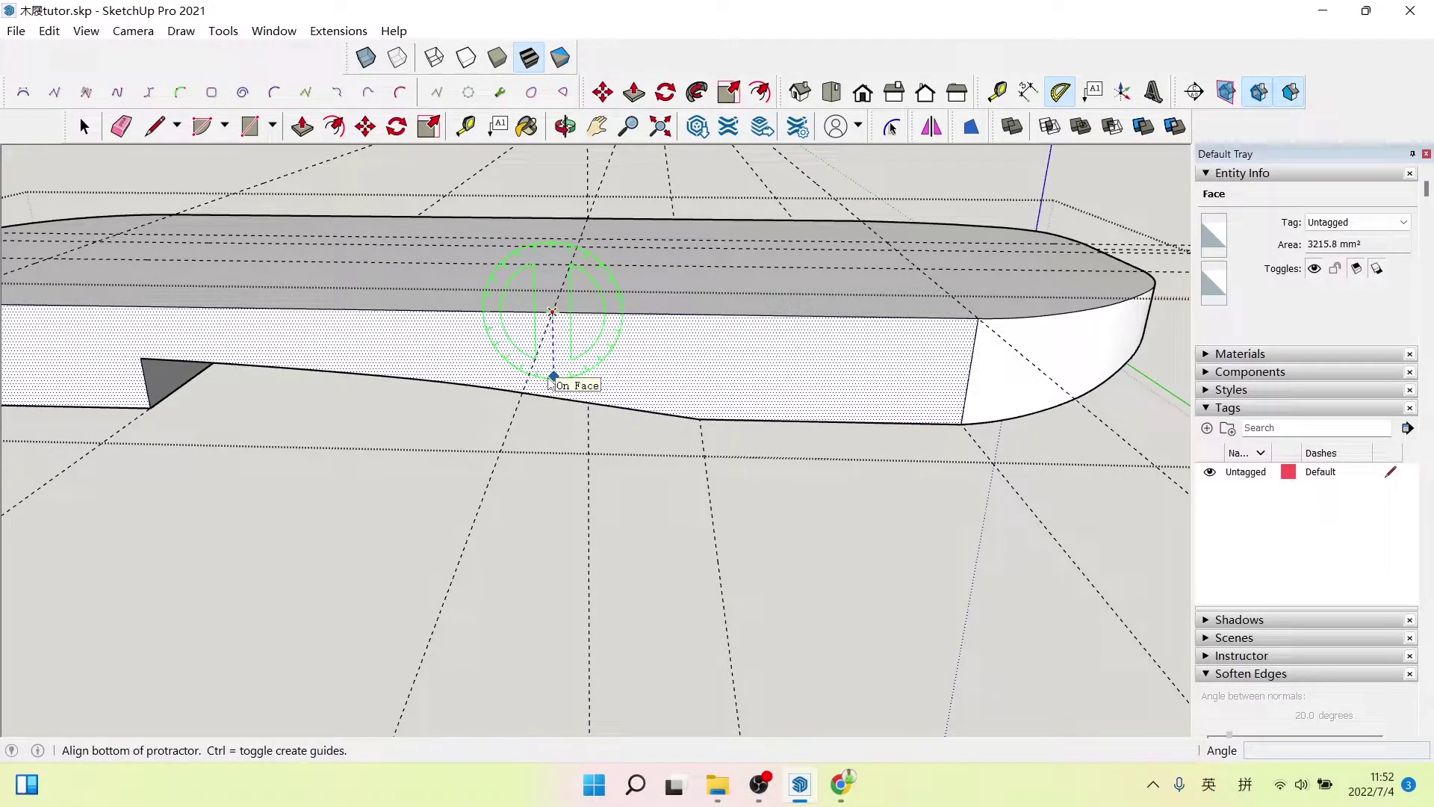
click(554, 375)
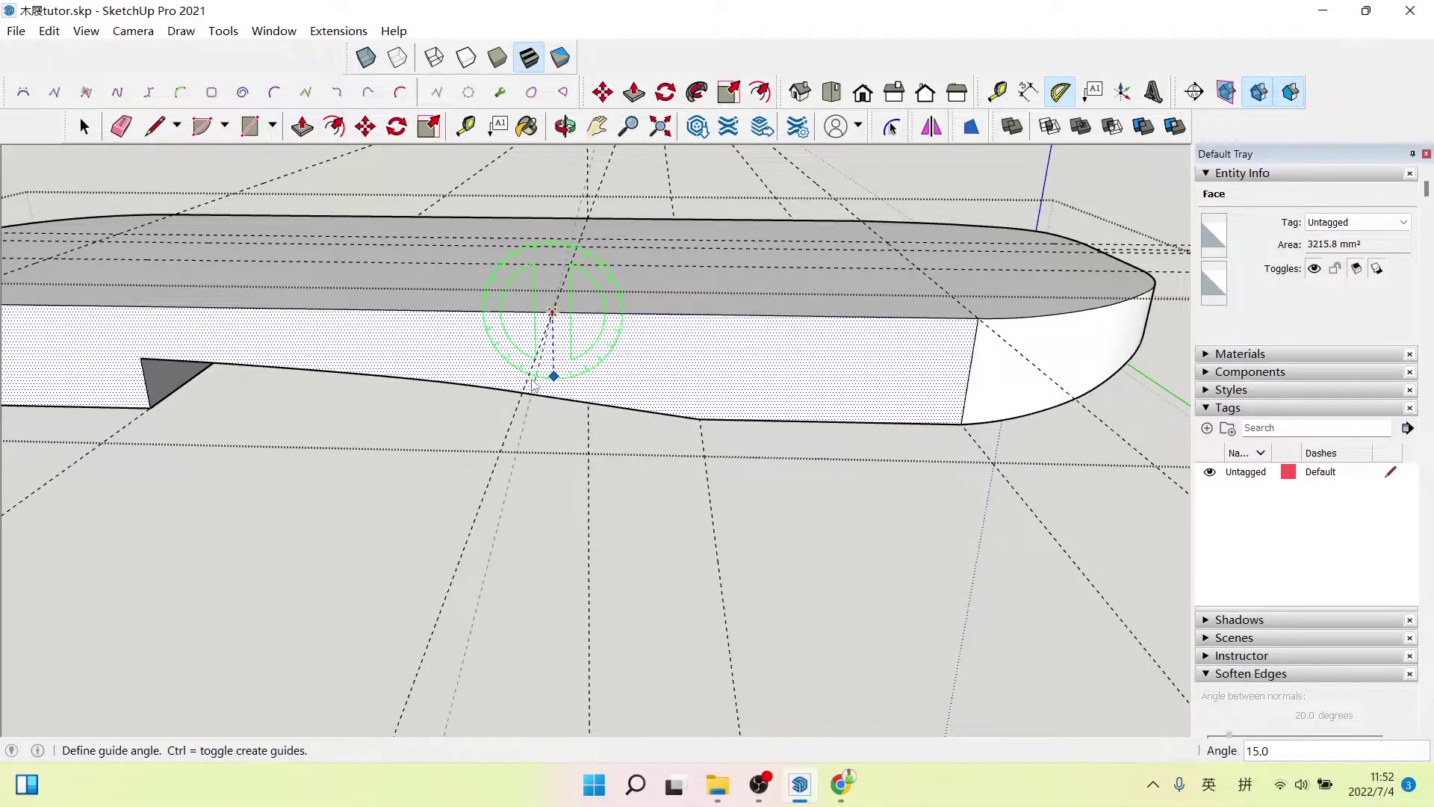
text(15)
click(493, 373)
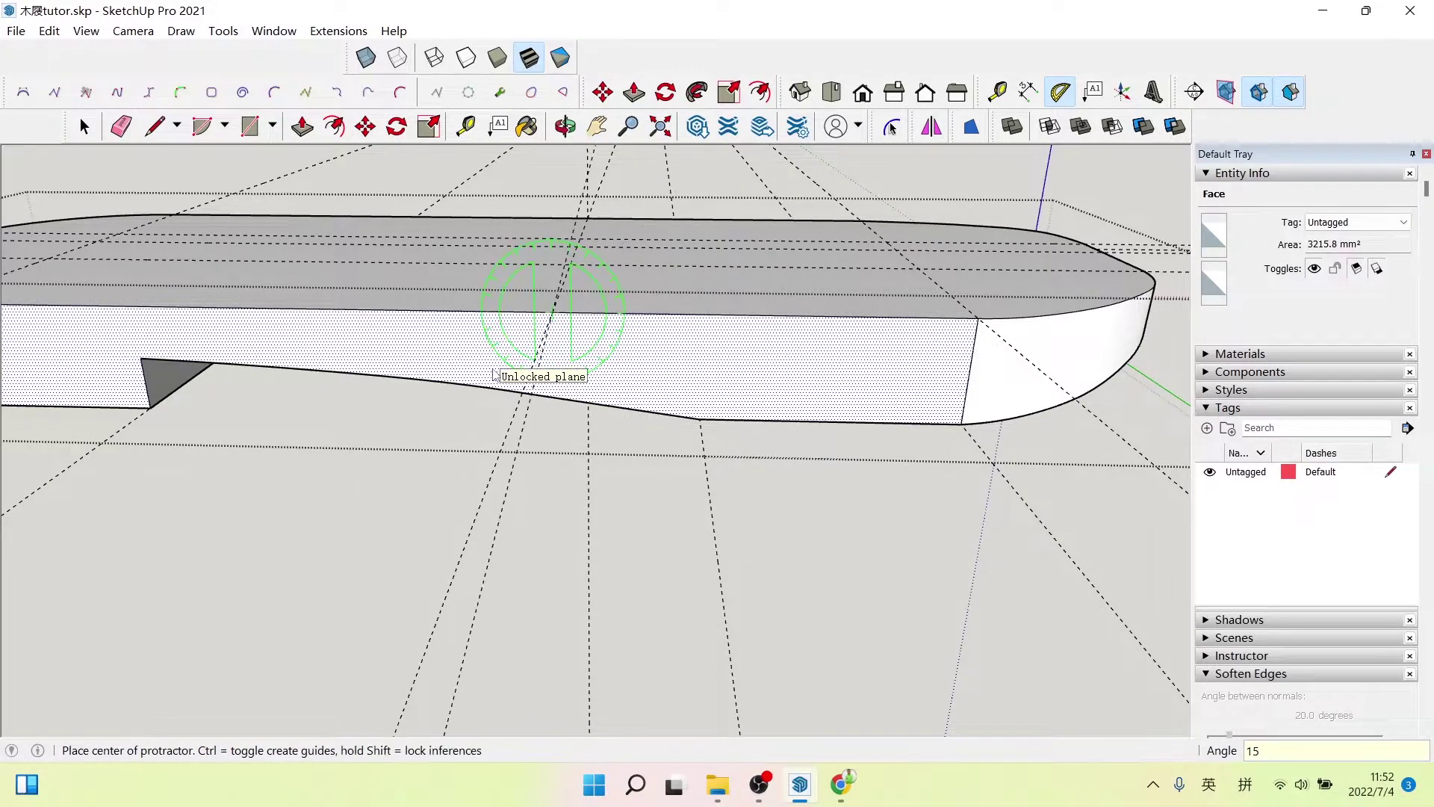
scroll(495, 374, up, 3)
- Select the angled guide line on the sole's side face
middle_drag(464, 359, 622, 369)
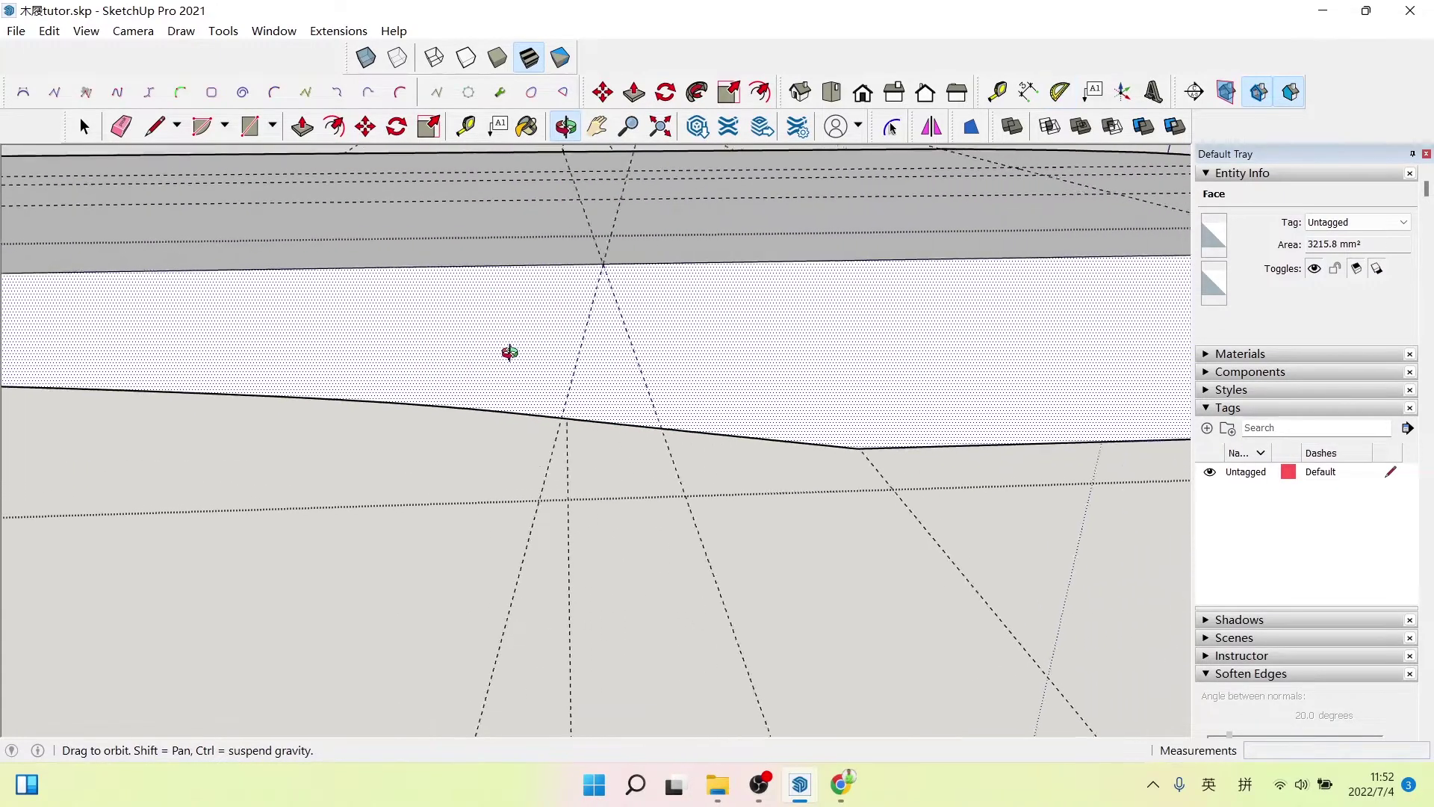
key(space)
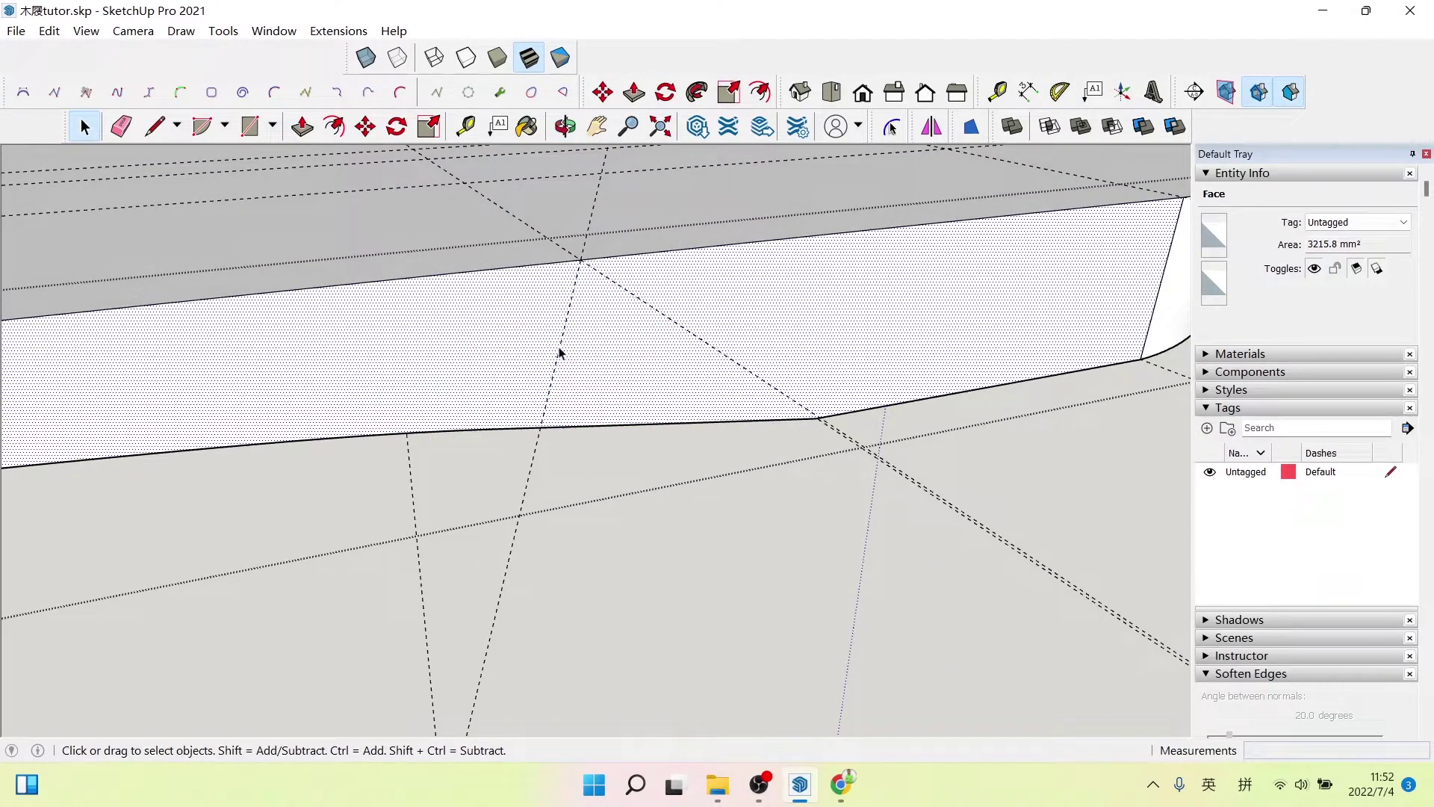
click(559, 353)
scroll(614, 375, down, 3)
scroll(614, 376, down, 3)
scroll(614, 376, down, 2)
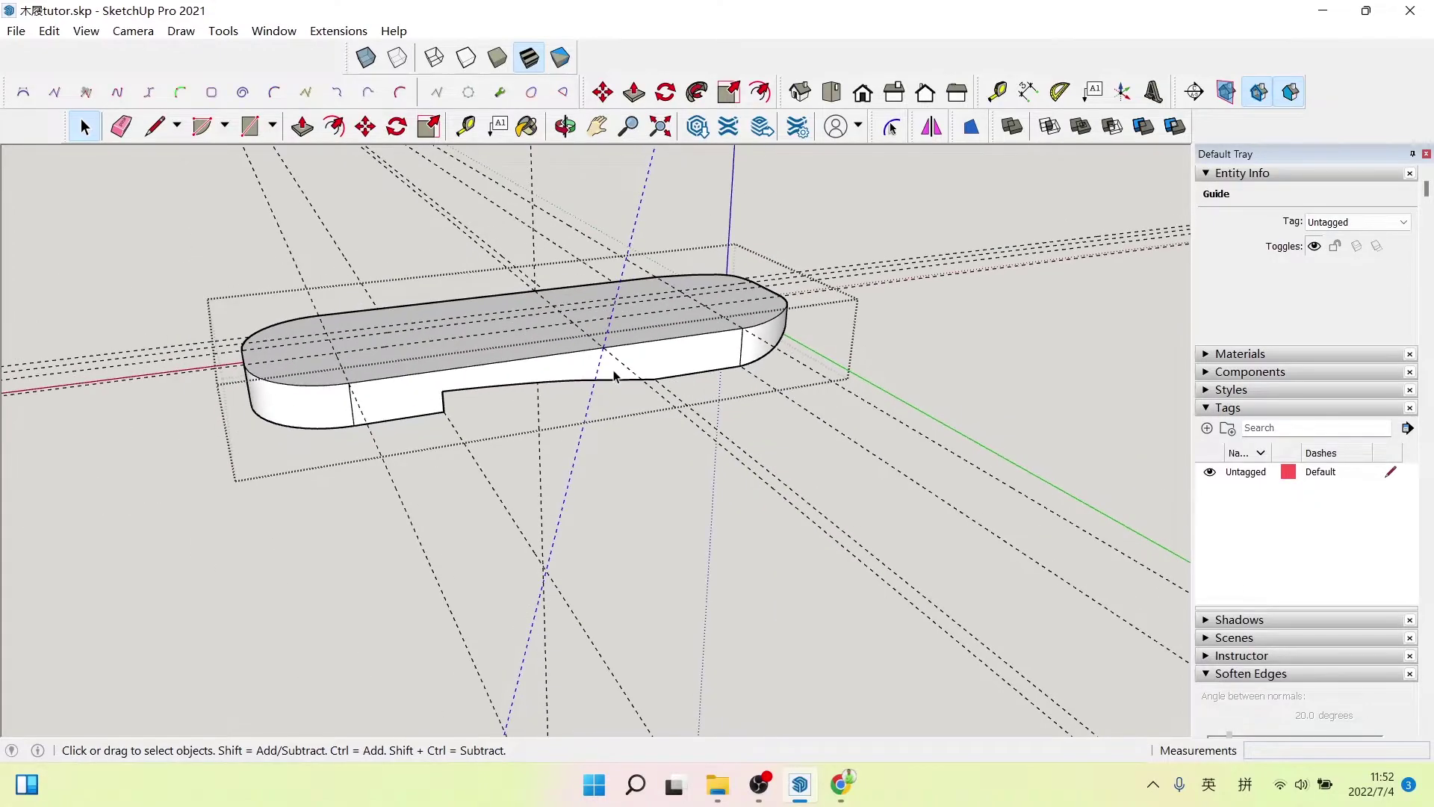
scroll(531, 304, up, 2)
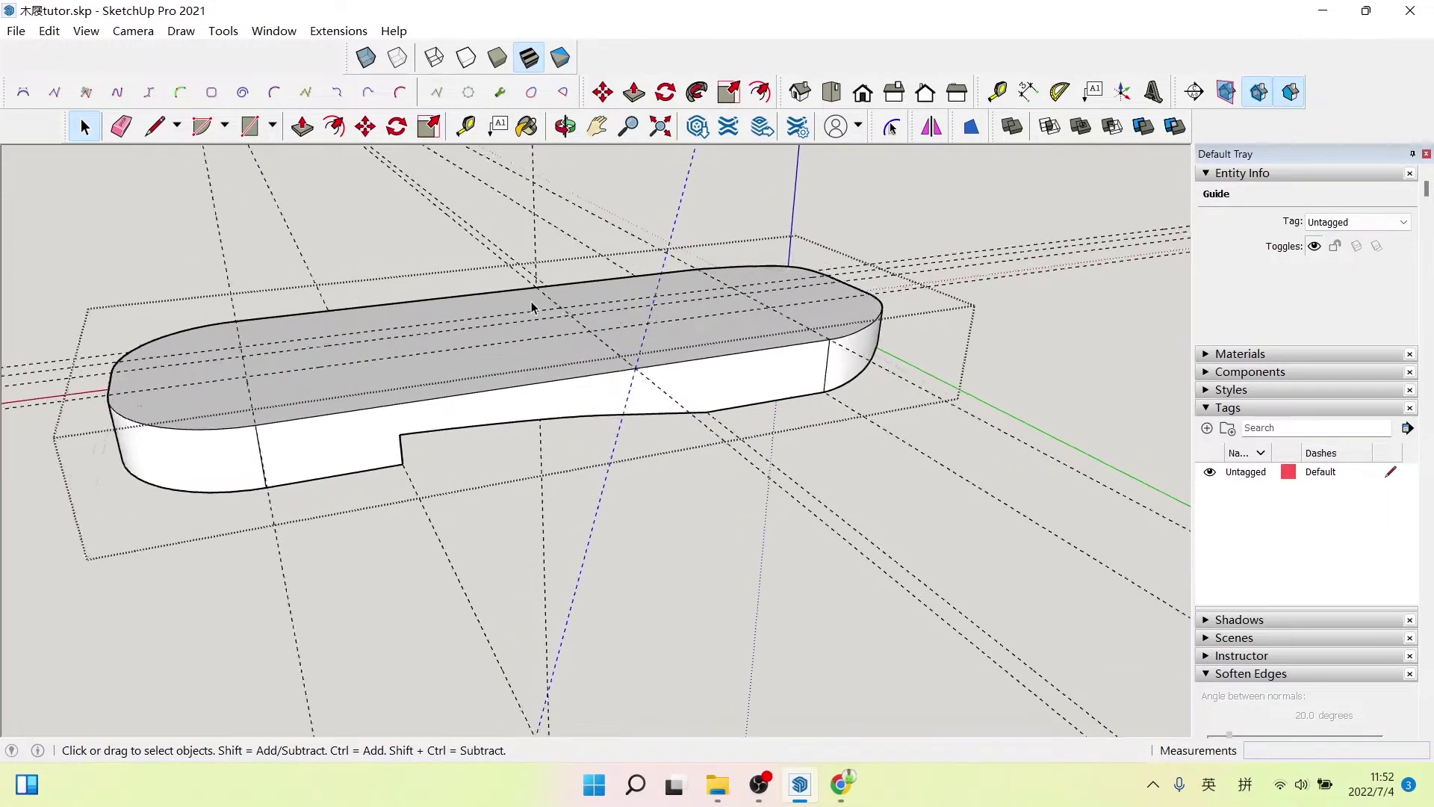
scroll(480, 266, up, 3)
- Copy the angled guide about 92.8 mm along the sole to its far top edge
click(365, 127)
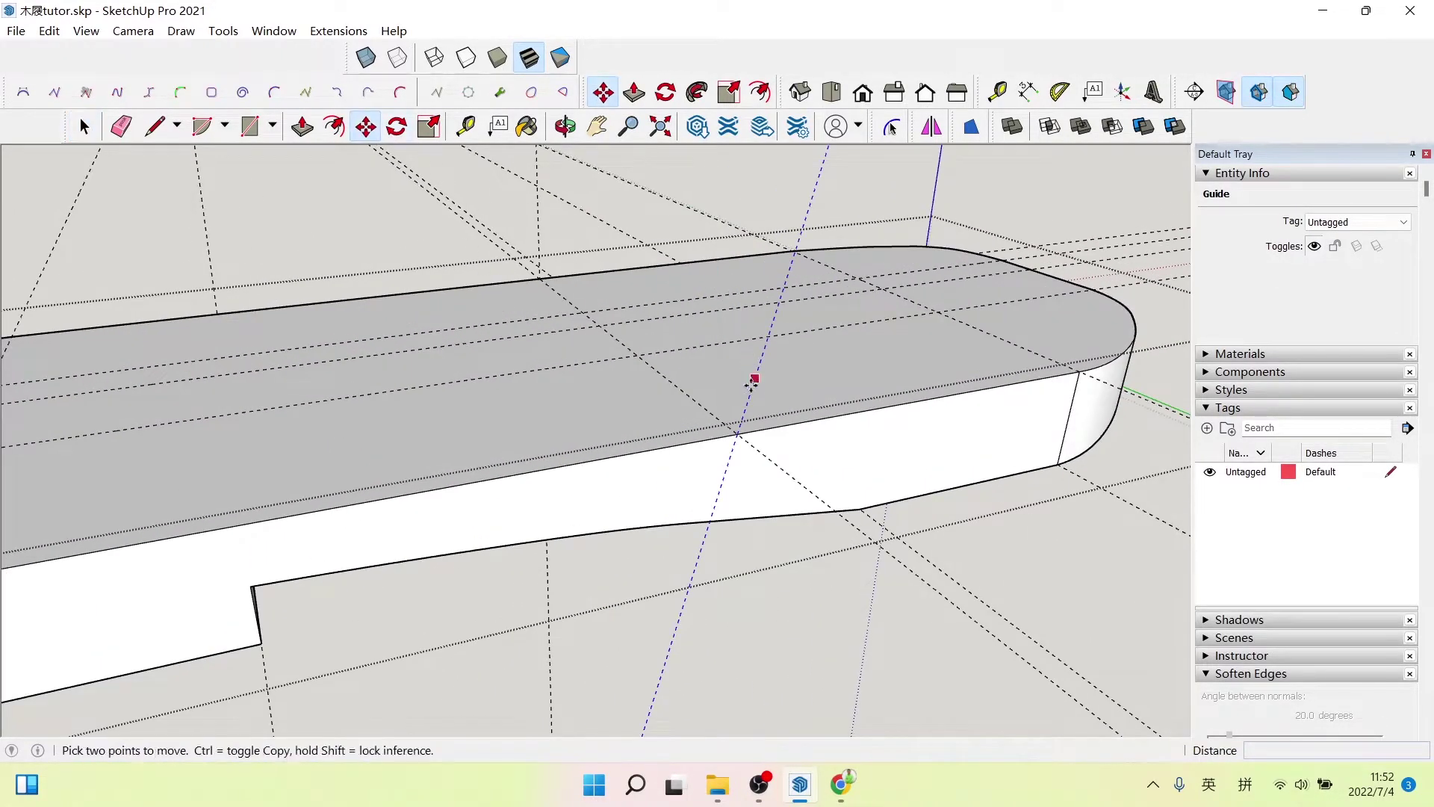
click(739, 433)
key(ctrl)
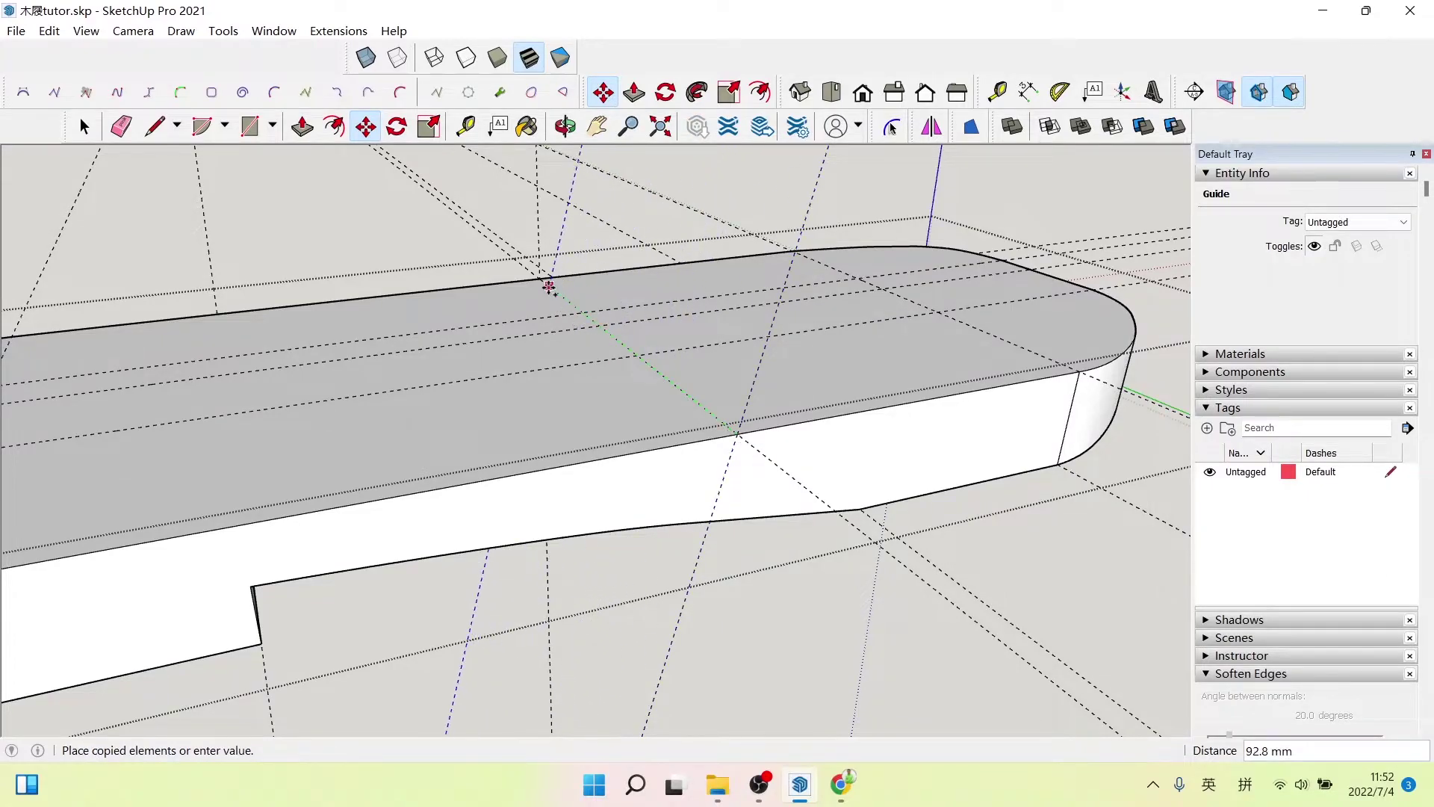
click(541, 280)
key(space)
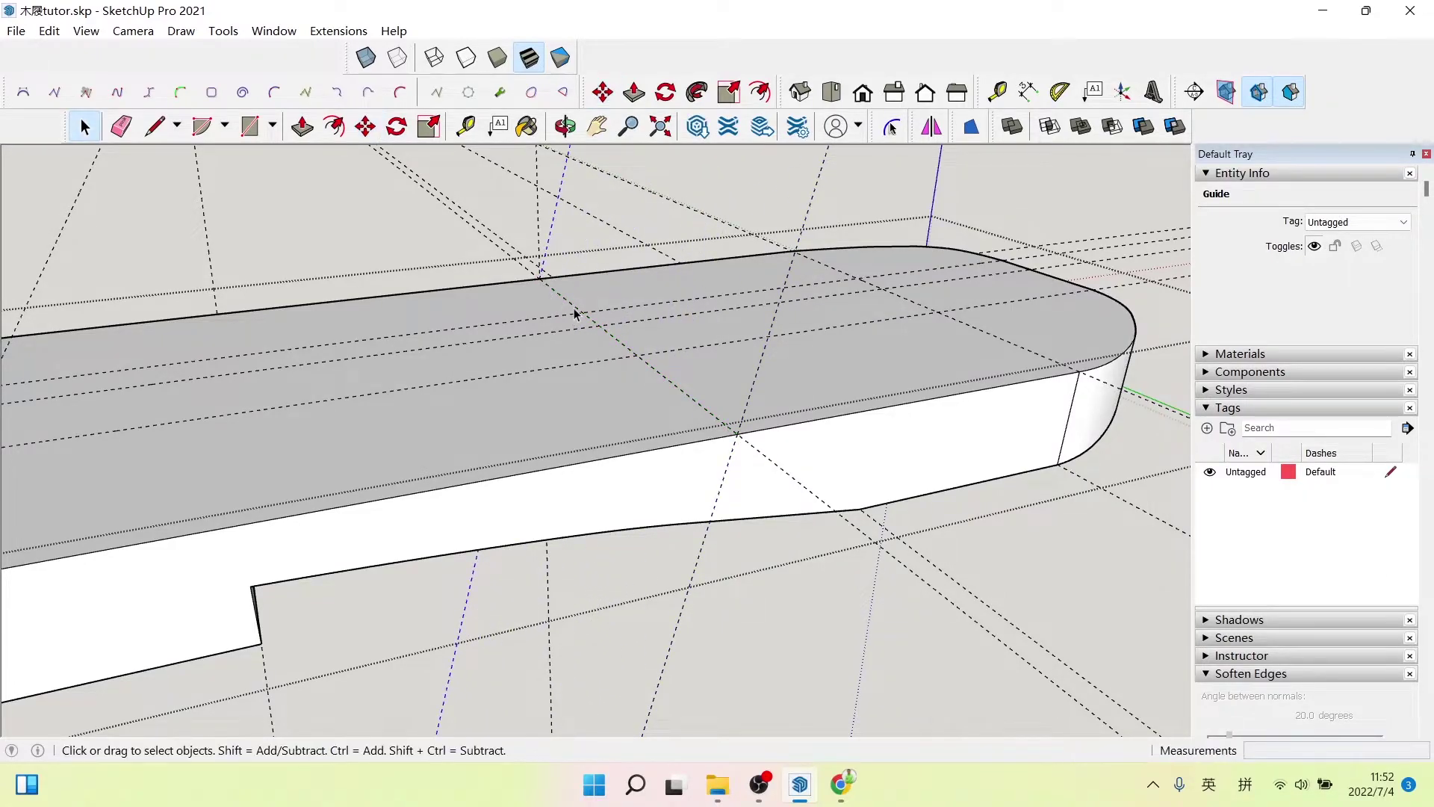
middle_drag(624, 366, 900, 384)
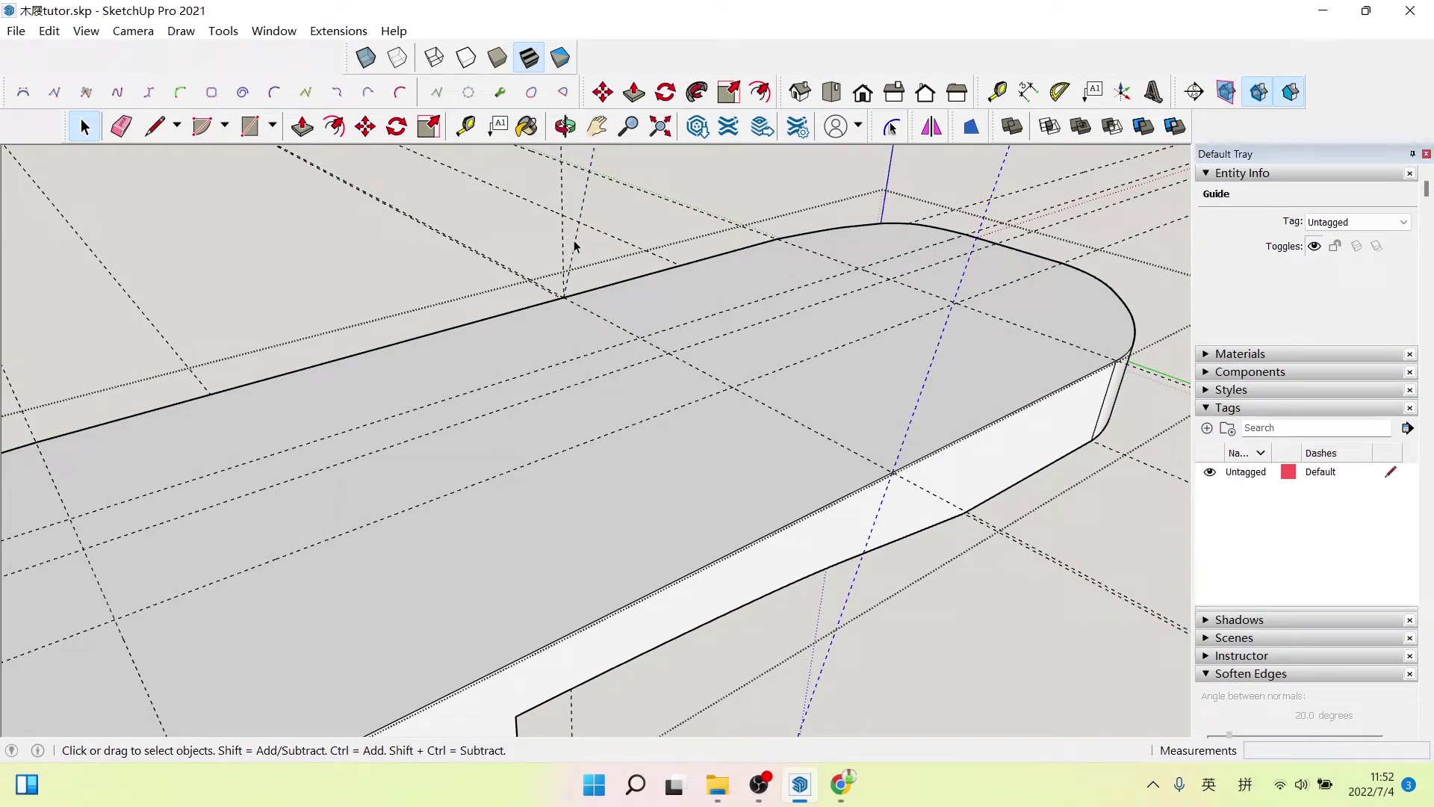
- Draw an 86.6 mm 2 Point Arc between the near and far edge guide points
middle_drag(575, 245, 448, 224)
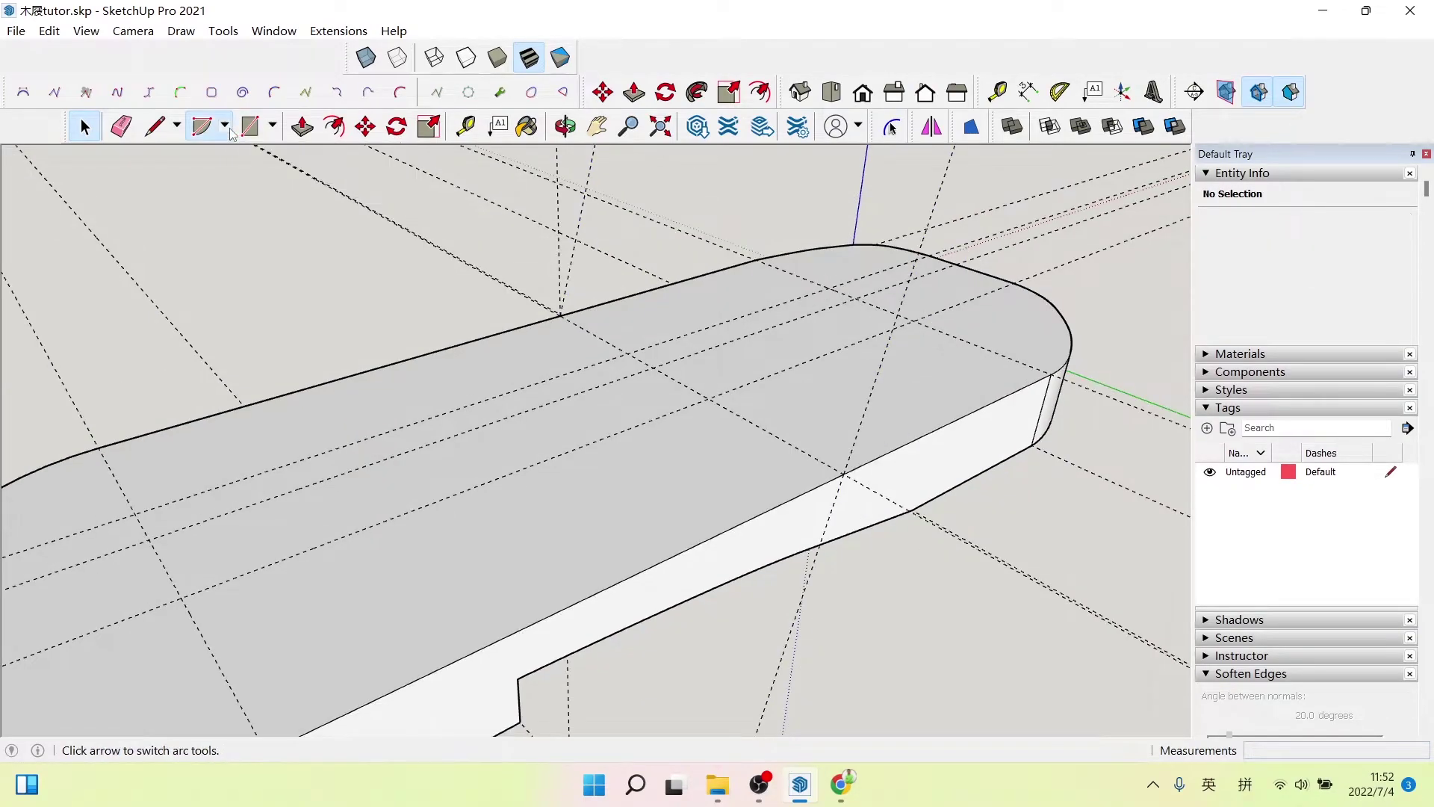
click(224, 126)
click(224, 176)
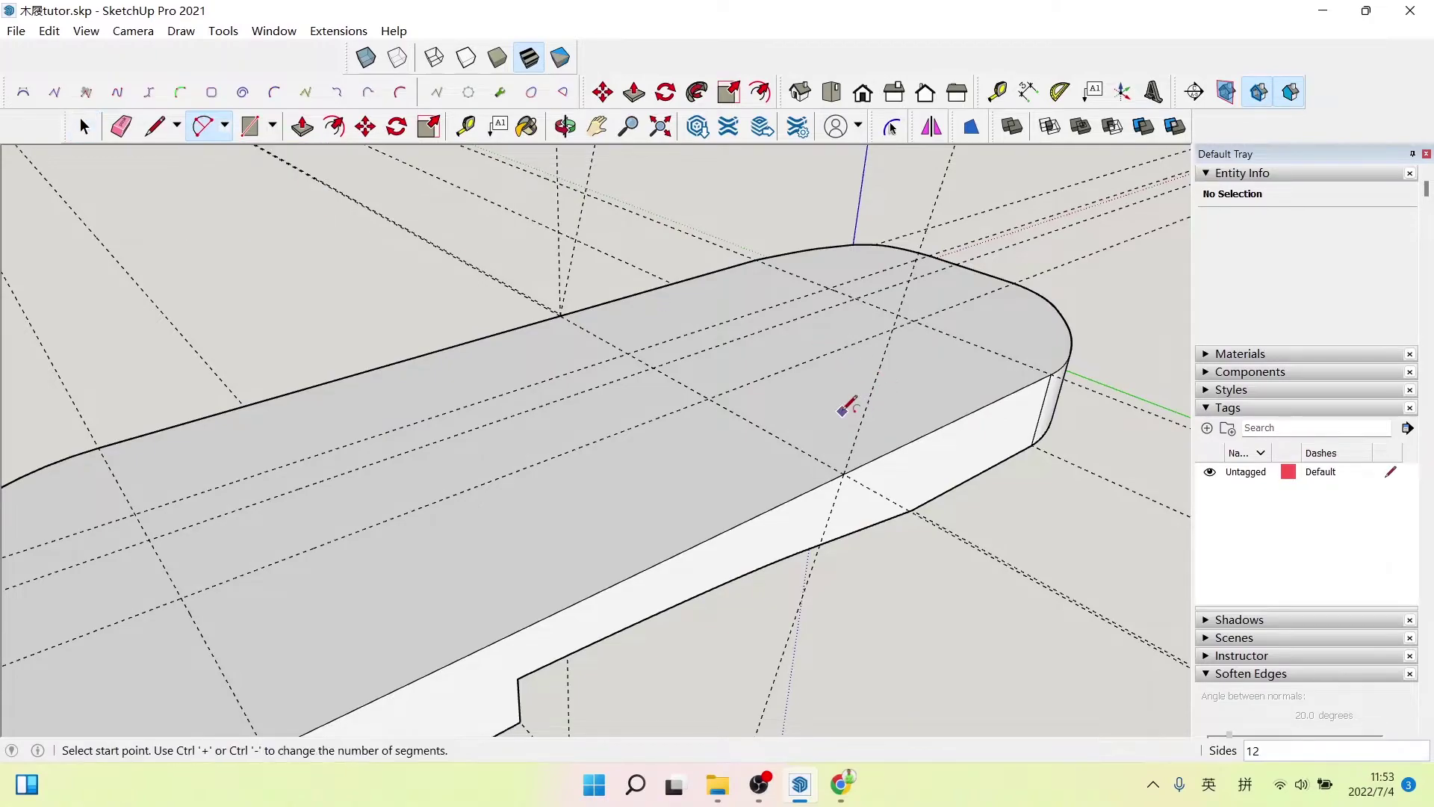
click(843, 474)
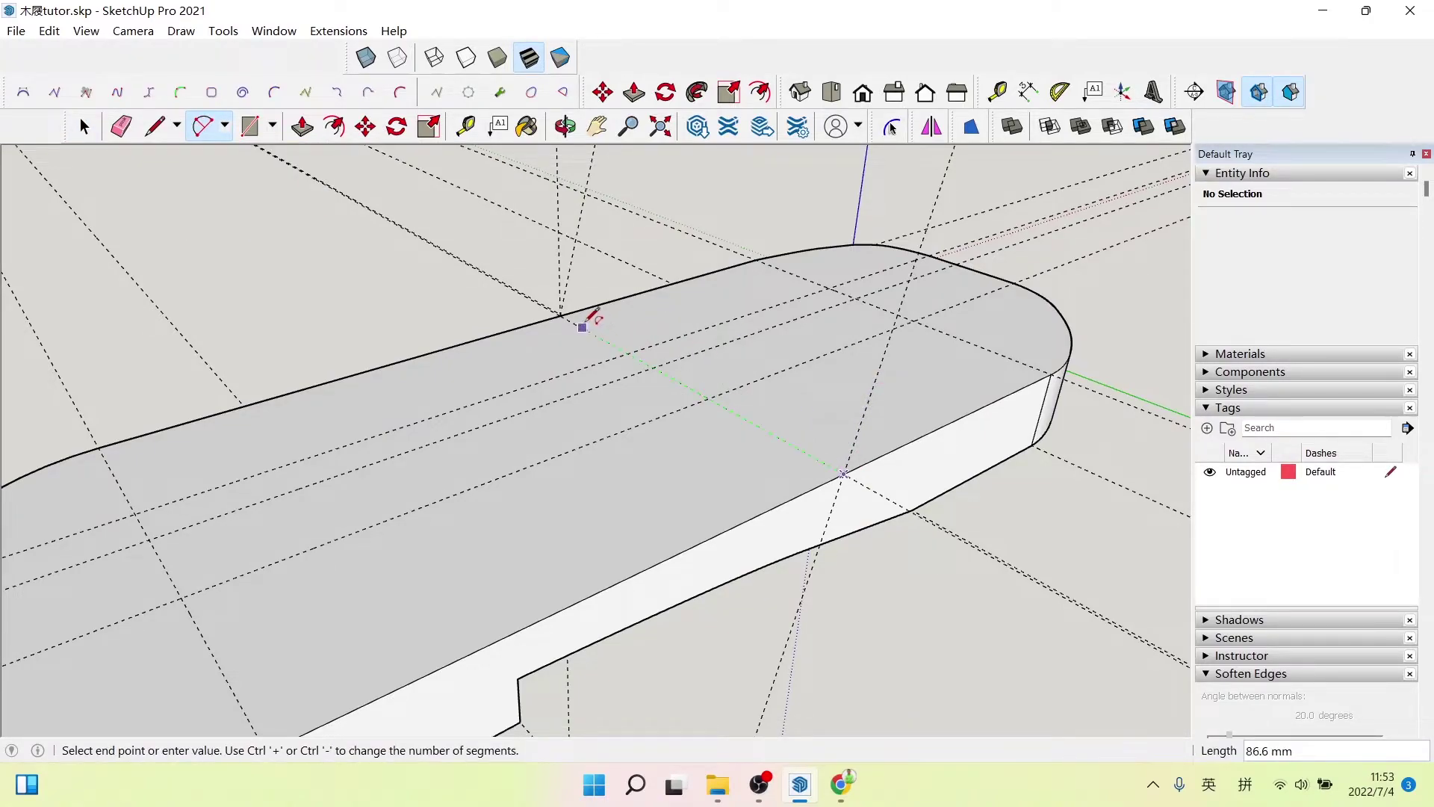
click(561, 315)
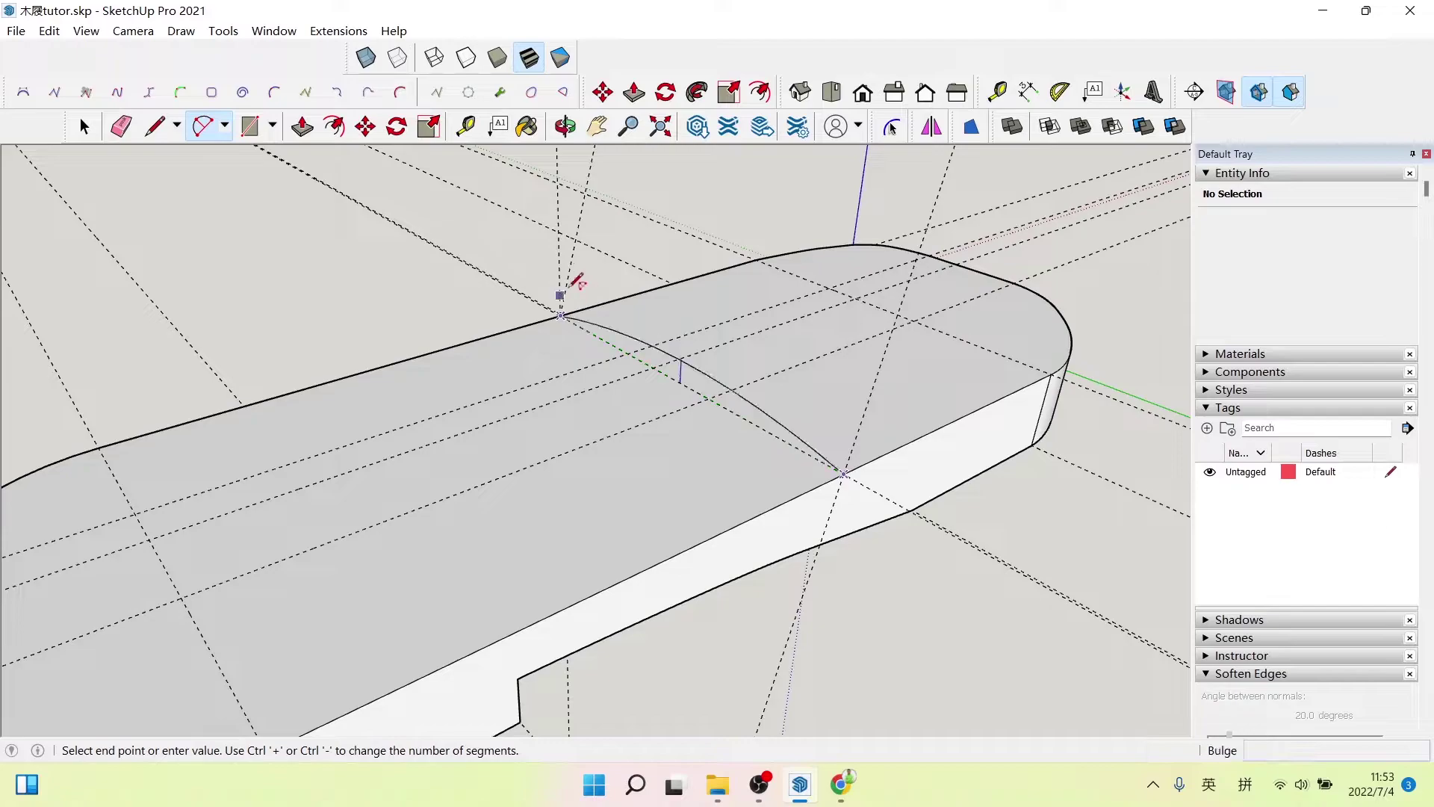
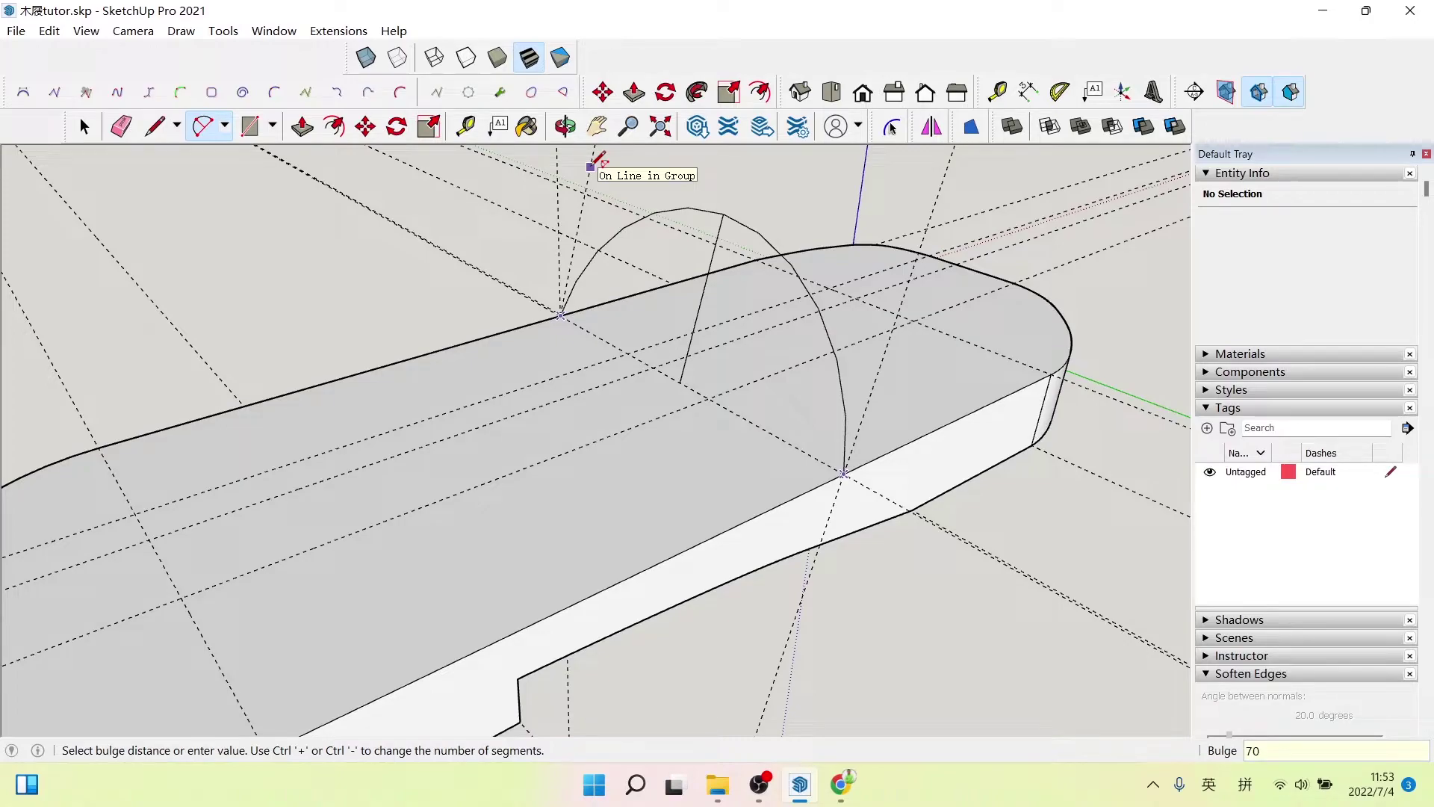
- Give the tall arch across the sole's width a 70 mm bulge and 70 segments
key(Return)
scroll(657, 299, down, 2)
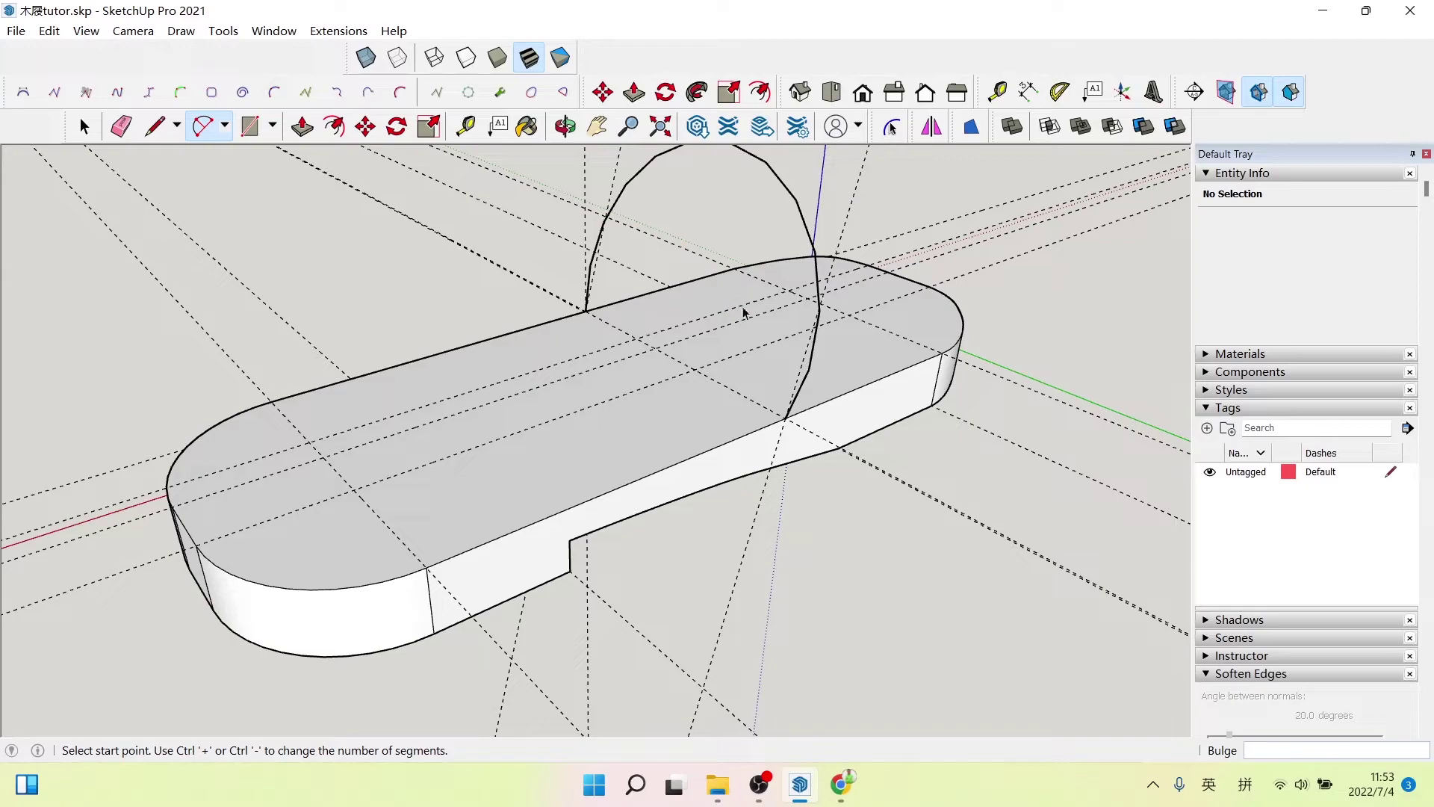
key(space)
click(805, 218)
scroll(804, 258, down, 2)
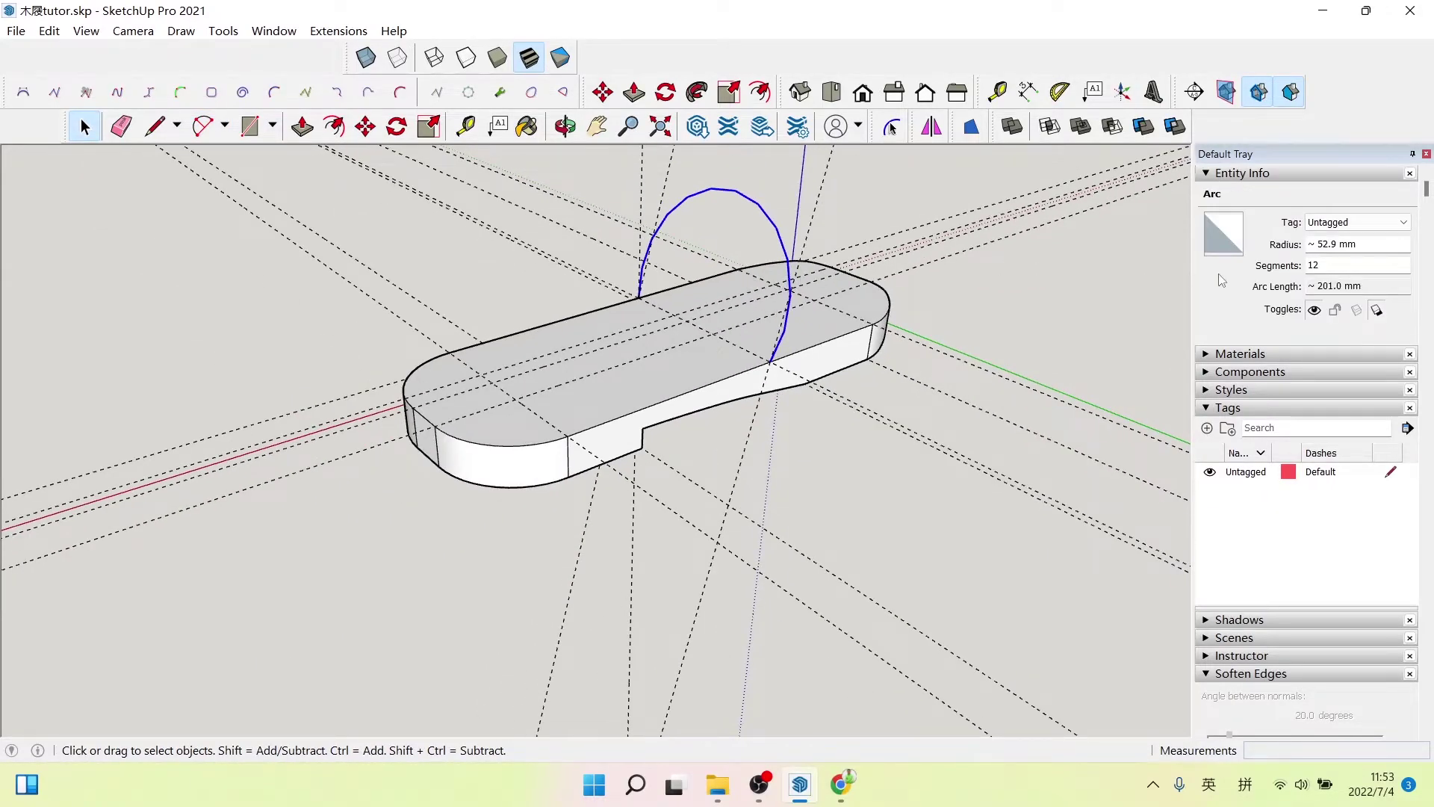
drag(1325, 263, 1280, 267)
text(0)
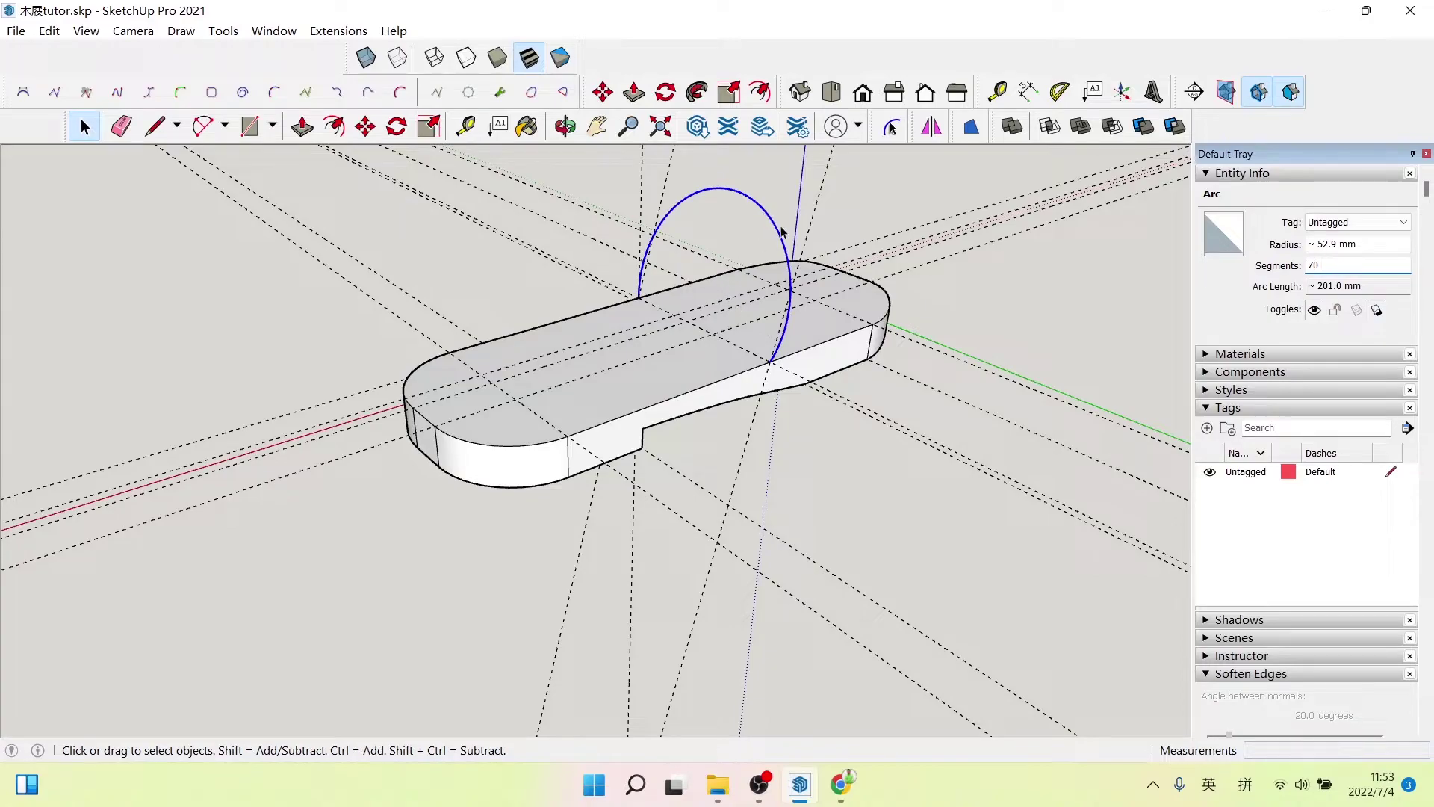
middle_drag(782, 231, 570, 231)
key(m)
scroll(860, 592, up, 3)
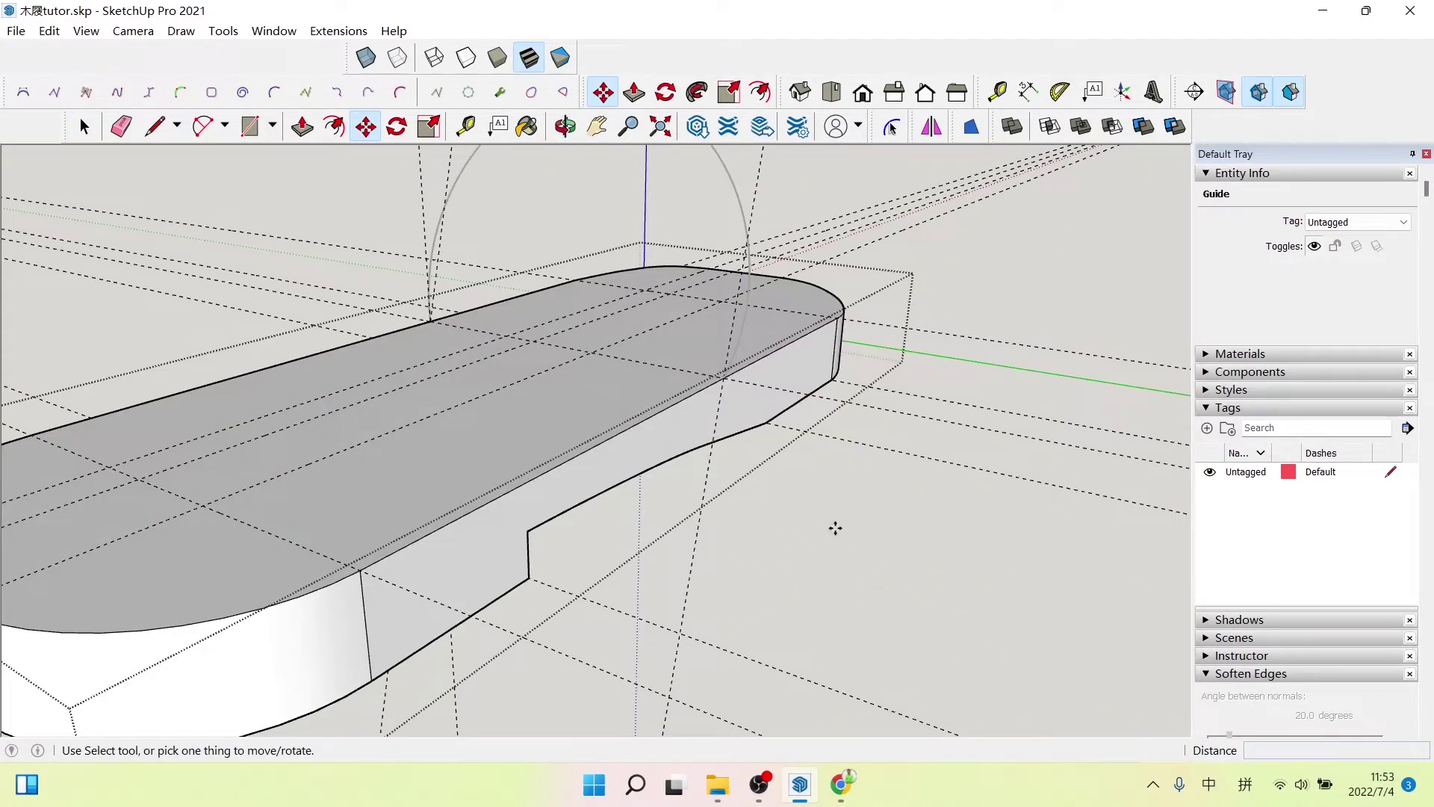
- Copy the selected guides 75 mm toward the sole's front end
key(space)
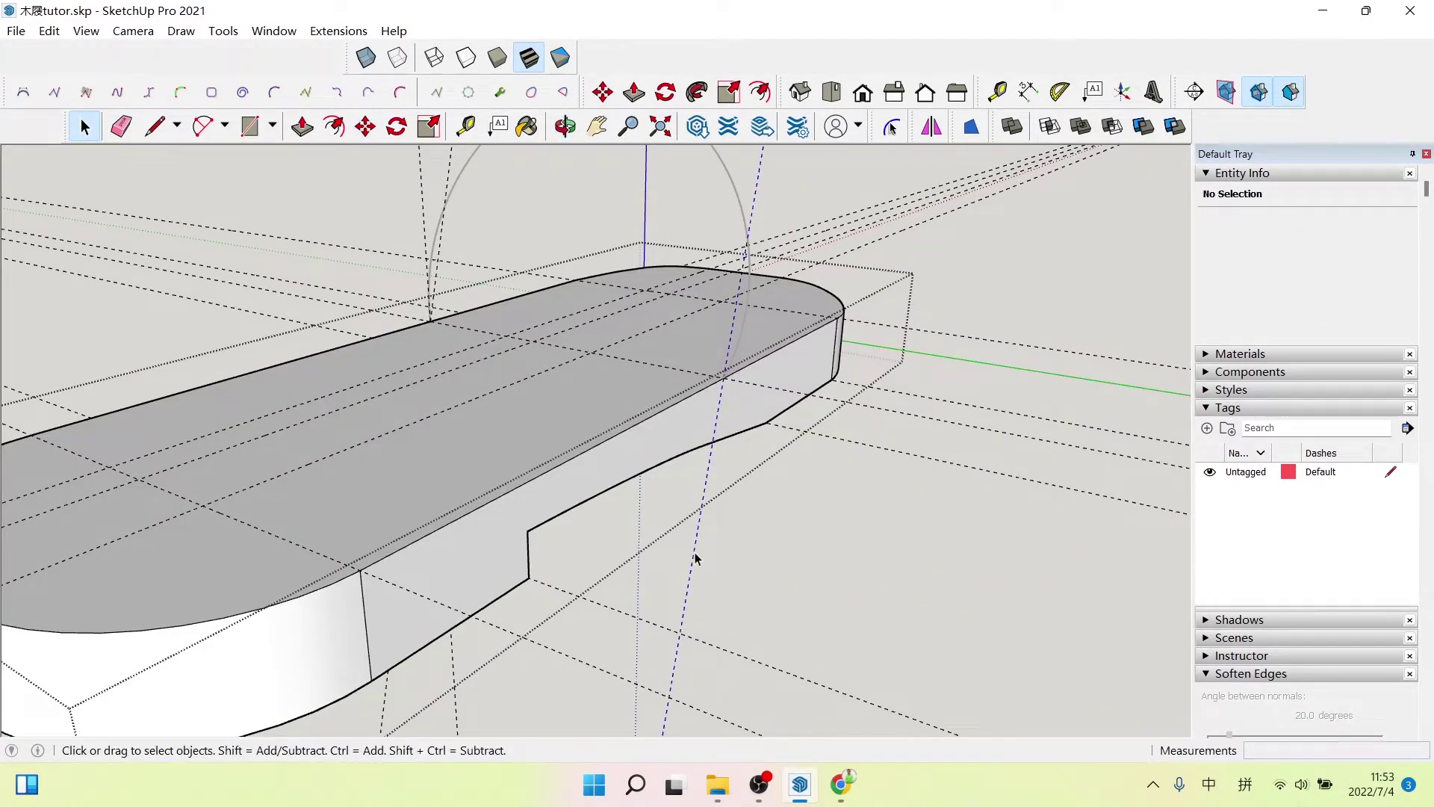
click(695, 559)
mouse_move(432, 217)
middle_down()
mouse_move(377, 374)
mouse_move(391, 438)
middle_up()
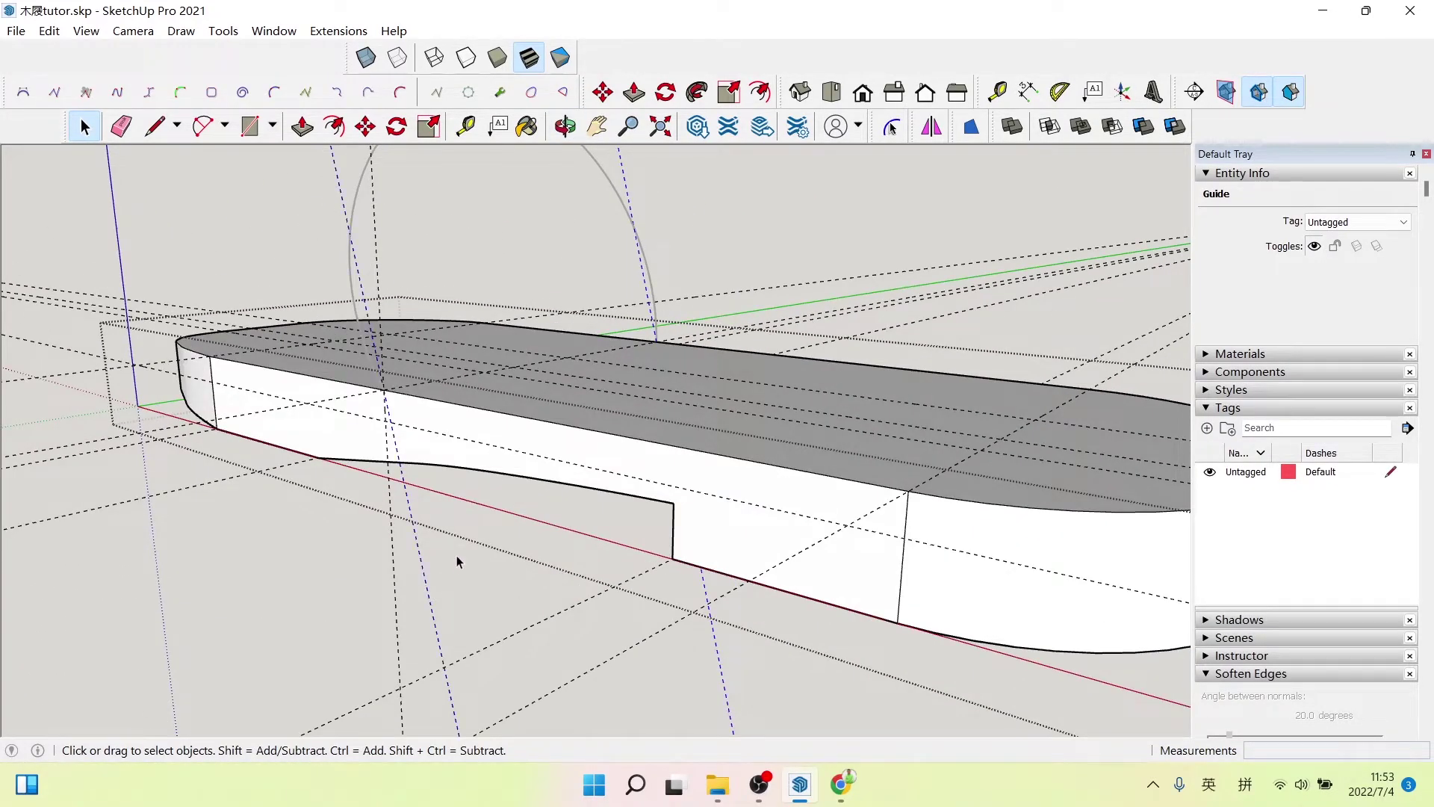
scroll(457, 560, down, 3)
scroll(227, 280, up, 4)
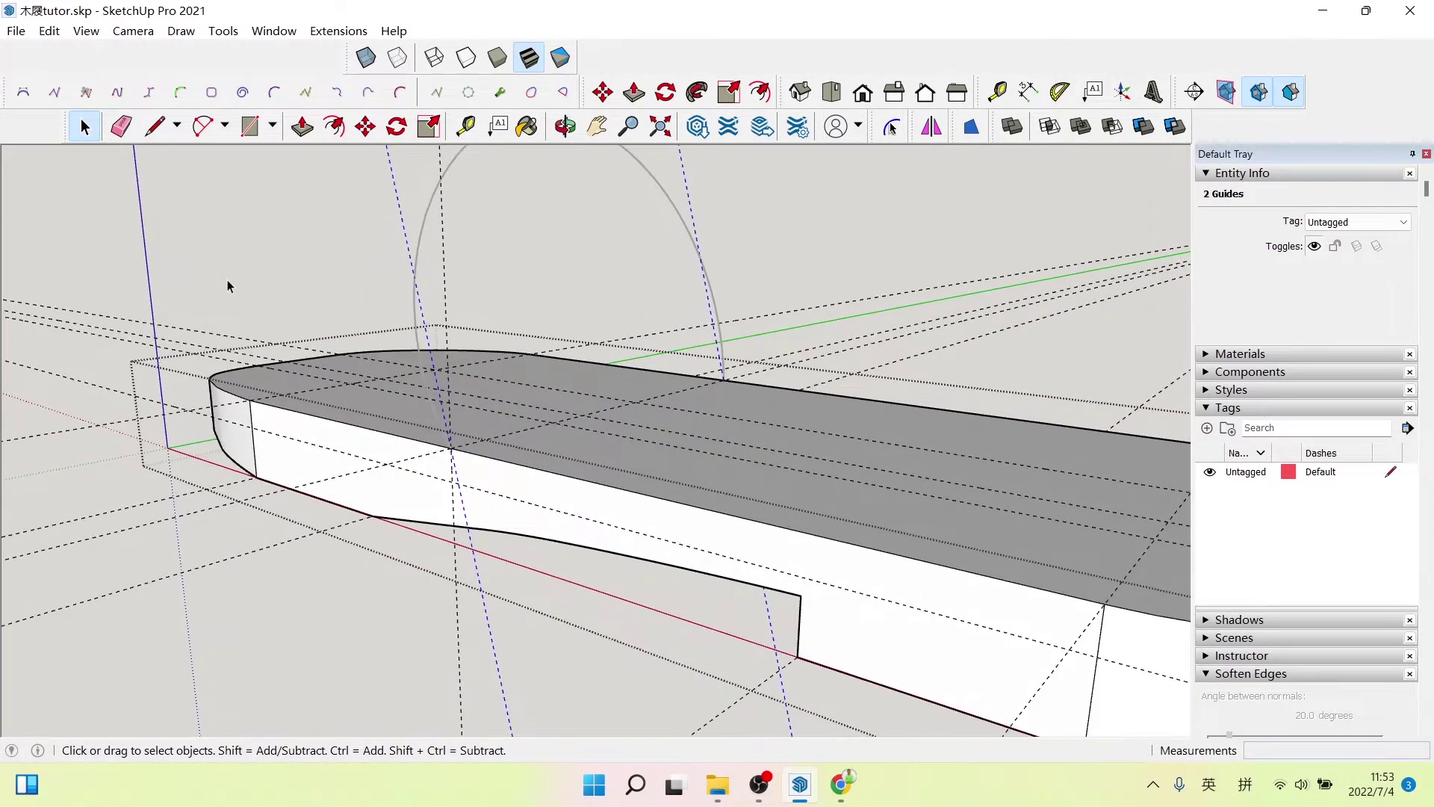
click(365, 127)
click(451, 448)
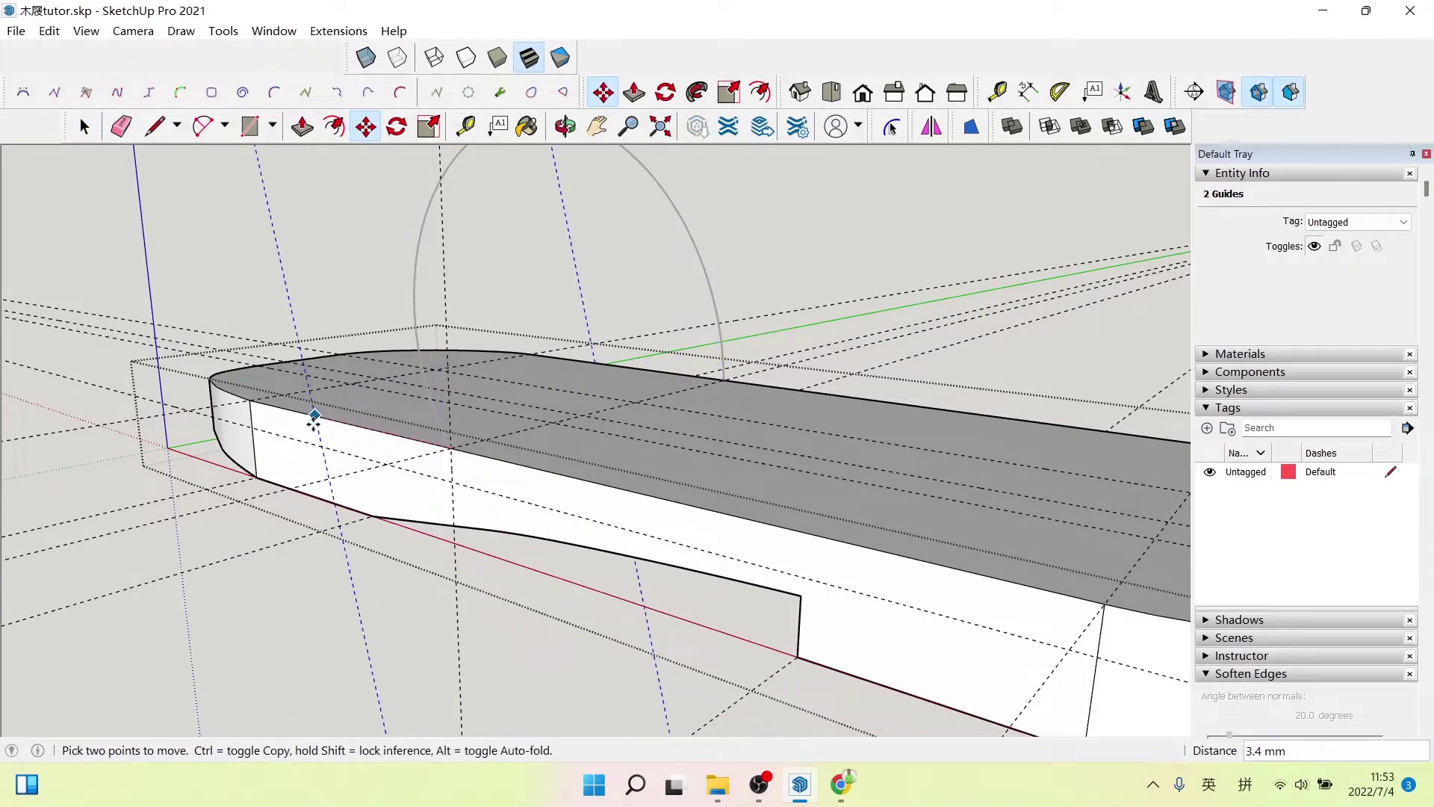
key(ctrl)
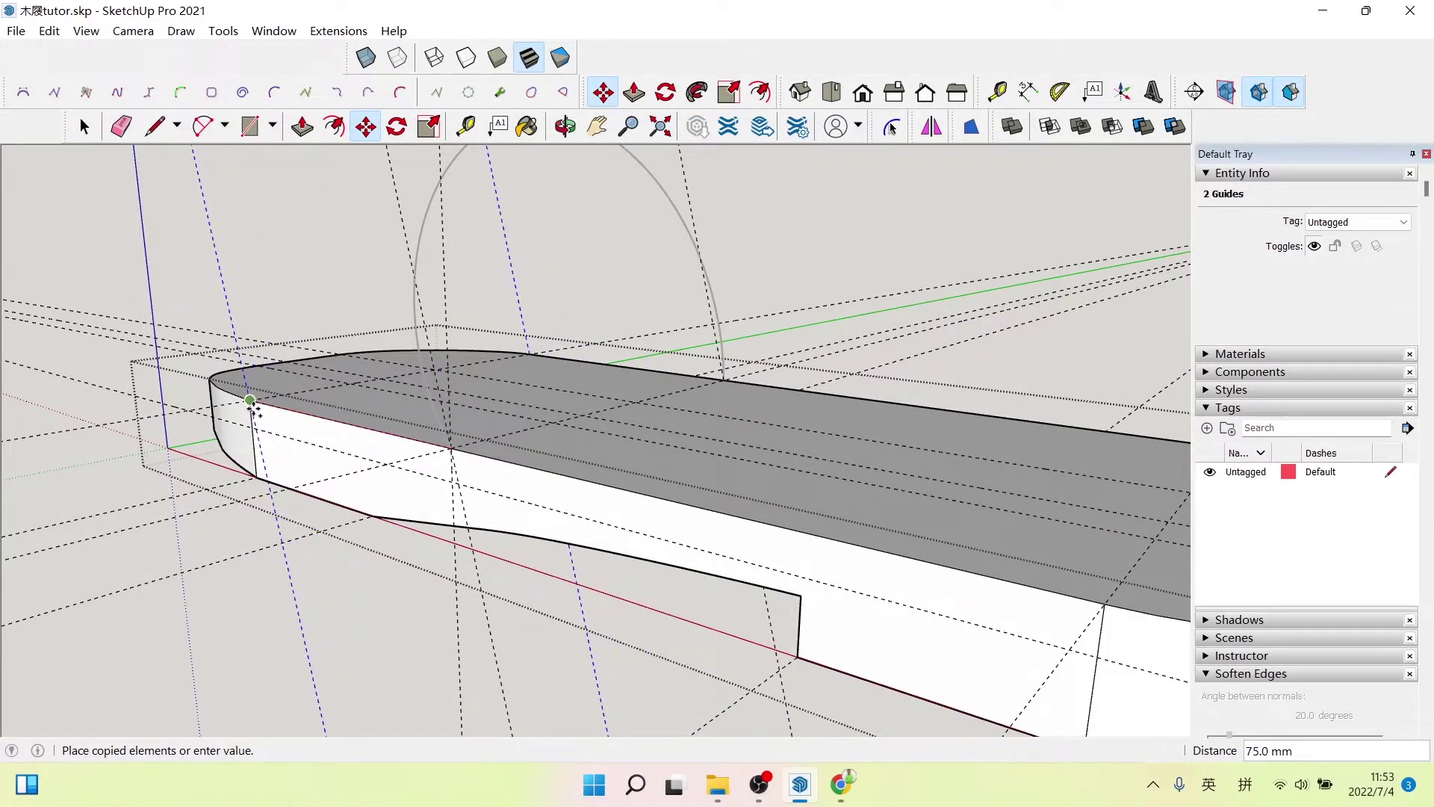
click(251, 401)
key(space)
- Draw a lower 2-point arc across the sole at the copied guides
mouse_move(570, 419)
middle_down()
mouse_move(531, 427)
mouse_move(543, 437)
middle_up()
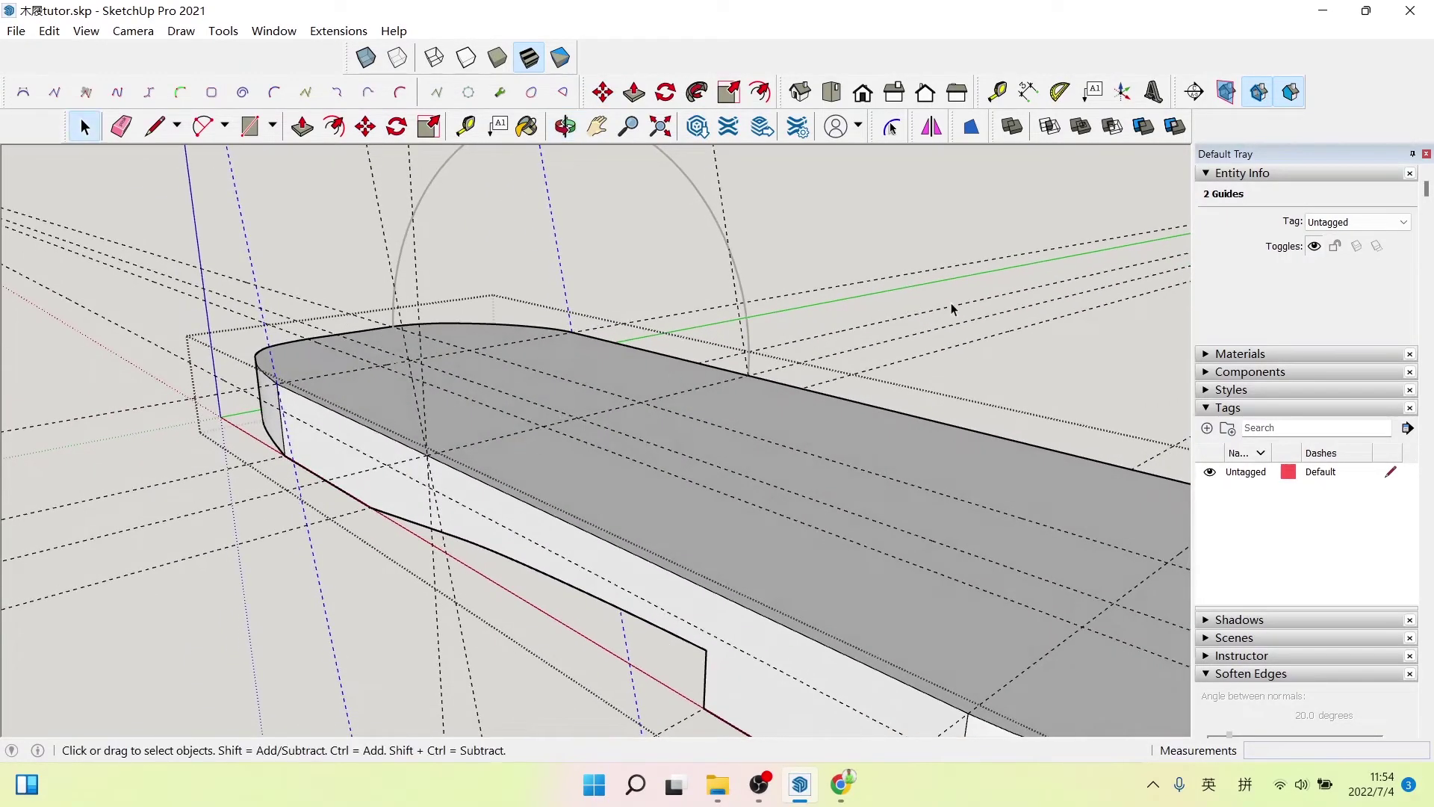
click(885, 220)
scroll(844, 218, up, 3)
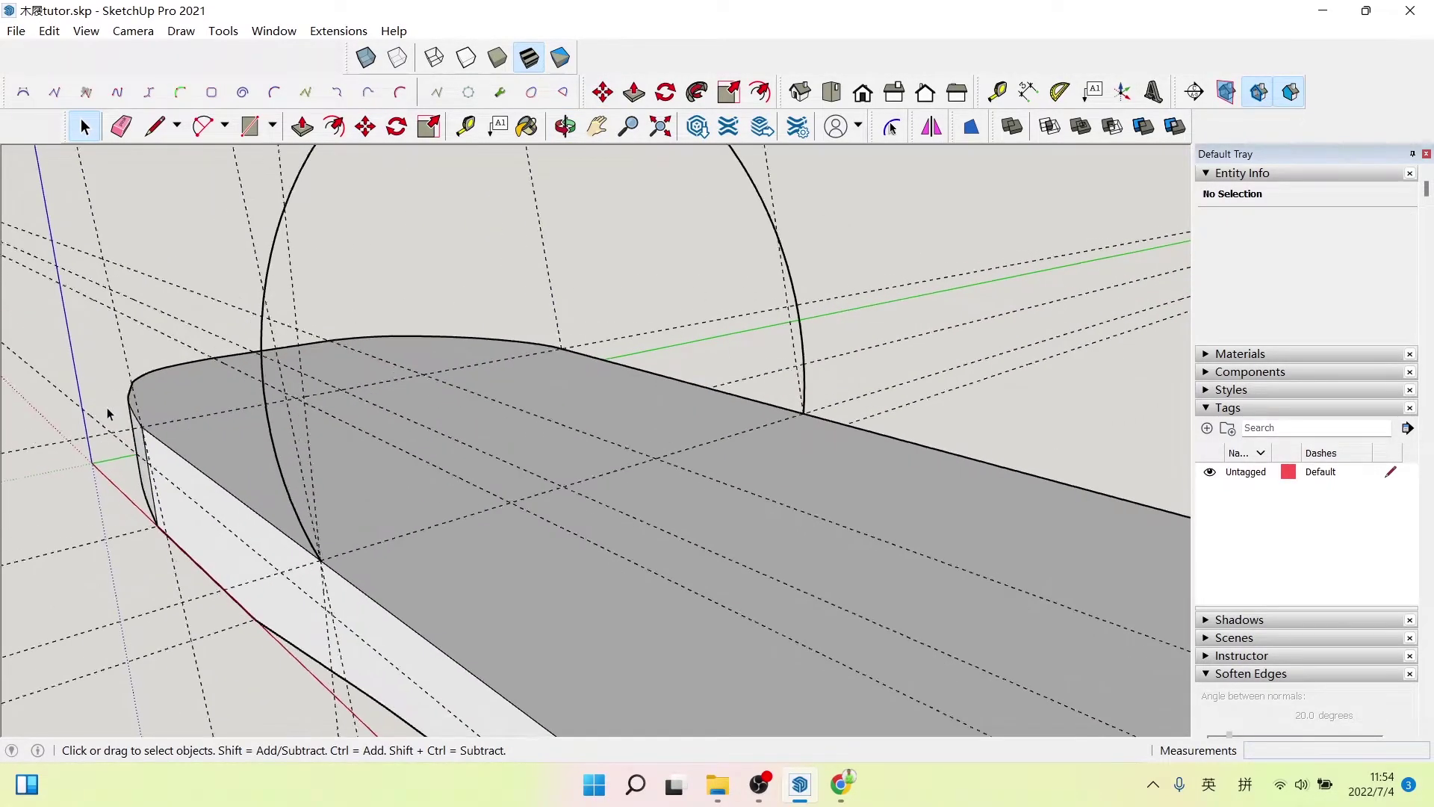
middle_drag(220, 420, 224, 379)
click(202, 126)
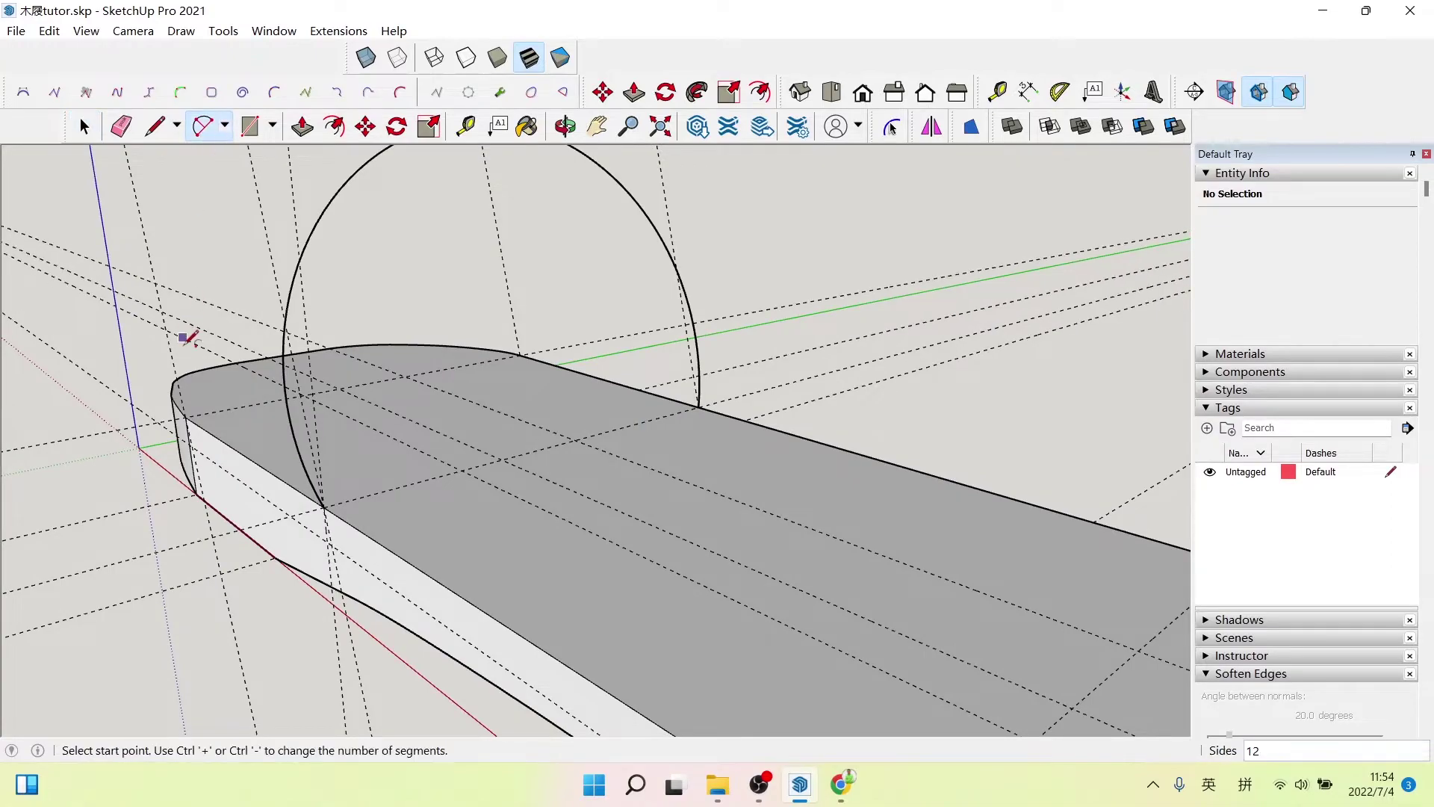
scroll(192, 410, up, 5)
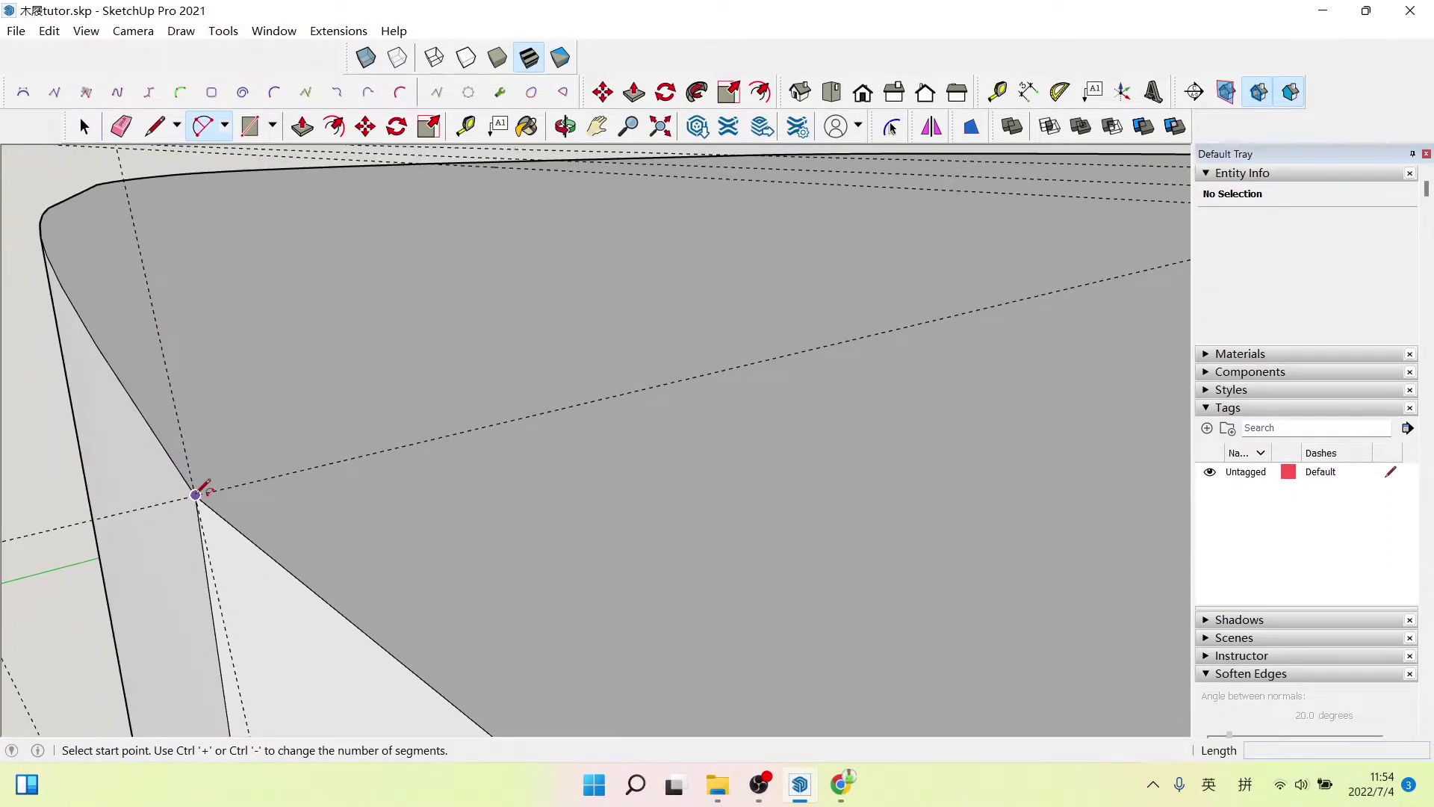
scroll(196, 493, down, 2)
scroll(196, 493, down, 2)
scroll(195, 494, down, 2)
scroll(196, 493, down, 2)
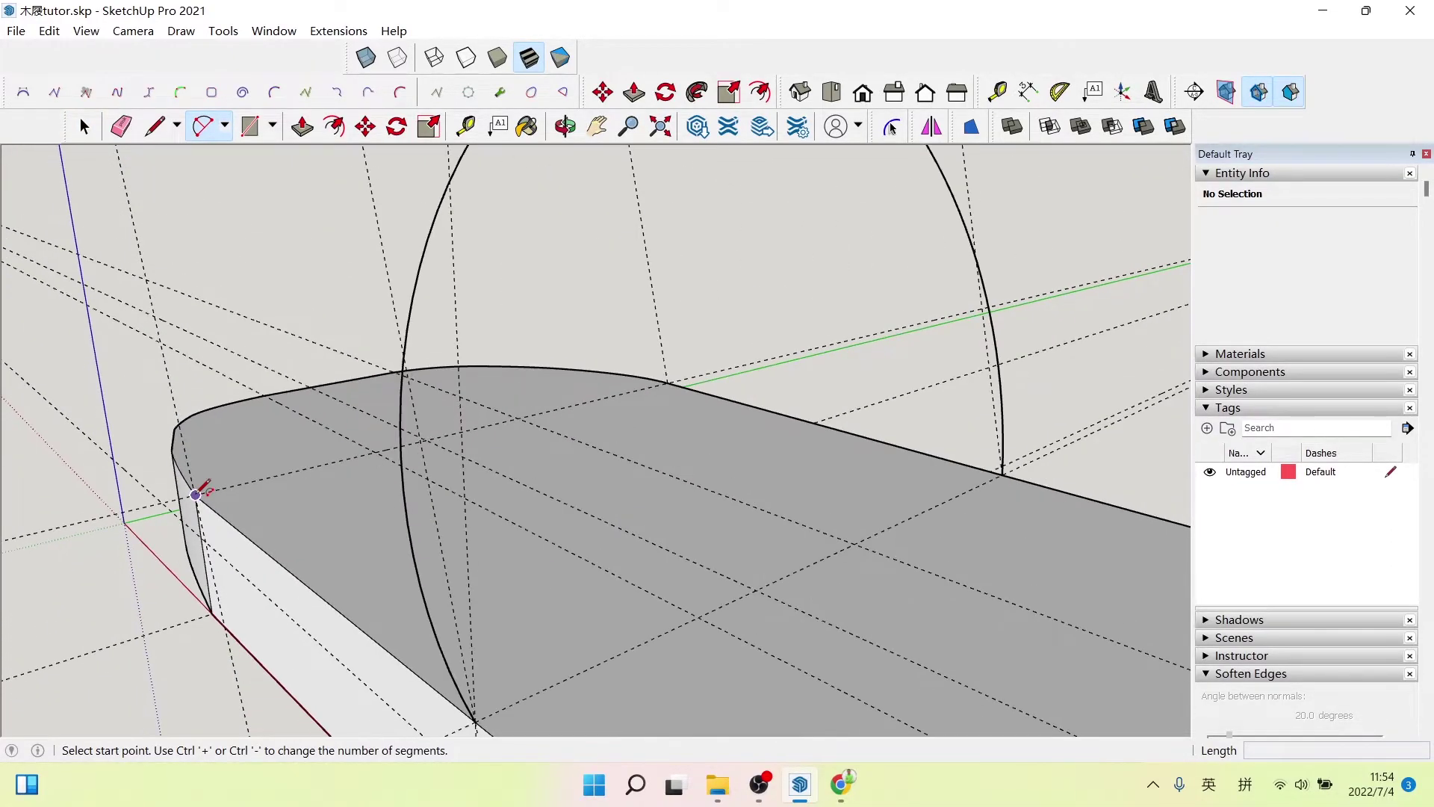
click(195, 493)
click(667, 382)
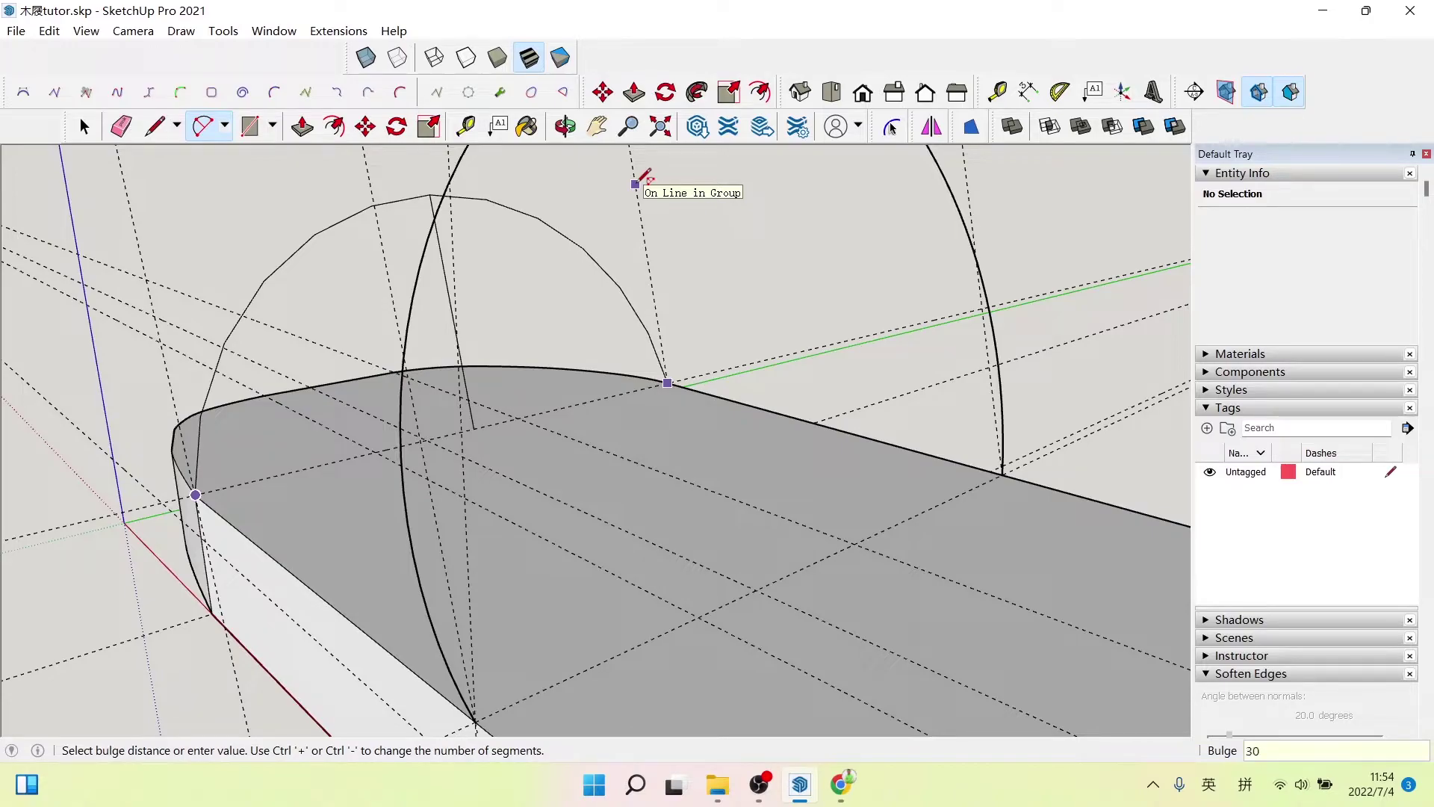
click(636, 182)
- Smooth the new lower arc to 40 segments in Entity Info
key(space)
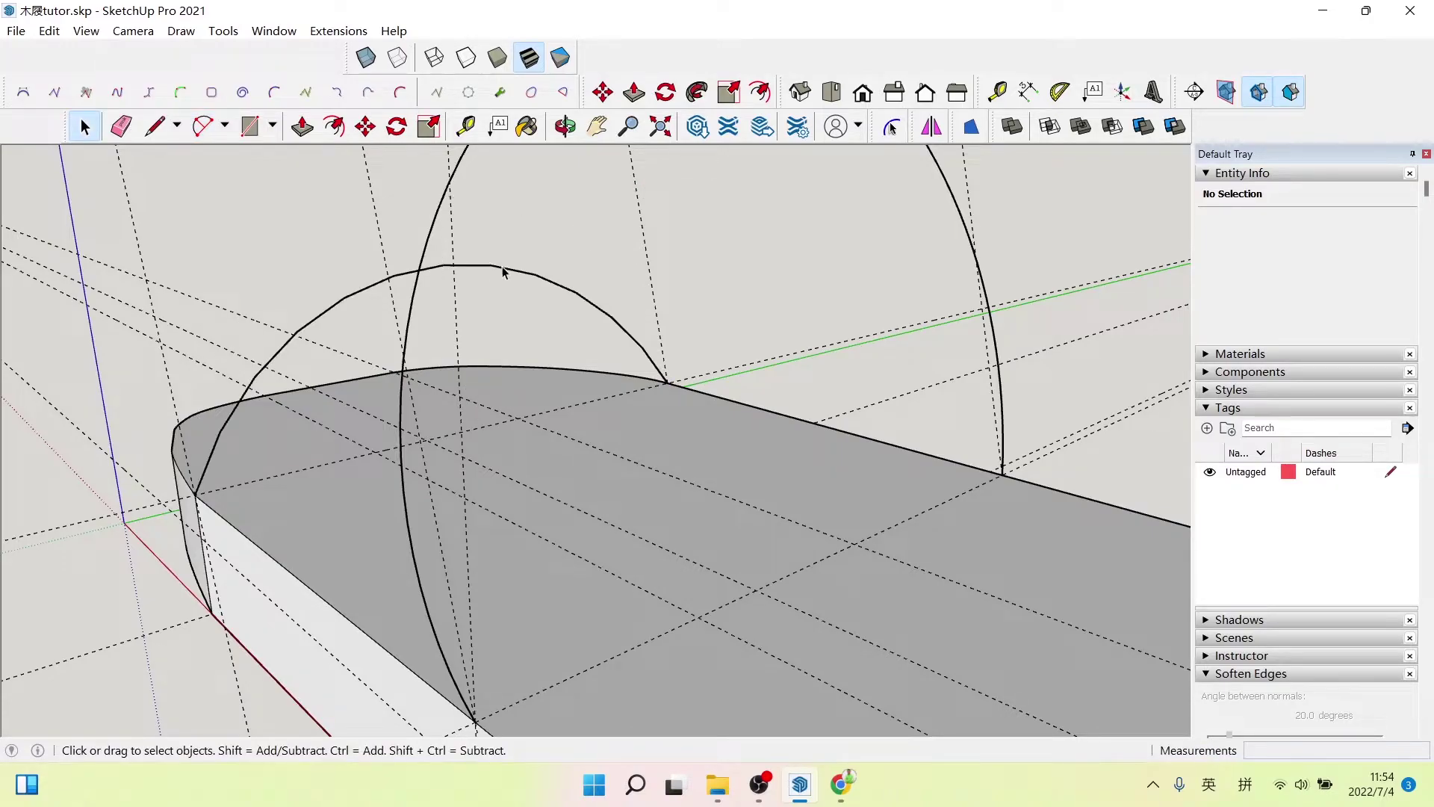
click(503, 271)
mouse_move(276, 403)
middle_down()
mouse_move(737, 250)
mouse_move(553, 339)
mouse_move(688, 319)
middle_up()
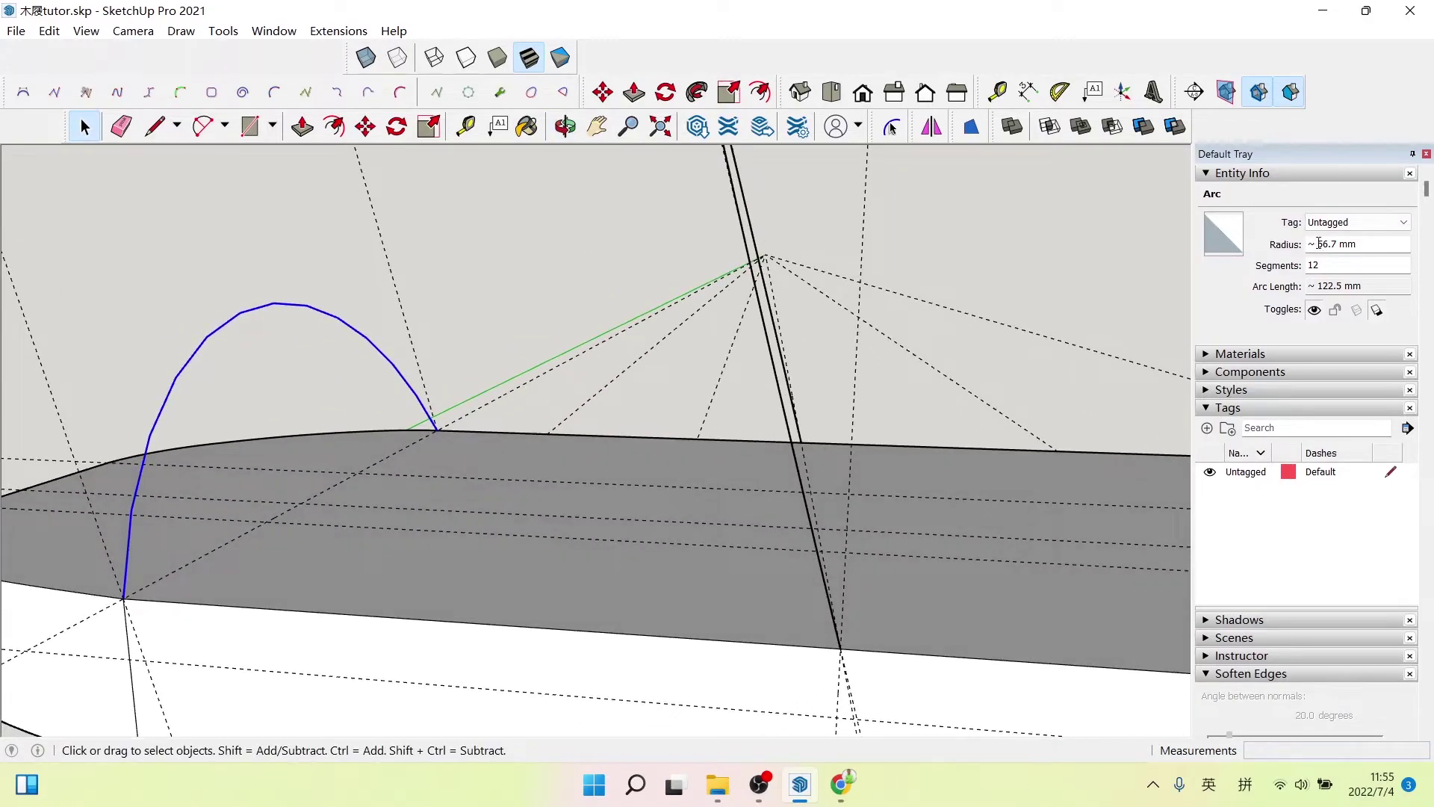
drag(1324, 267, 1295, 275)
text(40)
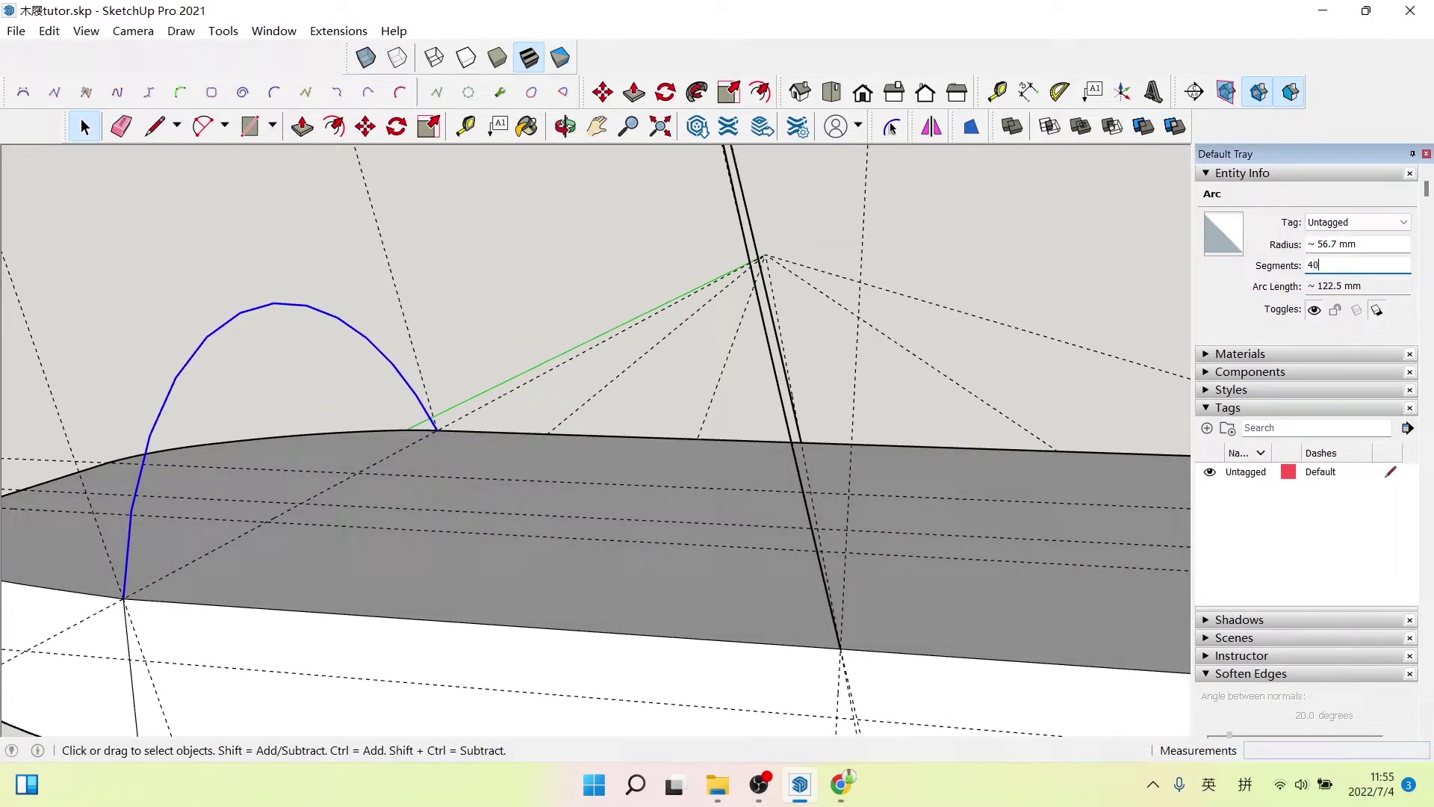
key(Return)
scroll(752, 369, down, 3)
scroll(751, 369, down, 2)
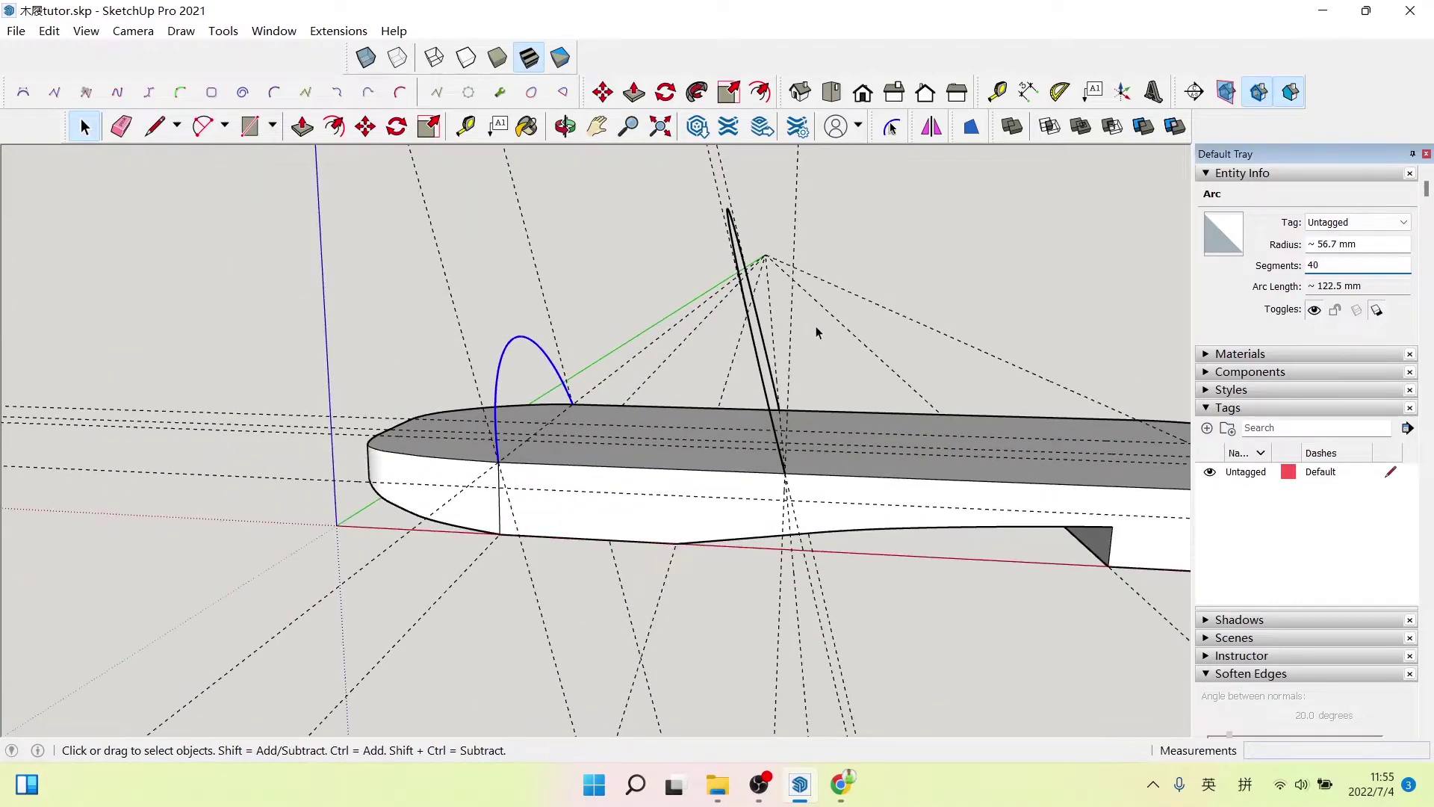
scroll(718, 416, up, 3)
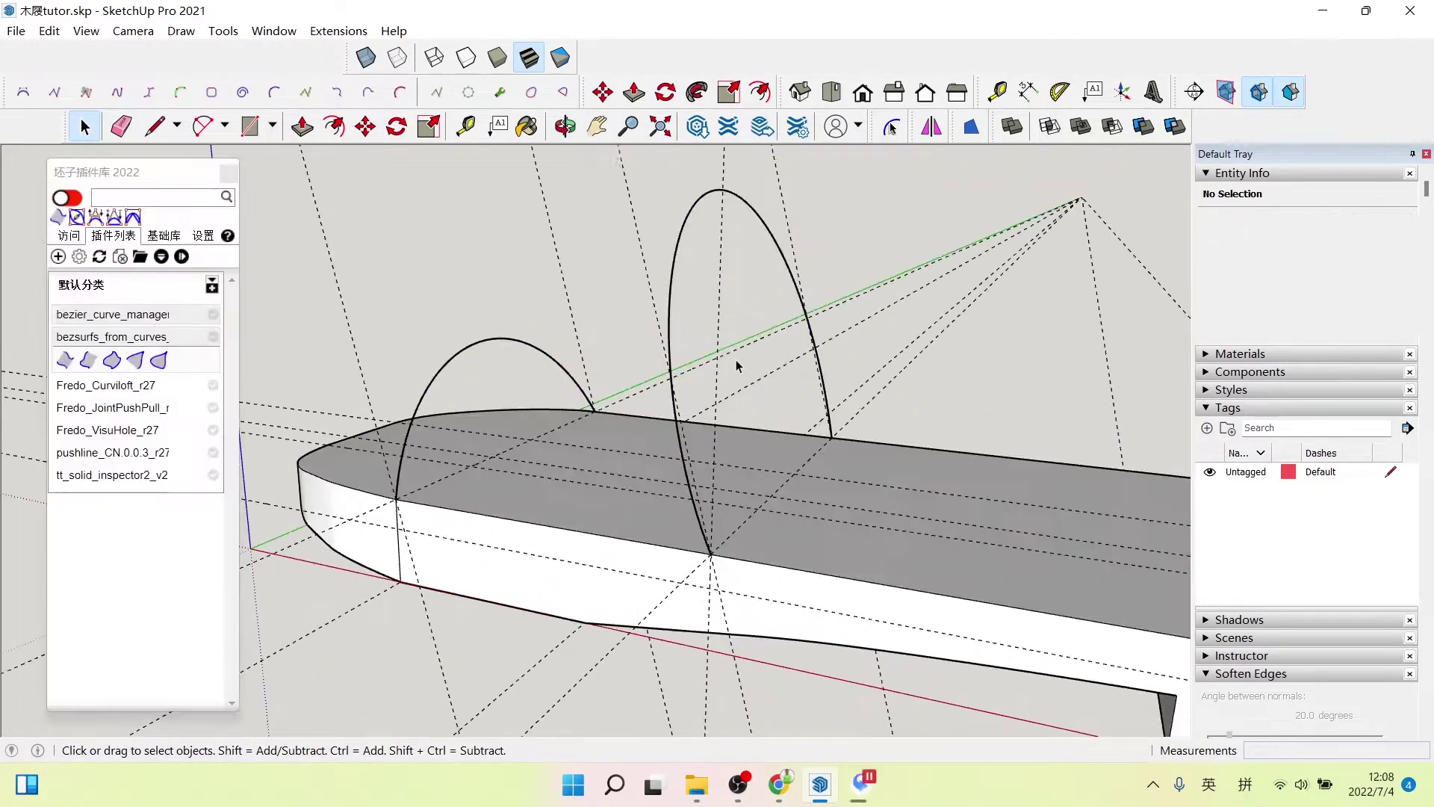
click(673, 290)
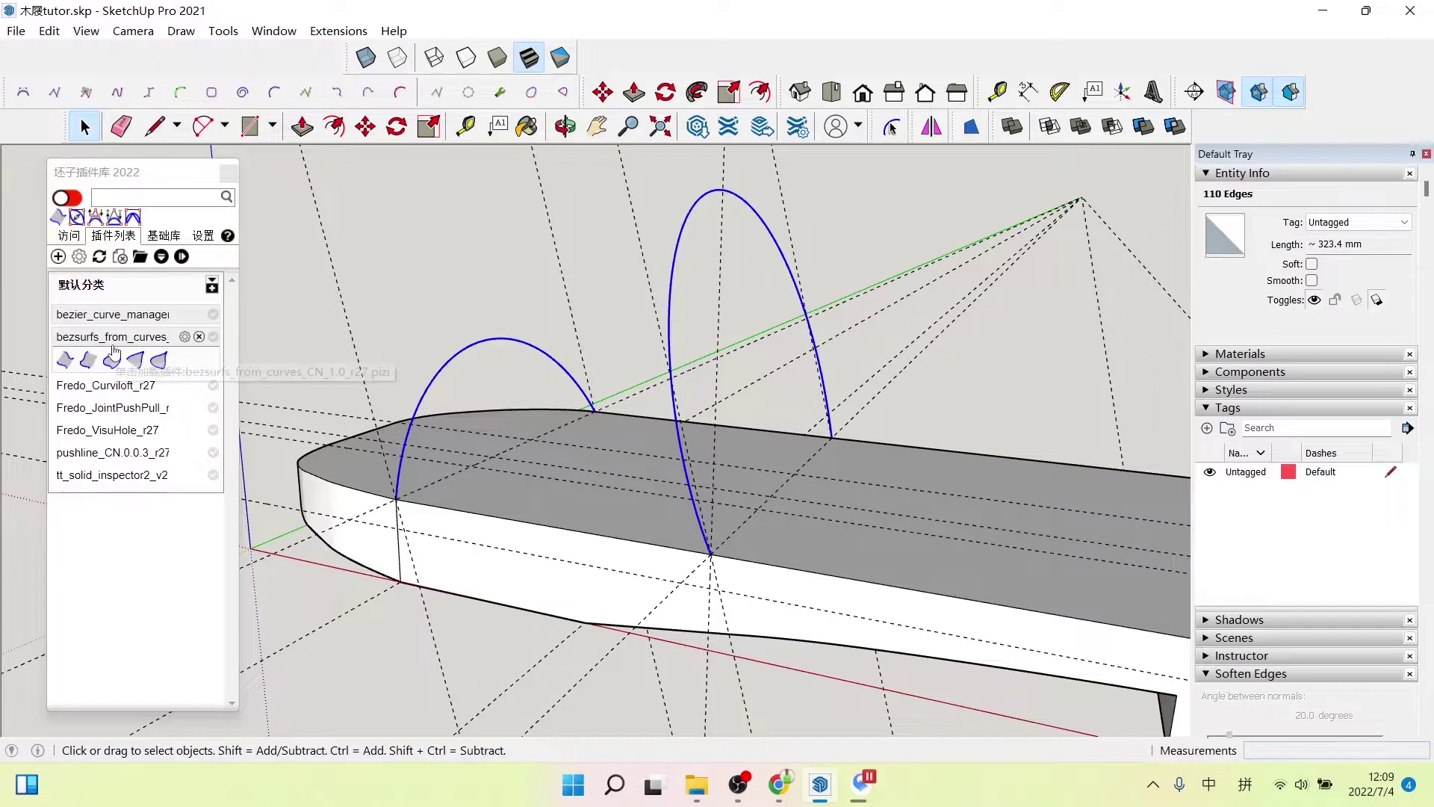
click(62, 362)
mouse_move(468, 391)
middle_down()
mouse_move(669, 432)
mouse_move(729, 417)
mouse_move(550, 378)
mouse_move(755, 304)
mouse_move(525, 396)
middle_up()
middle_drag(620, 425, 543, 392)
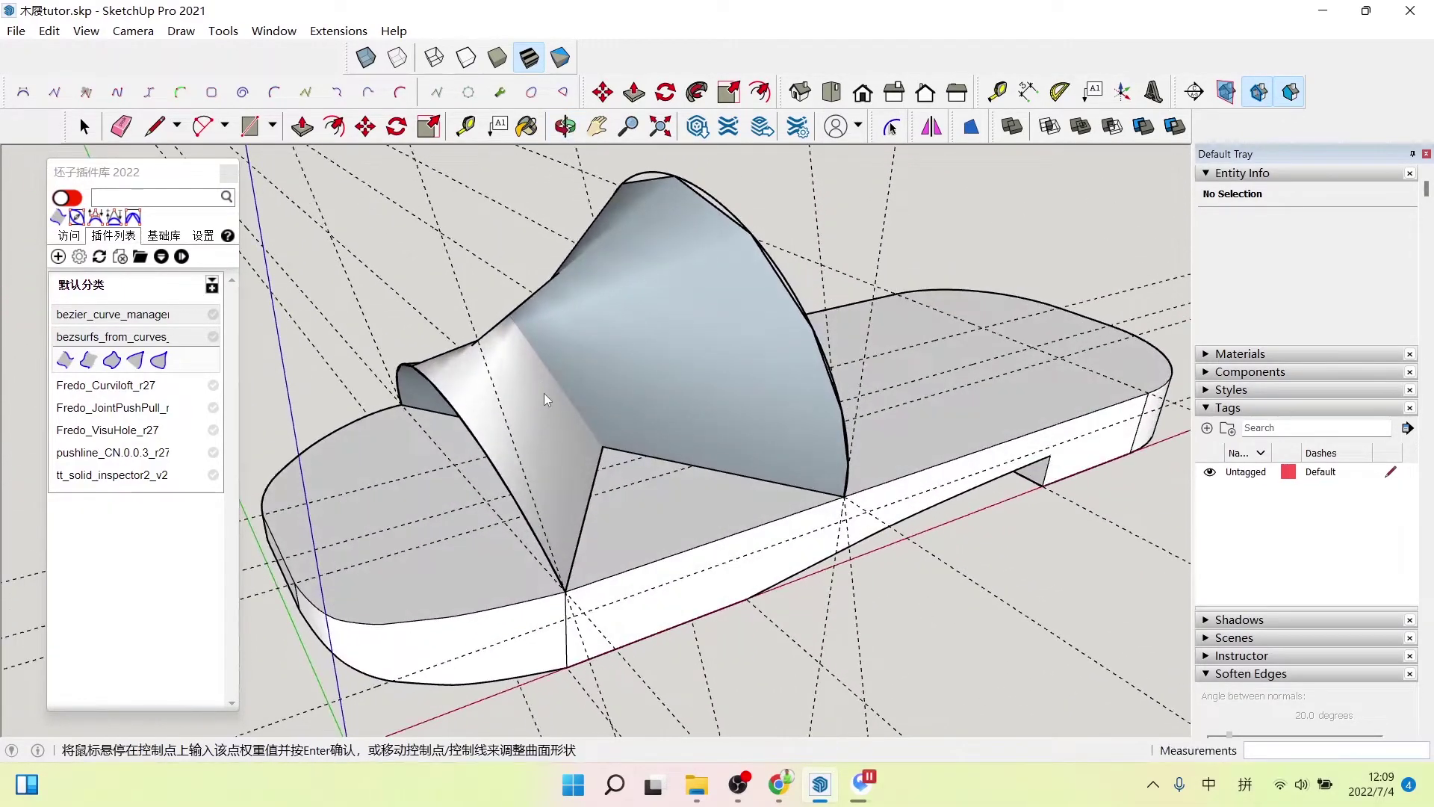
key(ctrl+z)
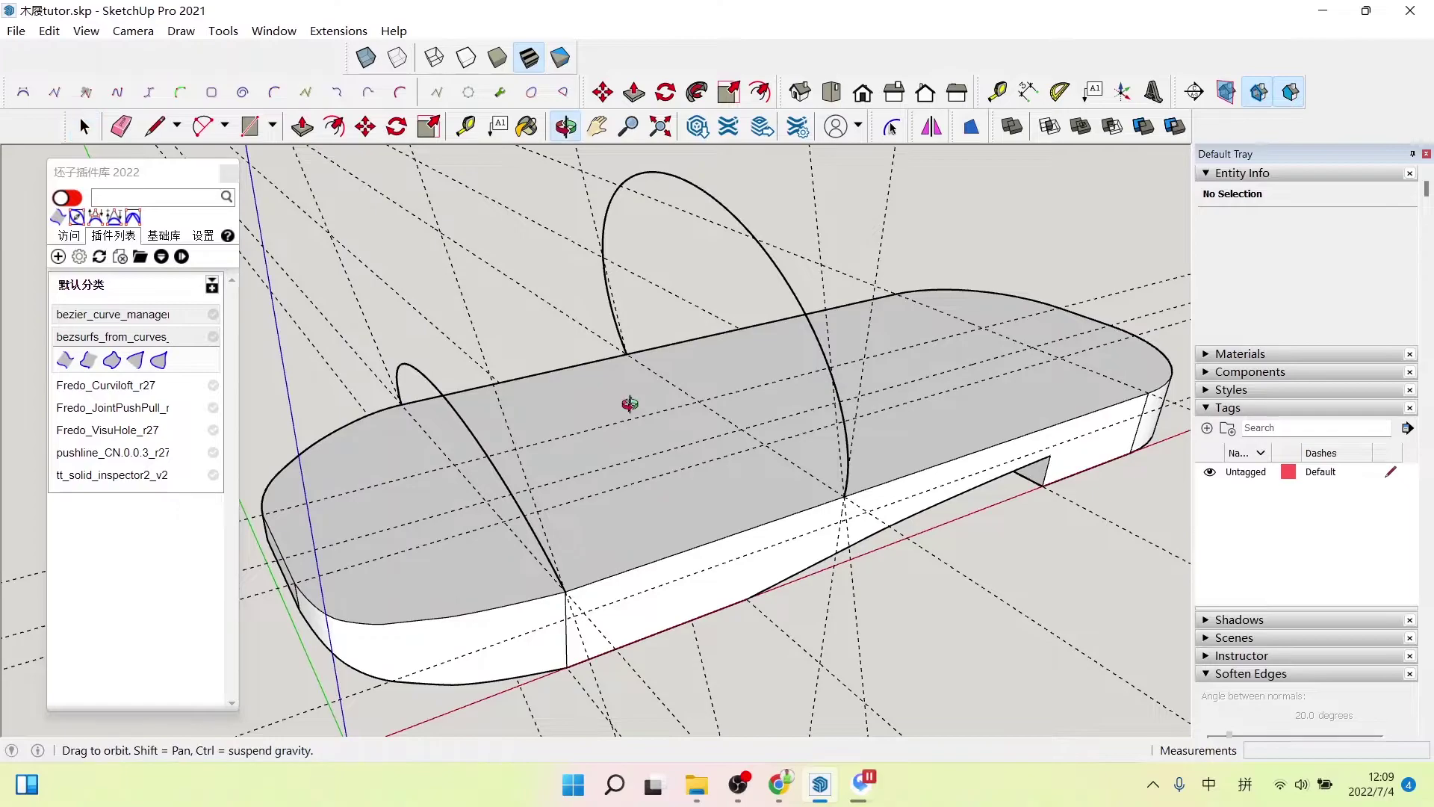
mouse_move(634, 410)
middle_down()
mouse_move(463, 381)
mouse_move(458, 364)
middle_up()
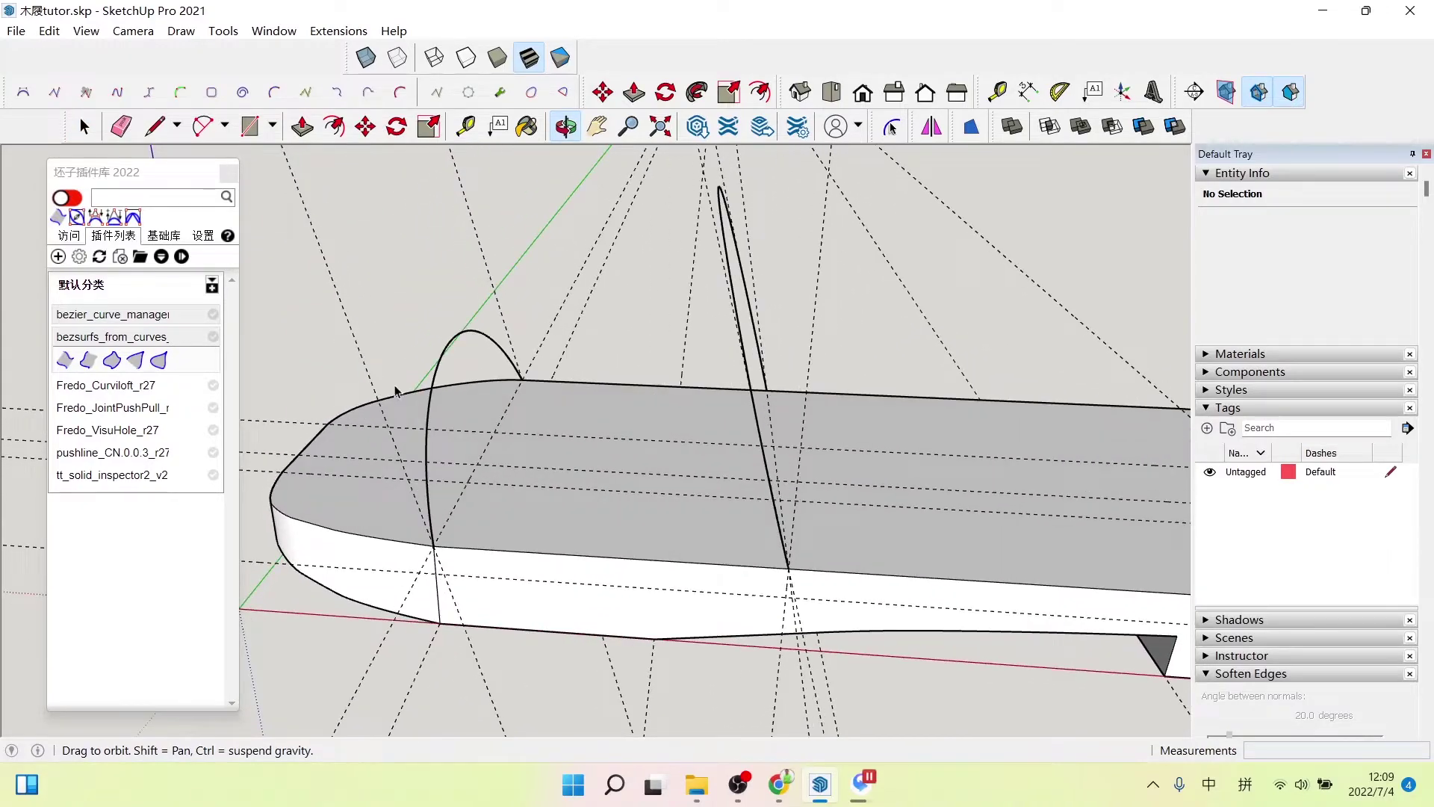
- Replace the lower arc with a new 30 mm-bulge arc across the sole's front
click(429, 409)
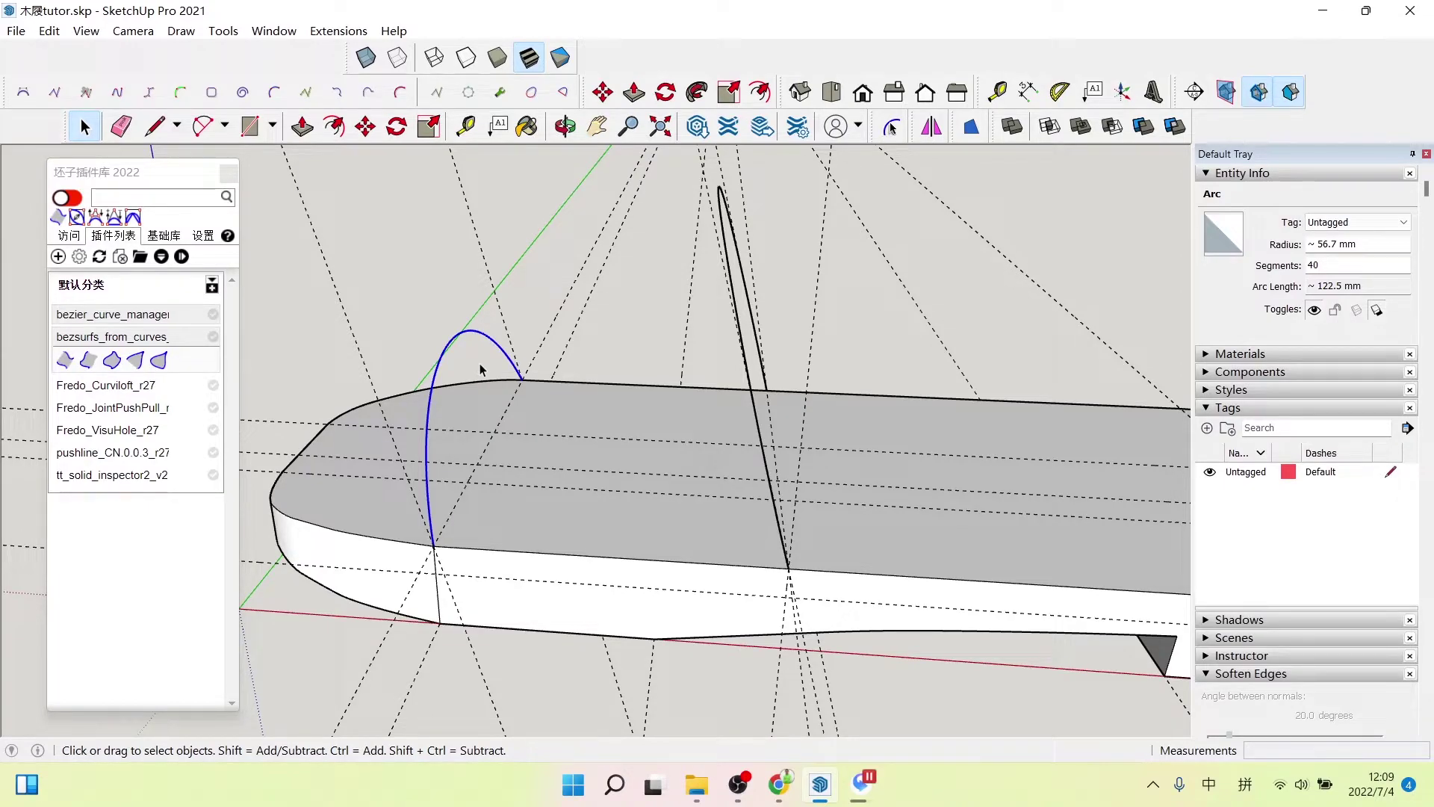
key(Delete)
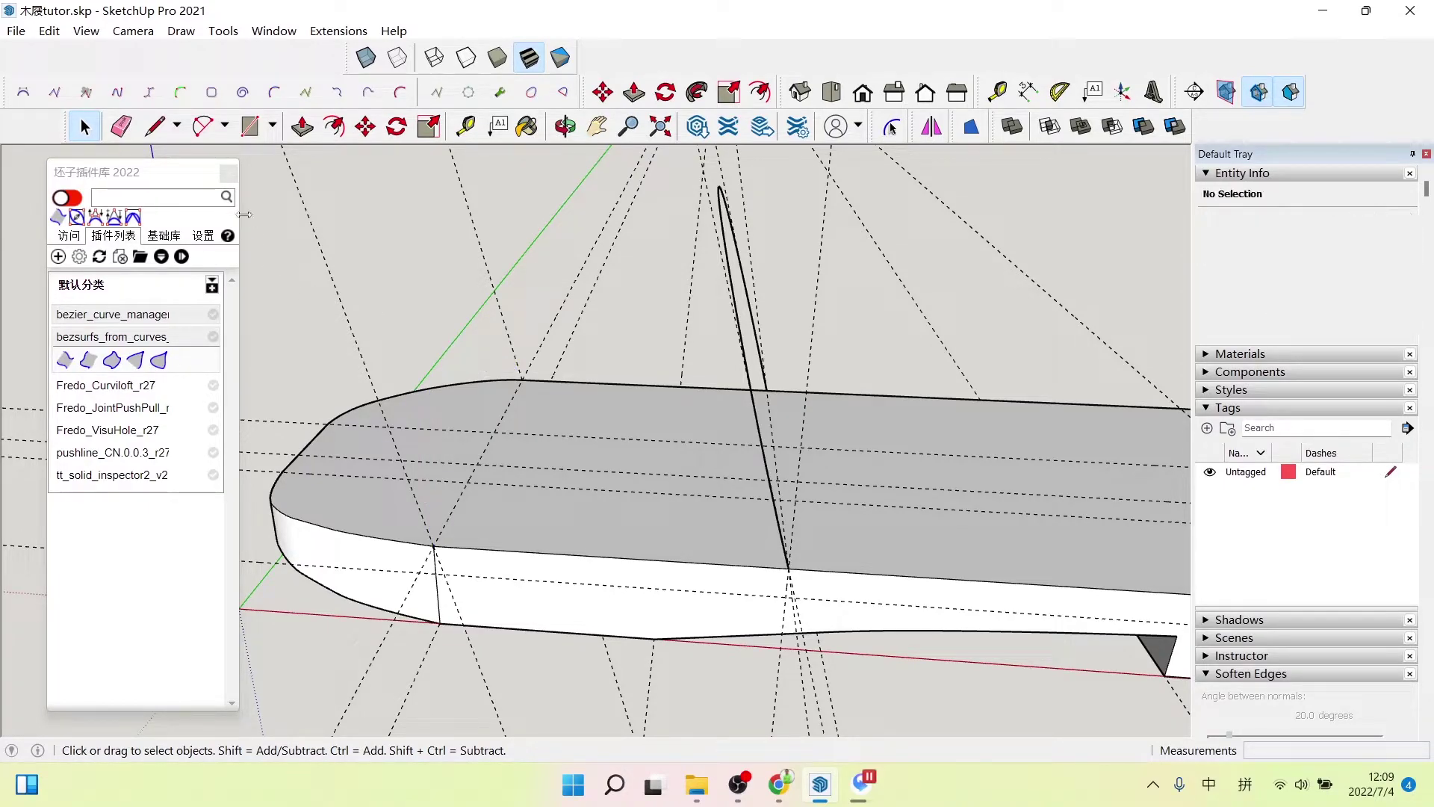
click(204, 127)
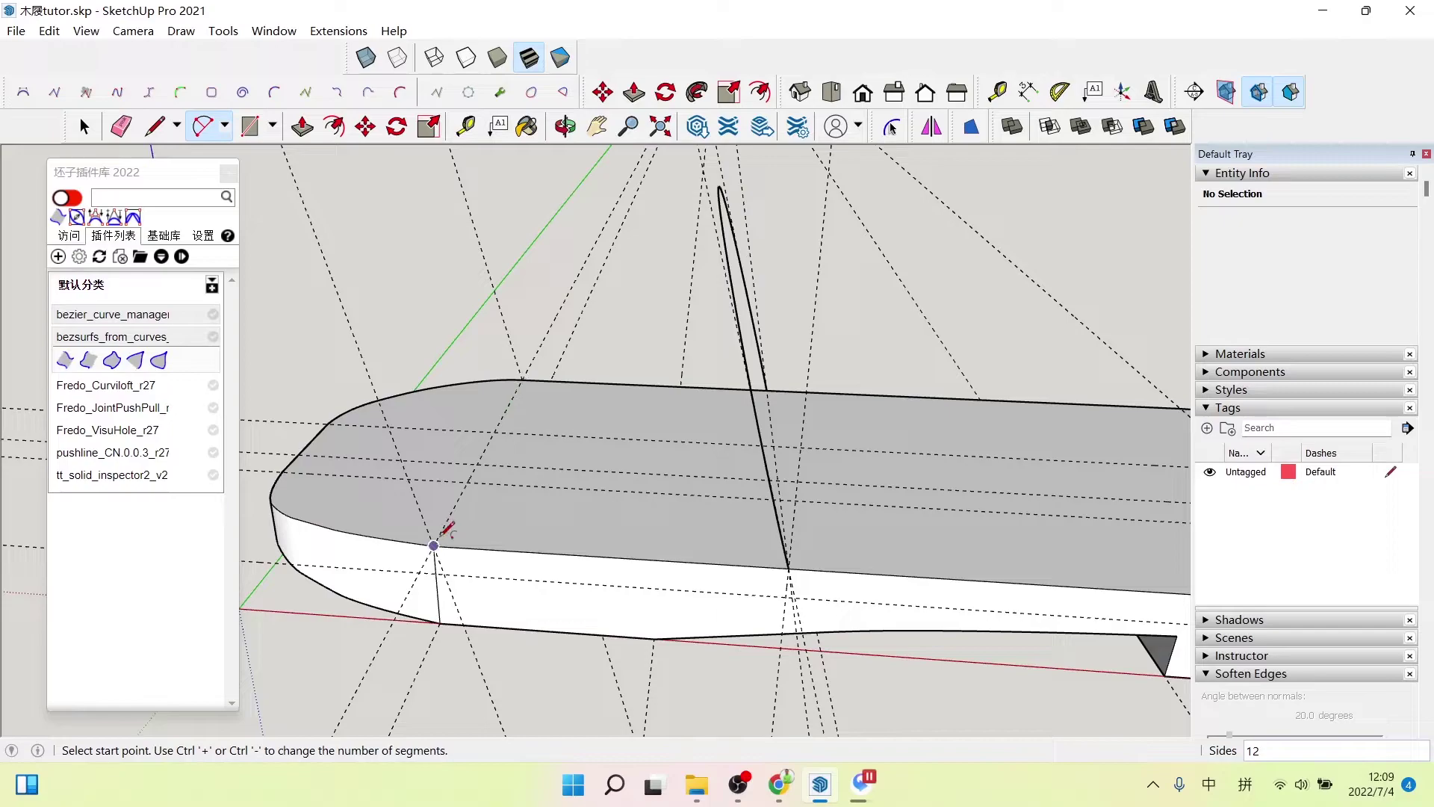
click(522, 379)
click(434, 545)
text(30)
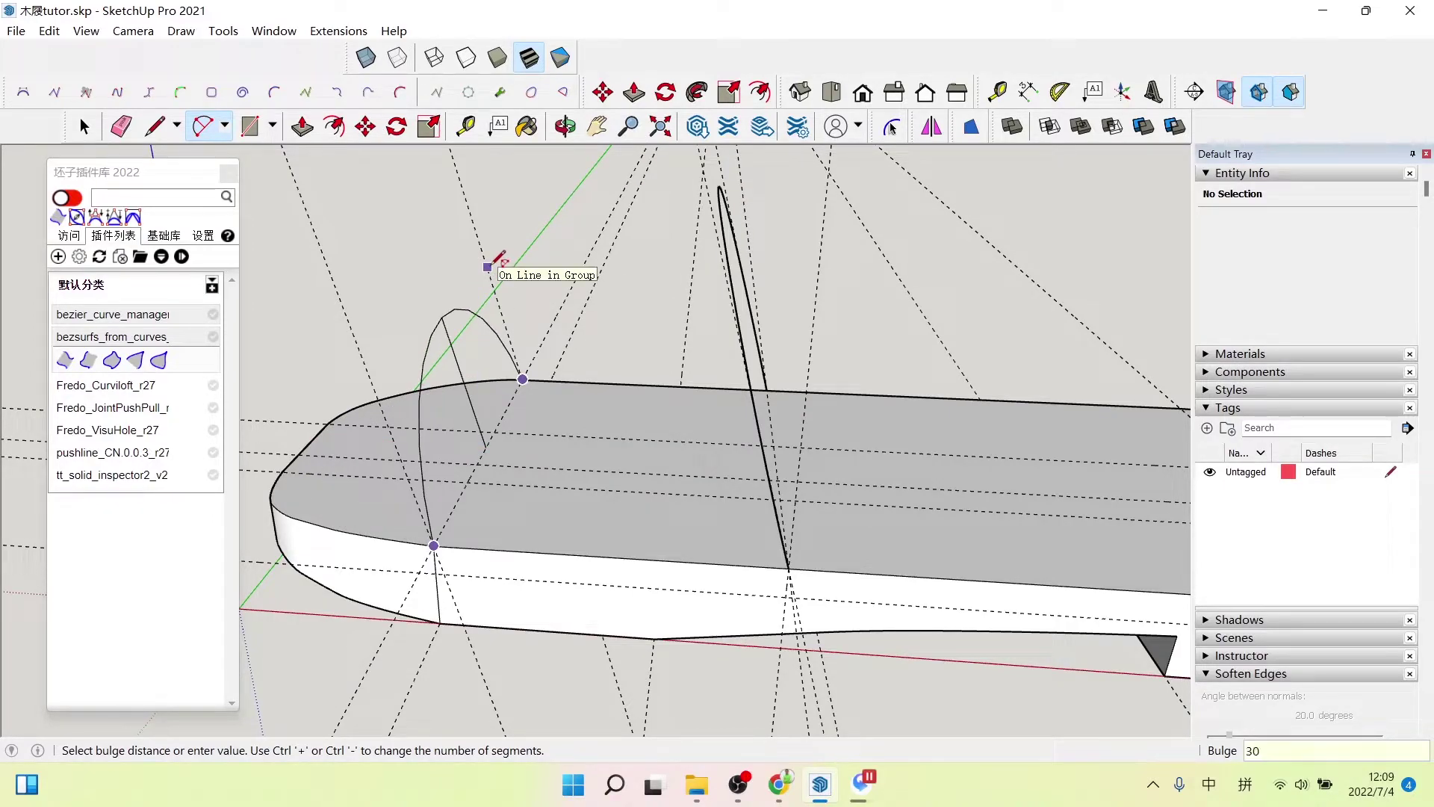
key(Return)
key(space)
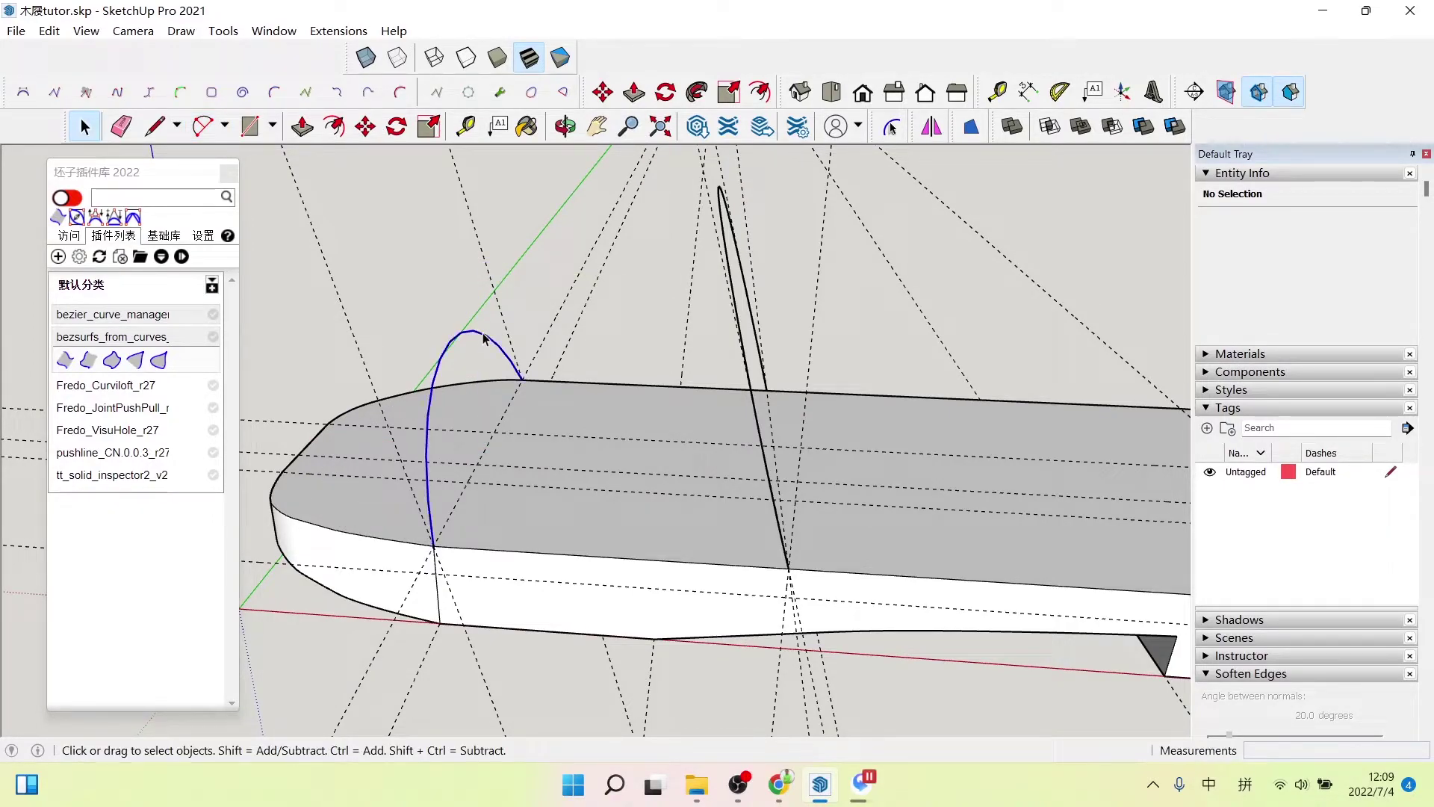
- Set the new arc to 40 segments and add the rear curve to the selection
click(1323, 266)
text(40)
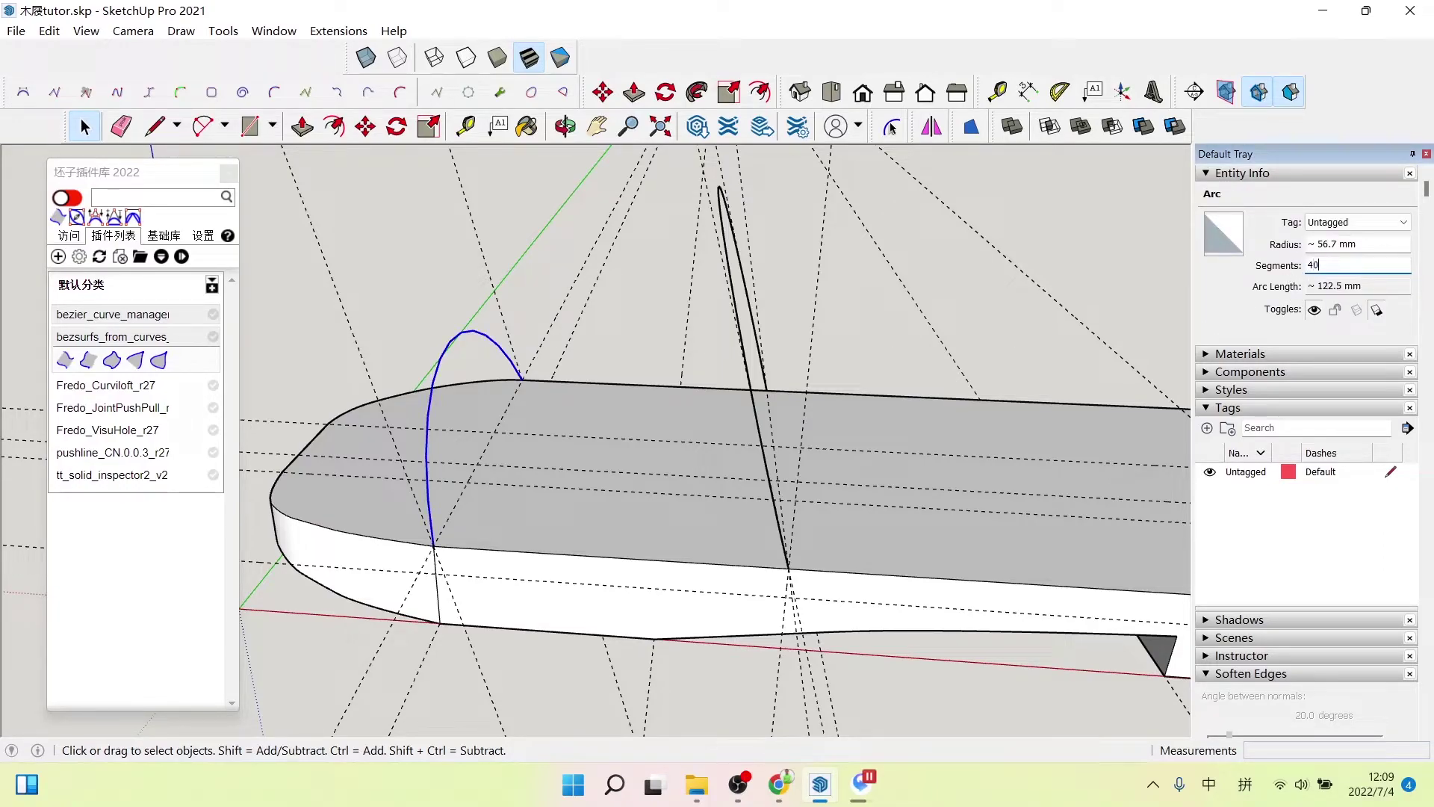
key(Return)
click(724, 231)
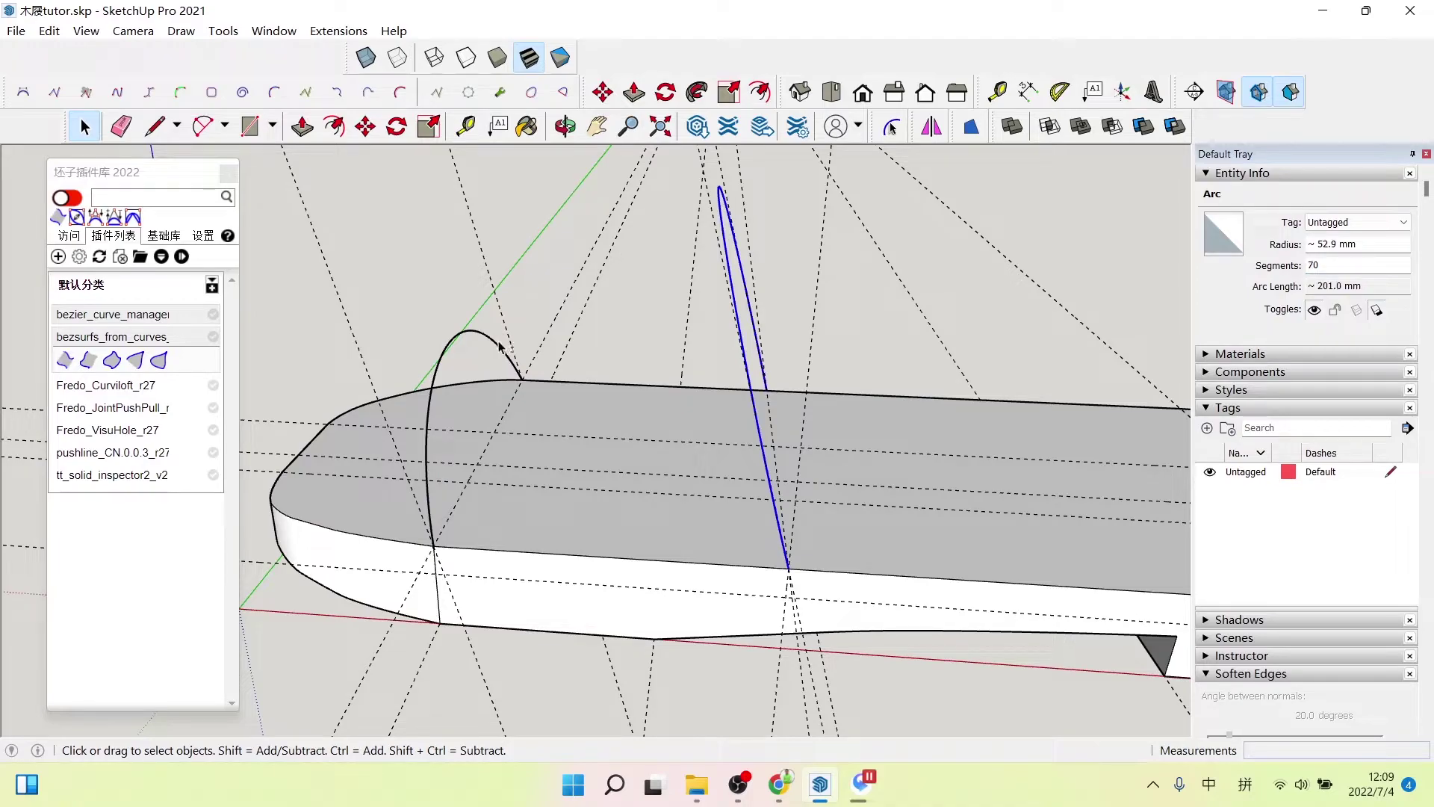
- Generate the Bezier strap surface between the two arches and inspect it from several angles
click(64, 361)
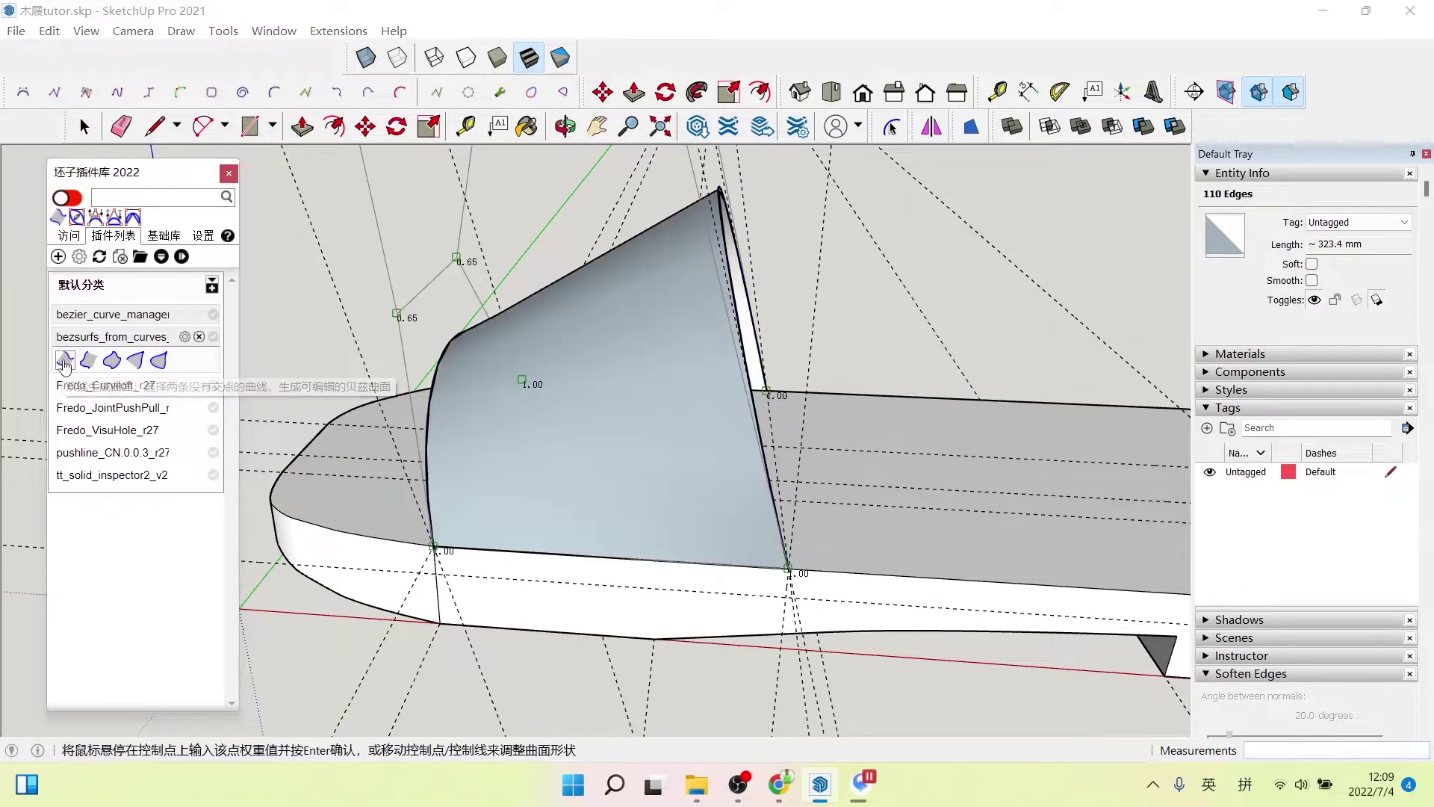
mouse_move(480, 425)
middle_down()
mouse_move(707, 418)
mouse_move(736, 320)
mouse_move(579, 393)
mouse_move(673, 381)
mouse_move(547, 376)
mouse_move(603, 393)
mouse_move(590, 270)
middle_up()
scroll(696, 205, up, 2)
mouse_move(687, 224)
middle_down()
mouse_move(532, 281)
mouse_move(516, 217)
mouse_move(571, 275)
middle_up()
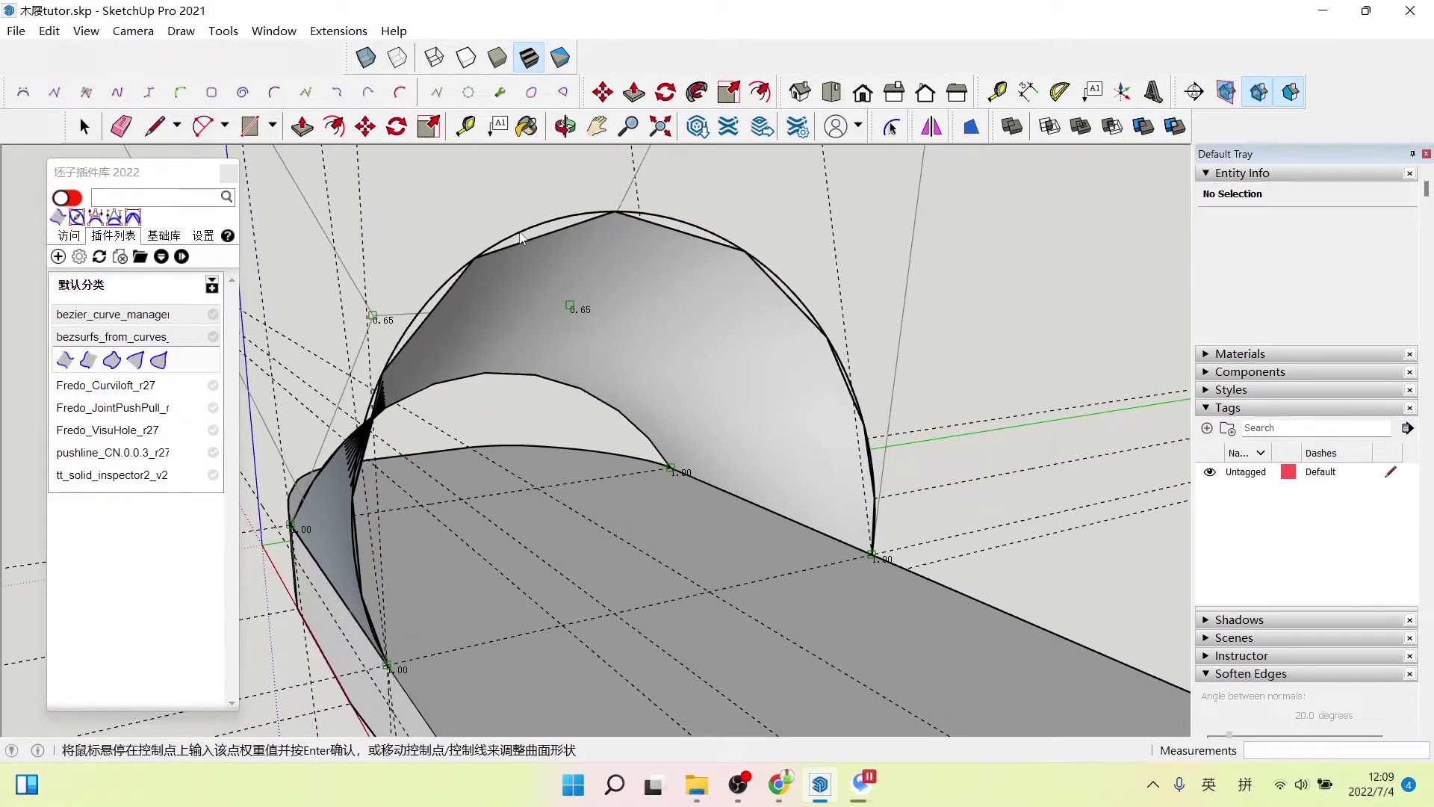
key(space)
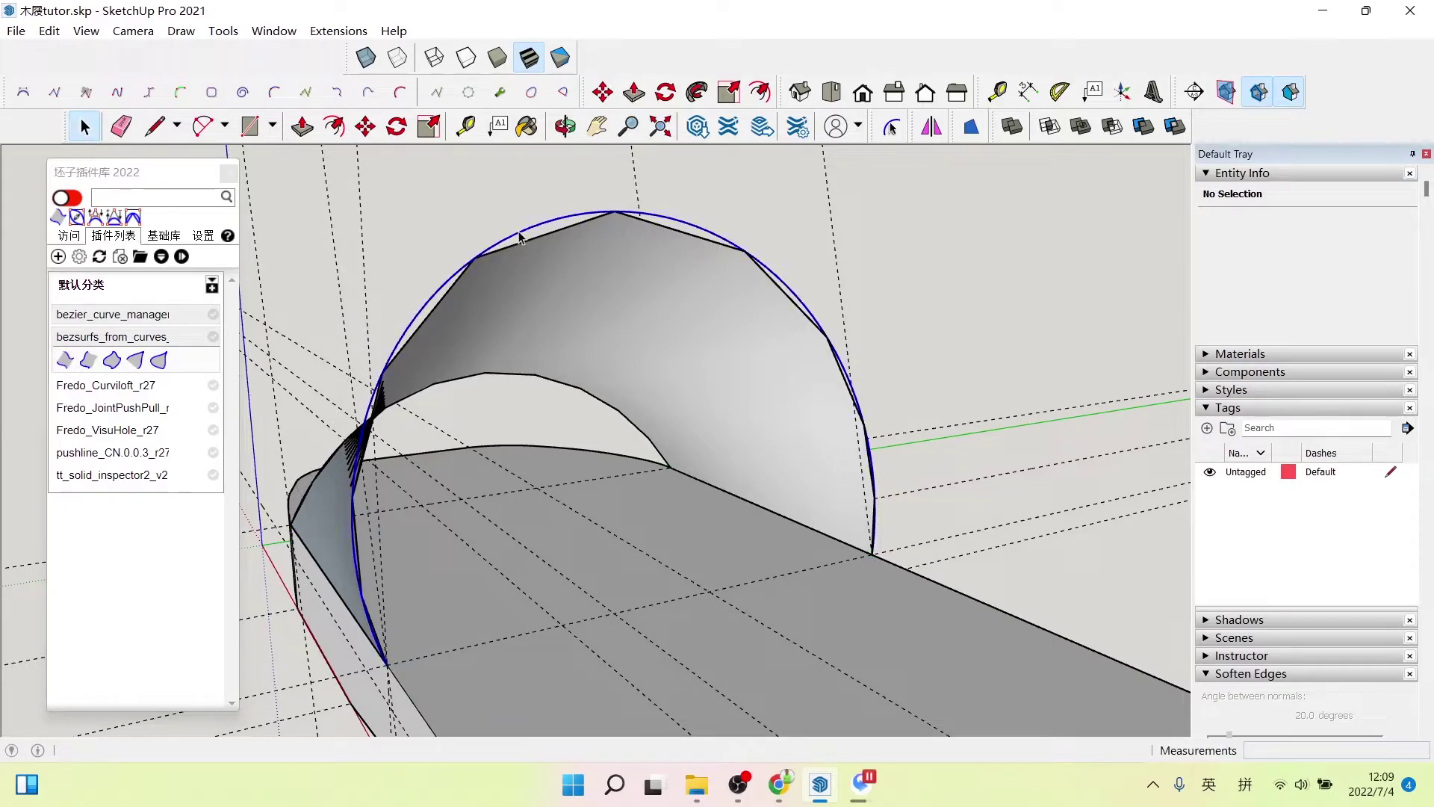
click(520, 237)
mouse_move(521, 237)
middle_down()
mouse_move(627, 442)
mouse_move(790, 427)
middle_up()
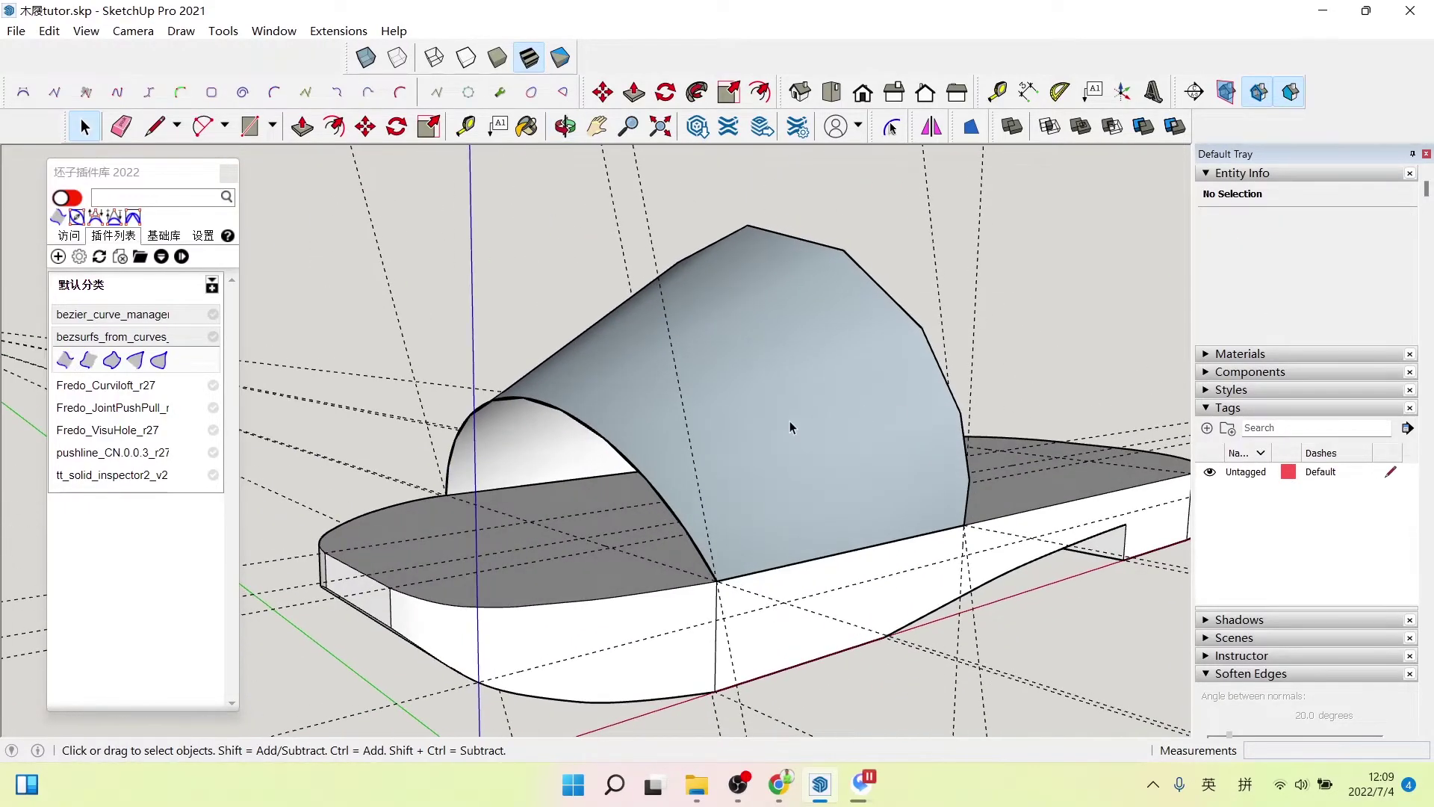
scroll(530, 425, up, 5)
shift+middle_drag(530, 426, 611, 332)
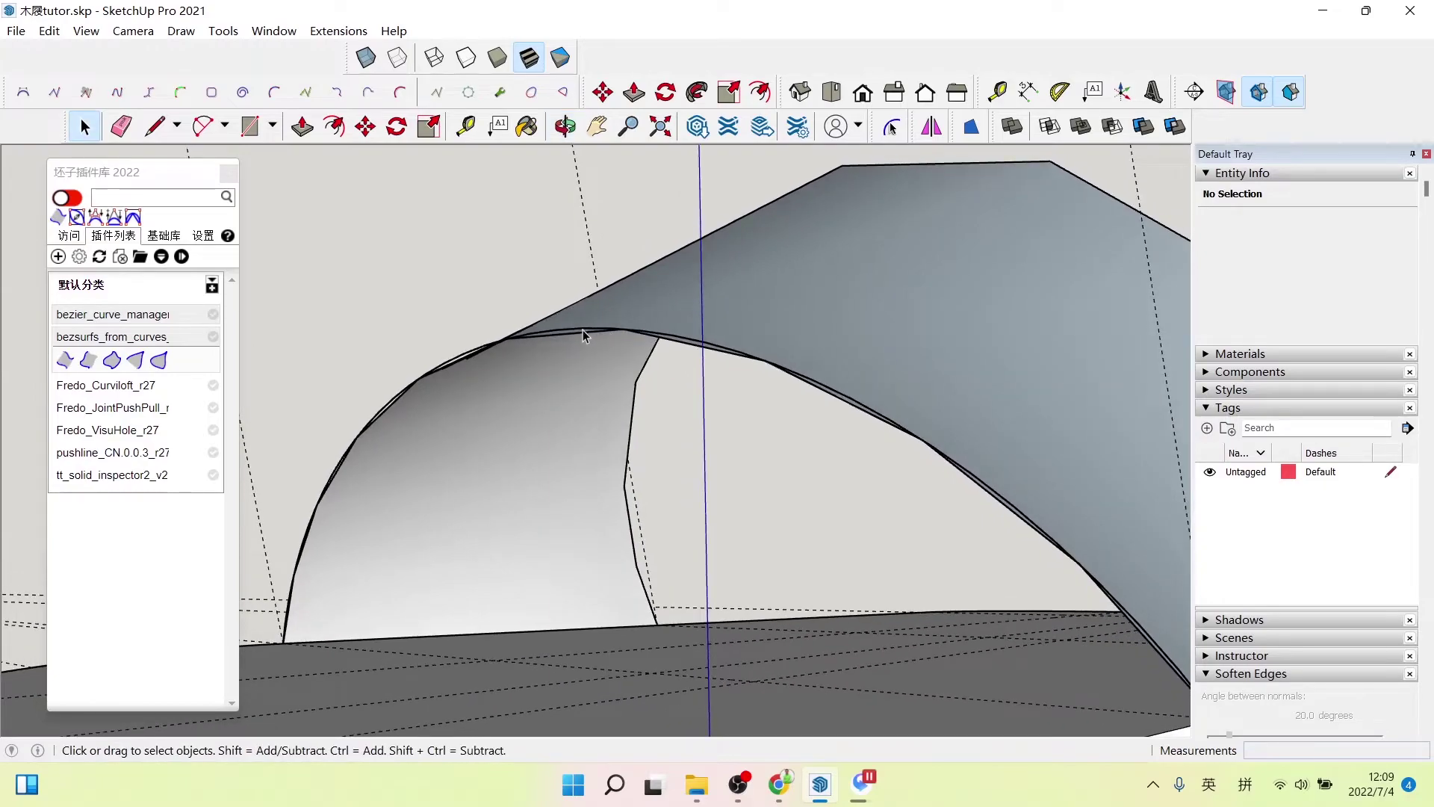
- Open the strap group for editing and select its curved face
click(579, 334)
scroll(585, 355, down, 5)
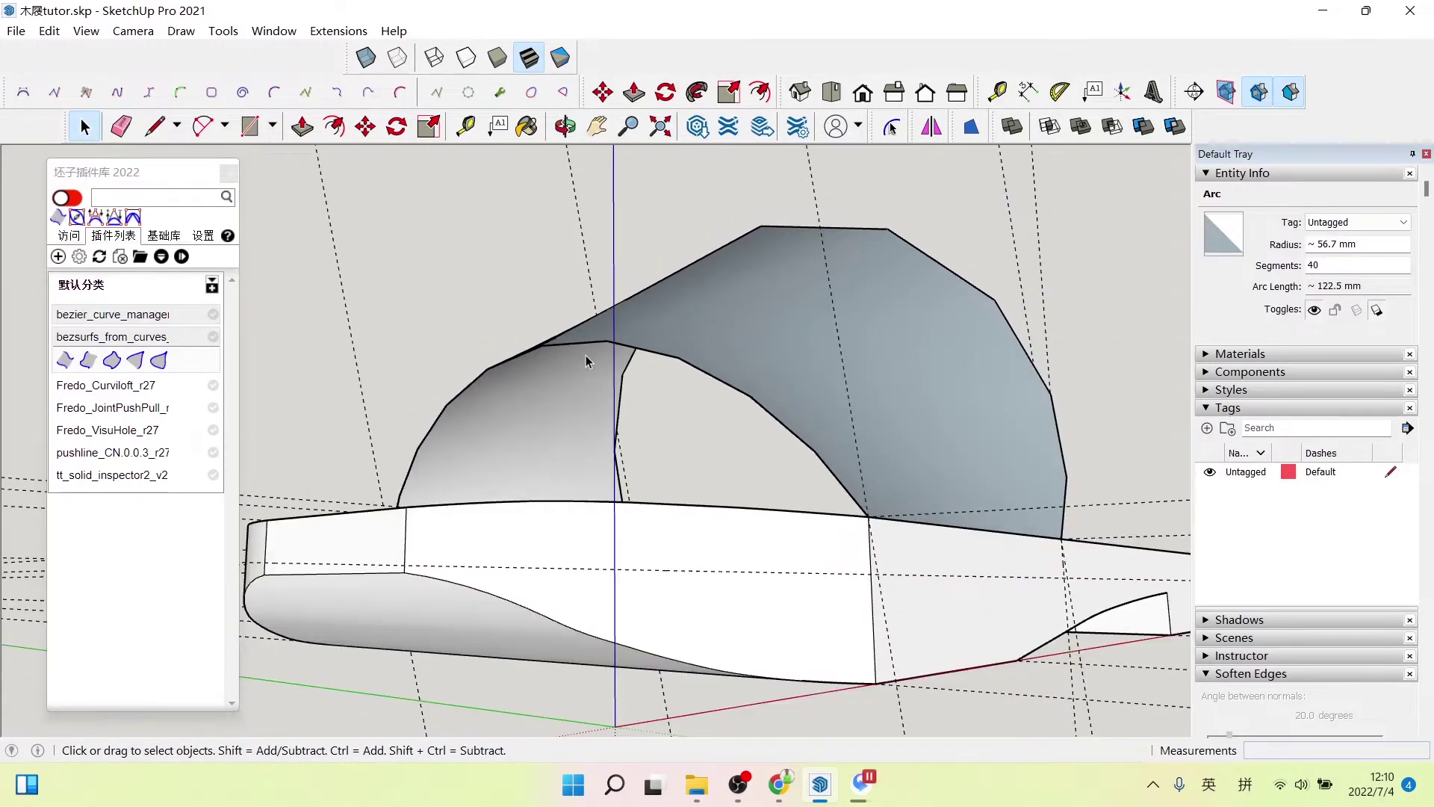
scroll(764, 358, down, 2)
click(835, 362)
mouse_move(834, 355)
middle_down()
mouse_move(660, 446)
mouse_move(849, 603)
mouse_move(677, 408)
middle_up()
click(848, 602)
double_click(680, 415)
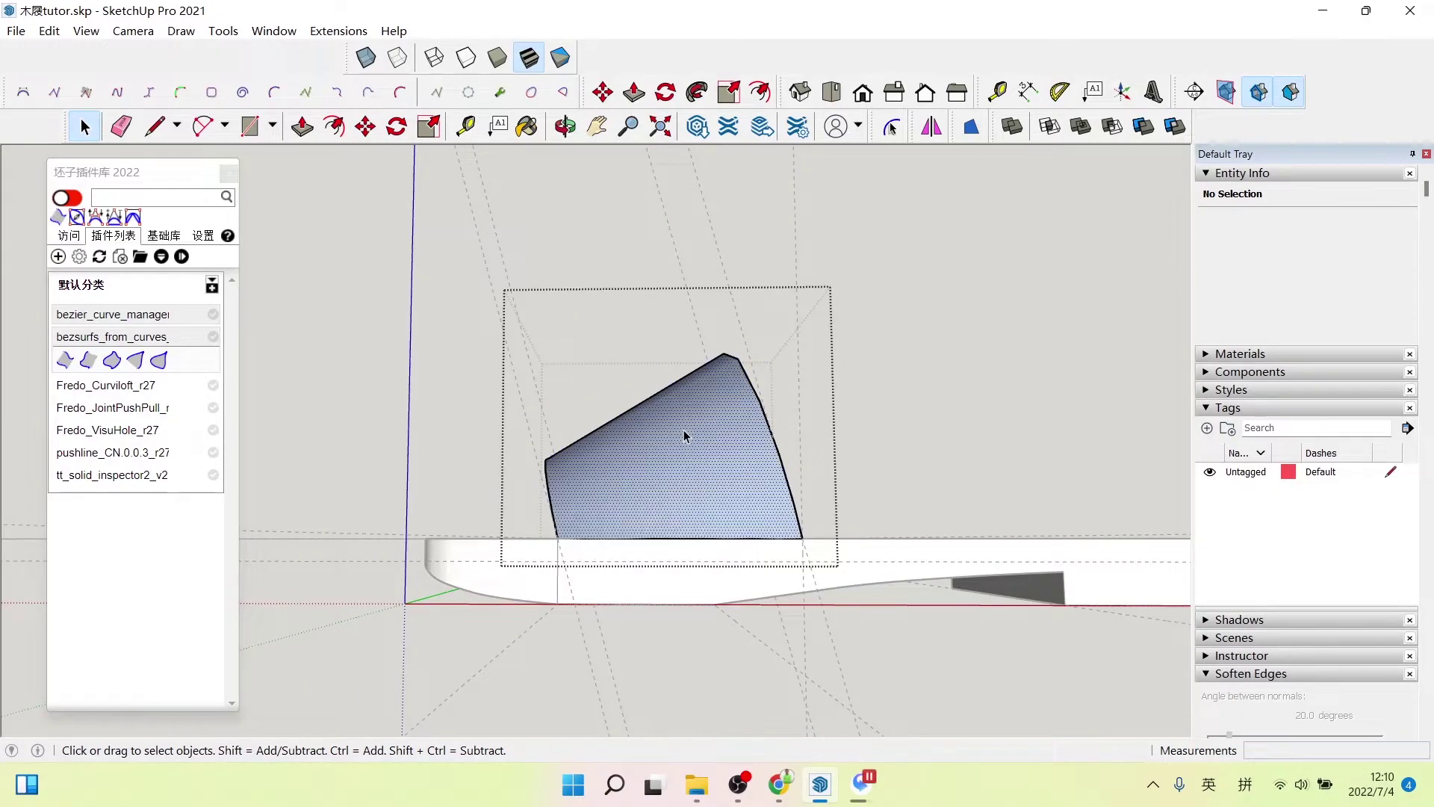
click(683, 428)
mouse_move(684, 461)
middle_down()
mouse_move(743, 577)
mouse_move(560, 513)
mouse_move(468, 514)
middle_up()
middle_drag(560, 493, 538, 495)
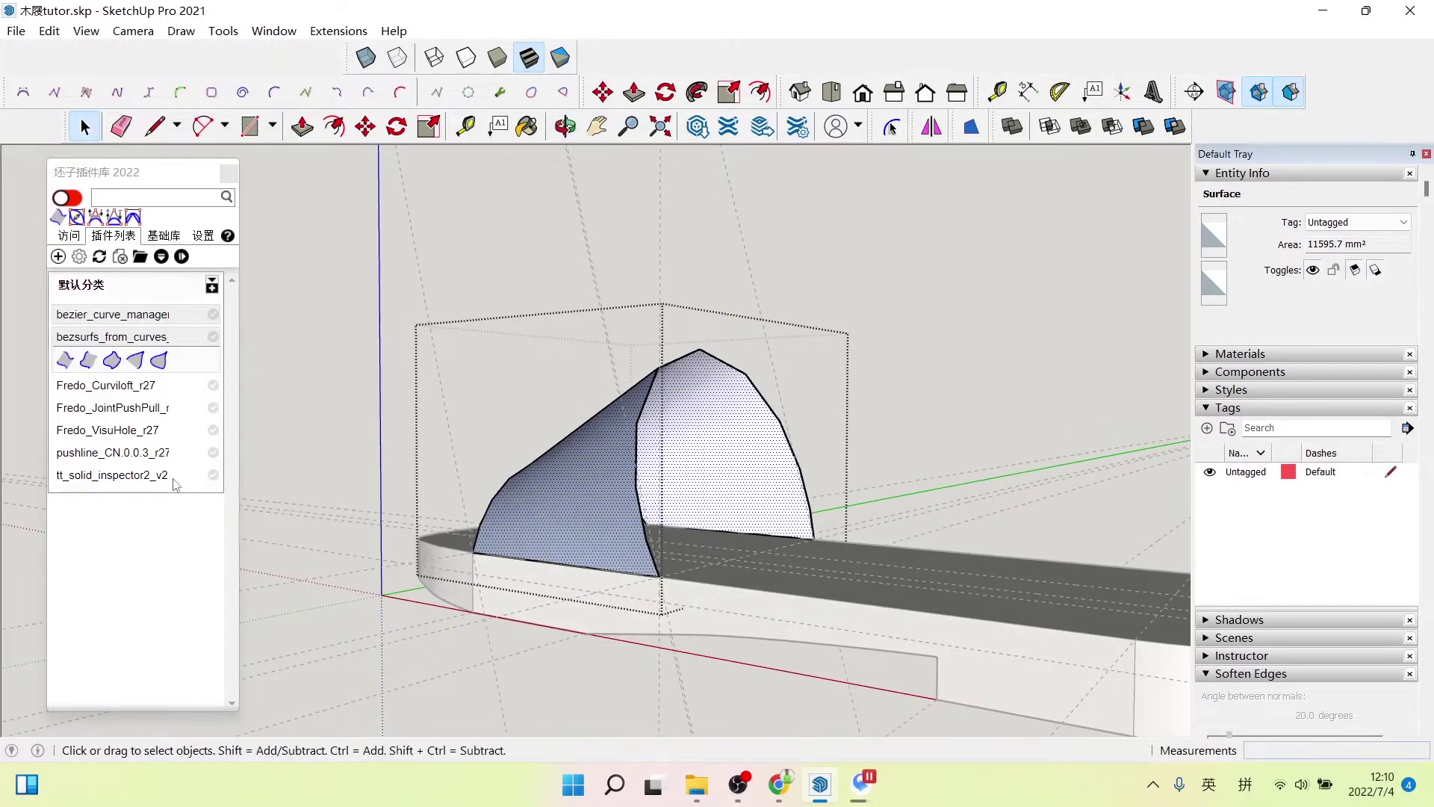
- Thicken the strap face by 2.0 mm with Fredo JointPushPull
click(103, 422)
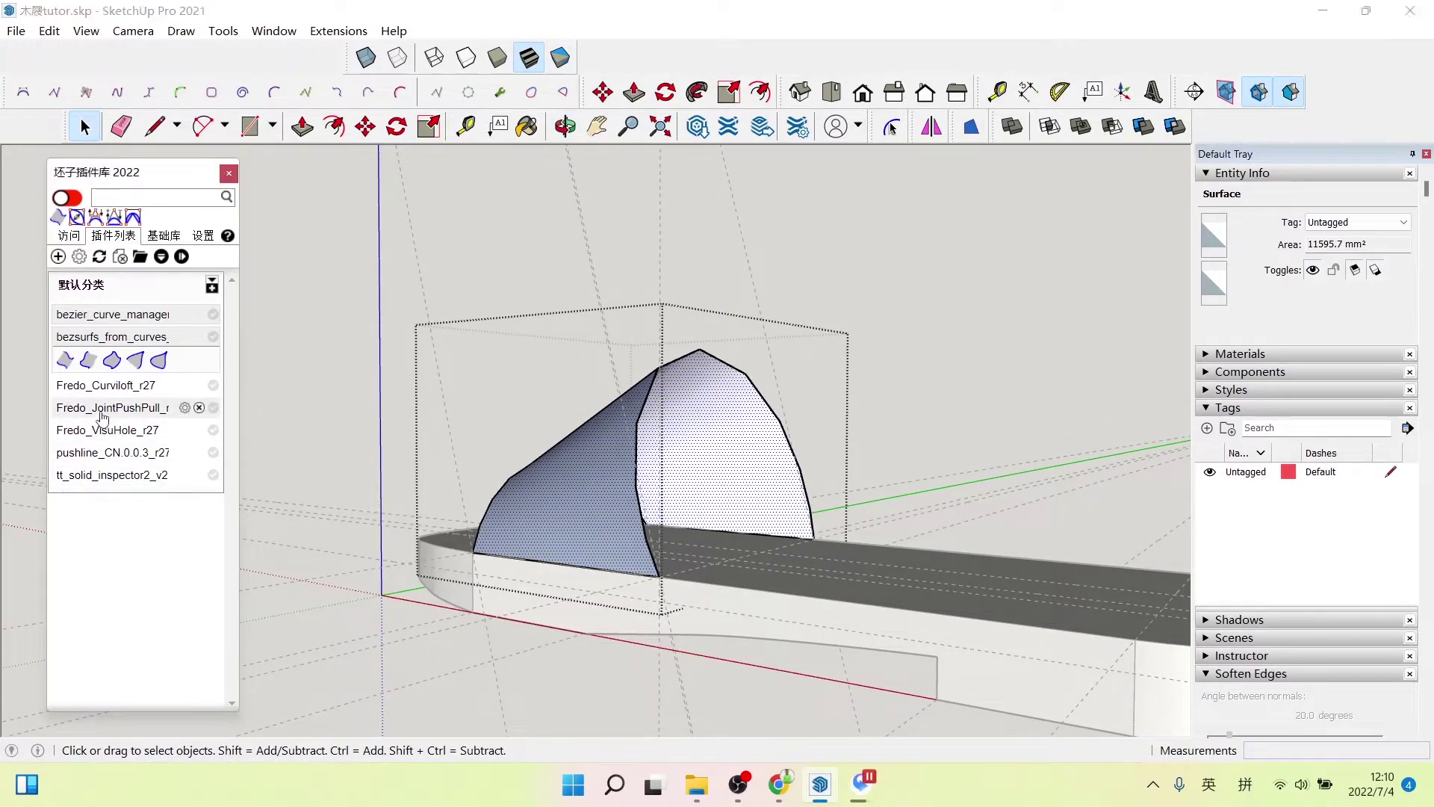
click(72, 411)
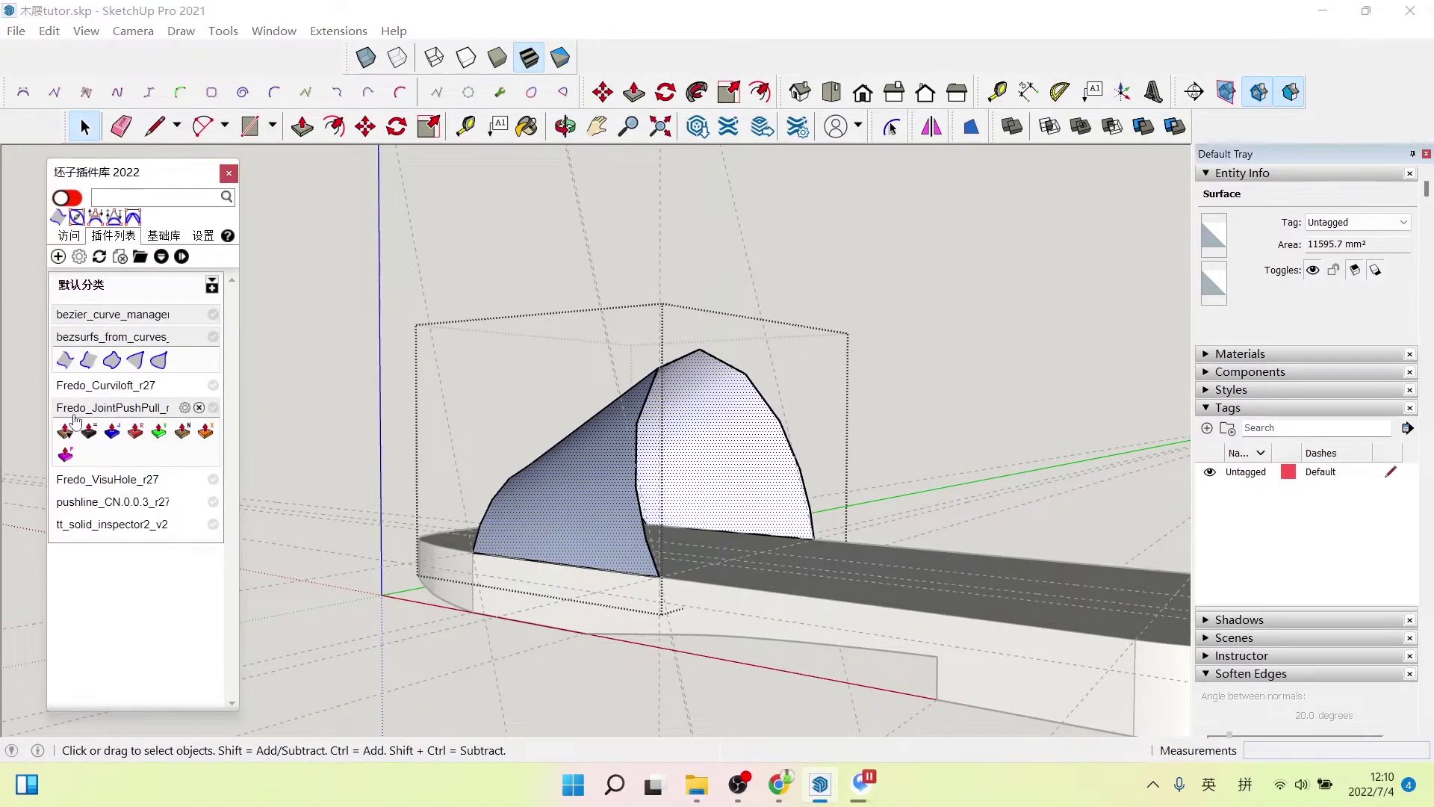
click(110, 439)
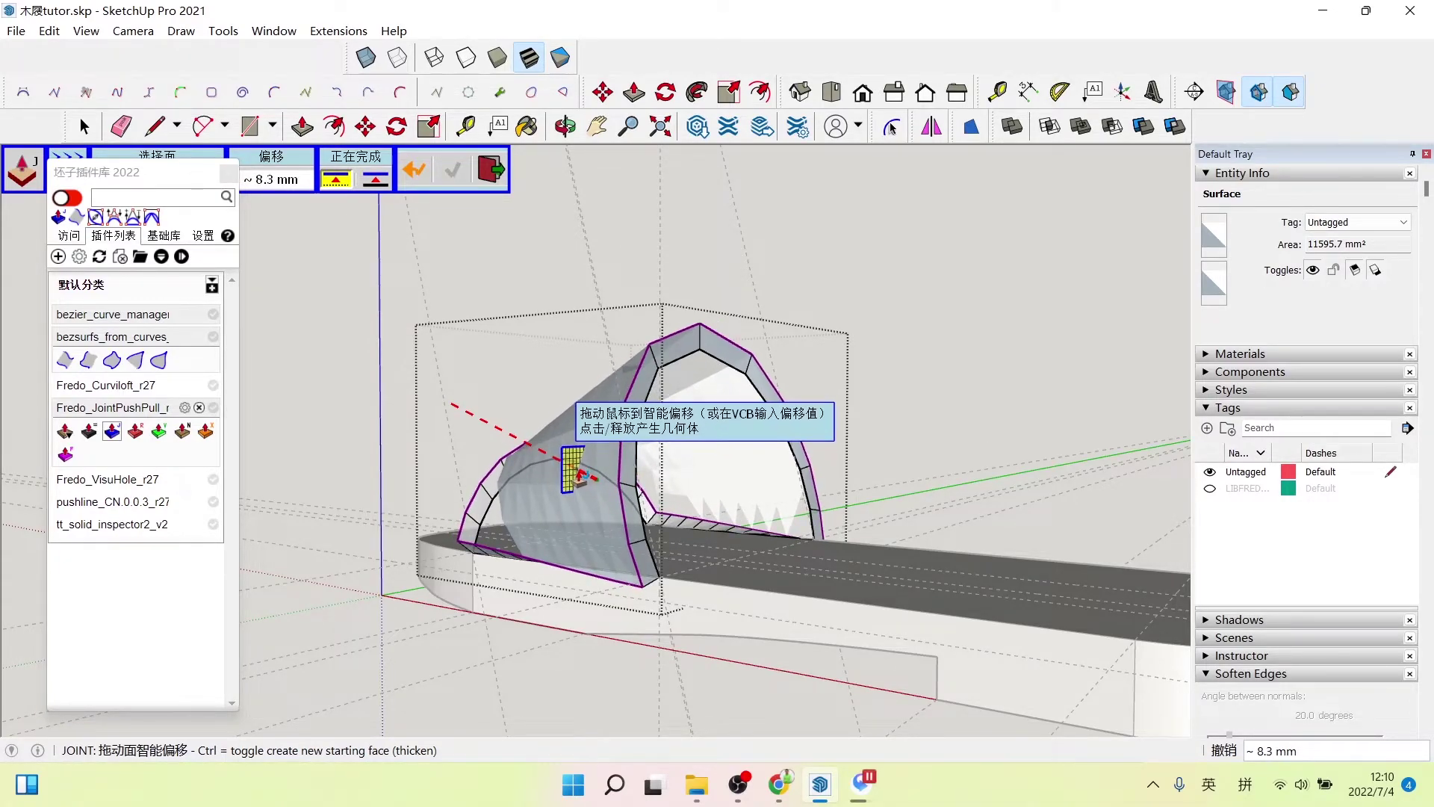
key(Return)
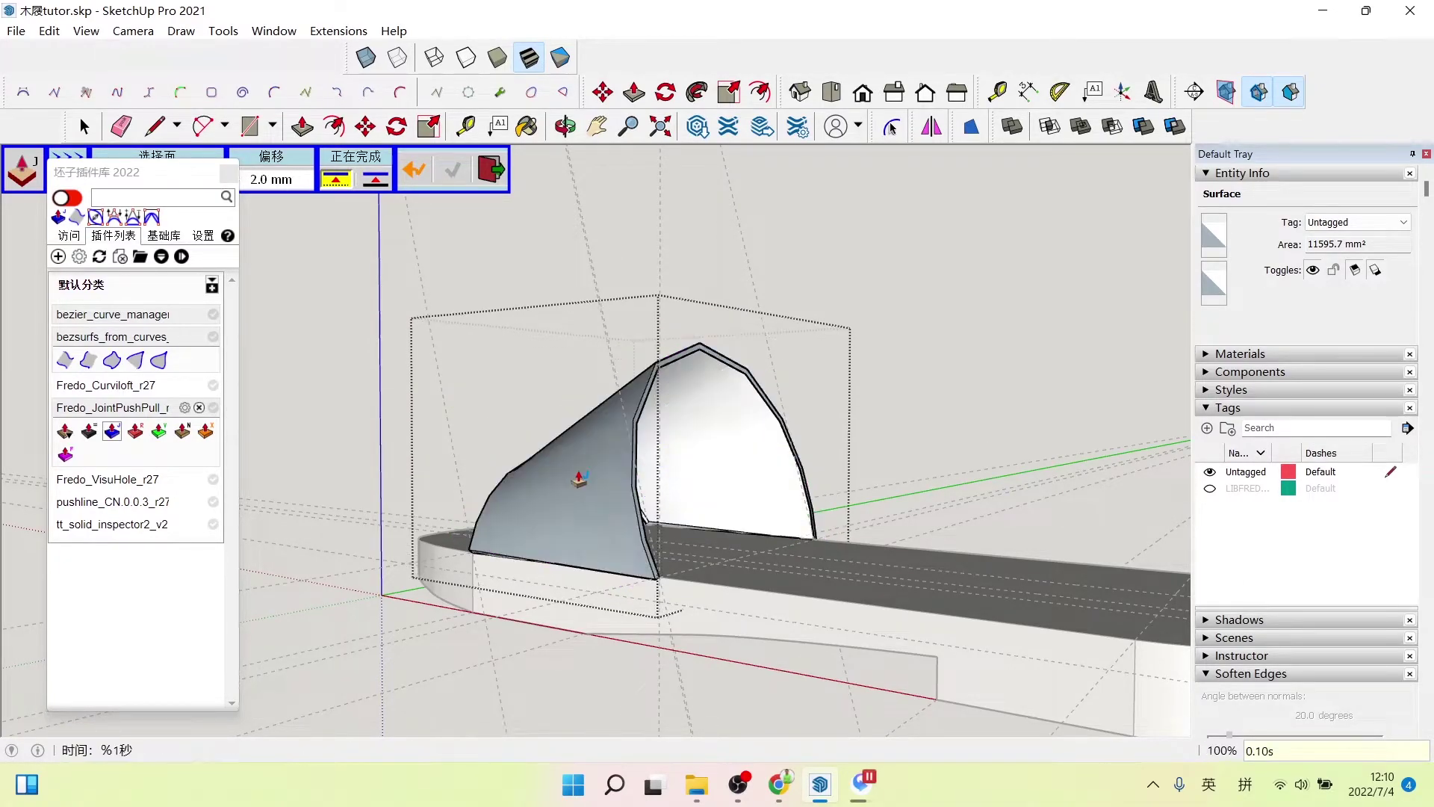
key(space)
click(609, 473)
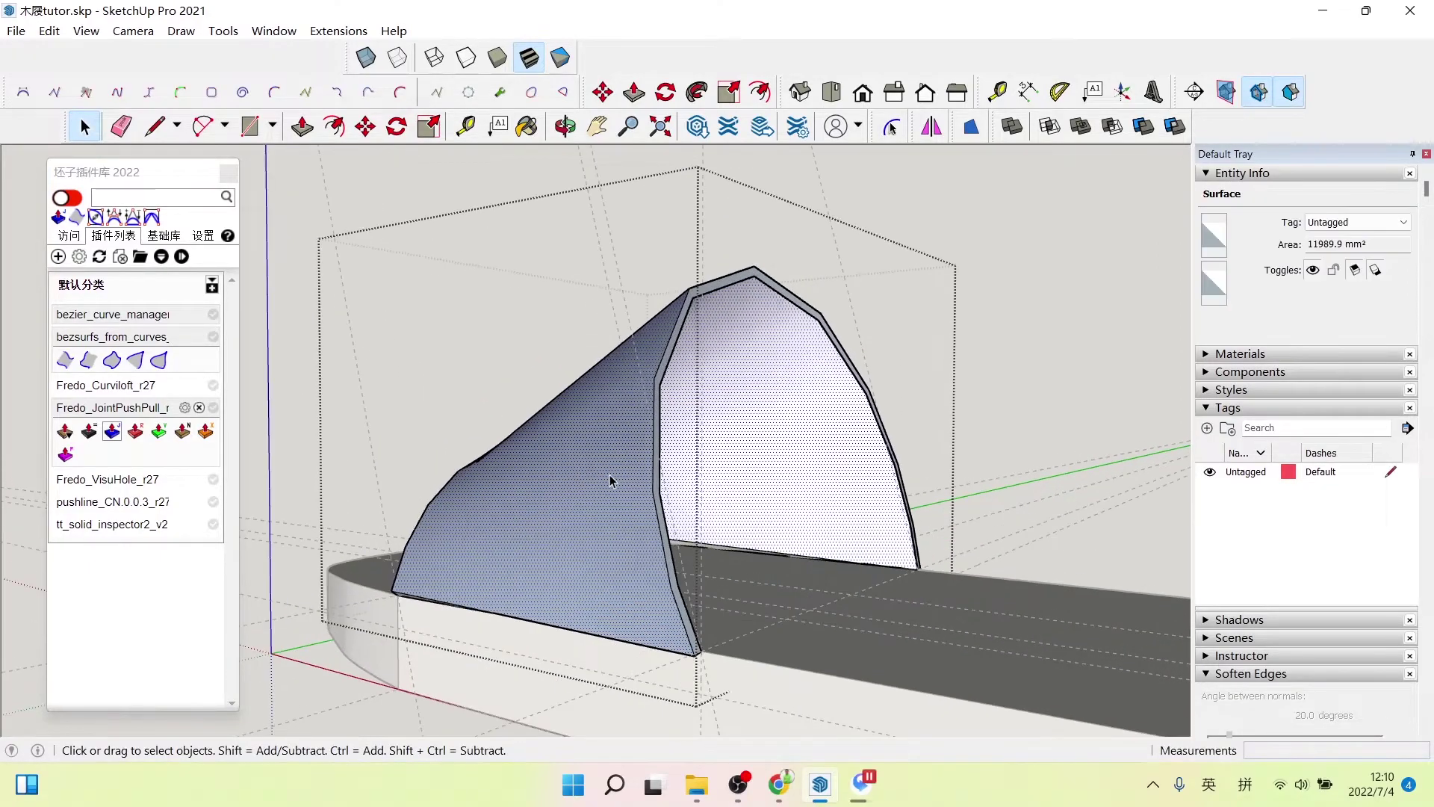
scroll(609, 473, up, 3)
mouse_move(538, 426)
middle_down()
mouse_move(666, 484)
mouse_move(448, 448)
mouse_move(634, 487)
mouse_move(643, 448)
mouse_move(688, 400)
mouse_move(612, 418)
mouse_move(825, 479)
mouse_move(781, 550)
middle_up()
- Vector push-pull the strap's bottom strip down 15 mm
scroll(610, 411, up, 3)
scroll(609, 410, up, 2)
click(610, 411)
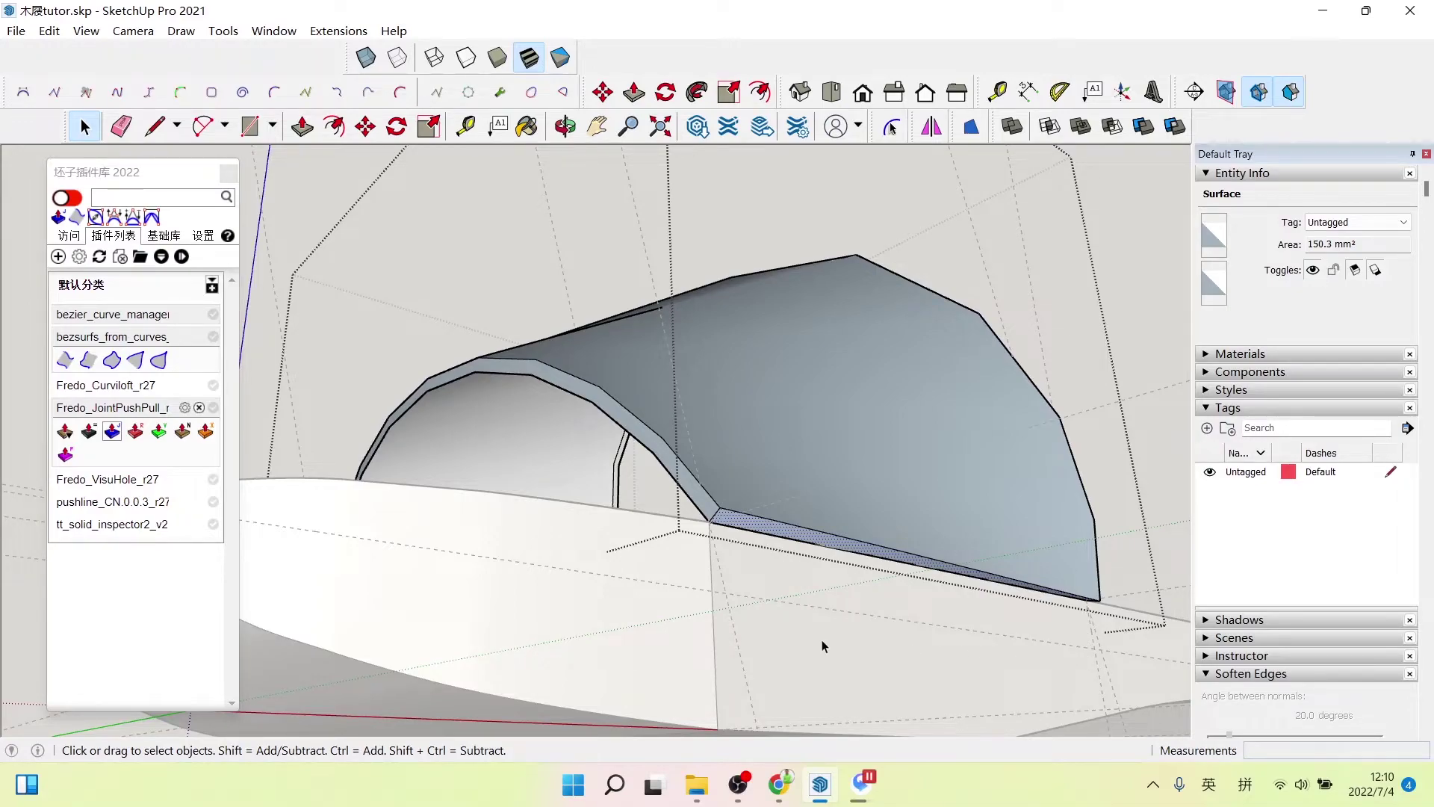
scroll(747, 515, up, 1)
mouse_move(773, 564)
middle_down()
mouse_move(871, 348)
mouse_move(784, 419)
middle_up()
click(158, 431)
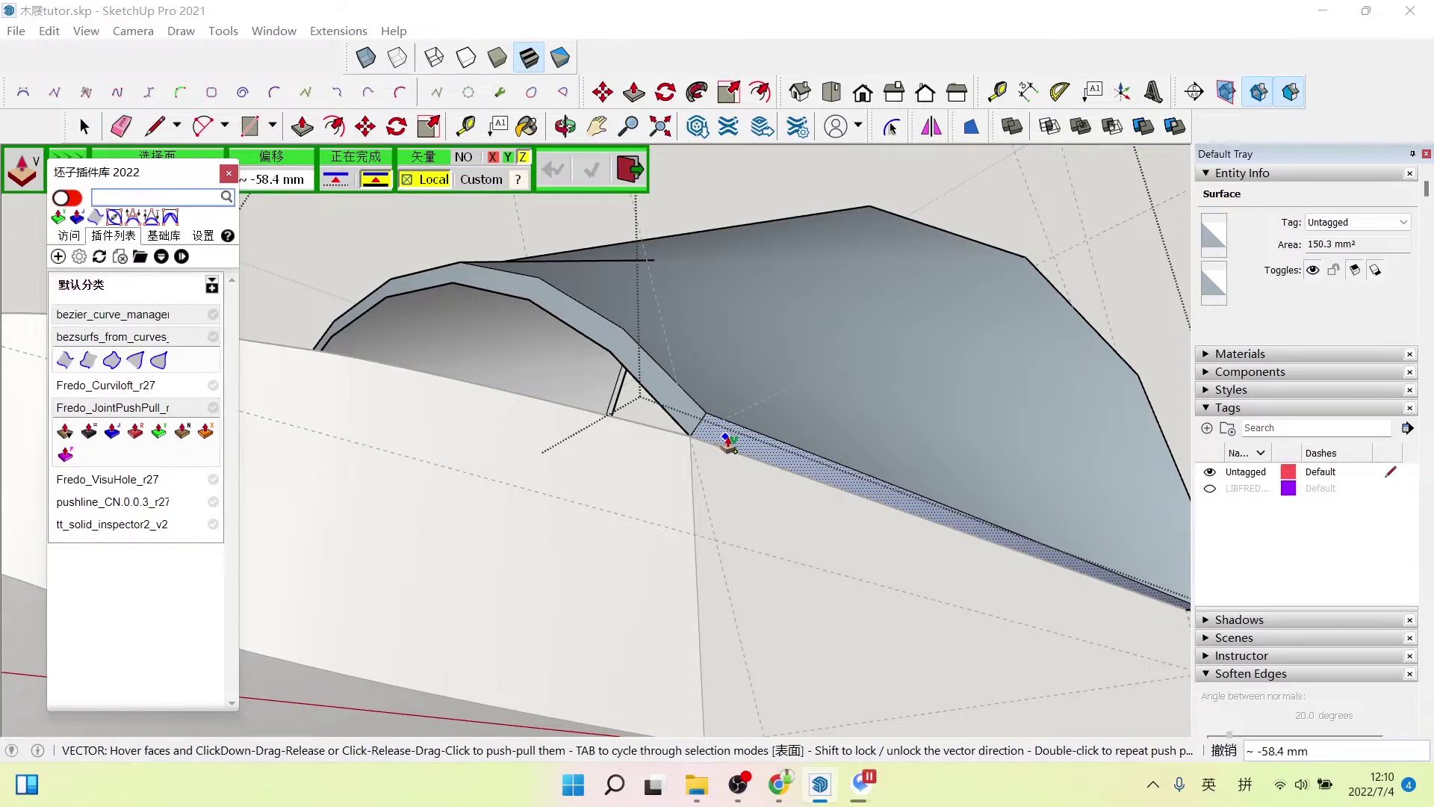
click(728, 444)
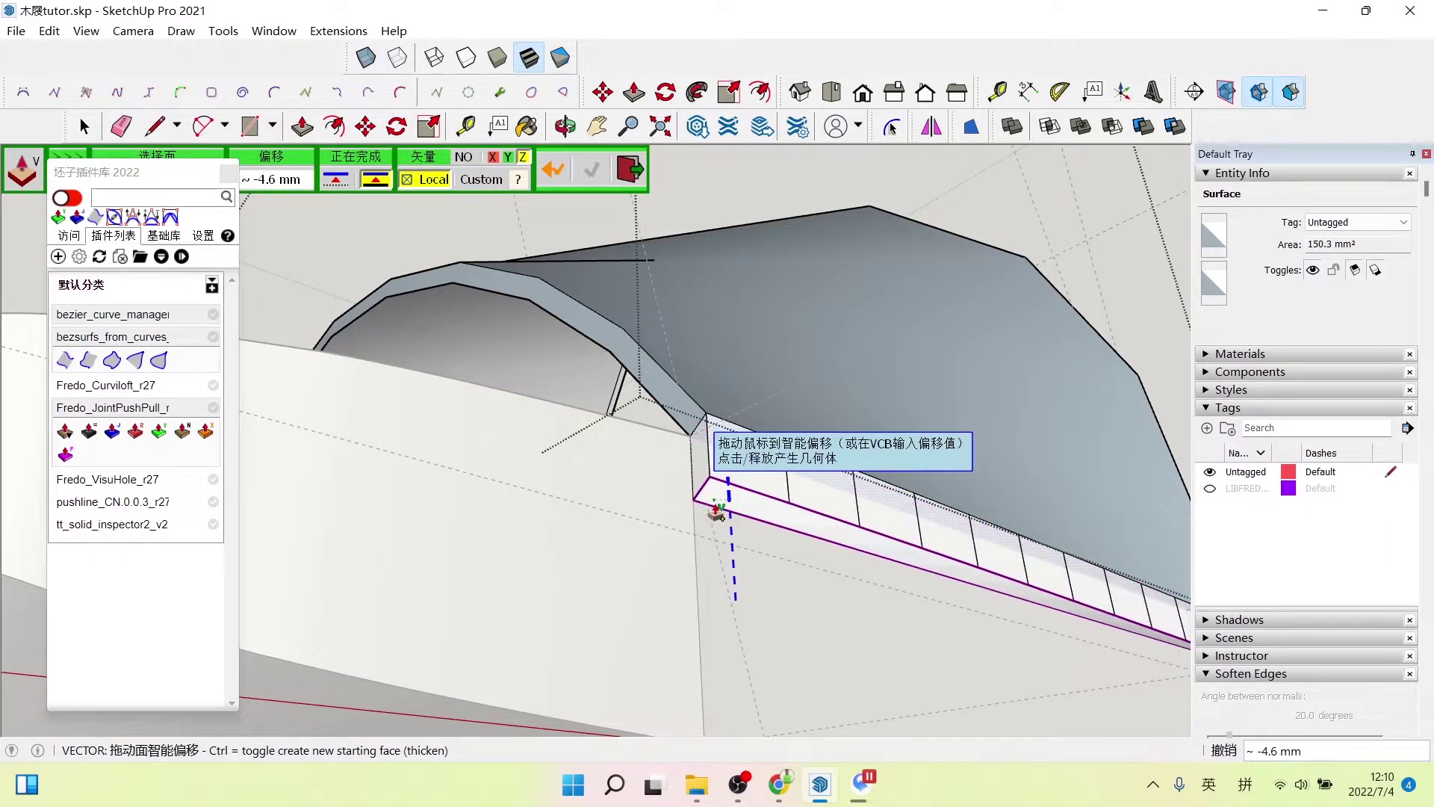
mouse_move(716, 518)
middle_down()
mouse_move(710, 503)
mouse_move(729, 556)
middle_up()
text(15)
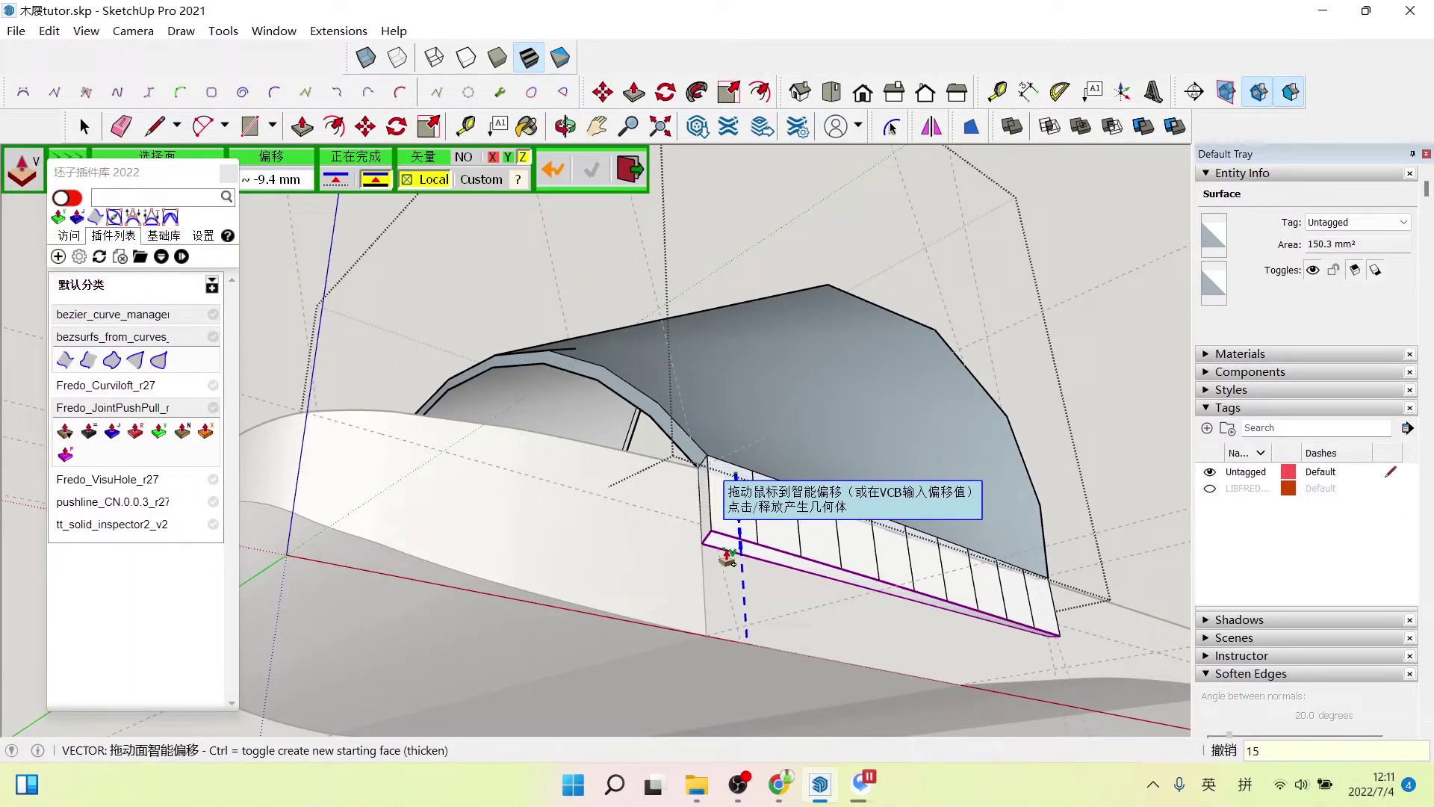
key(Return)
key(space)
middle_drag(732, 559, 822, 597)
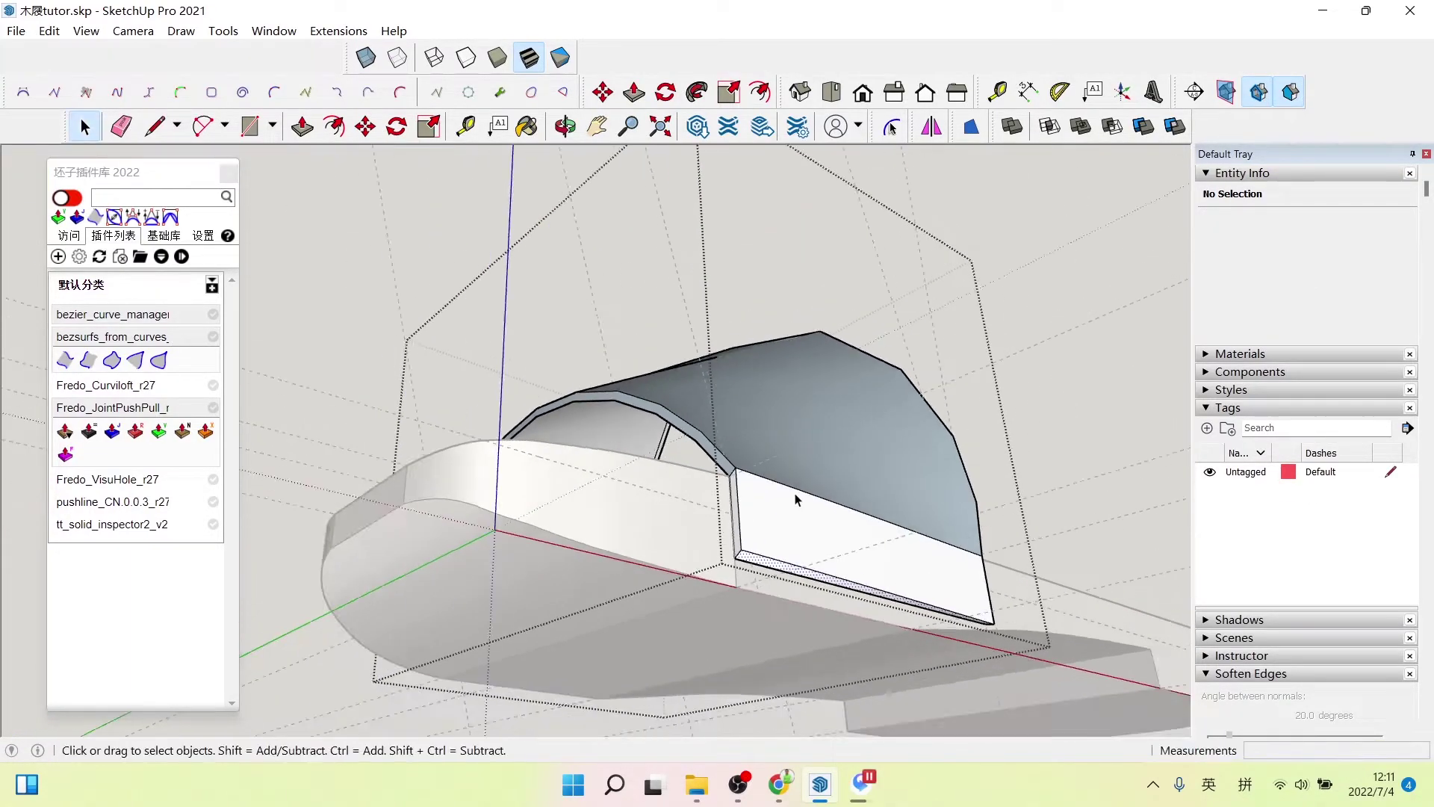
- Push the narrow strip at the strap's other end down 15 mm as well
click(829, 590)
mouse_move(835, 498)
middle_down()
mouse_move(640, 599)
mouse_move(848, 534)
mouse_move(719, 468)
middle_up()
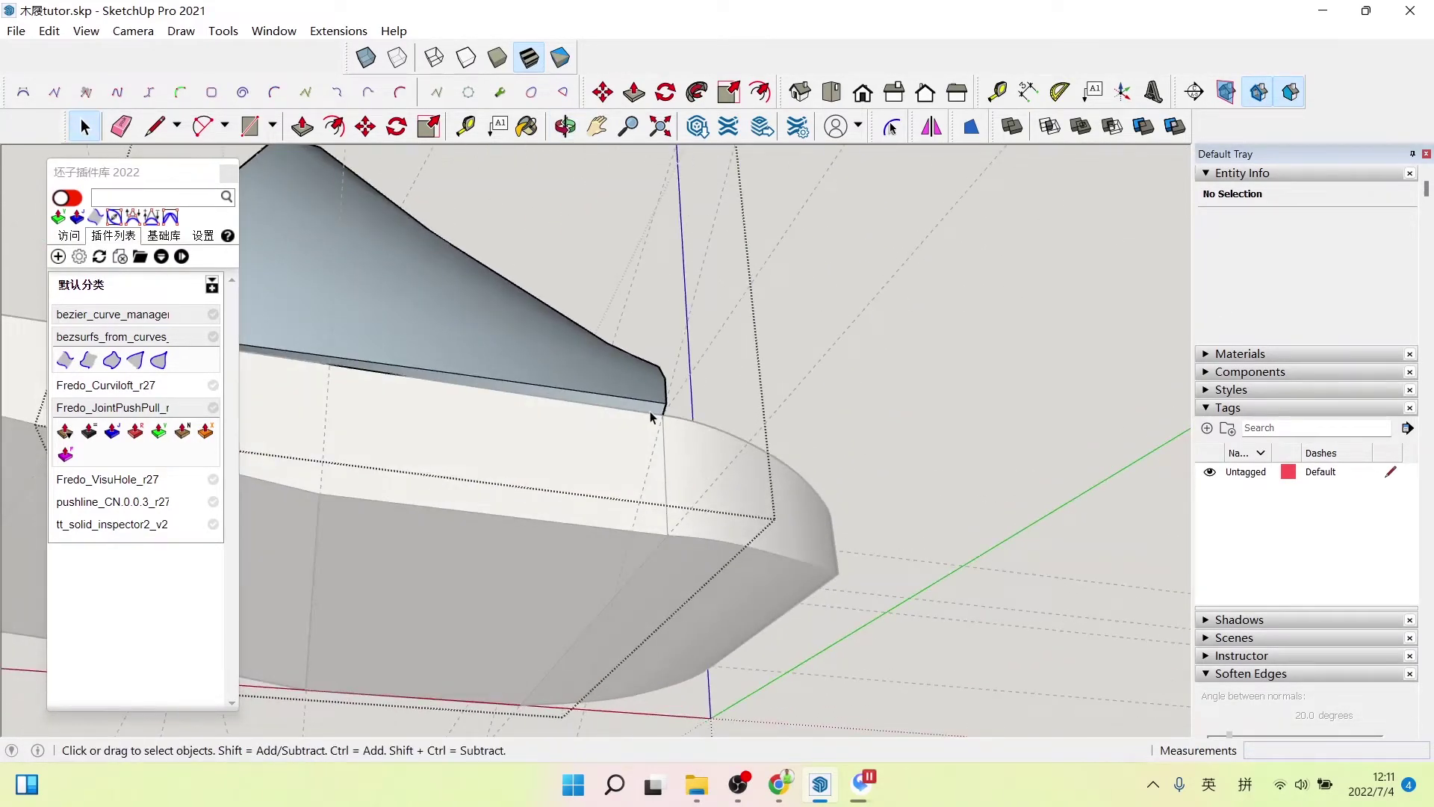
click(433, 387)
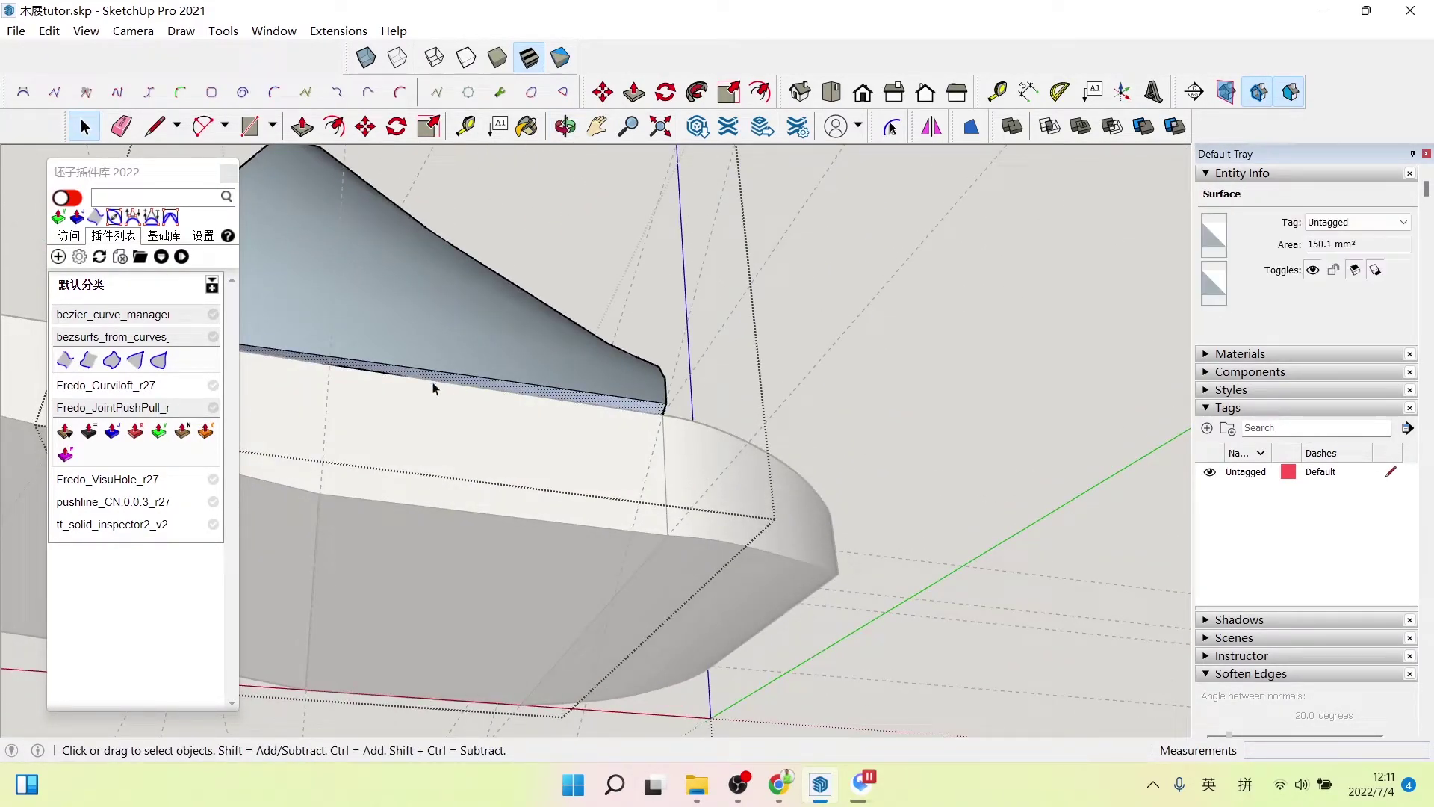
click(158, 431)
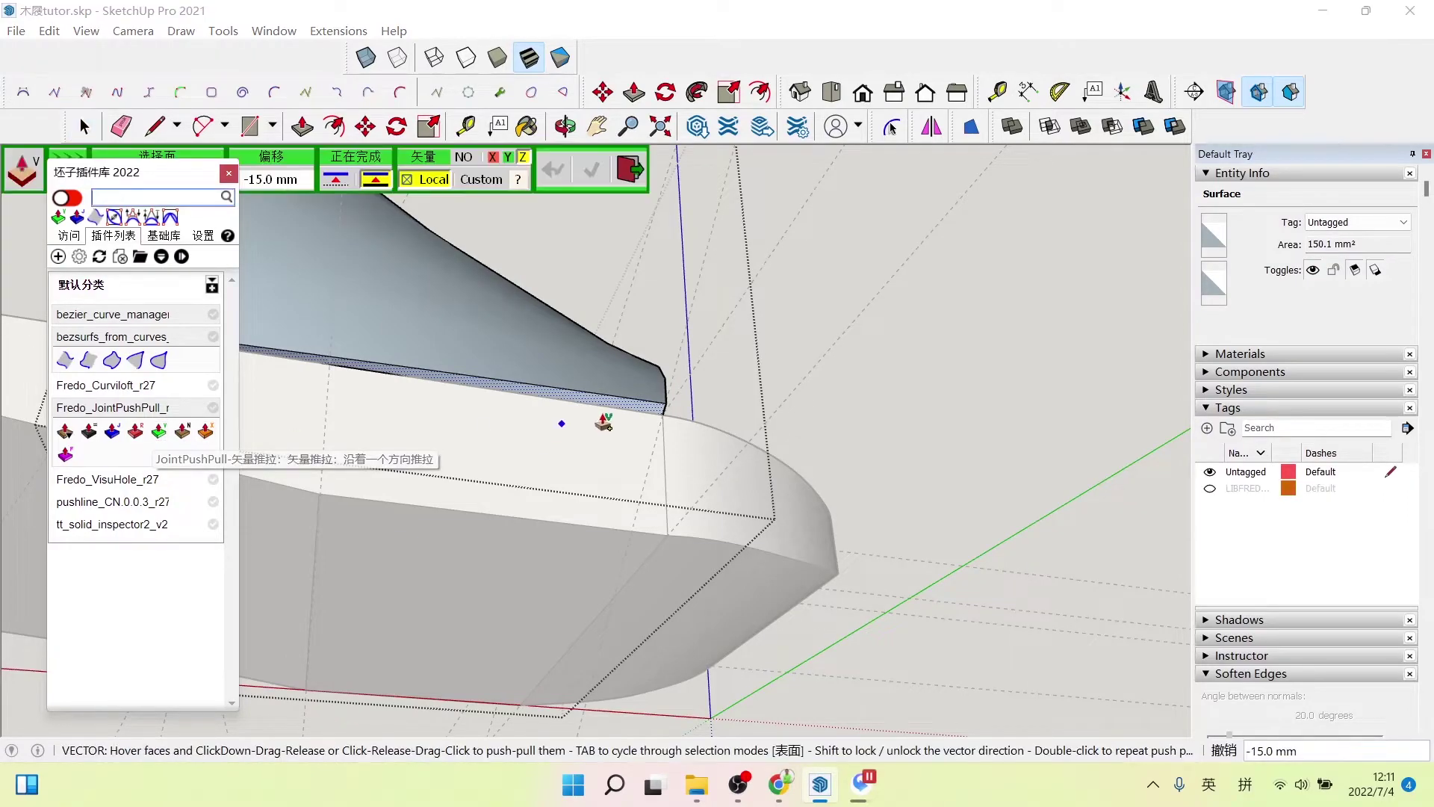
click(656, 406)
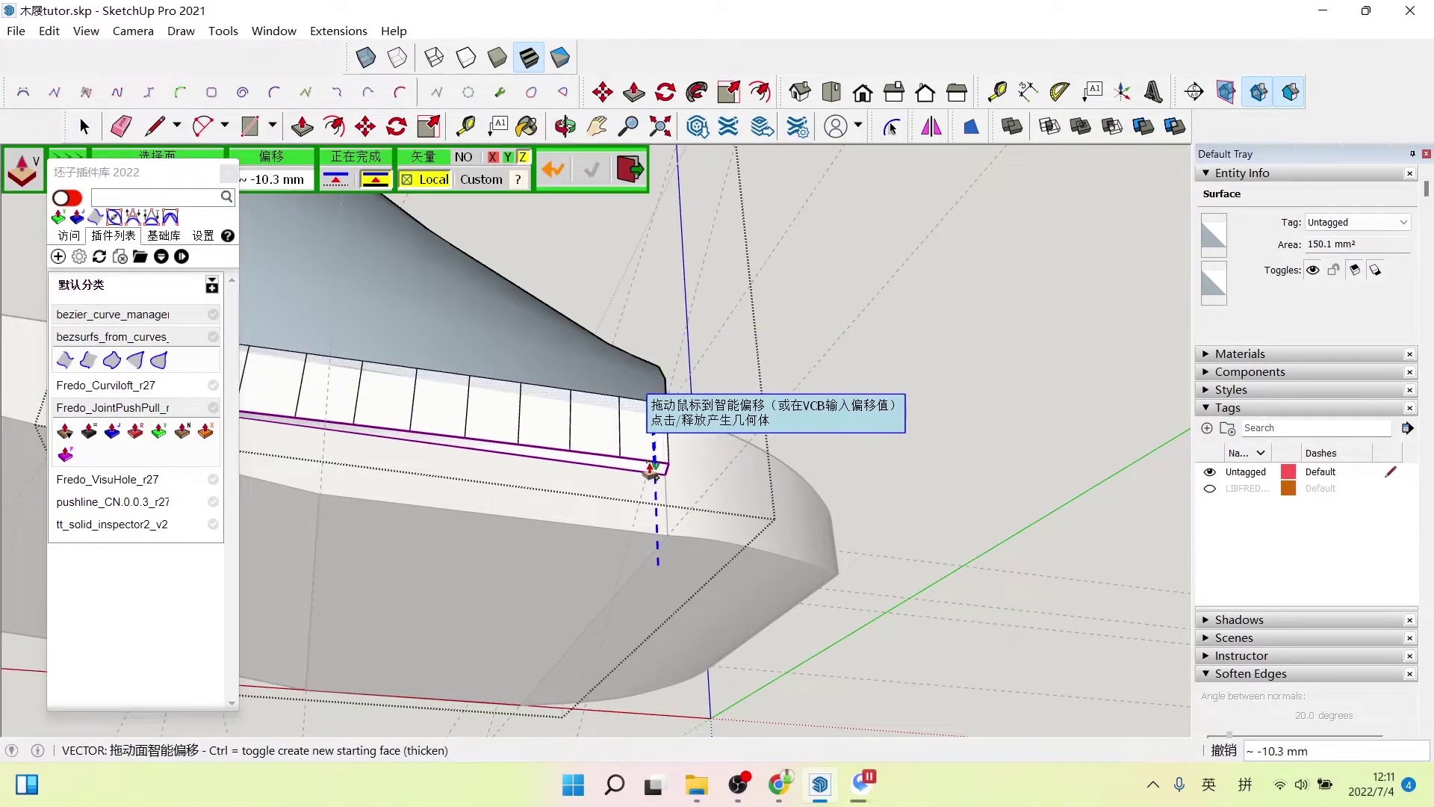
text(15)
key(Return)
key(space)
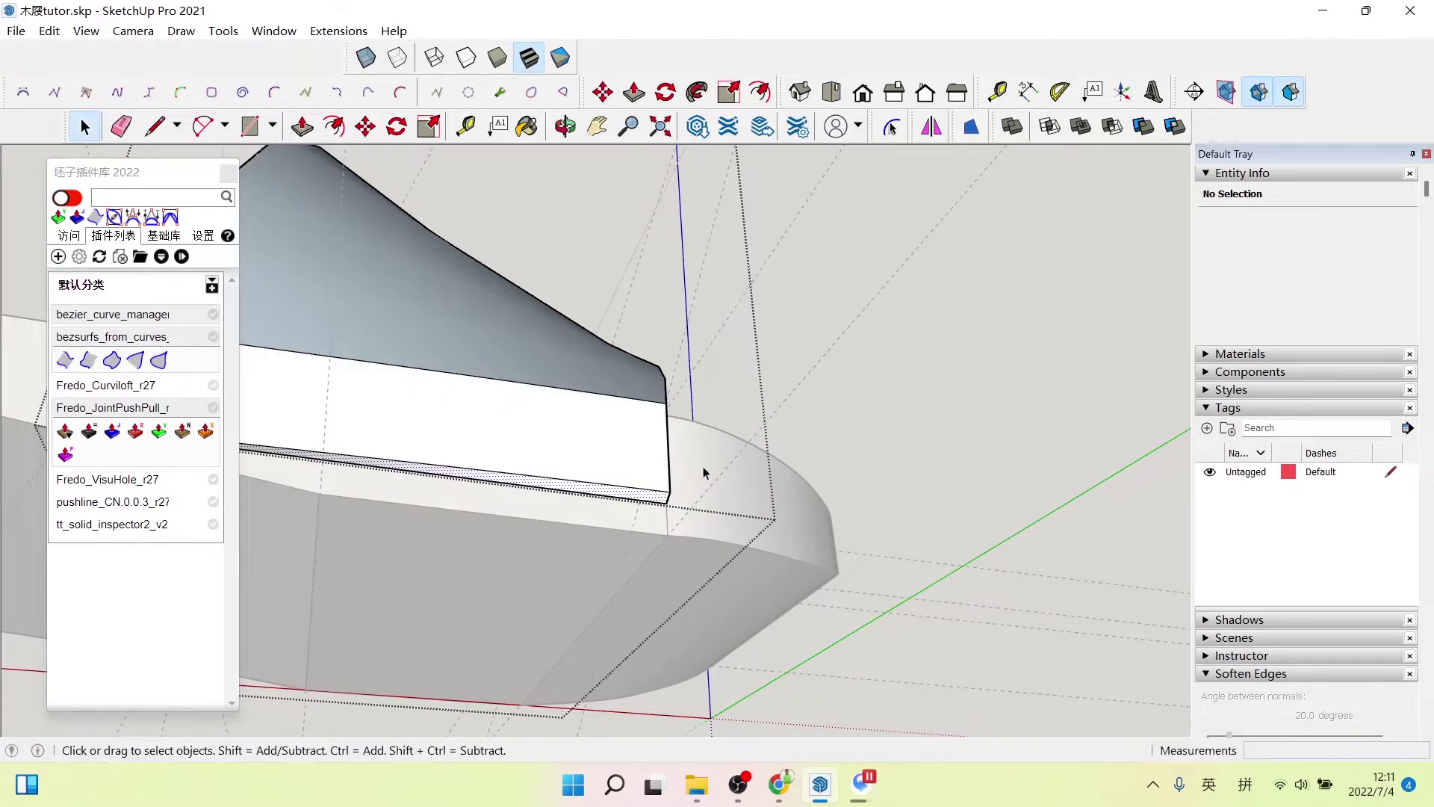
mouse_move(704, 471)
middle_down()
mouse_move(575, 286)
mouse_move(730, 471)
mouse_move(609, 519)
mouse_move(716, 325)
mouse_move(820, 483)
mouse_move(876, 490)
mouse_move(968, 410)
middle_up()
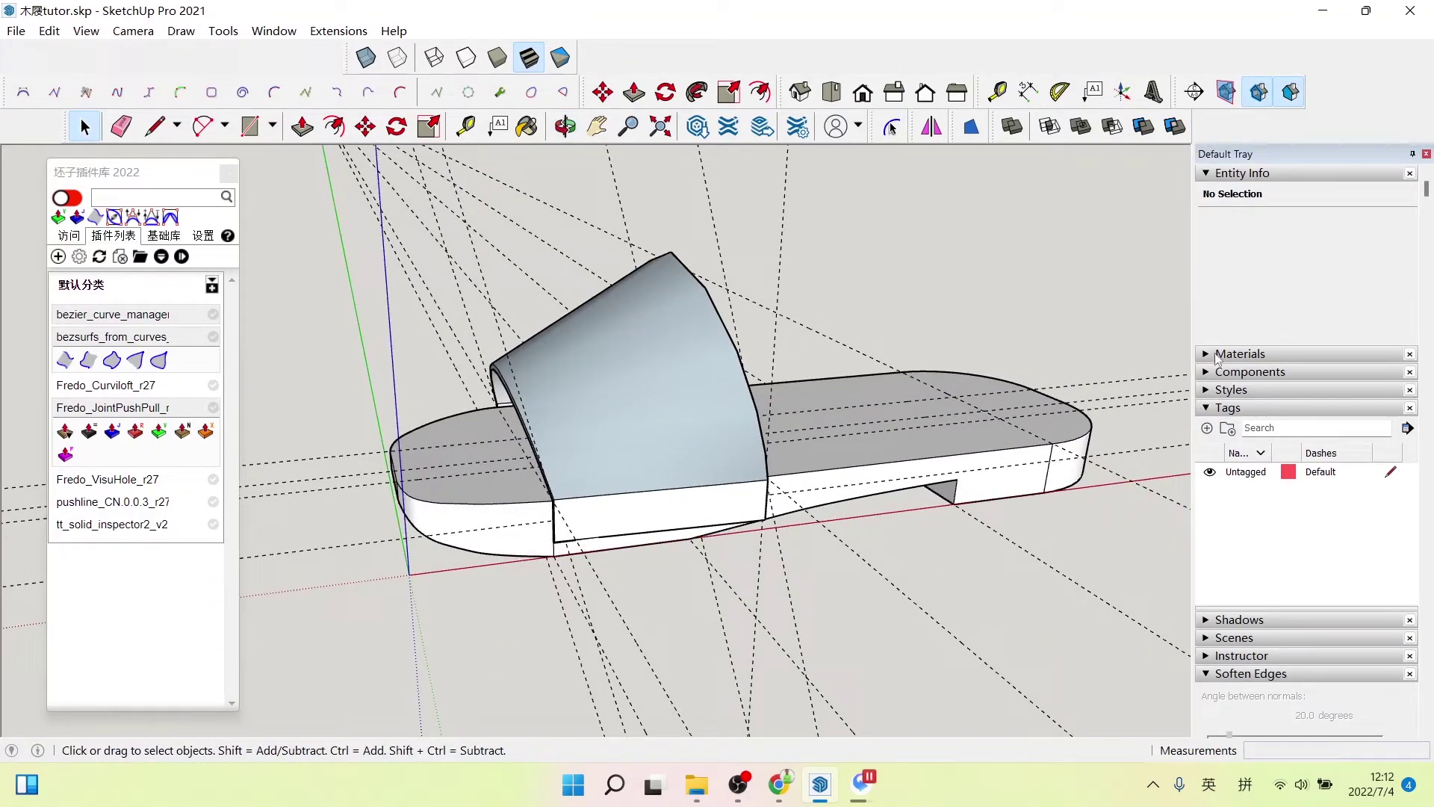
- Paint the sole with Wood Veneer 02 from the Wood collection
click(1318, 470)
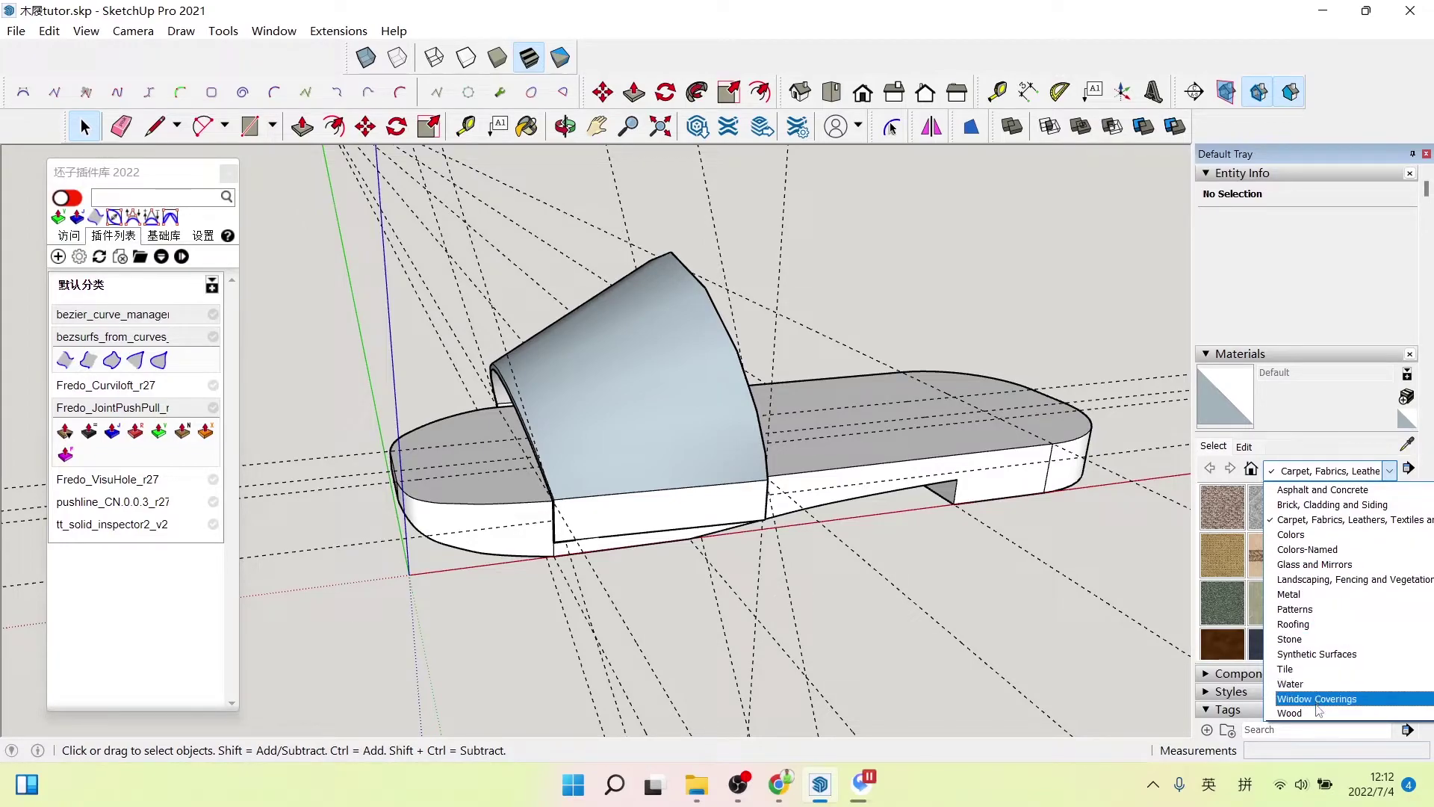
click(1316, 713)
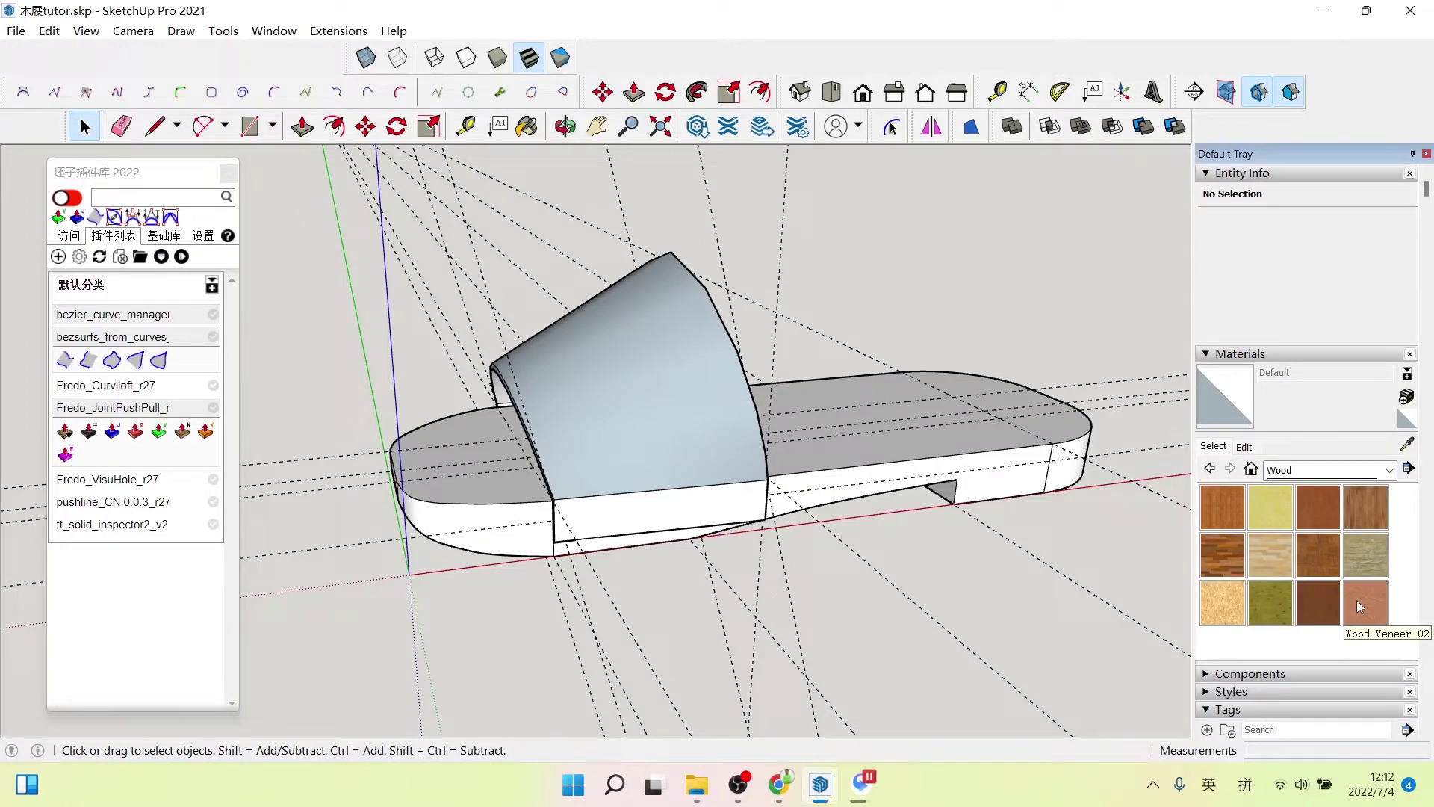
click(1356, 599)
click(864, 387)
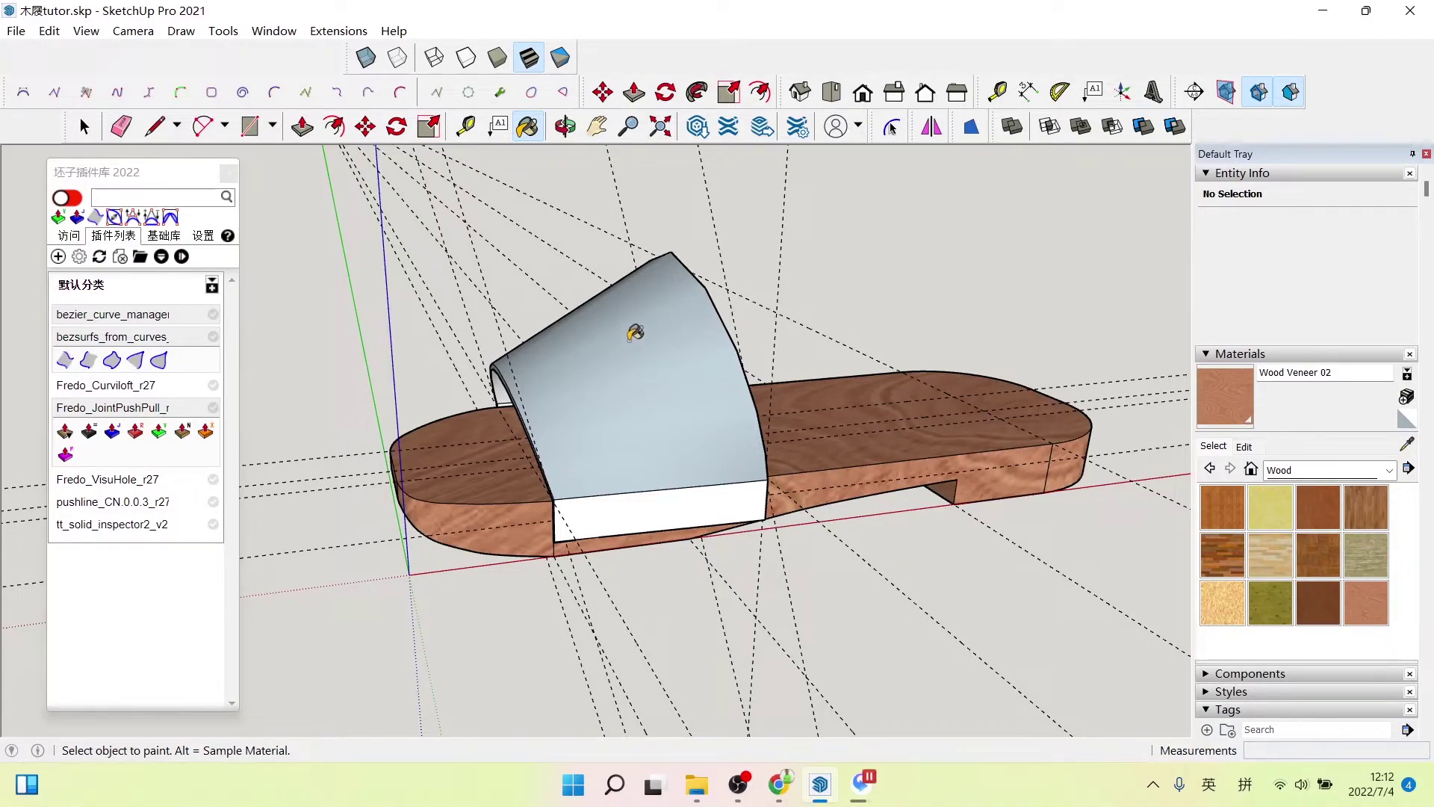
- Paint the strap Leather Blue from the Carpet, Fabrics and Leathers collection
click(1302, 475)
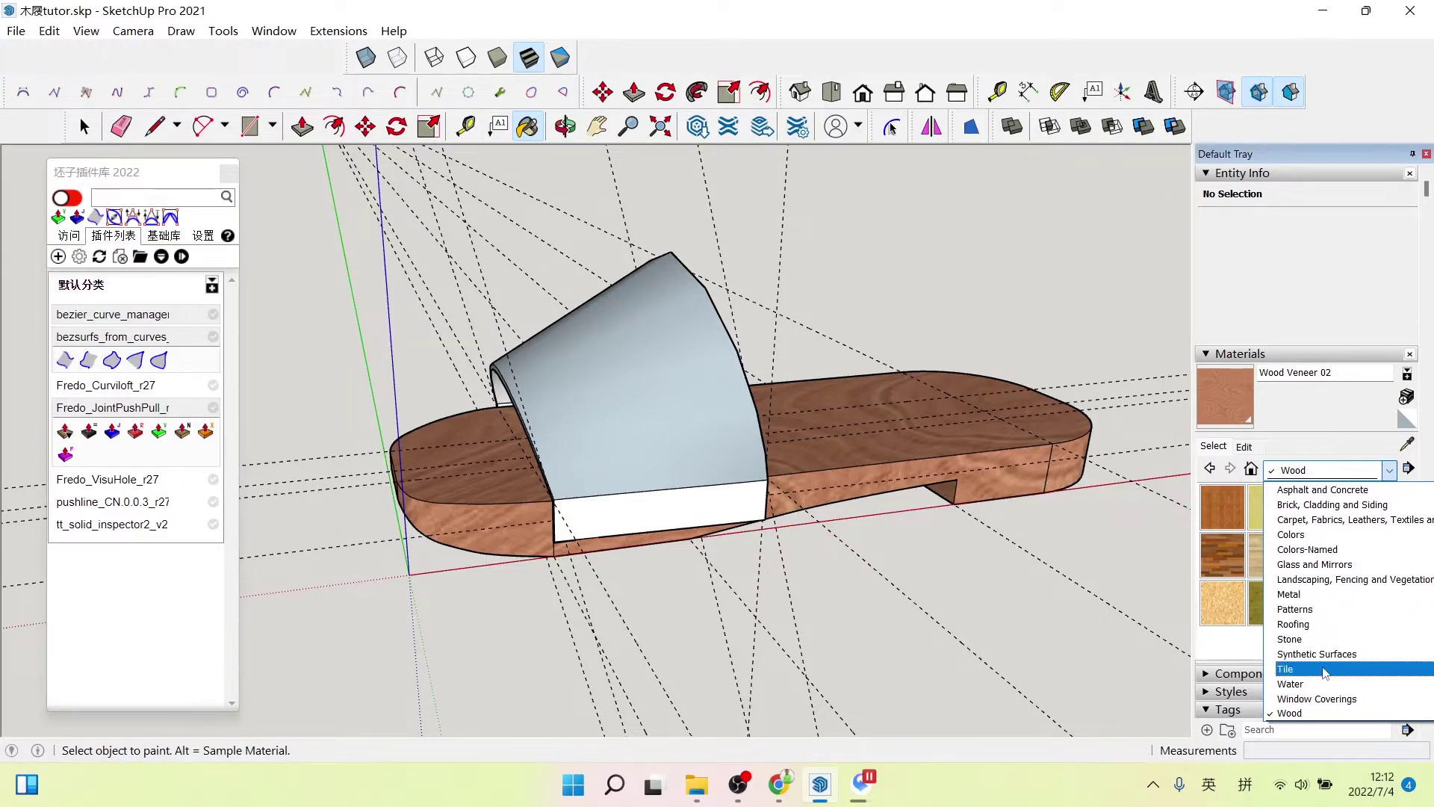
scroll(1327, 640, up, 3)
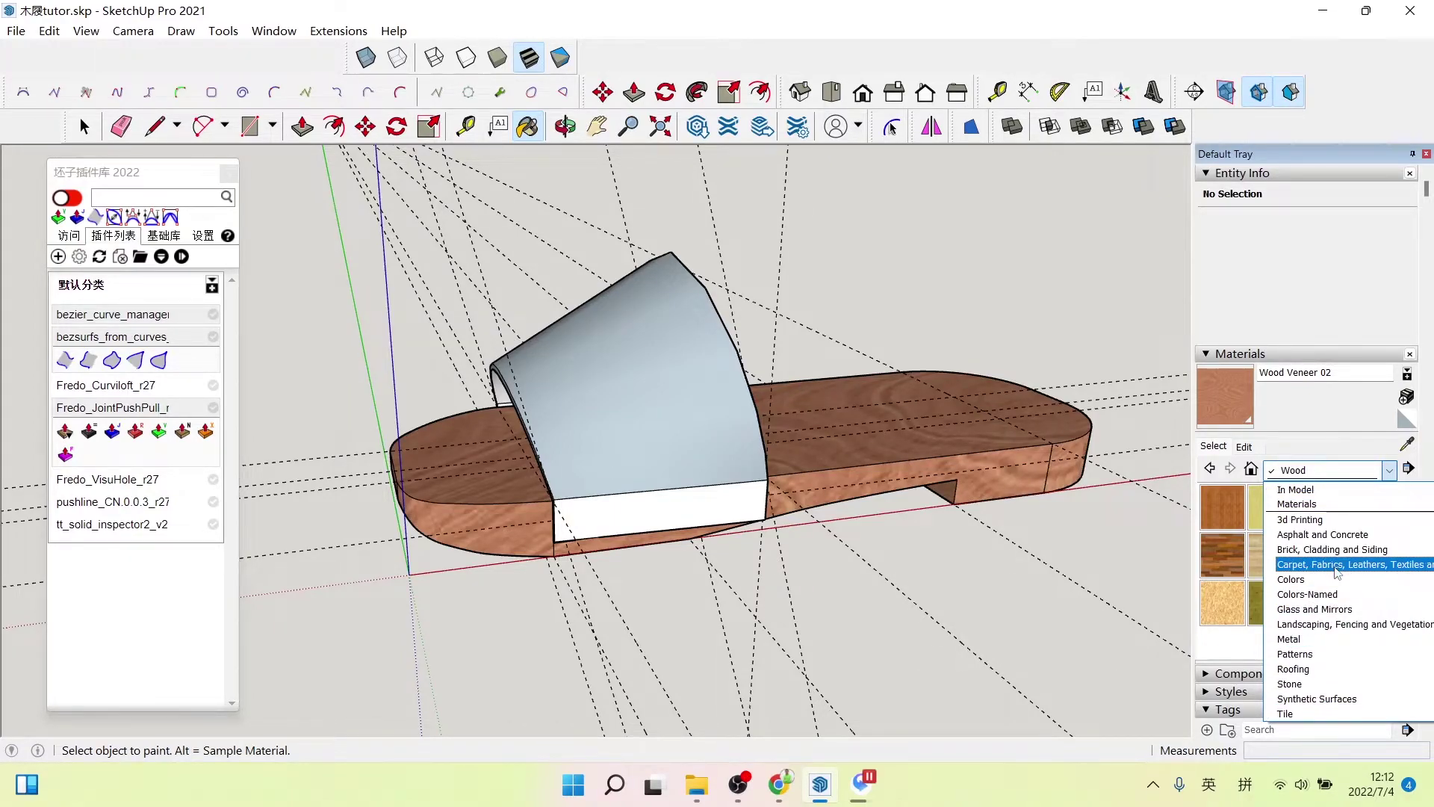
click(1323, 564)
scroll(1284, 560, down, 1)
scroll(1288, 559, down, 1)
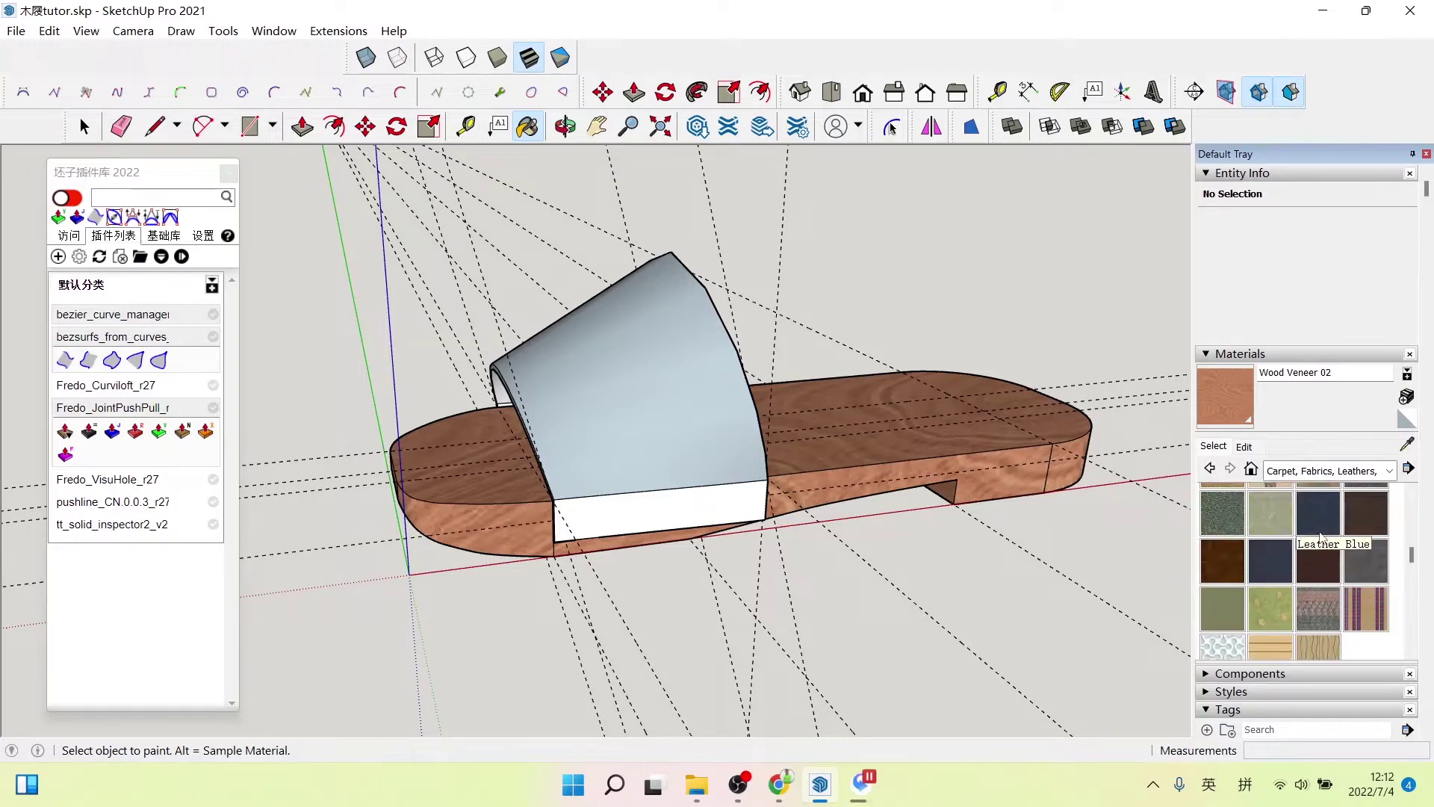
click(1319, 516)
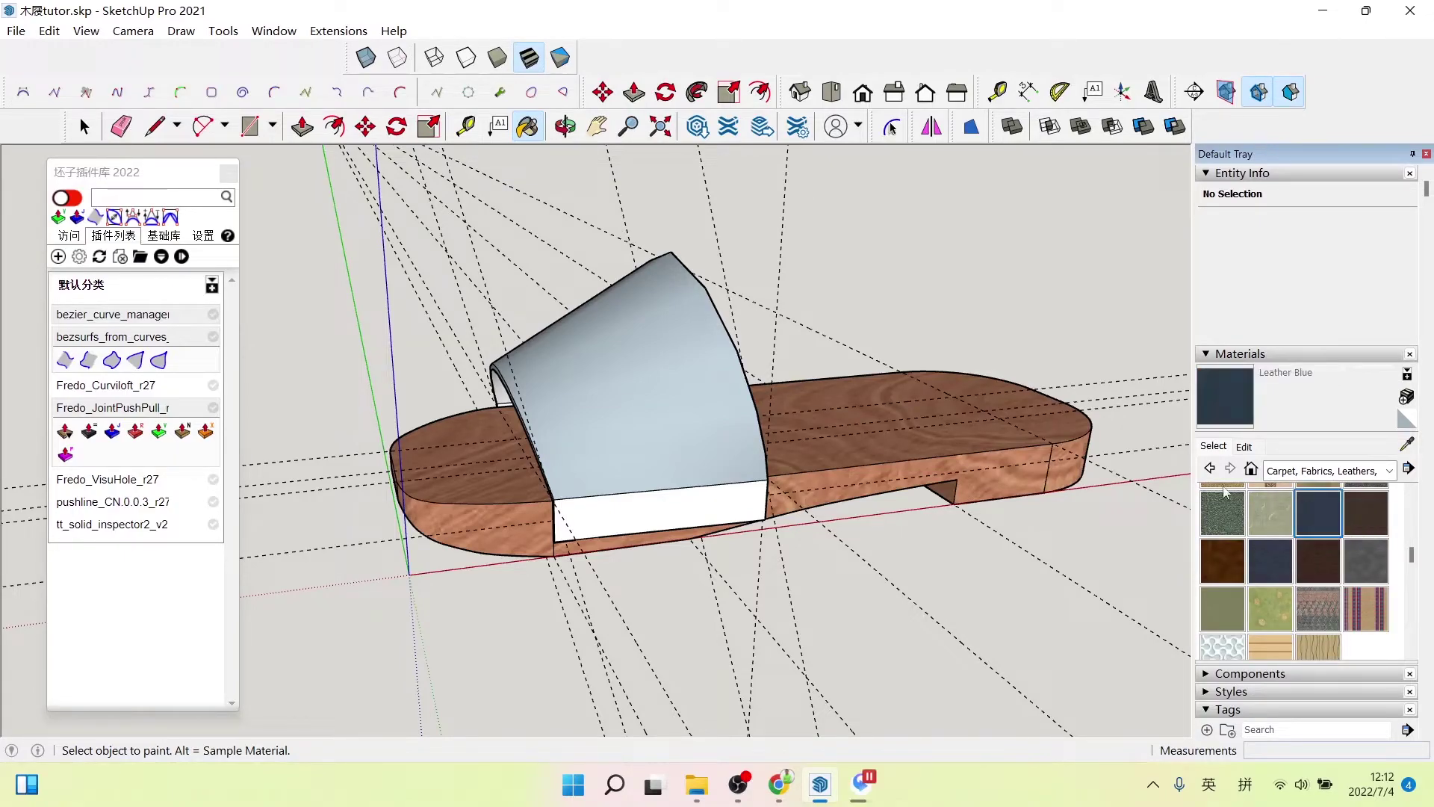
click(657, 381)
key(space)
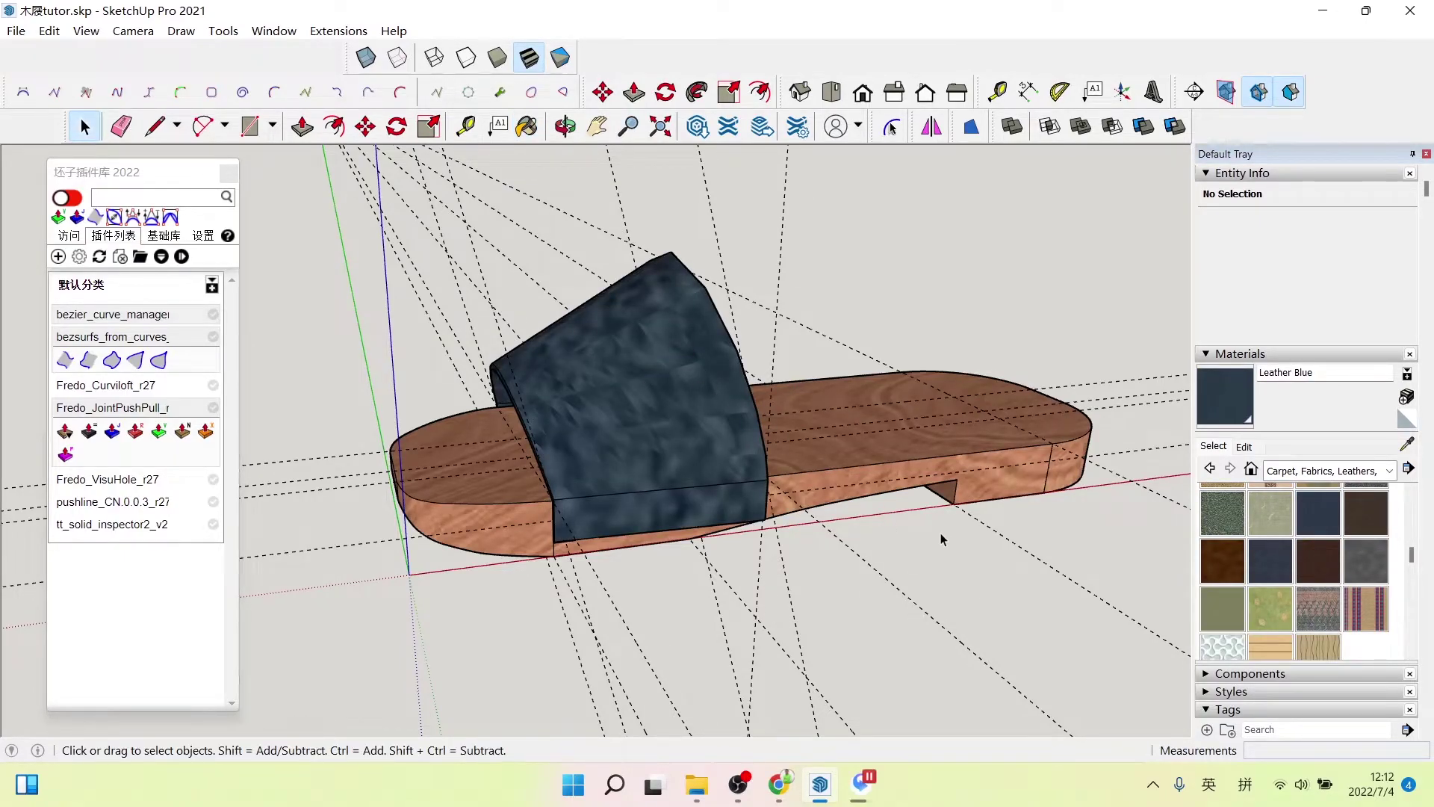
mouse_move(939, 532)
middle_down()
mouse_move(802, 532)
mouse_move(754, 568)
mouse_move(745, 608)
mouse_move(822, 486)
mouse_move(724, 472)
middle_up()
- Search 3D Warehouse for 'screw' and download the 4.2 x 25mm flathead self-drilling screw
scroll(720, 439, down, 2)
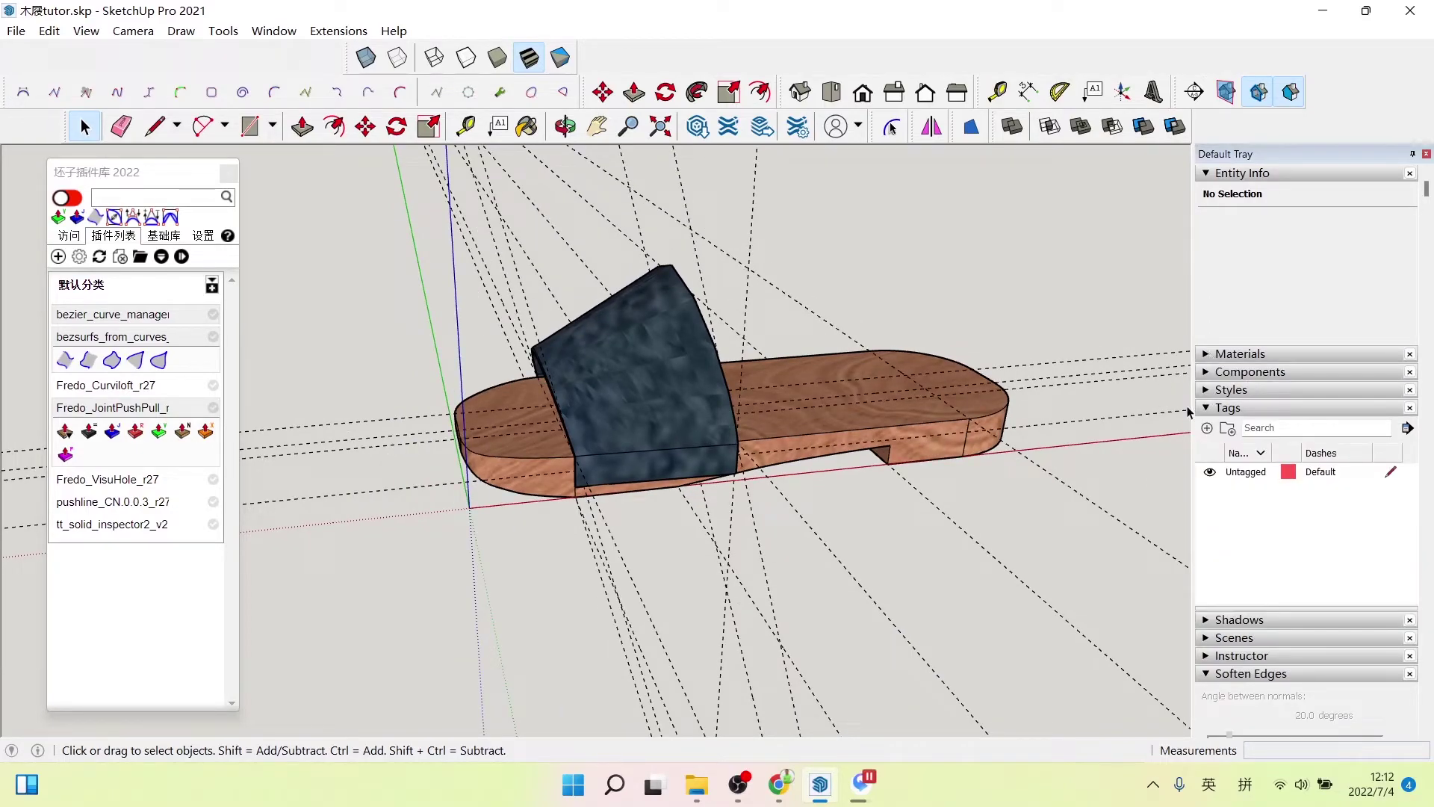
click(1211, 376)
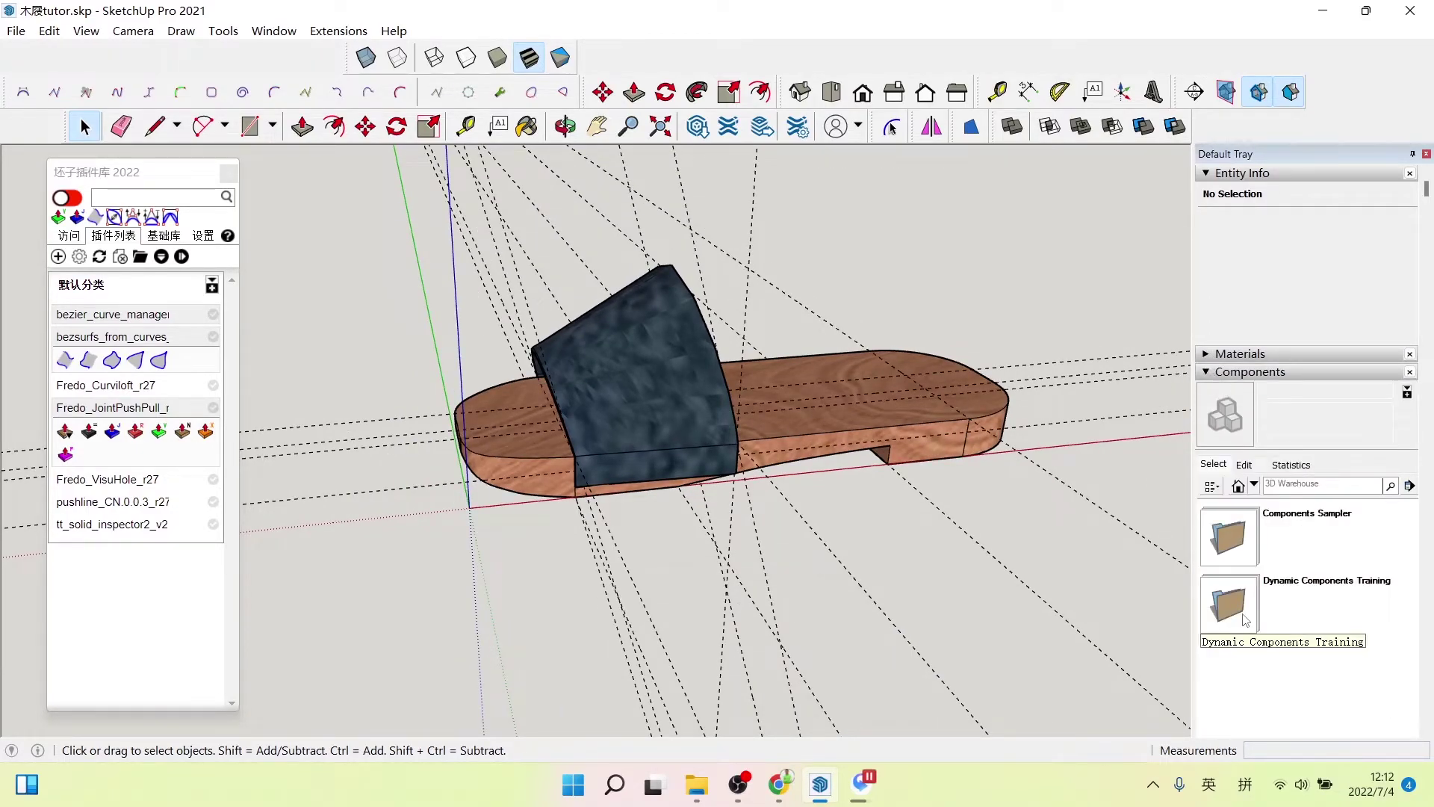
click(1304, 489)
text(screw)
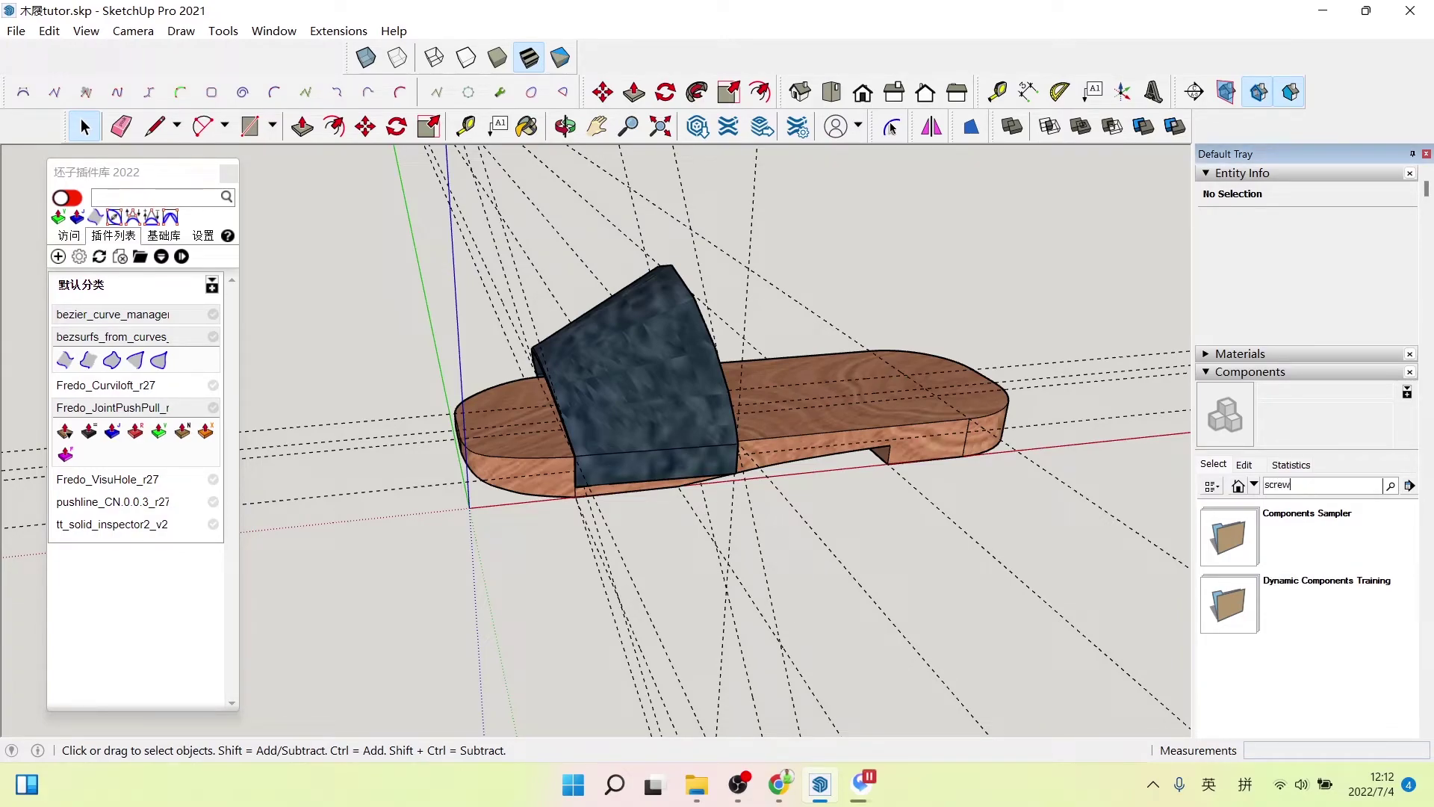
key(Return)
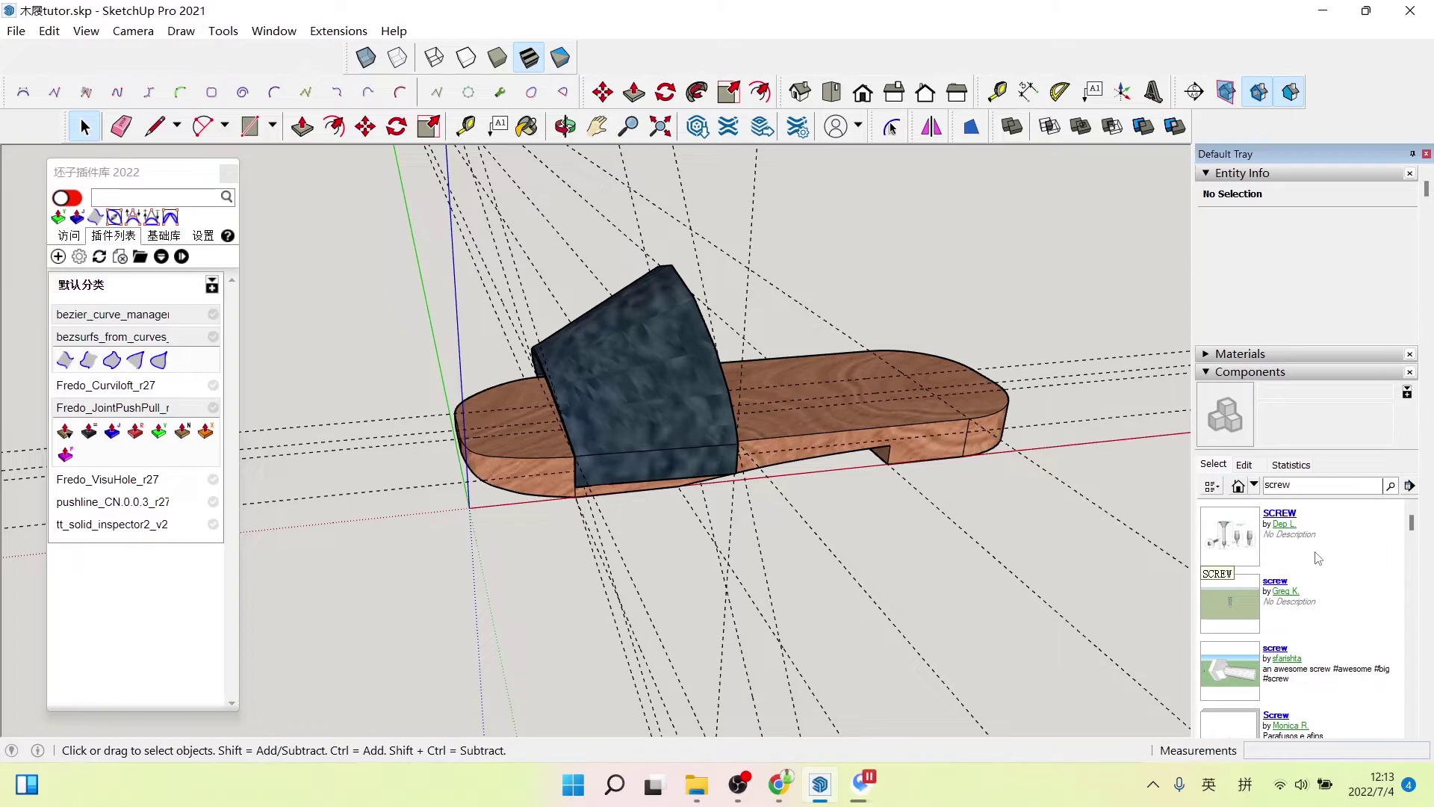
scroll(1318, 559, down, 1)
scroll(1318, 559, down, 1)
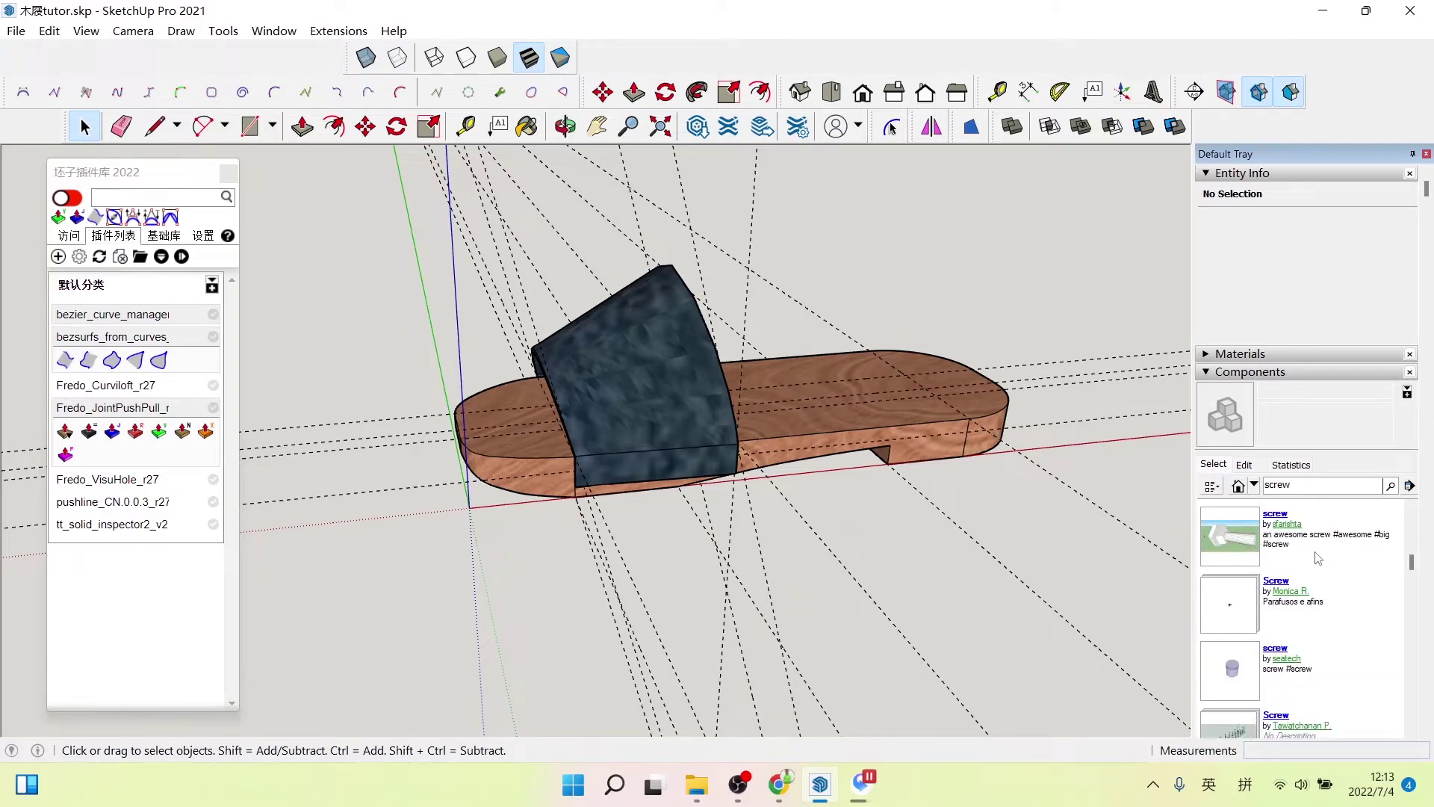
scroll(1319, 559, down, 1)
scroll(1318, 558, down, 1)
click(1299, 669)
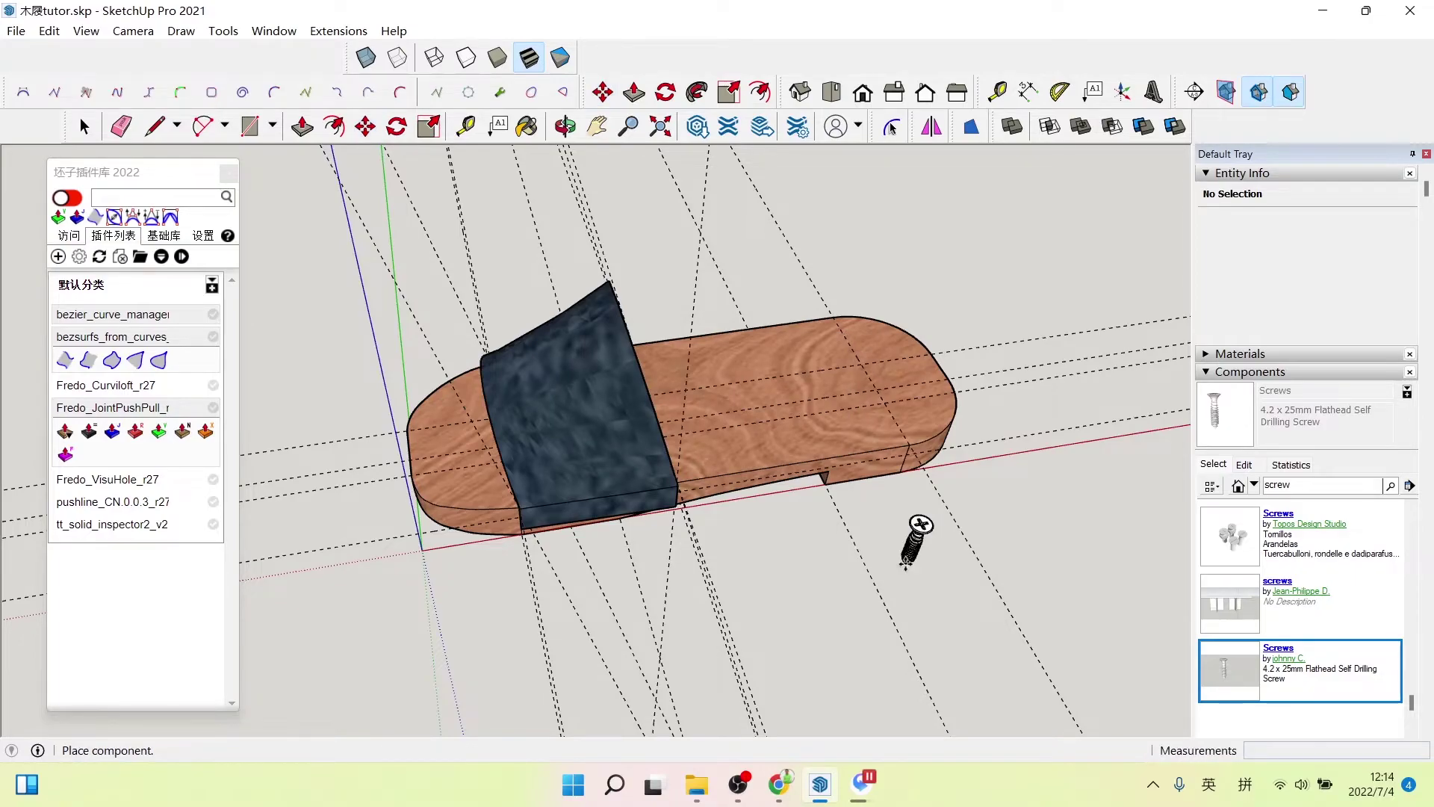
- Place the screw beside the sandal and reselect it
click(912, 554)
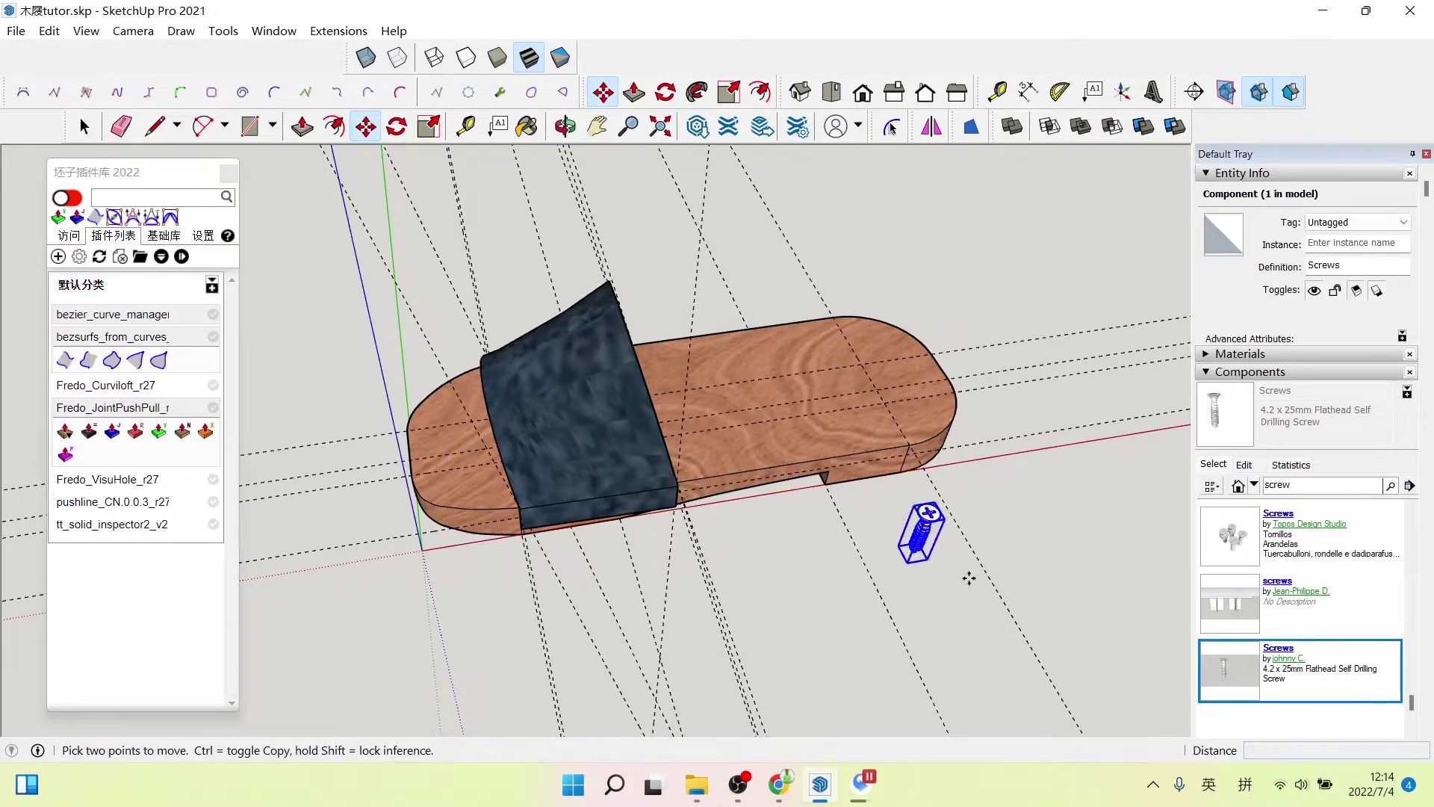
key(space)
mouse_move(946, 552)
middle_down()
mouse_move(986, 574)
mouse_move(983, 522)
mouse_move(910, 566)
middle_up()
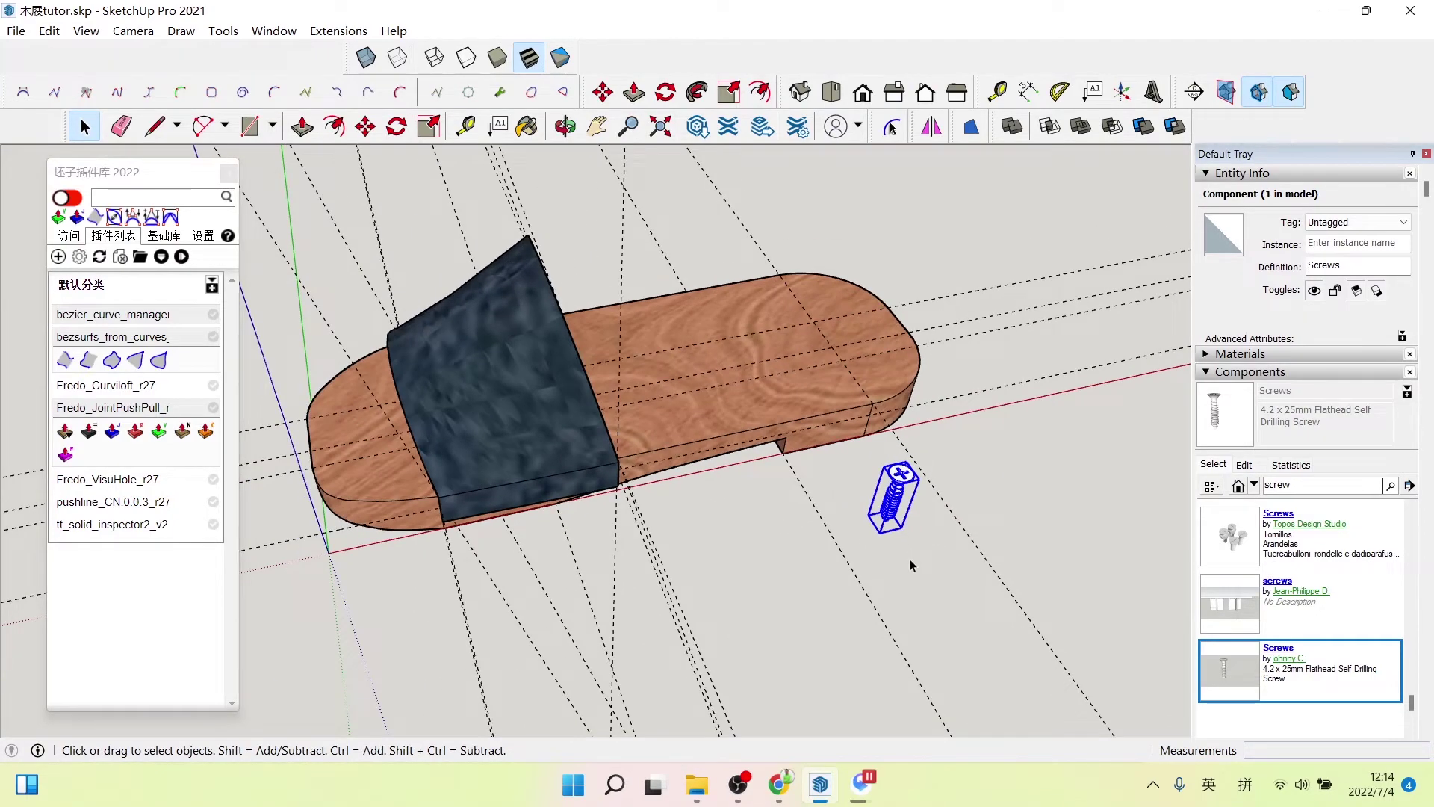
click(546, 520)
middle_drag(546, 519, 859, 448)
click(891, 426)
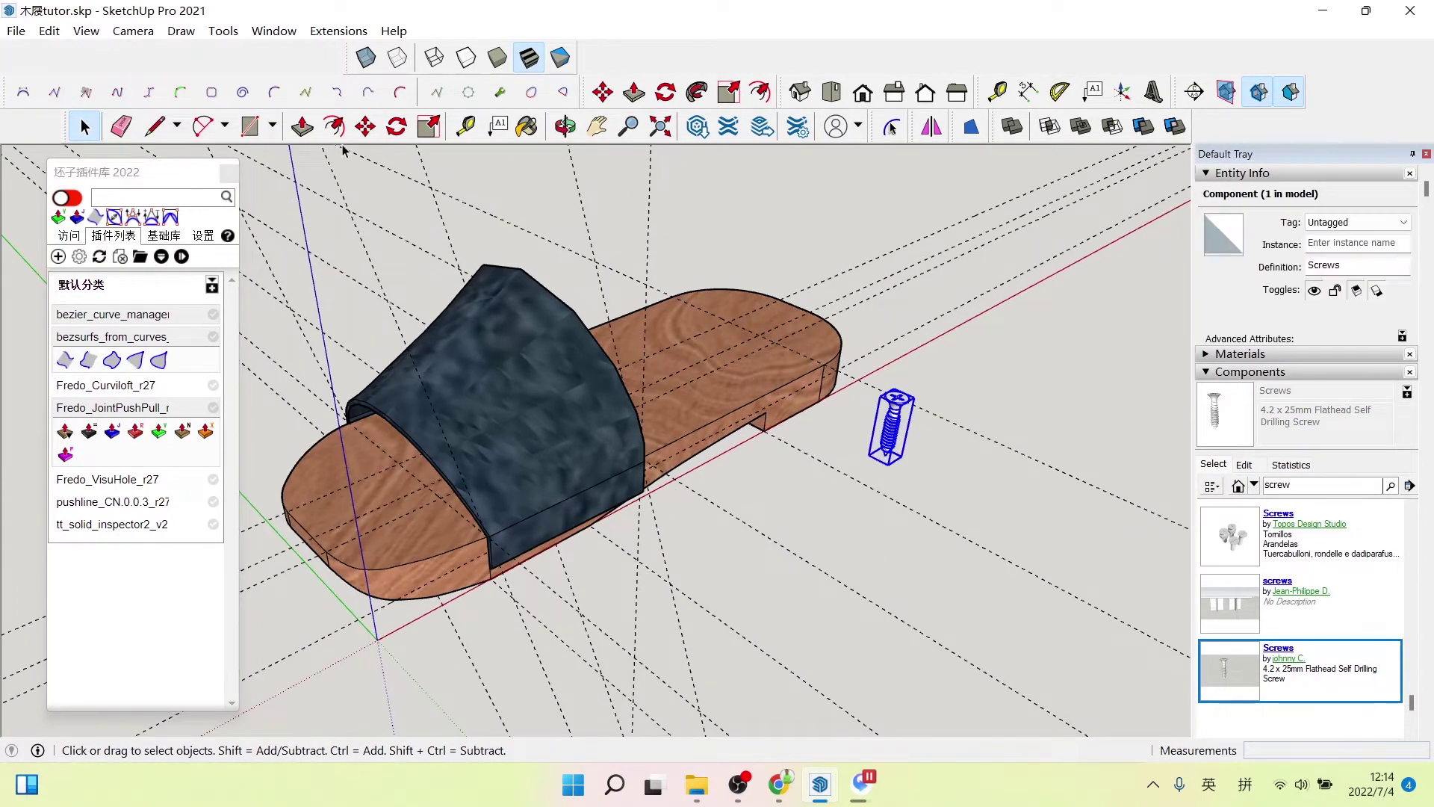
- Rotate the screw 90° about the sole notch so it lies horizontally
click(397, 128)
scroll(773, 415, up, 5)
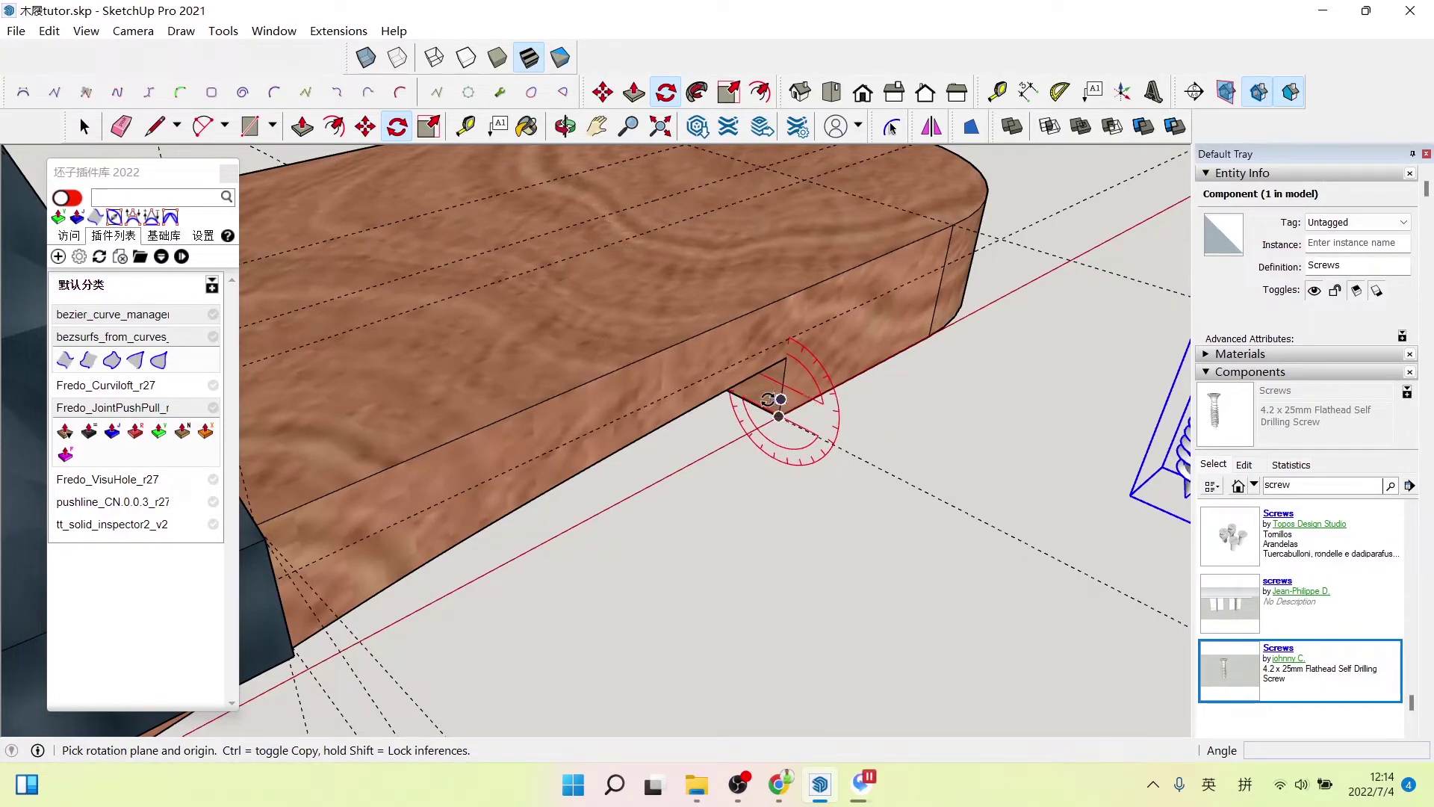
click(780, 398)
scroll(750, 393, down, 2)
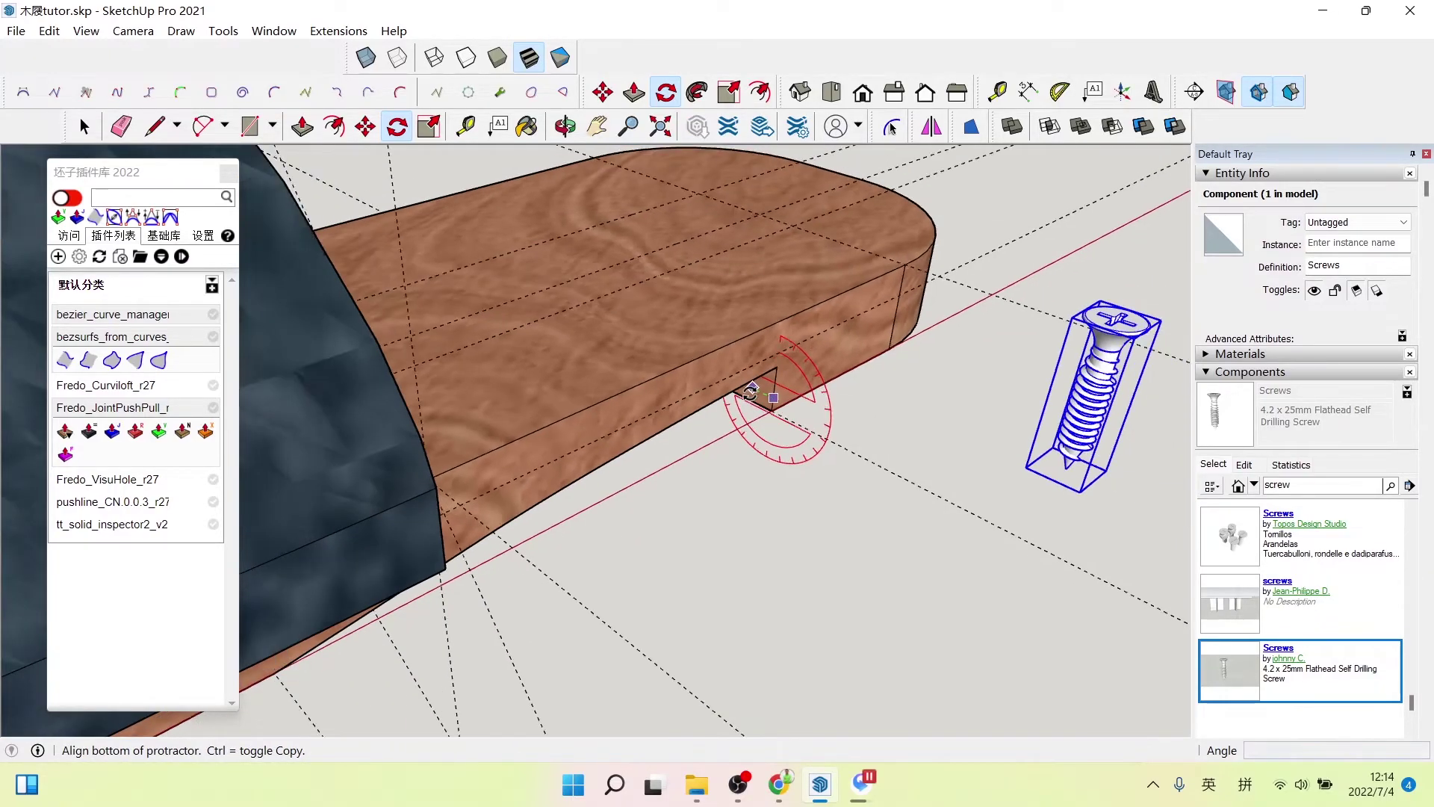
scroll(751, 390, down, 1)
click(751, 389)
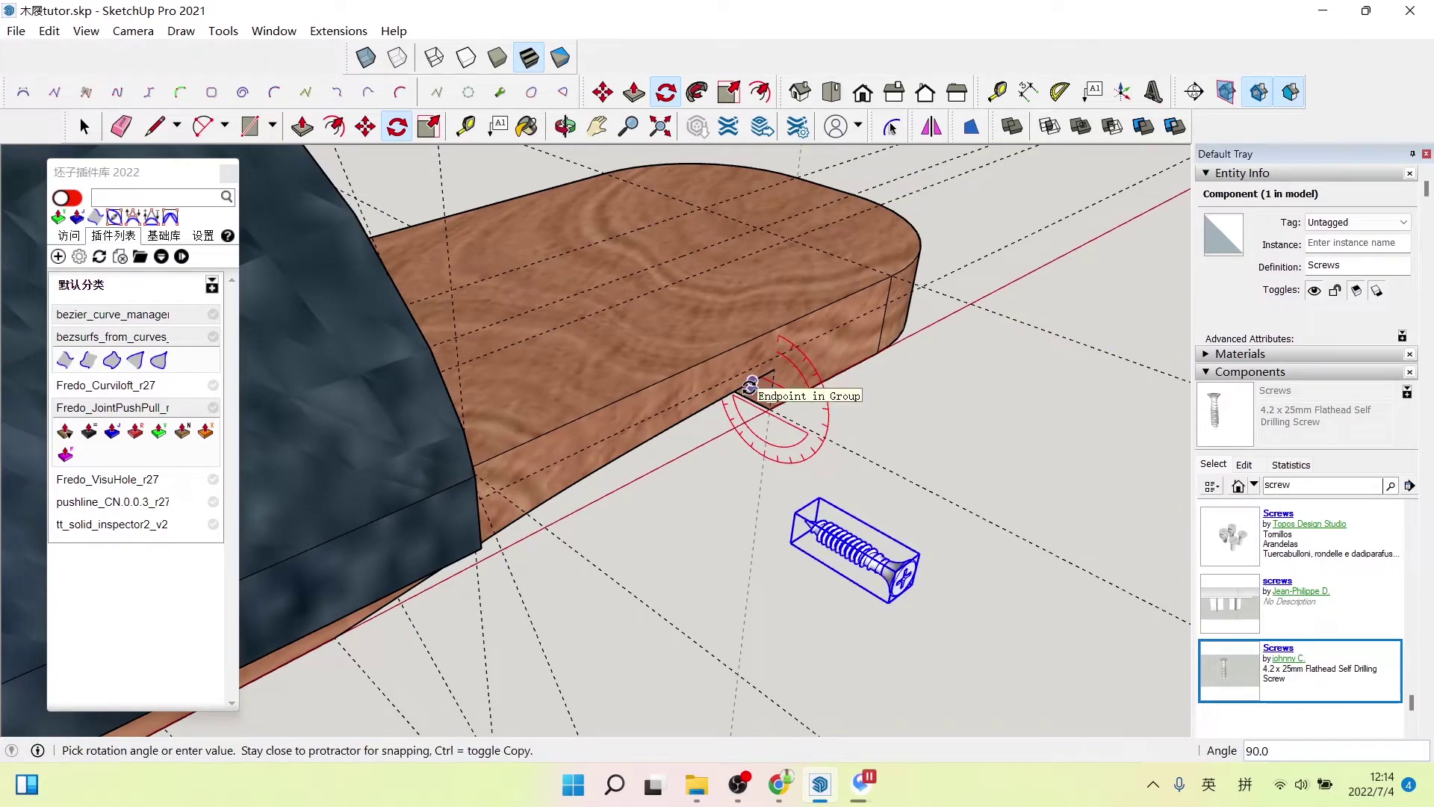
click(751, 386)
middle_drag(751, 388, 821, 418)
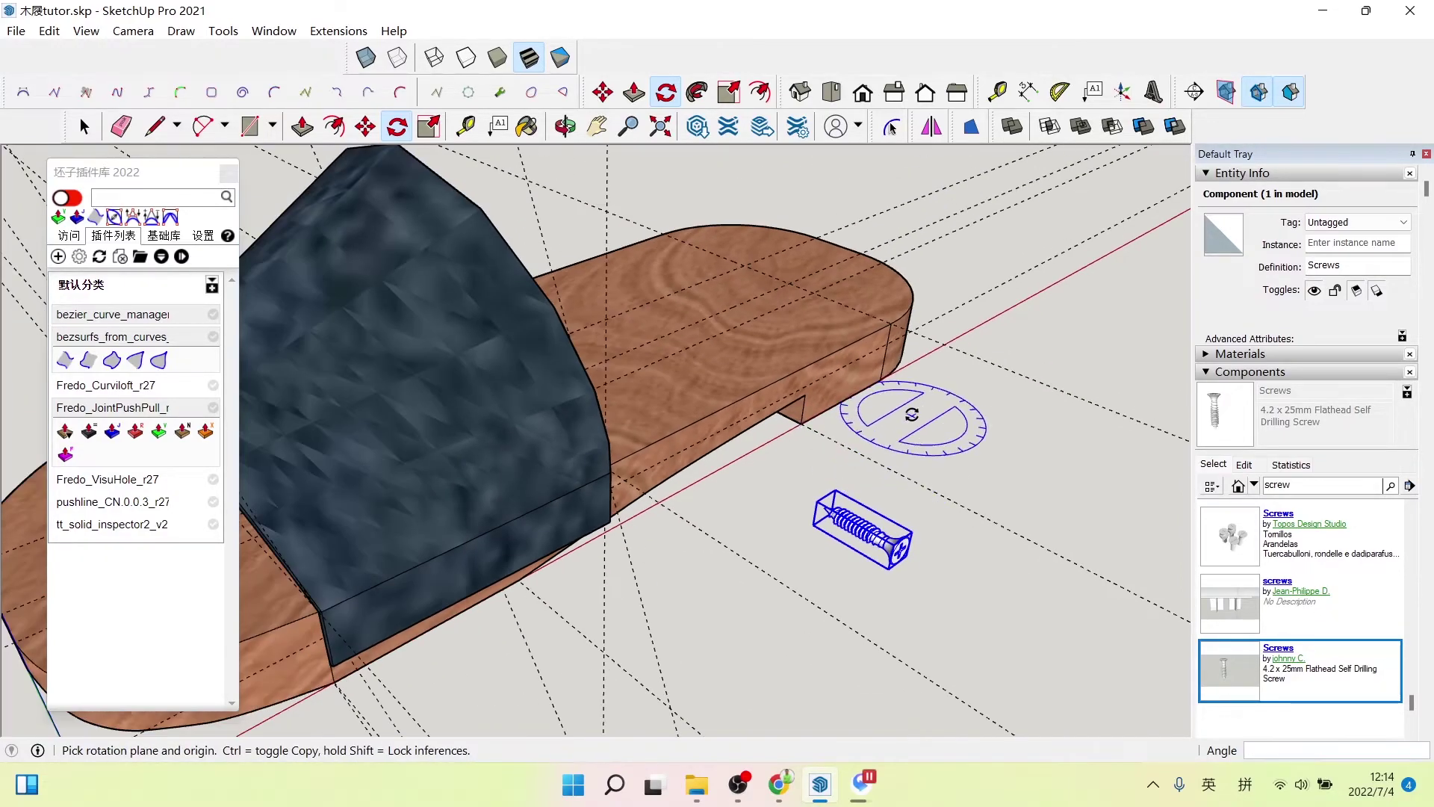
click(365, 127)
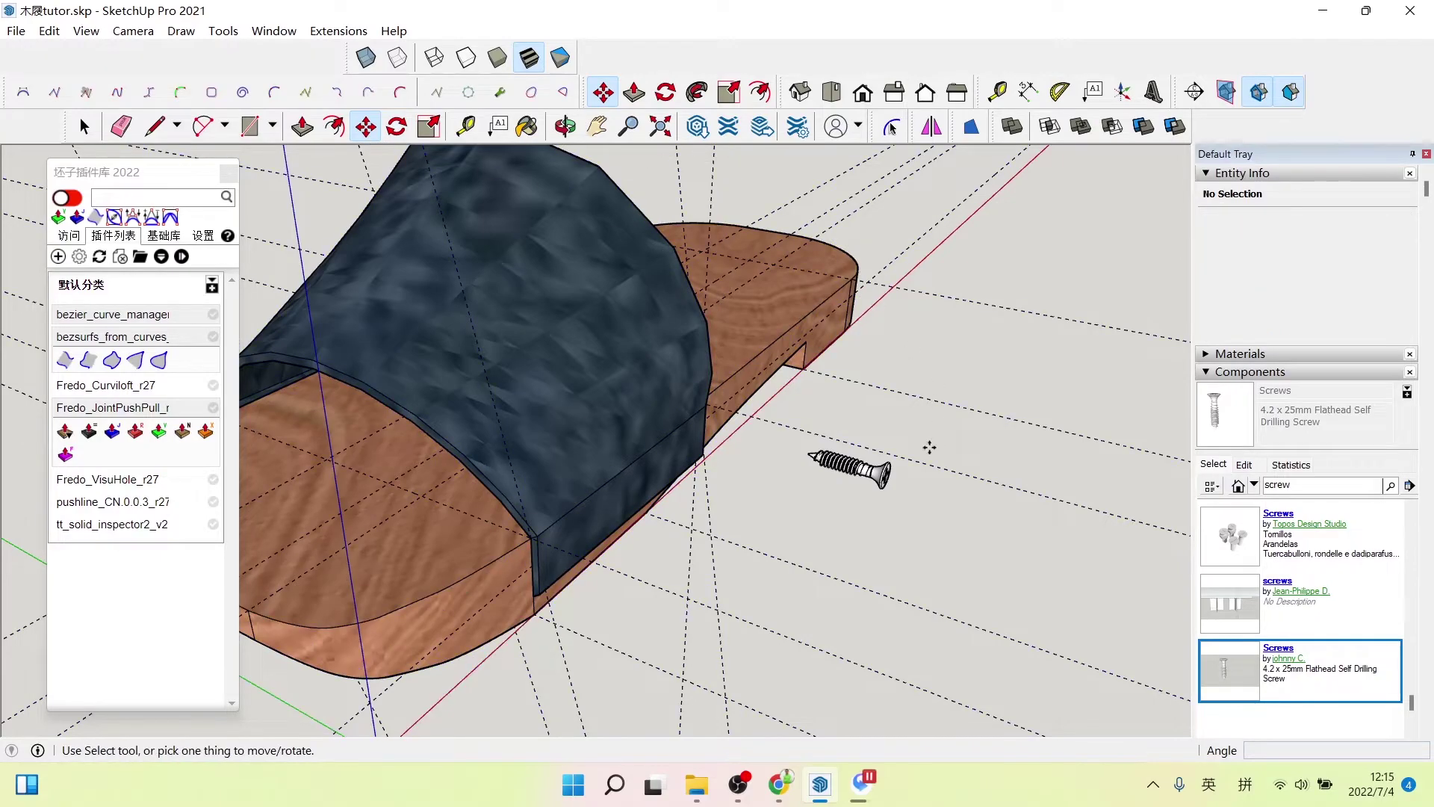
- Move the screw onto the strap's lower band at the sole edge, leaving only its head showing
click(880, 482)
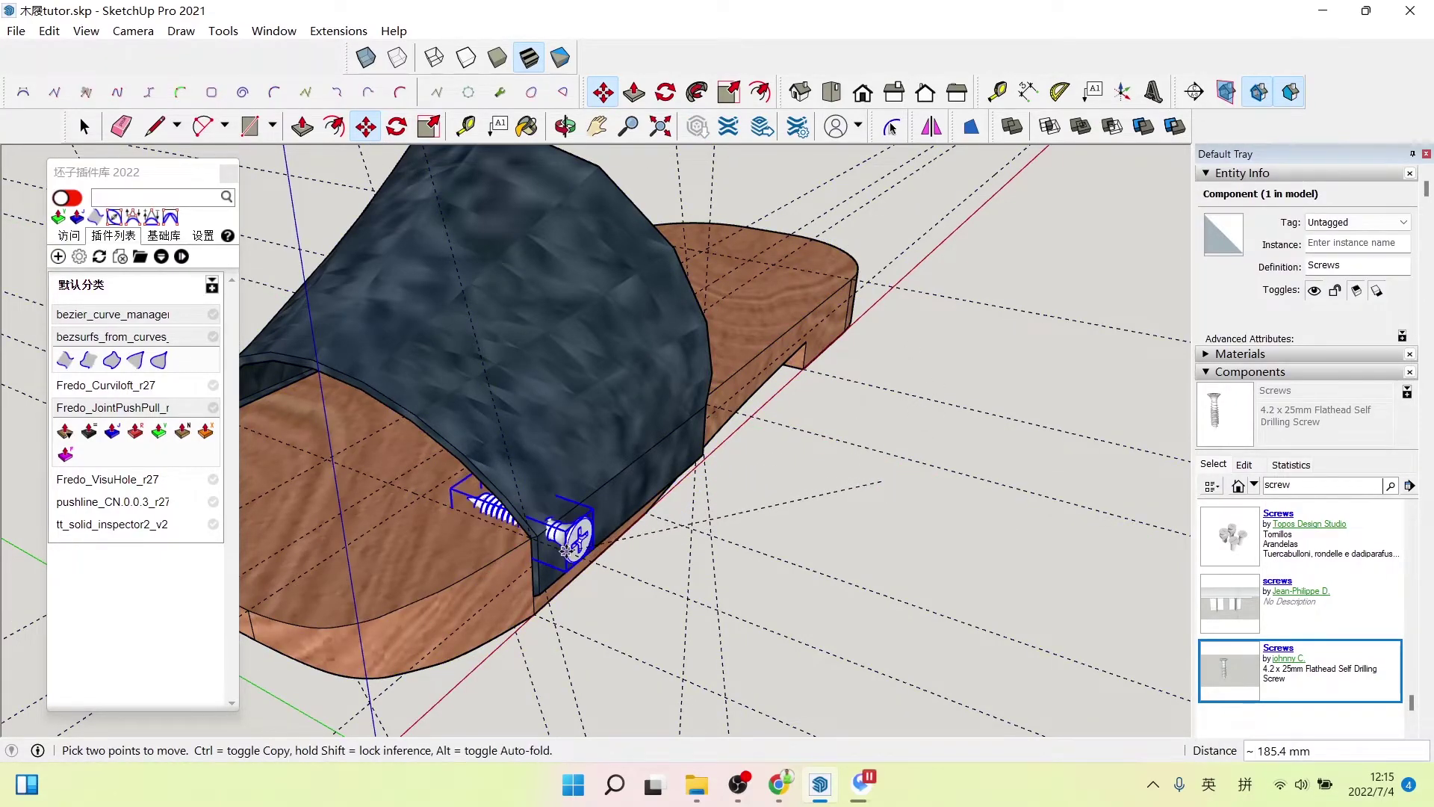
click(568, 551)
scroll(571, 552, up, 2)
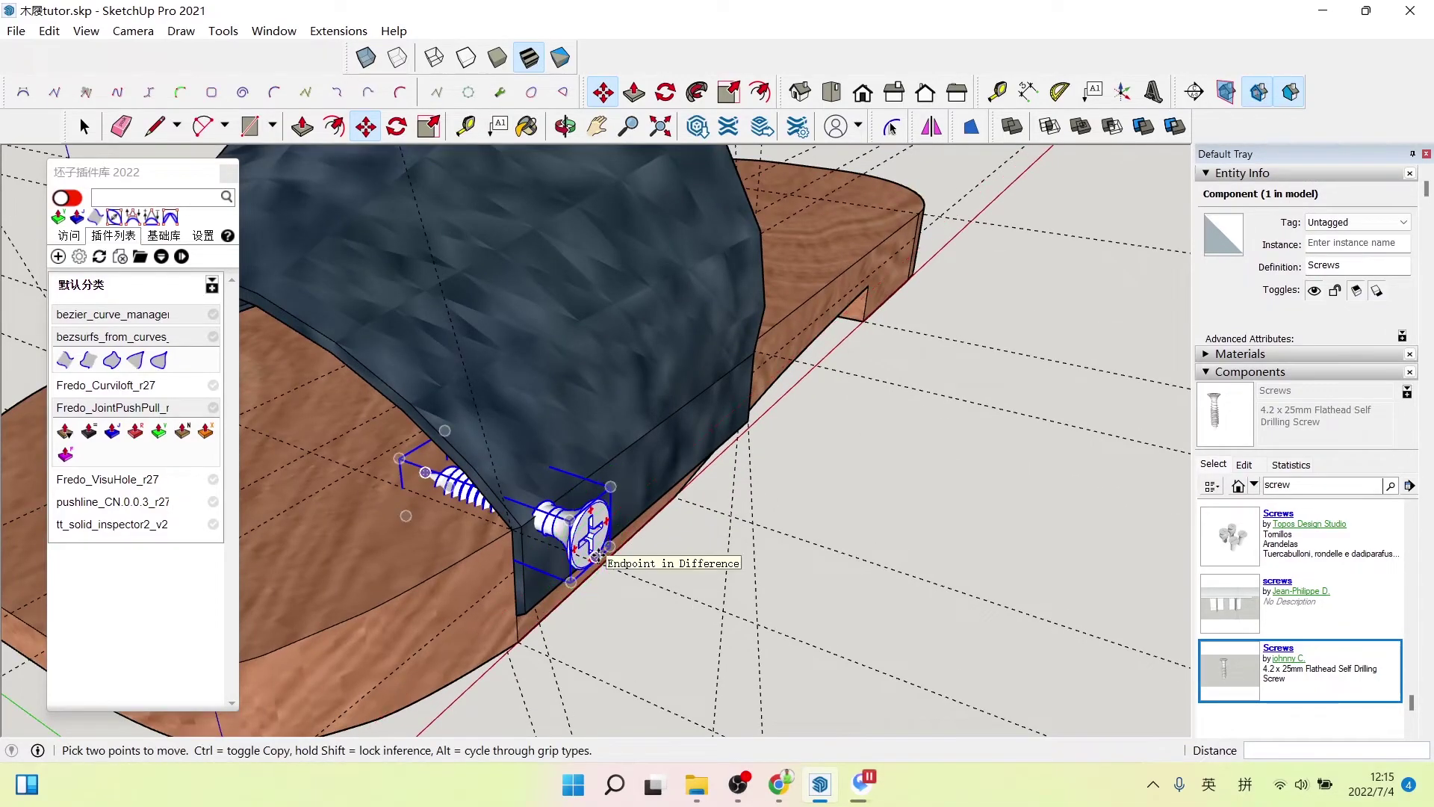
click(591, 549)
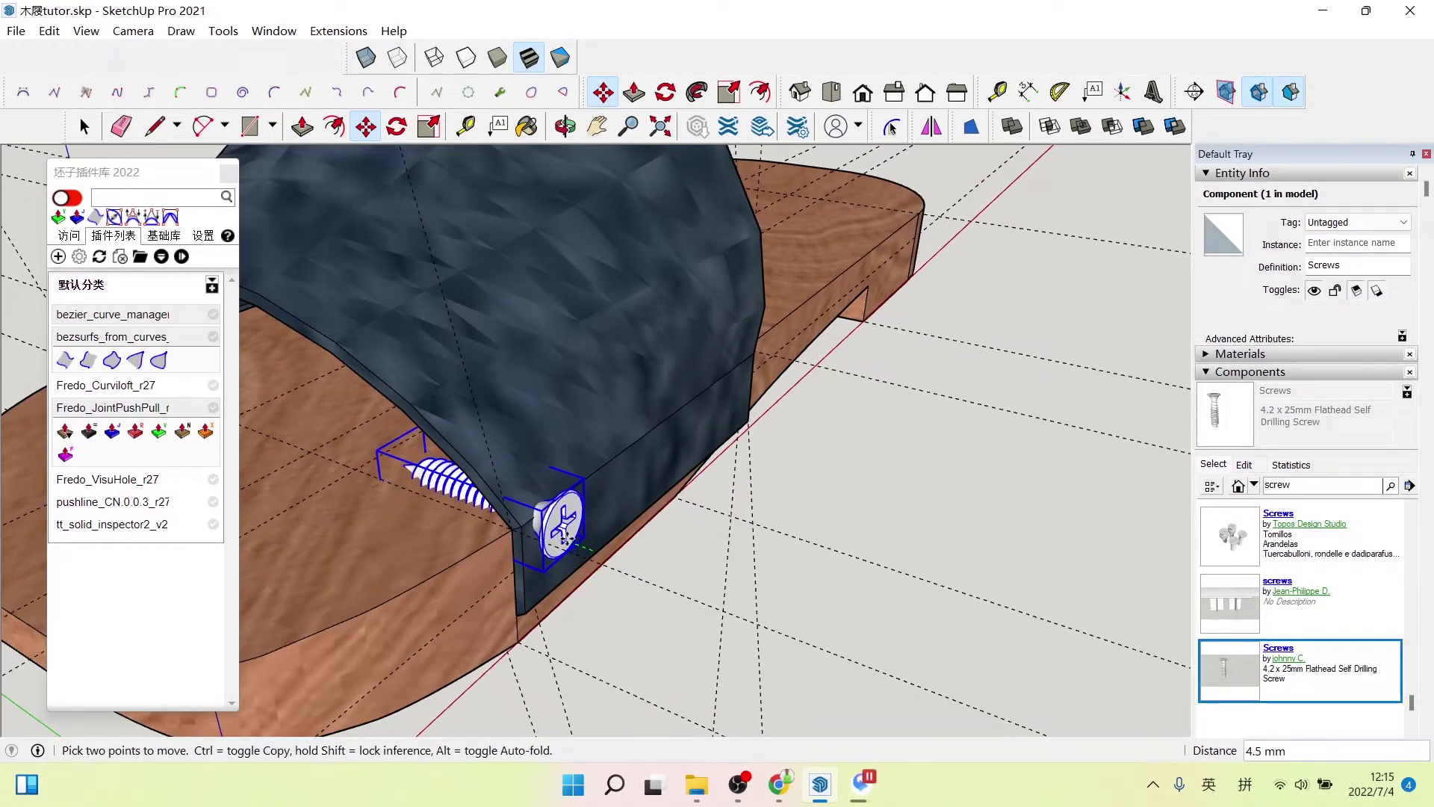
click(564, 531)
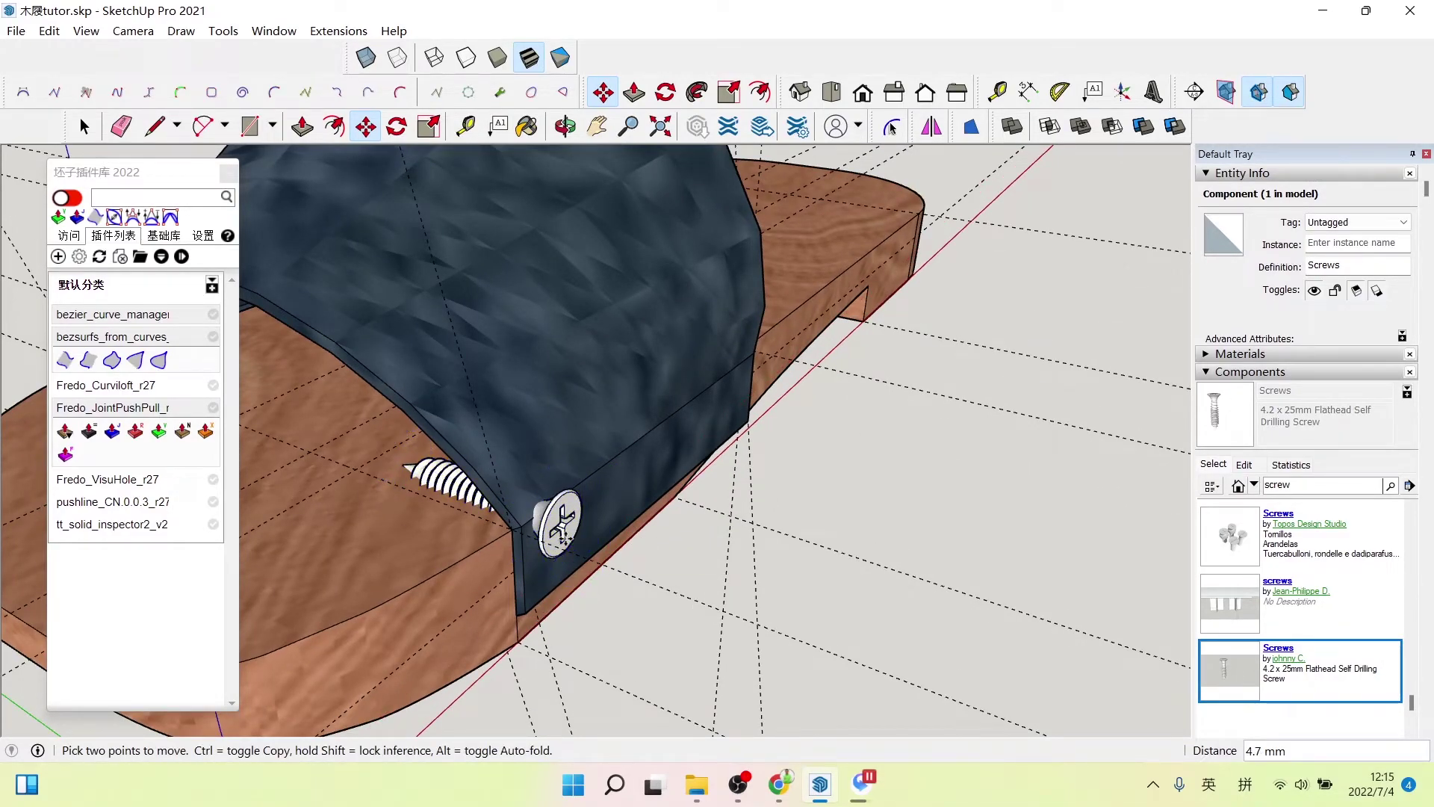
click(567, 535)
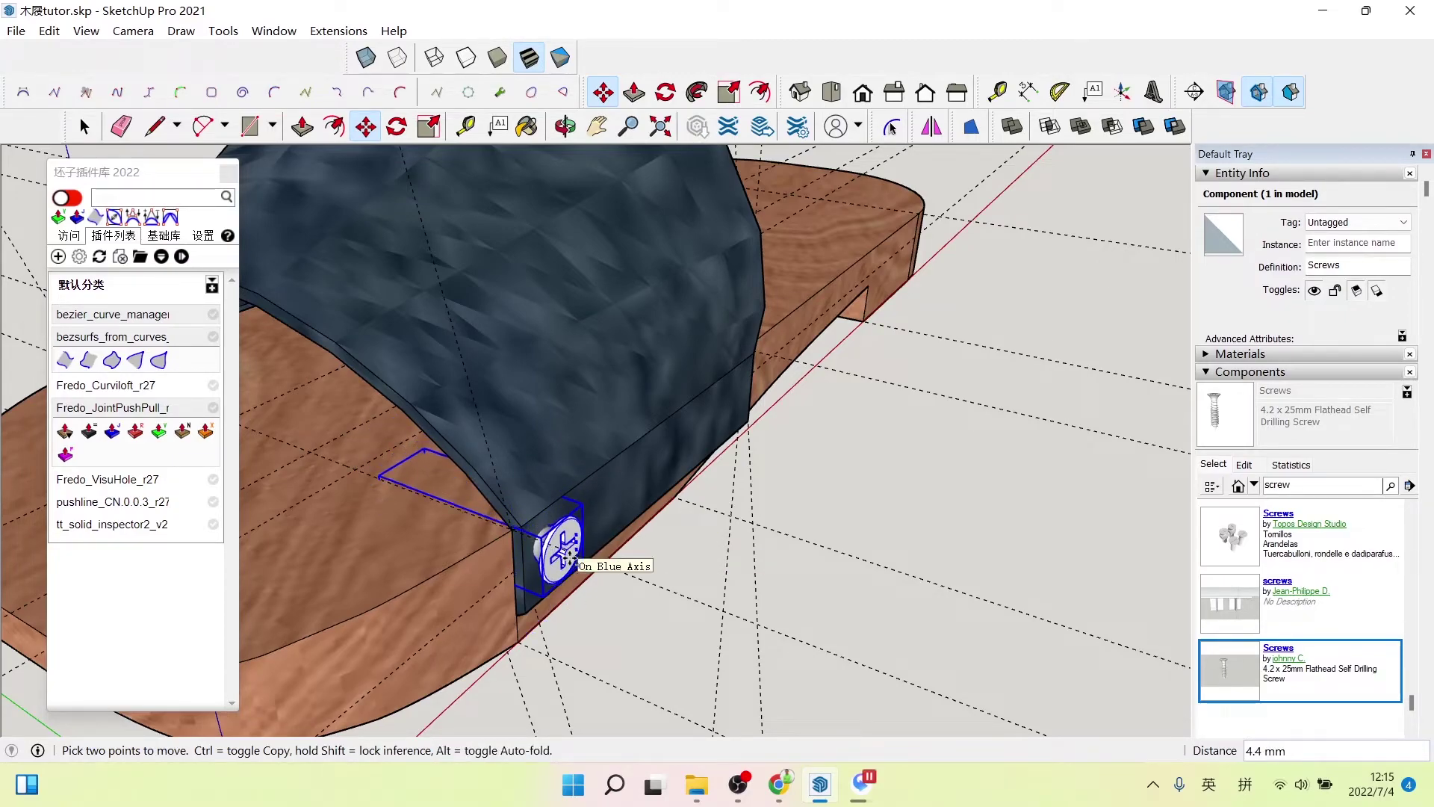
click(568, 556)
key(space)
- Orbit around the strap and sole to check the screw's placement
middle_drag(804, 588, 518, 514)
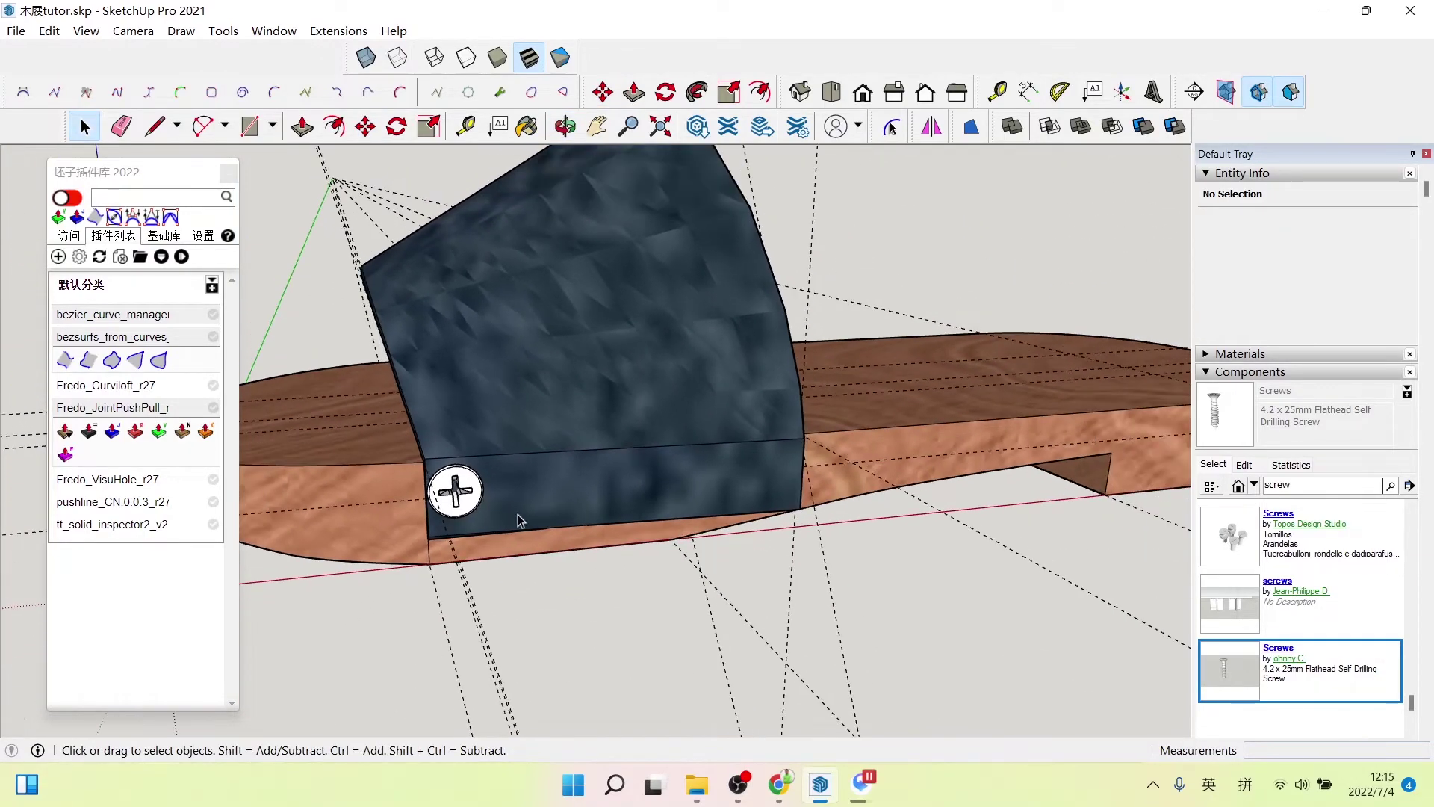
click(597, 503)
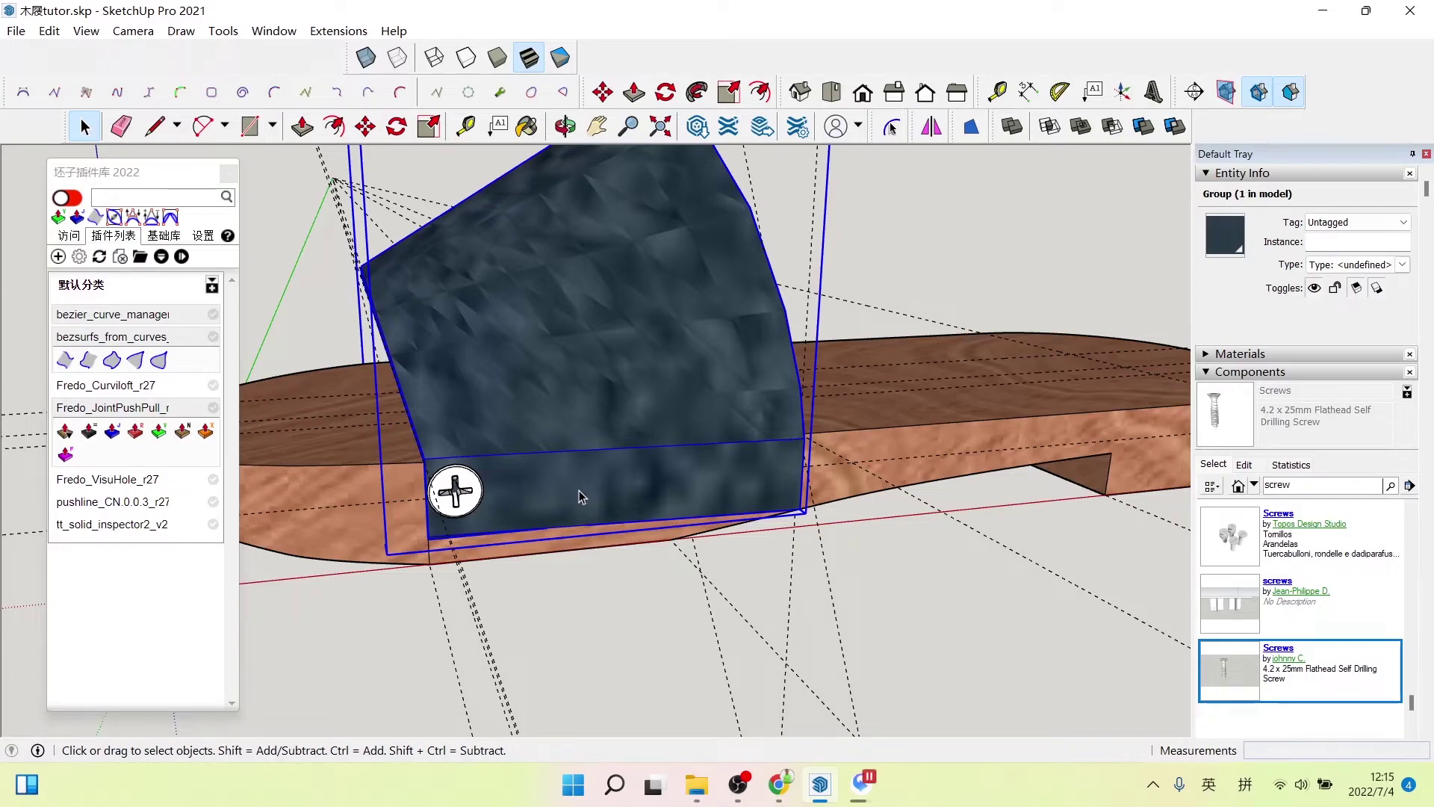
middle_drag(657, 505, 414, 320)
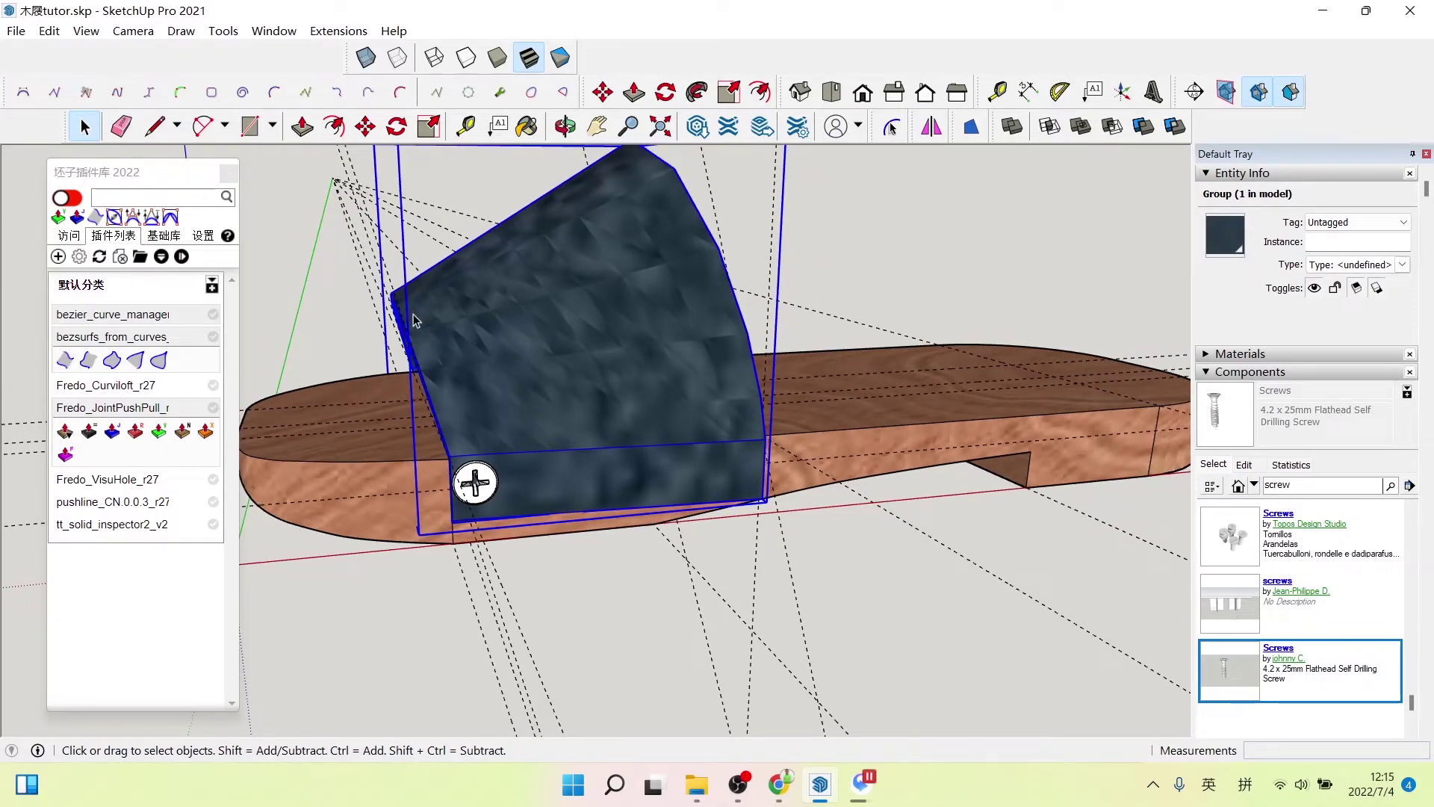
- Copy the screw twice along the strap's lower band, placing one mid-band and one near the end
scroll(504, 472, up, 3)
click(486, 475)
key(m)
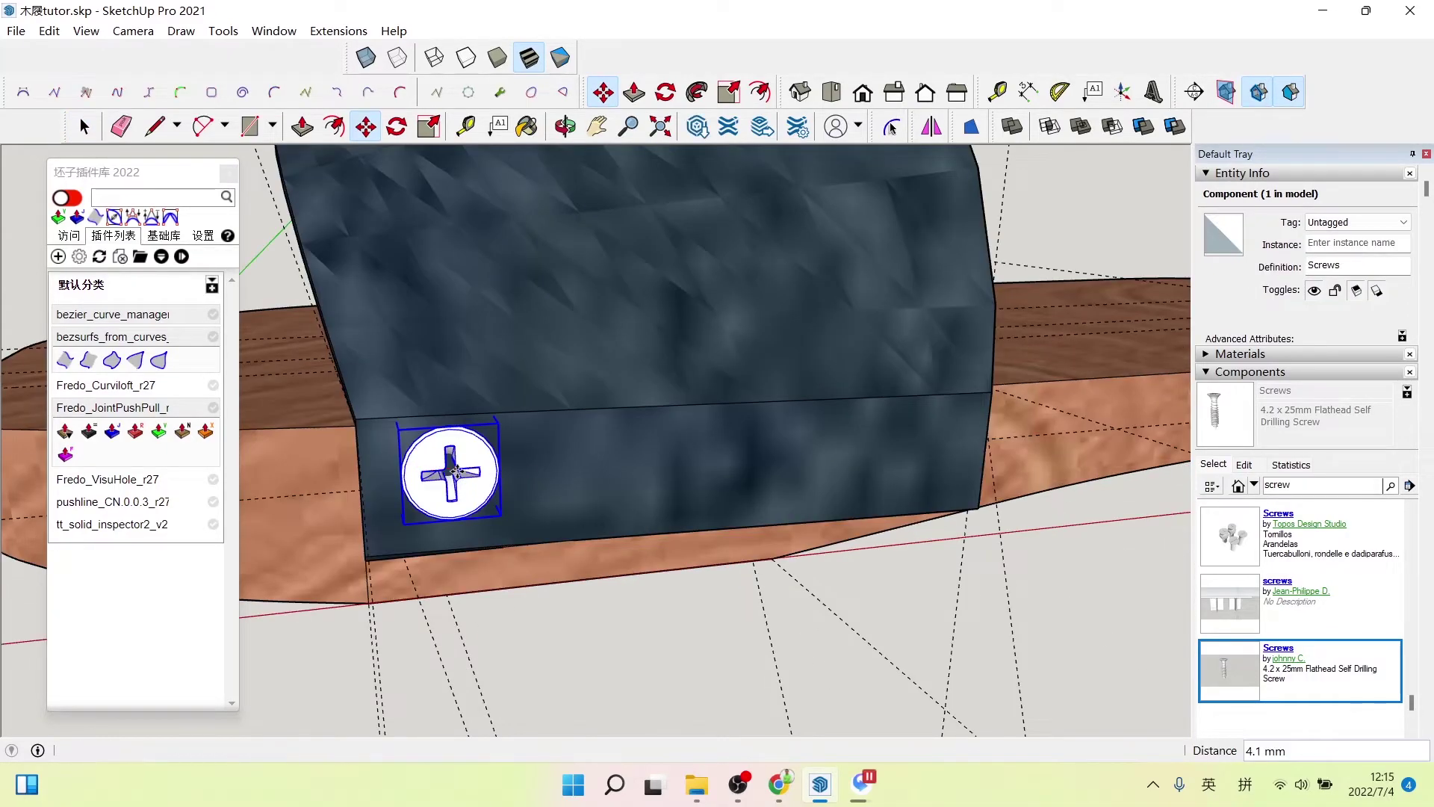
click(459, 468)
key(ctrl)
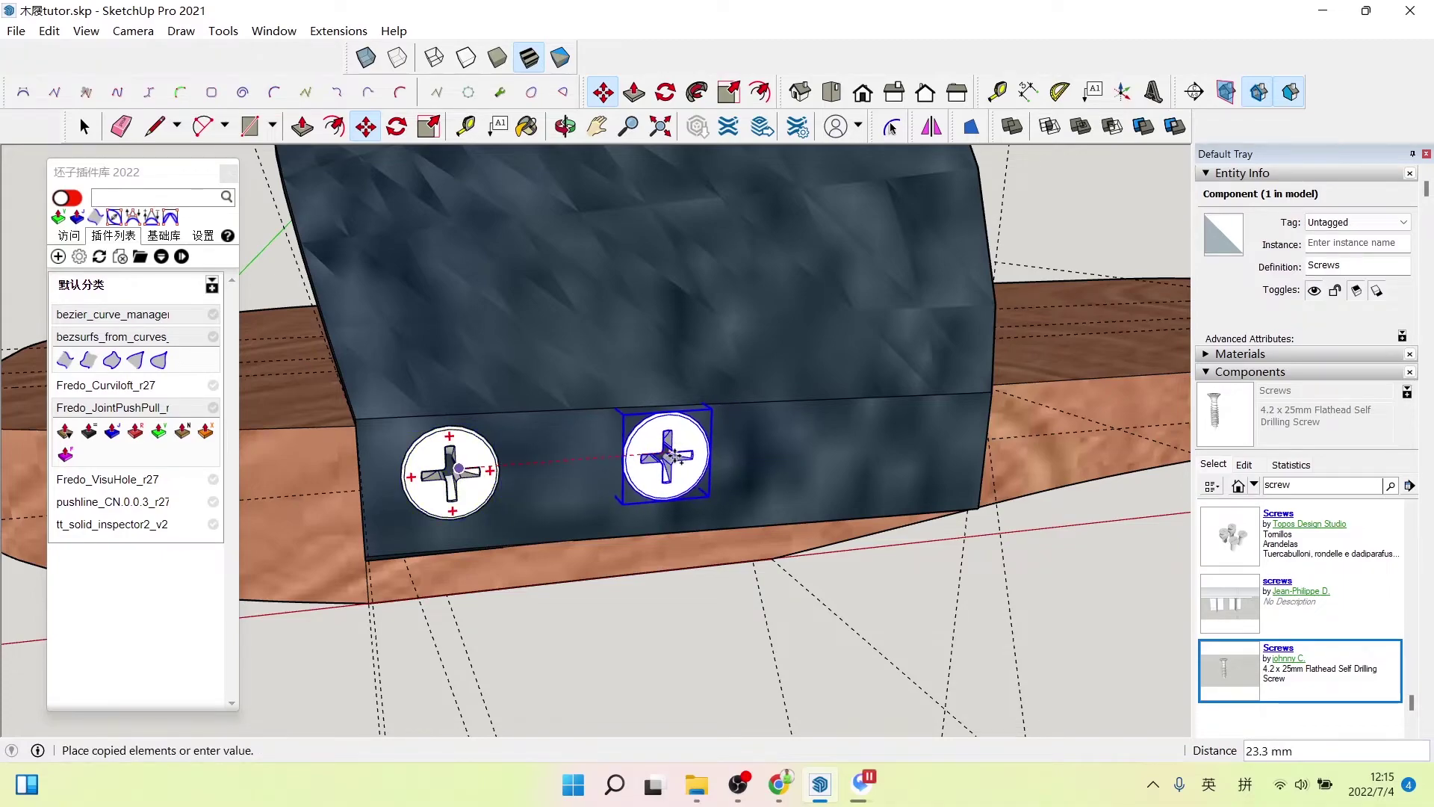
click(676, 456)
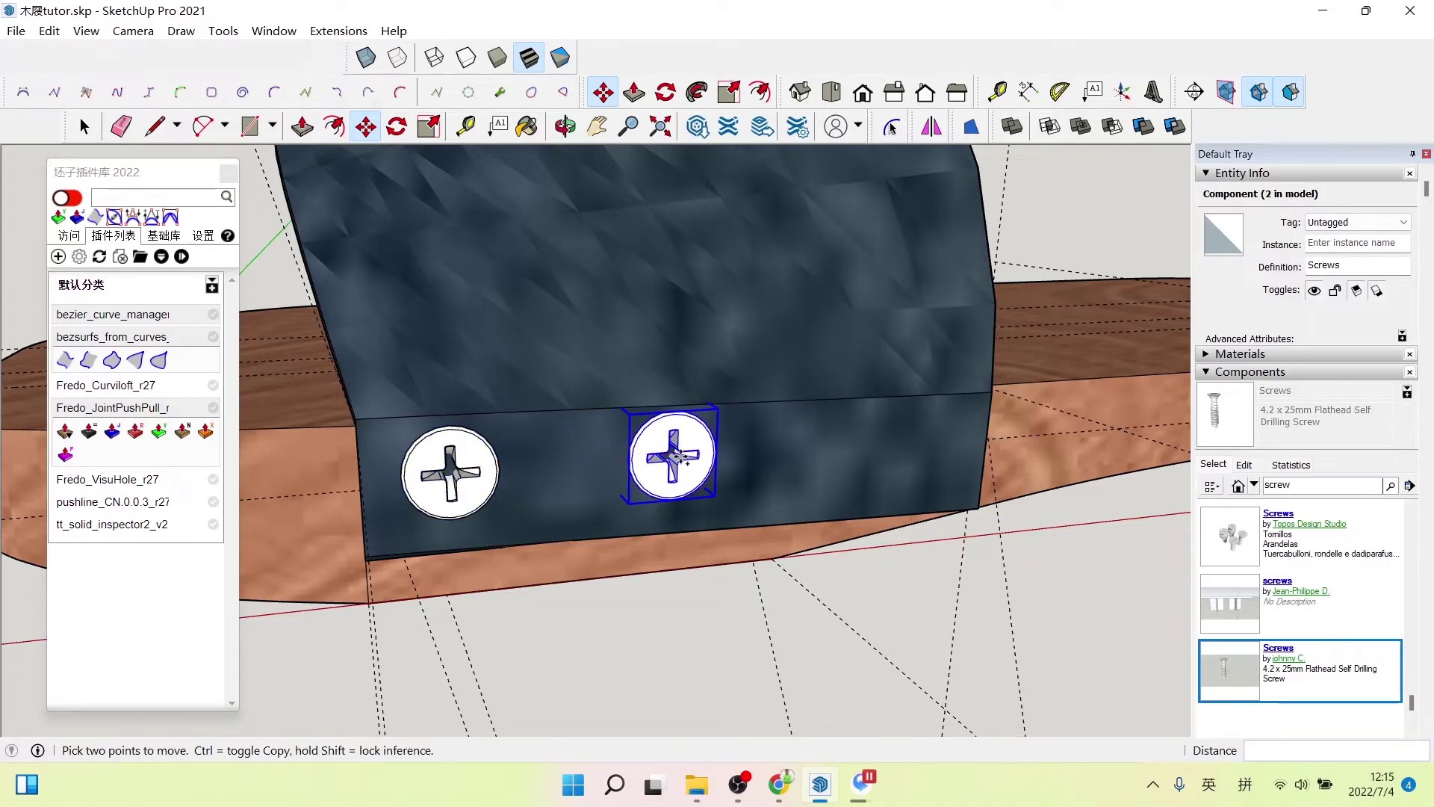
key(ctrl)
click(680, 457)
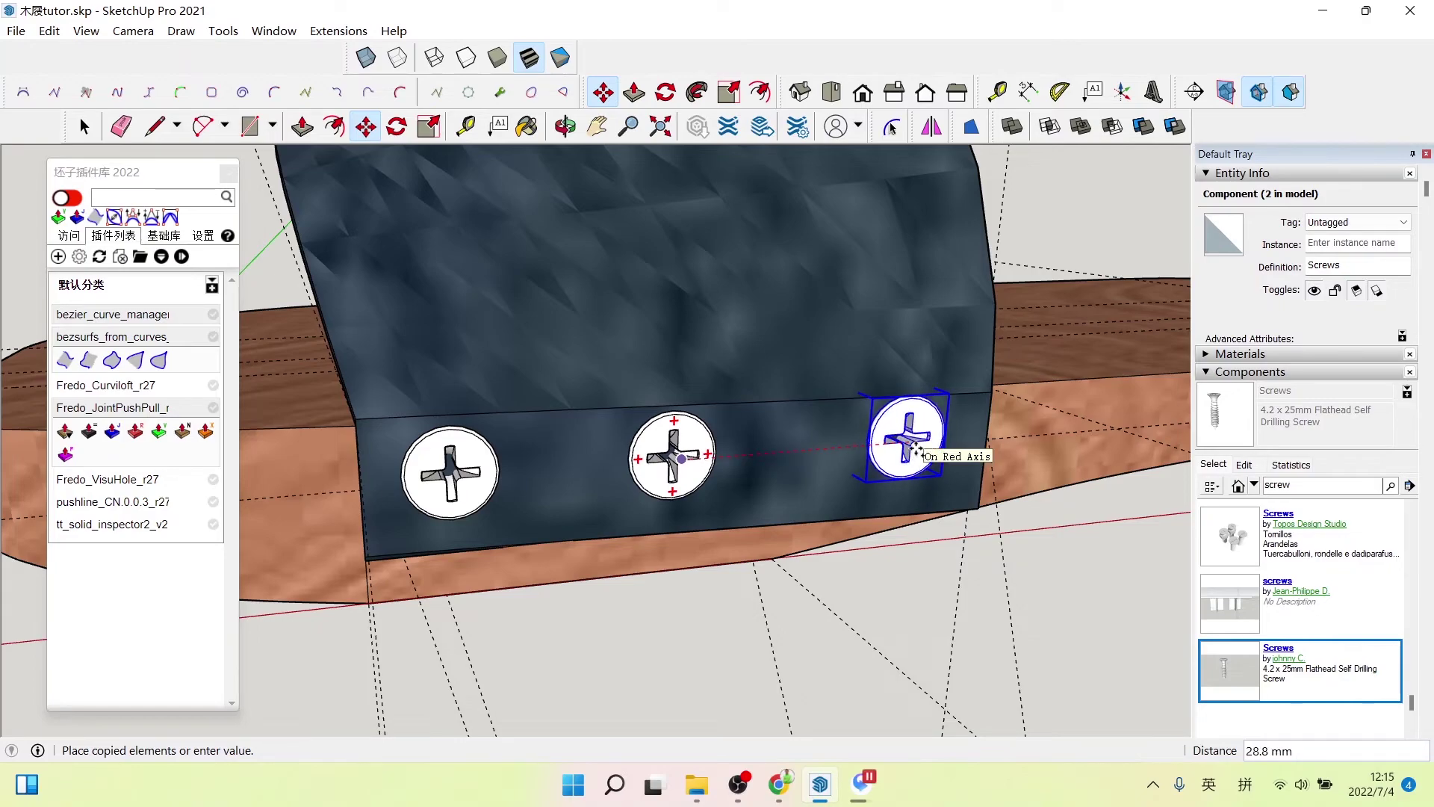
click(915, 448)
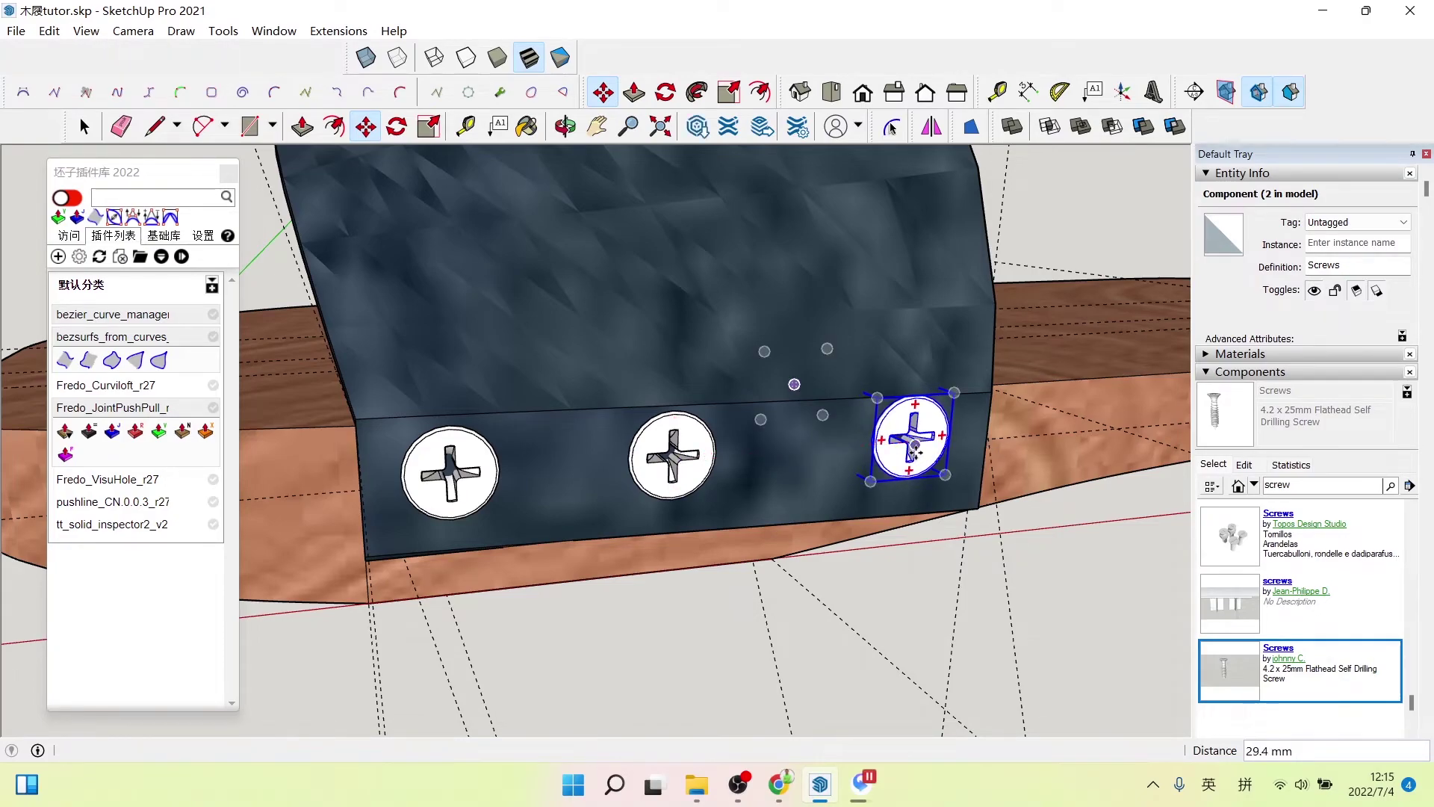
key(space)
- Add the first screw to the selection so all three screws are selected
middle_drag(912, 452, 883, 482)
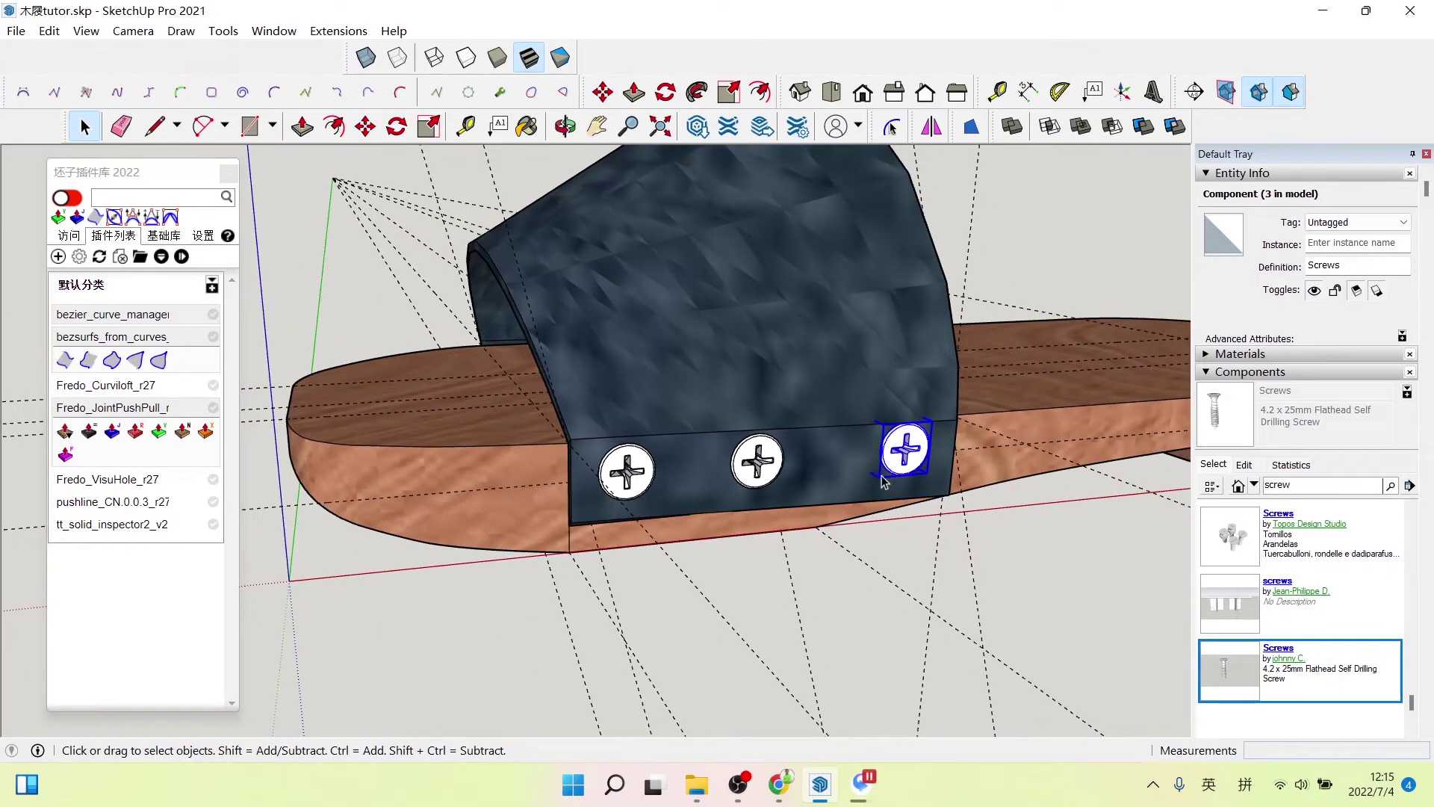
shift+click(626, 471)
middle_drag(768, 487, 790, 473)
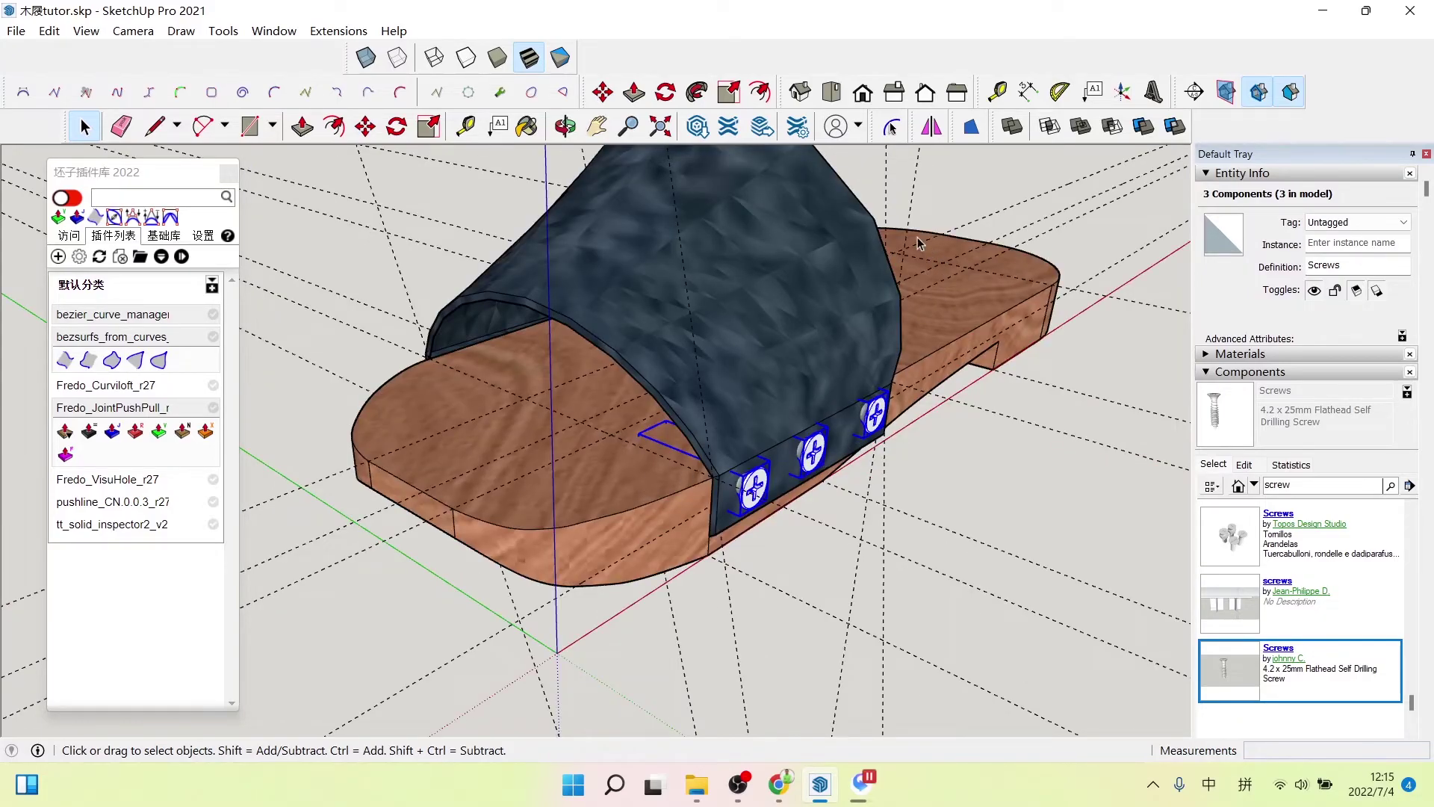
- Mirror a copy of the three selected screws across the sole to the slipper's other side
click(931, 127)
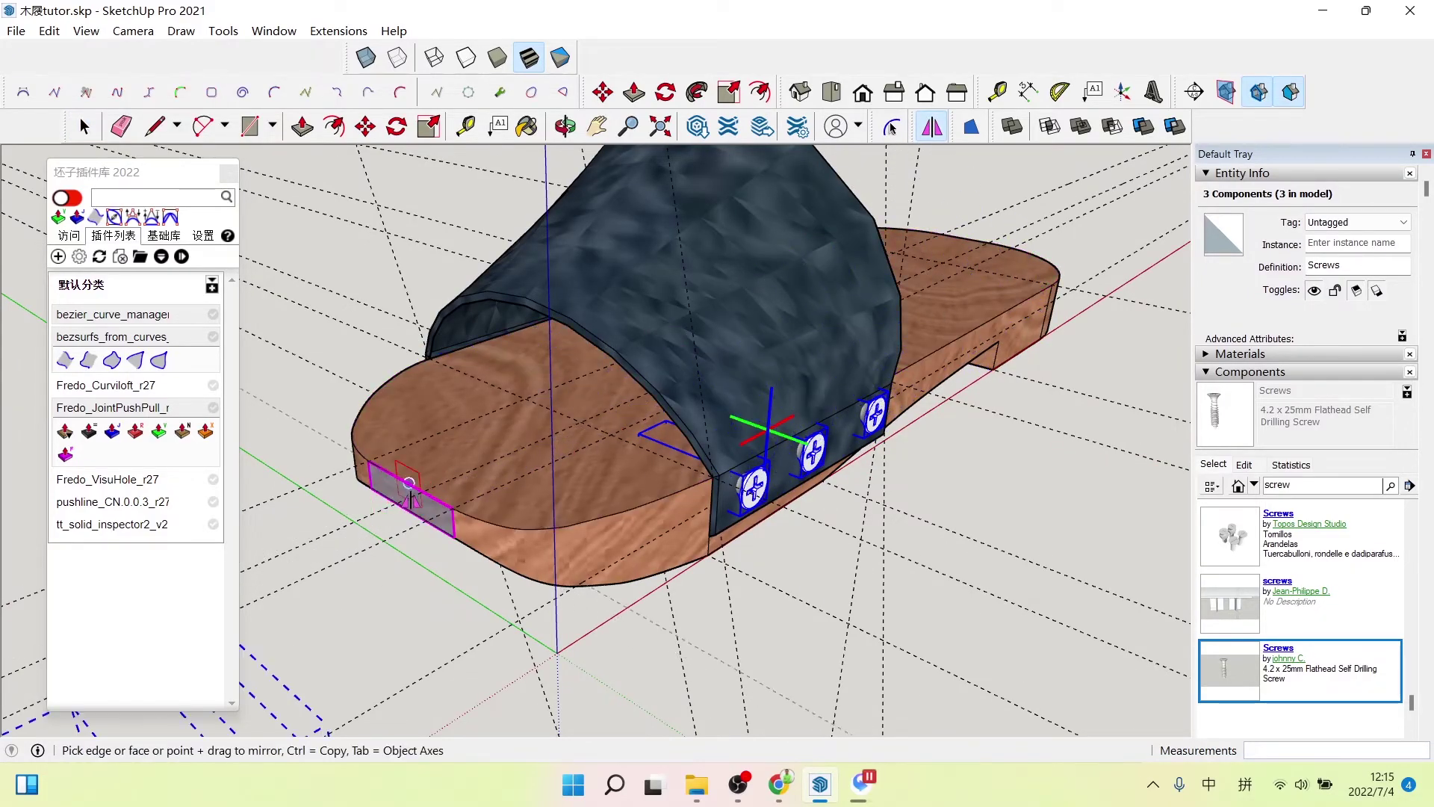
middle_drag(409, 489, 544, 487)
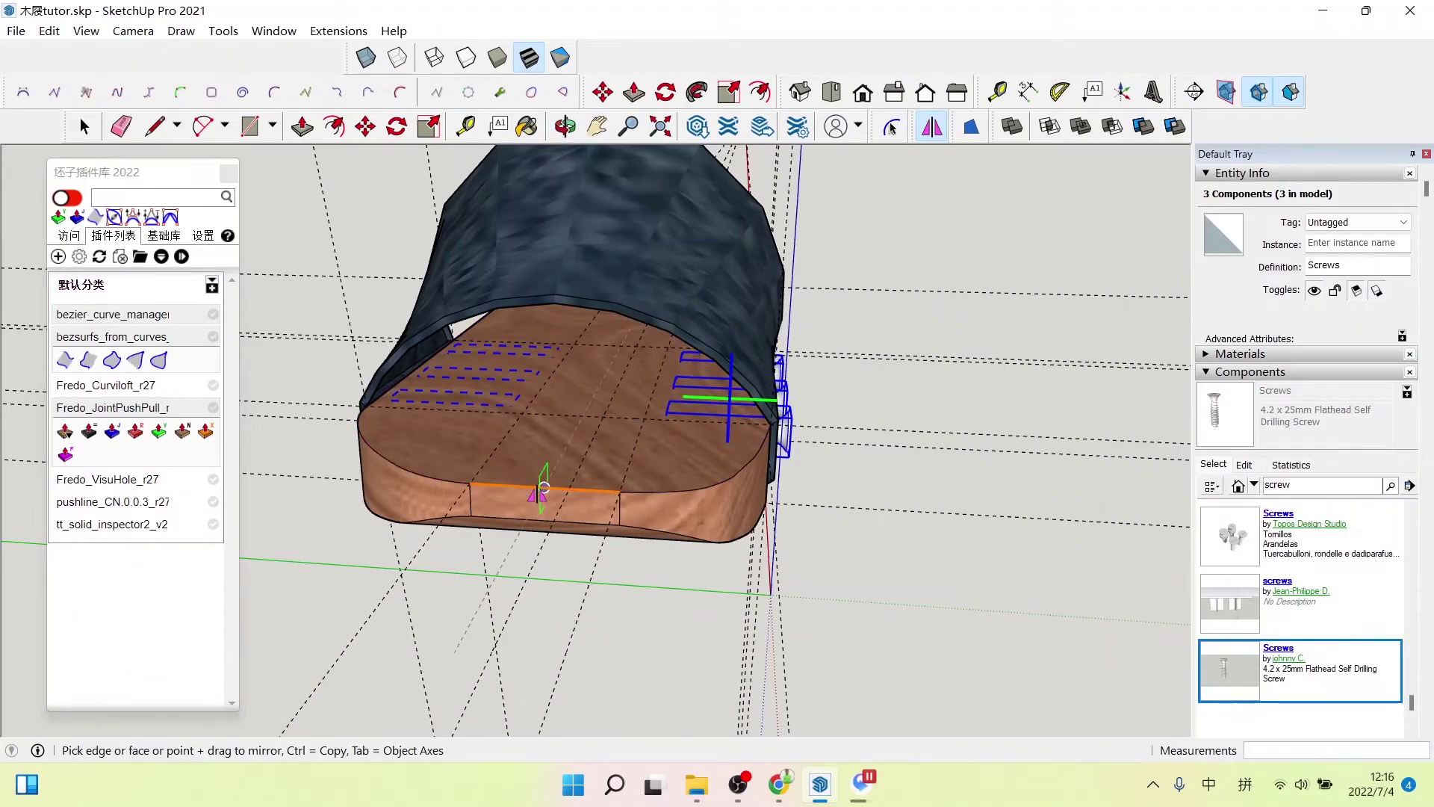
ctrl+click(544, 489)
key(space)
middle_drag(544, 489, 460, 445)
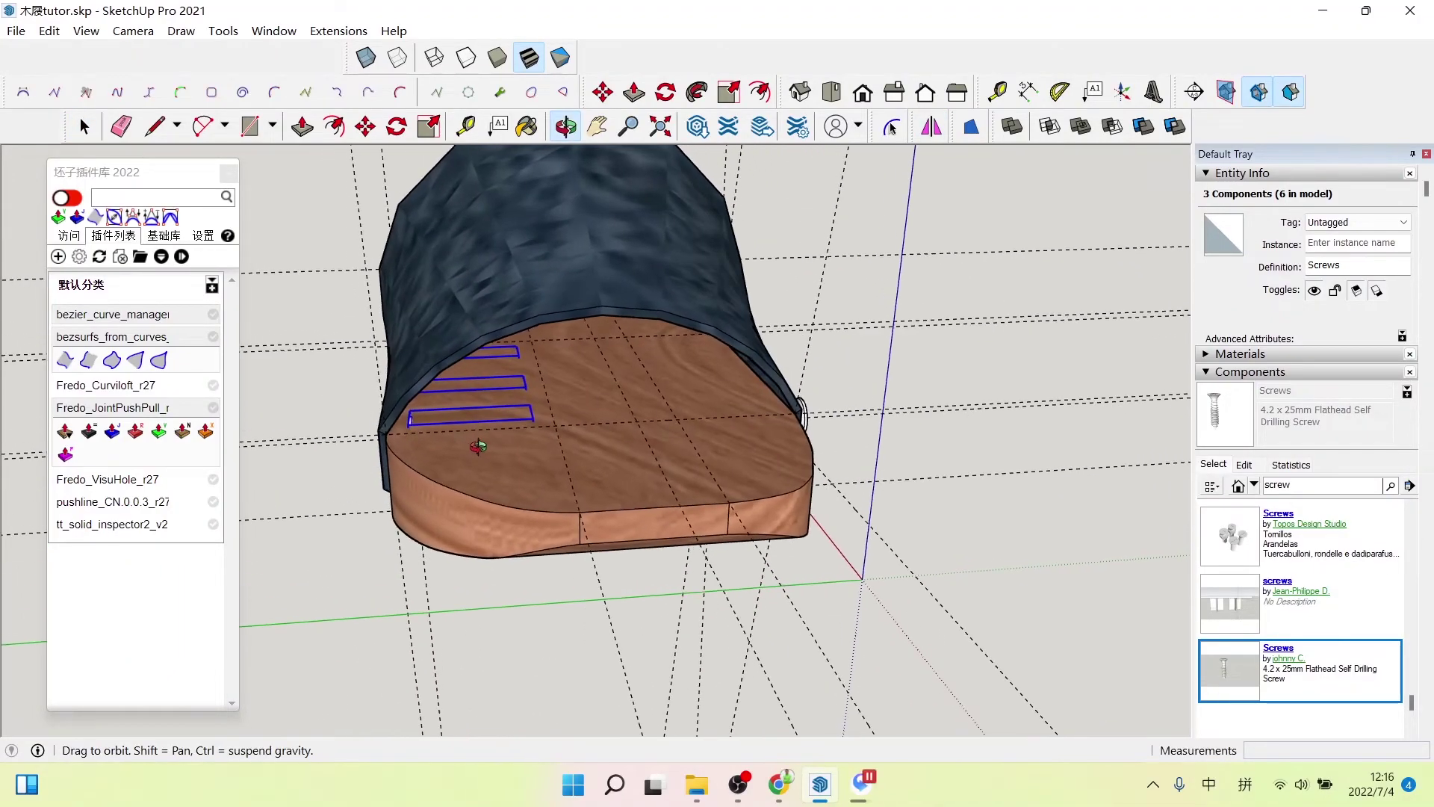
scroll(460, 445, up, 3)
- Move the mirrored screws so they sit against the strap's lower band on that side
click(602, 91)
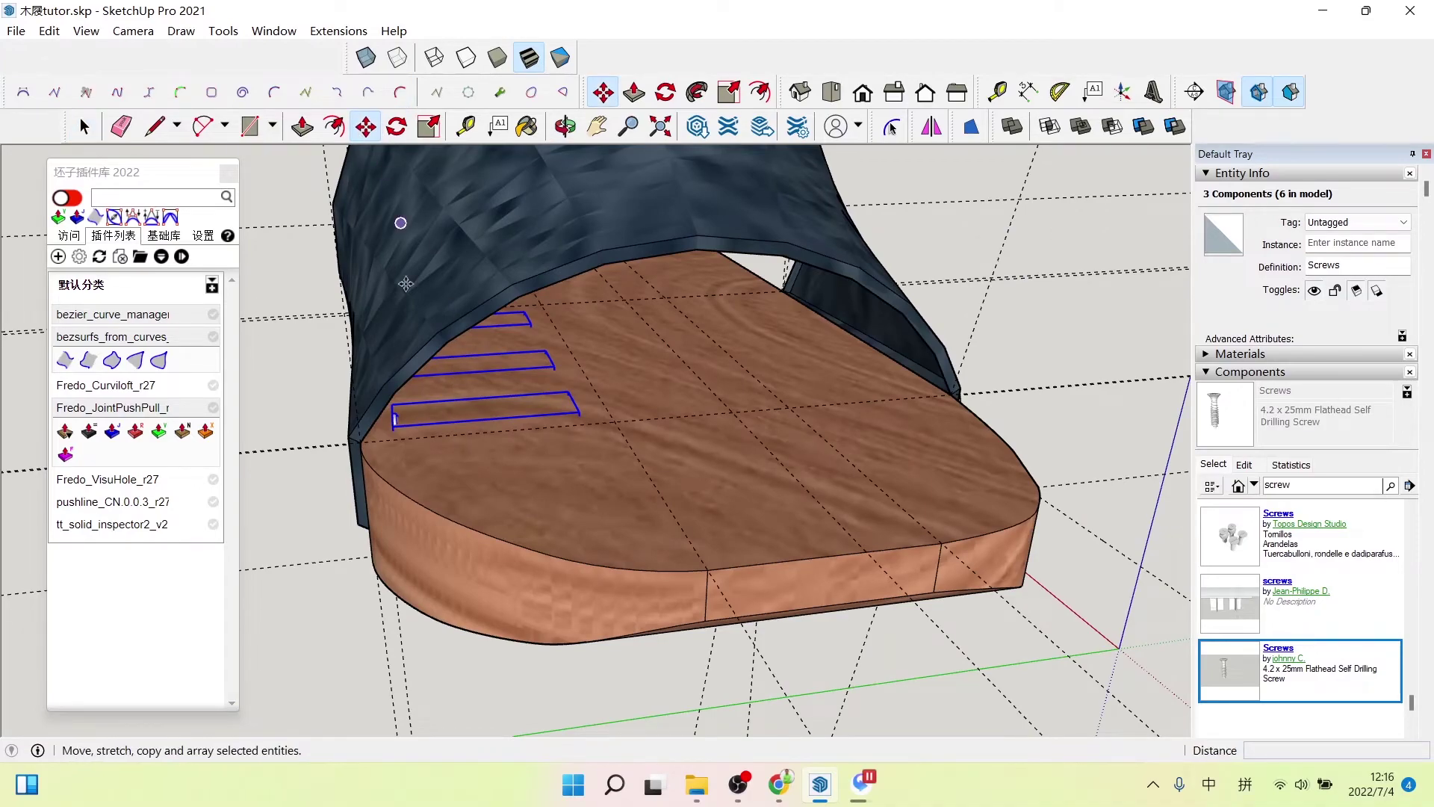
click(481, 418)
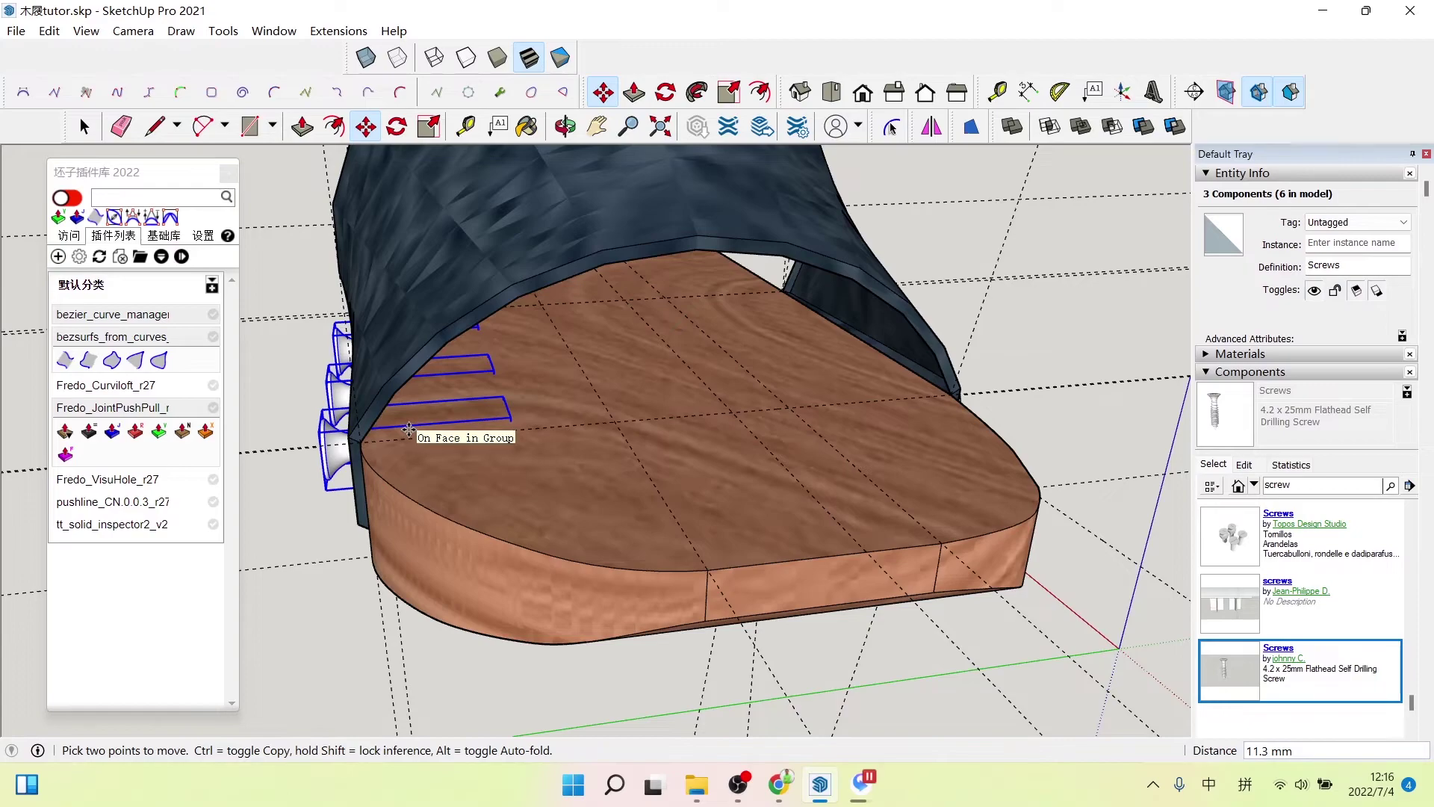
mouse_move(408, 428)
middle_down()
mouse_move(616, 381)
mouse_move(463, 480)
middle_up()
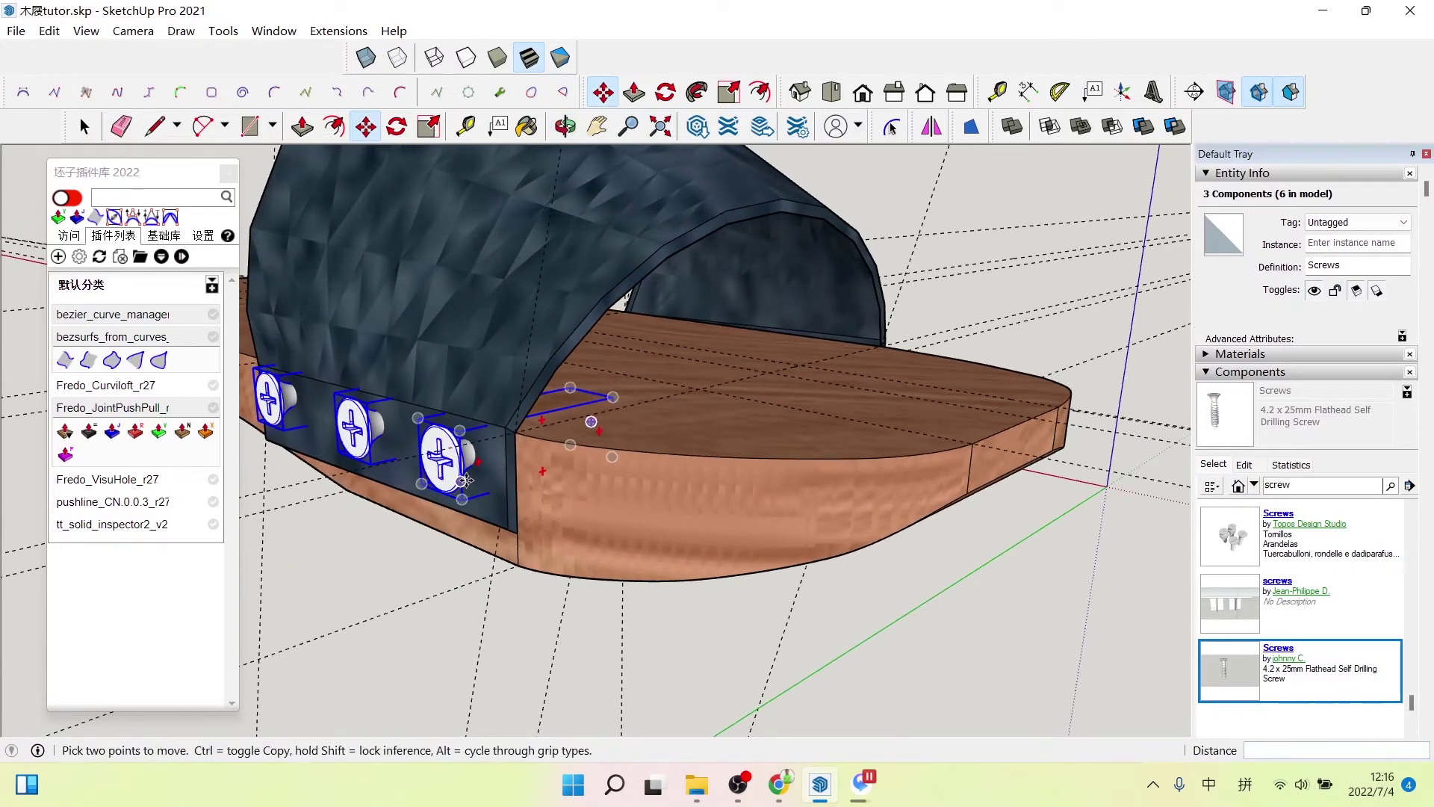
click(463, 475)
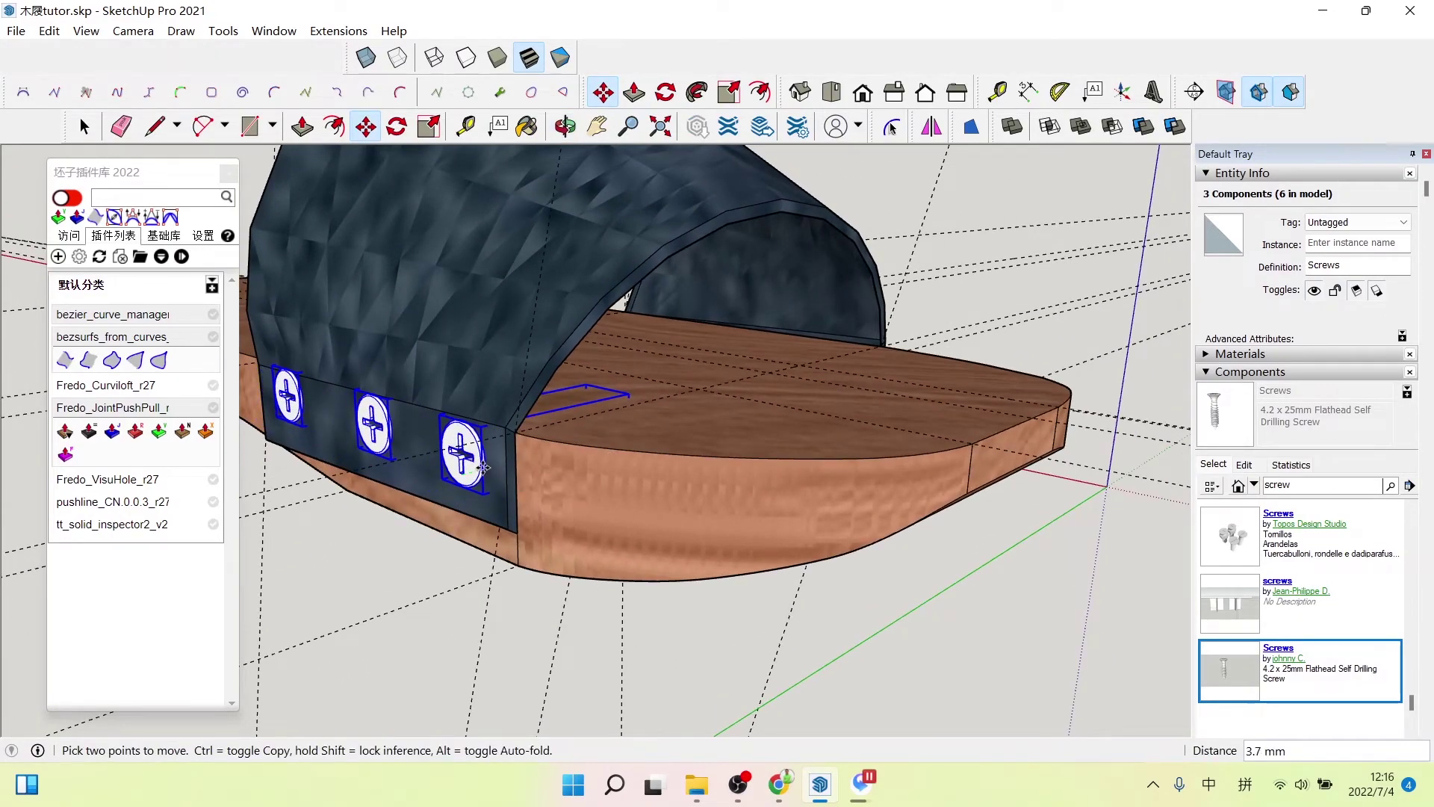
click(482, 468)
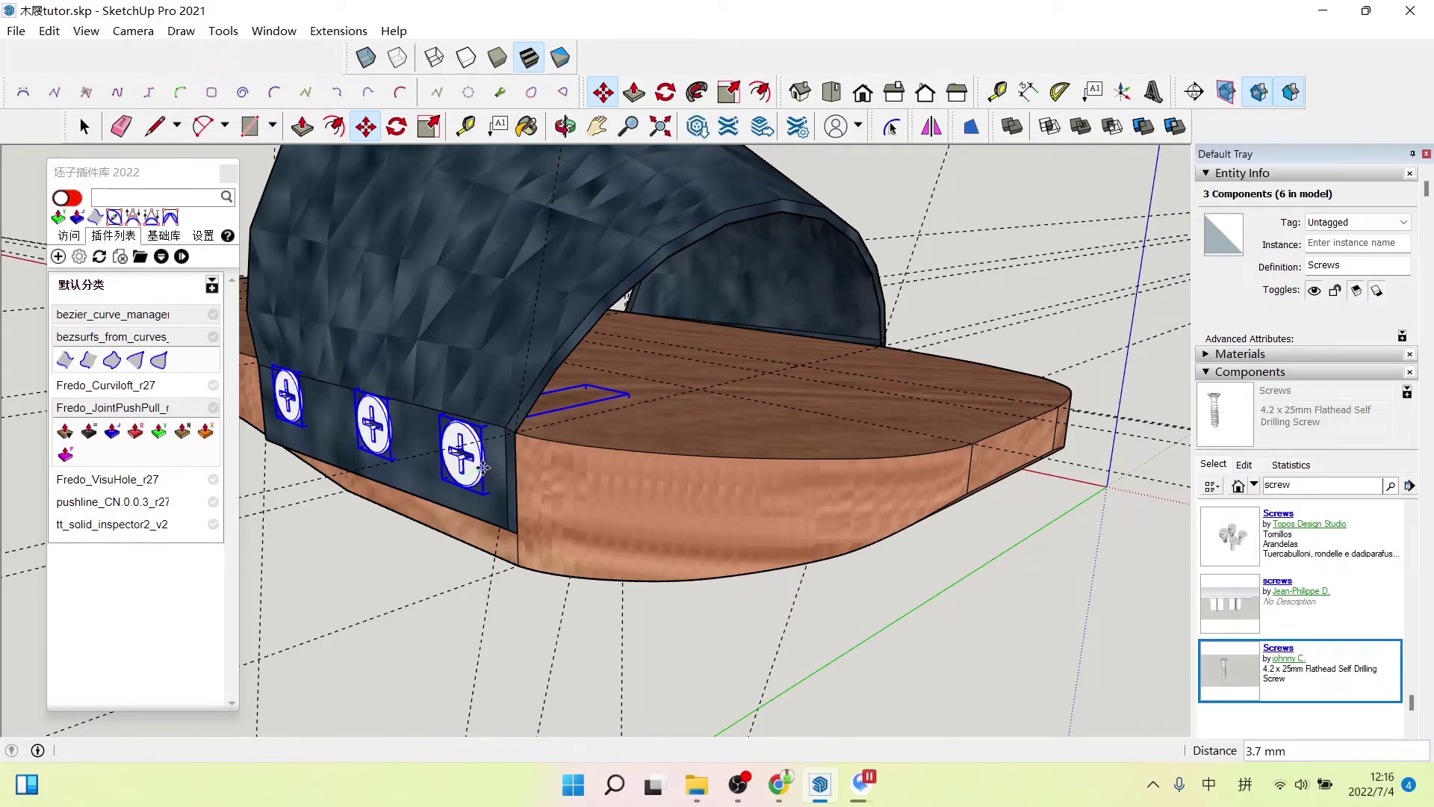
key(space)
click(840, 591)
mouse_move(857, 593)
middle_down()
mouse_move(697, 536)
mouse_move(829, 478)
mouse_move(306, 457)
middle_up()
mouse_move(513, 487)
middle_down()
mouse_move(752, 569)
mouse_move(602, 578)
middle_up()
click(819, 579)
mouse_move(818, 579)
middle_down()
mouse_move(637, 572)
mouse_move(681, 536)
mouse_move(647, 555)
middle_up()
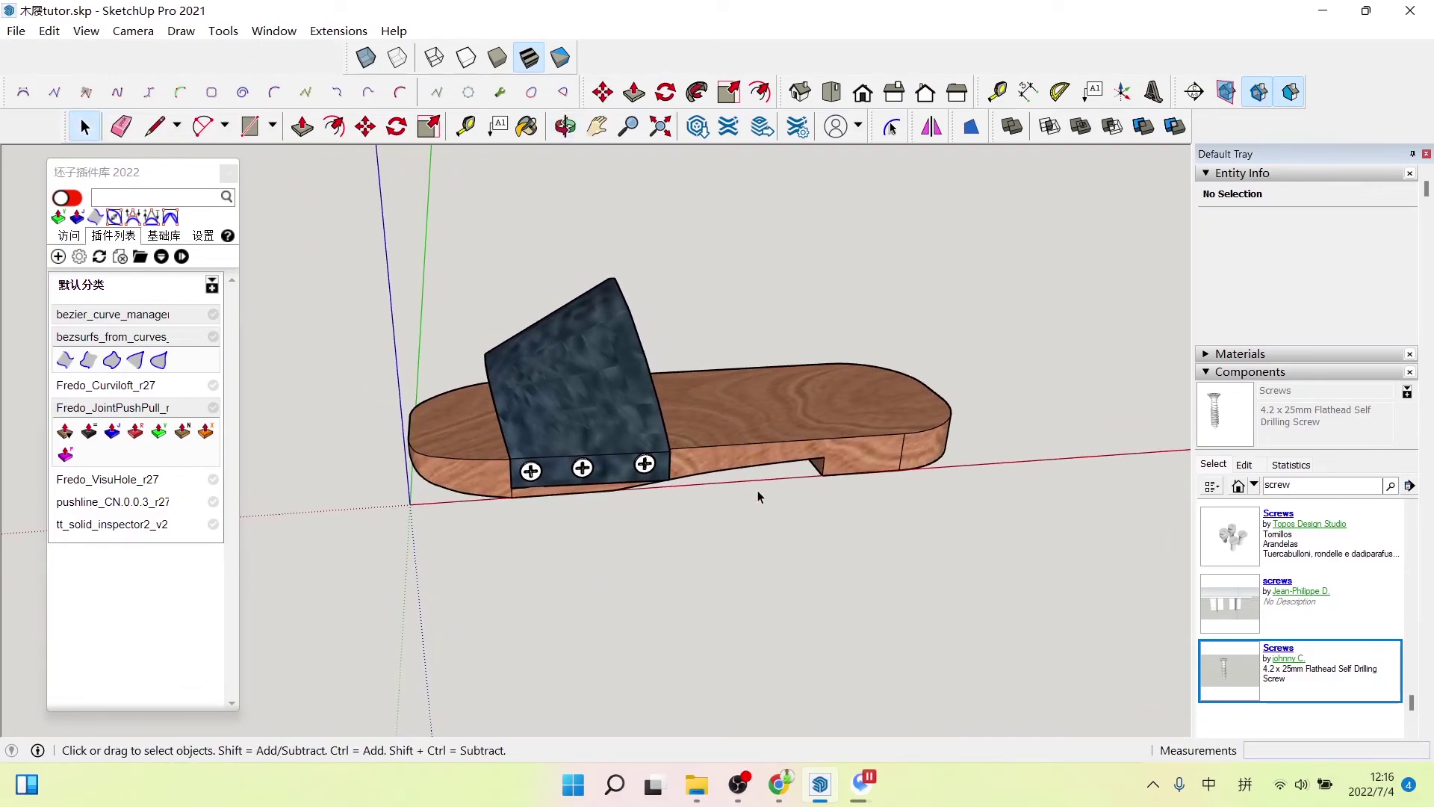
mouse_move(804, 523)
middle_down()
mouse_move(672, 608)
mouse_move(352, 470)
mouse_move(714, 538)
middle_up()
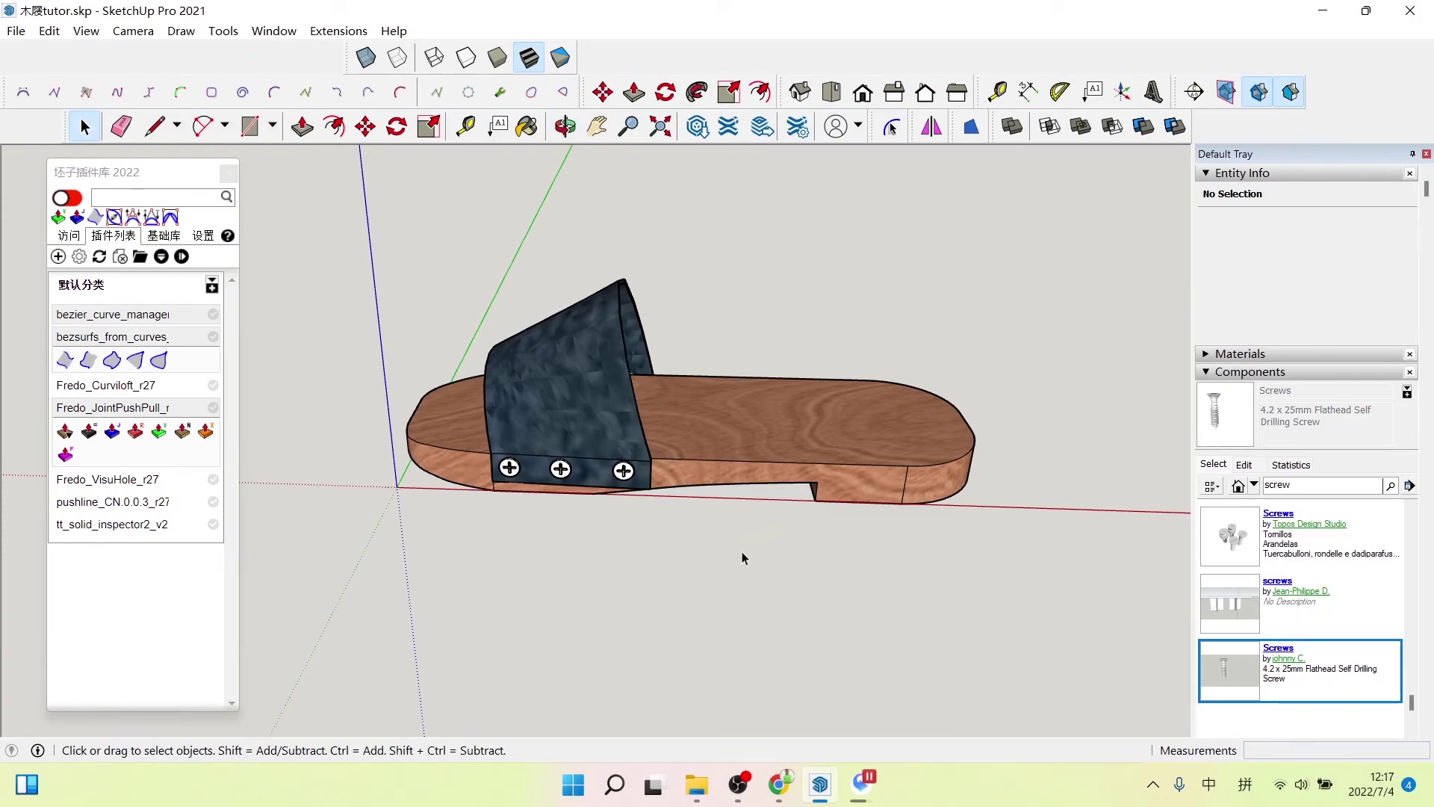
click(825, 448)
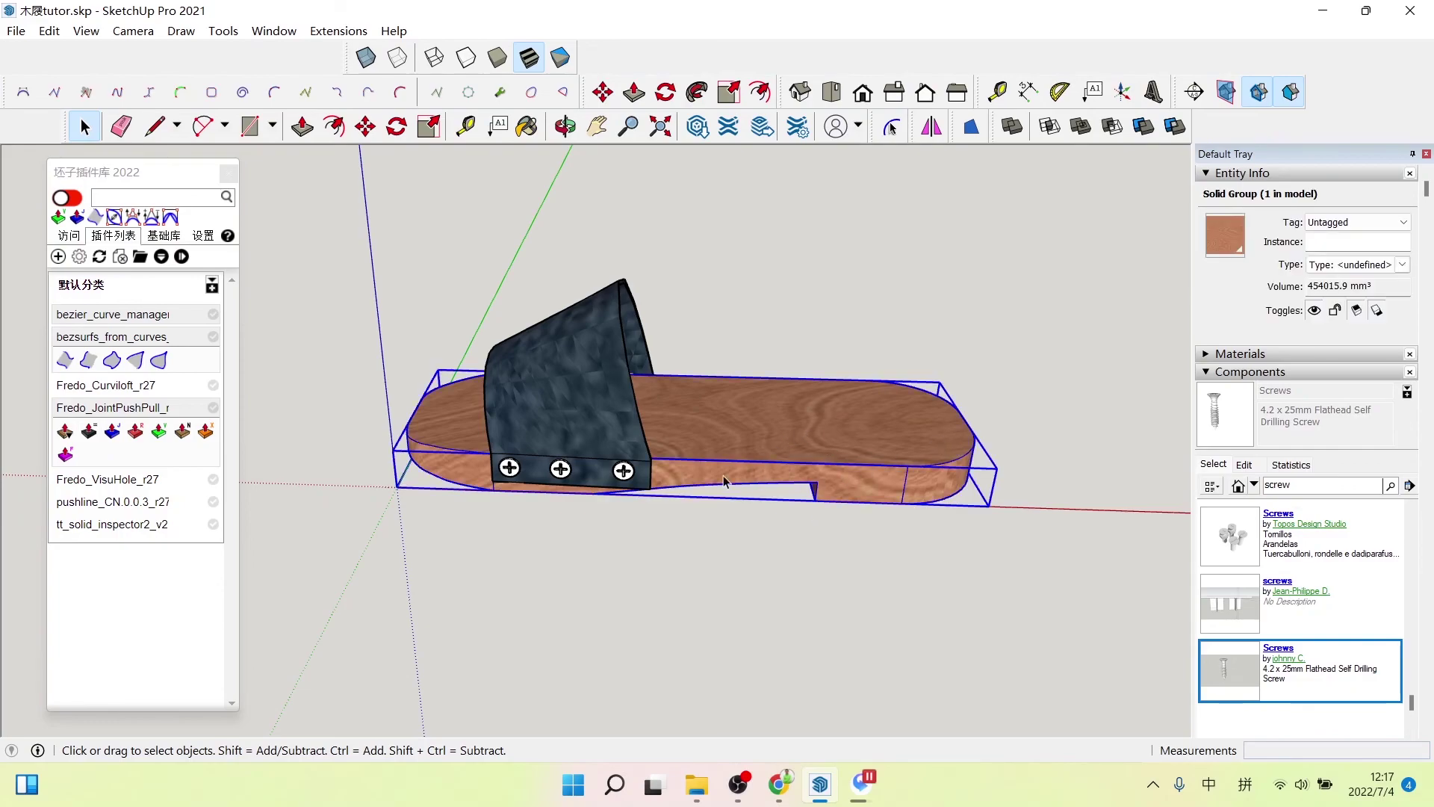
click(565, 403)
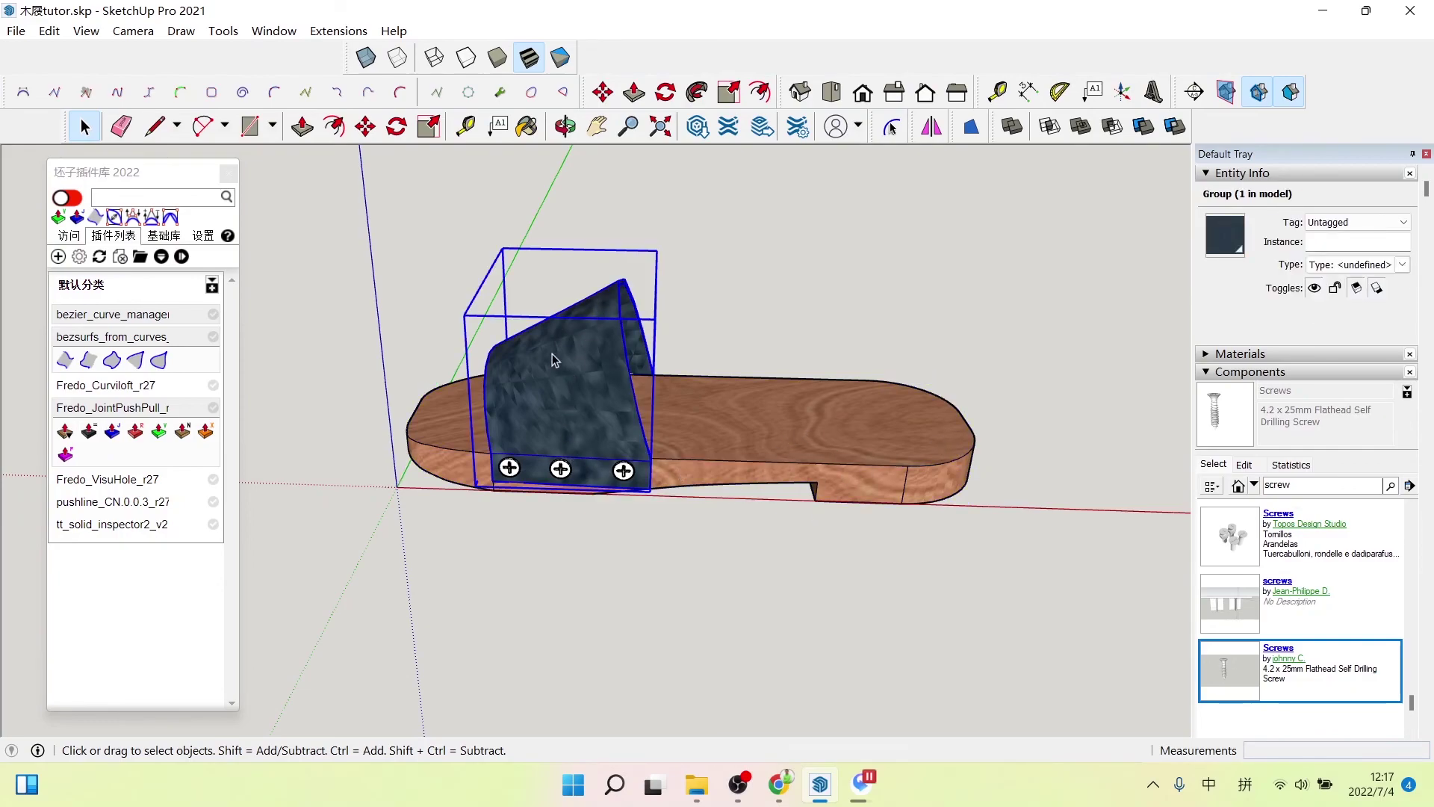
click(626, 571)
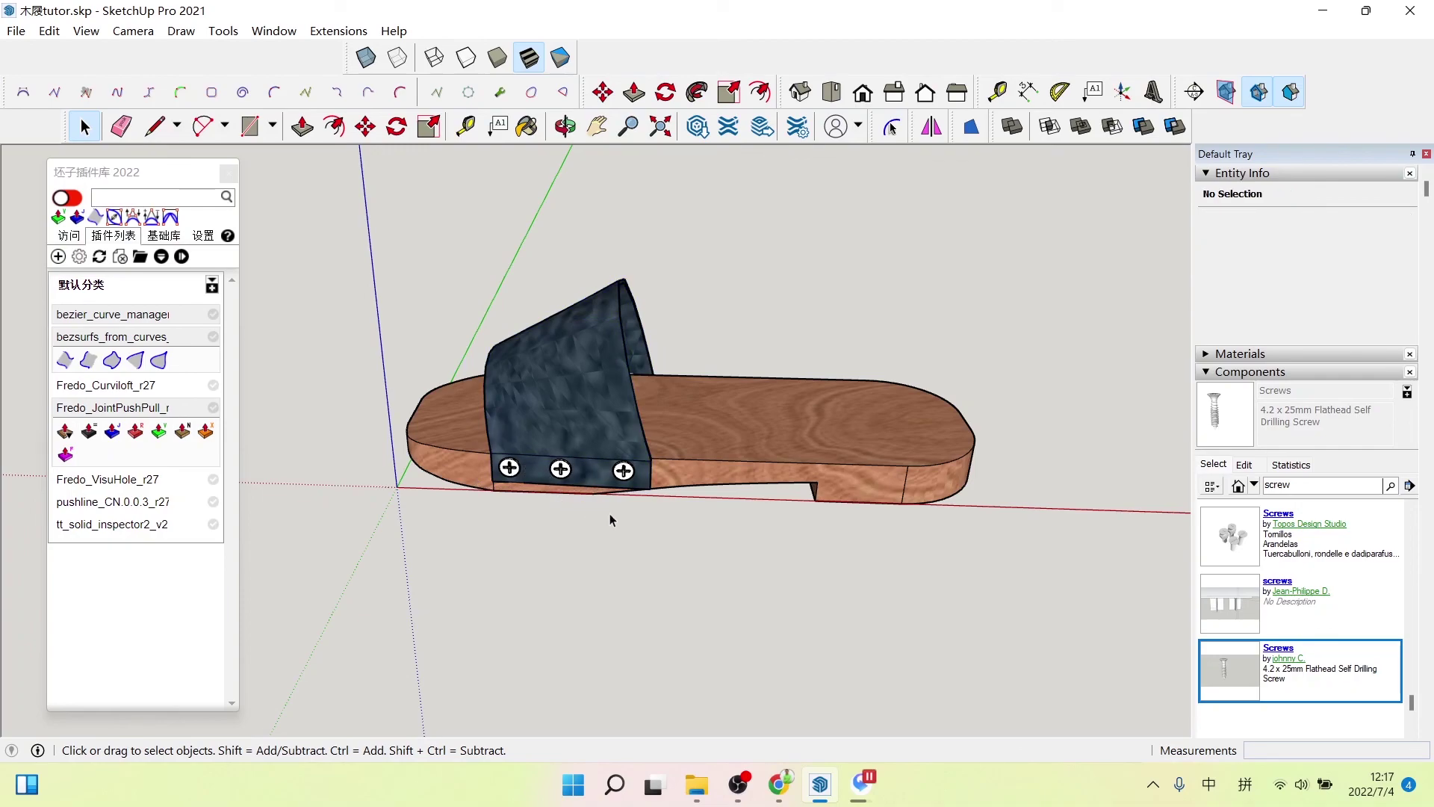